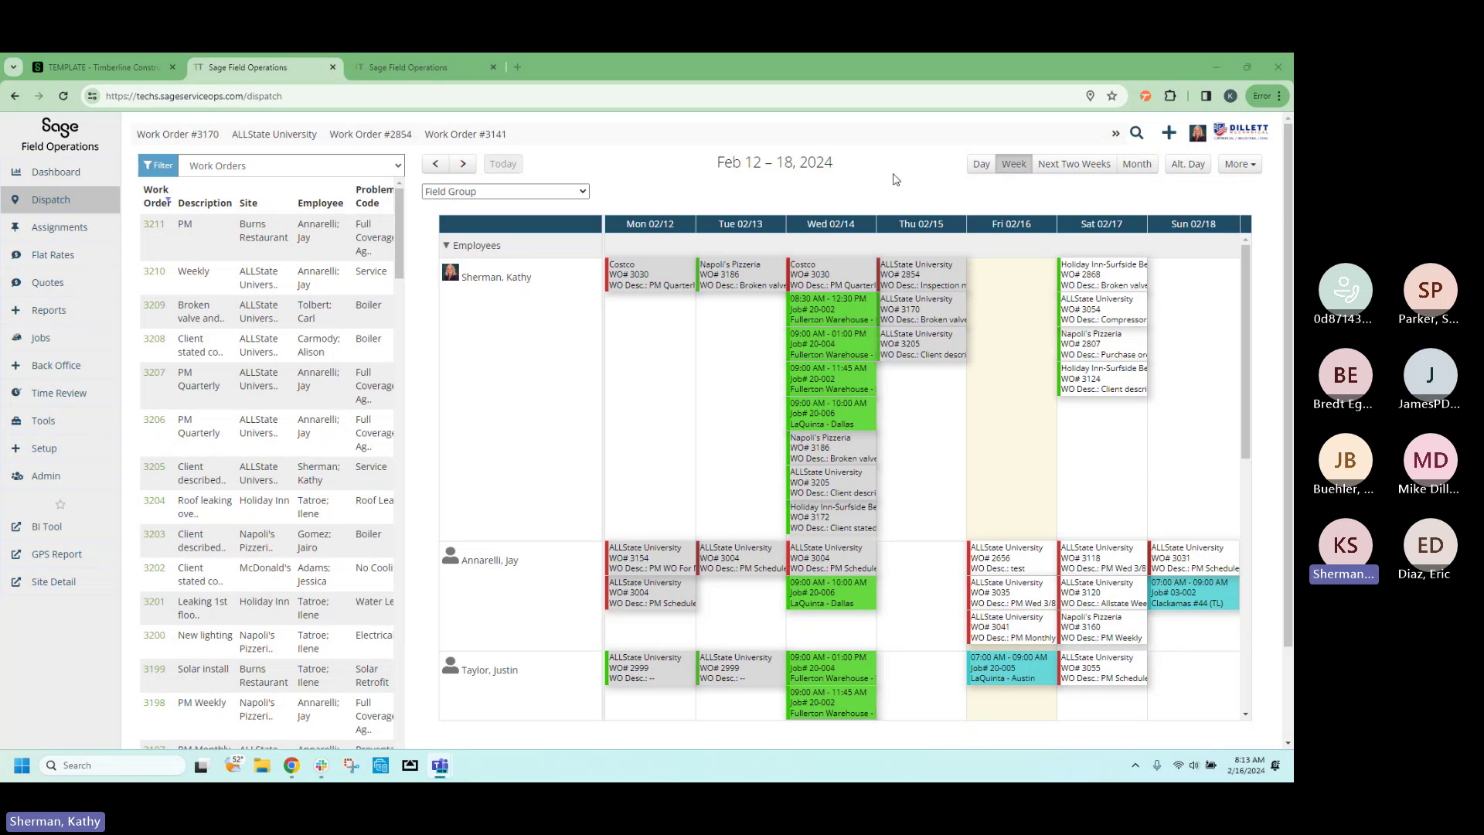
Move the dispatch calendar ahead a week and back to Feb 12–18.
click(464, 165)
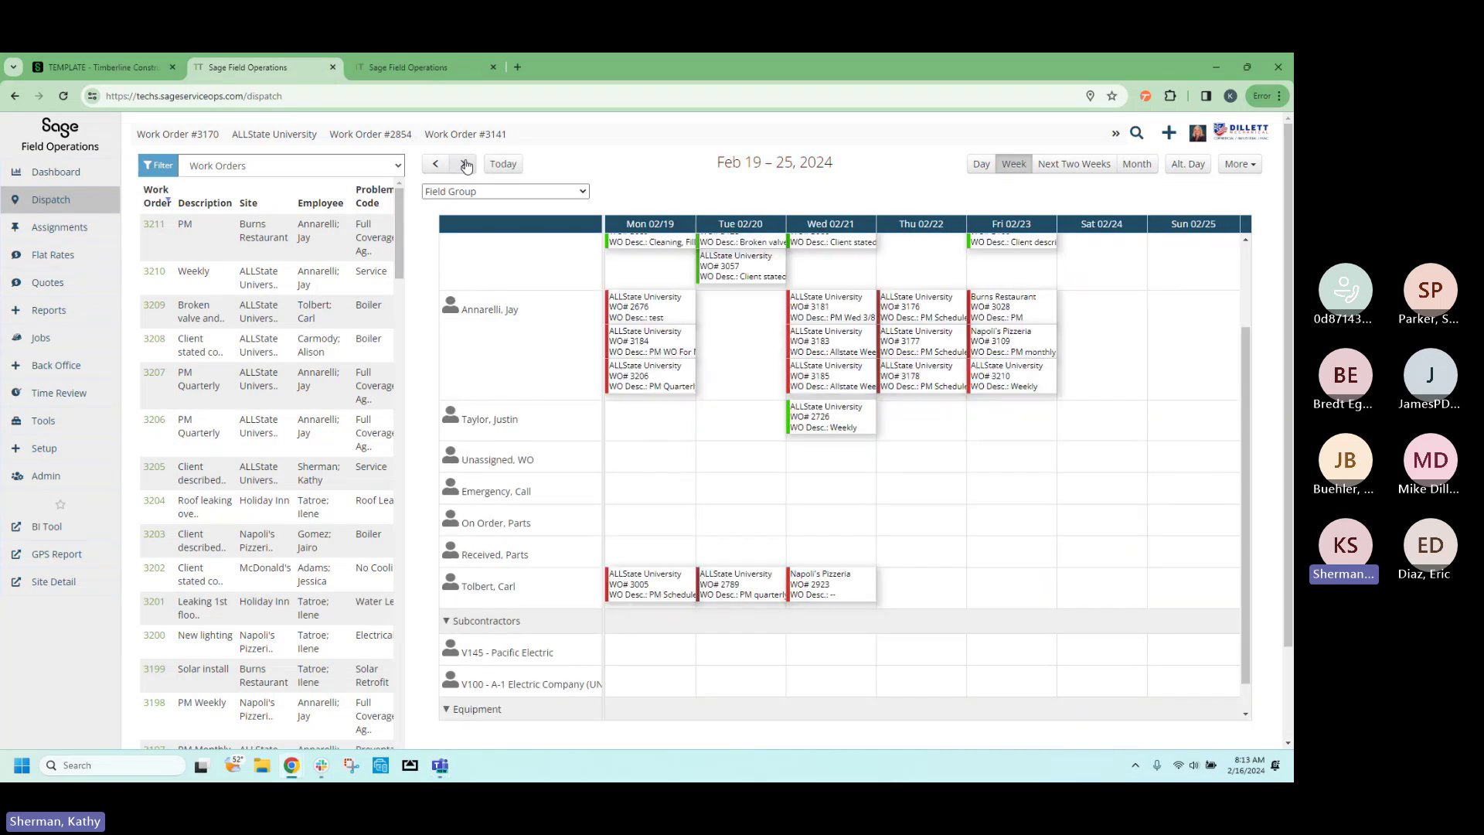
click(437, 164)
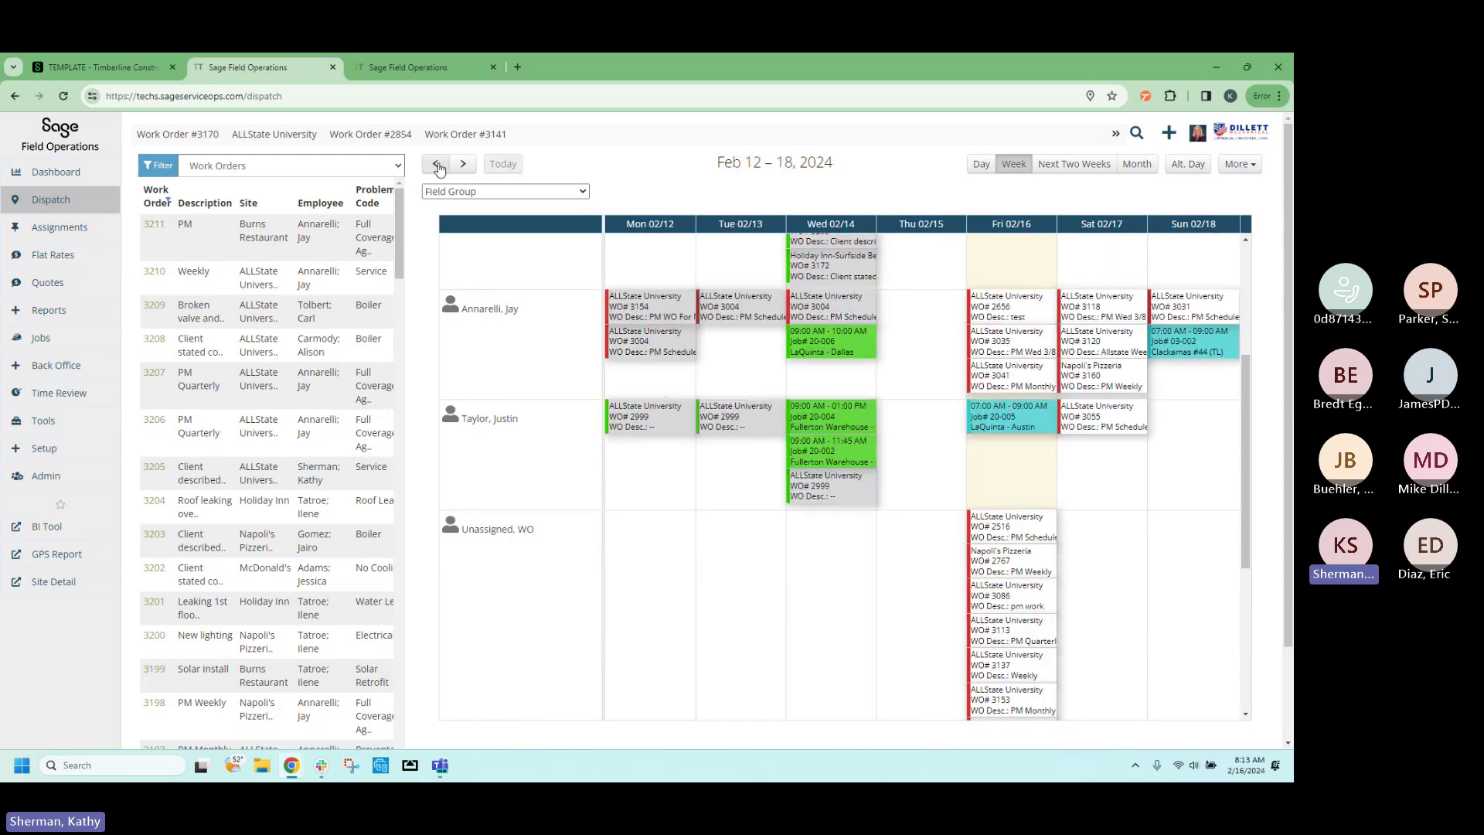
scroll(520, 303, up, 3)
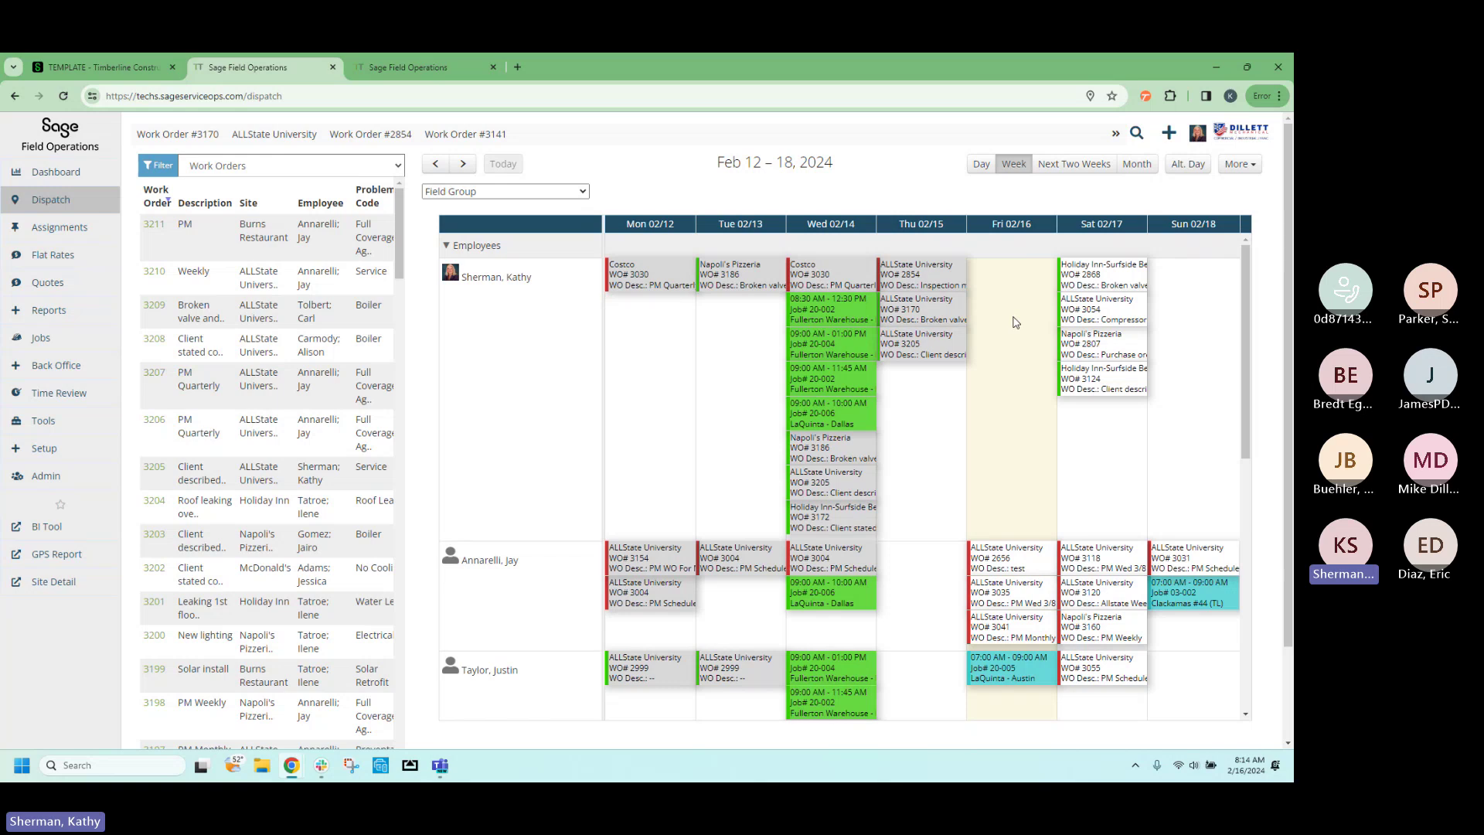
Keep Field Group as the dispatch group.
mouse_move(1091, 287)
mouse_move(1082, 391)
mouse_move(810, 422)
click(585, 193)
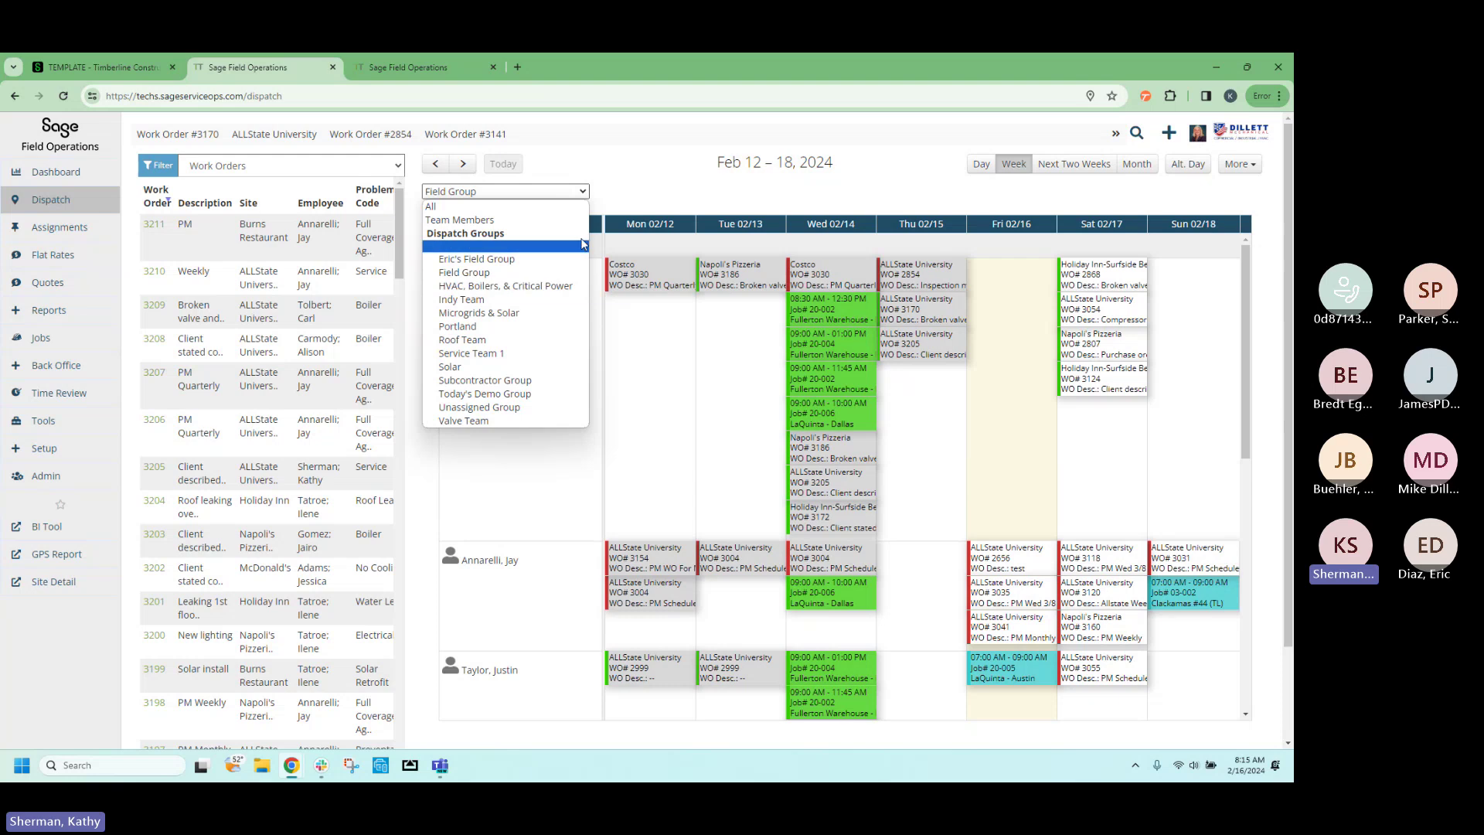
click(632, 196)
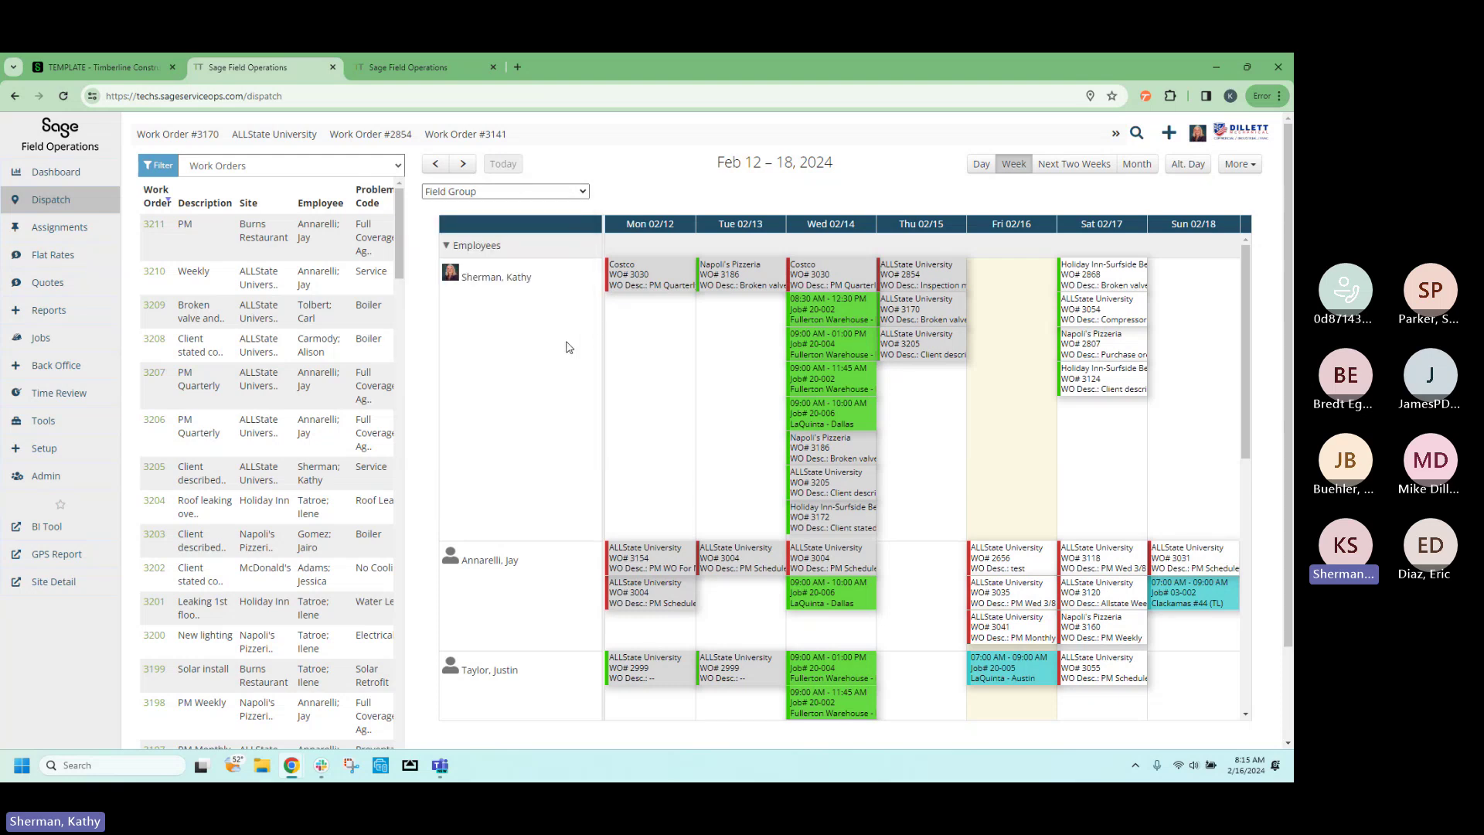
Switch the side panel to Job lookup and add job 03-002 / Clackamas #44 (TL) via 'cla'.
mouse_move(566, 347)
click(396, 178)
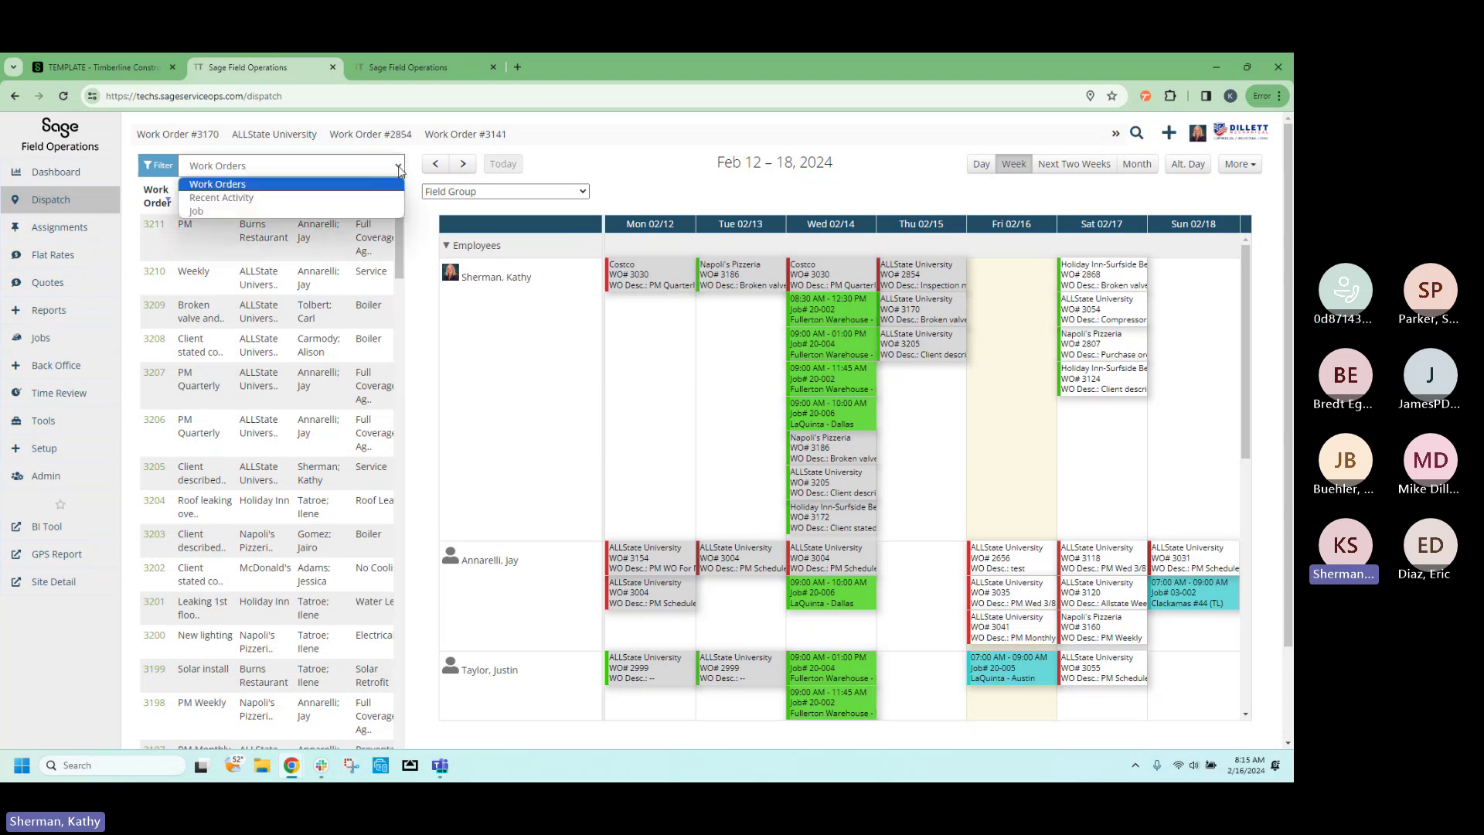
click(381, 213)
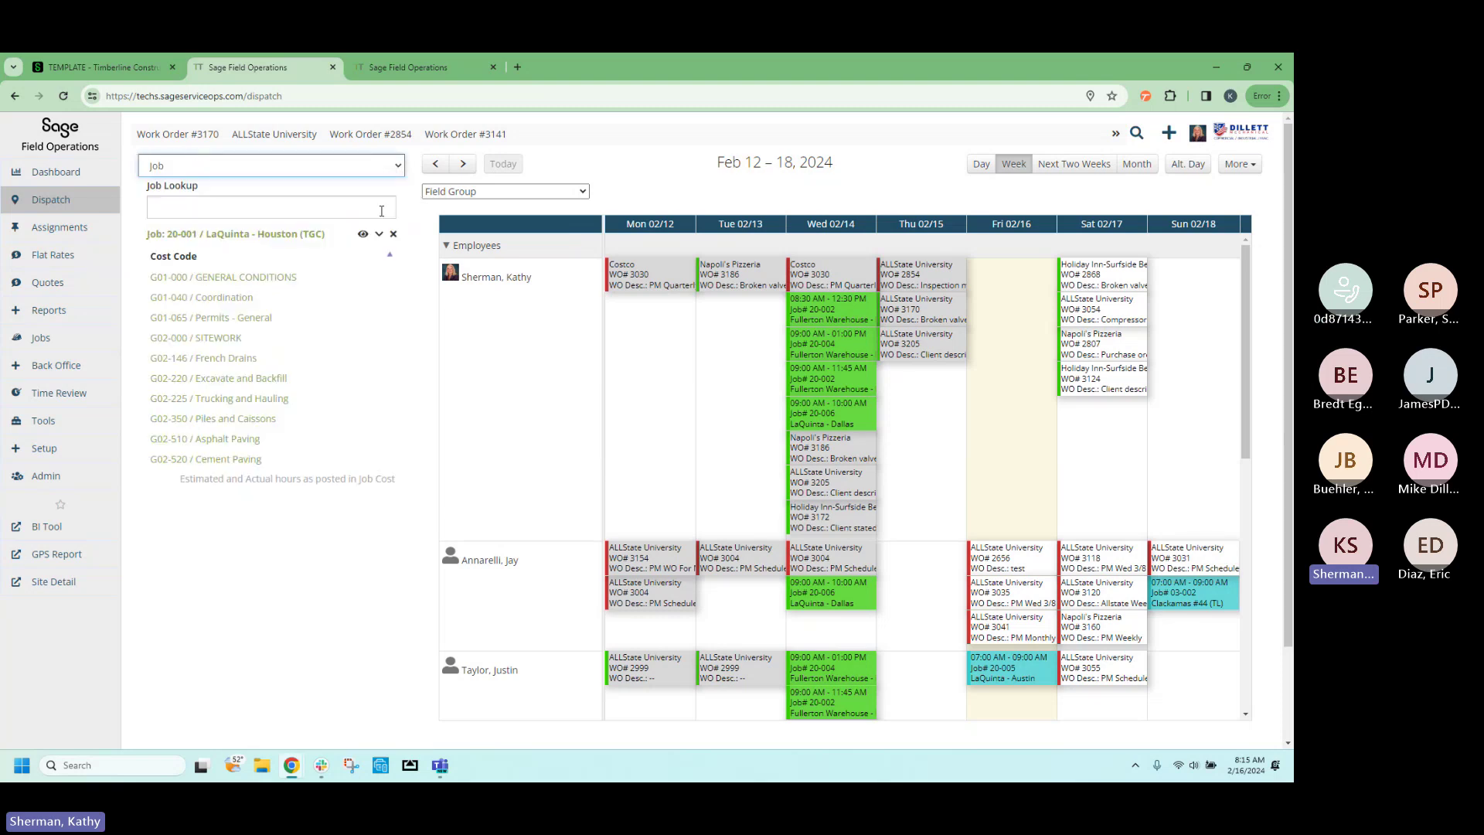
click(281, 204)
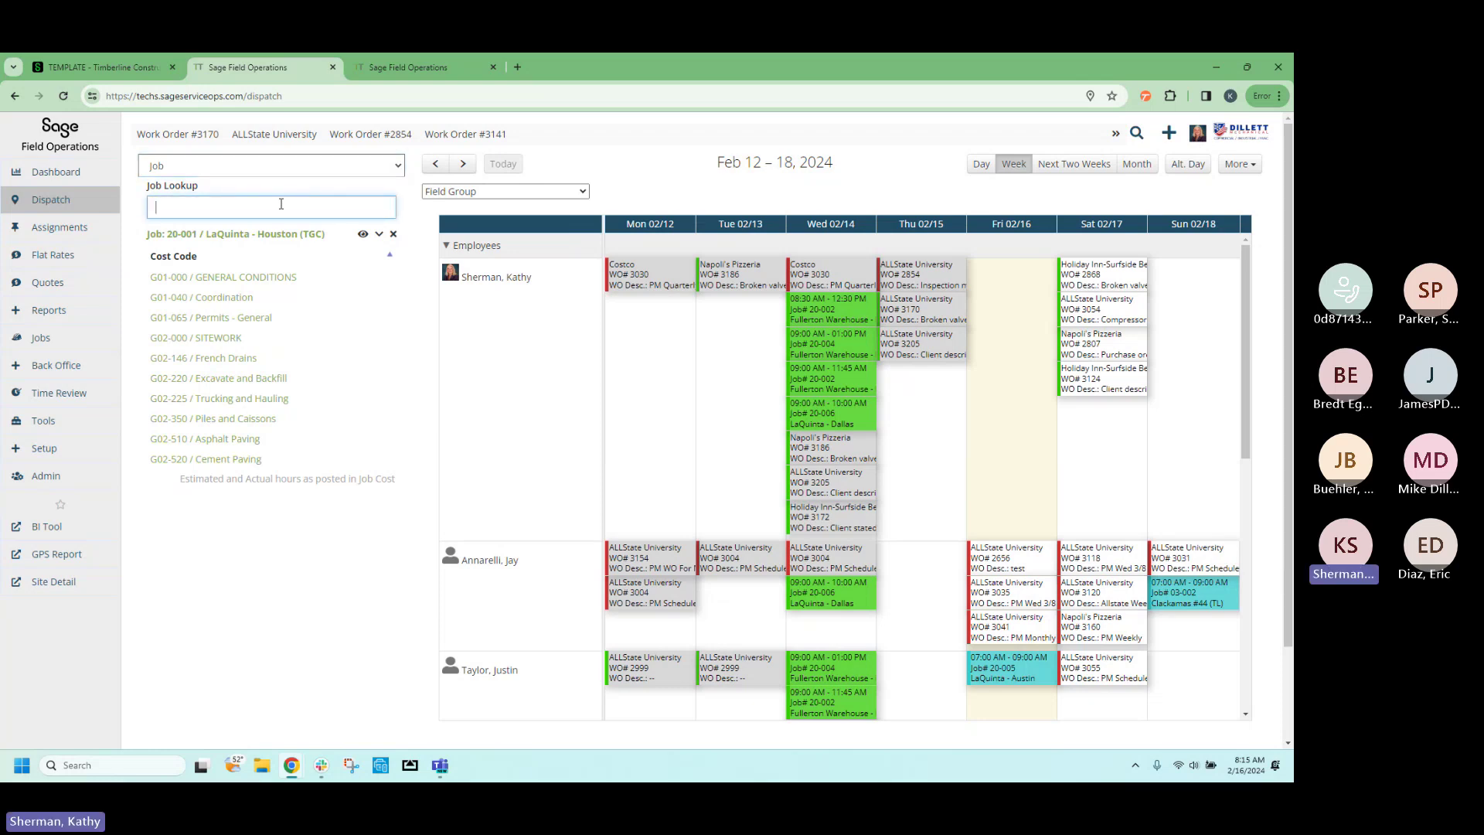
text(cla)
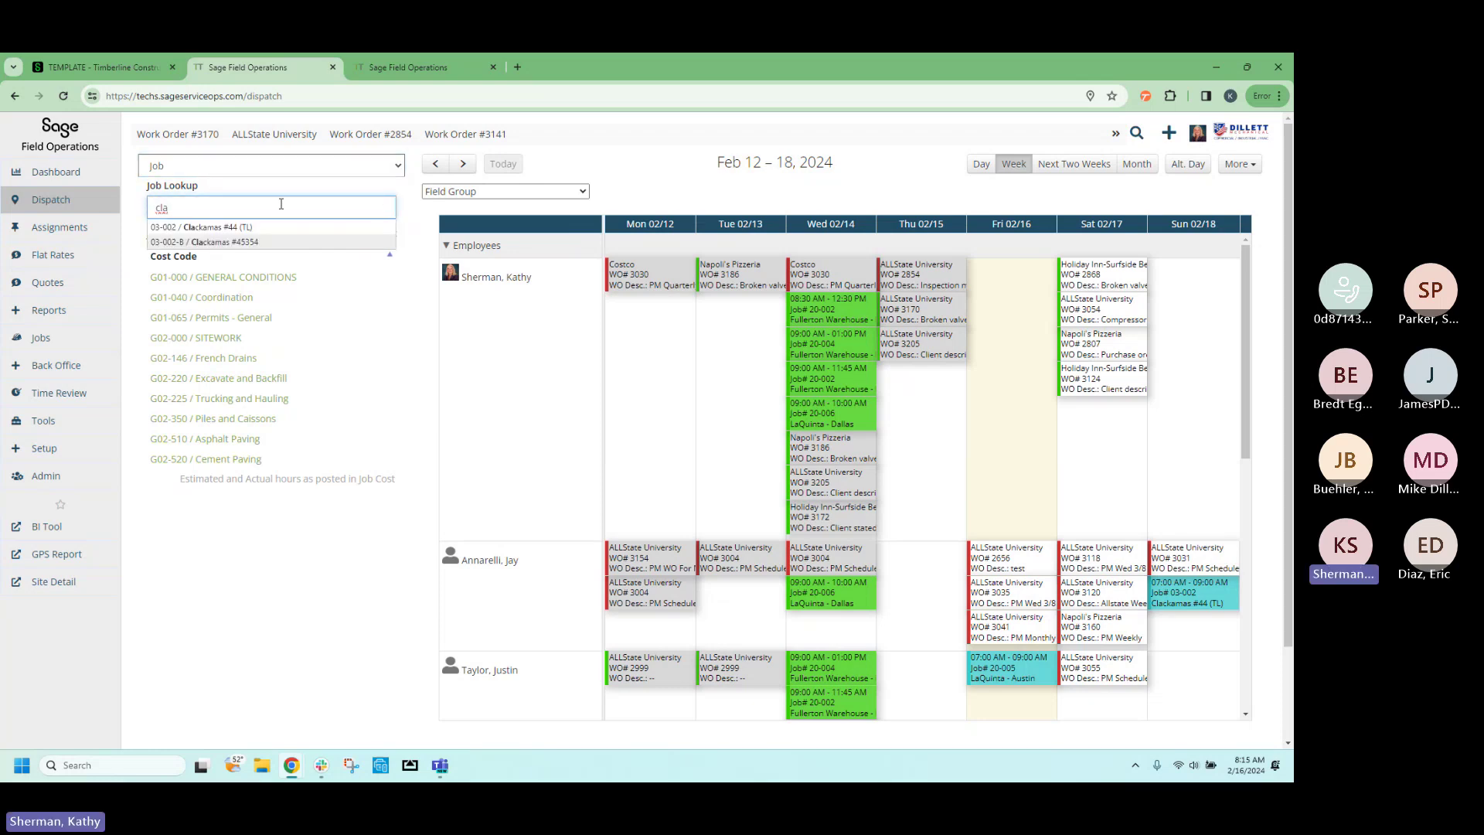
click(218, 229)
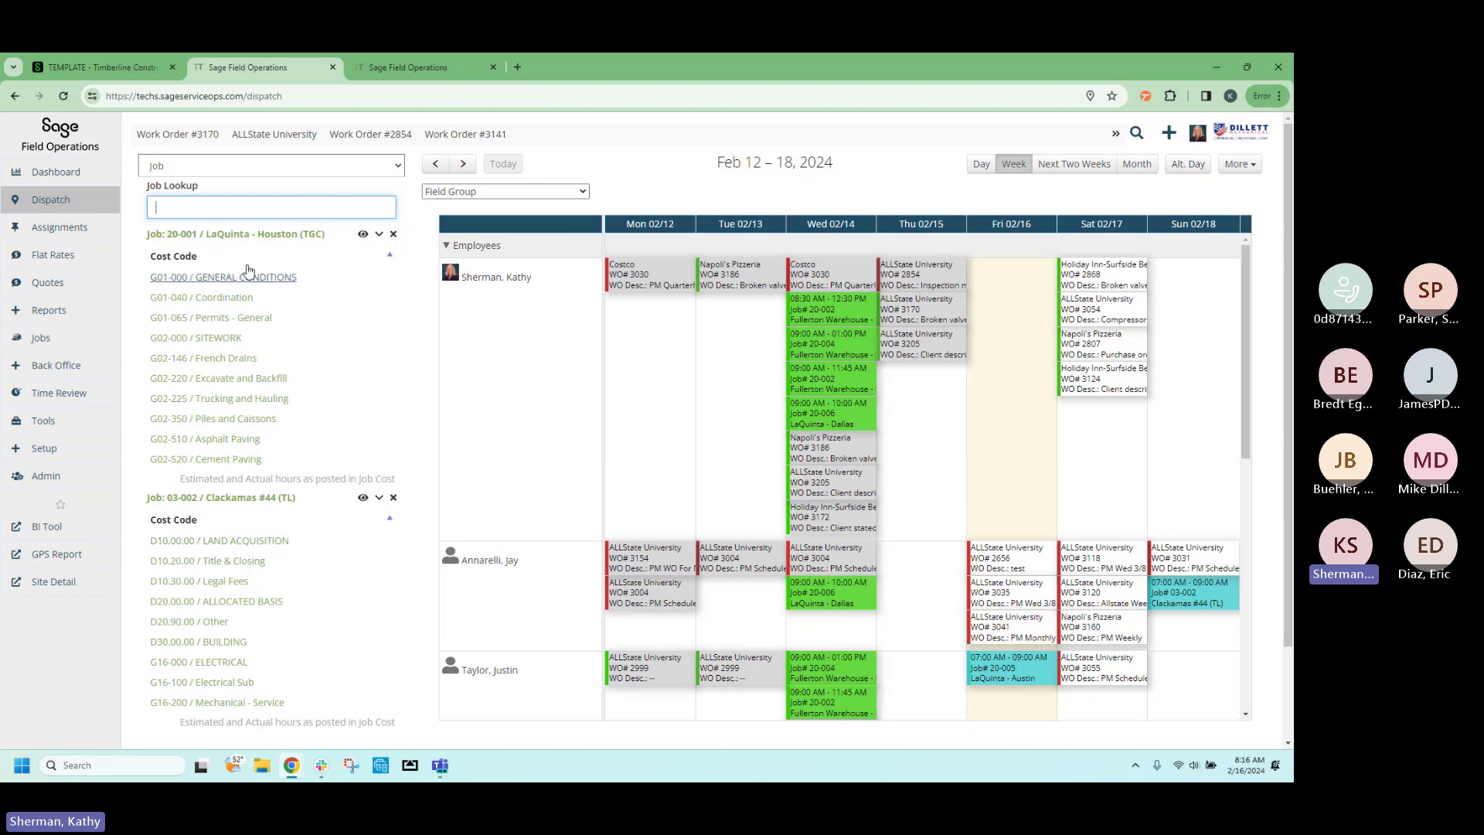
In Sage Intacct, open the Jobs list under Applications > Jobs.
click(85, 63)
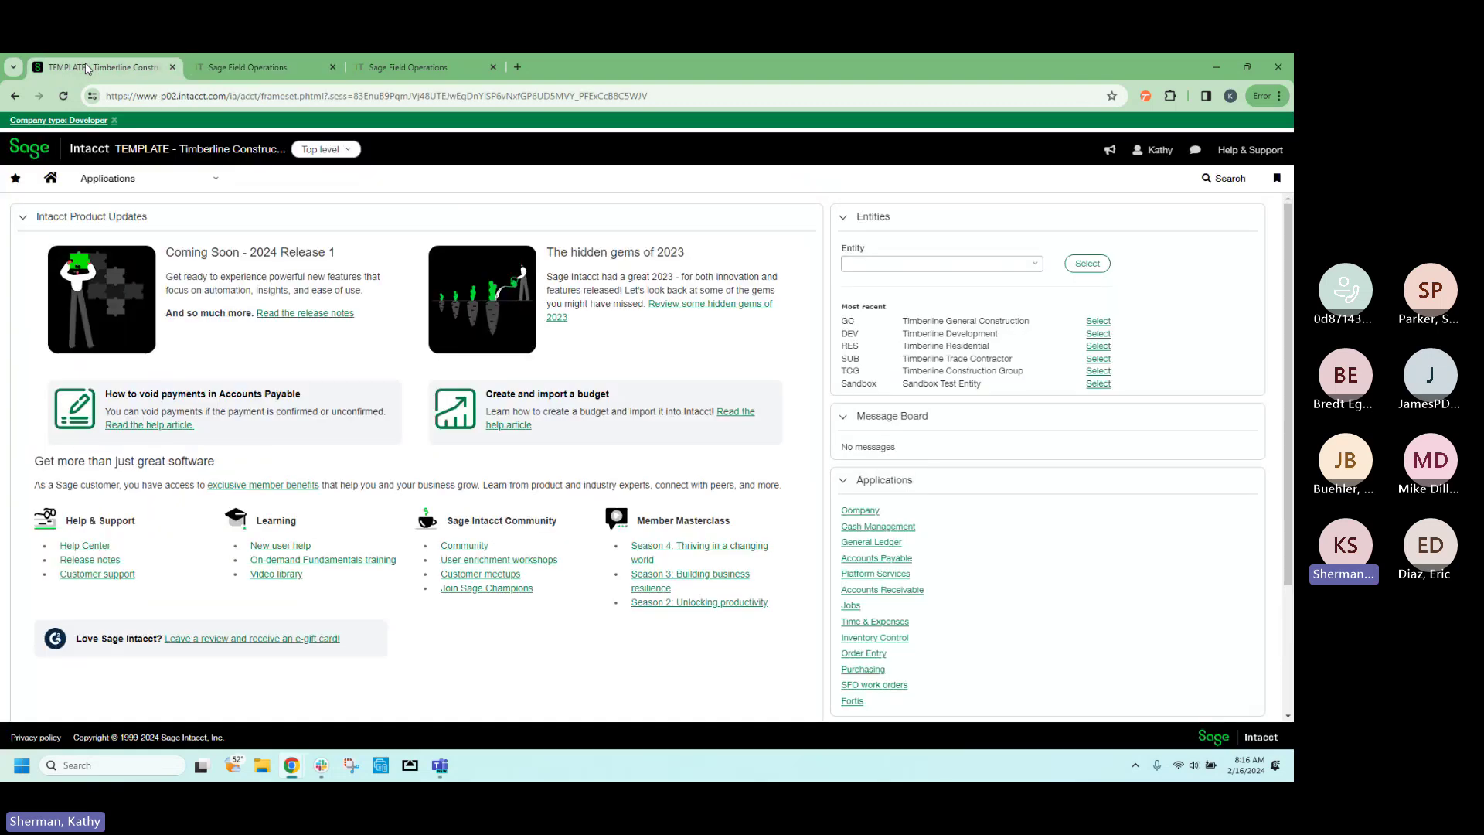
click(158, 189)
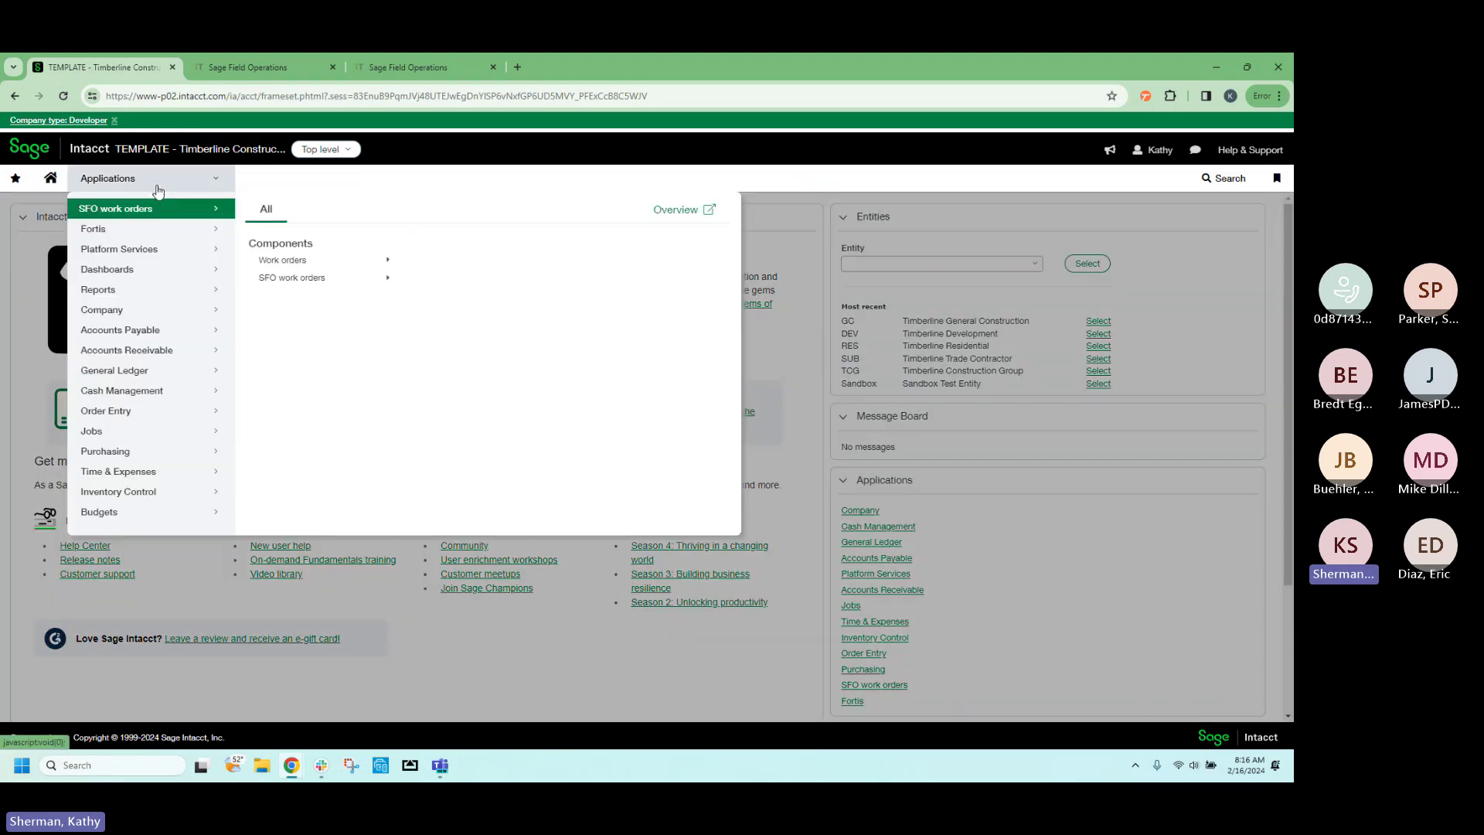
click(149, 439)
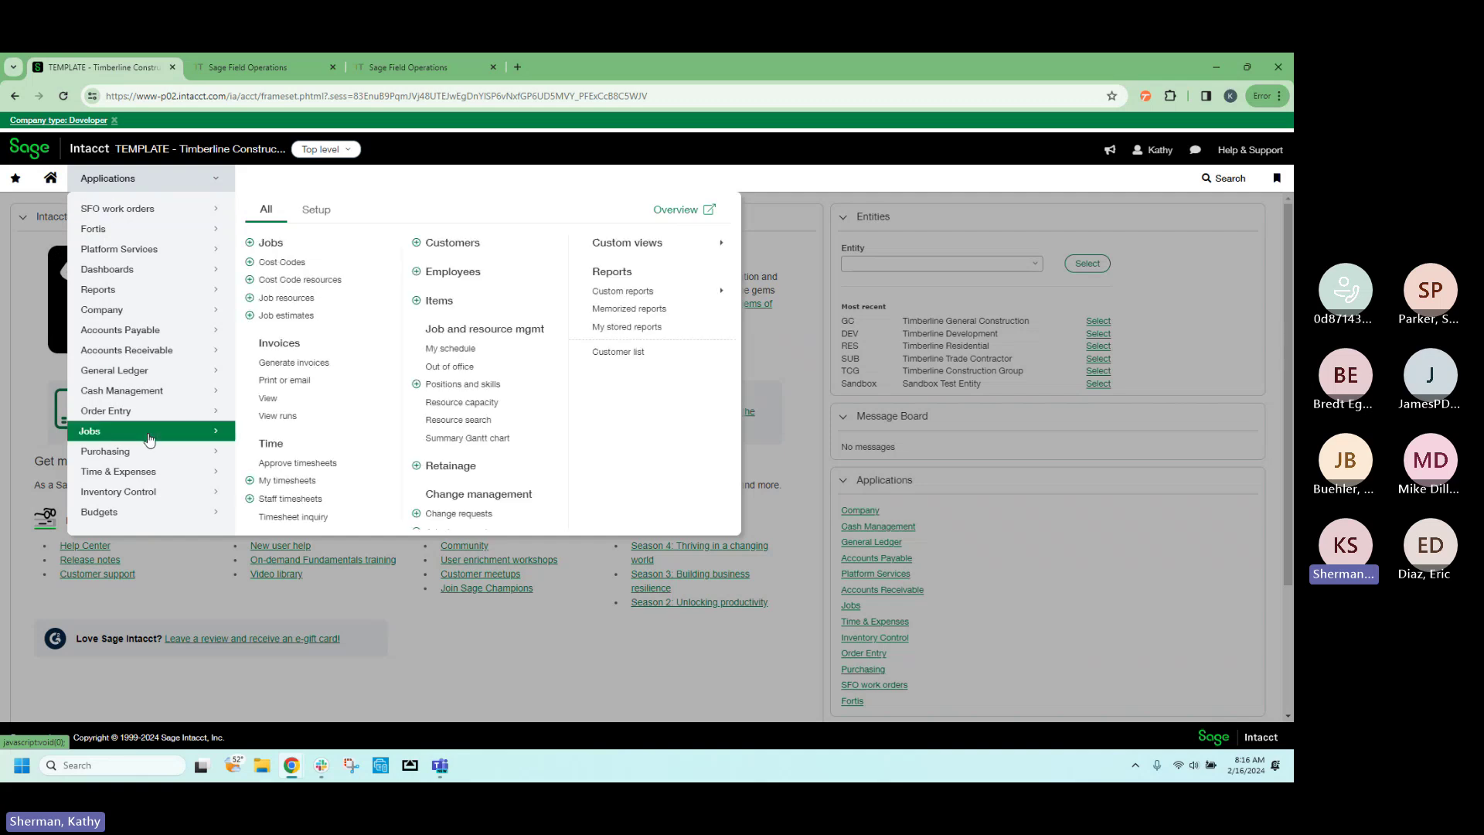
click(288, 245)
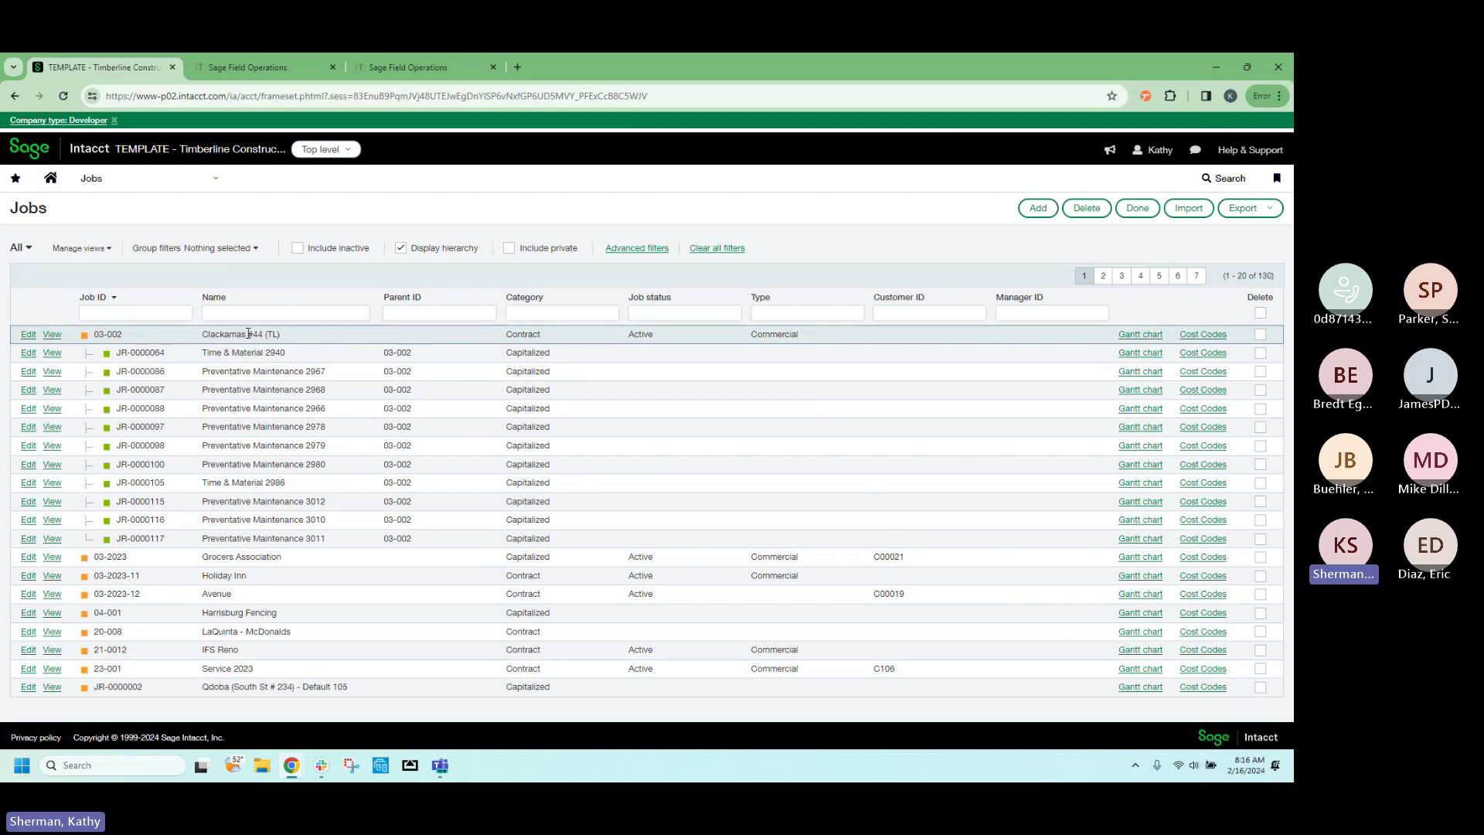
Browse the Accounts Receivable and Purchasing pages, then return to Field Operations.
click(218, 180)
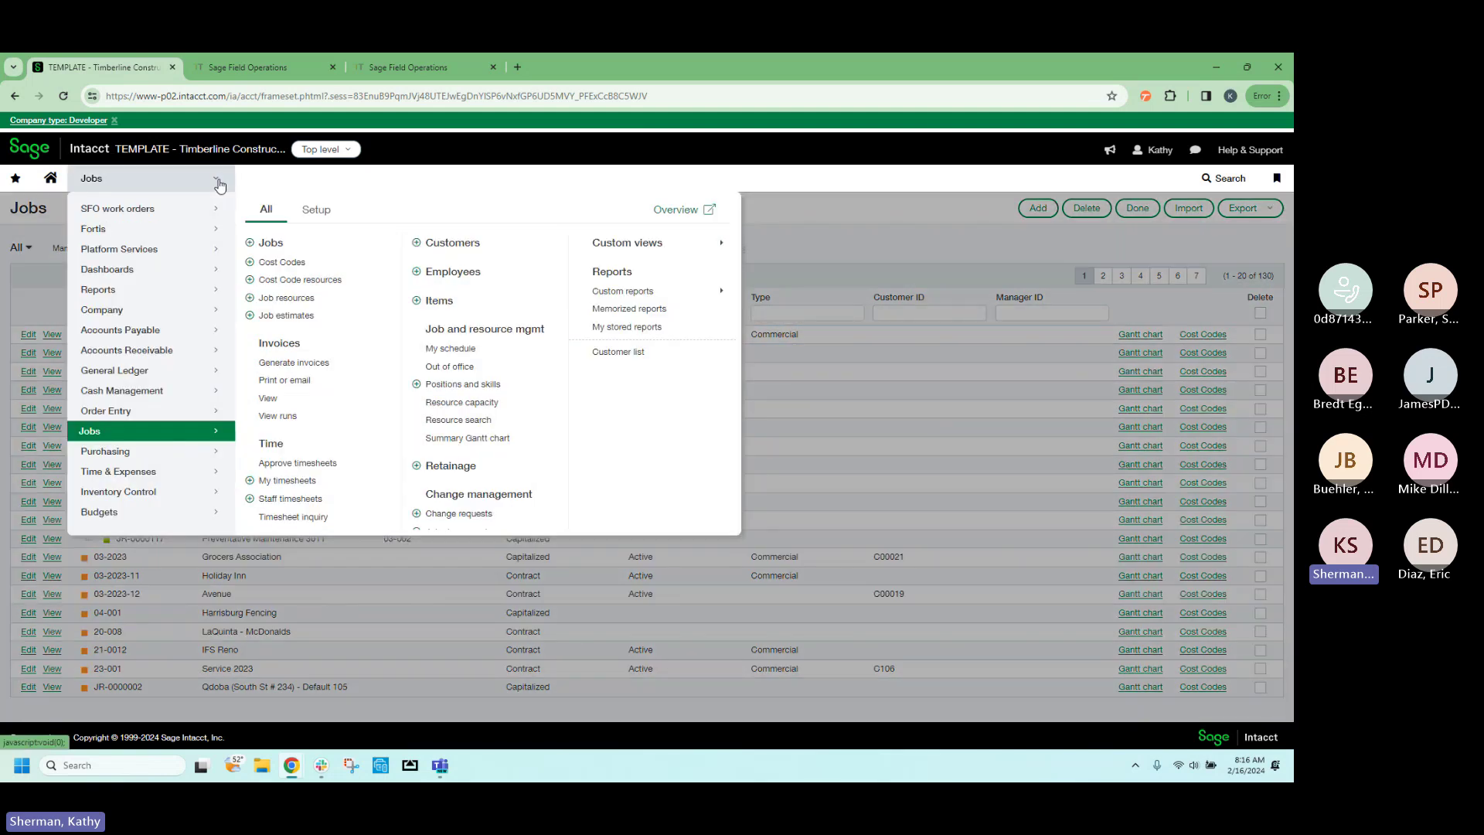
click(197, 354)
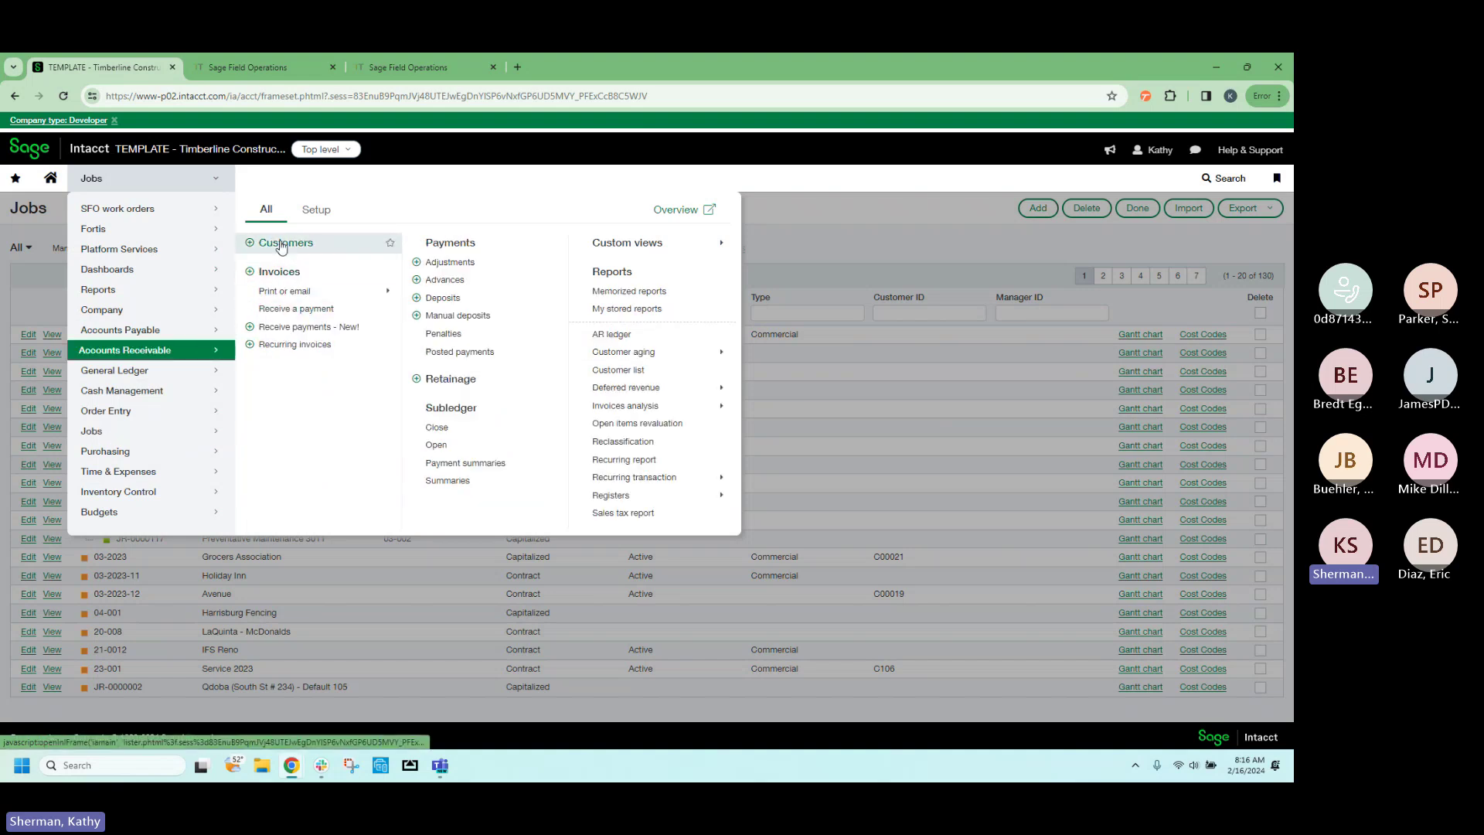
click(192, 454)
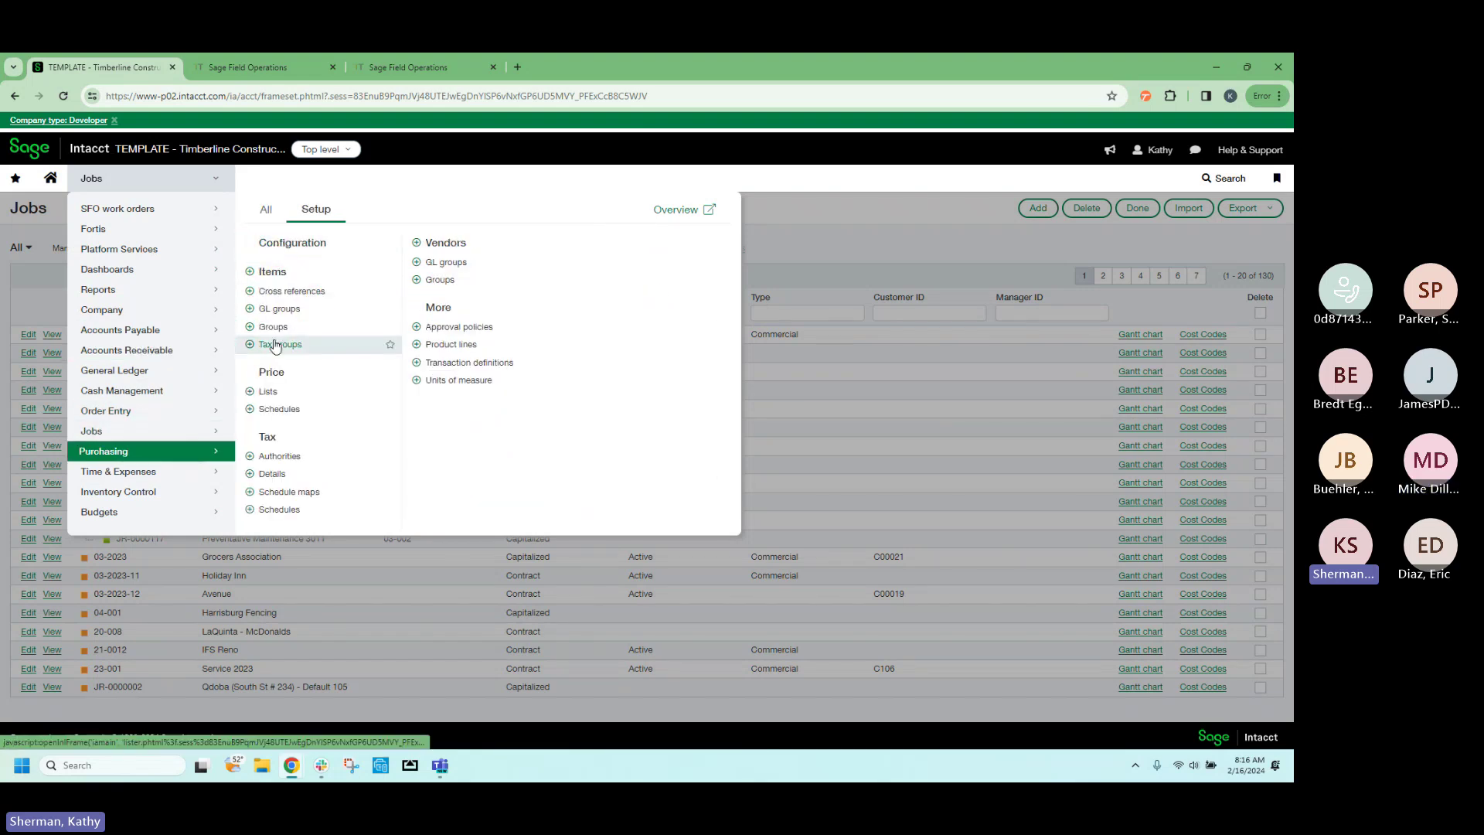
click(259, 209)
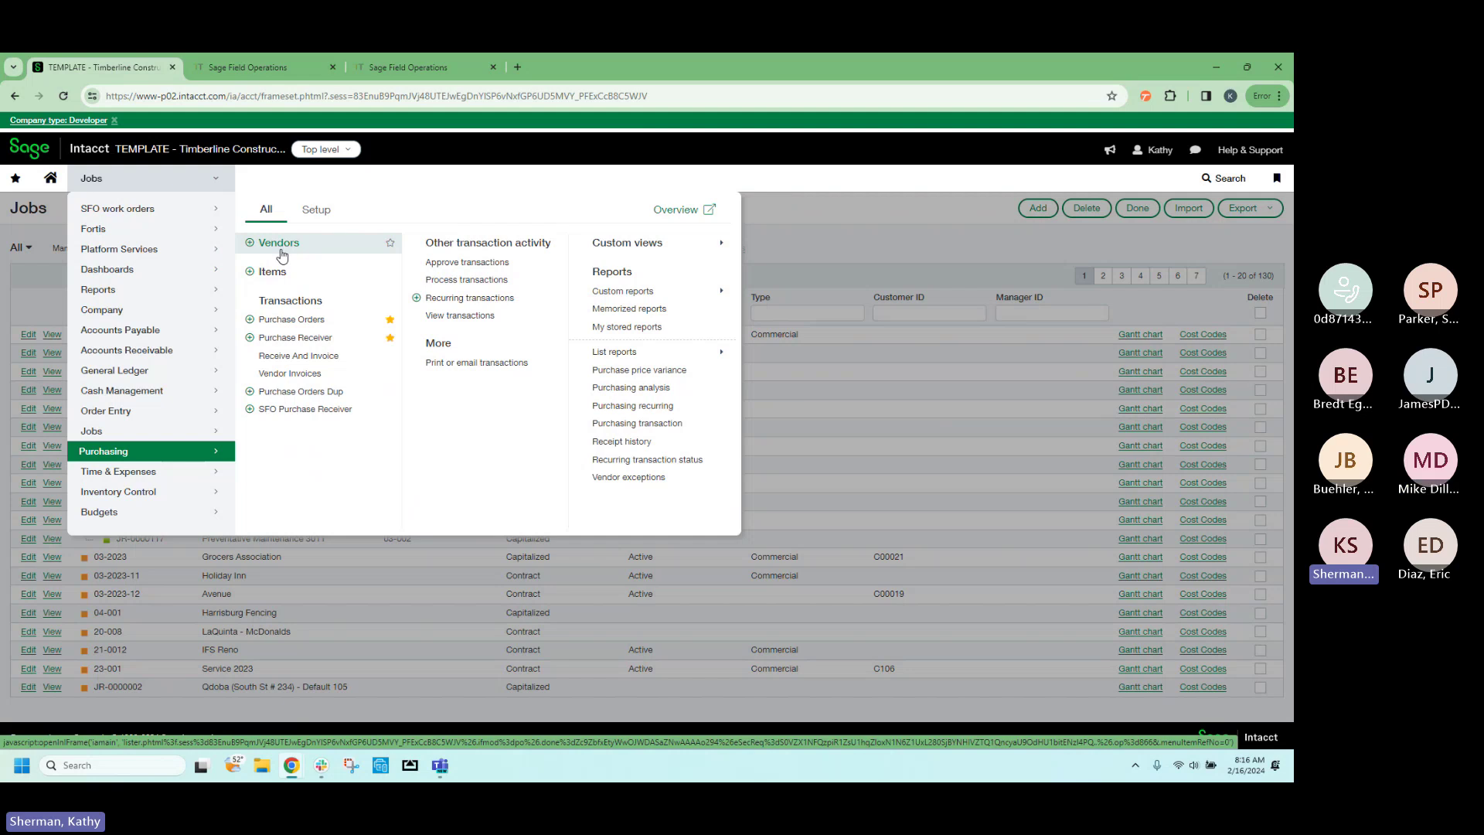
click(268, 68)
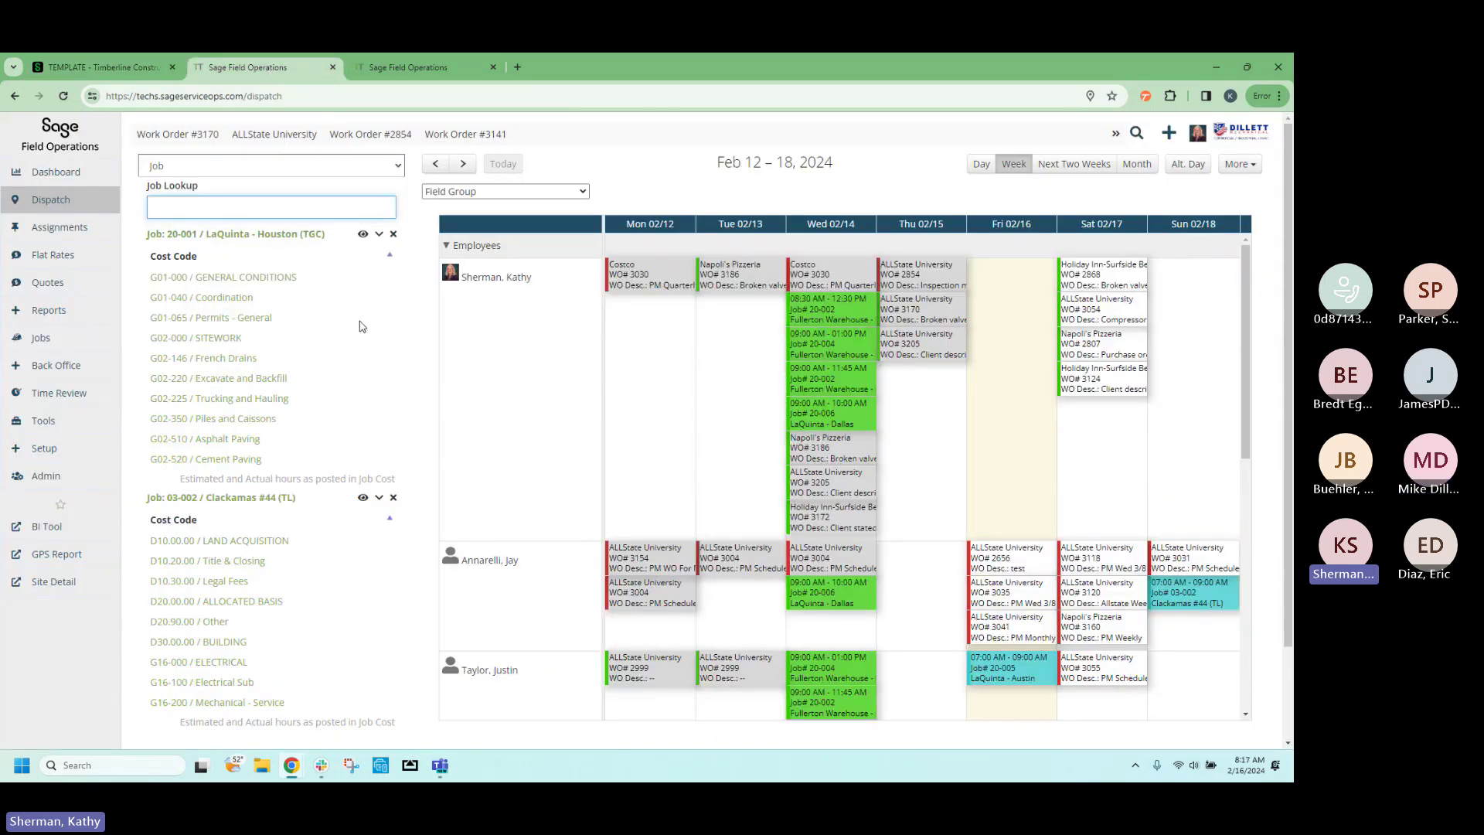
Set the side panel back to Work Orders and open ALLState University by searching 'all'.
click(398, 167)
click(388, 185)
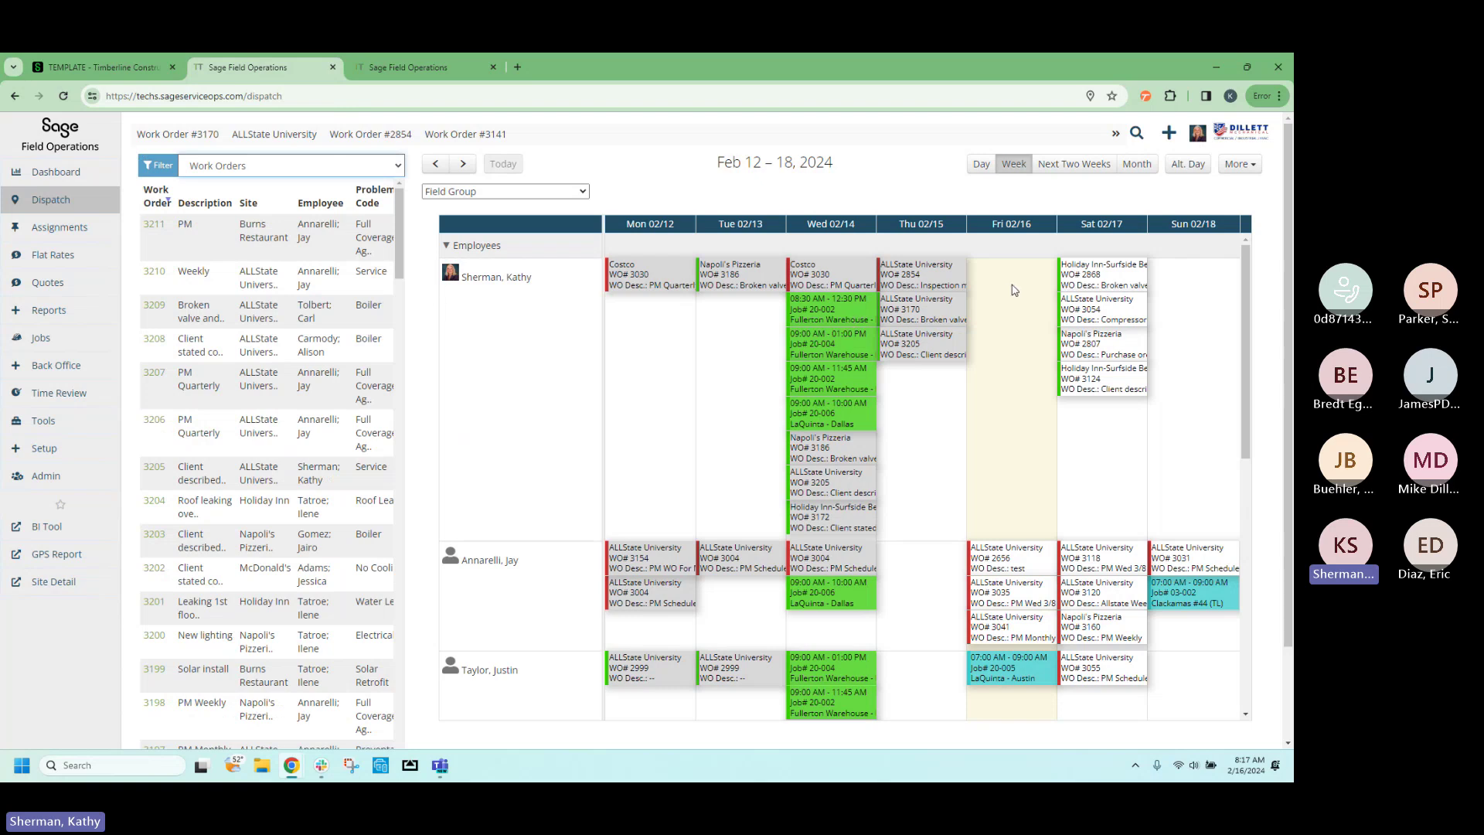
click(1136, 135)
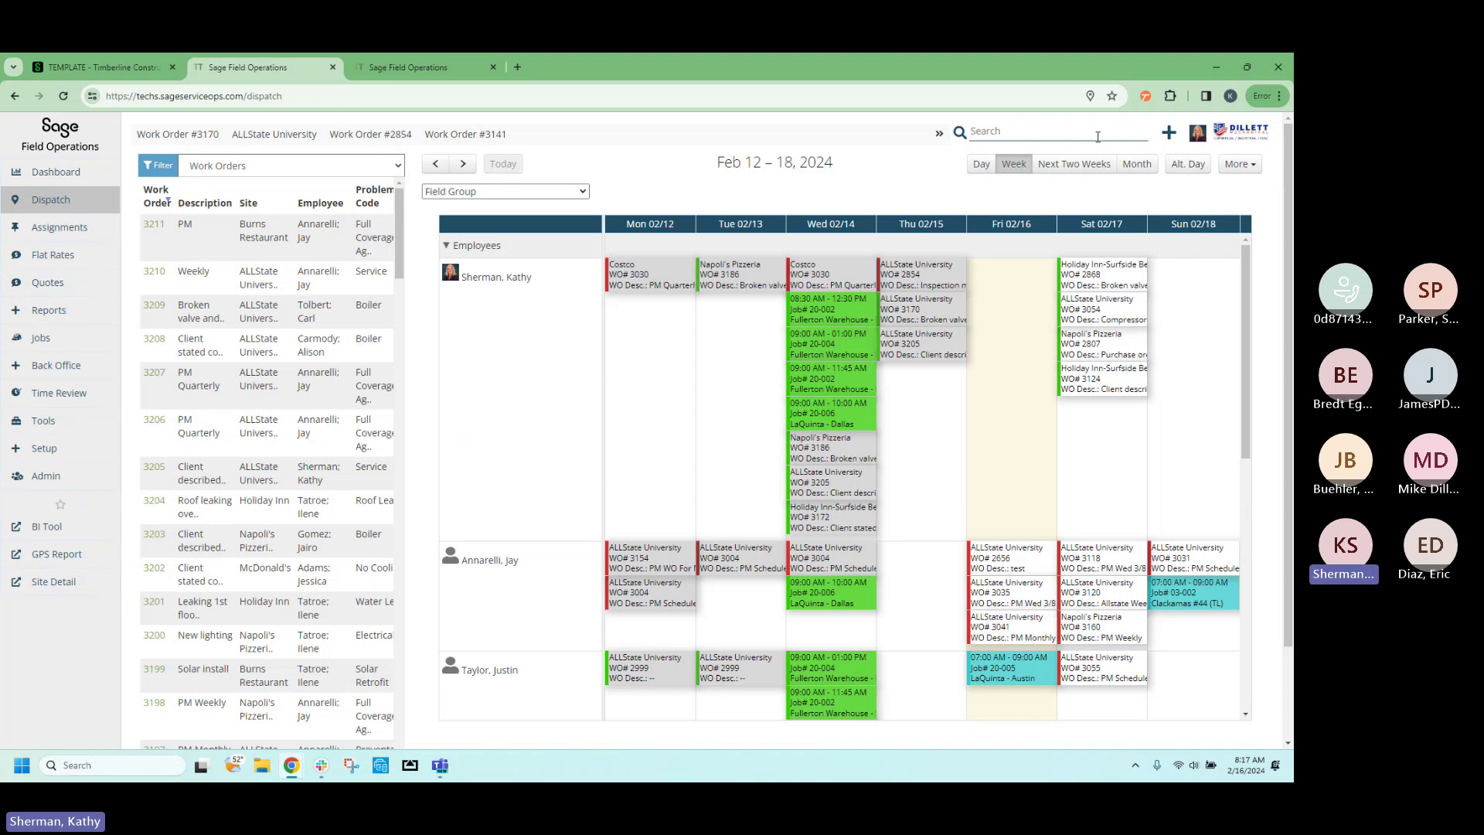
text(all)
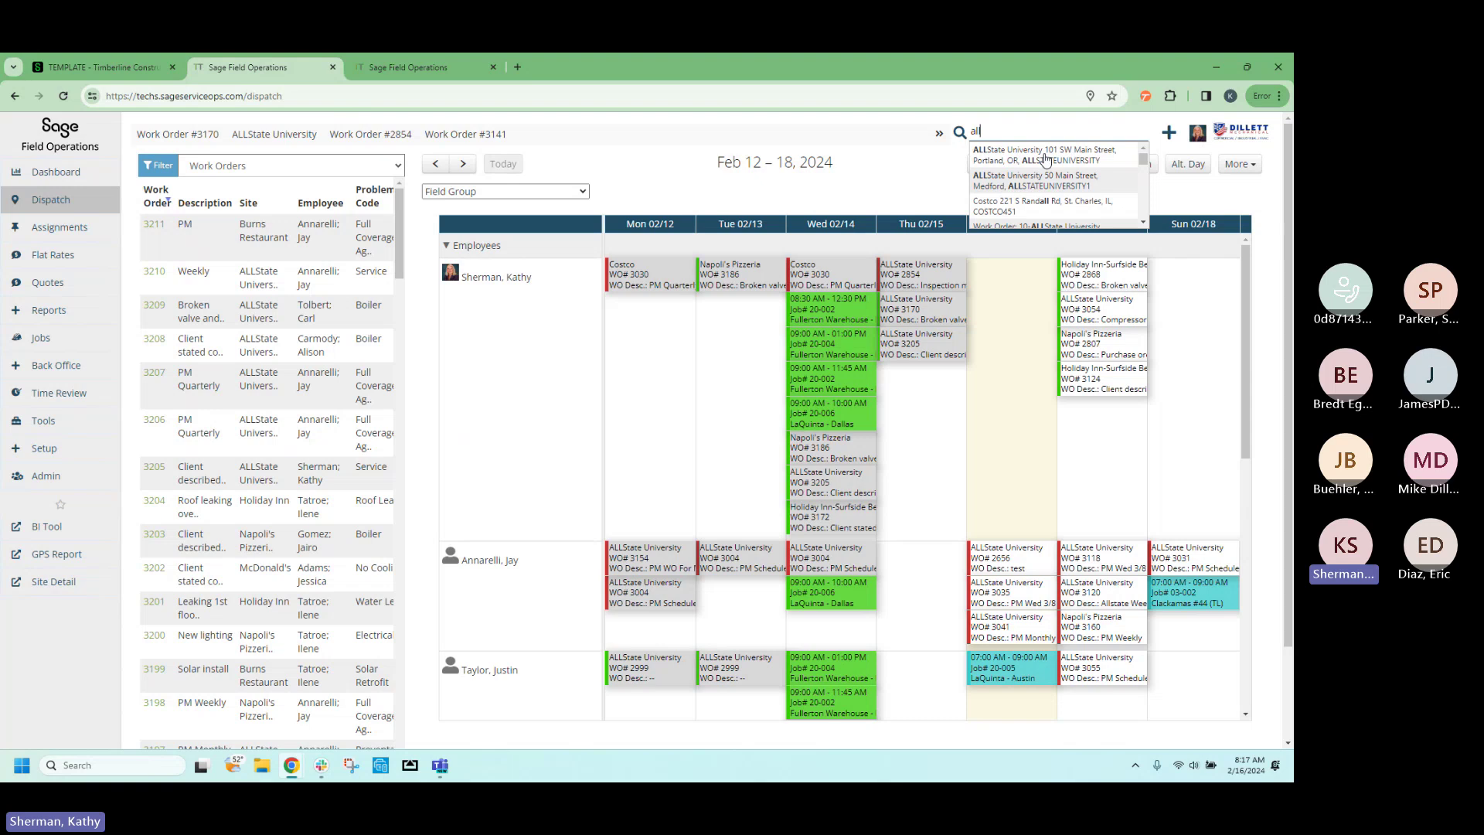
click(1045, 160)
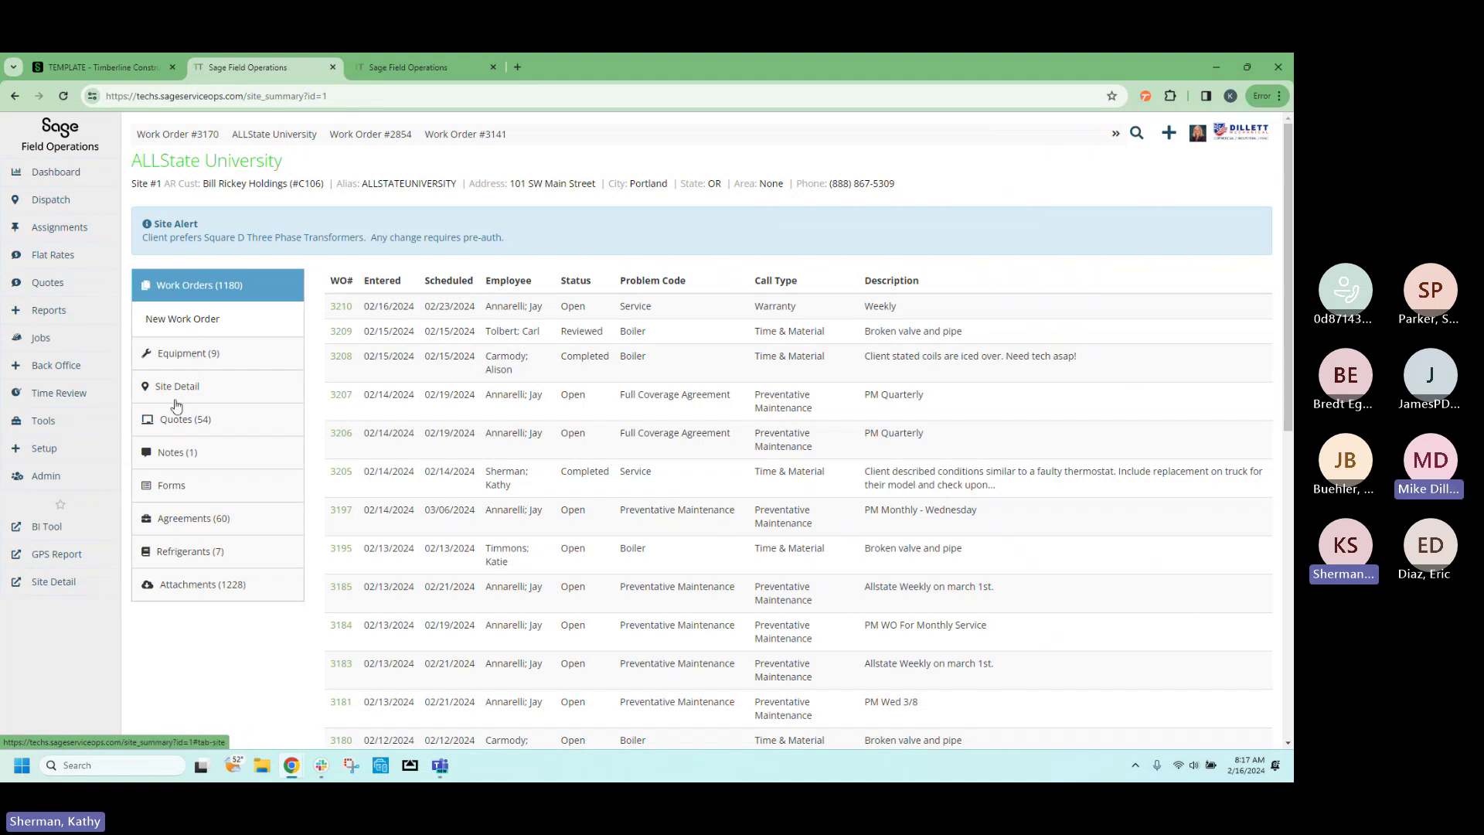
From the Equipment (9) list, open the RTU#1 Trane Packaged RTU, record #17.
click(194, 356)
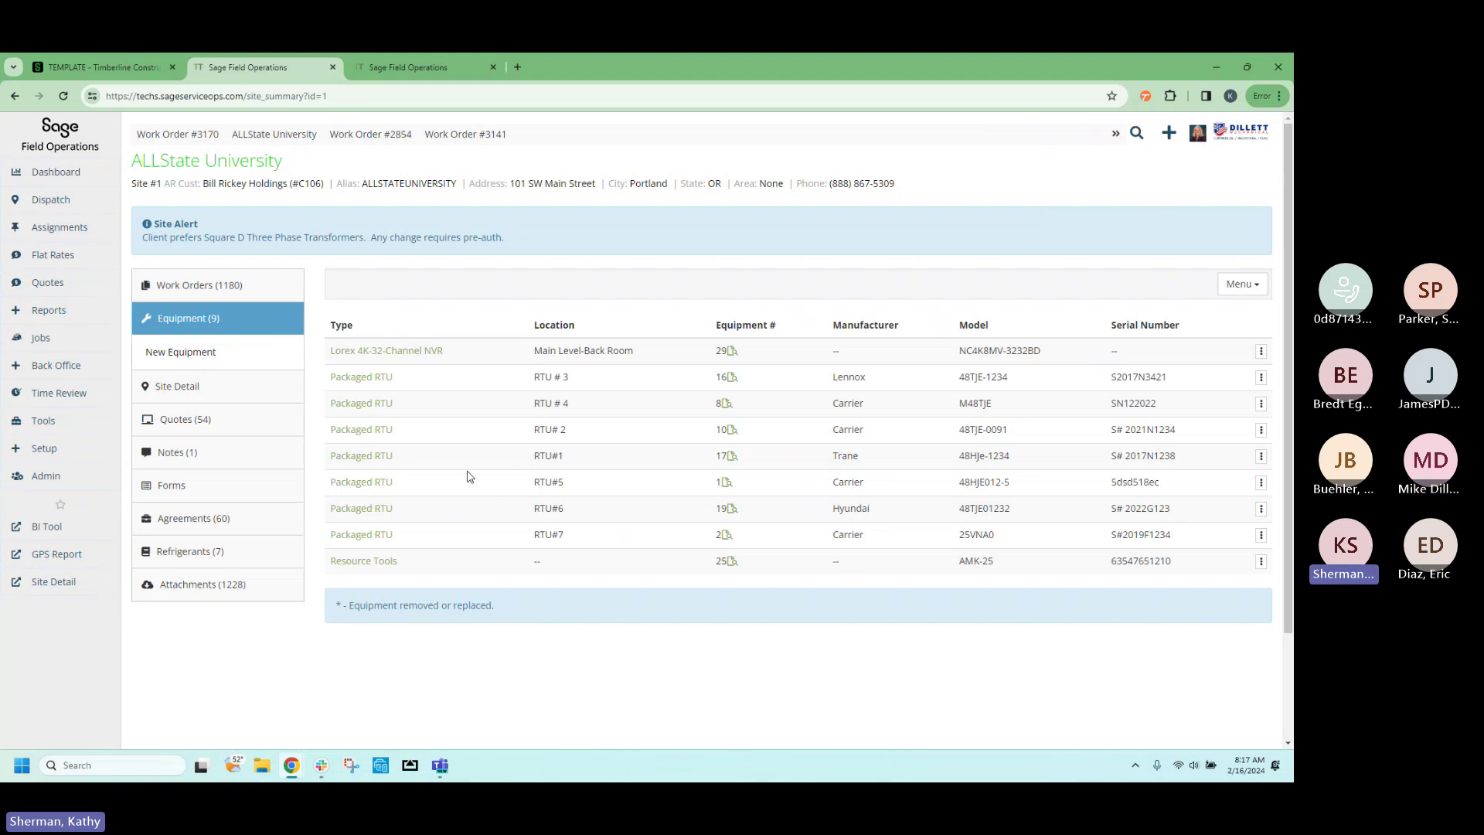
click(374, 456)
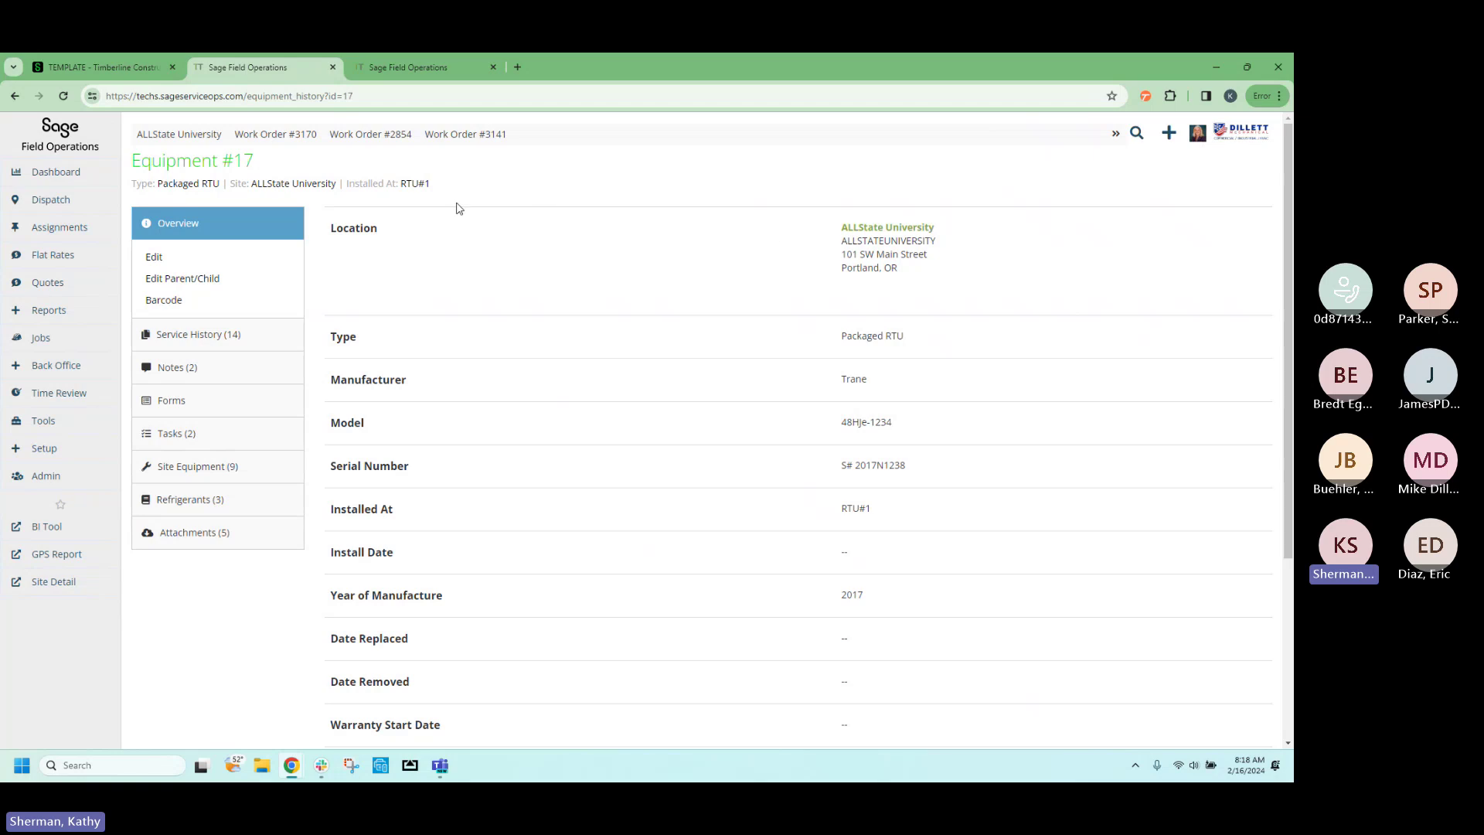
View Equipment #17's 14 service-history work orders, then return to the ALLState University site page.
click(219, 343)
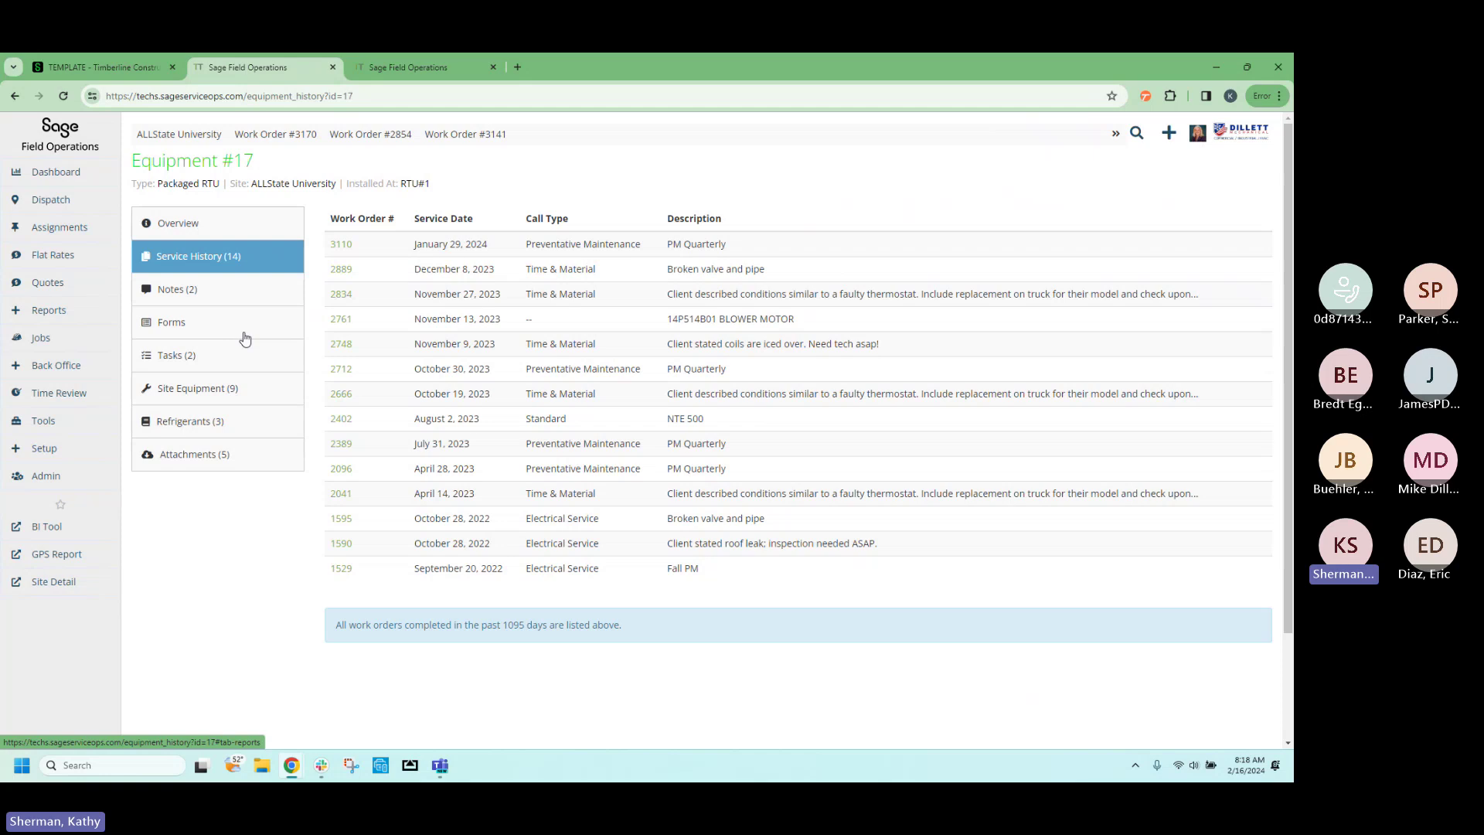
click(302, 185)
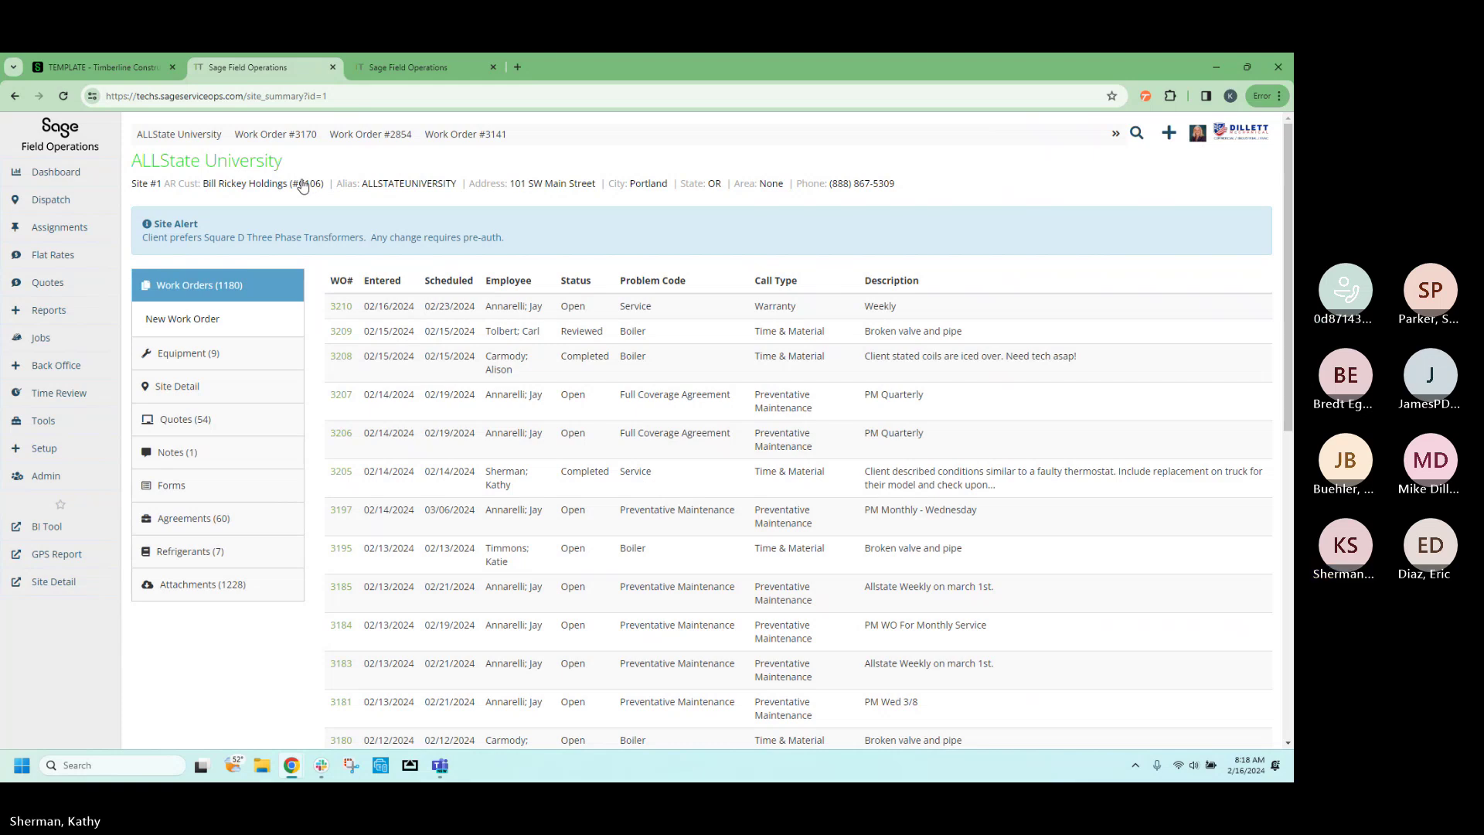
Start a new ALLState University work order and leave its Equipment field blank.
click(194, 326)
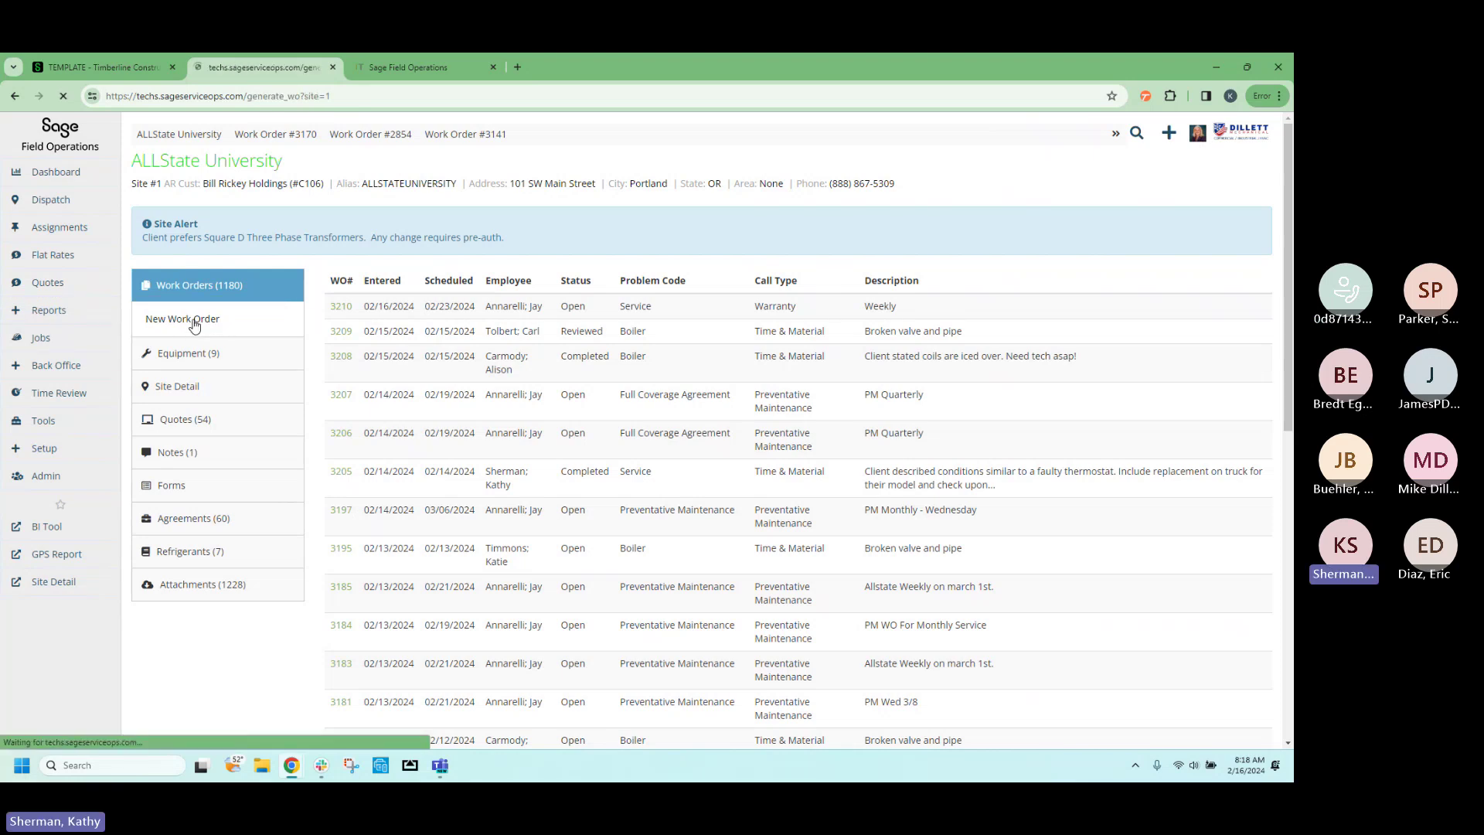
scroll(431, 425, down, 2)
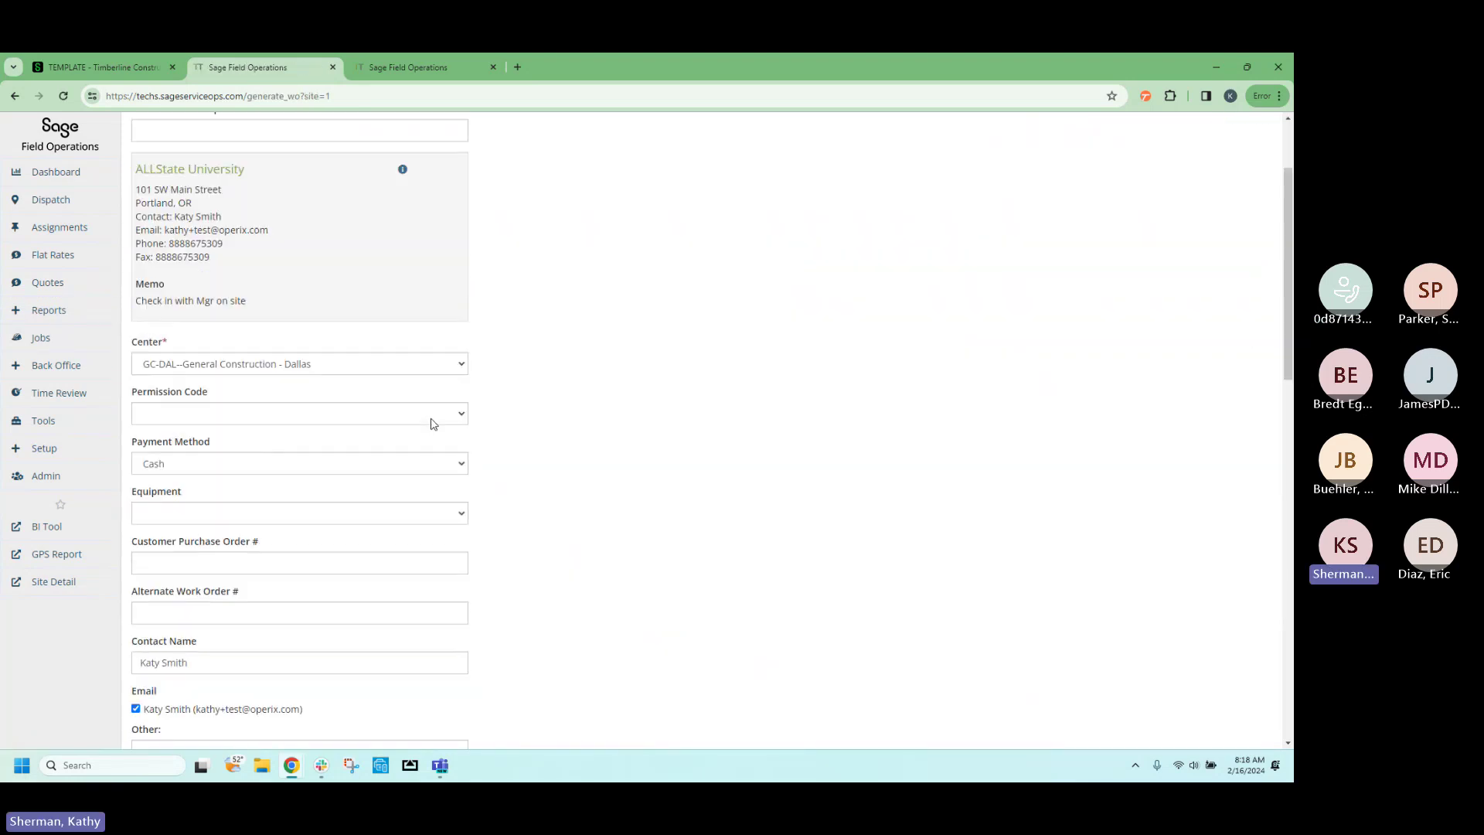
scroll(431, 420, up, 2)
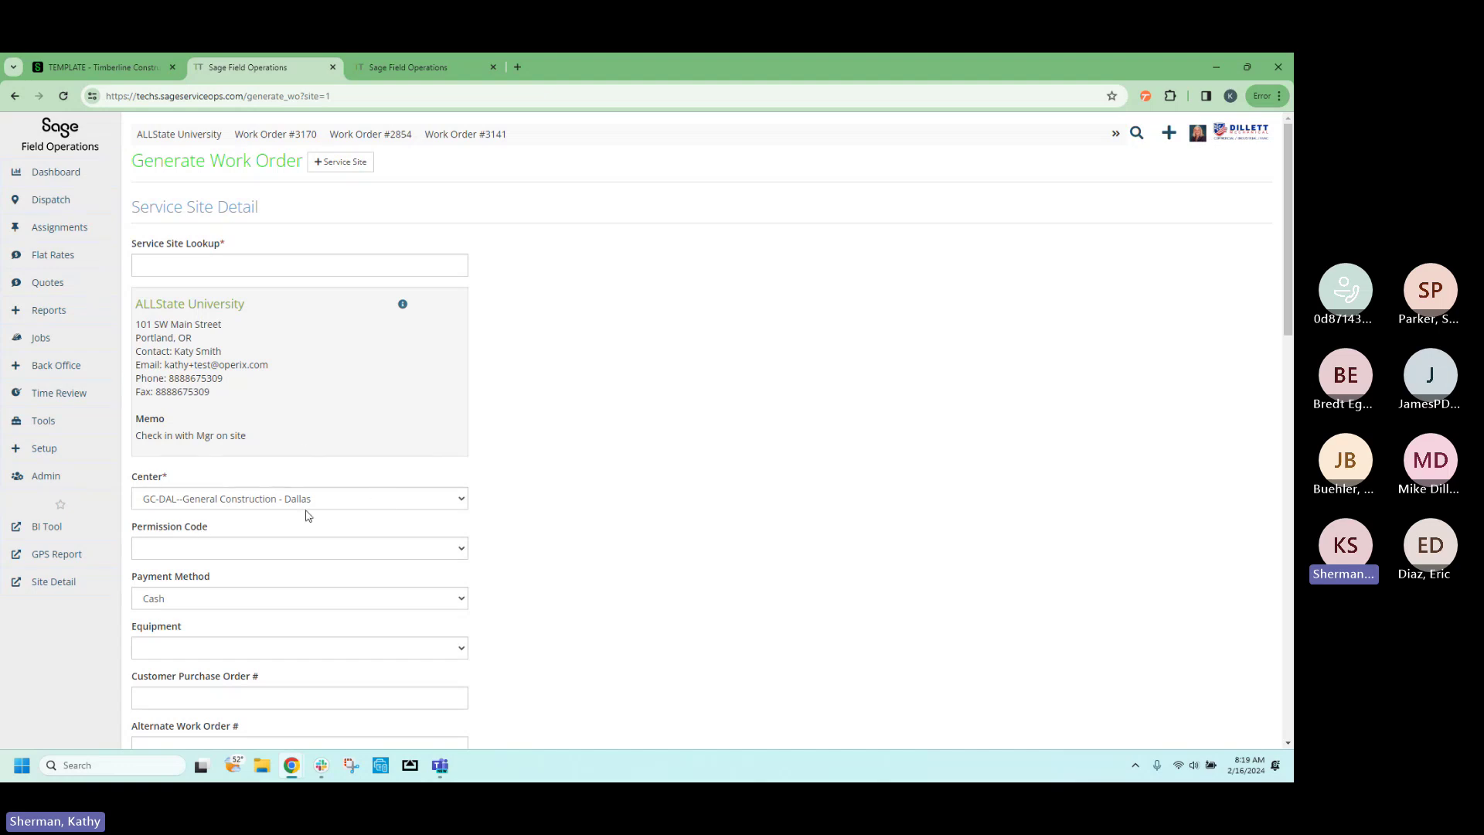
scroll(313, 507, down, 1)
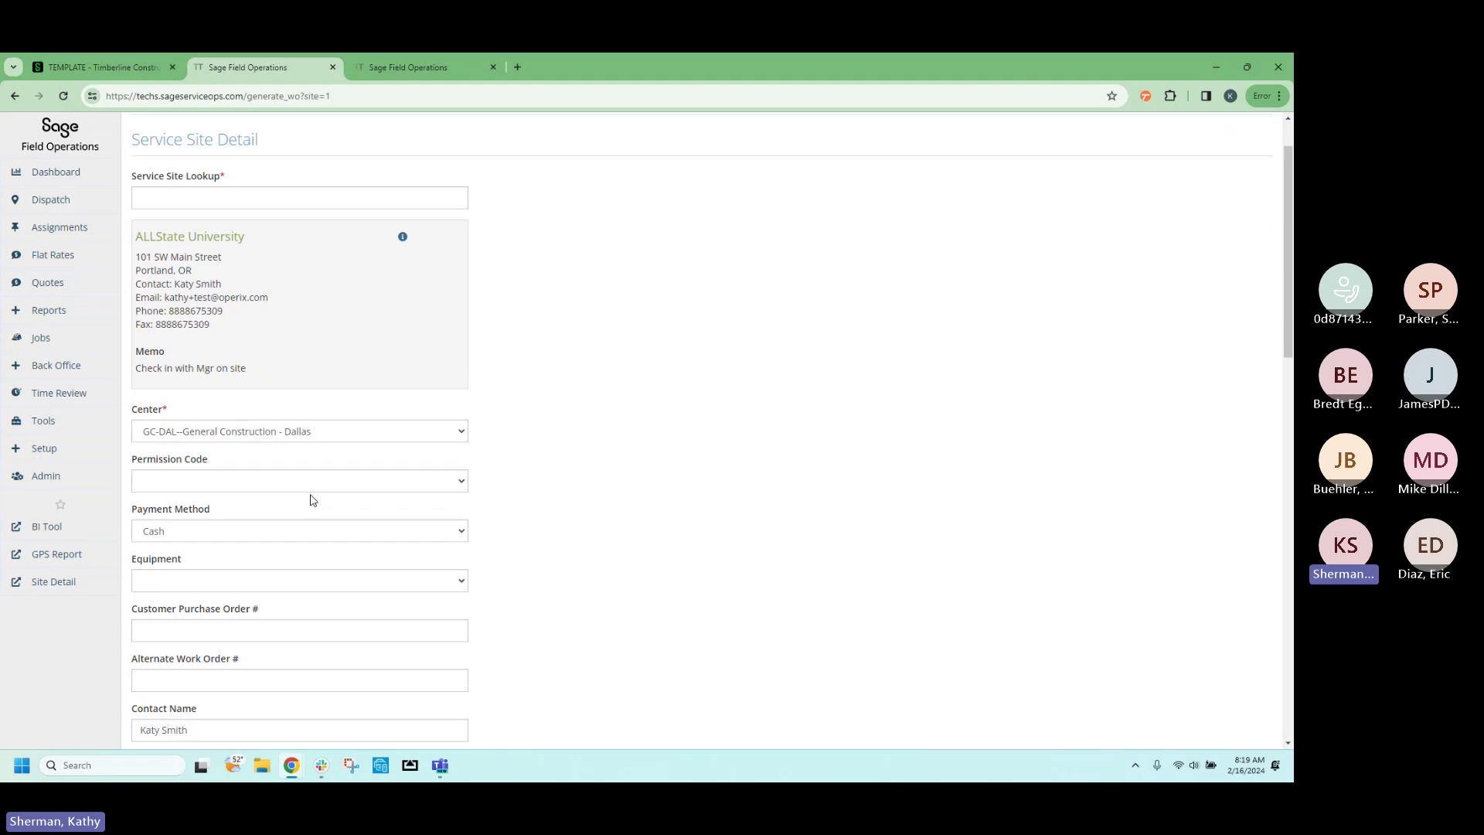
scroll(310, 499, down, 3)
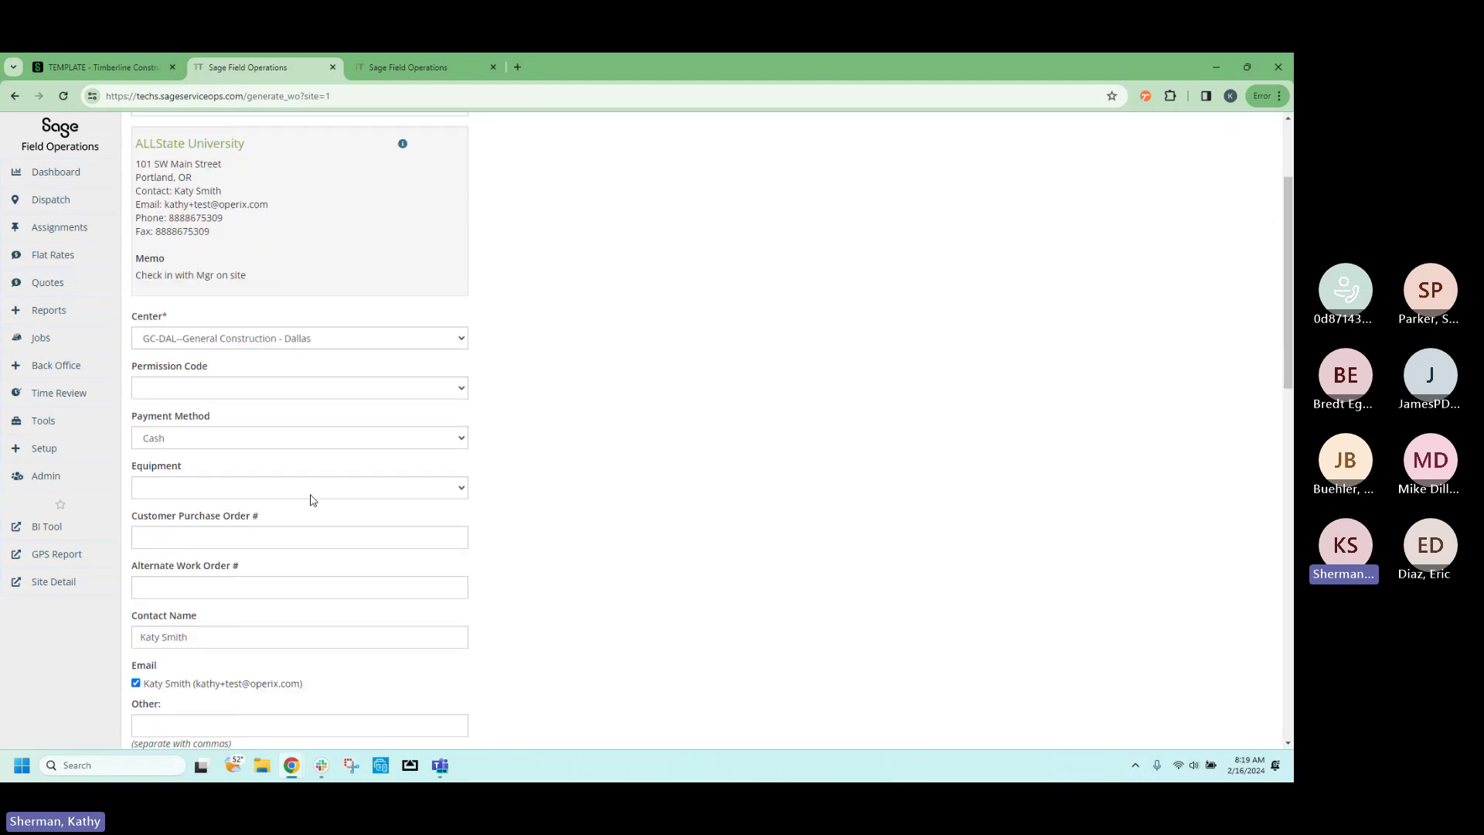
click(424, 380)
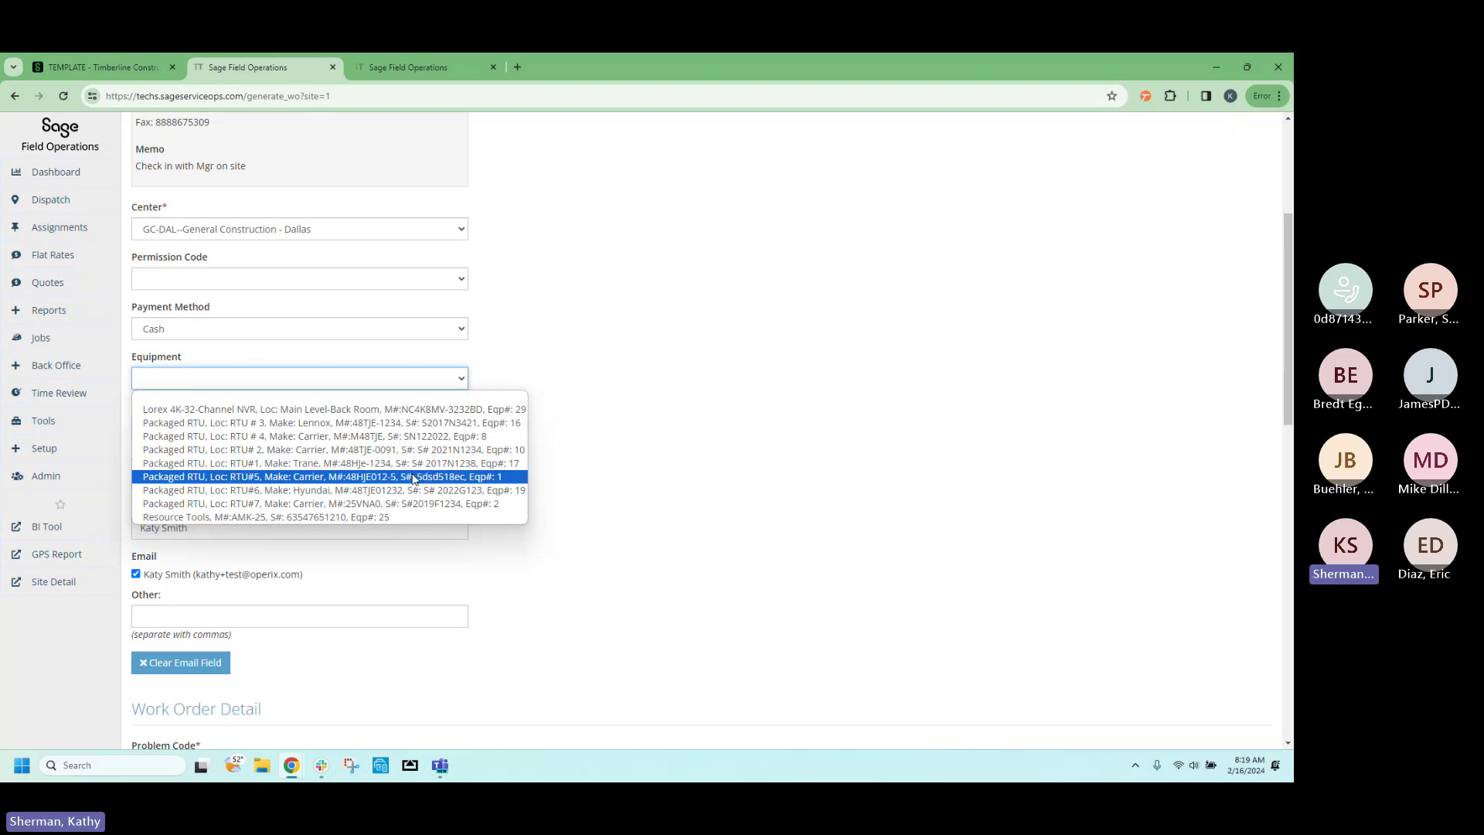
click(396, 382)
Change the problem code from No Heat to Service and review the Call Type options.
scroll(378, 403, down, 1)
scroll(378, 402, down, 5)
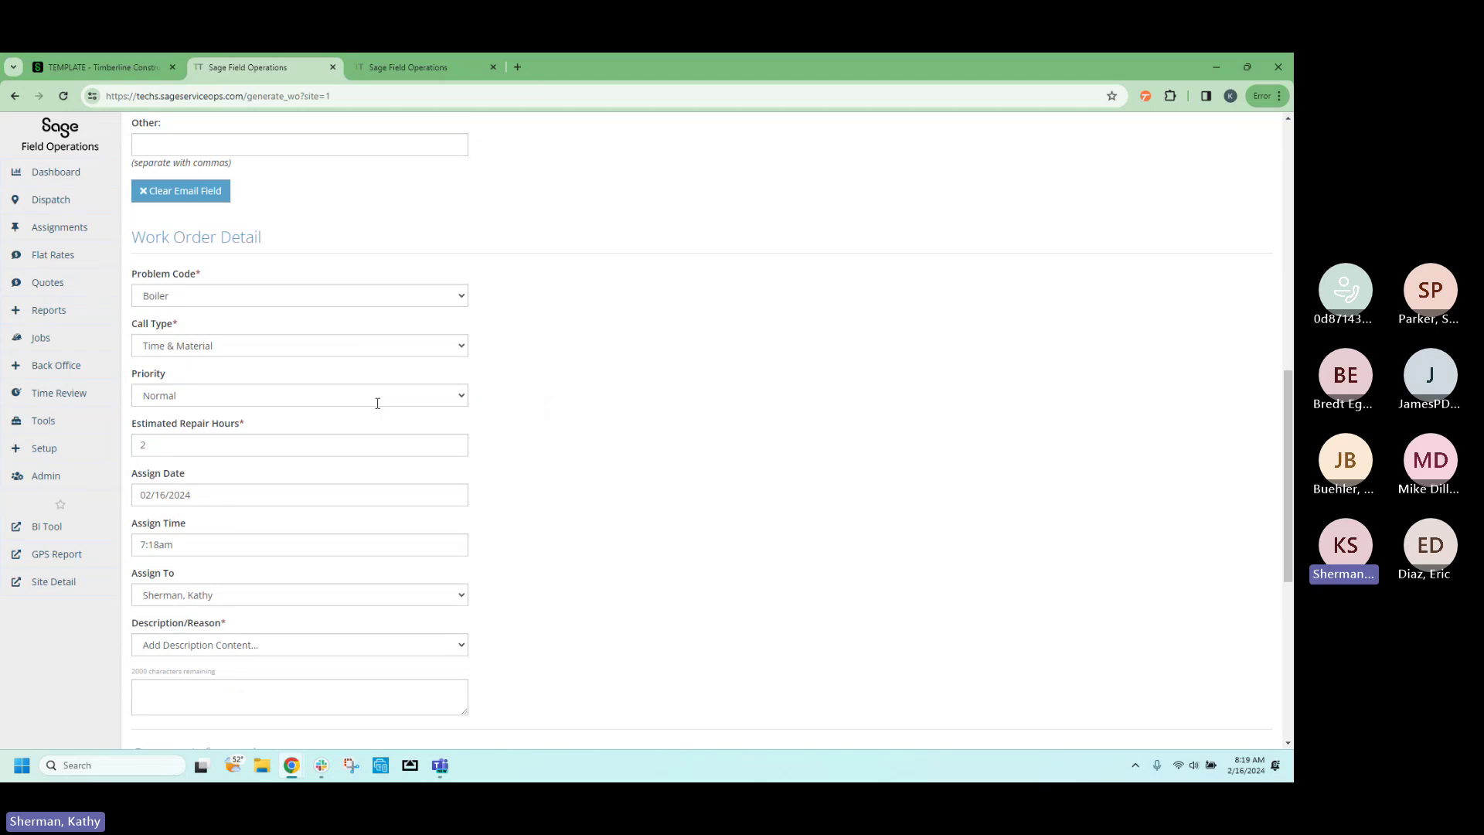
click(357, 298)
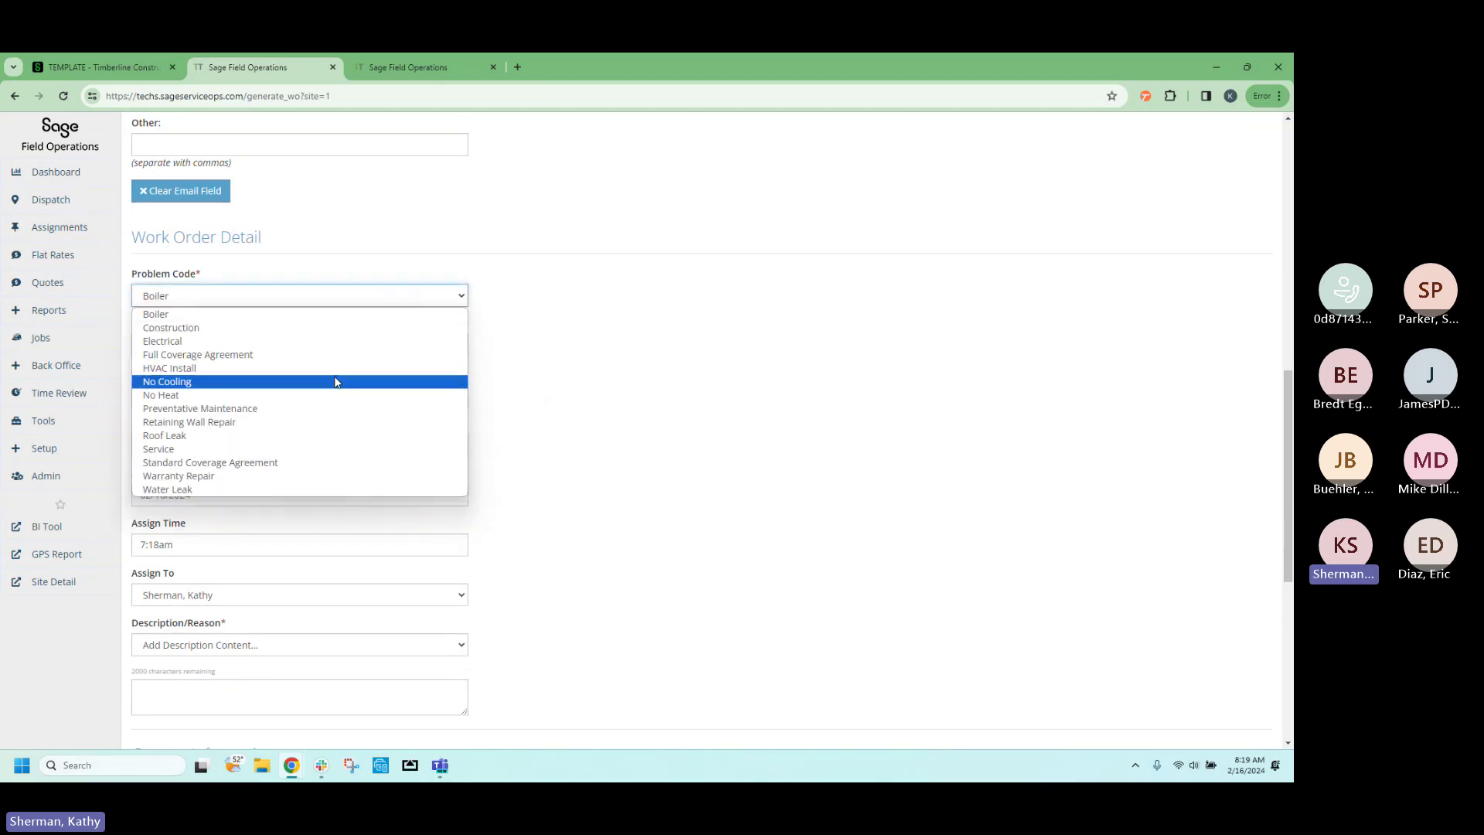
click(336, 395)
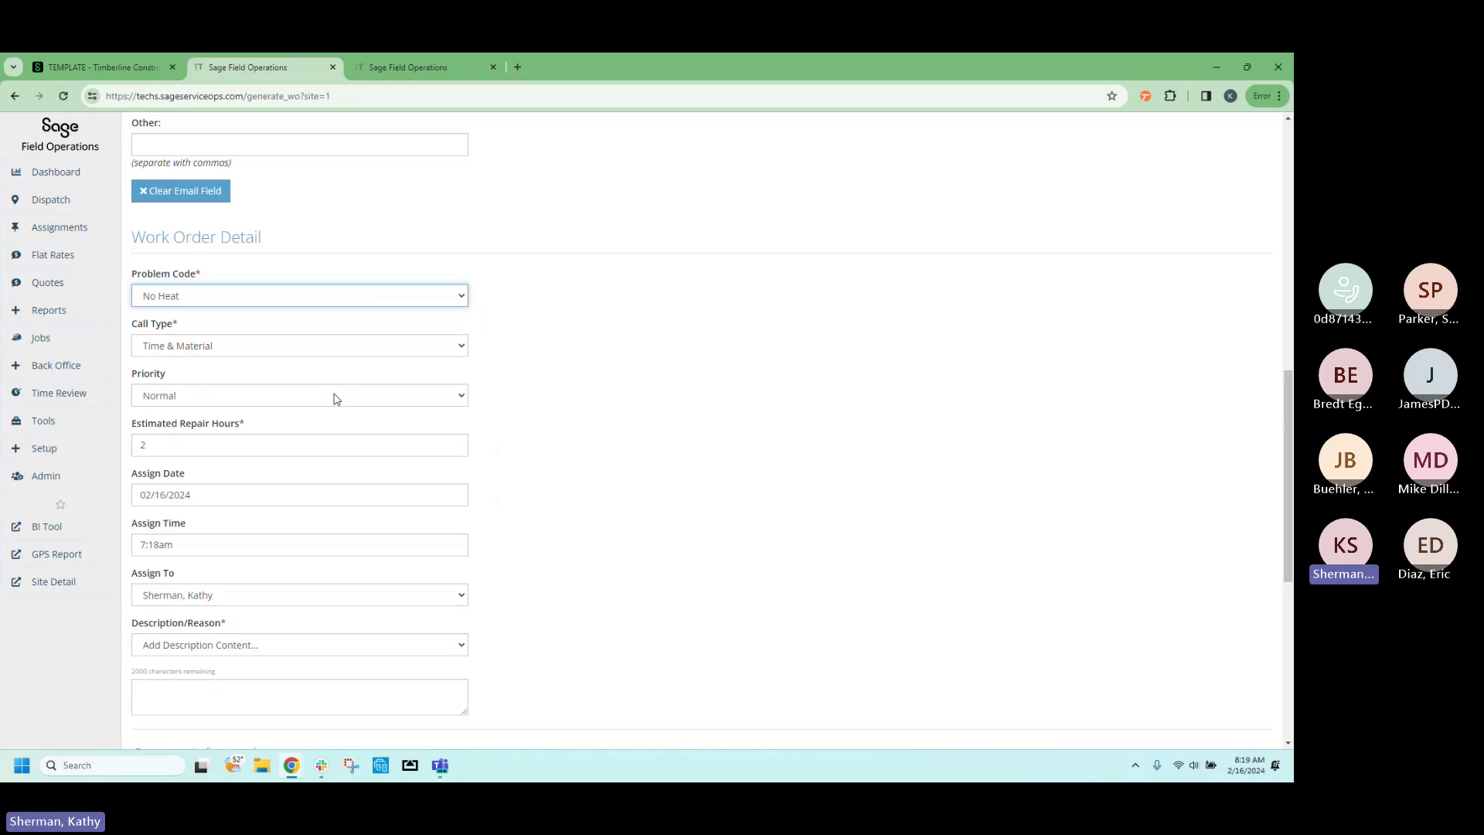
click(352, 301)
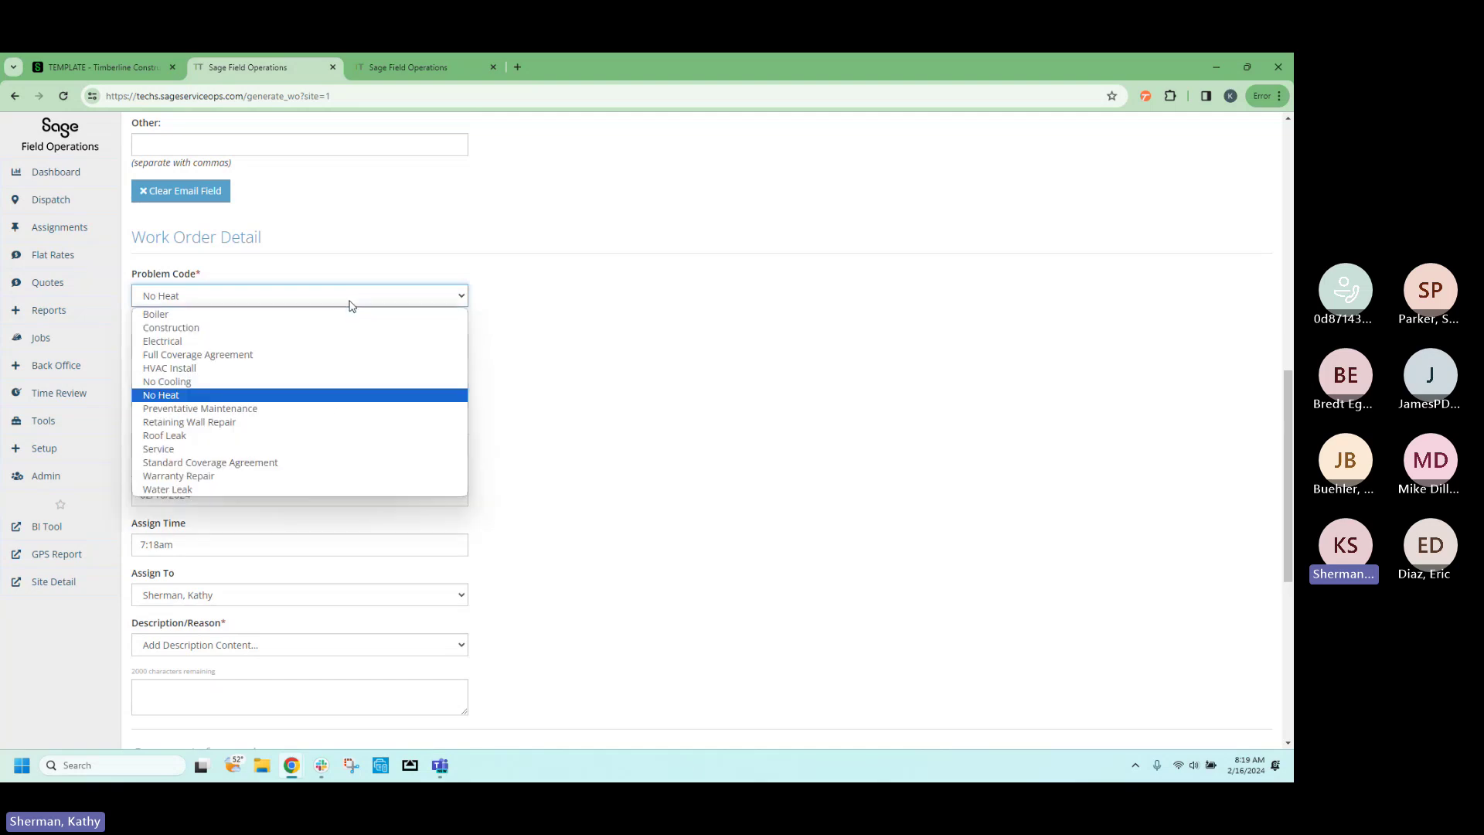
click(326, 451)
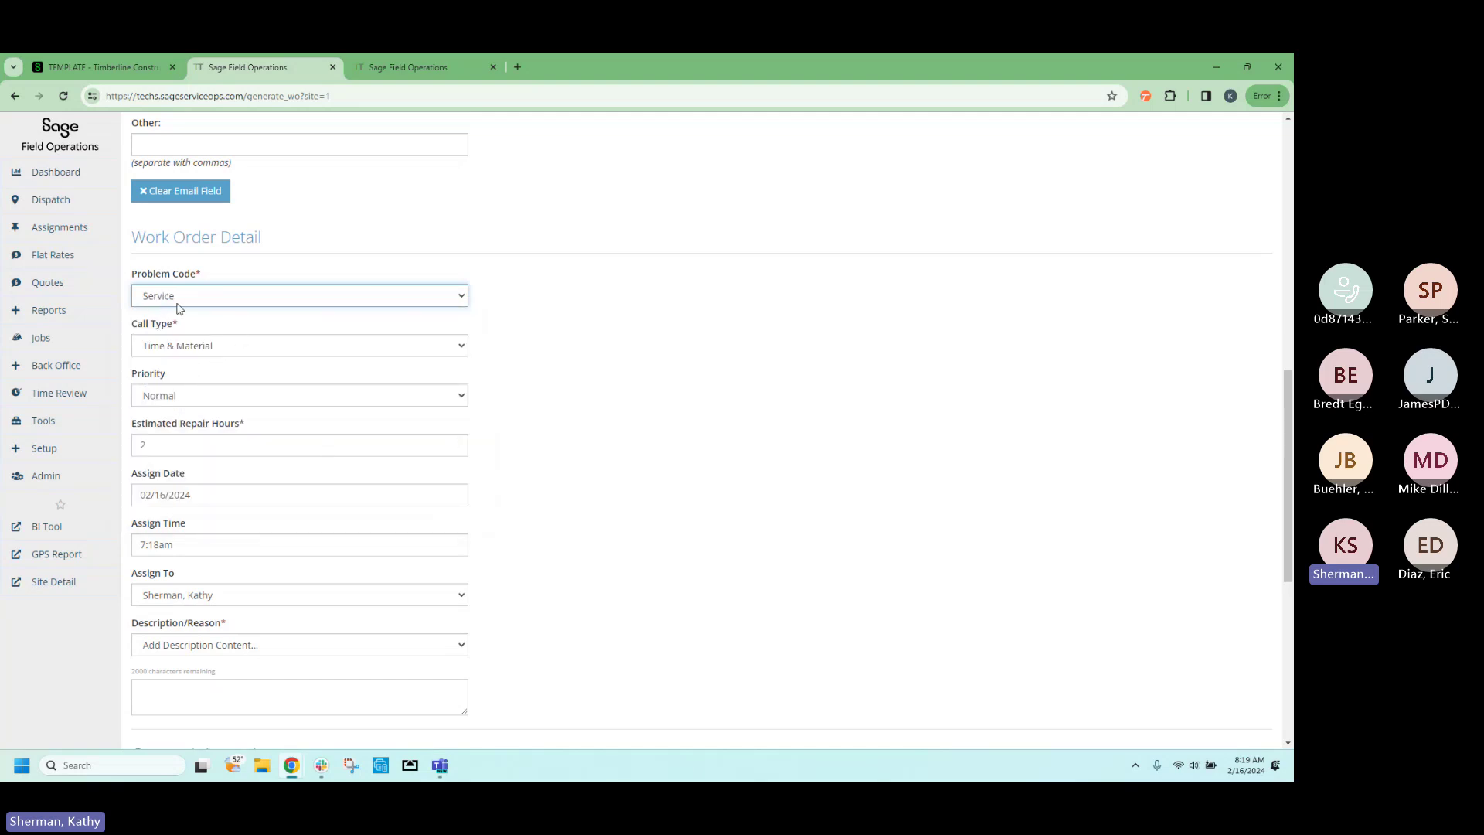
click(326, 354)
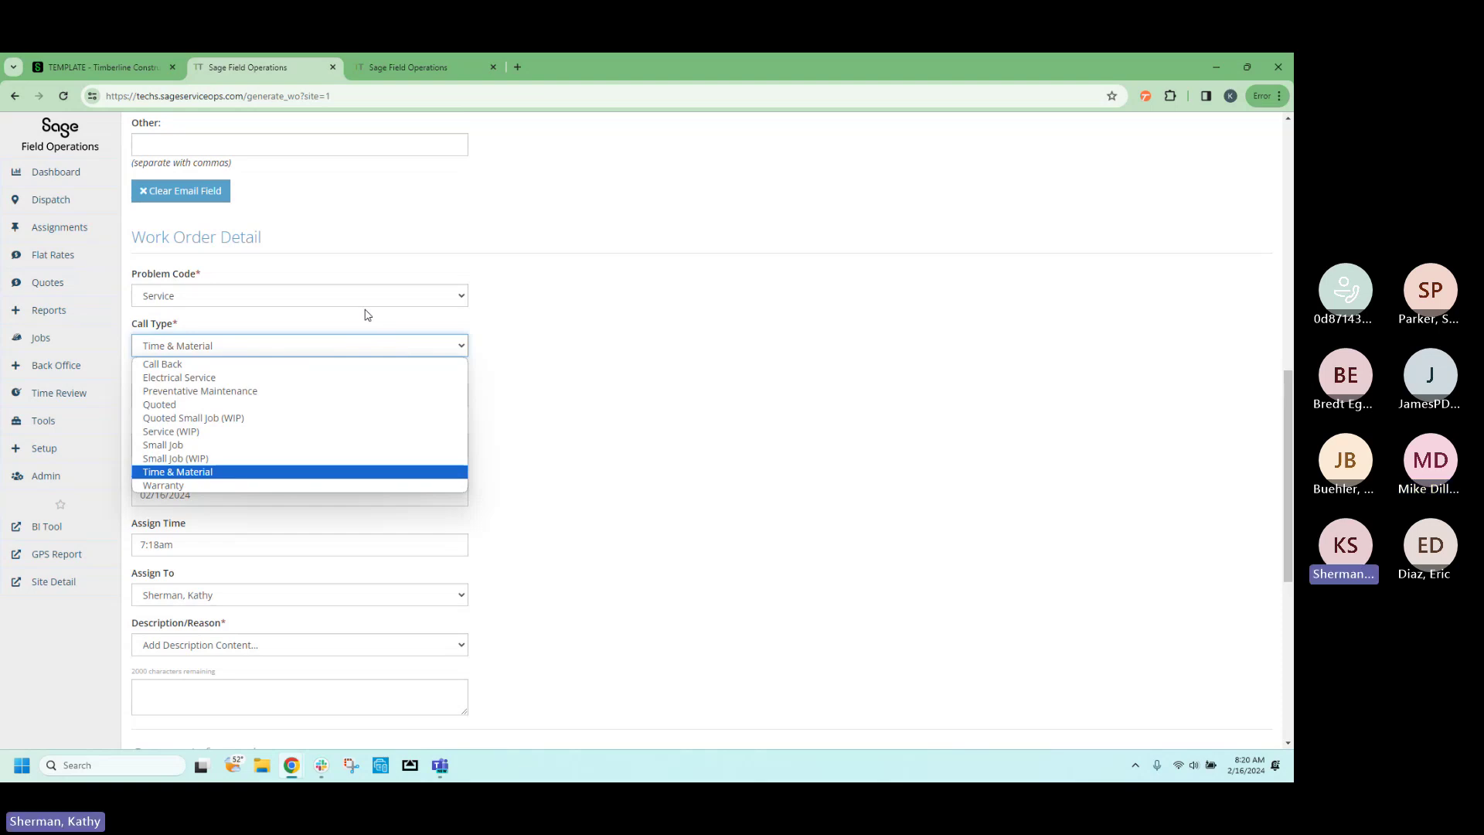
Keep Time & Material, set priority to High and estimated repair hours to 3.
click(246, 472)
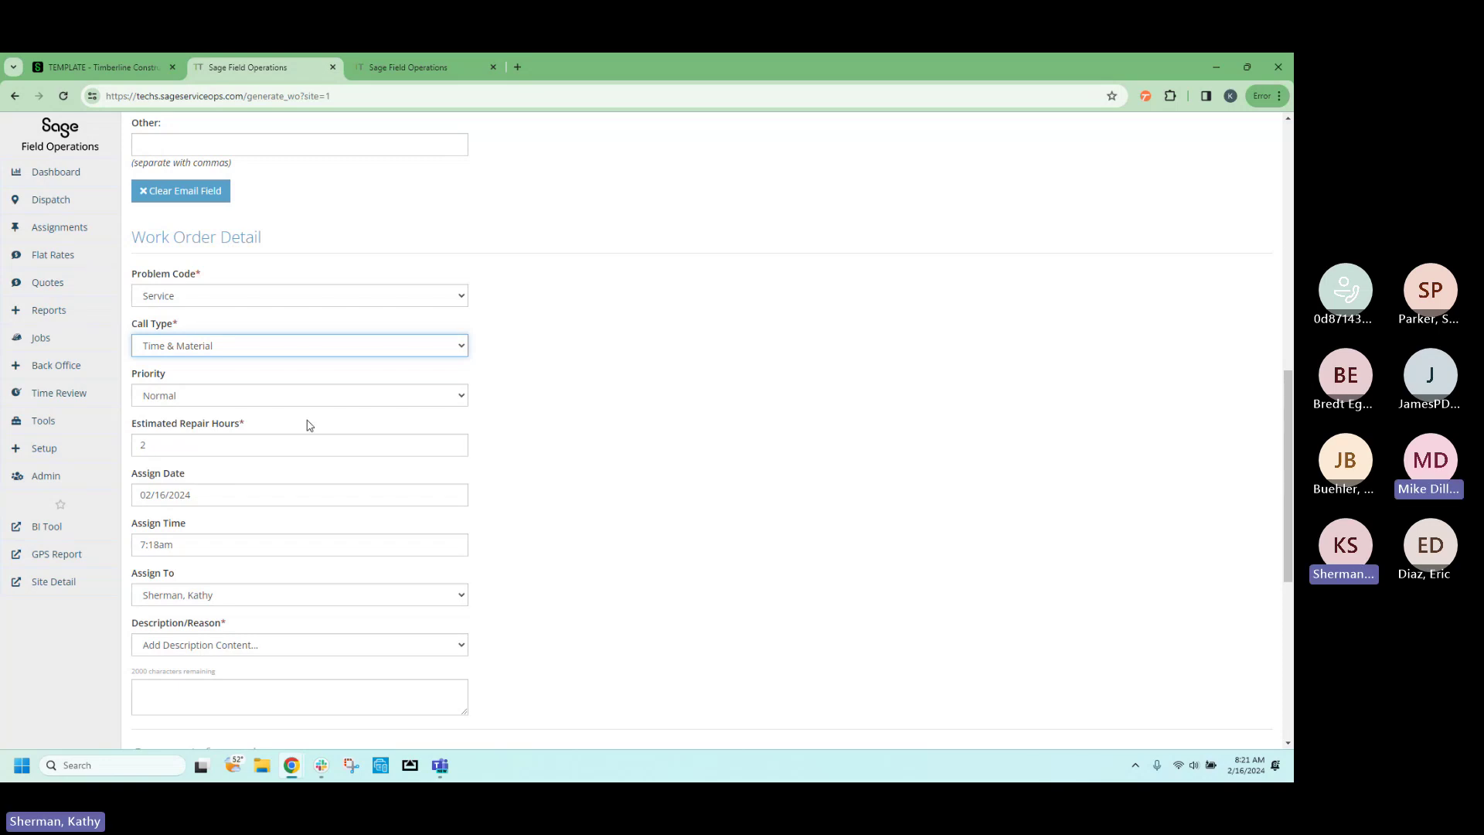
click(338, 399)
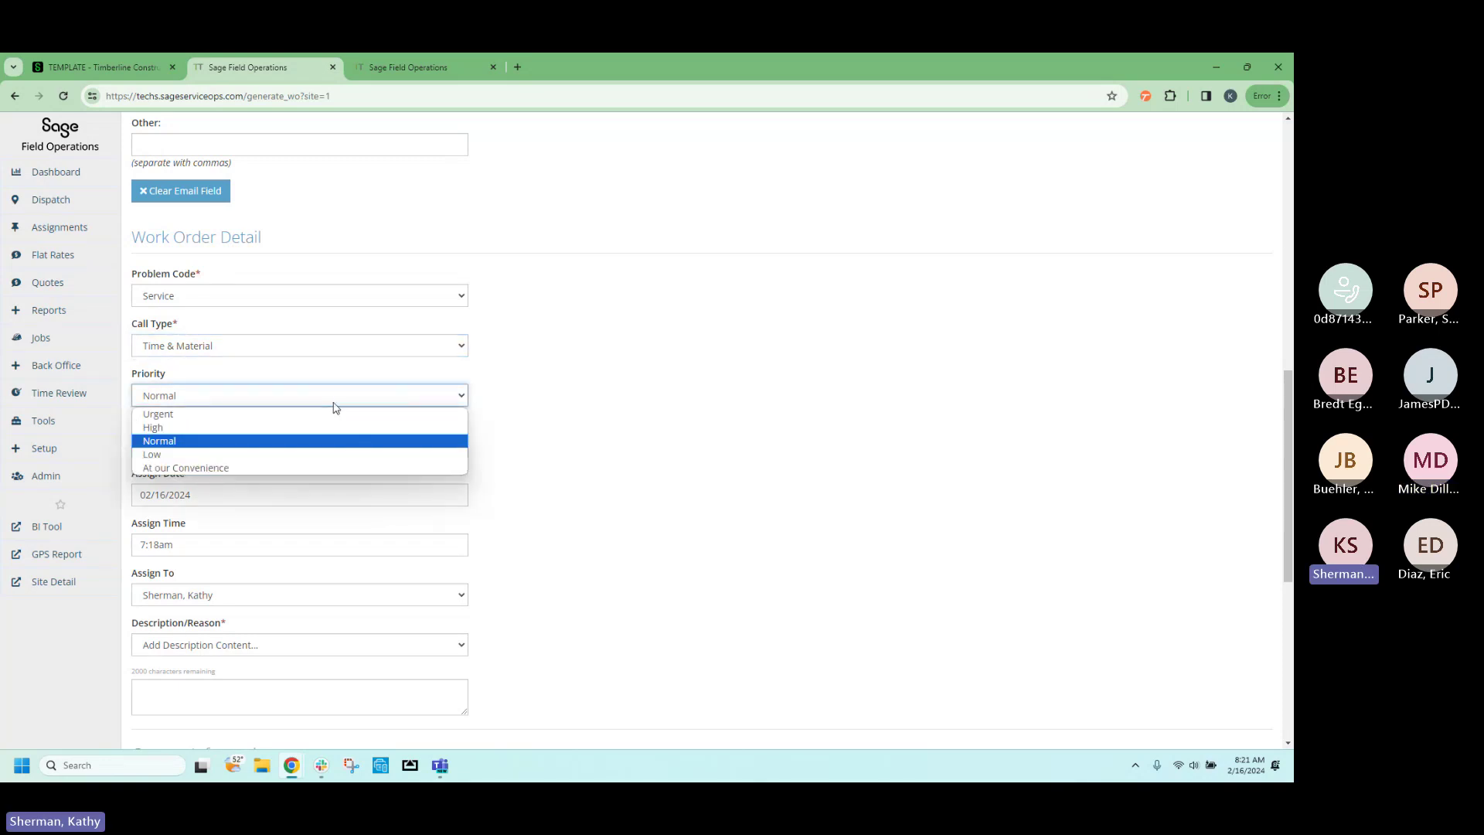
click(330, 424)
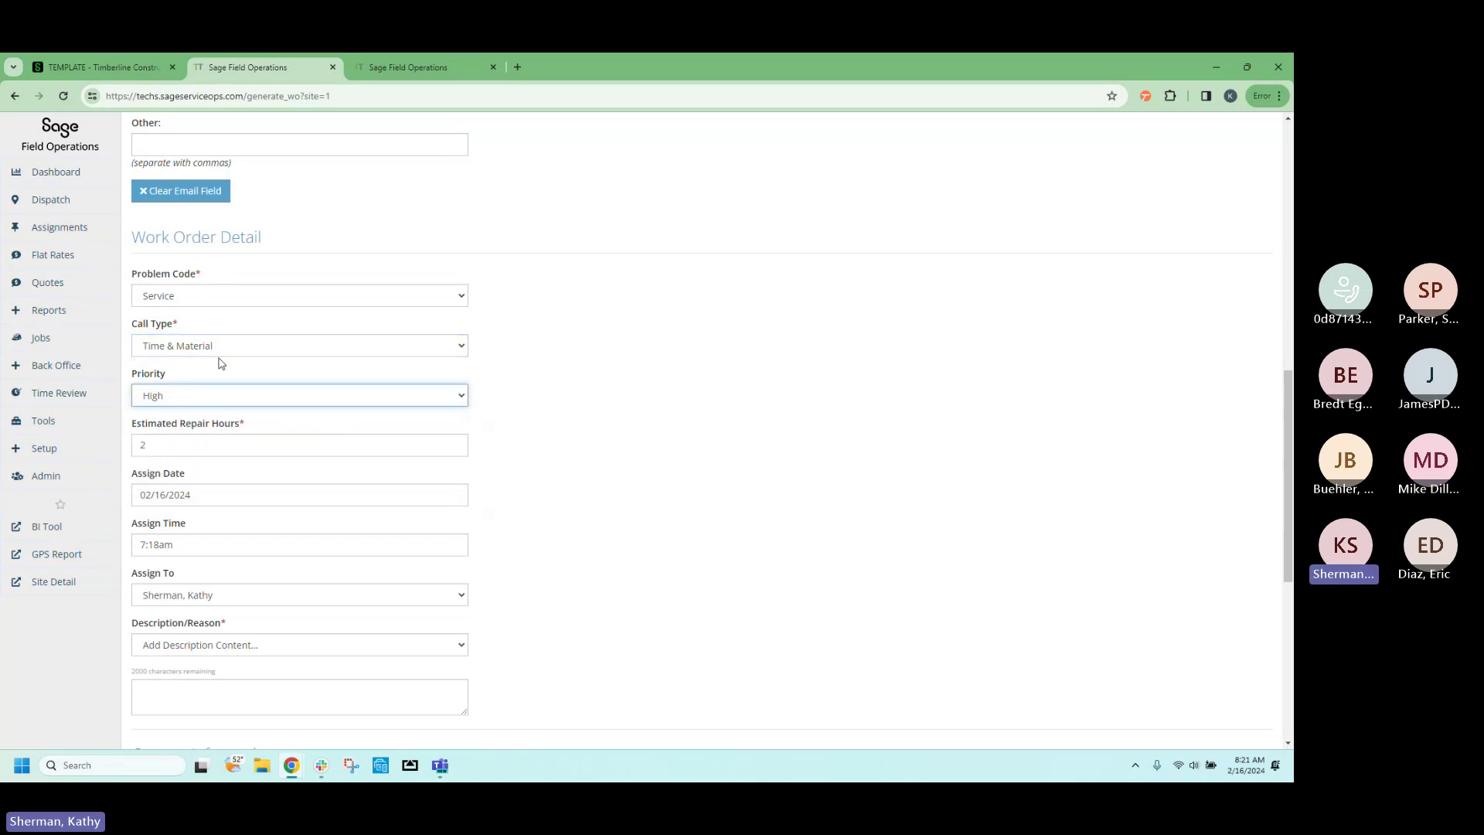
click(250, 447)
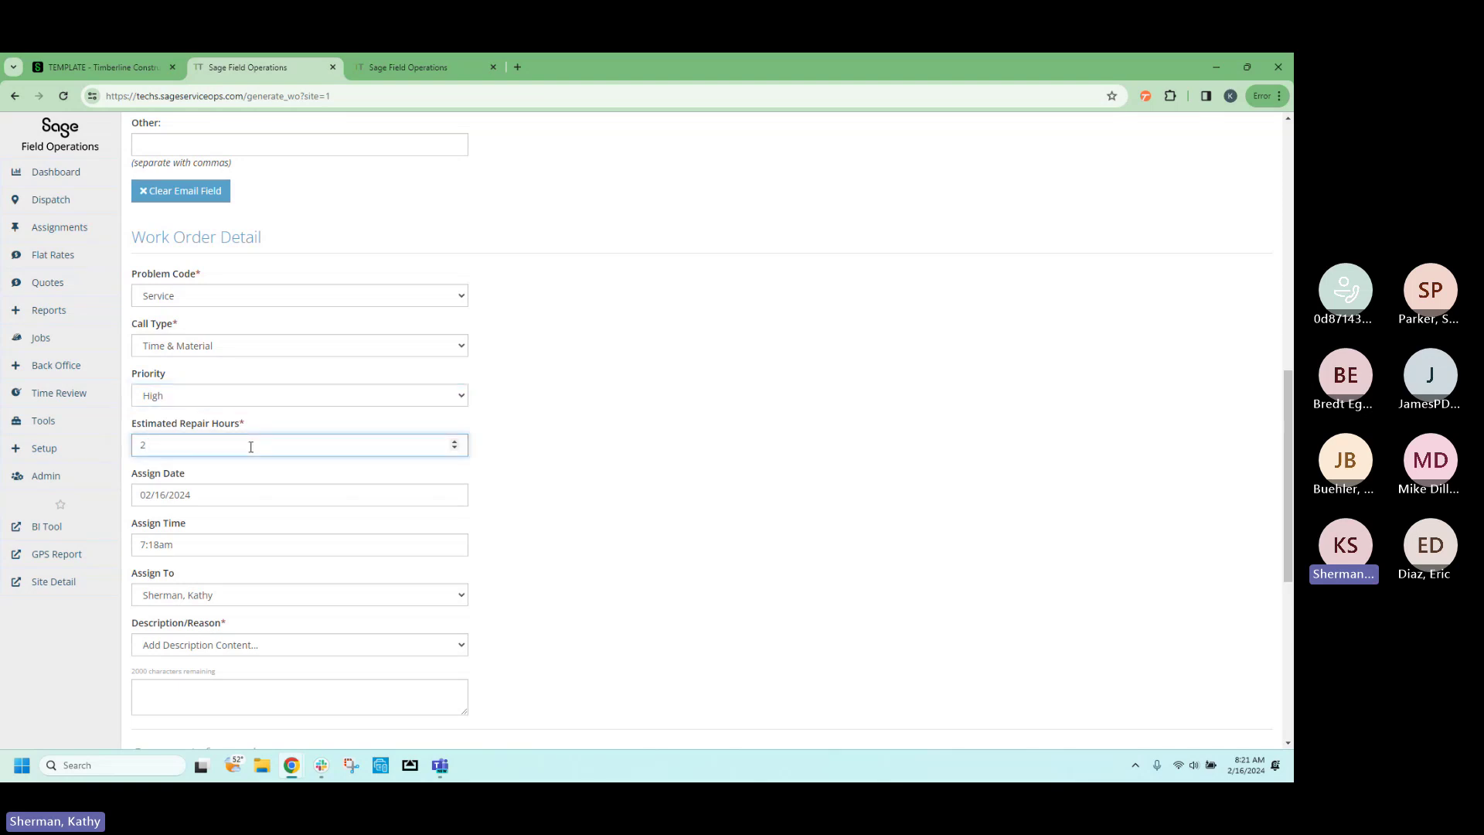
key(BackSpace)
text(3)
click(290, 497)
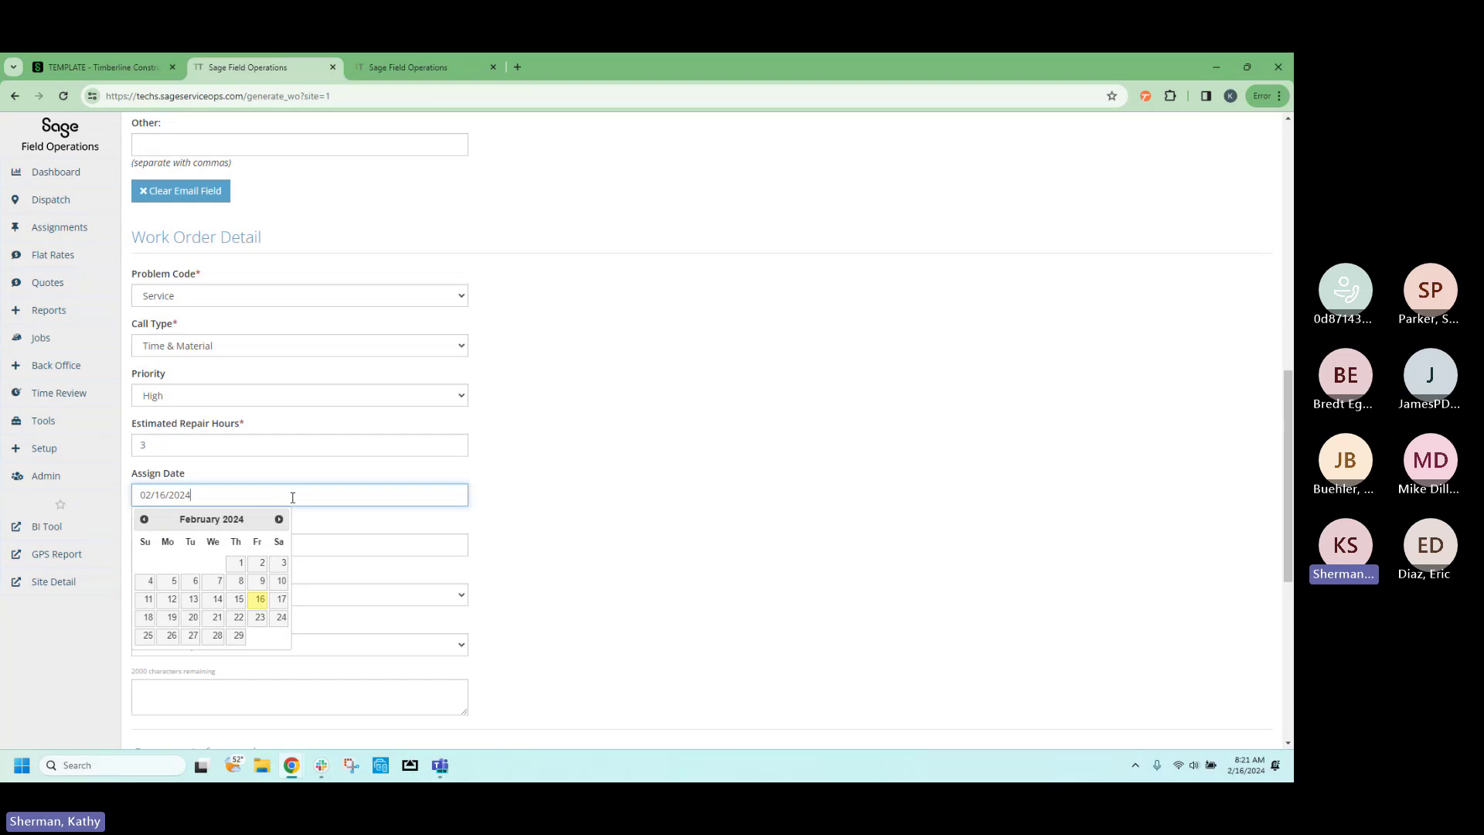
Keep the assign date 02/16/2024 and assign time 7:18am.
click(560, 514)
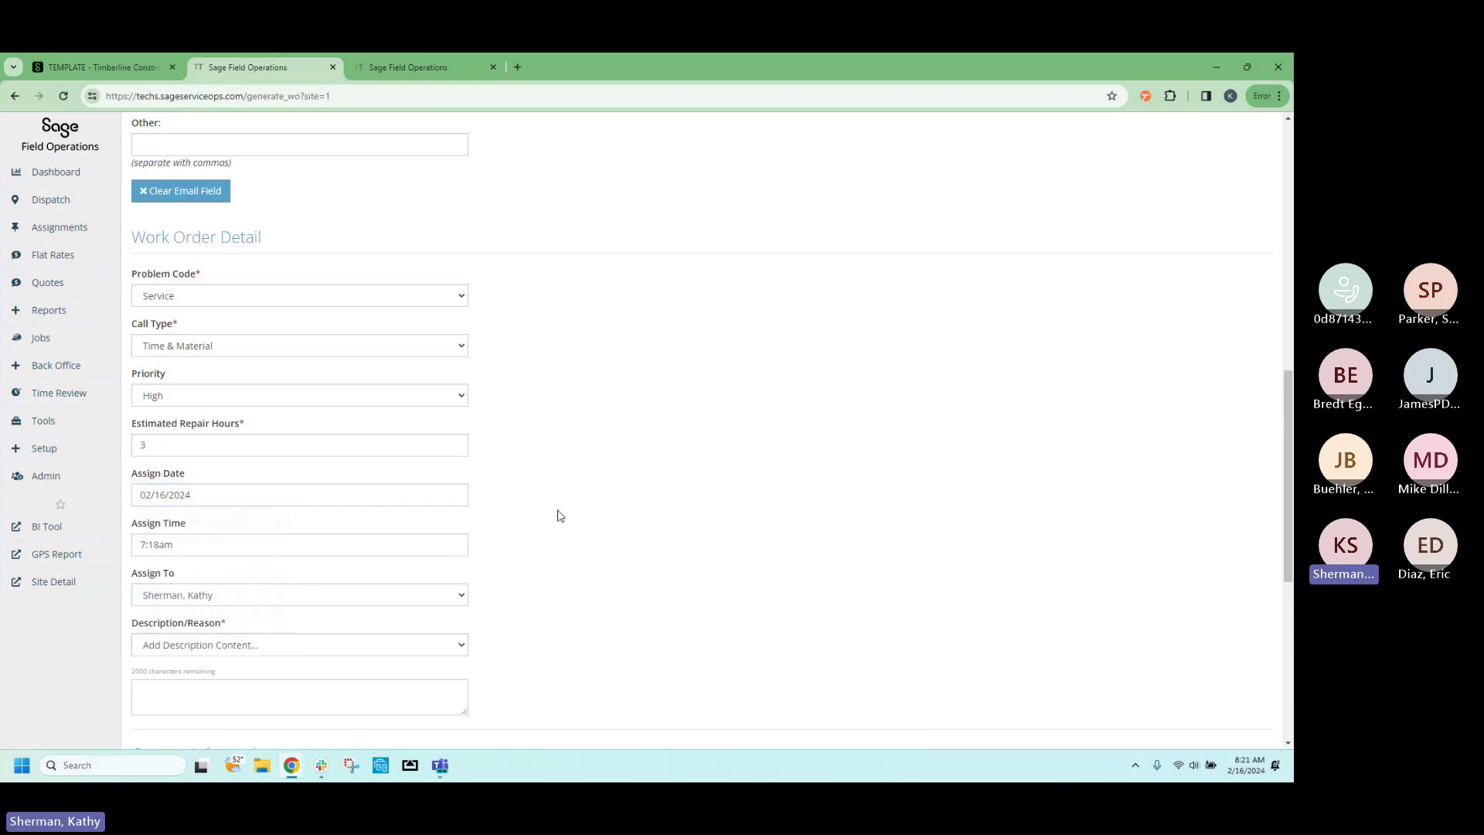
click(243, 544)
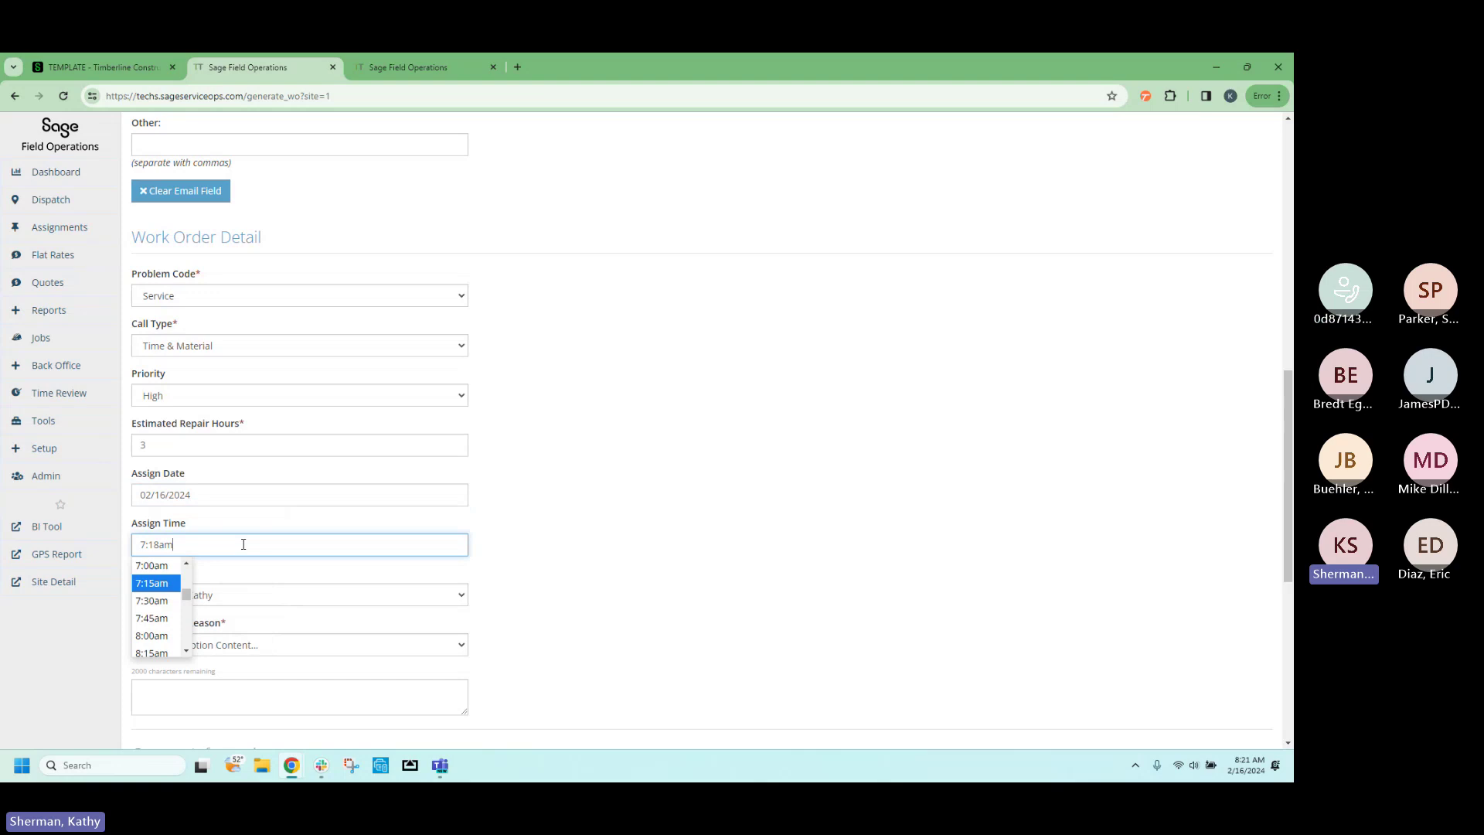
click(566, 576)
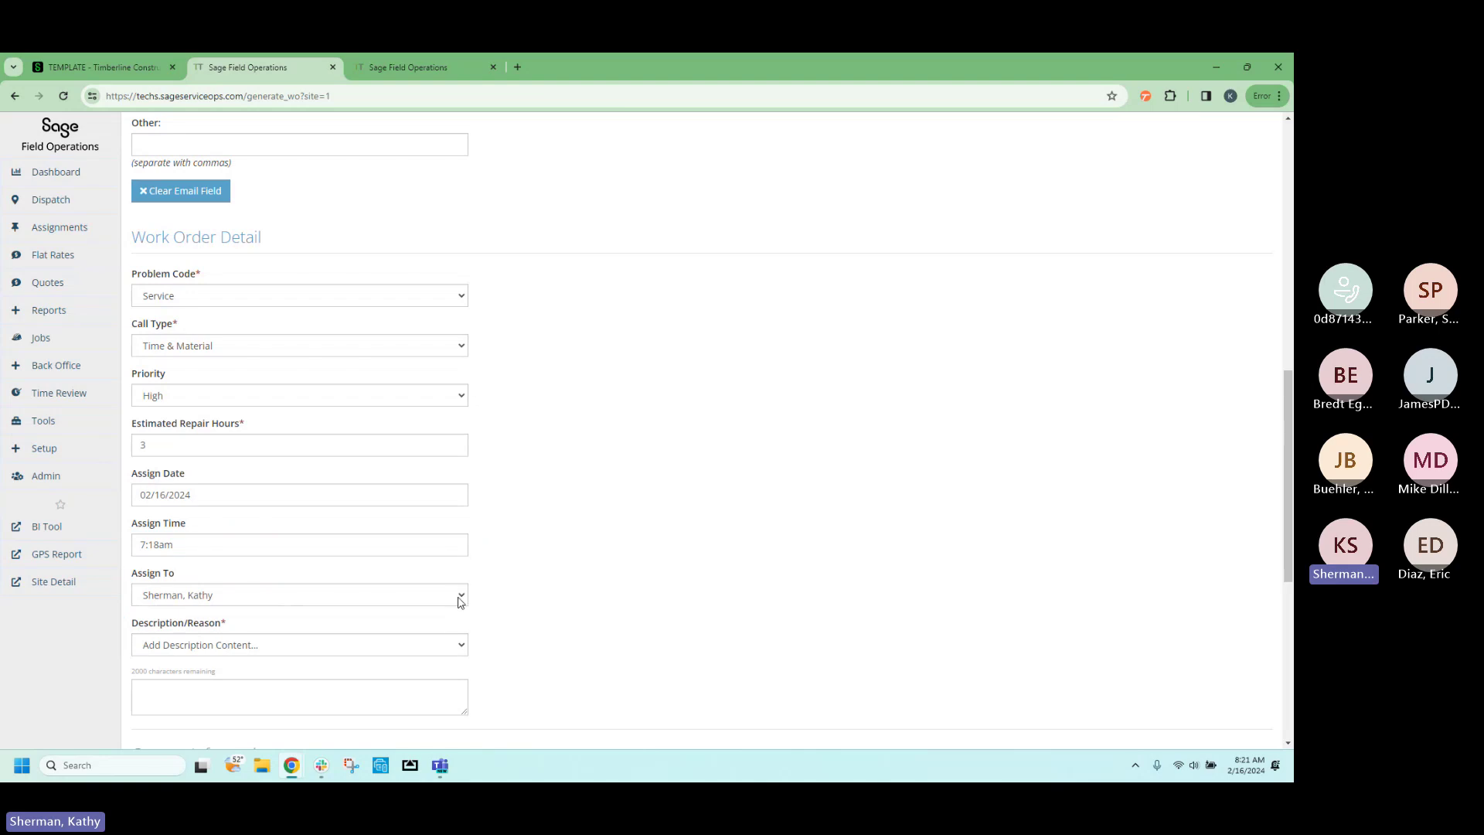
Fill the description with a preset reason and append 'You can add to these also.'.
scroll(390, 598, down, 1)
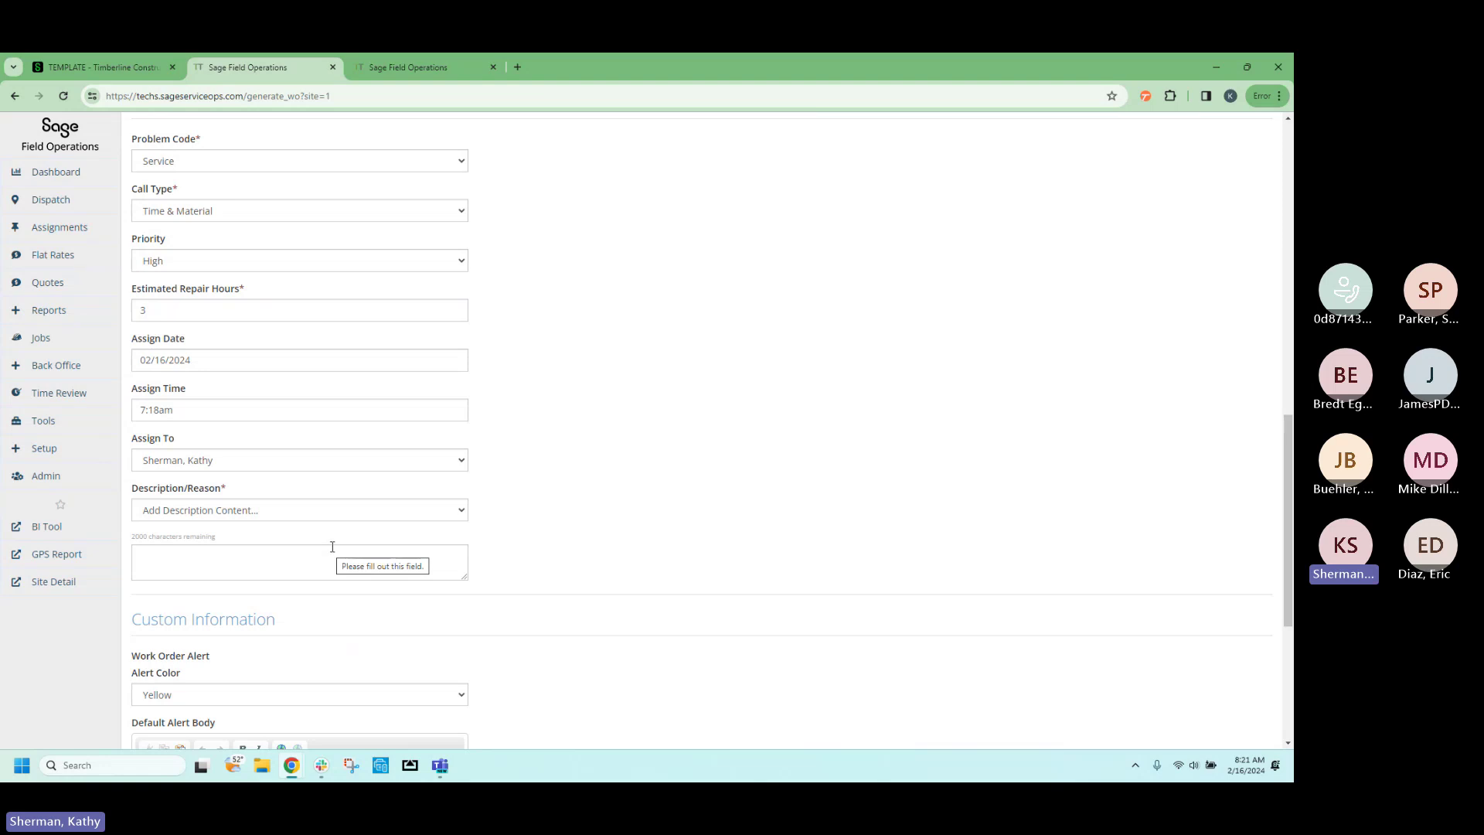
click(368, 517)
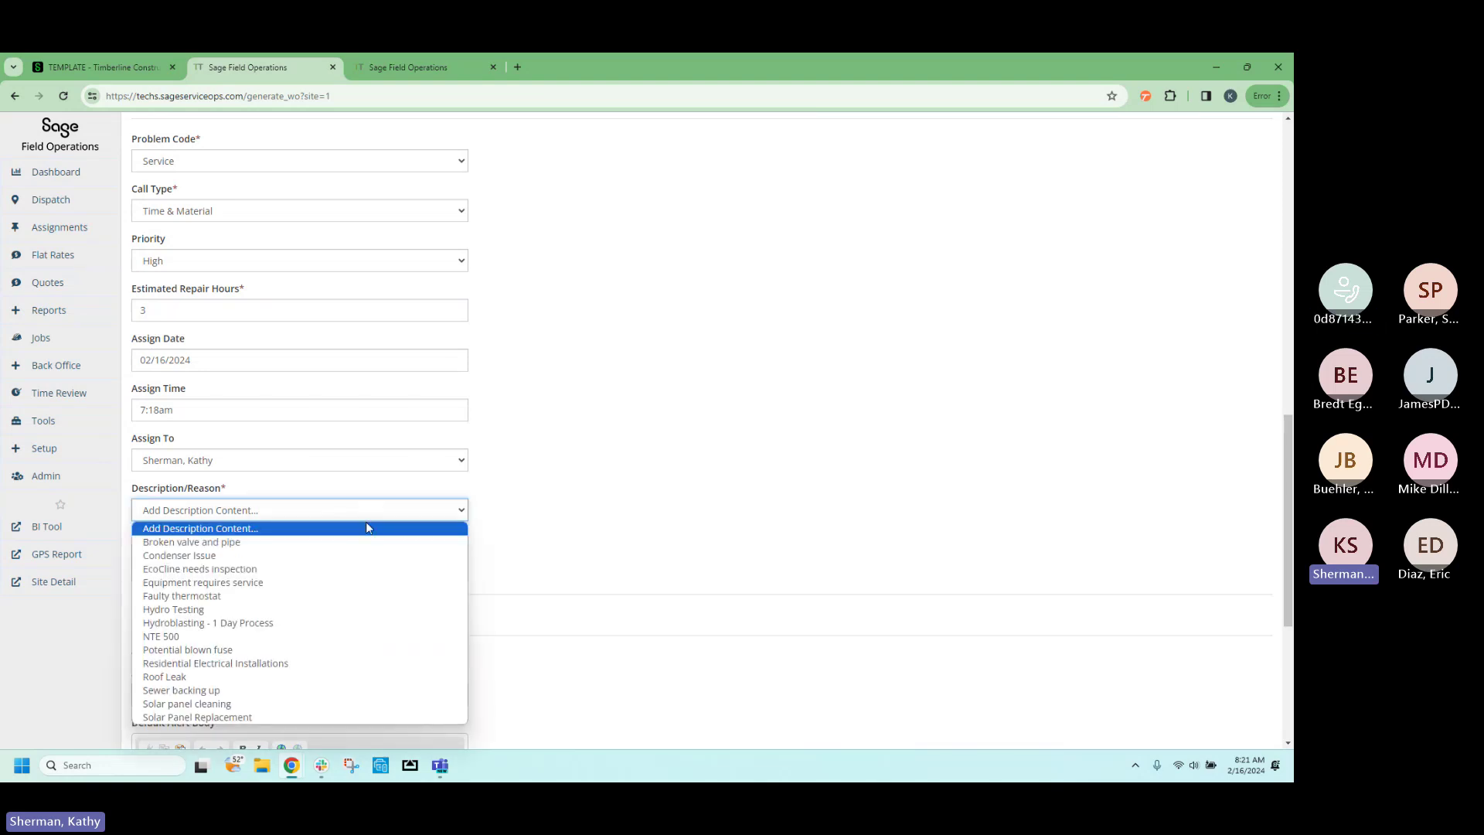
click(350, 553)
click(350, 553)
text(!)
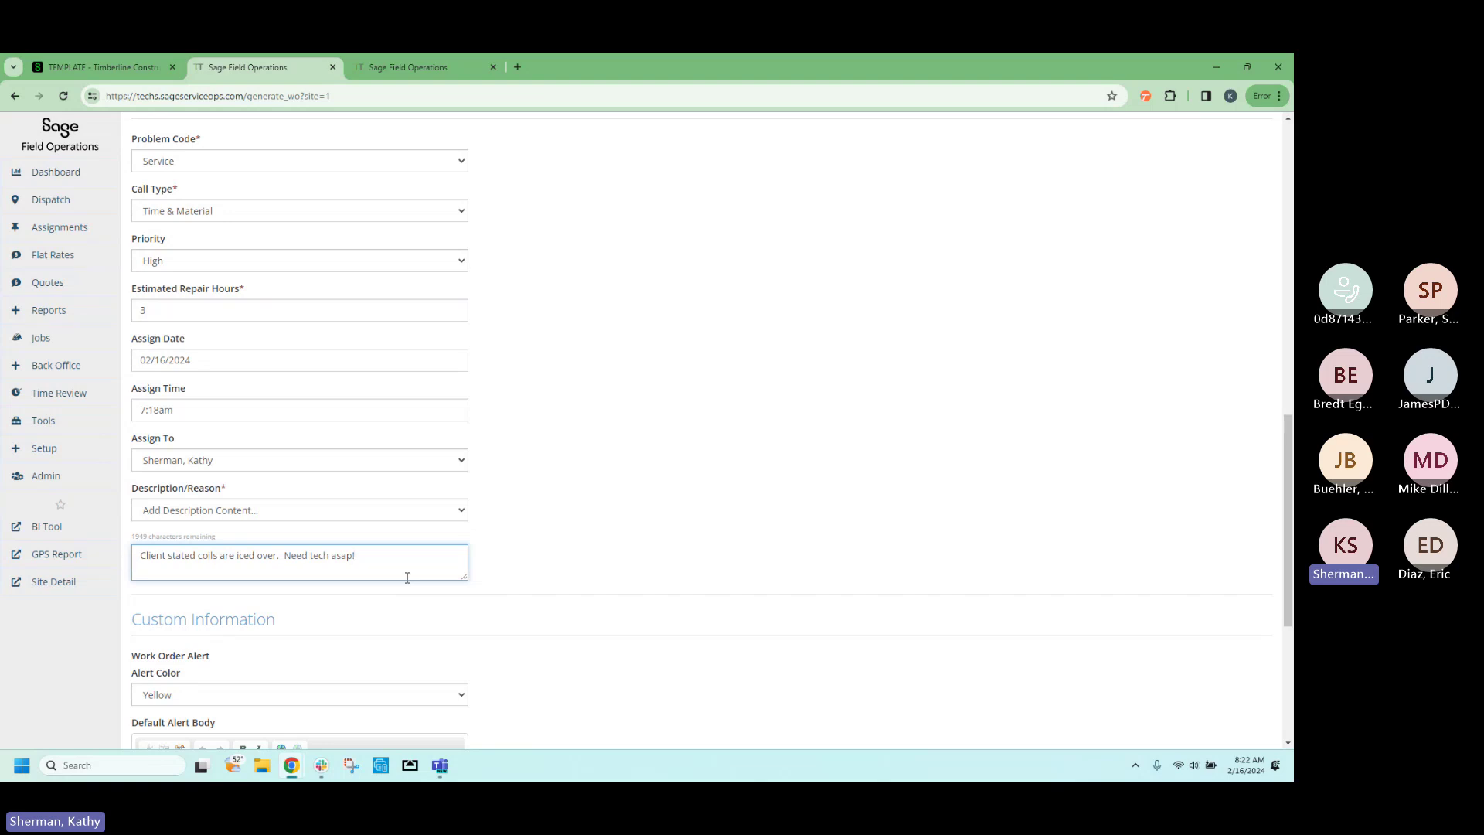
text(You can add to the)
text(se also.)
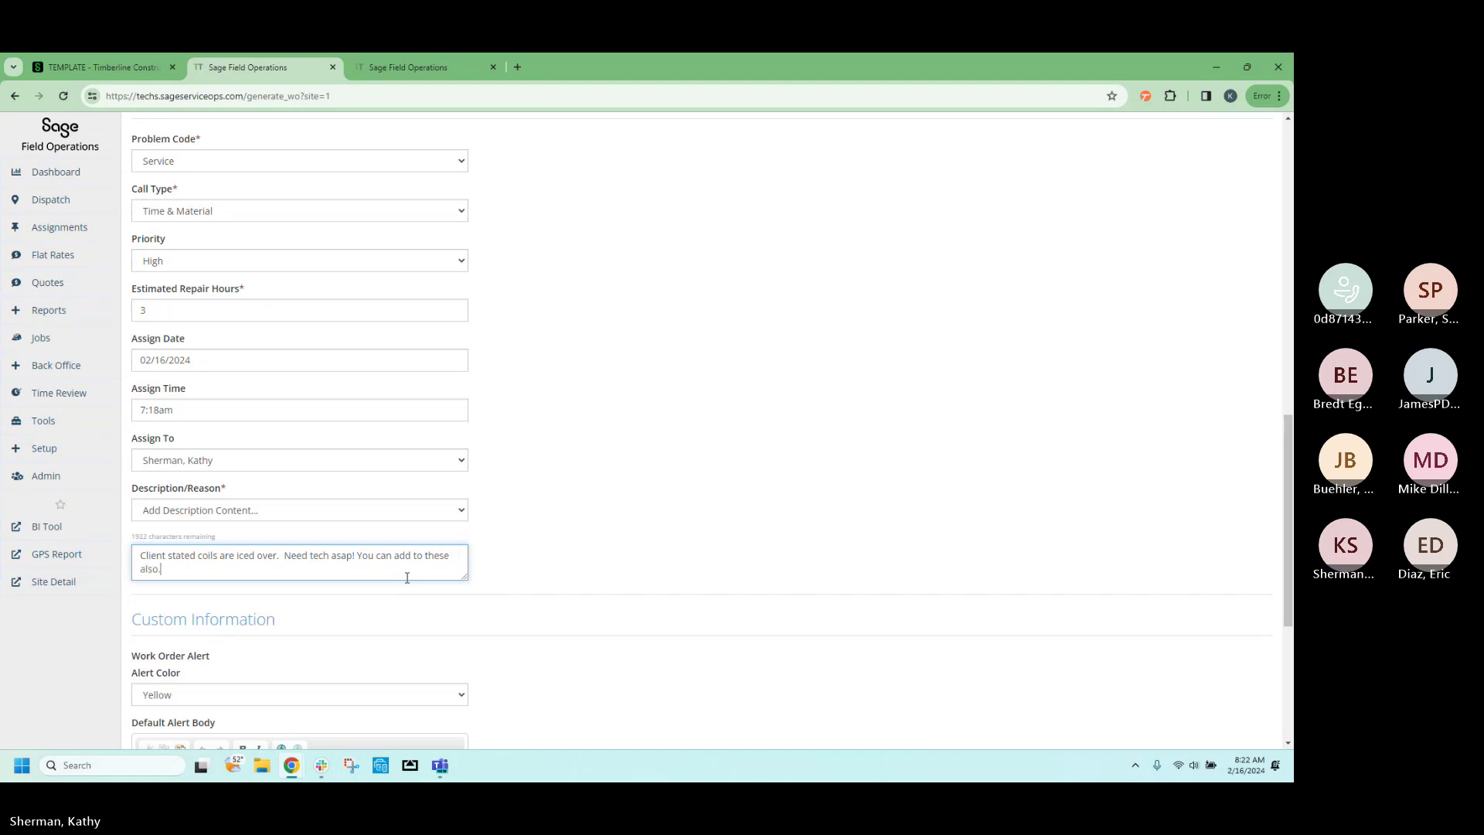
scroll(387, 561, down, 3)
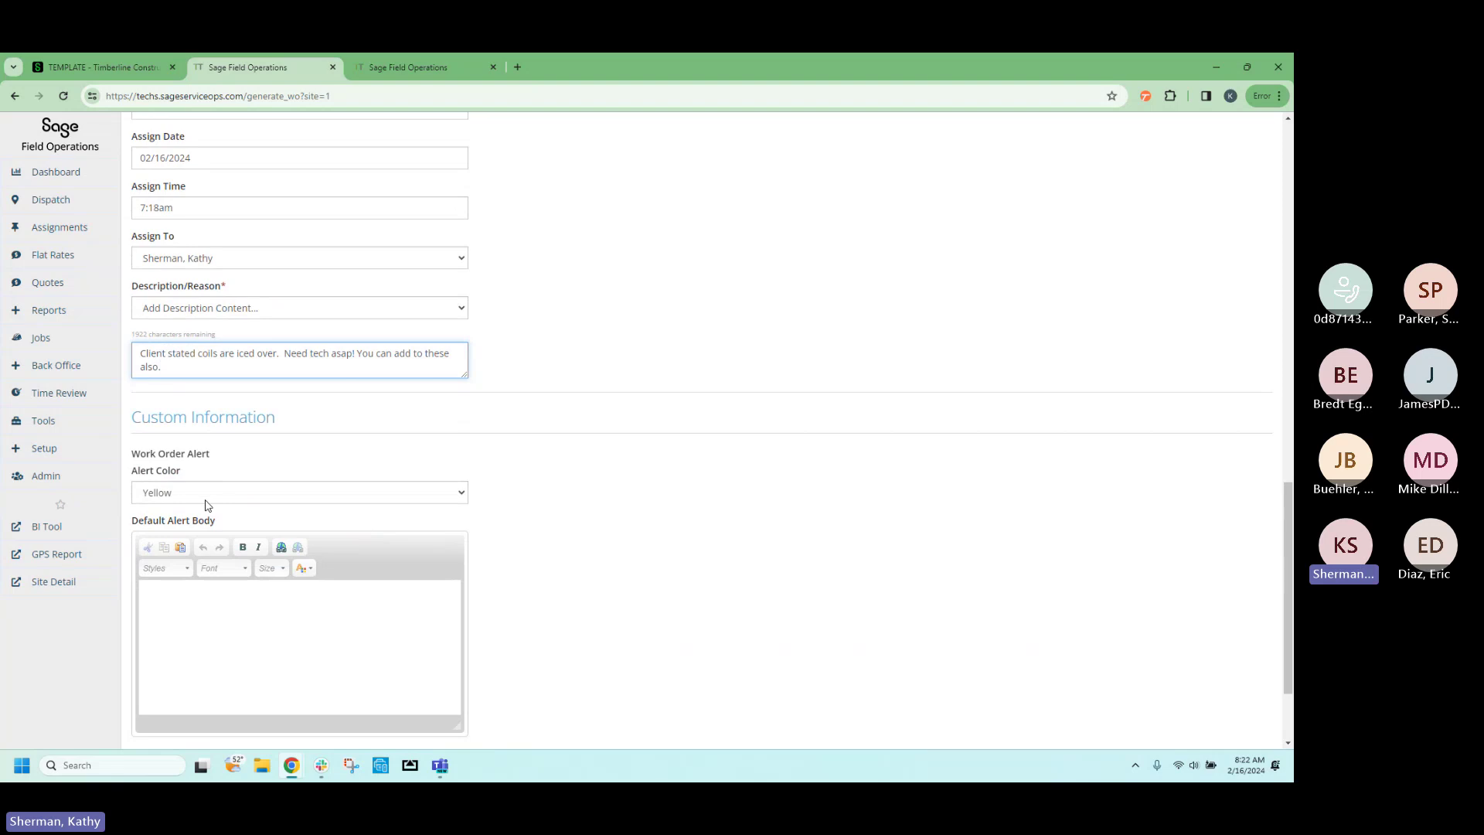
Enter the site access code as the alert body in size 28, then generate the work order.
click(207, 619)
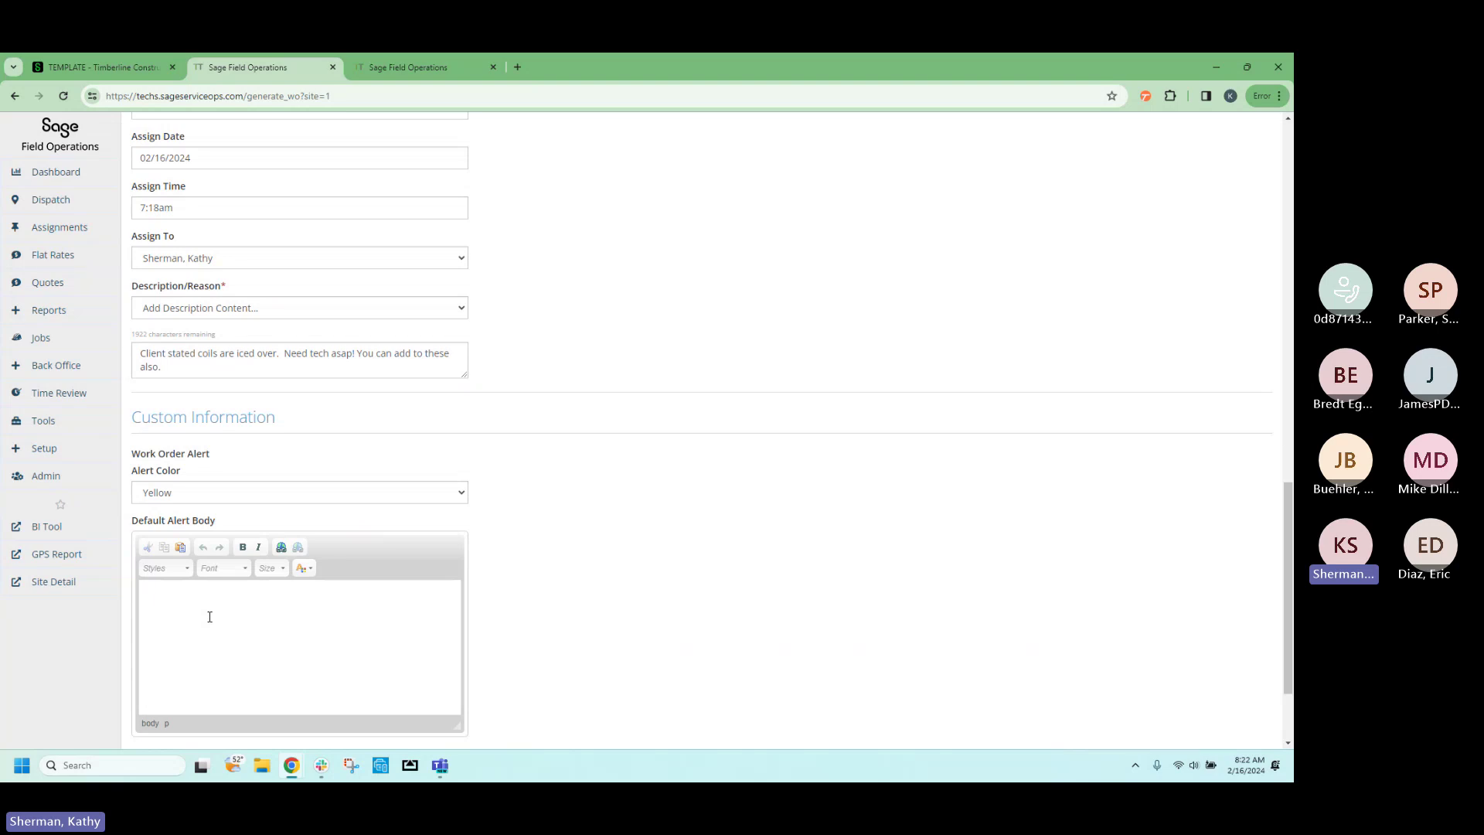
text(Access code 5641)
drag(151, 599, 234, 621)
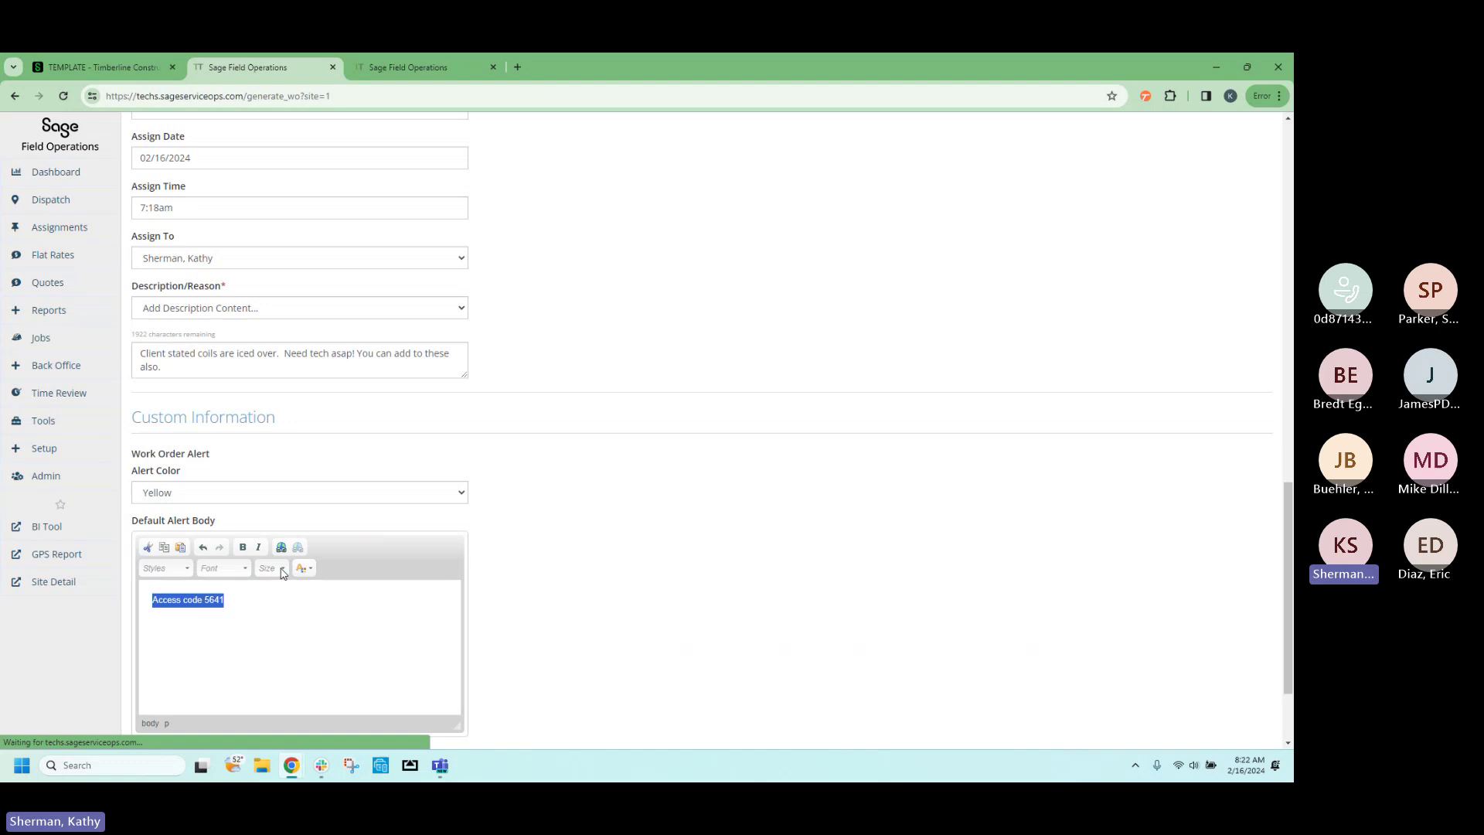
click(272, 568)
scroll(267, 626, down, 3)
click(270, 616)
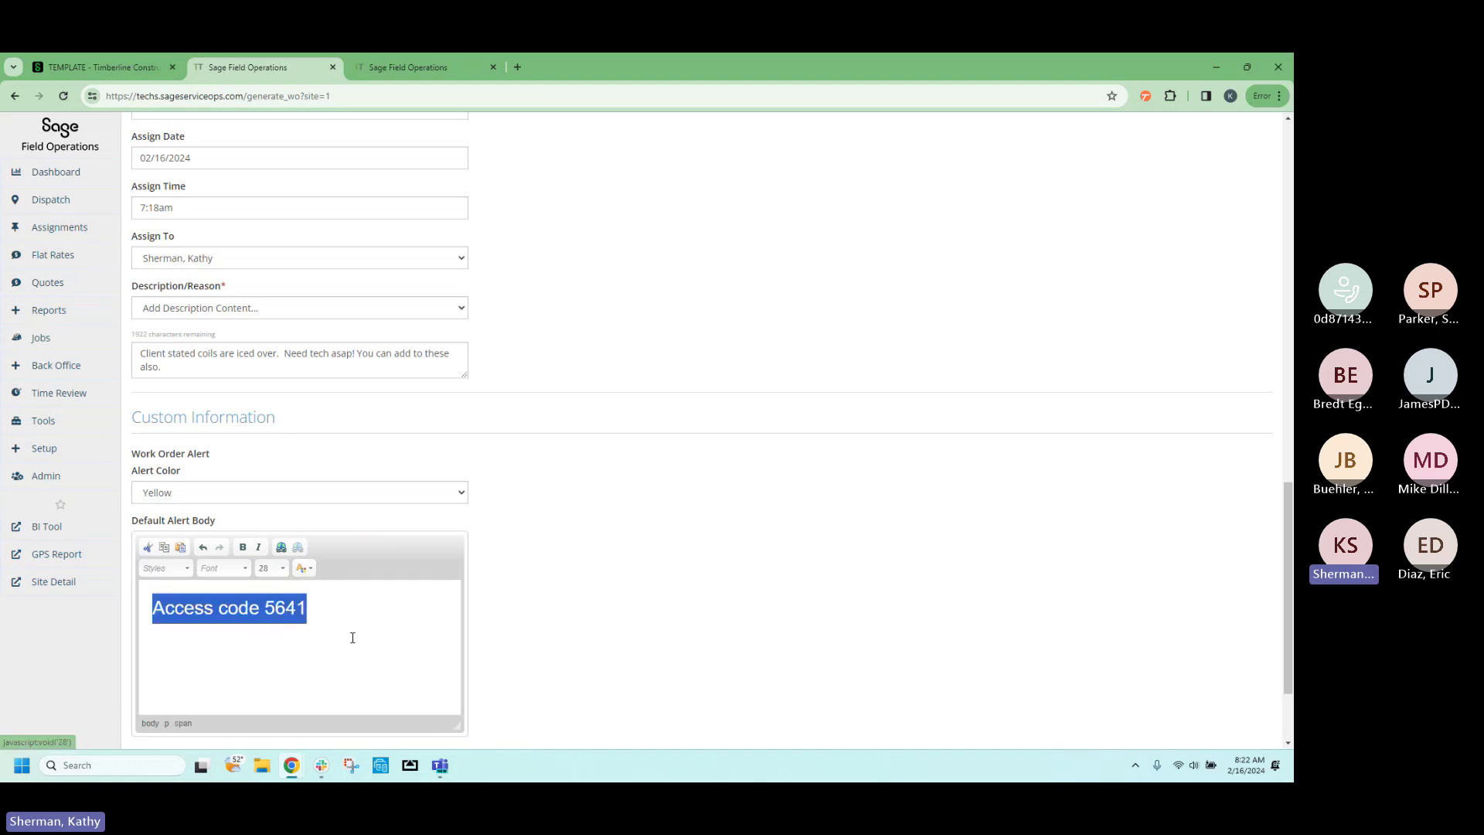
scroll(595, 638, down, 1)
scroll(596, 638, down, 2)
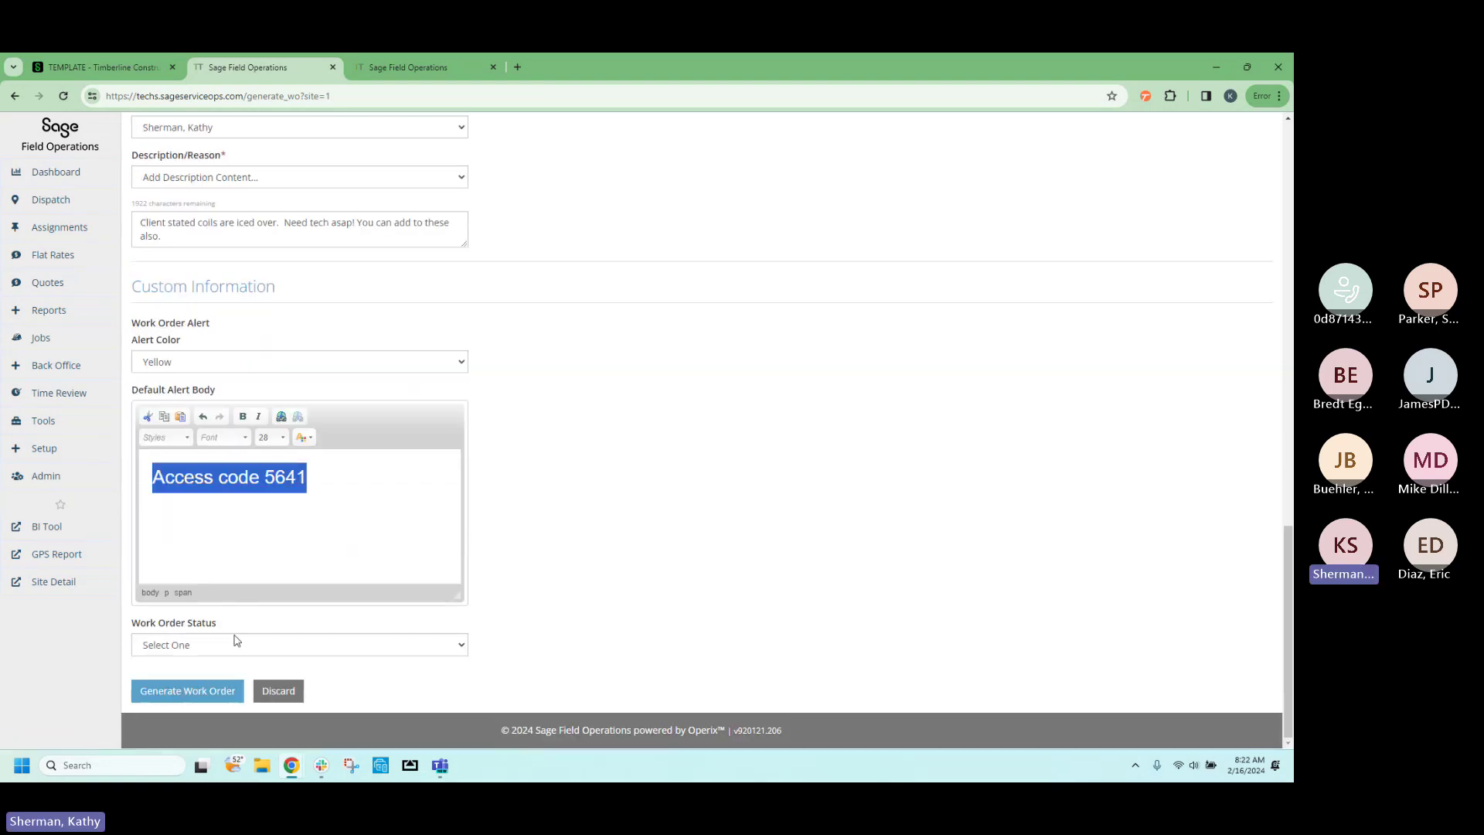
click(196, 704)
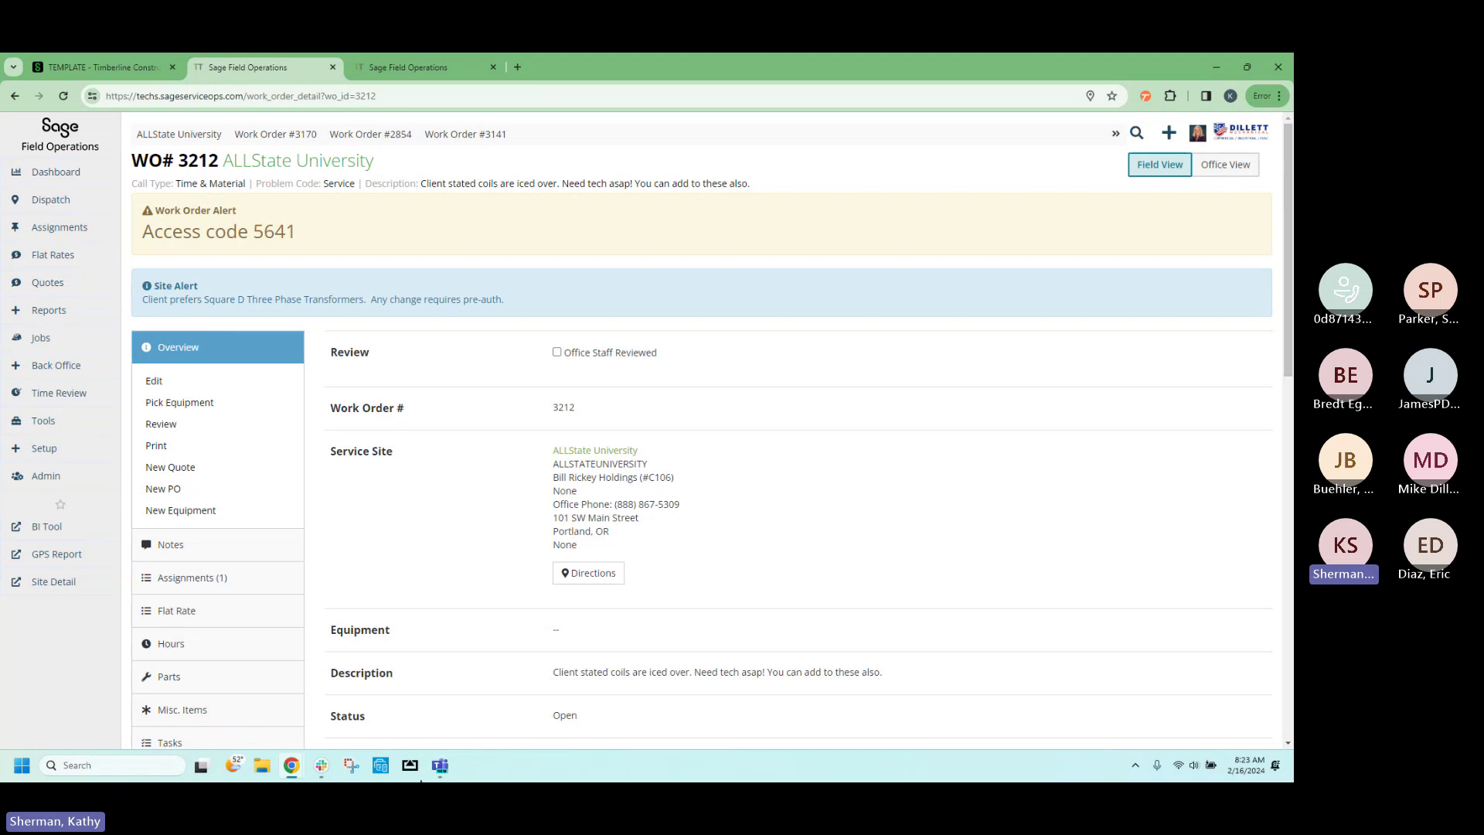
Launch AirServer past its conflict warning, show the Connect QR code, and bring the phone mirror in.
click(409, 769)
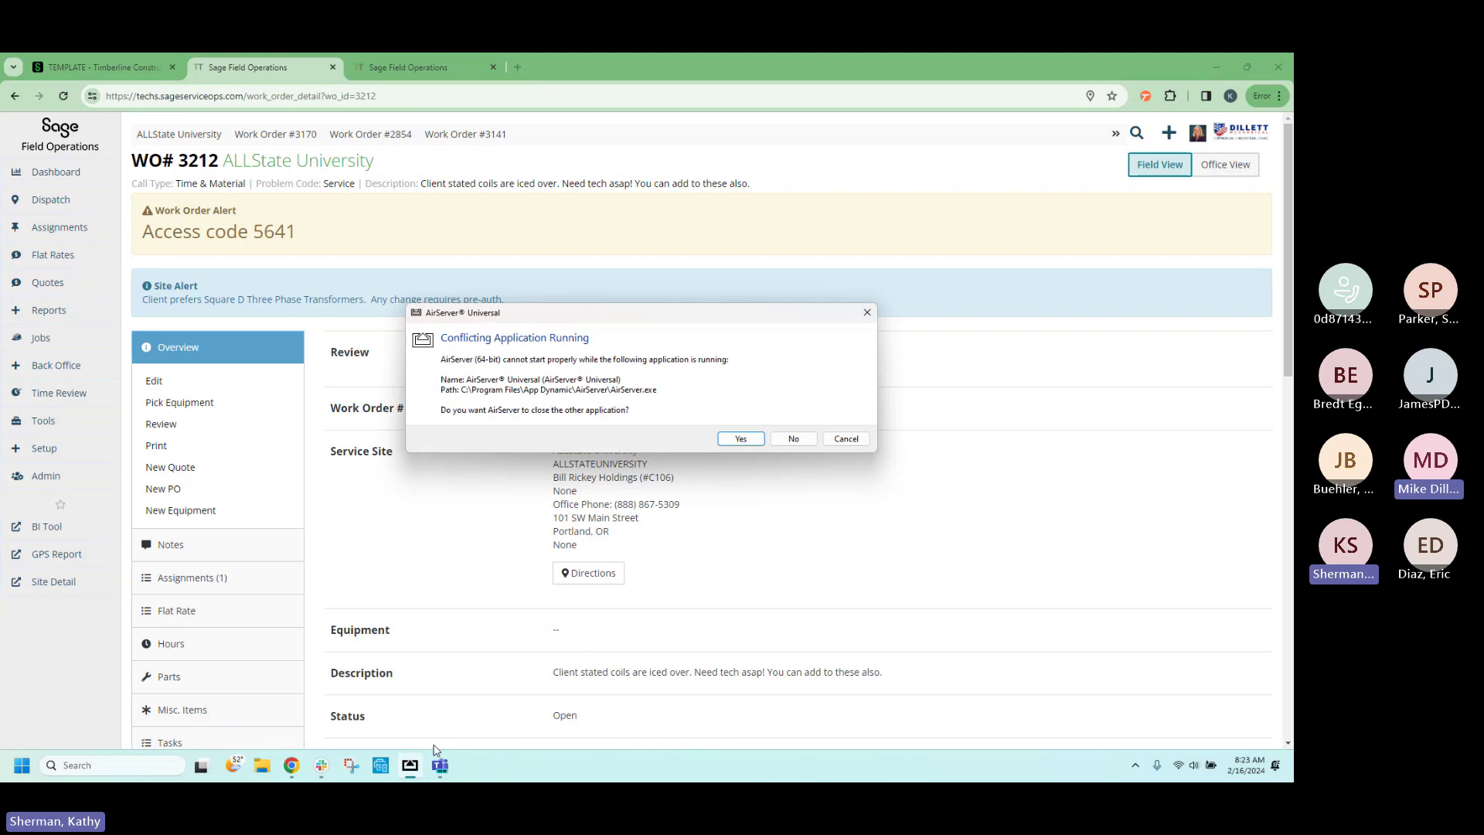
click(845, 439)
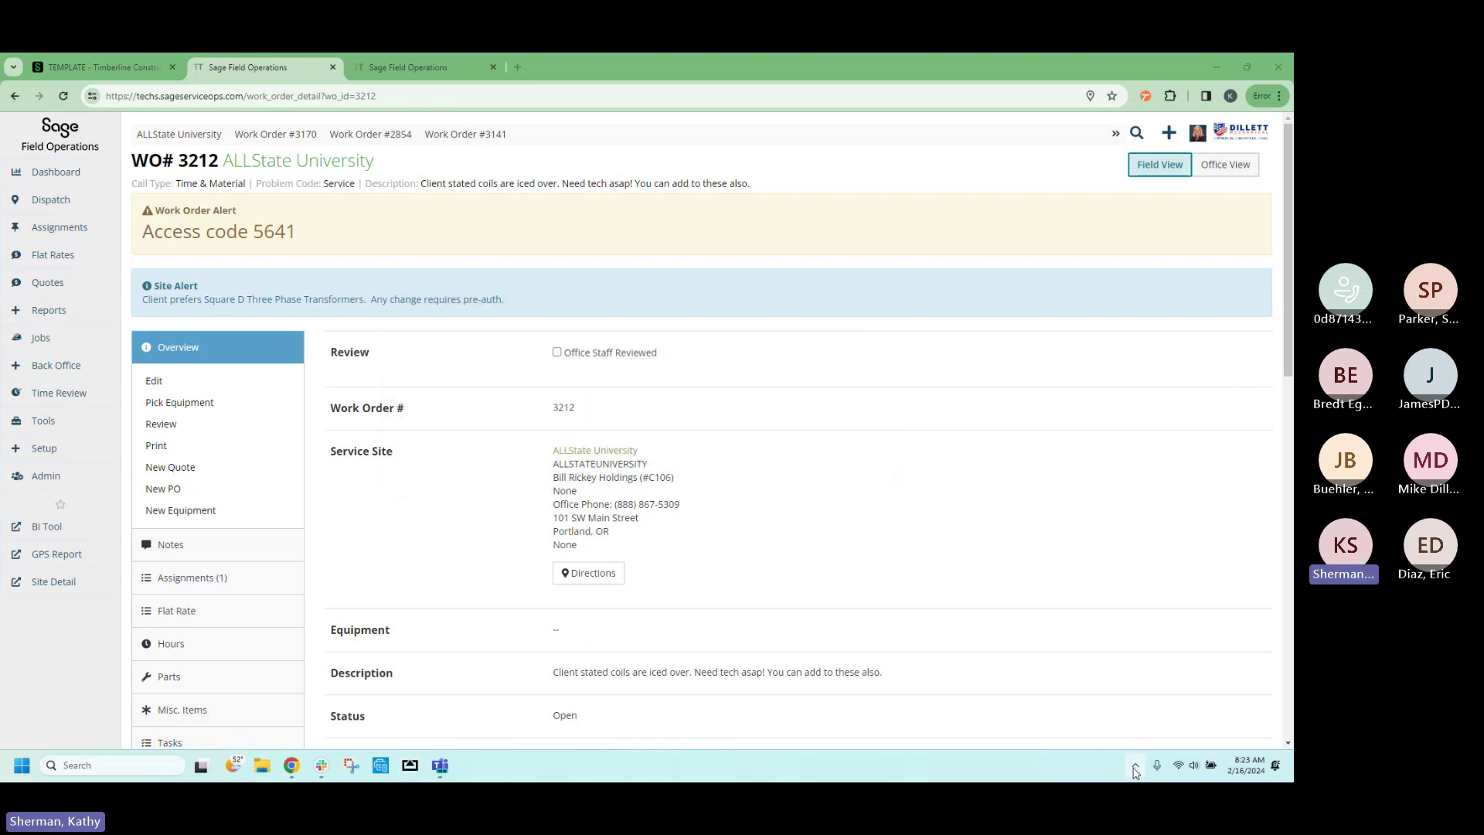
click(1135, 765)
right_click(1135, 727)
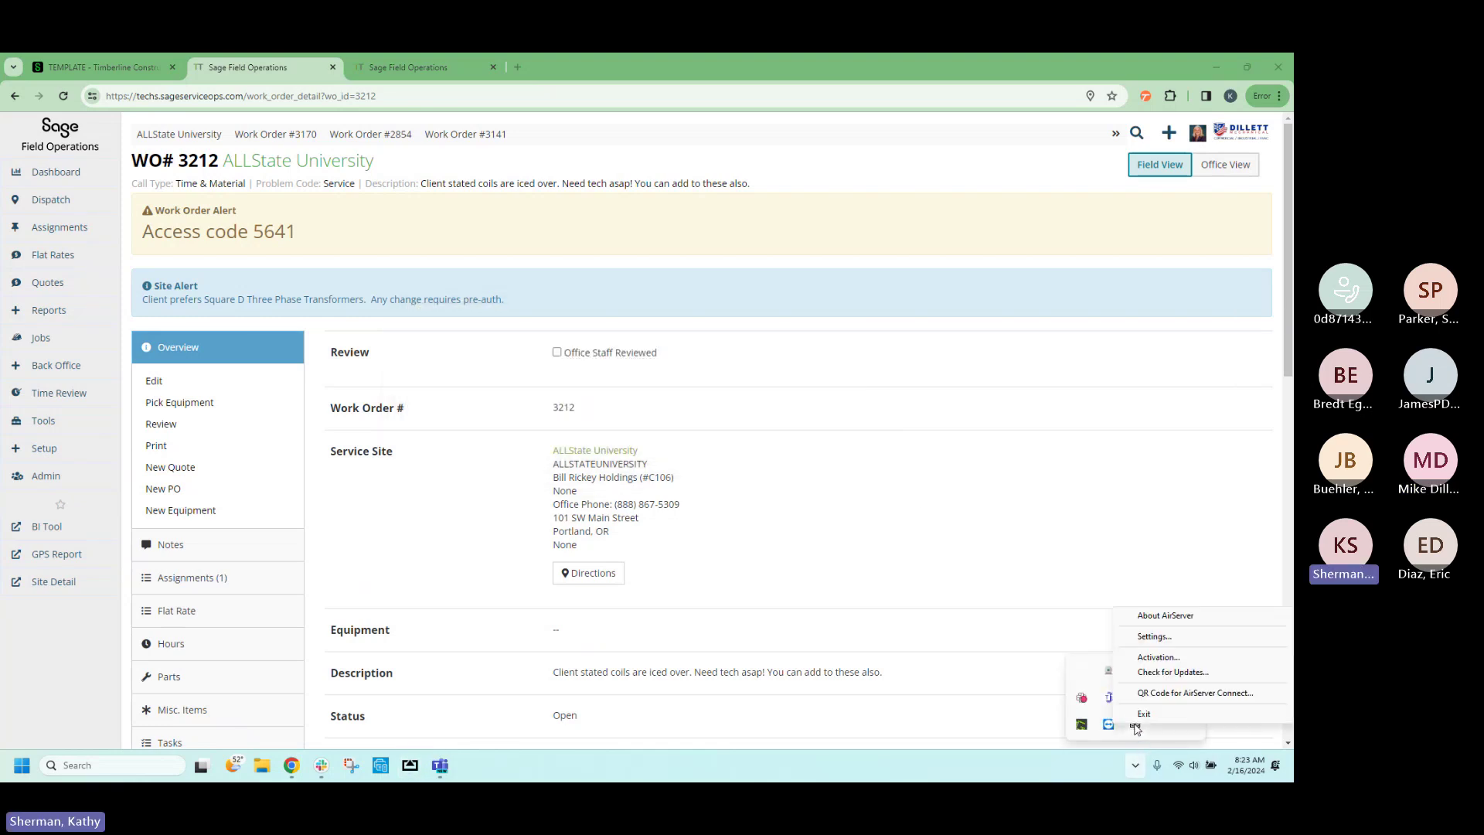
click(1183, 694)
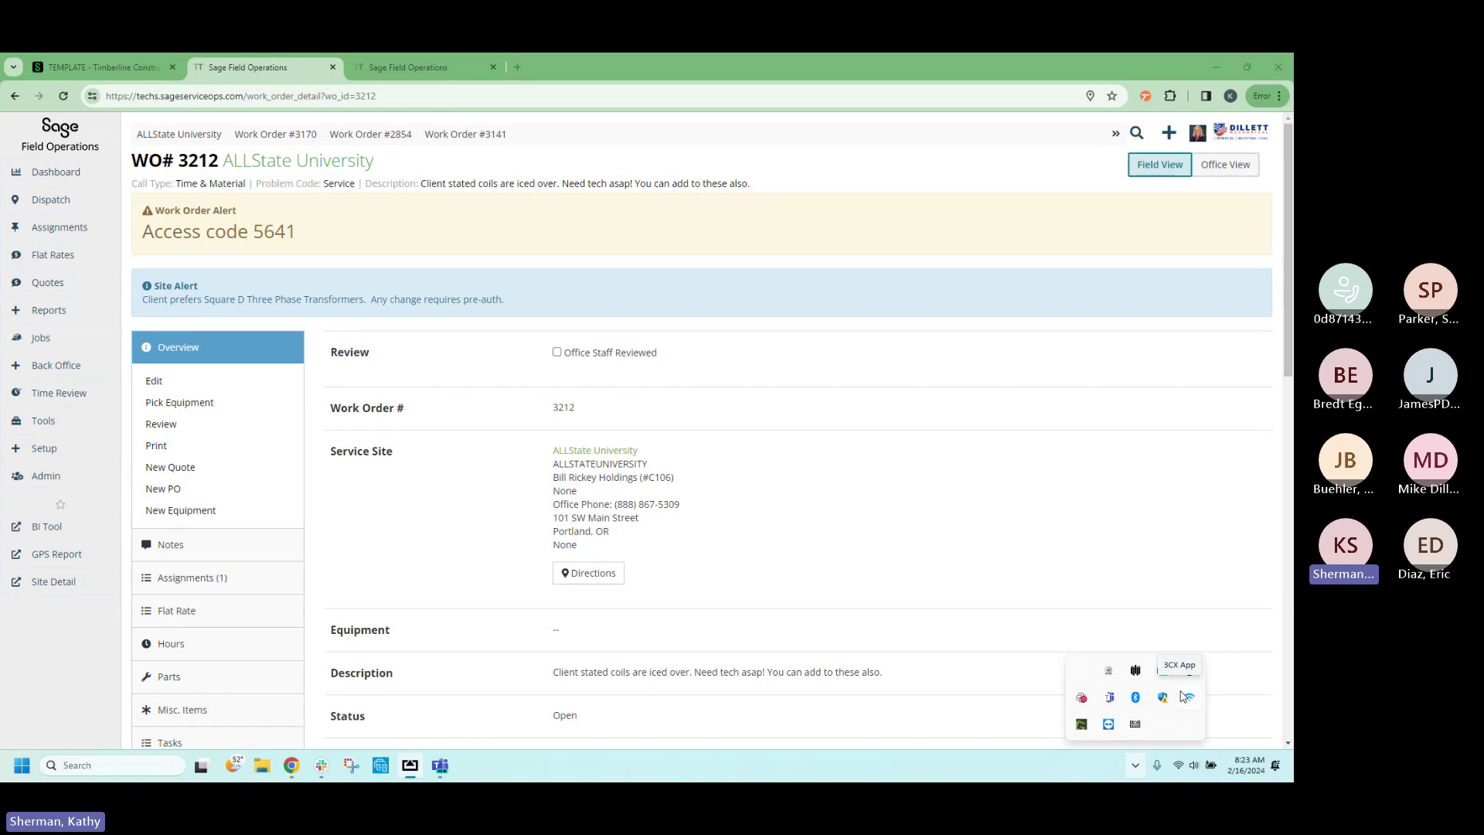
click(1183, 696)
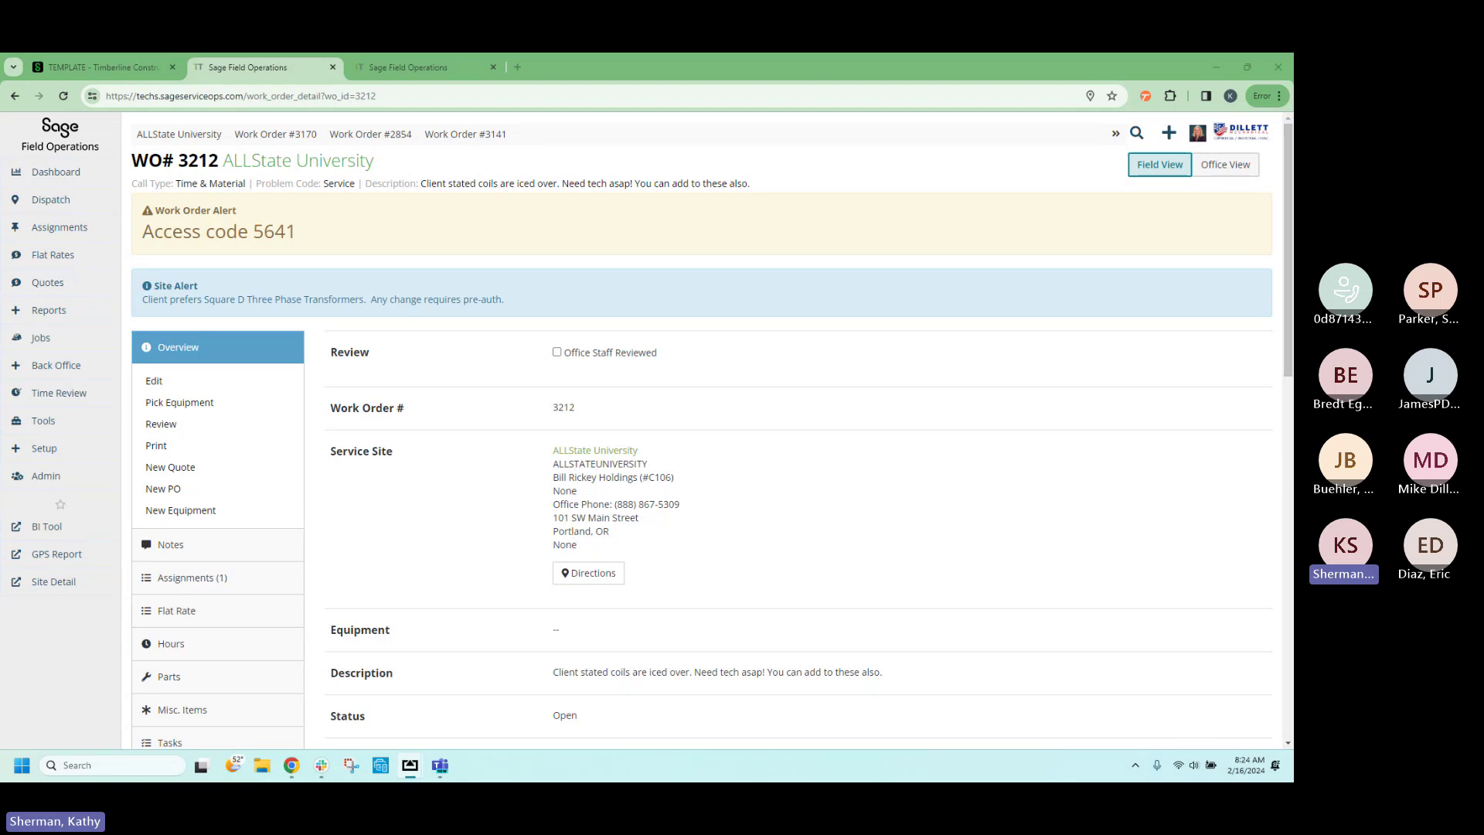
drag(1293, 109, 902, 103)
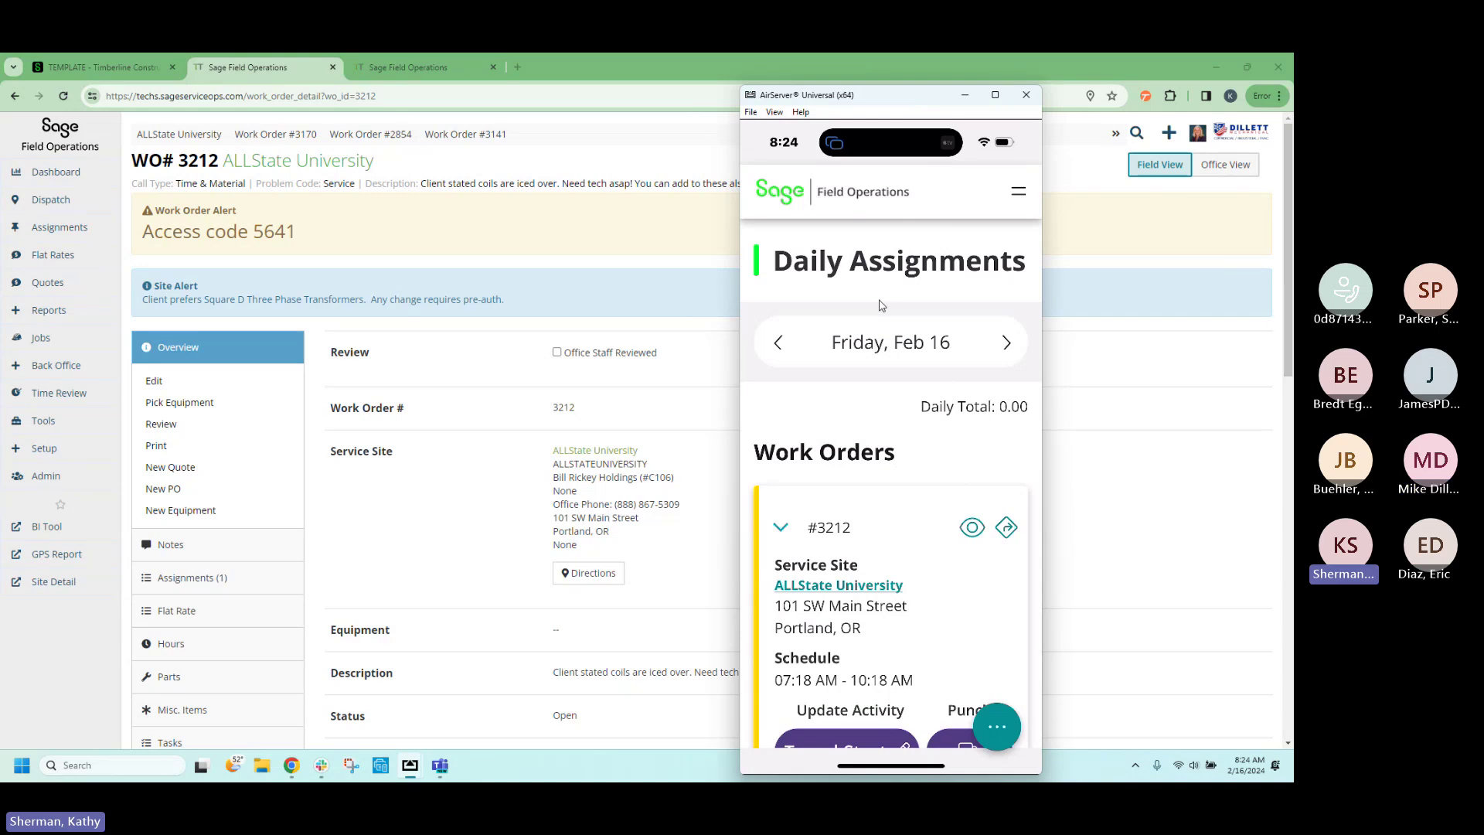
Open work order 3212 from the web Assignments page and set the phone mirror over it.
drag(912, 100, 1293, 98)
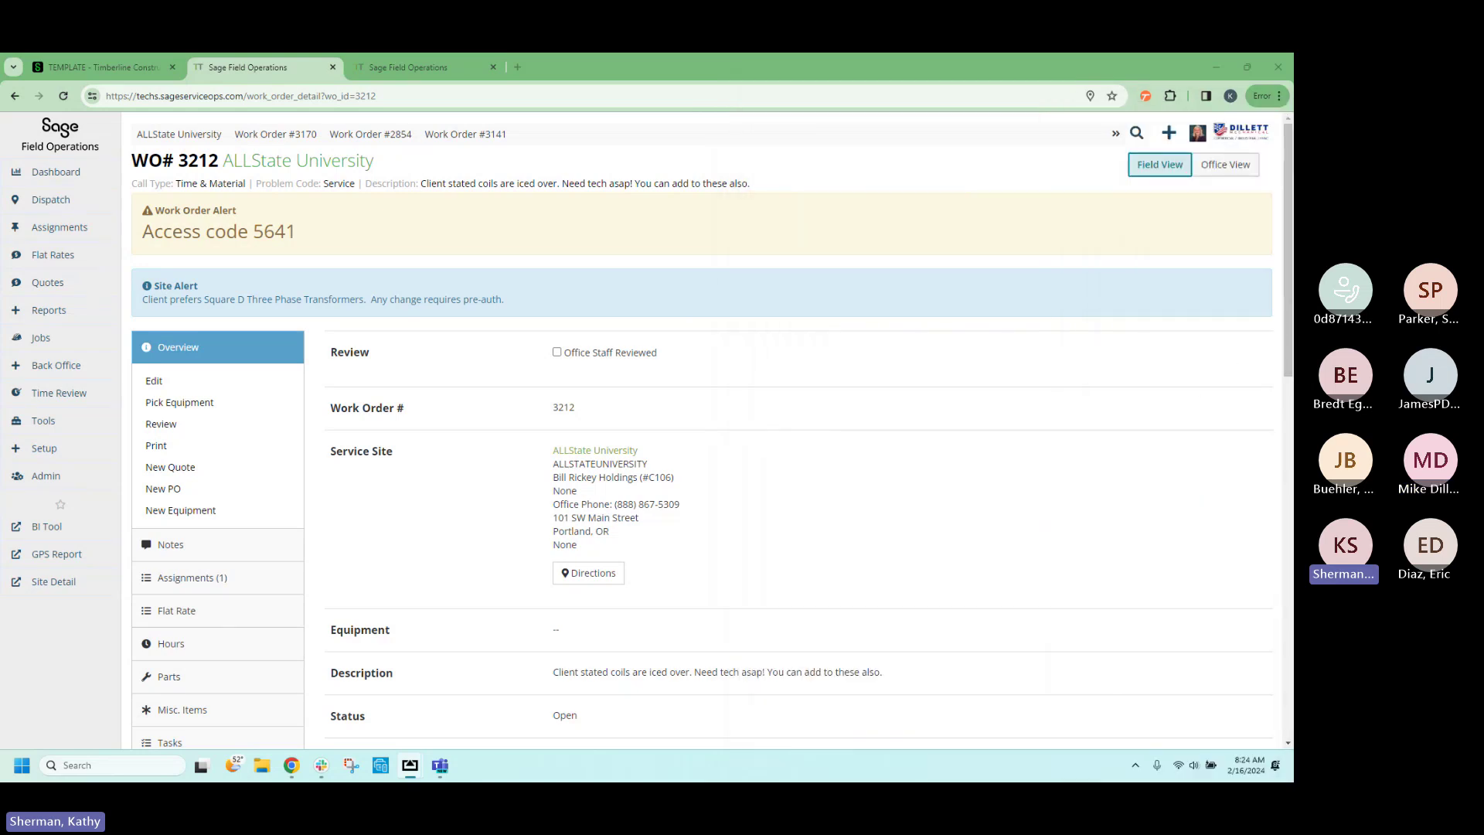
click(70, 136)
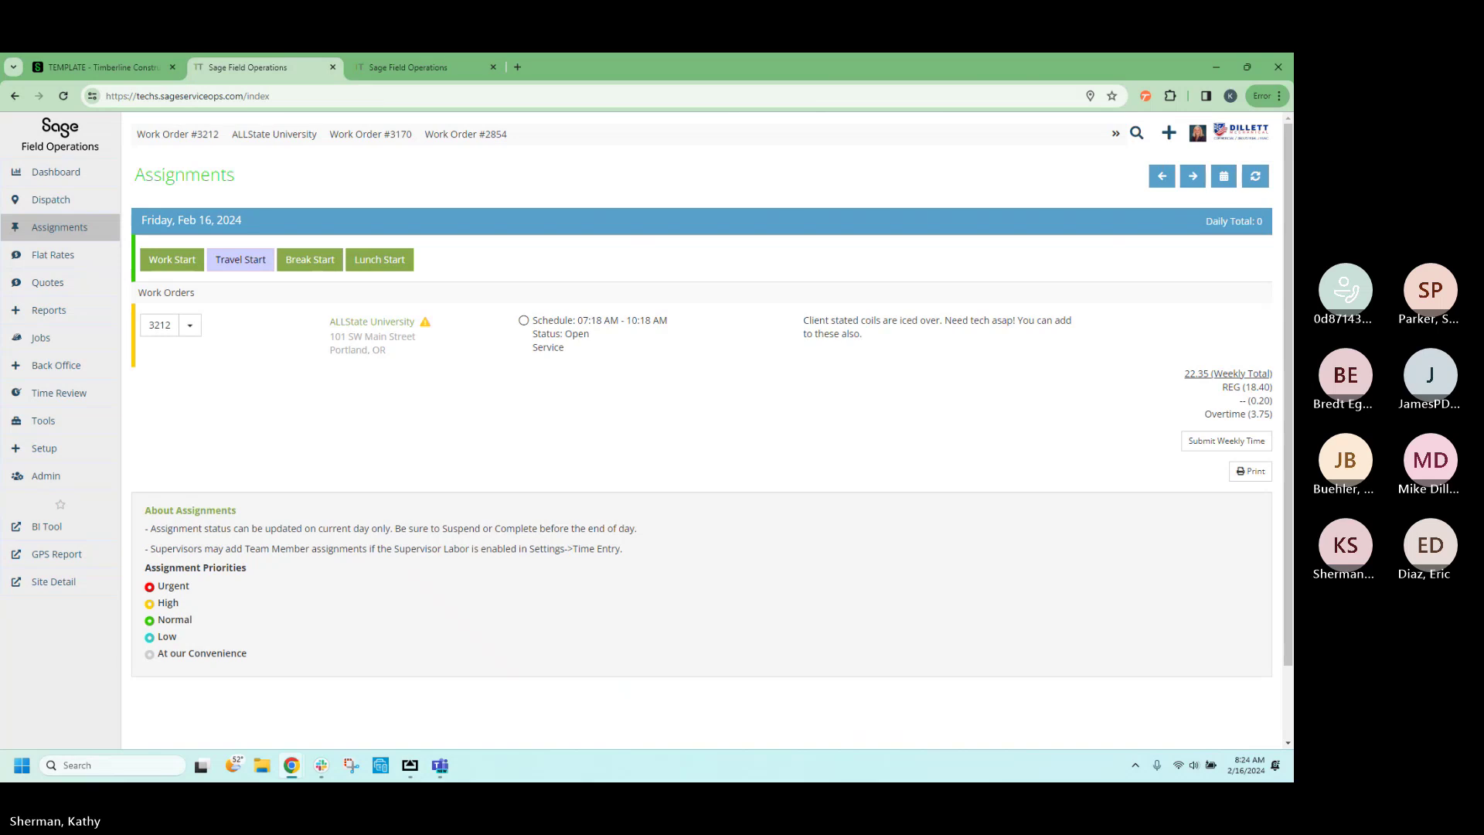
drag(1293, 99, 934, 103)
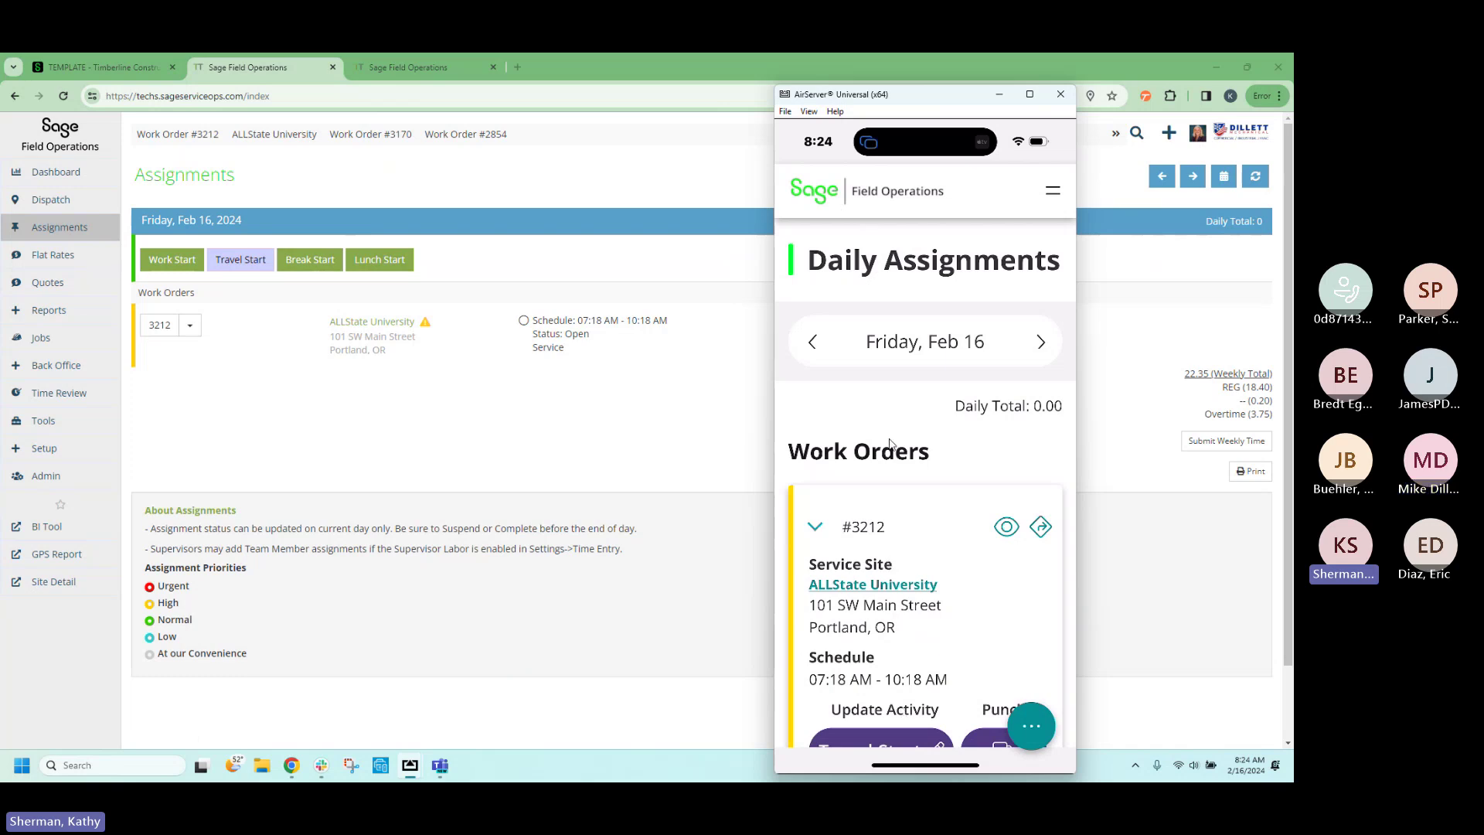
drag(934, 101, 1293, 99)
click(160, 326)
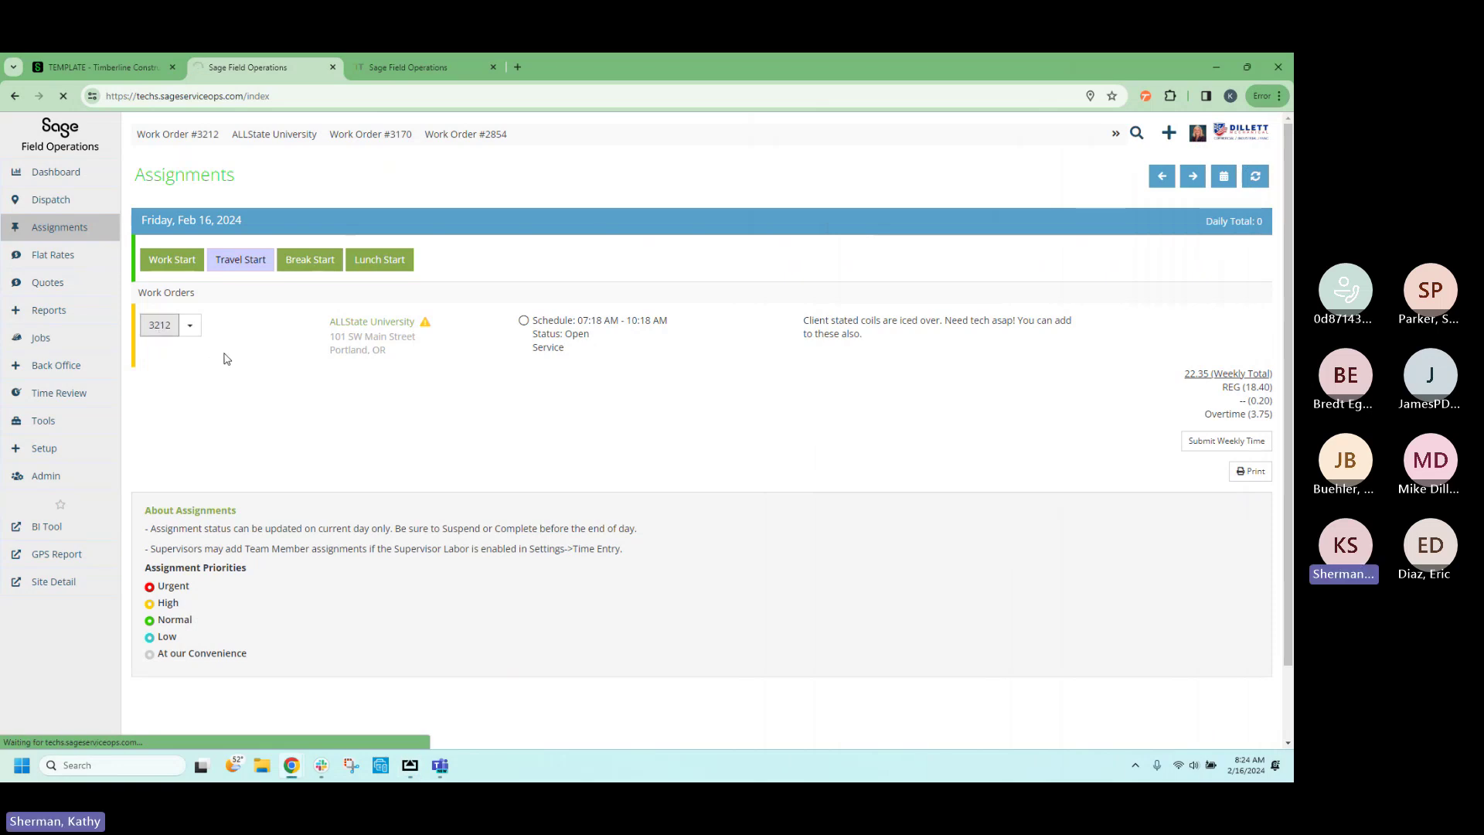
scroll(437, 418, down, 3)
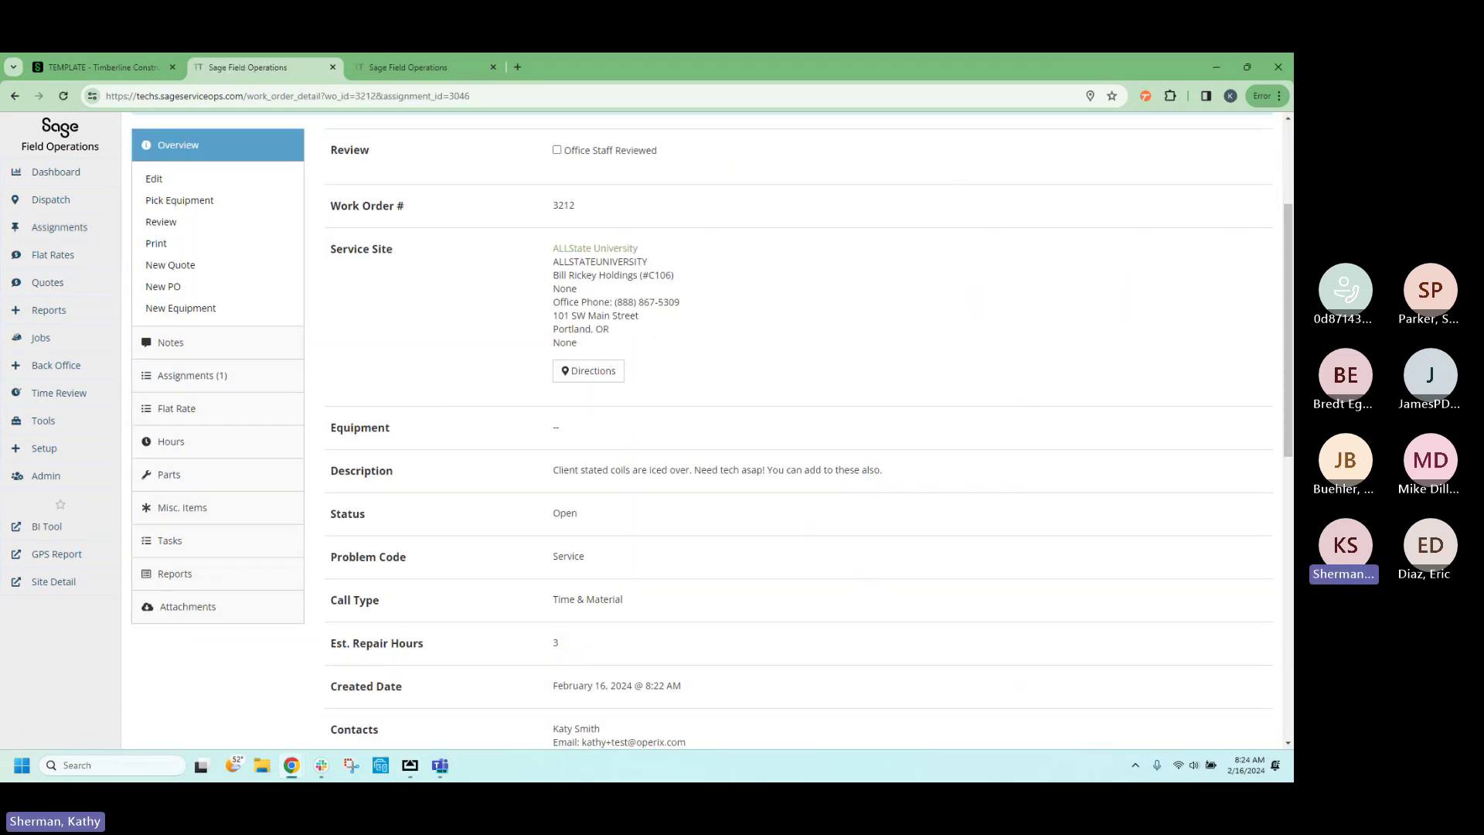
drag(1293, 110, 906, 99)
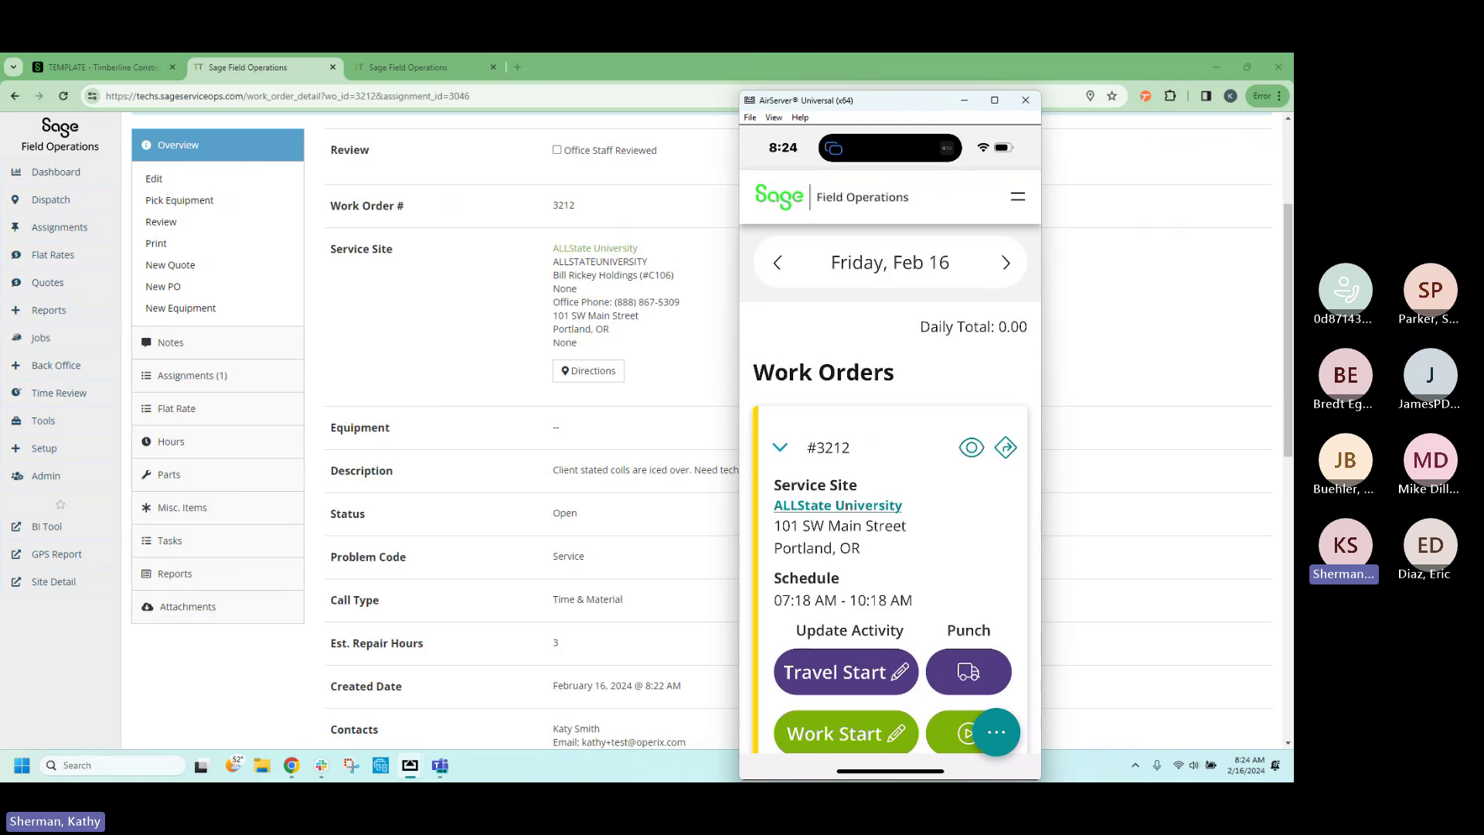
click(1004, 448)
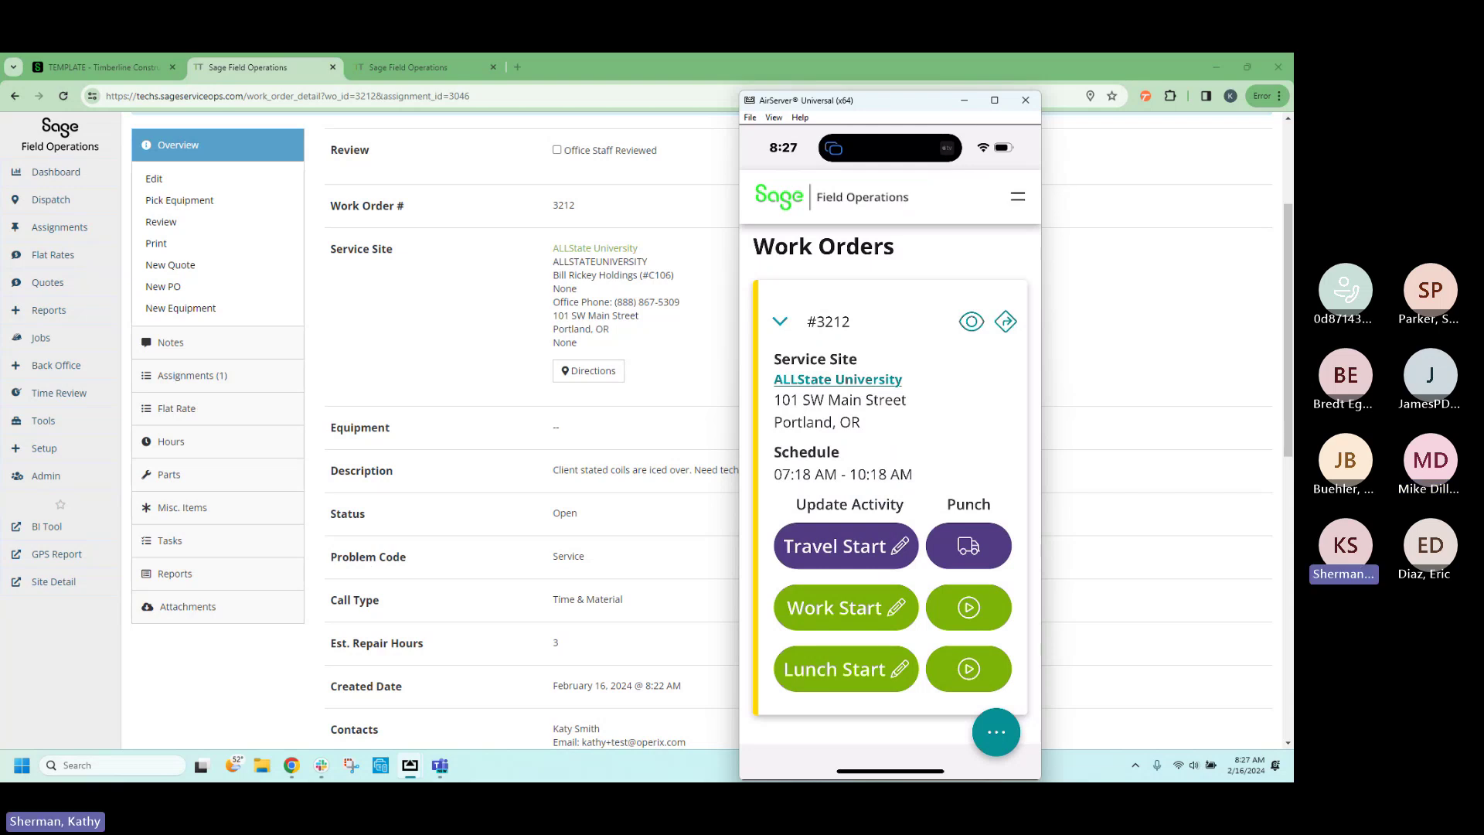
On the phone, open work order #3212, expand its service site, and open ALLState University.
click(972, 322)
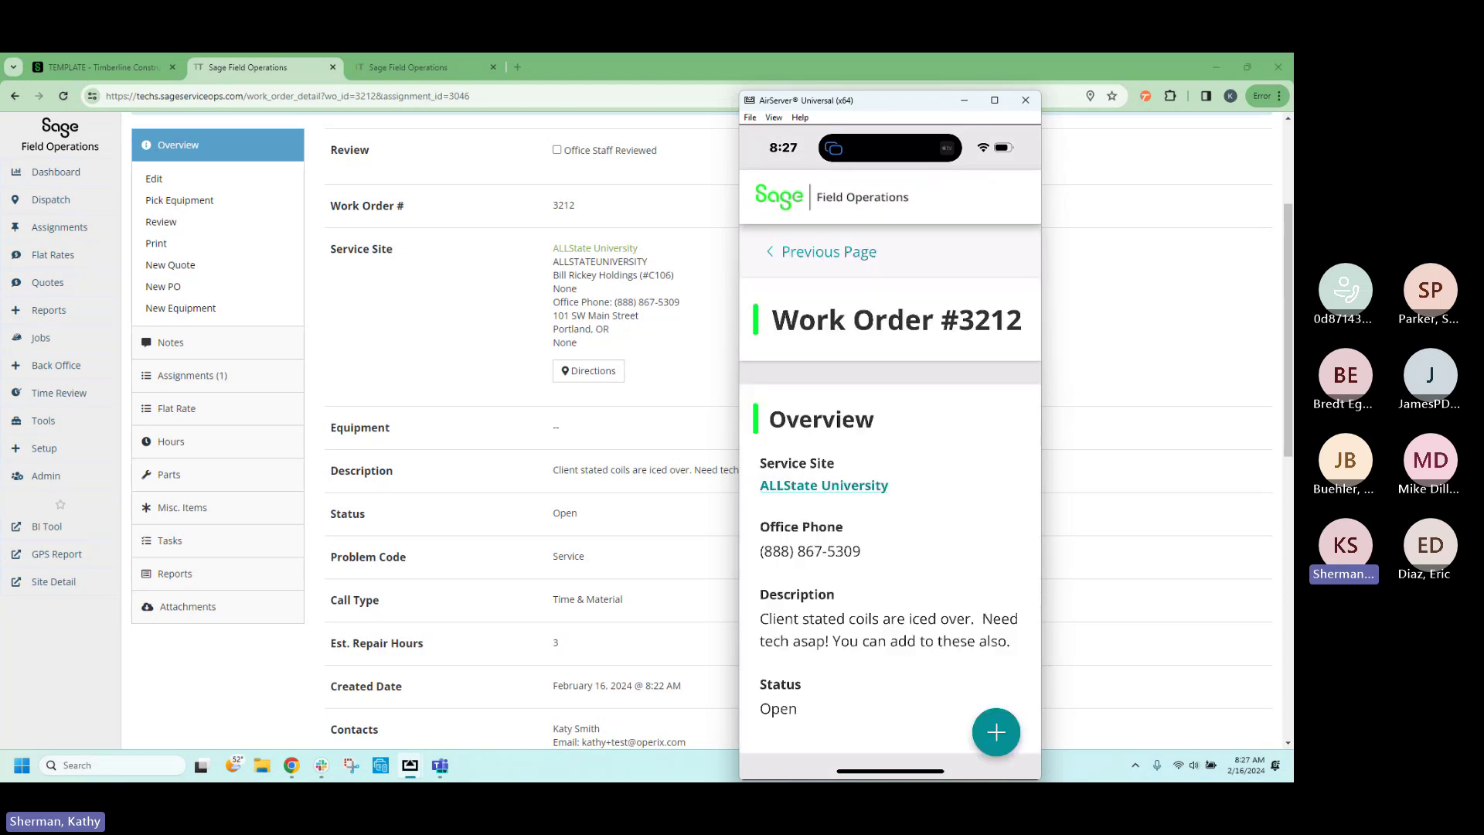
scroll(891, 487, down, 3)
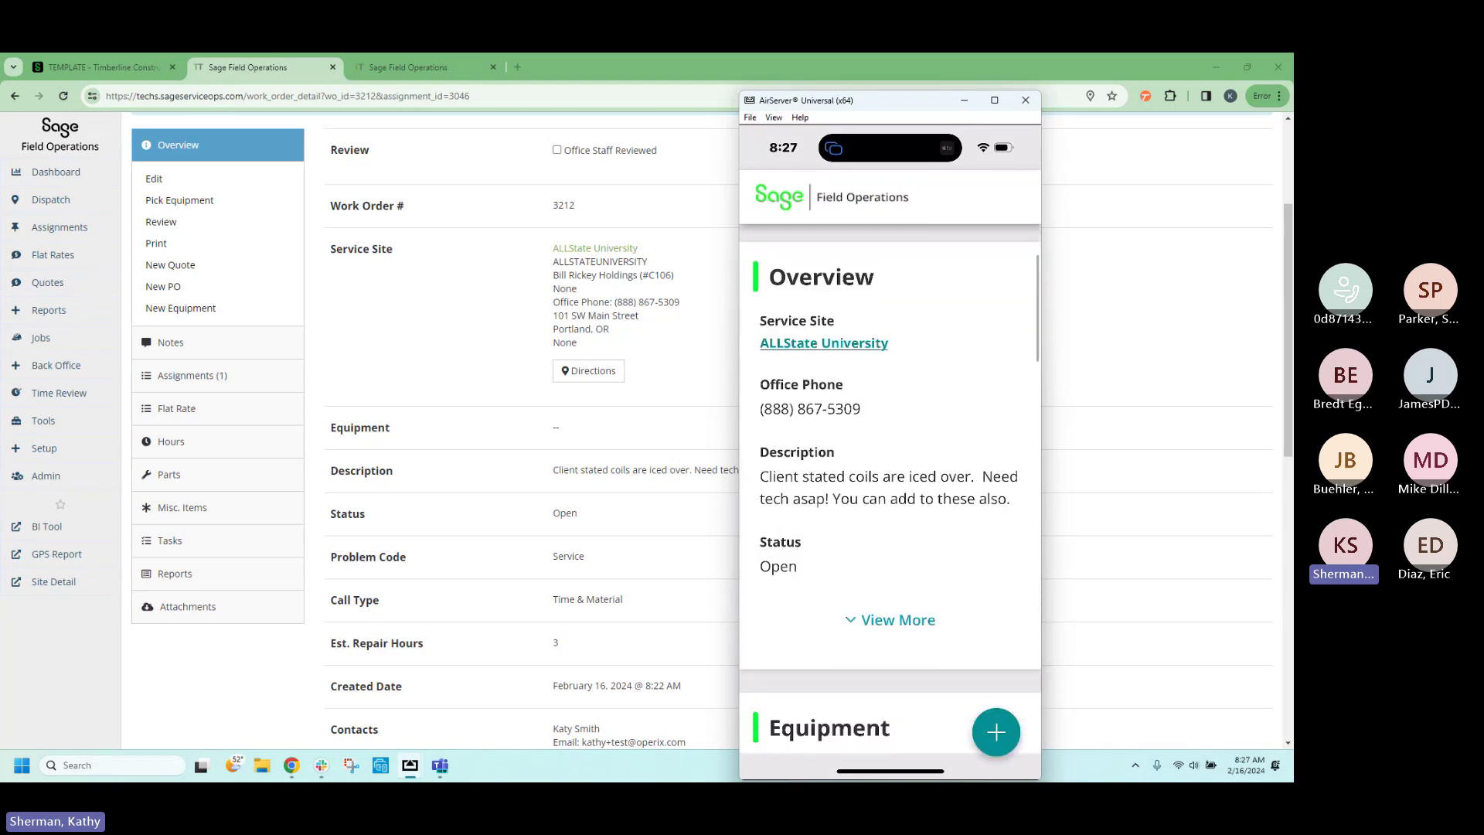
scroll(891, 487, up, 1)
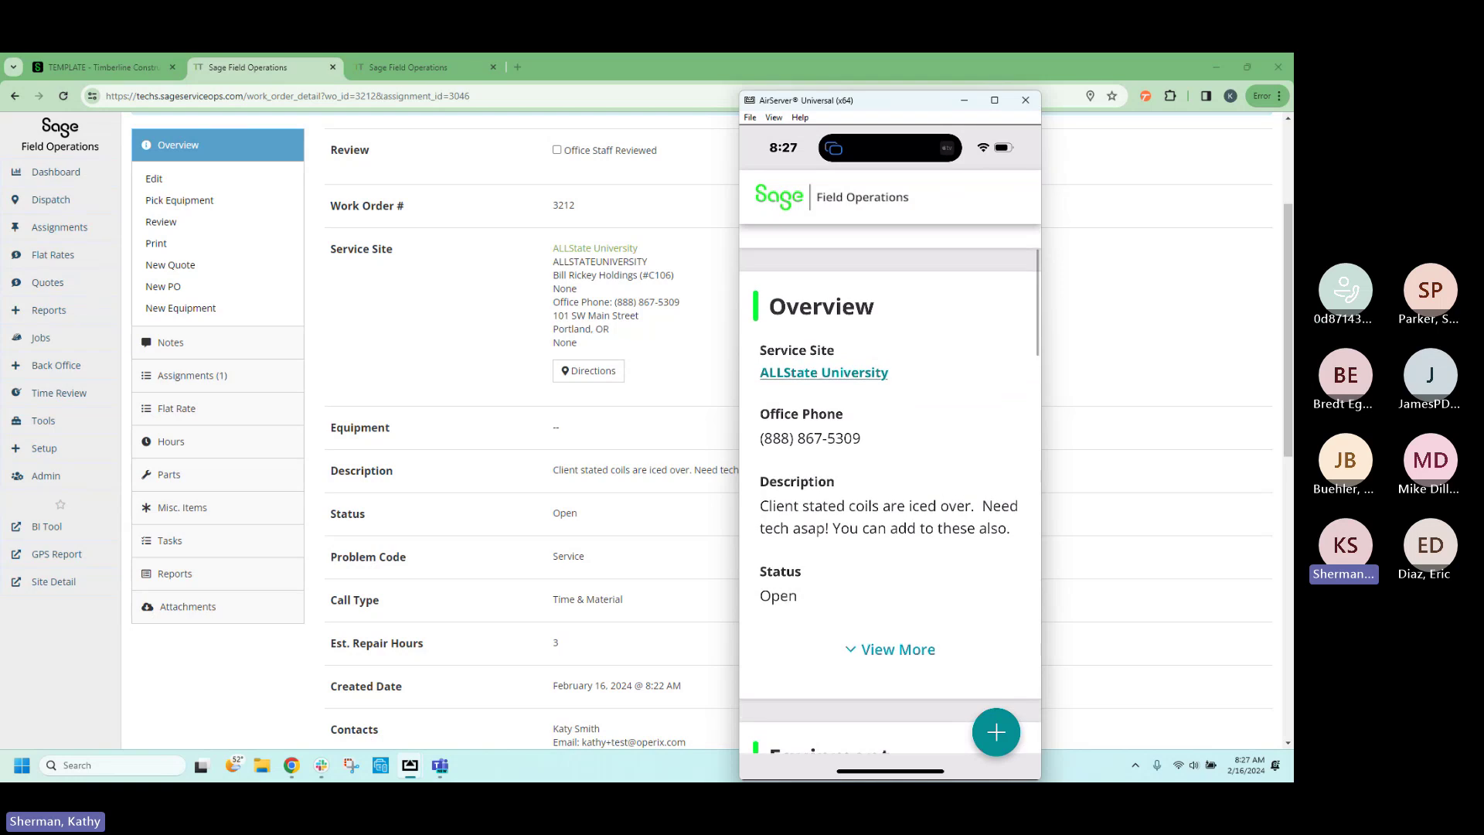
click(890, 649)
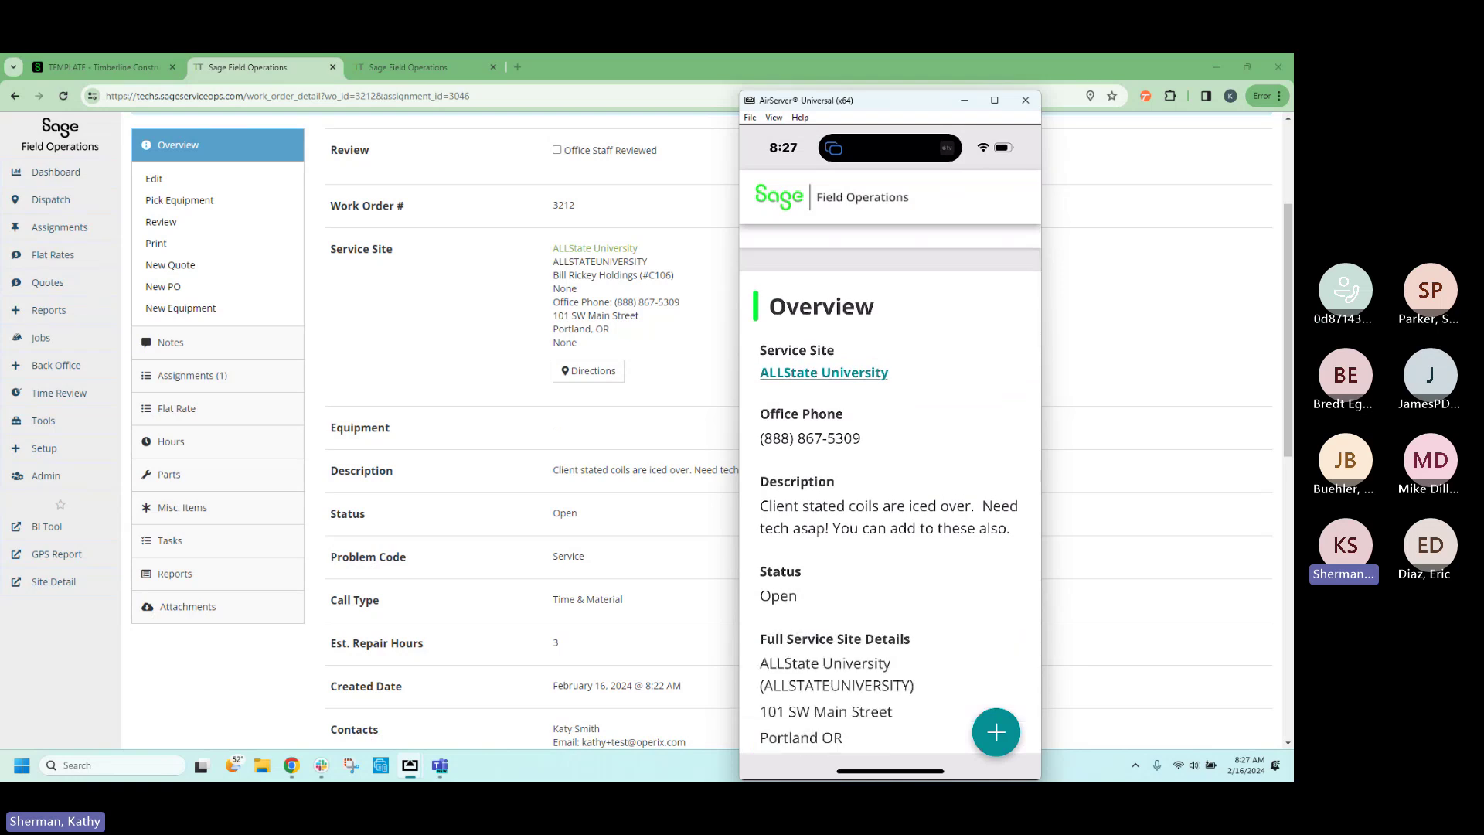
scroll(890, 487, down, 2)
scroll(891, 487, up, 2)
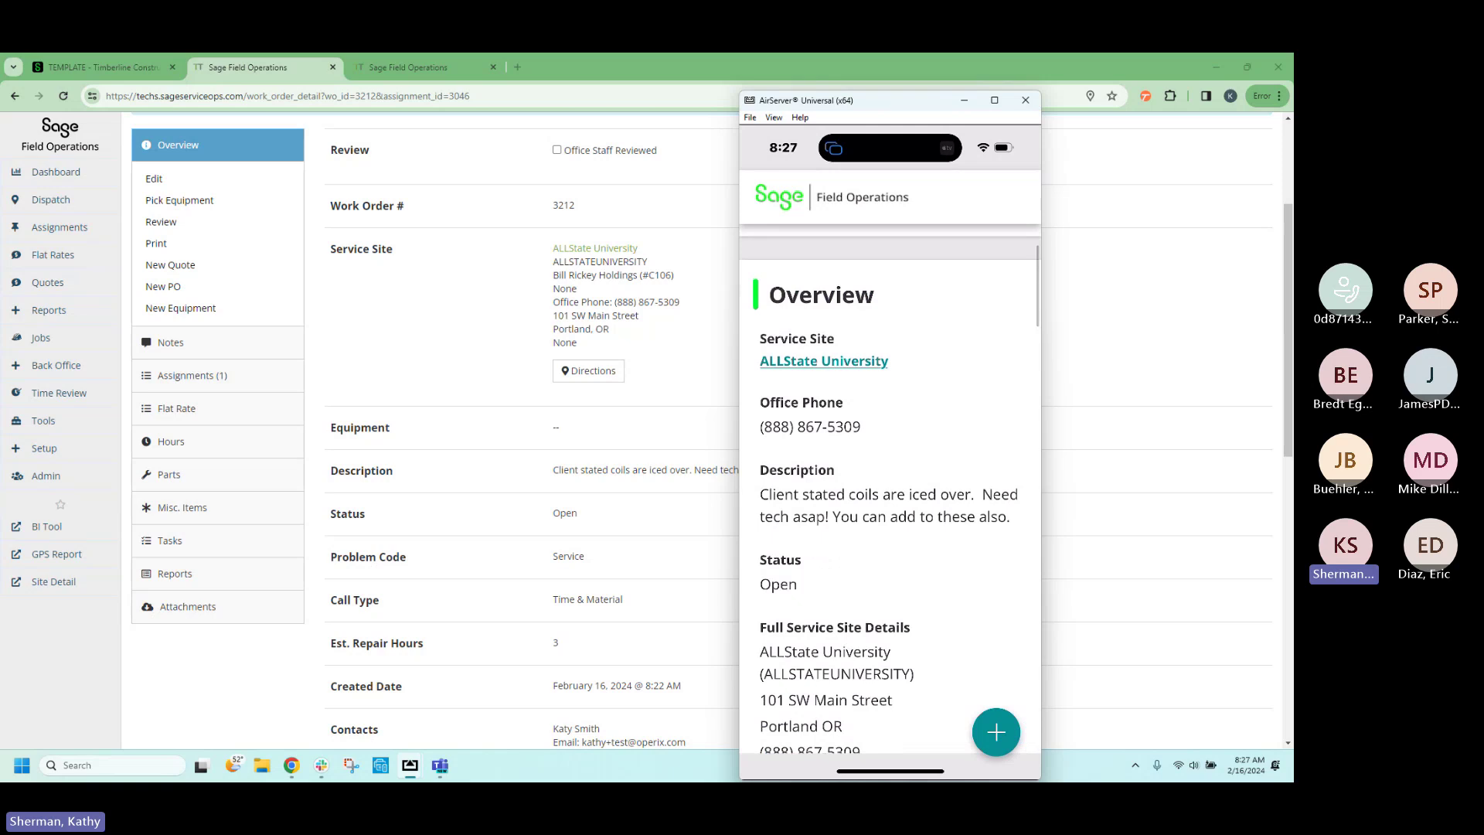
click(824, 361)
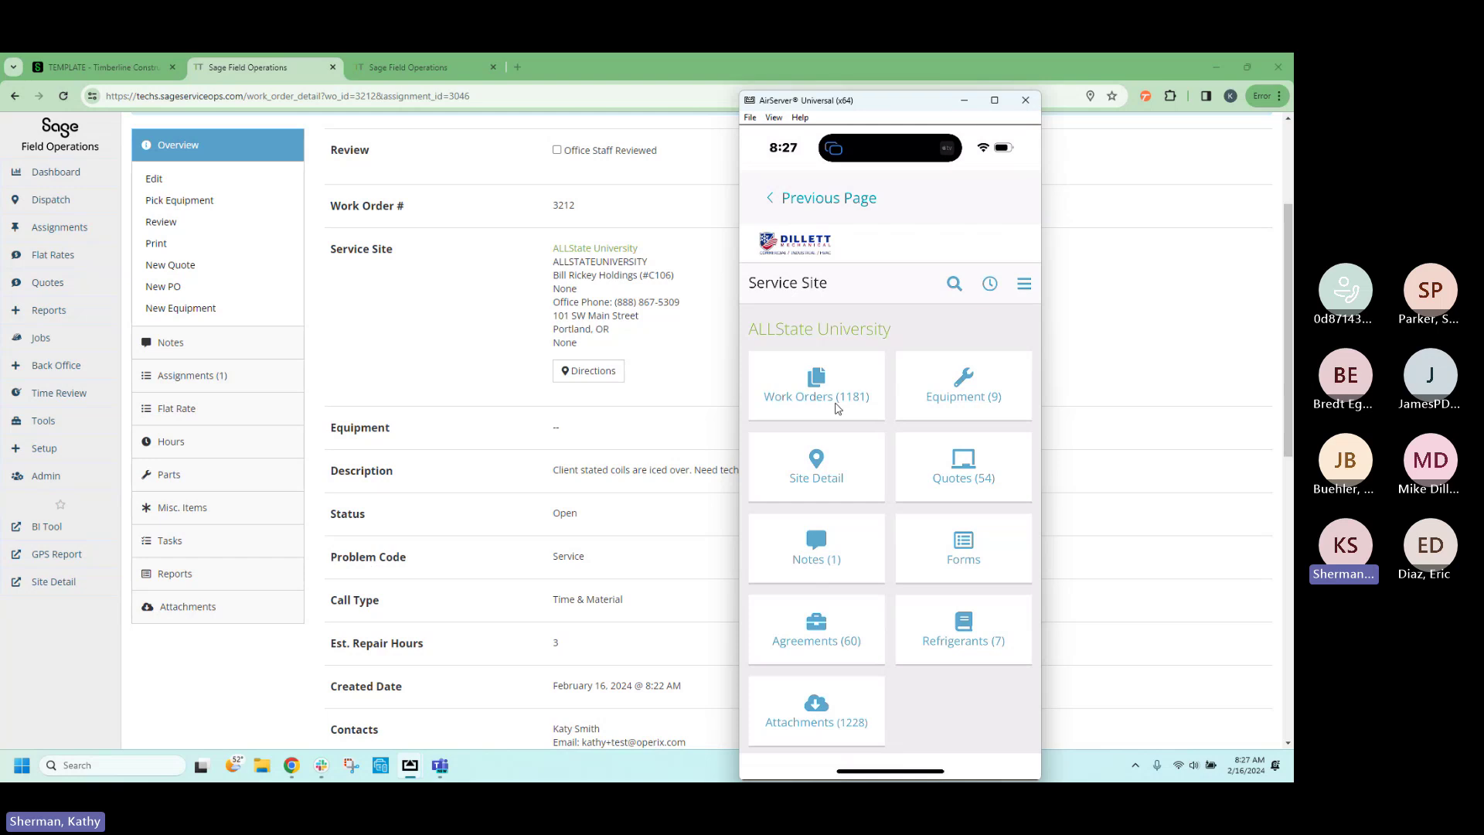
Check the service history of equipment #17 at ALLState University, then go back to Work Order #3212.
click(958, 396)
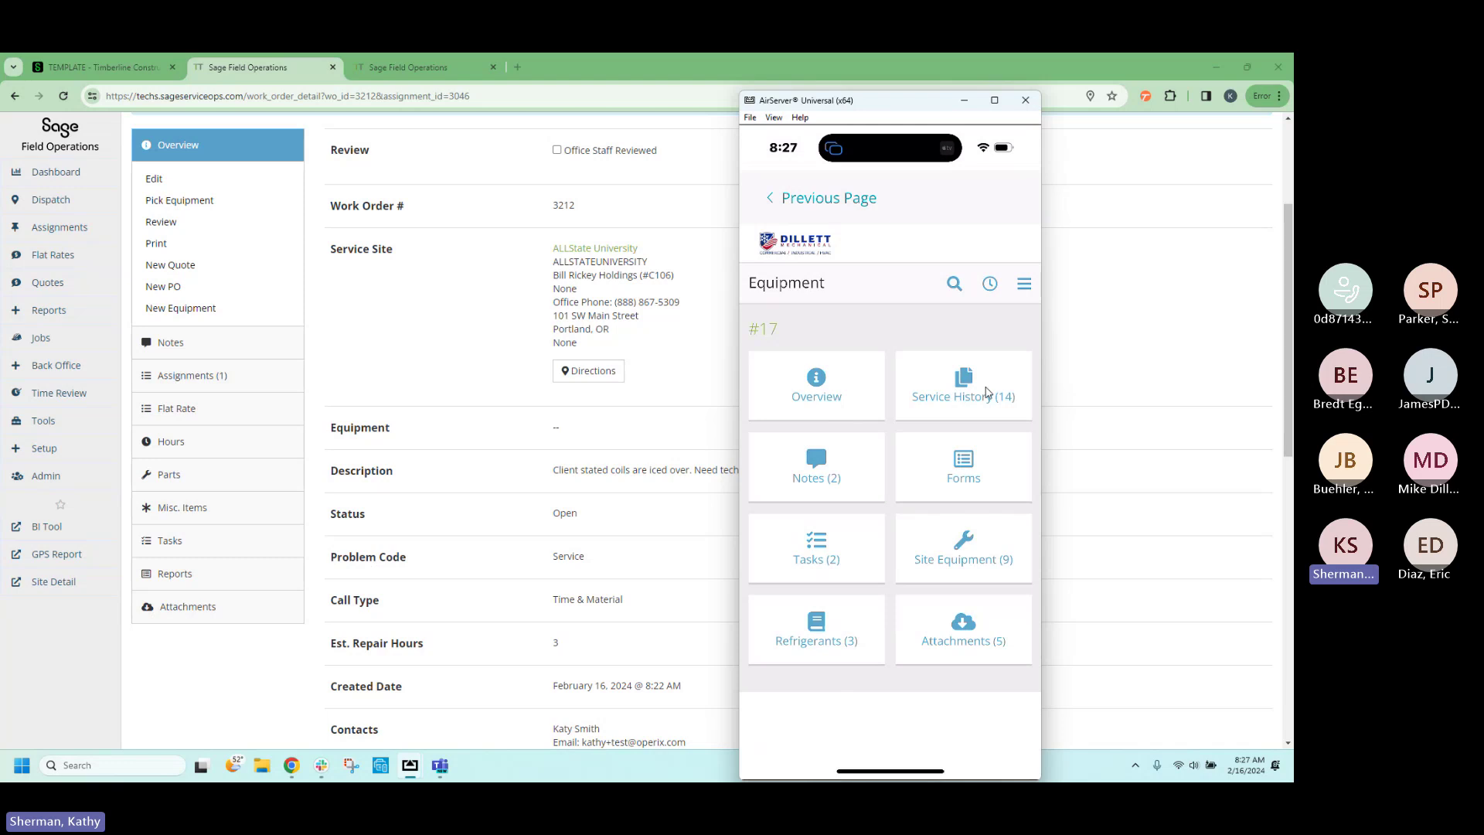
click(987, 392)
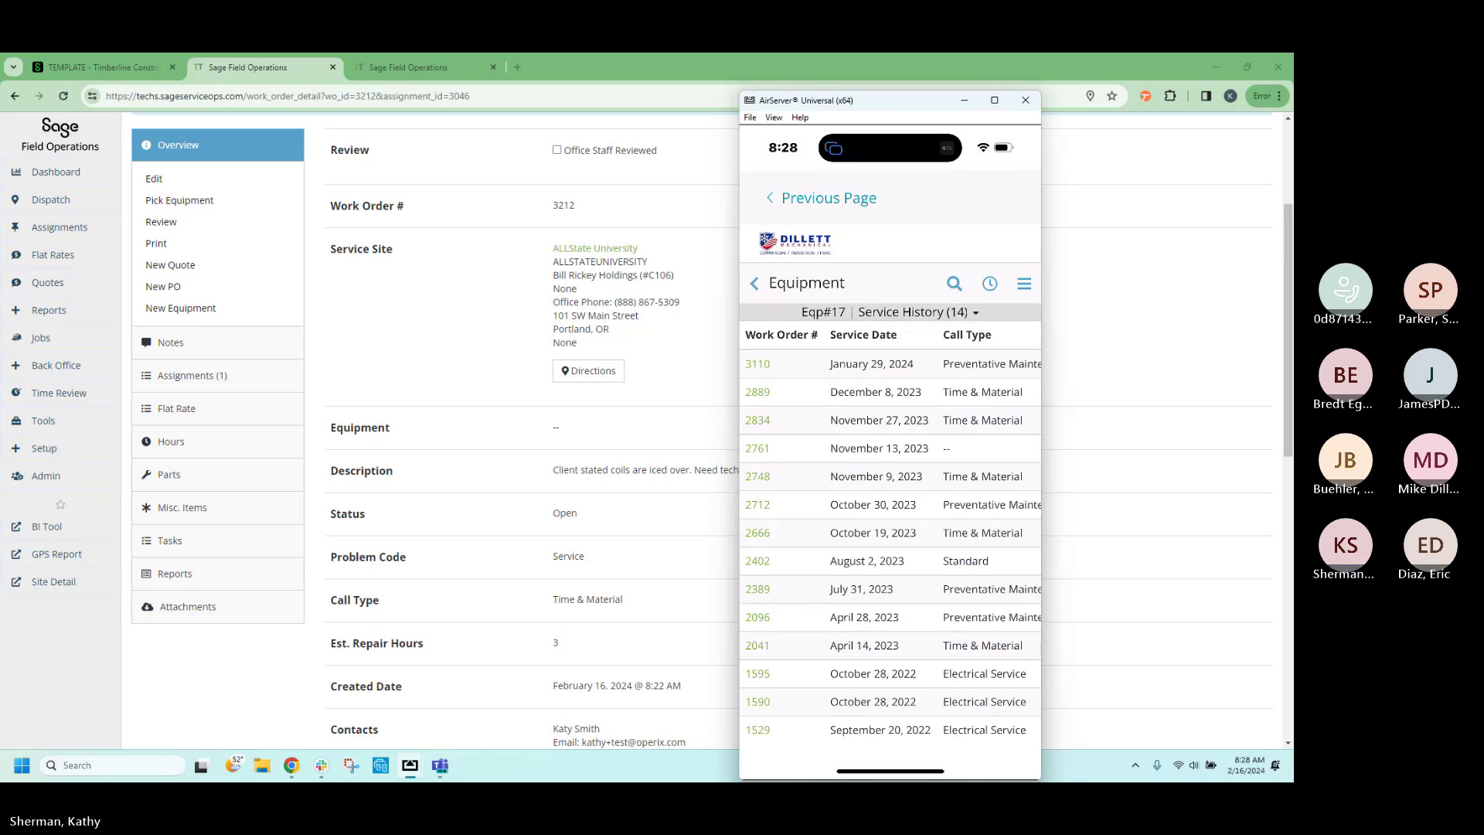
click(755, 284)
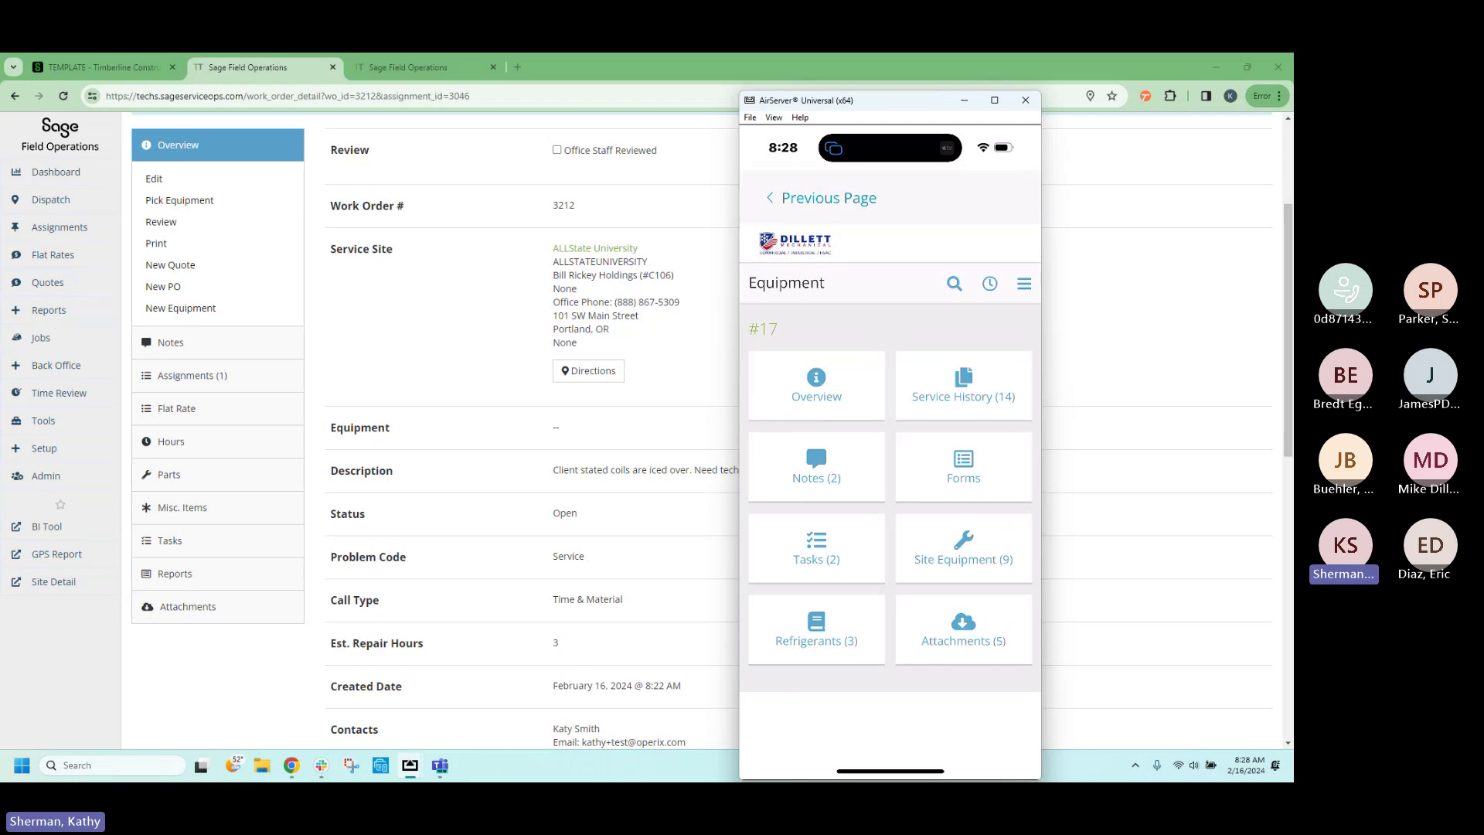
click(822, 198)
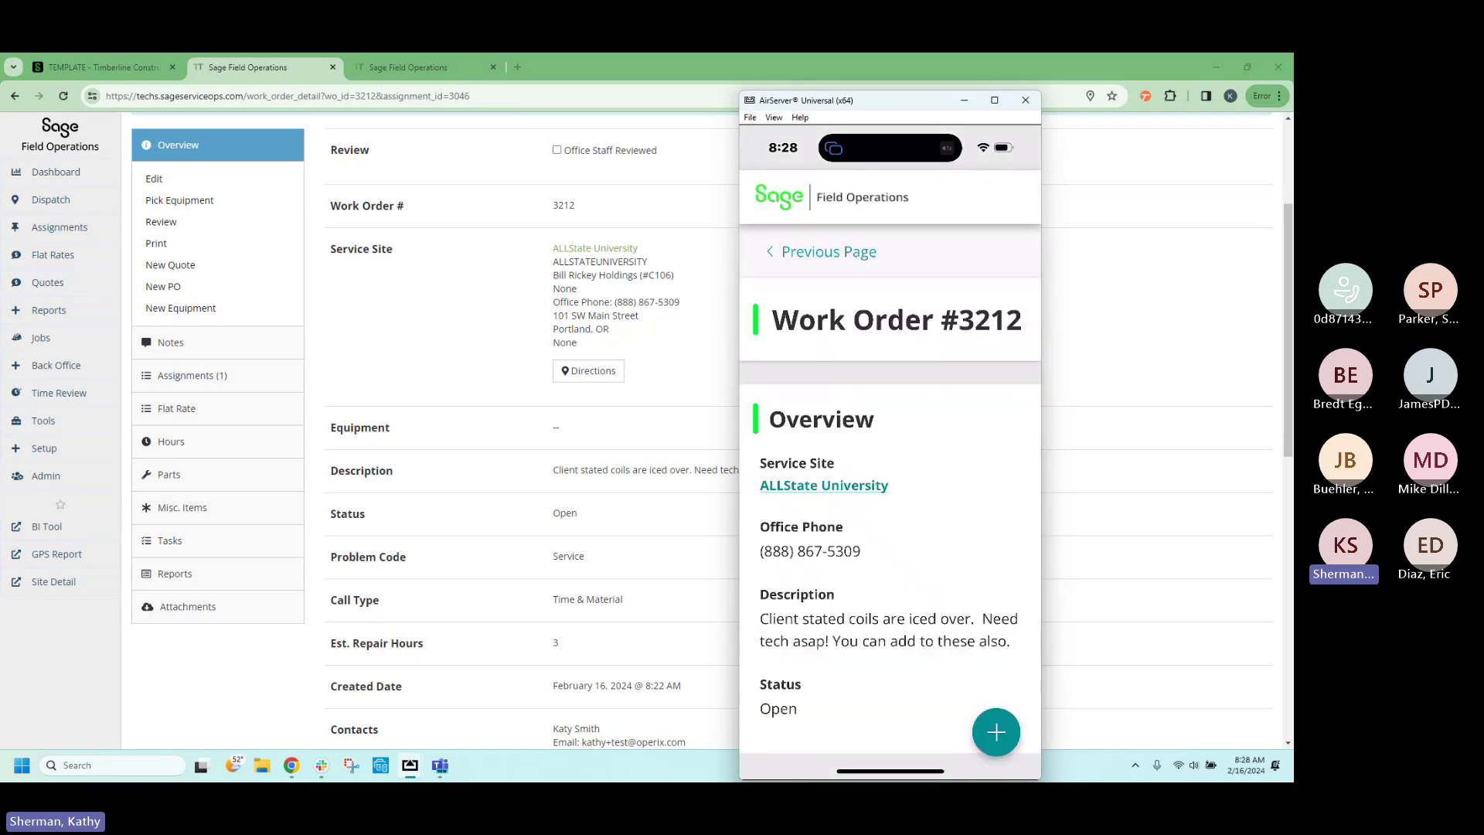
Scroll through the Work Order #3212 page on the mirrored phone.
scroll(891, 490, down, 3)
scroll(891, 490, up, 2)
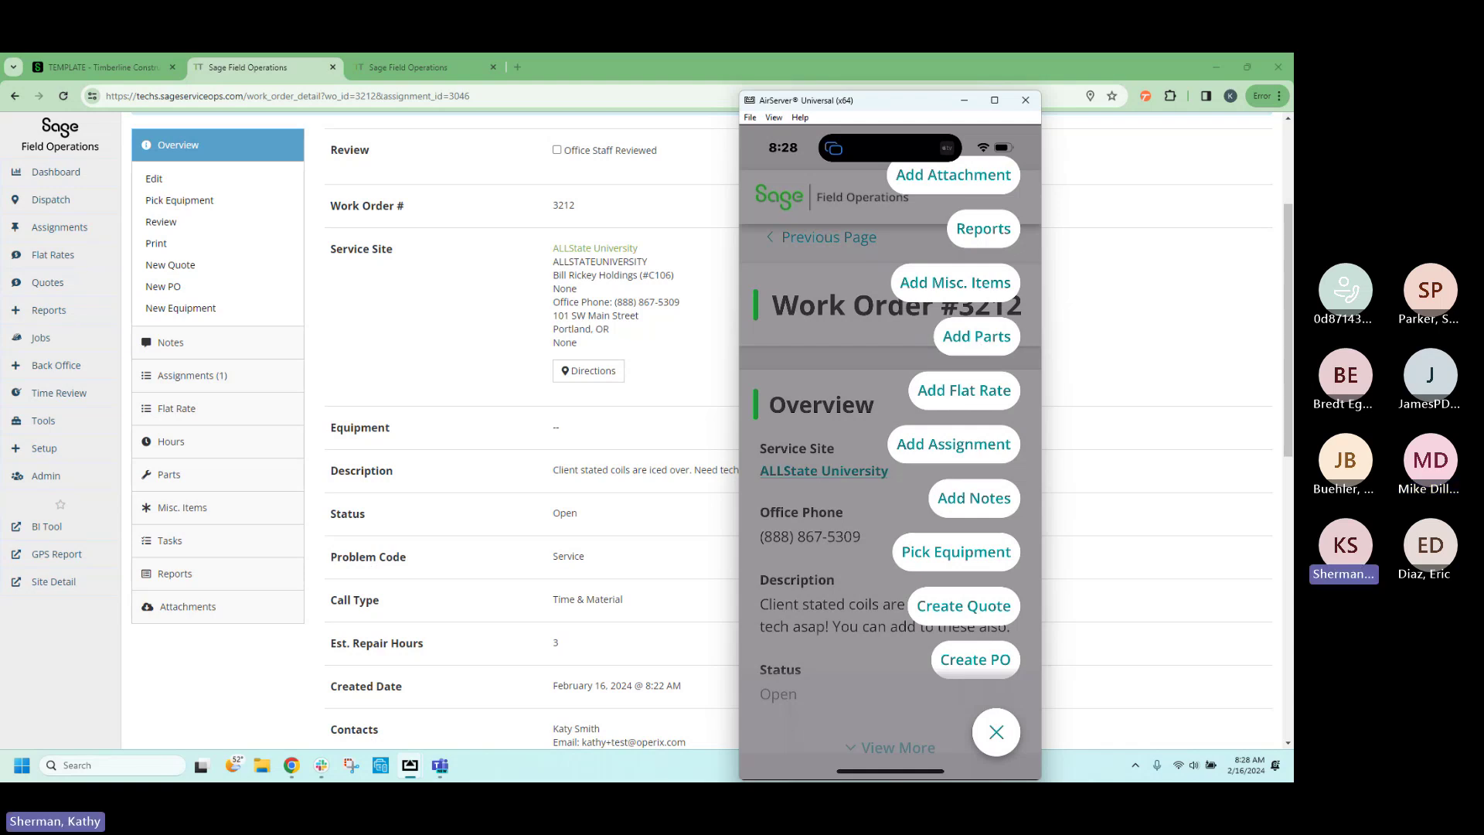
Add a part by searching 'Wir' and choosing 10 6X6MESH with quantity 1.
click(976, 337)
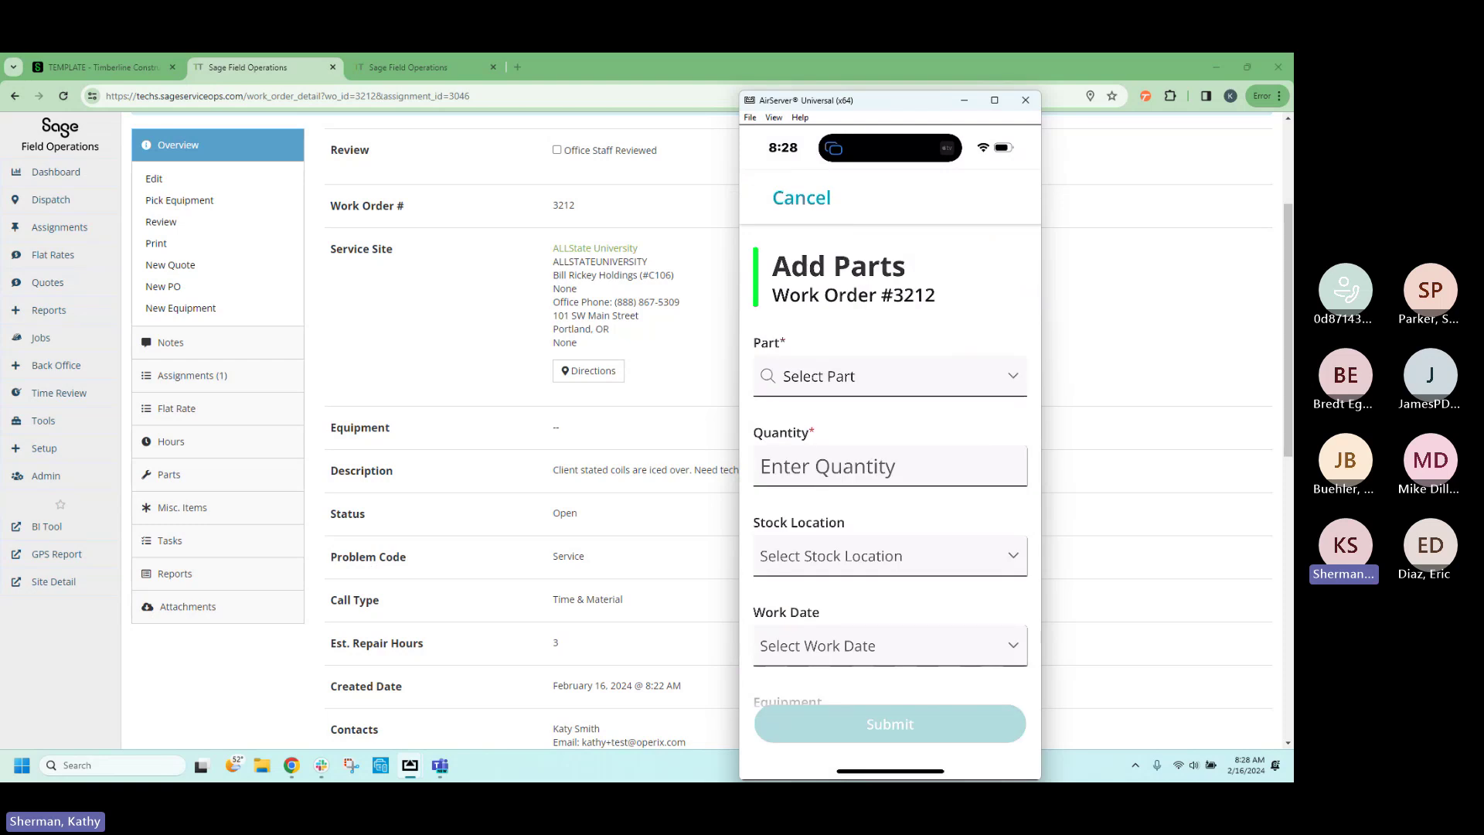
click(890, 377)
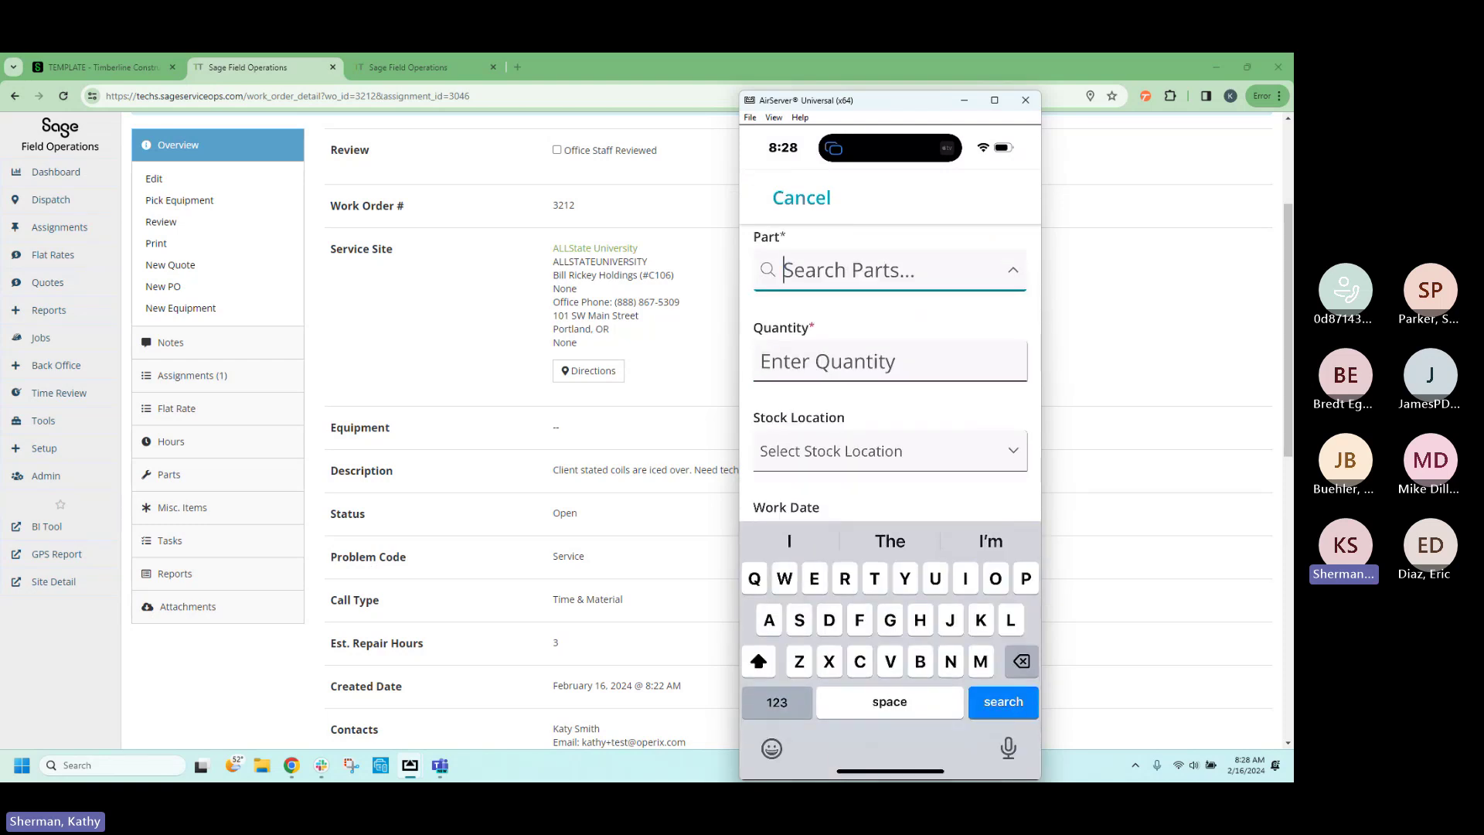
text(Wir)
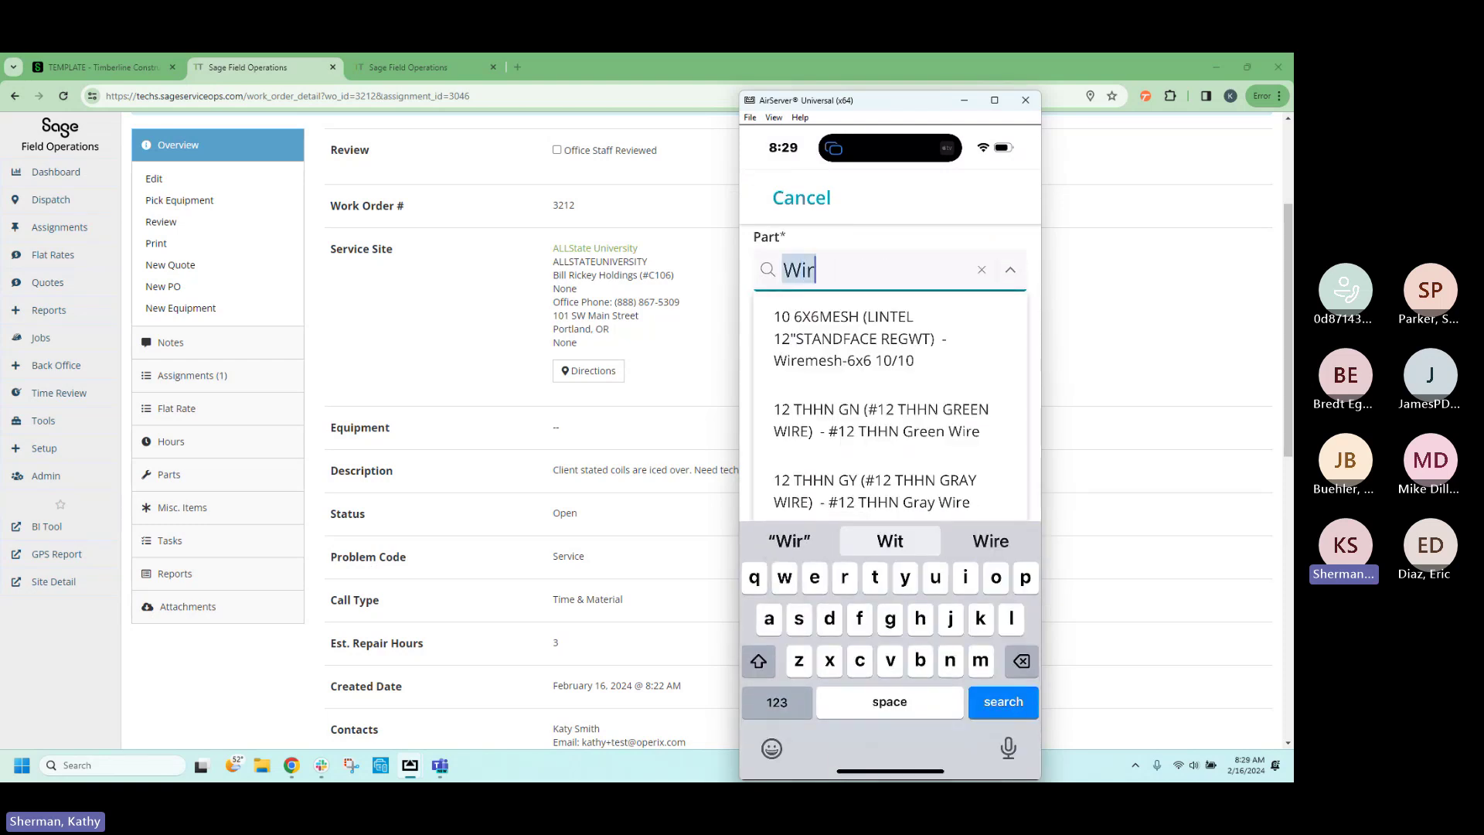
click(851, 338)
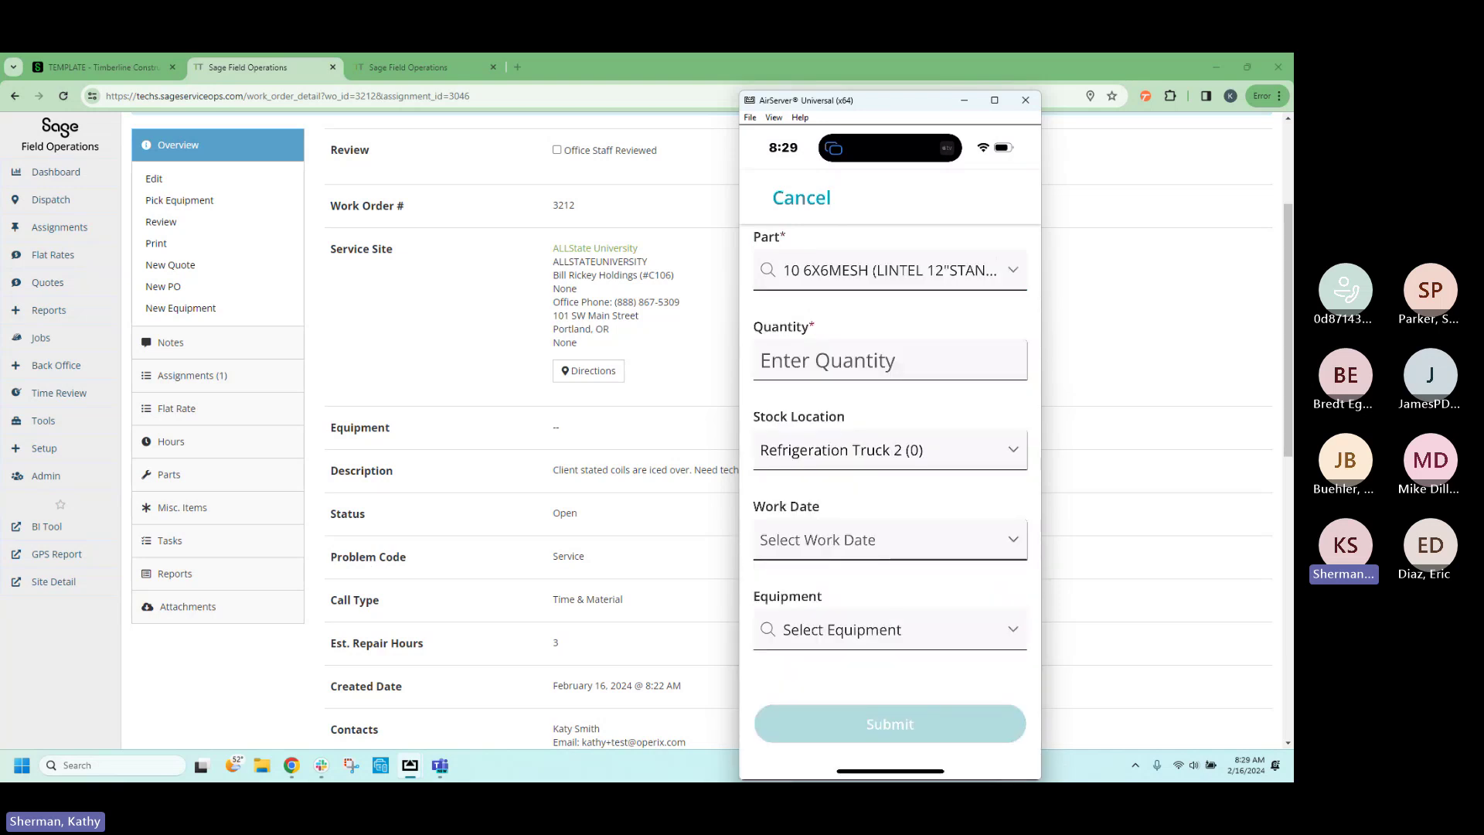
text(1)
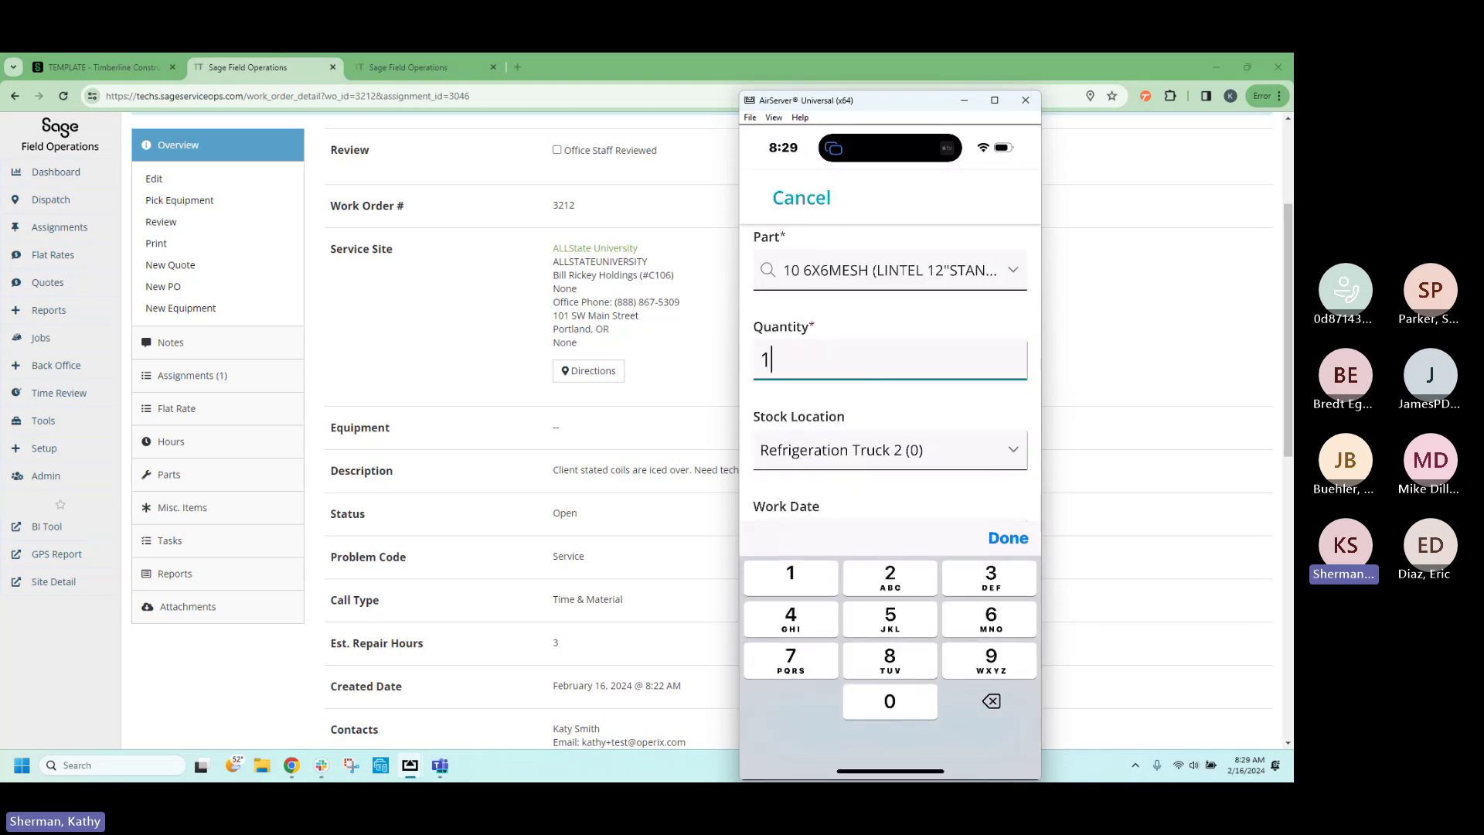
click(1008, 538)
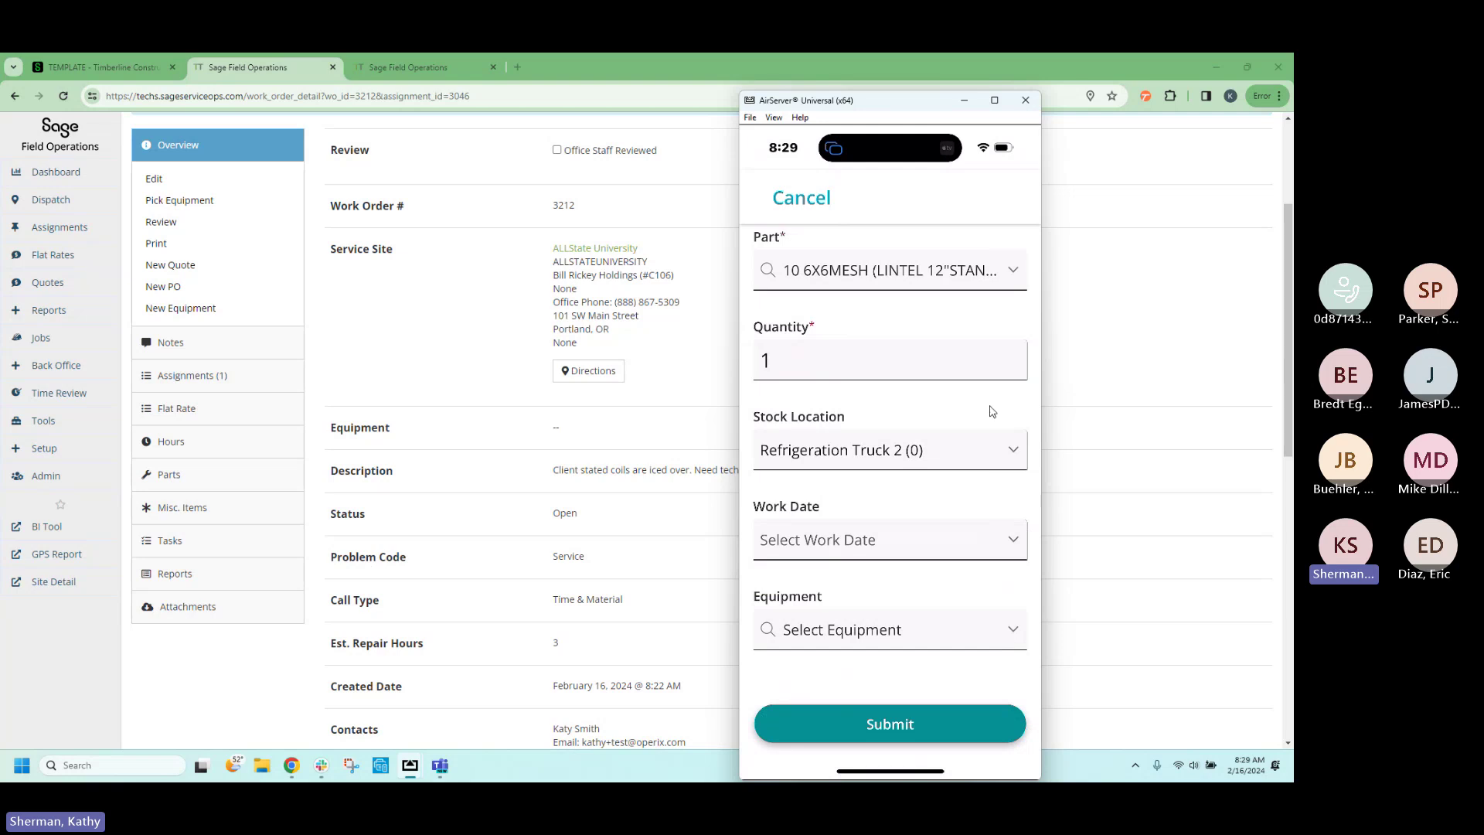
Keep Refrigeration Truck 2 as the stock location, leave equipment unset, and submit the part.
click(822, 433)
click(890, 630)
scroll(890, 406, down, 2)
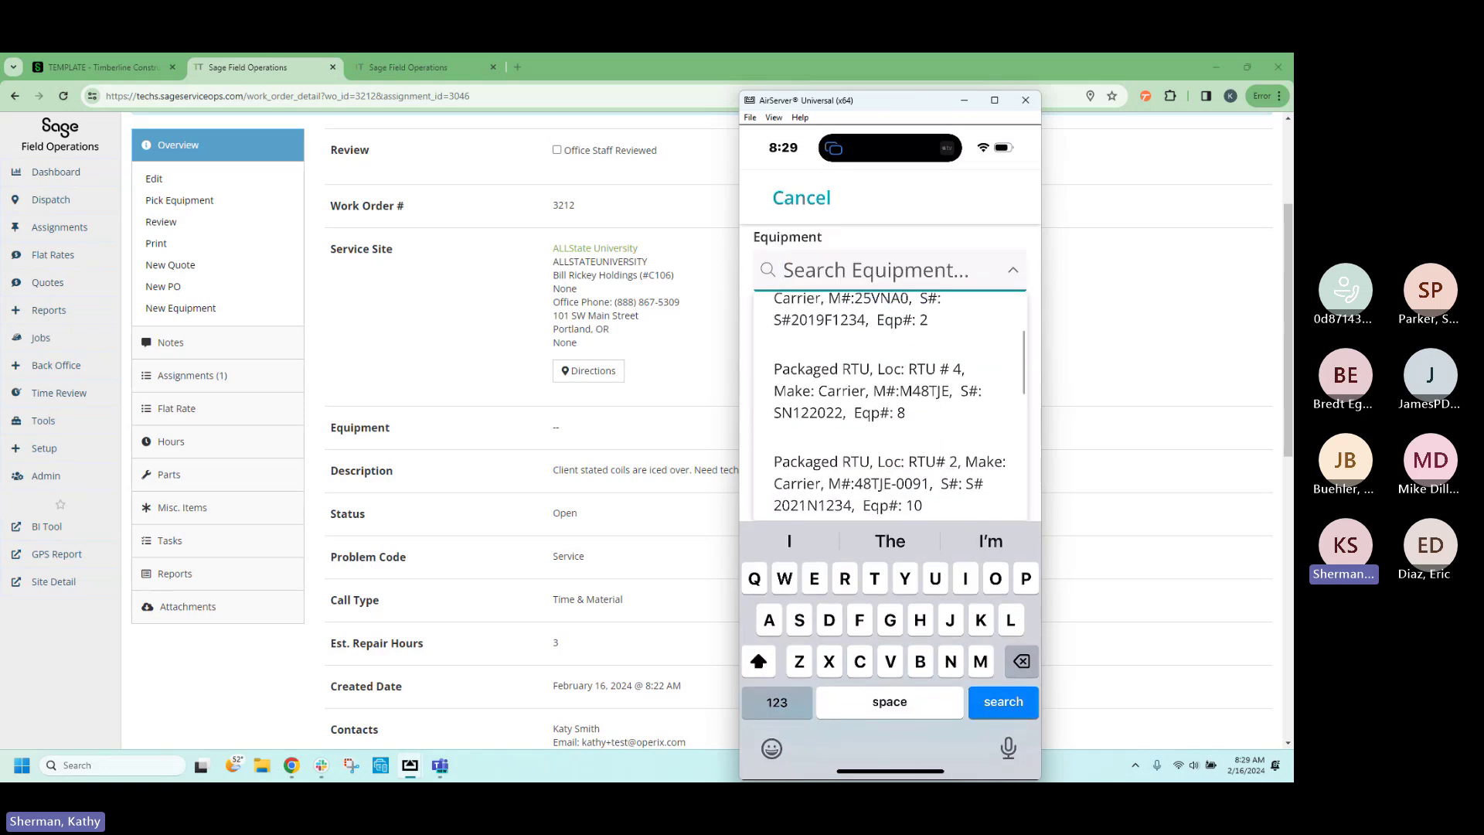
scroll(889, 406, up, 2)
click(1013, 269)
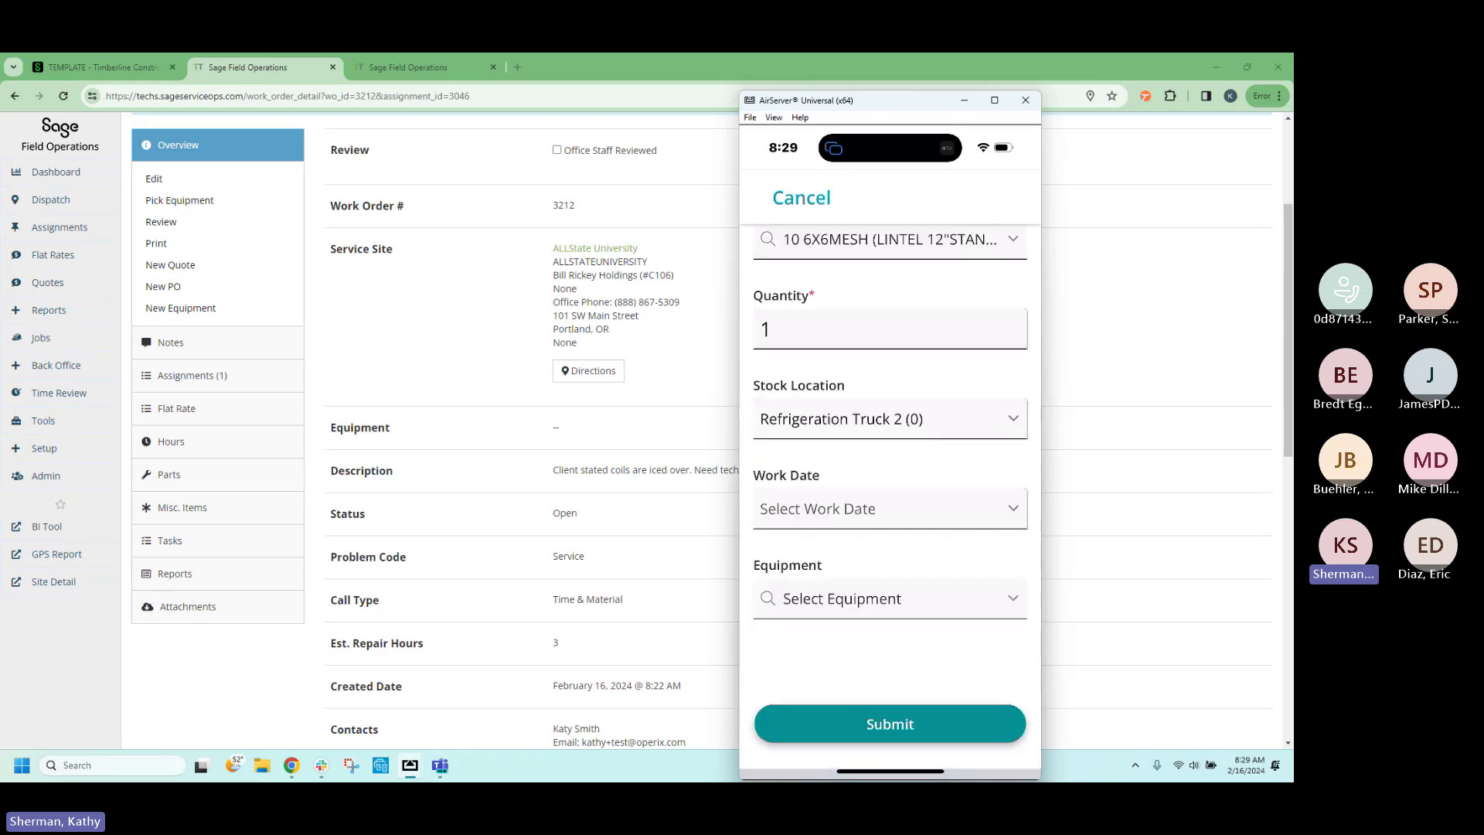
click(890, 725)
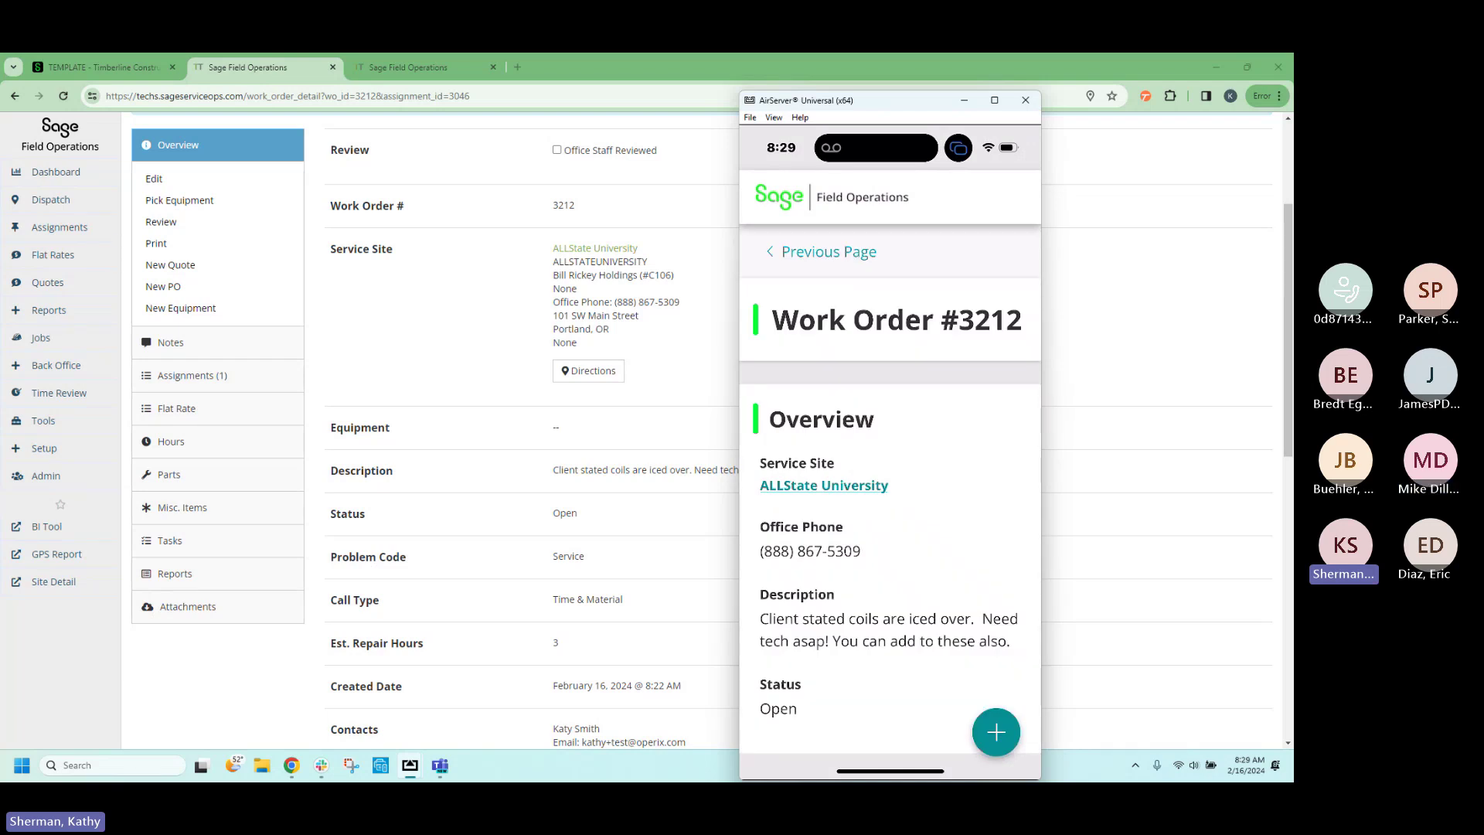
scroll(890, 489, down, 2)
Start a new note and fill Work Performed with the Standard Work Complete canned response.
click(995, 732)
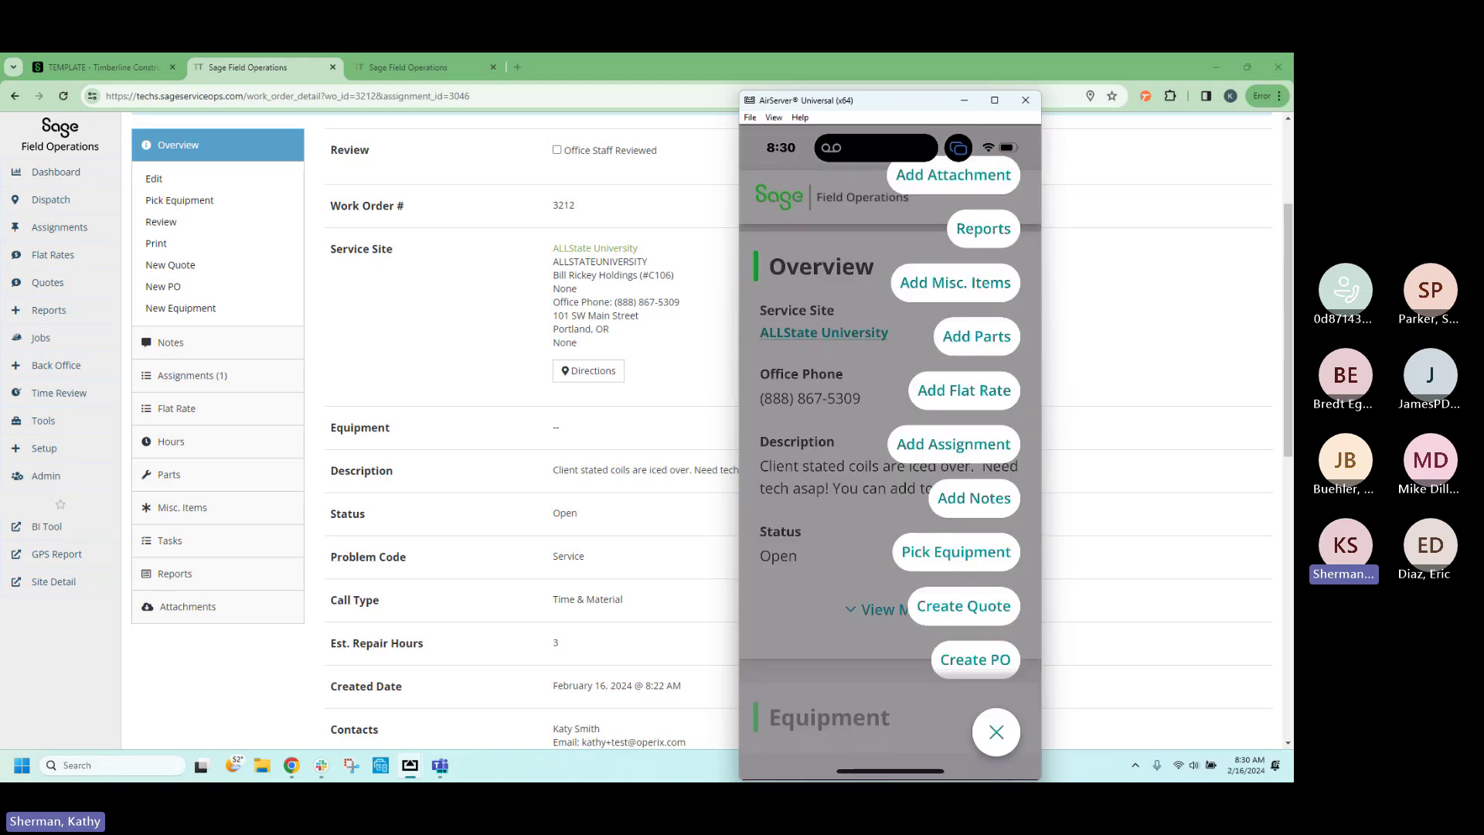
click(974, 499)
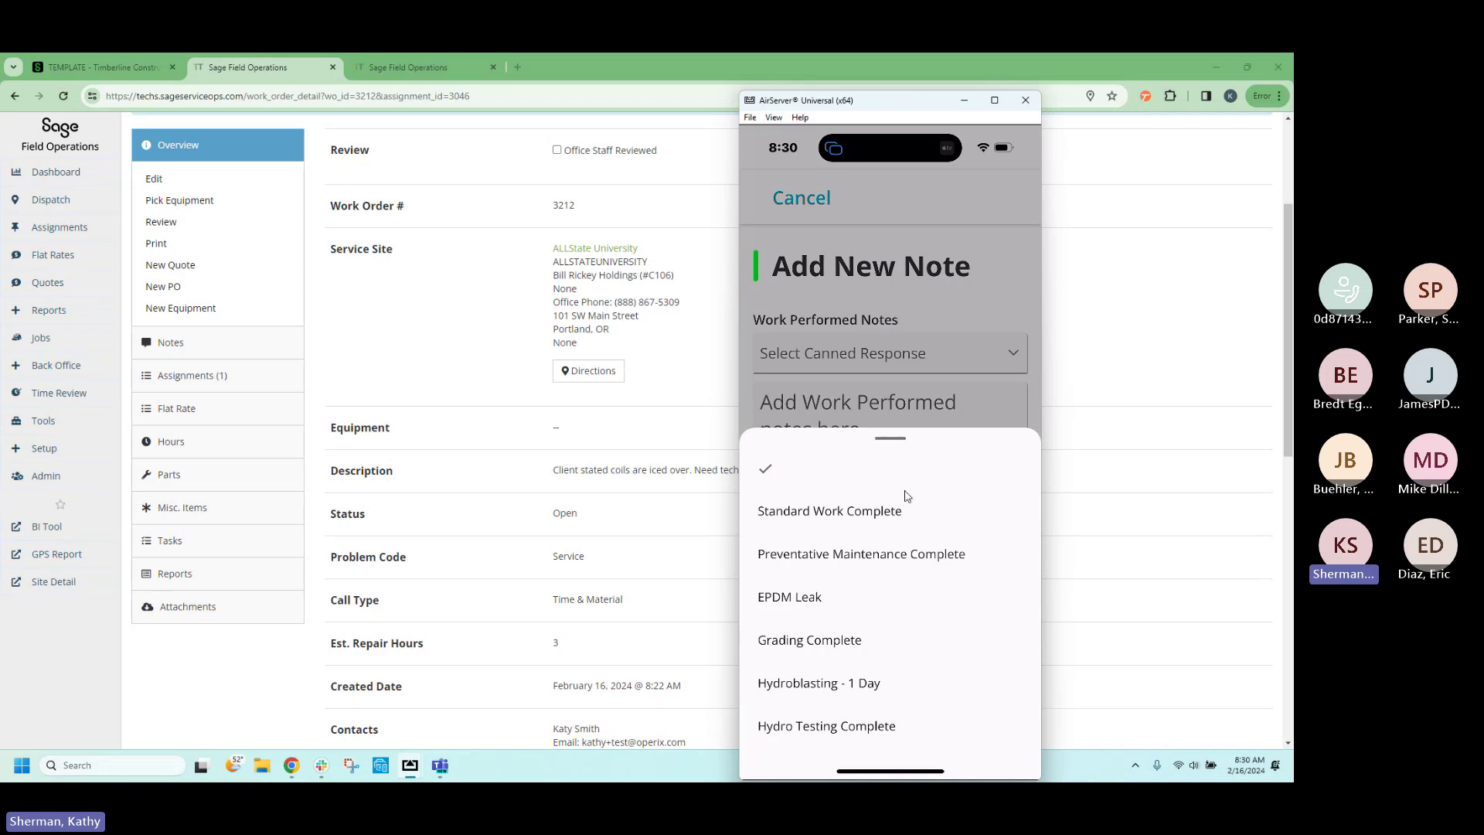
click(829, 511)
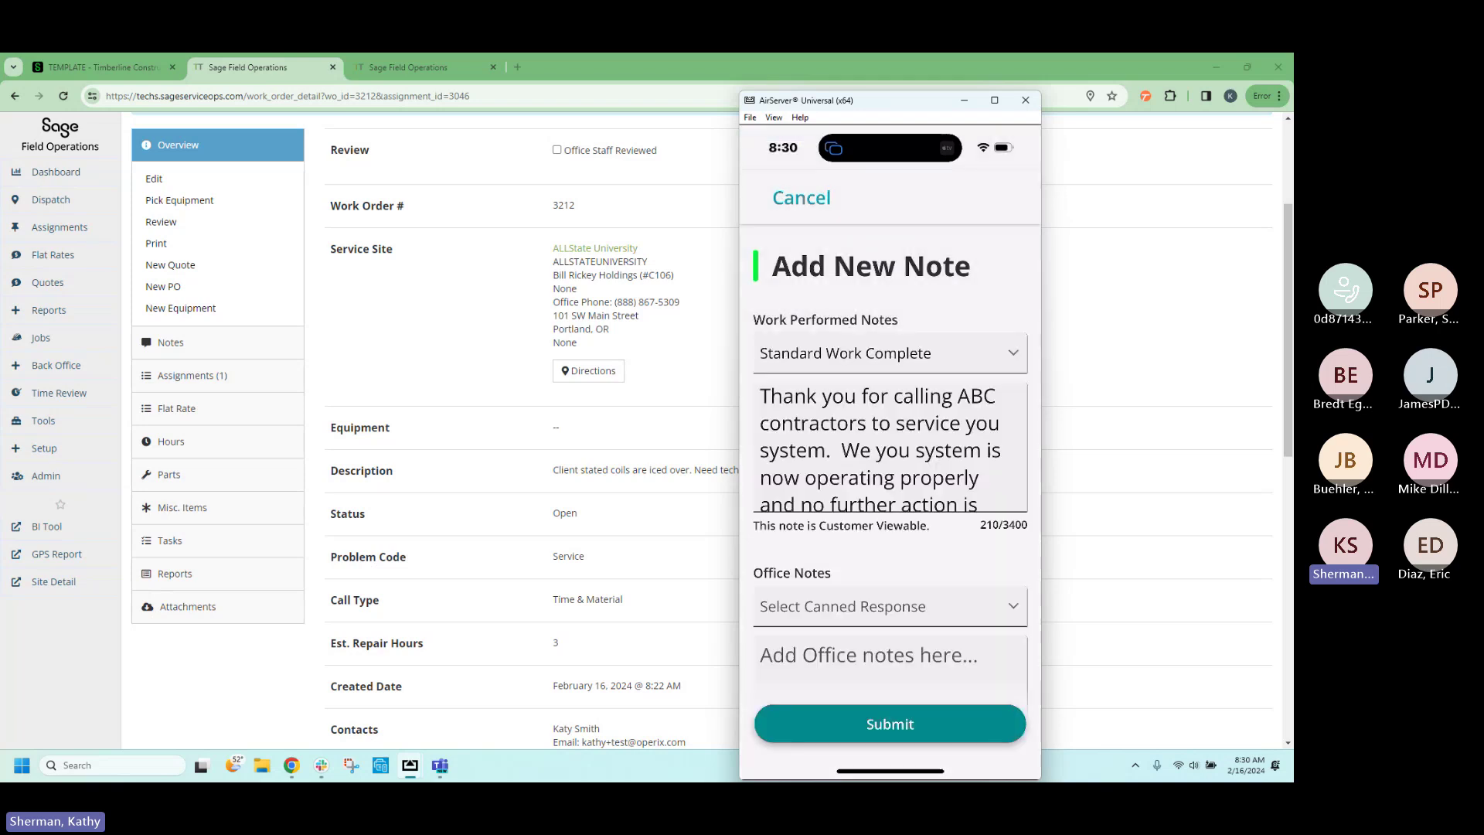
scroll(889, 446, down, 1)
click(889, 446)
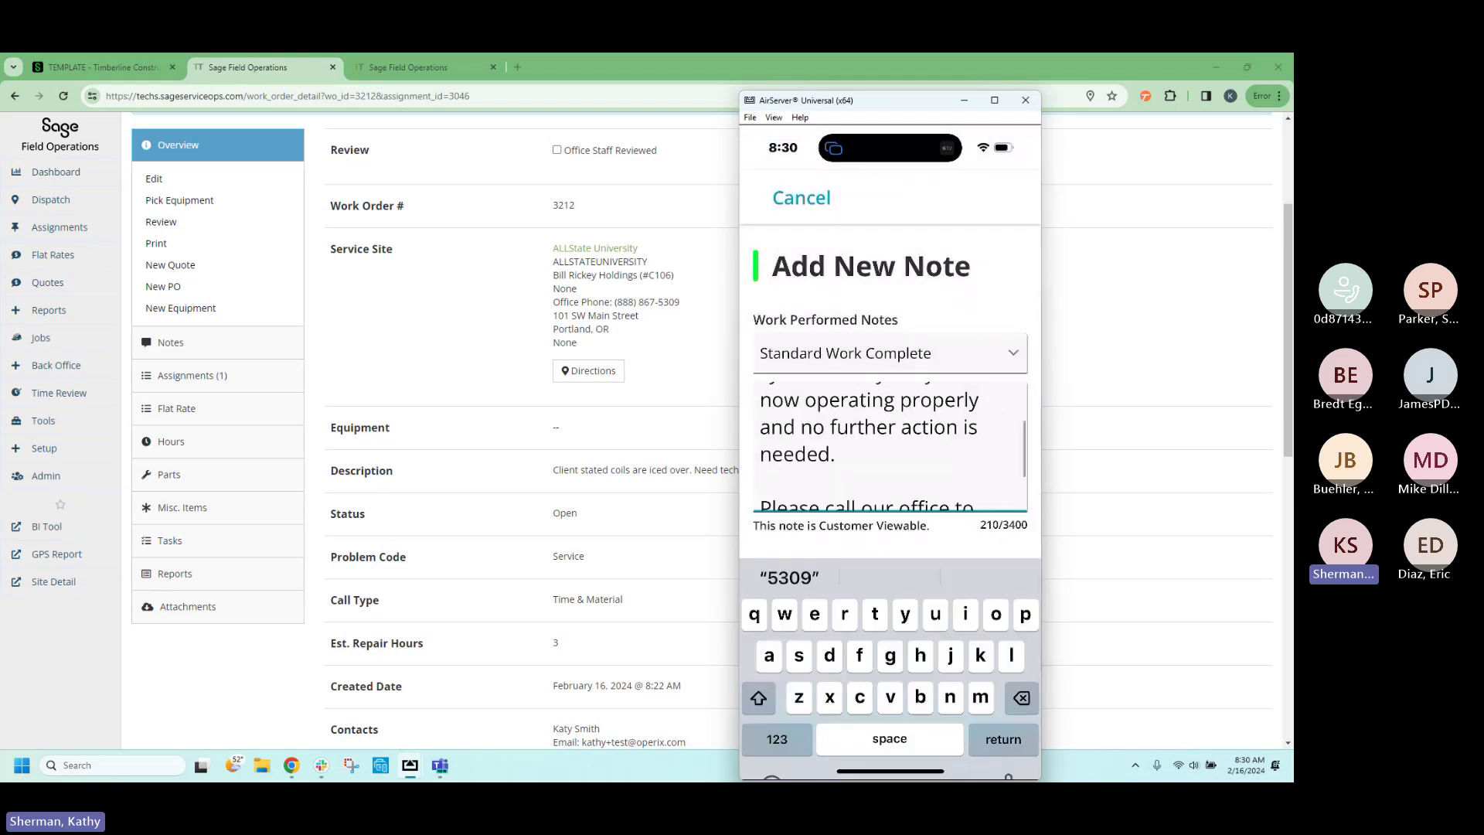
scroll(889, 446, down, 1)
scroll(889, 446, up, 3)
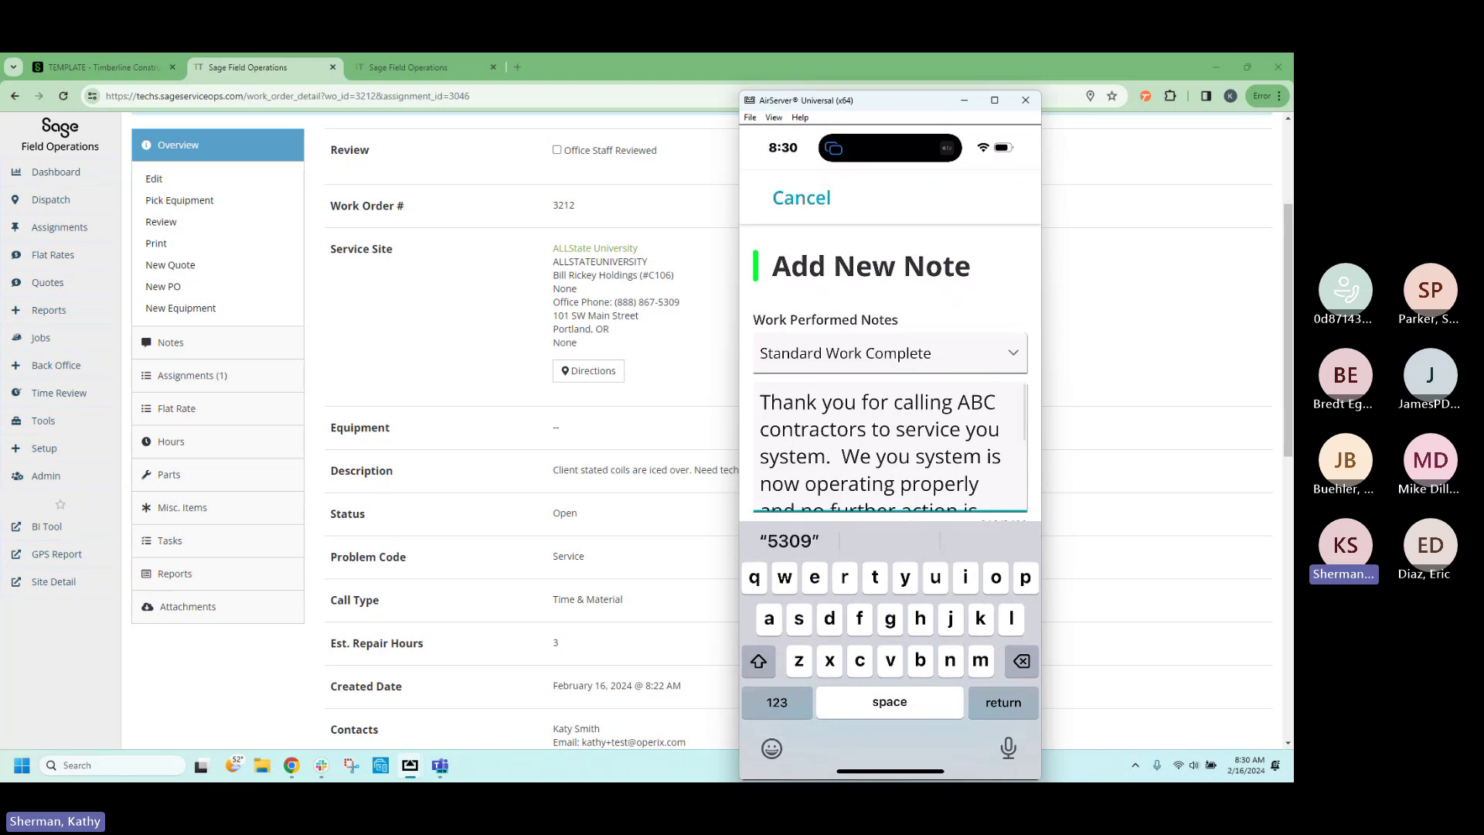
Finish the work performed note and dictate an office note by voice.
click(889, 293)
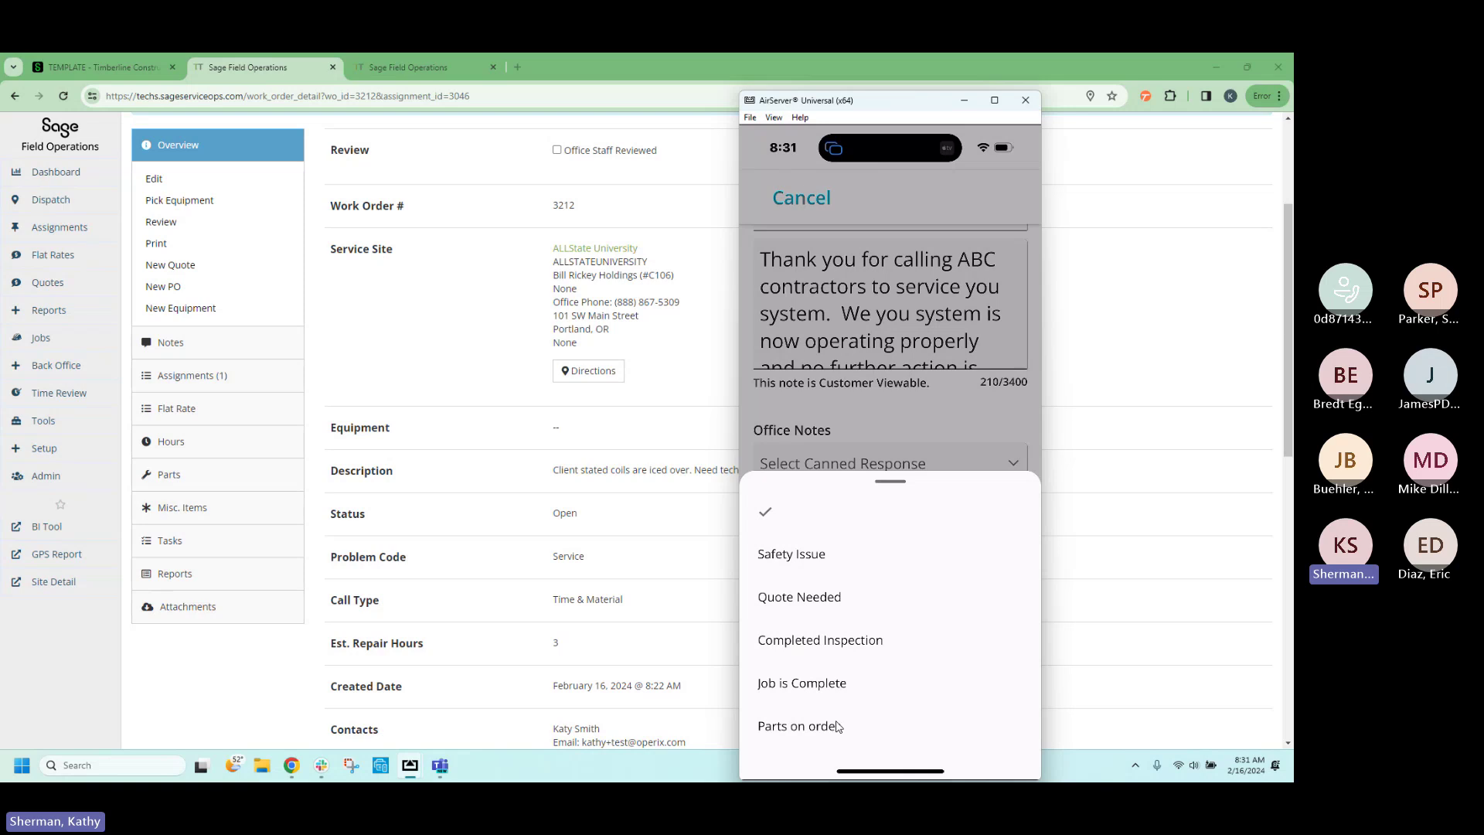
click(869, 526)
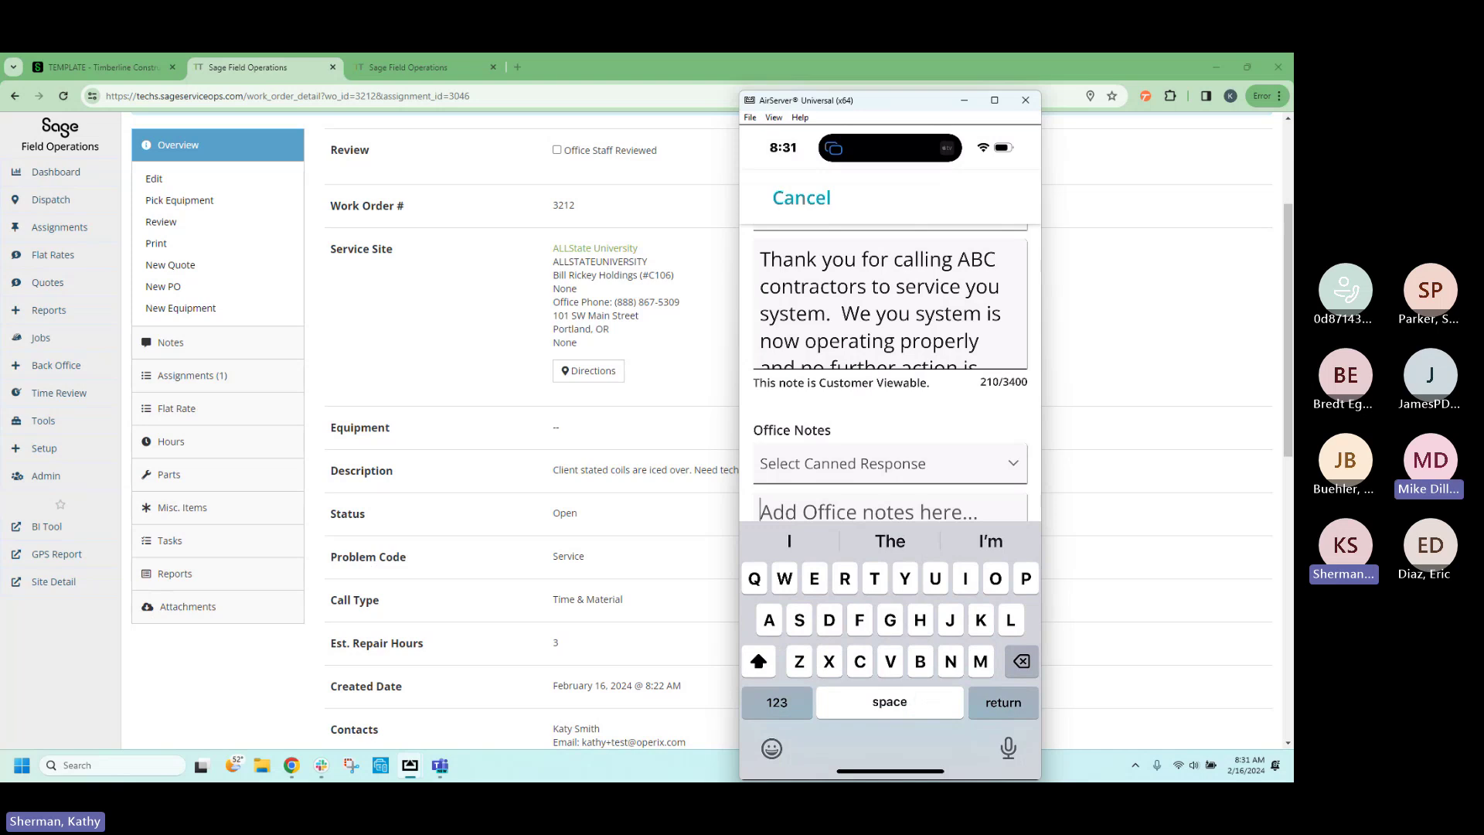
click(1009, 748)
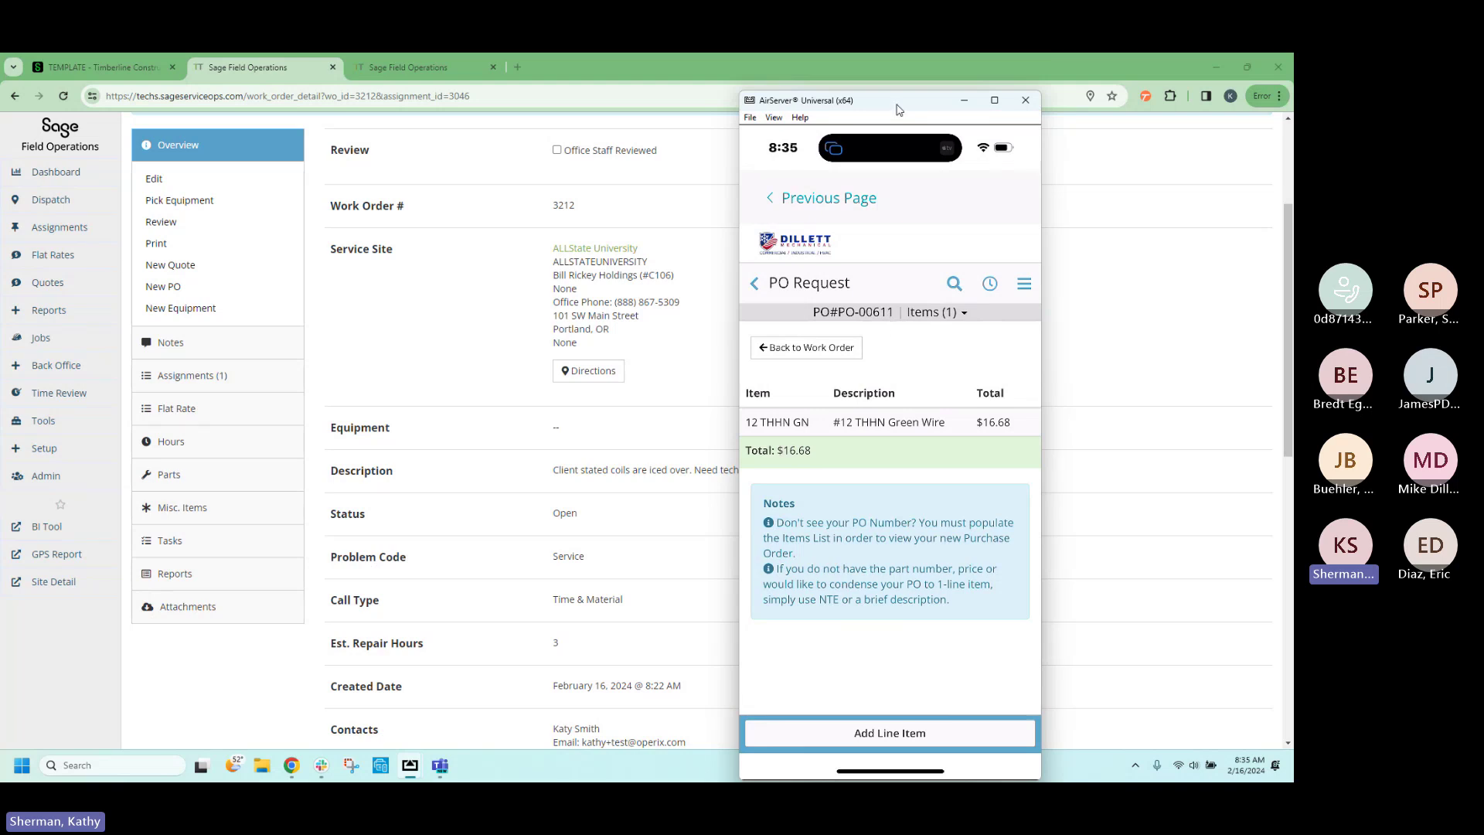
Move the phone mirror off screen and switch to the Sage Intacct TEMPLATE tab.
drag(899, 109, 1293, 109)
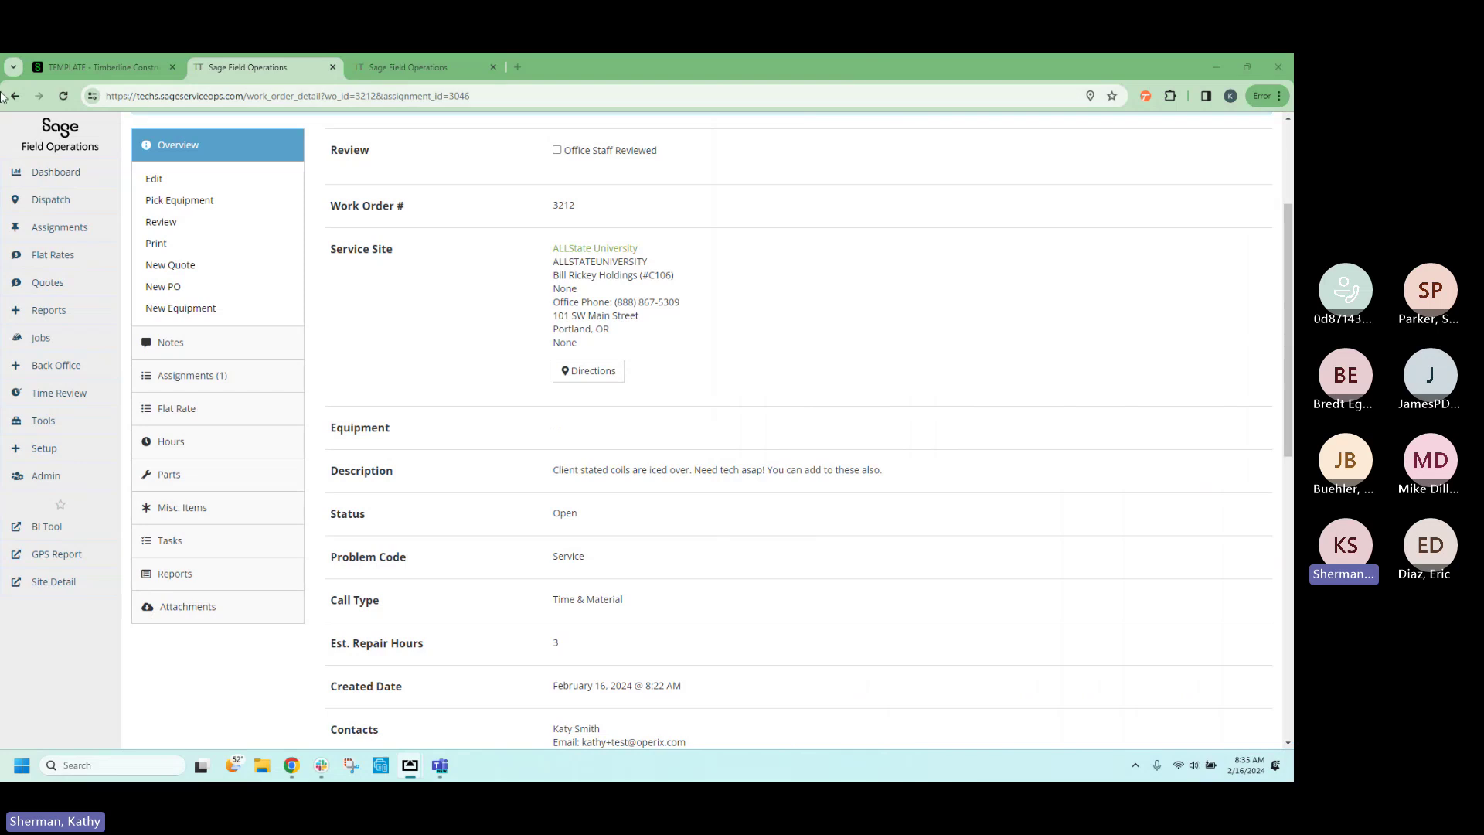
click(116, 68)
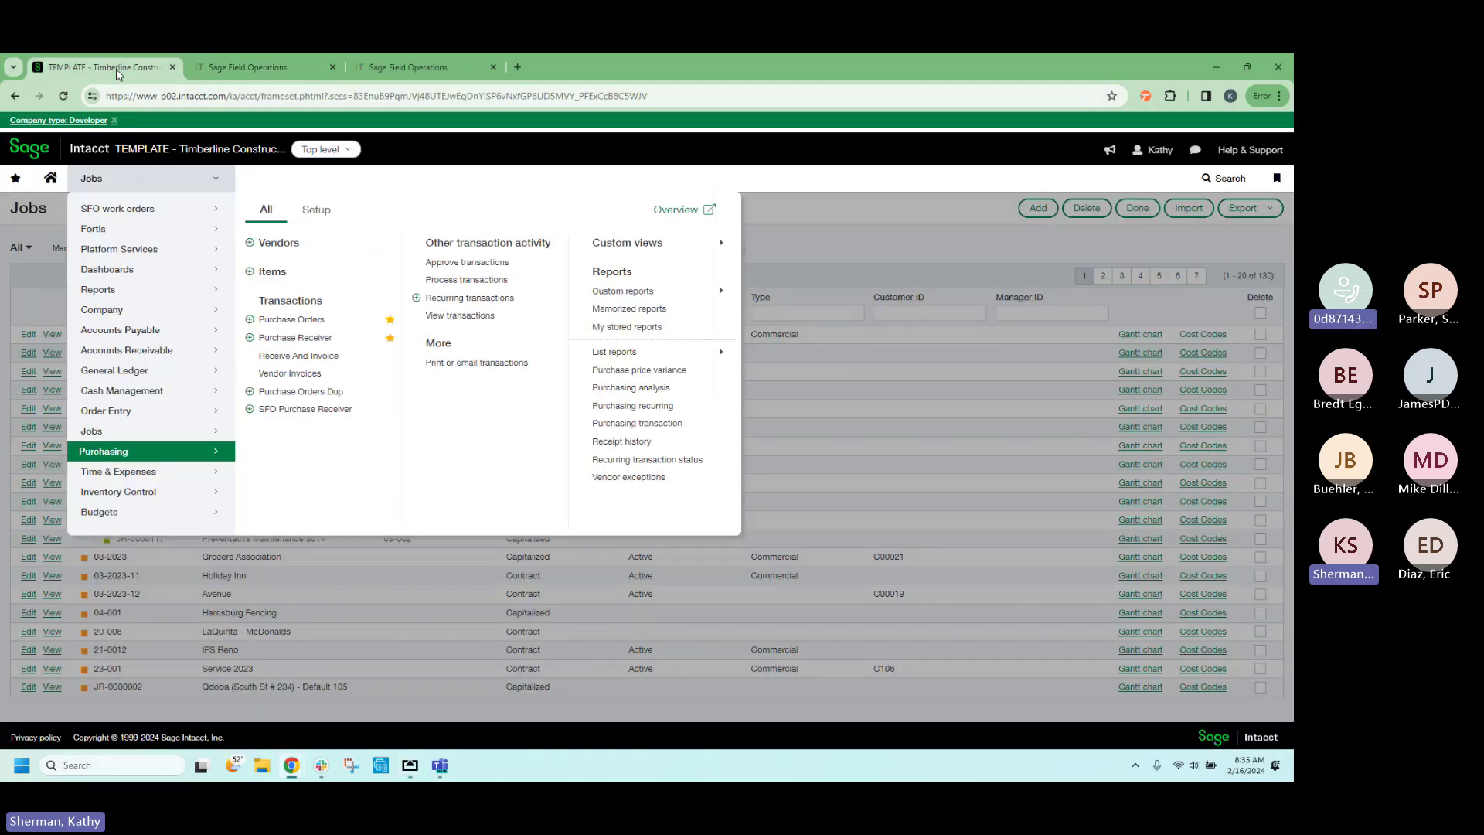
Open Purchase Orders from Favorites and compare PO-00611 with the phone's PO request.
click(22, 180)
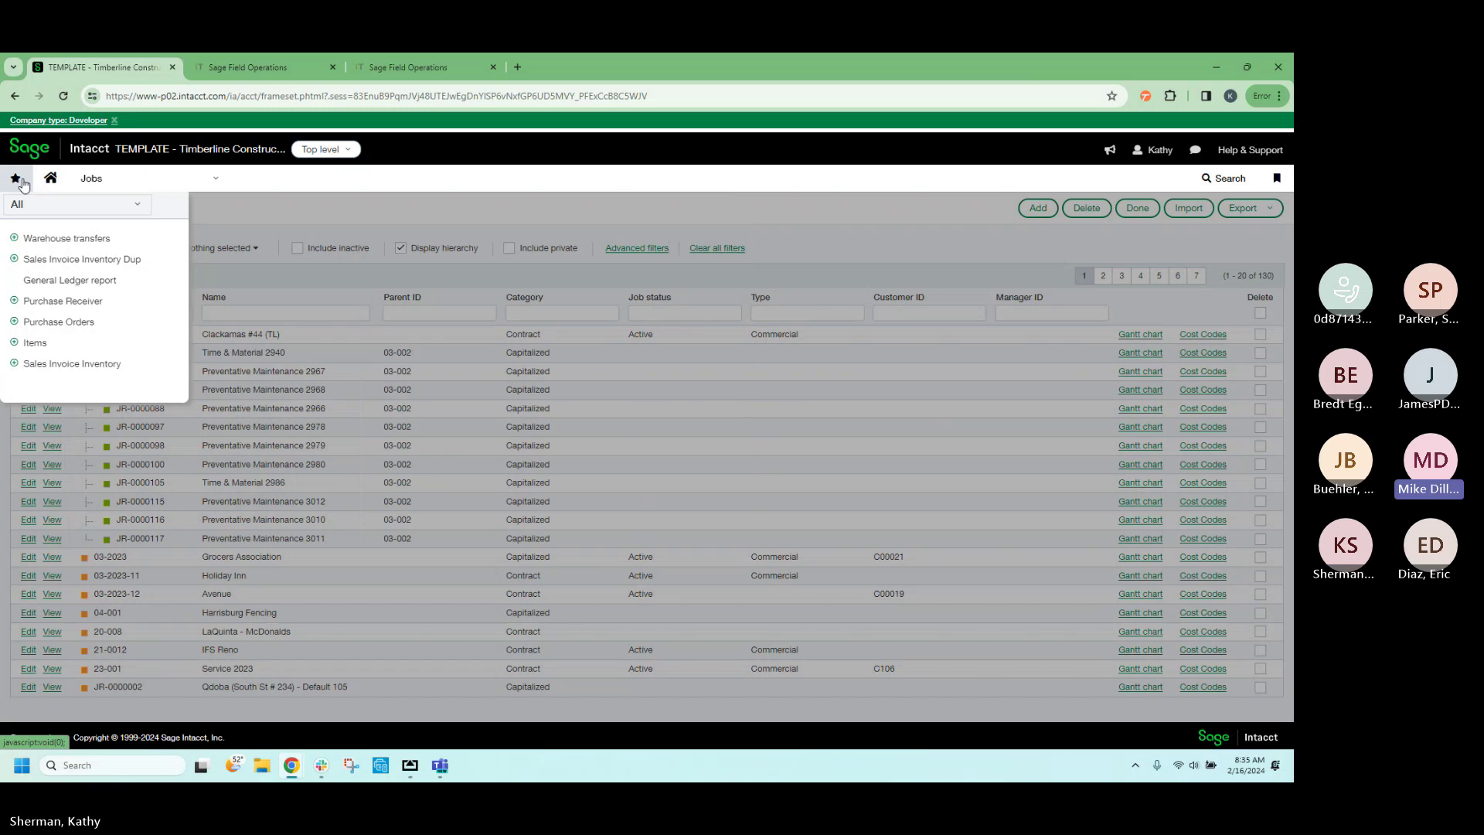
click(55, 323)
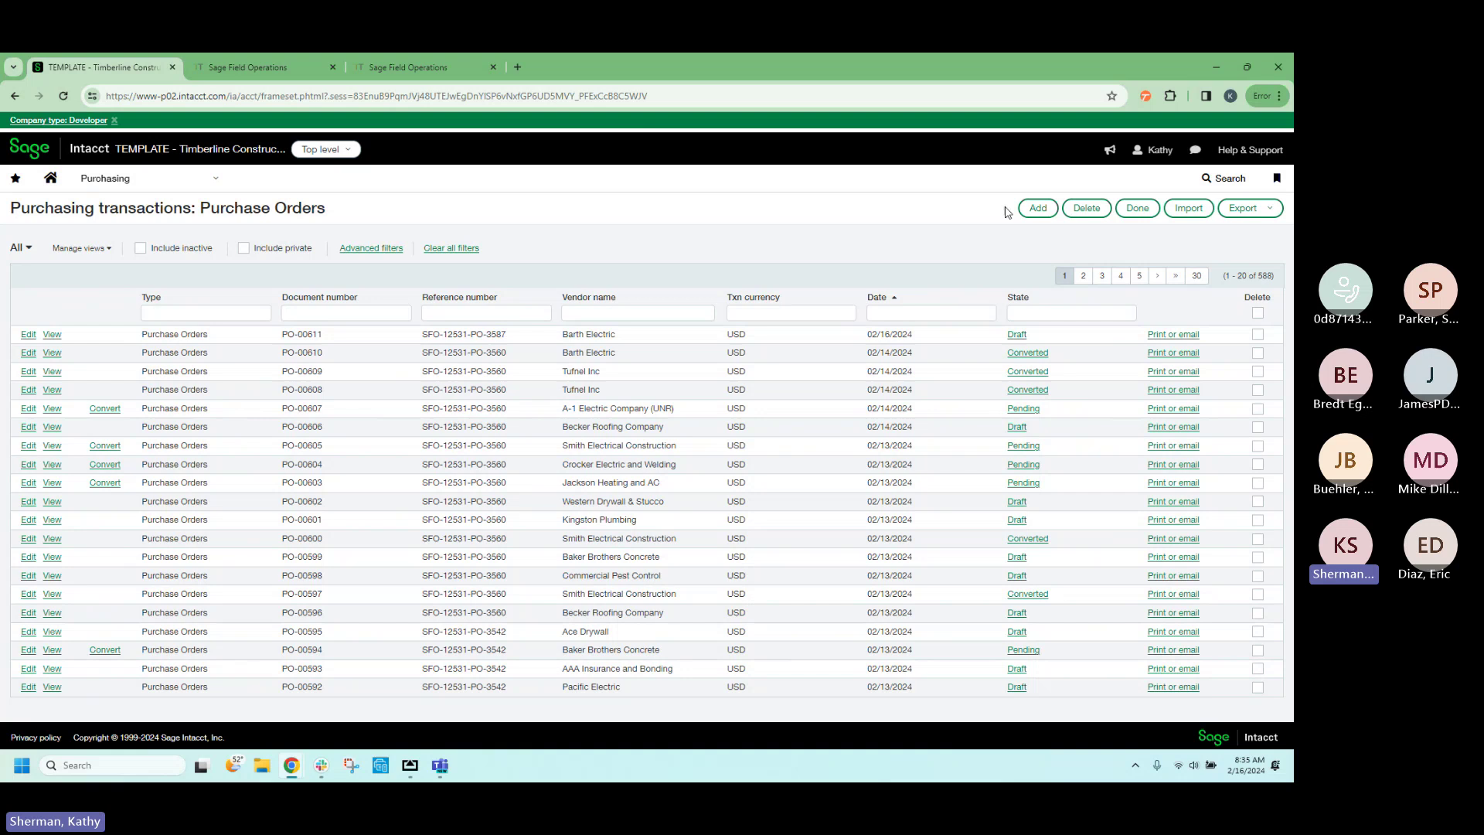
drag(1294, 97, 1068, 94)
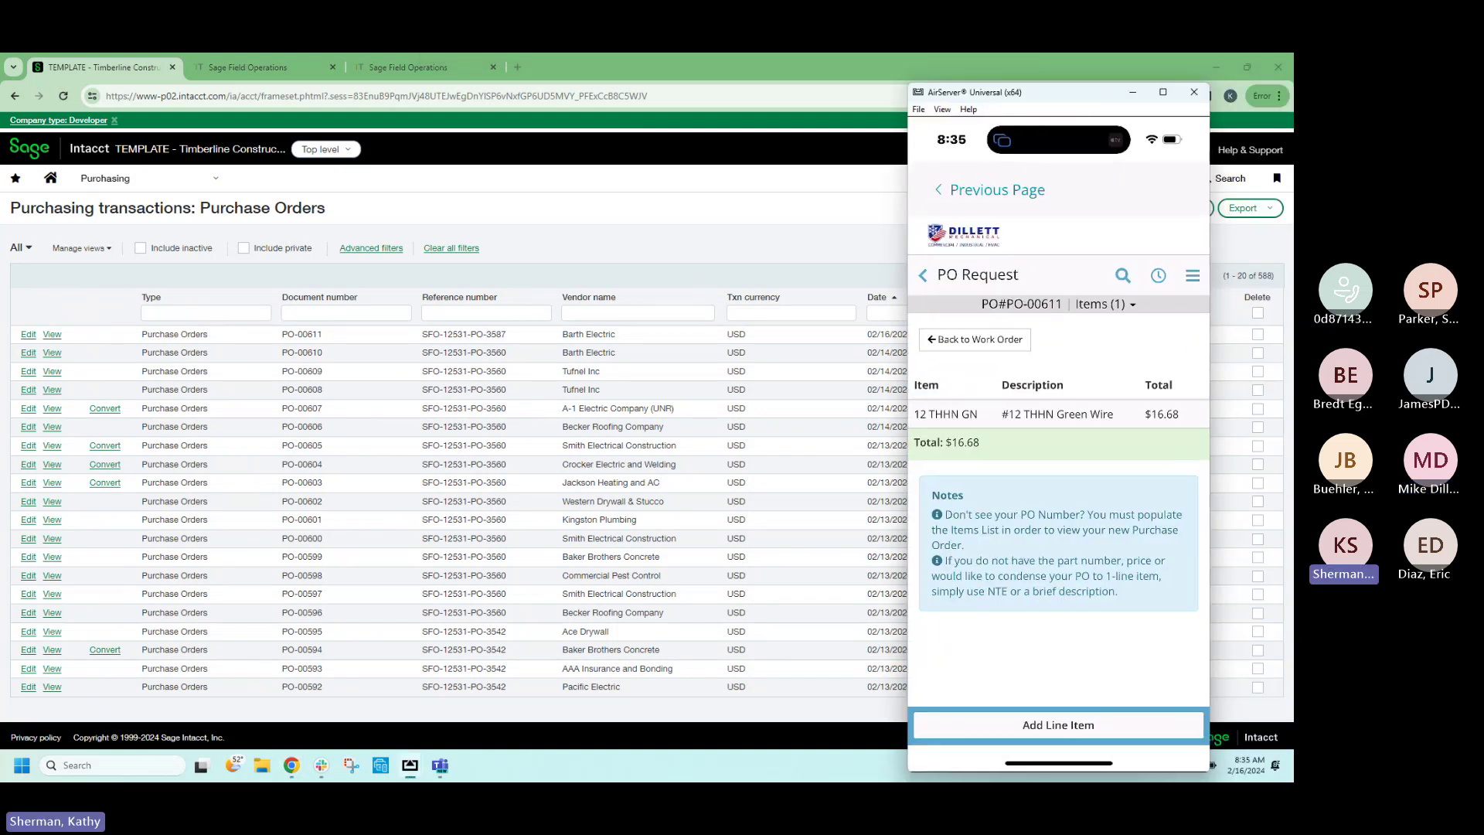
drag(1056, 94, 1293, 93)
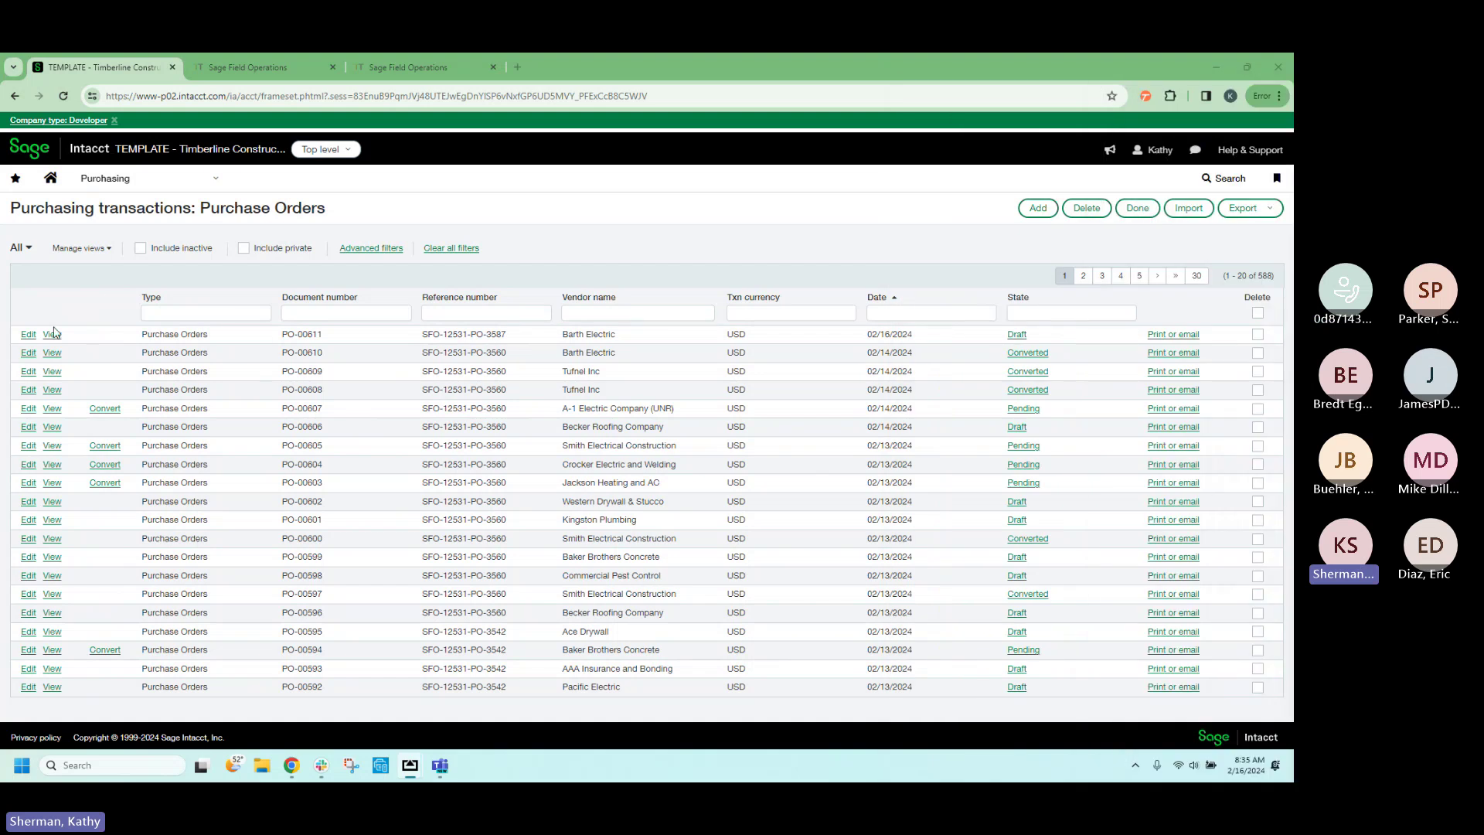
Review the entries of Barth Electric's PO-00611 and post it, moving it from Draft to Pending.
click(27, 336)
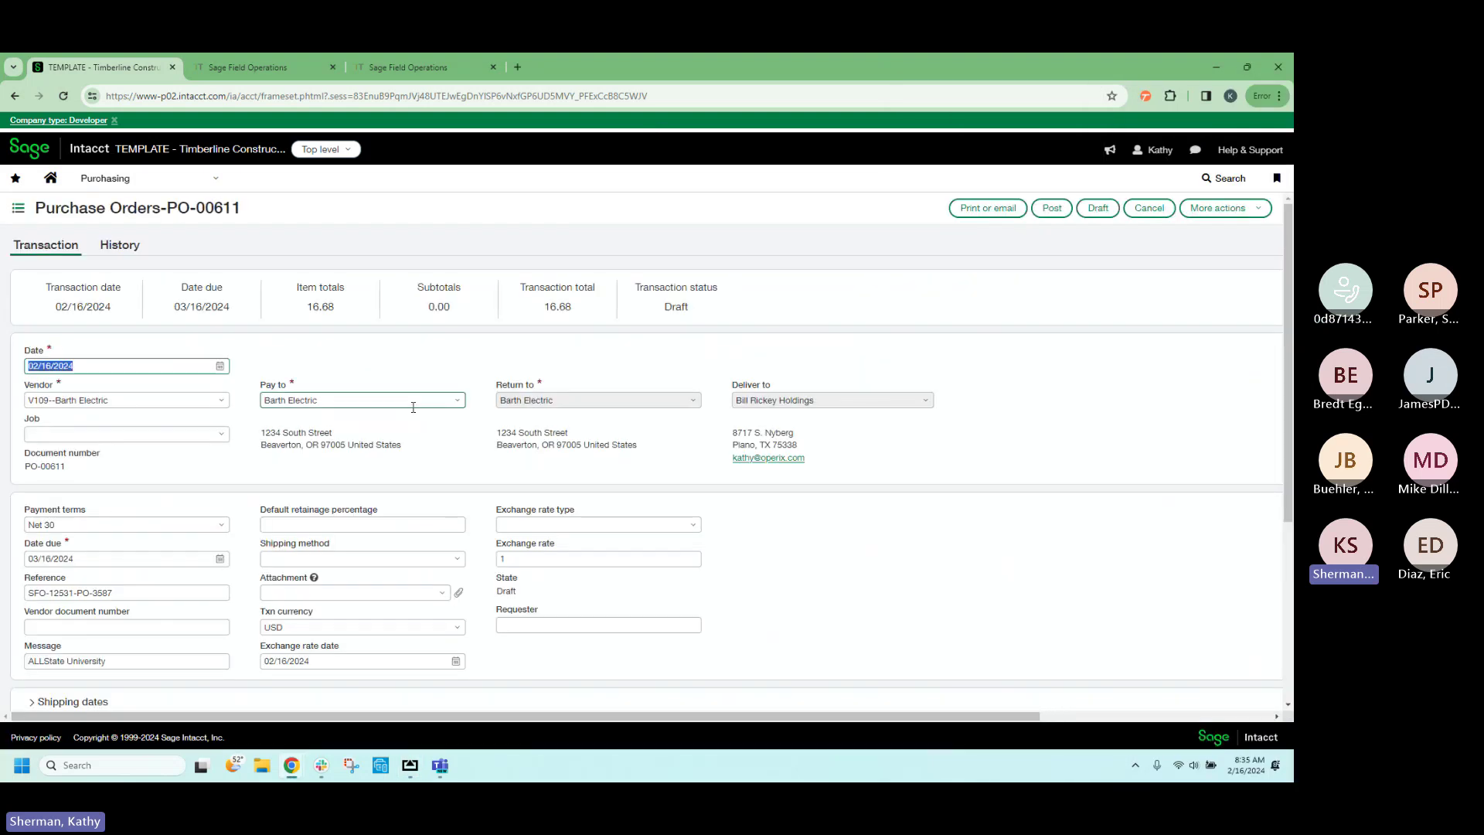
scroll(570, 387, down, 2)
scroll(570, 410, down, 2)
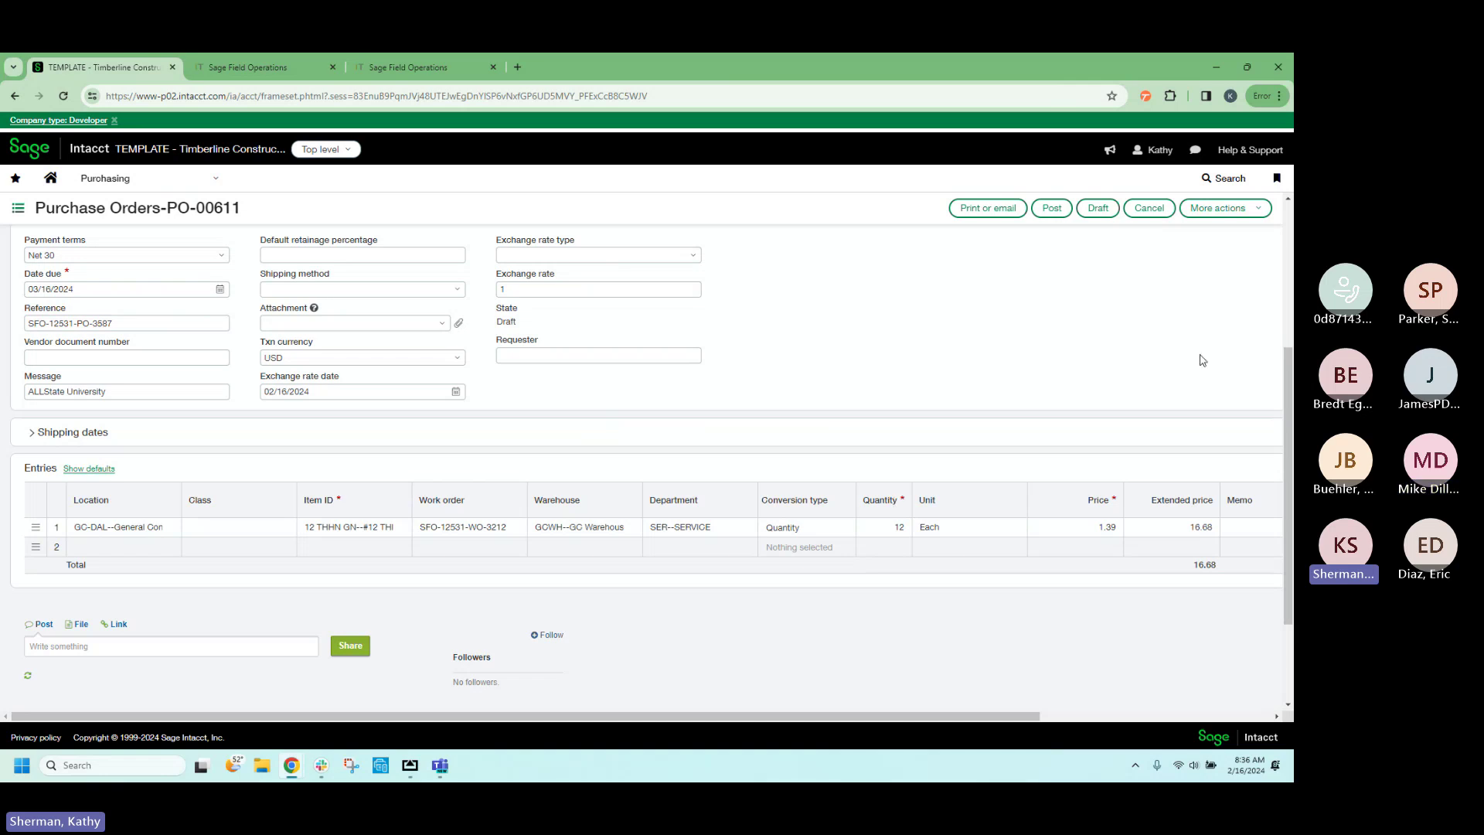
click(1052, 208)
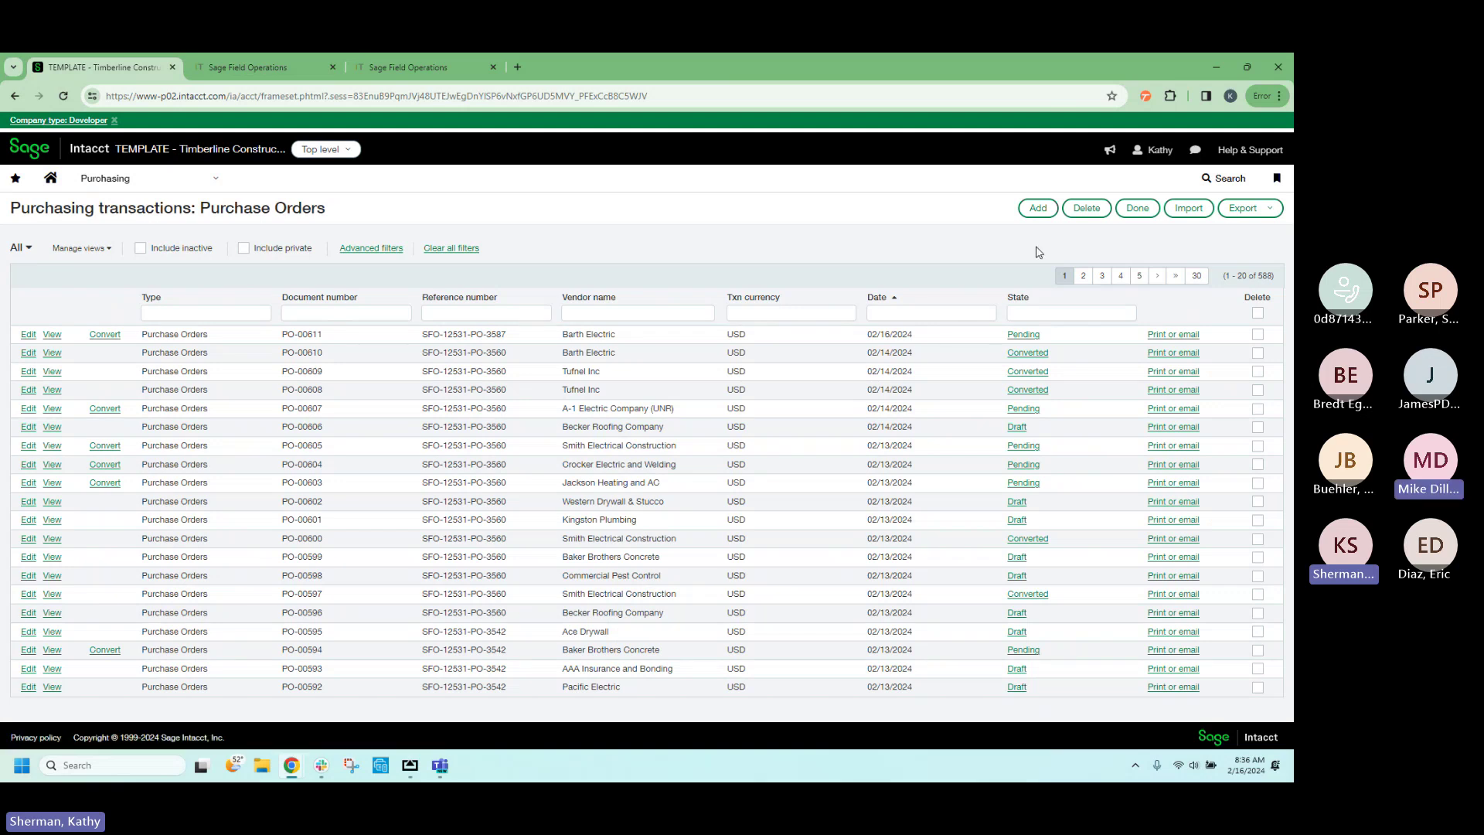
click(104, 335)
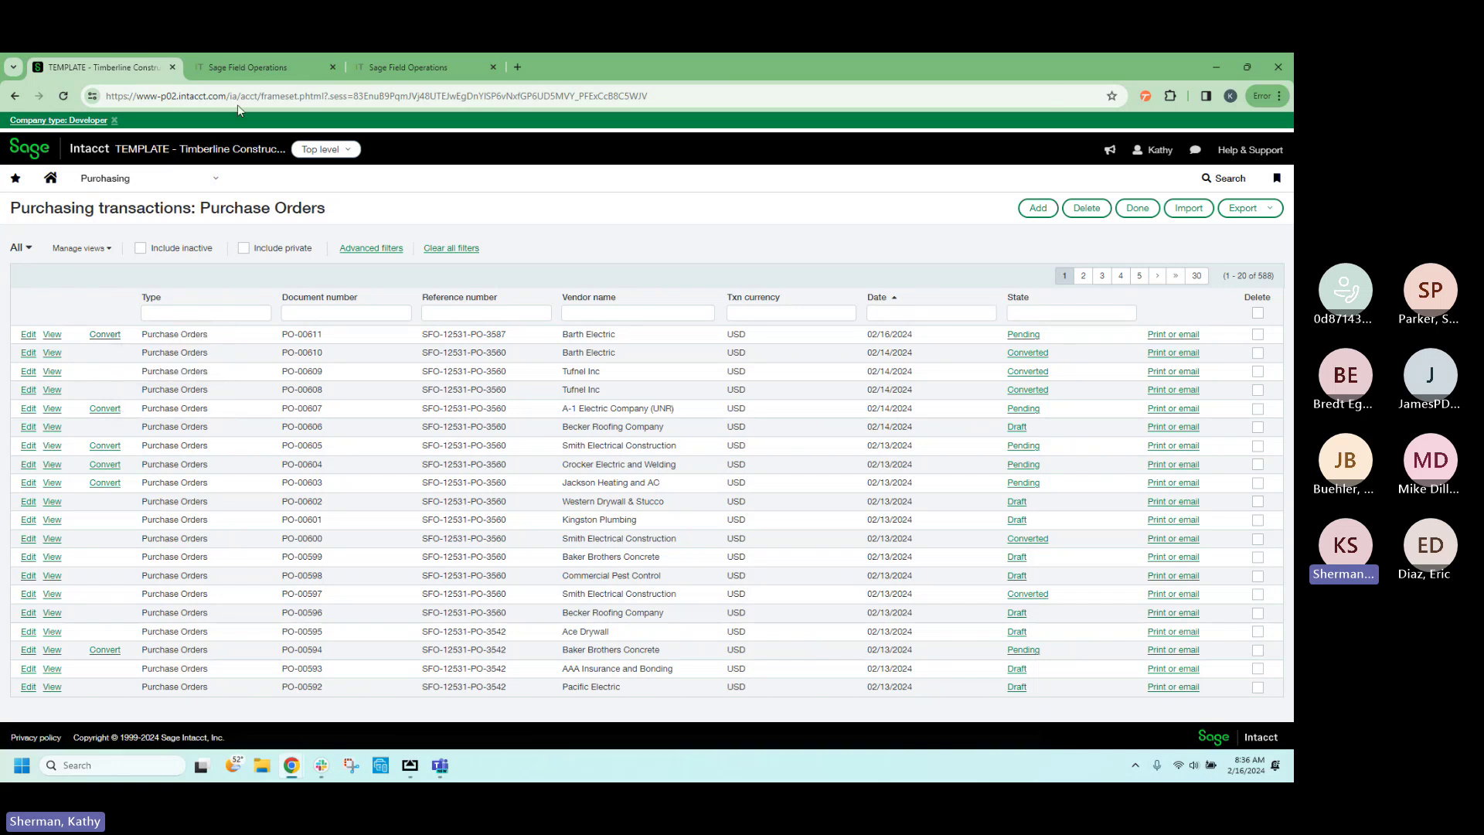
Show Work Order #3212 in the Field Operations tab with the mirrored phone view beside it.
click(255, 73)
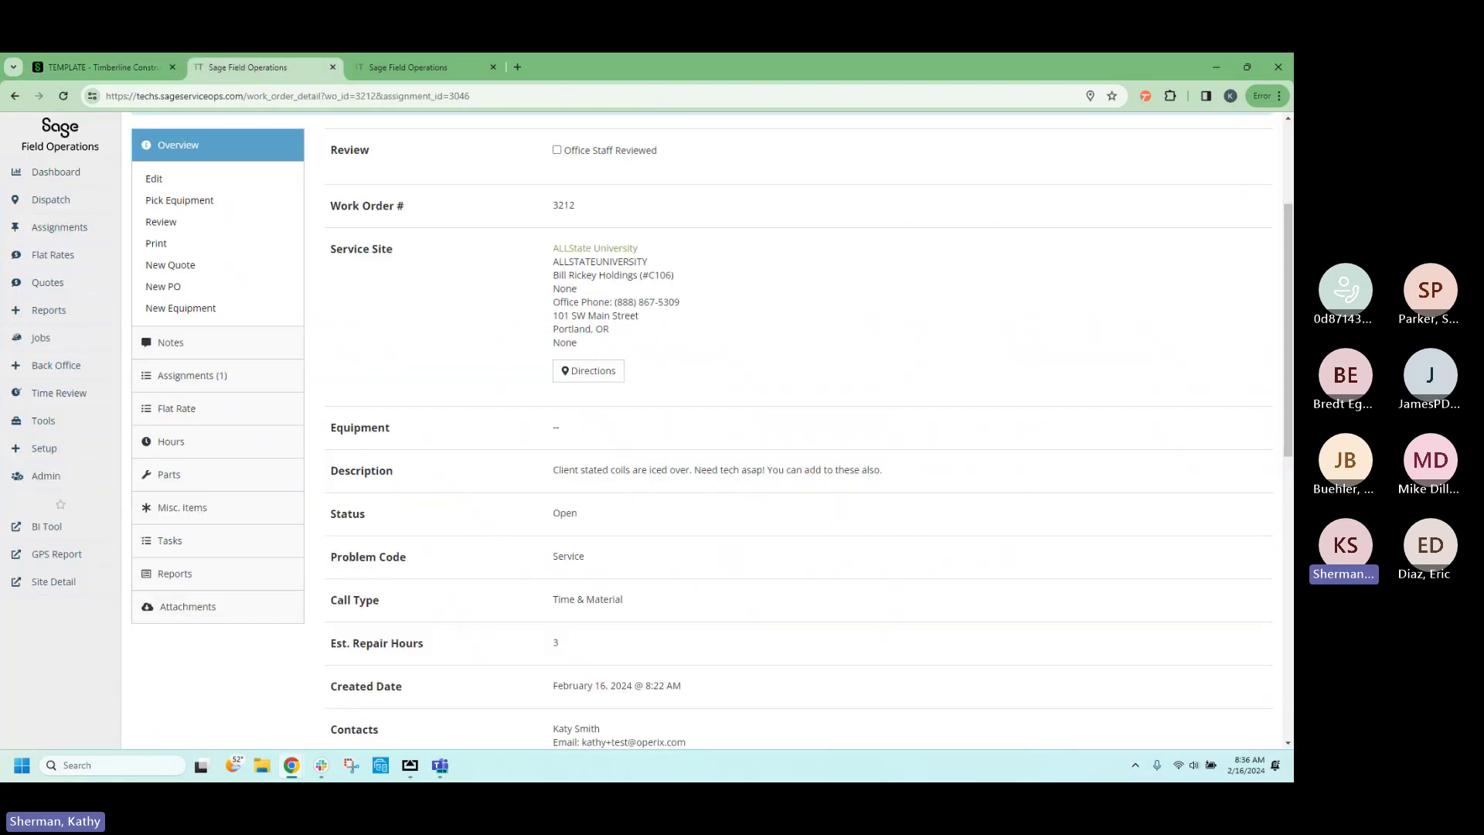
drag(1291, 131, 860, 116)
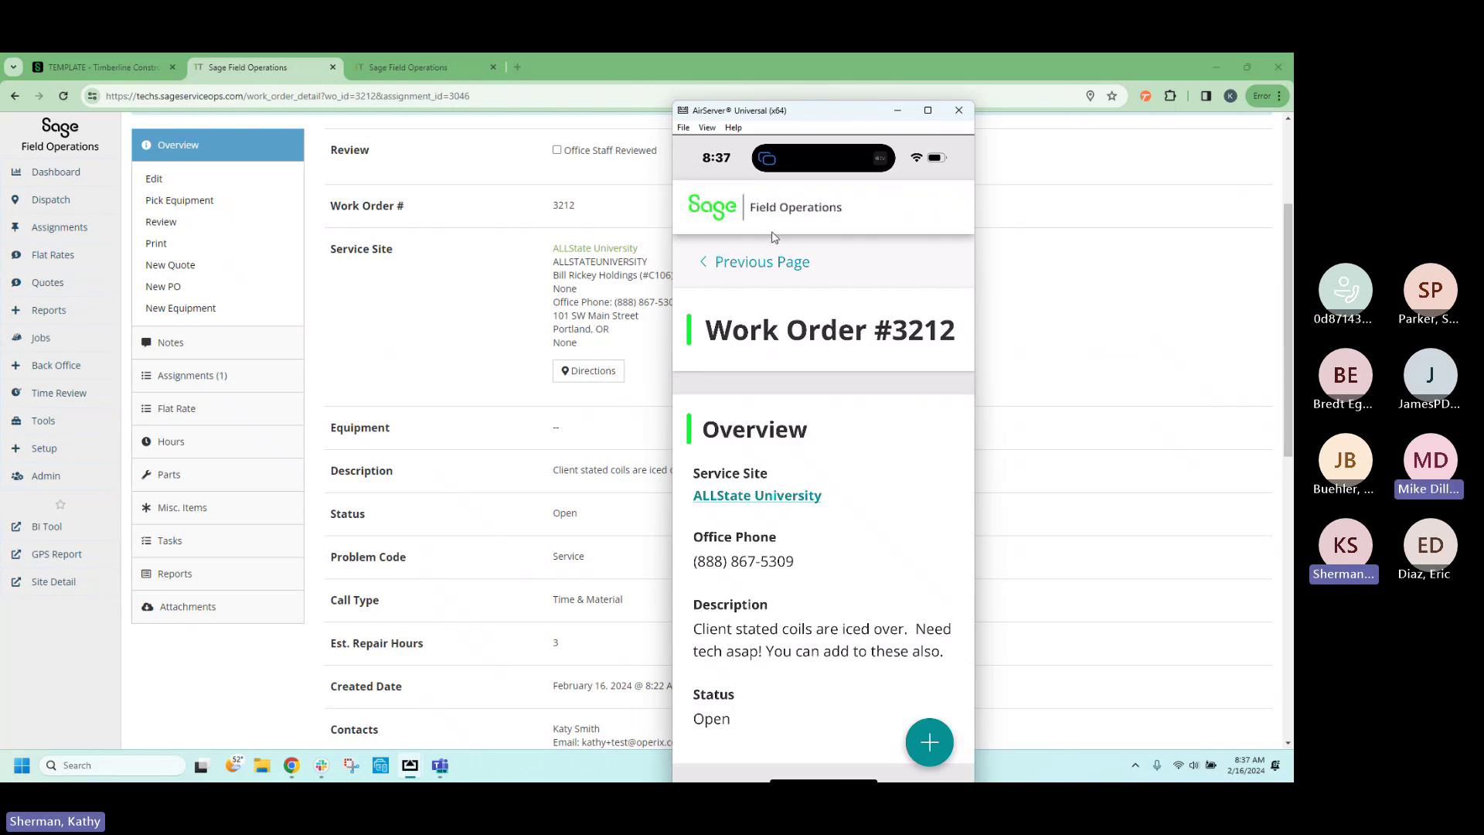
Nudge the mirrored phone window slightly higher to see Work Order #3212's add-actions.
drag(840, 116, 842, 91)
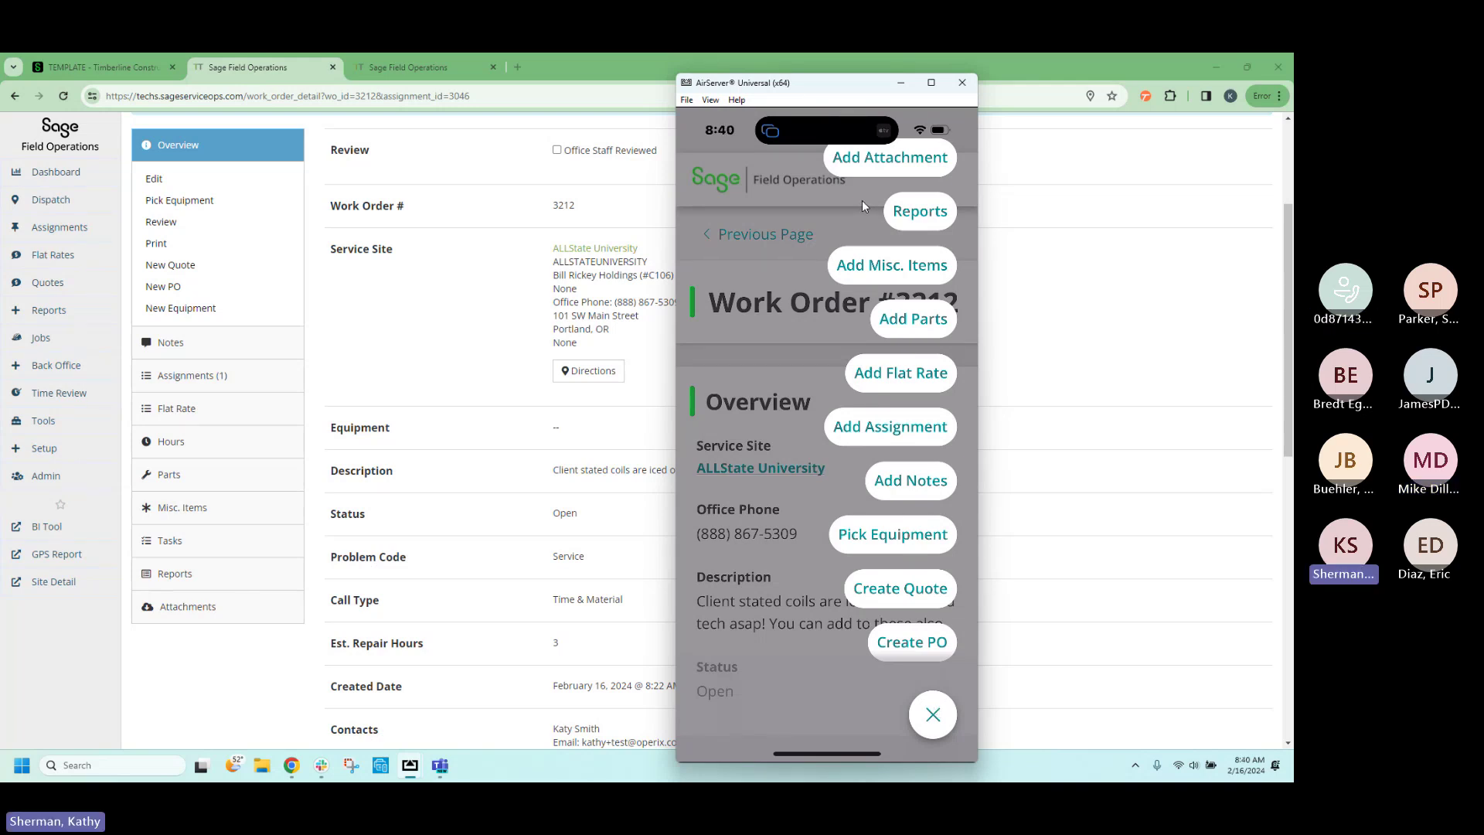
Add the 'Before Job' attachment on the phone, then move the phone mirror off screen.
click(908, 170)
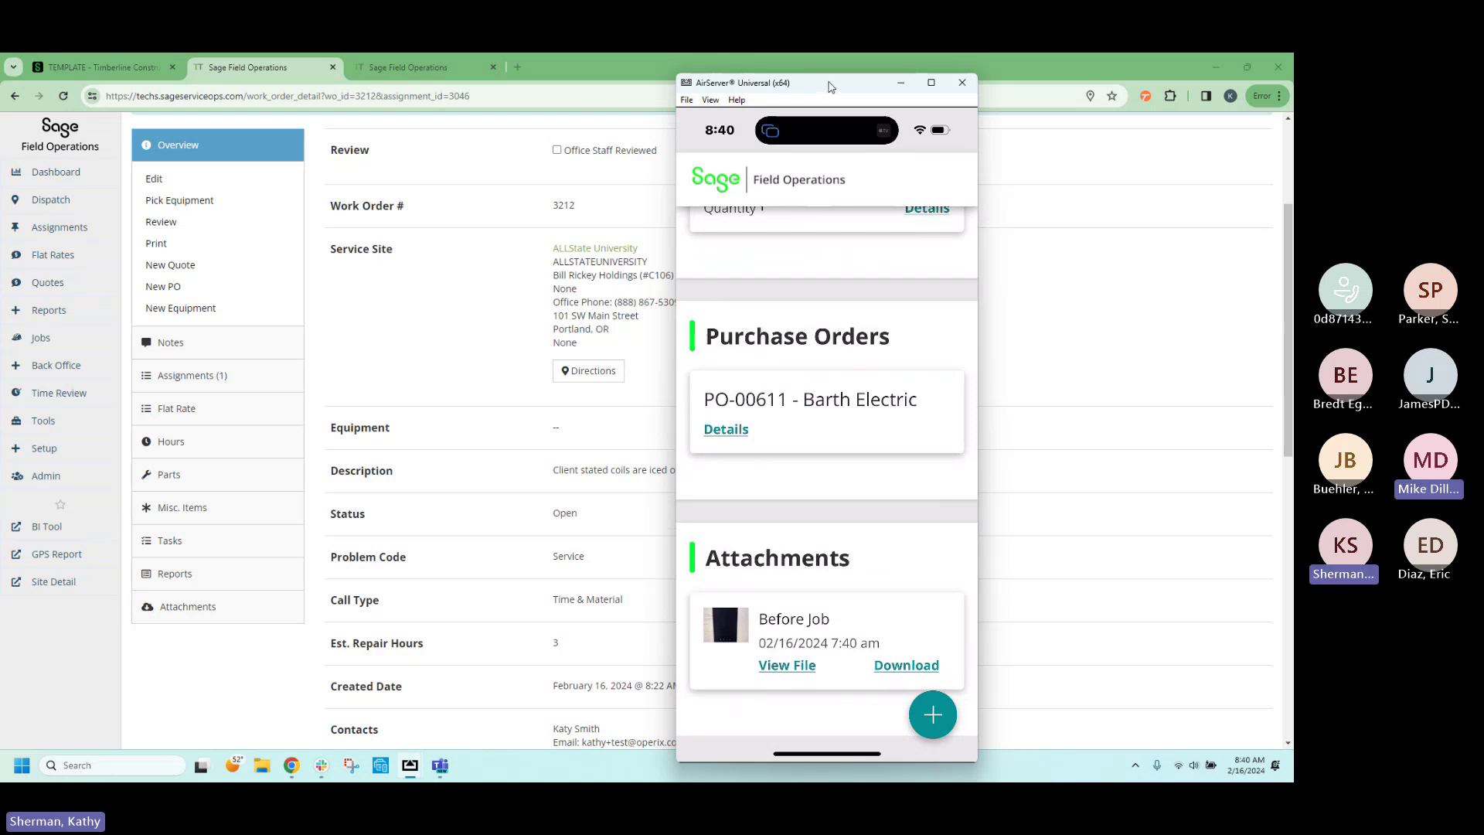
drag(830, 87, 1292, 108)
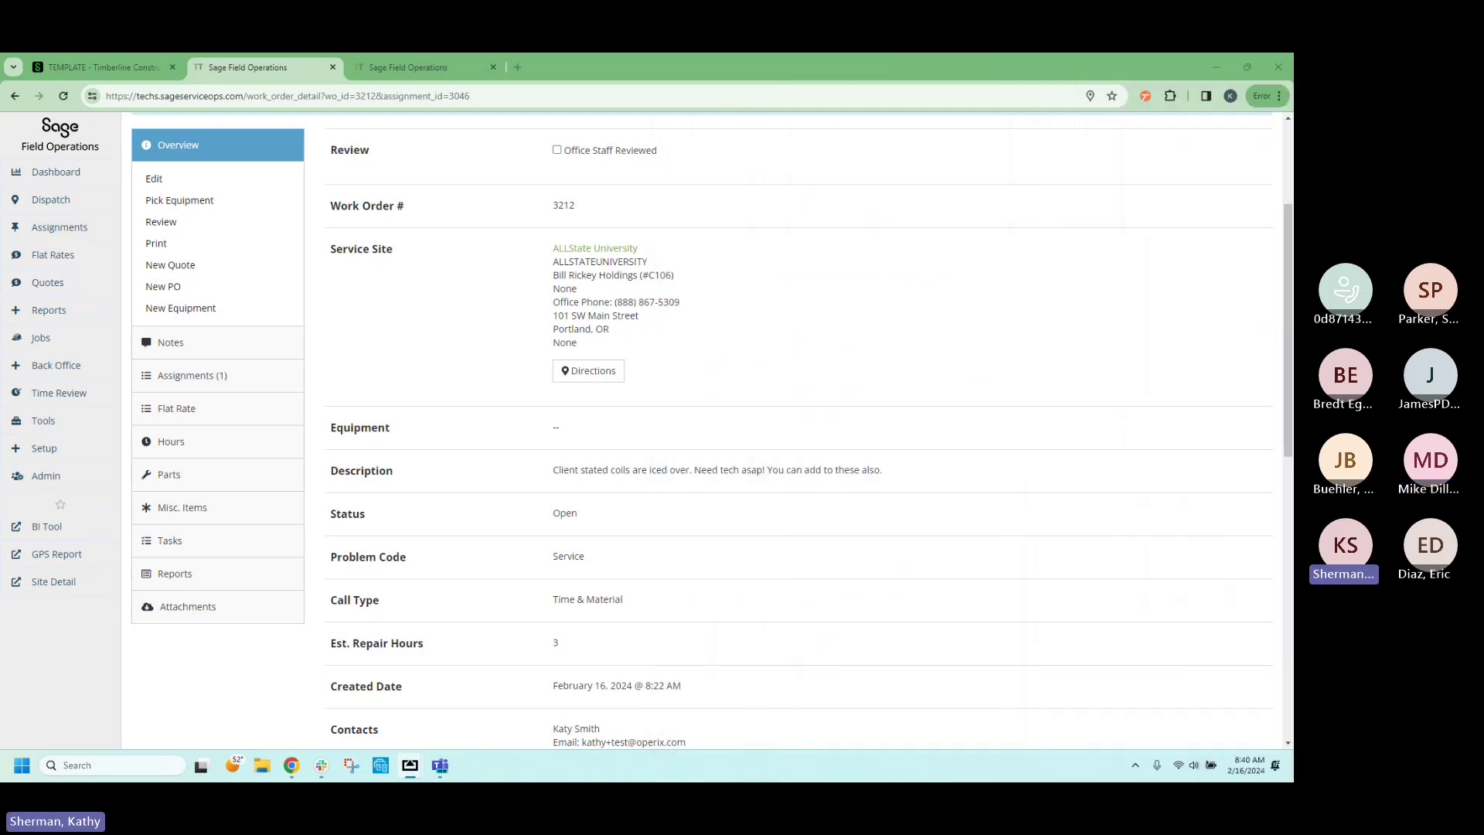
Reload work order 3212, check its attachments and parts, and expand the Work Performed note.
click(64, 95)
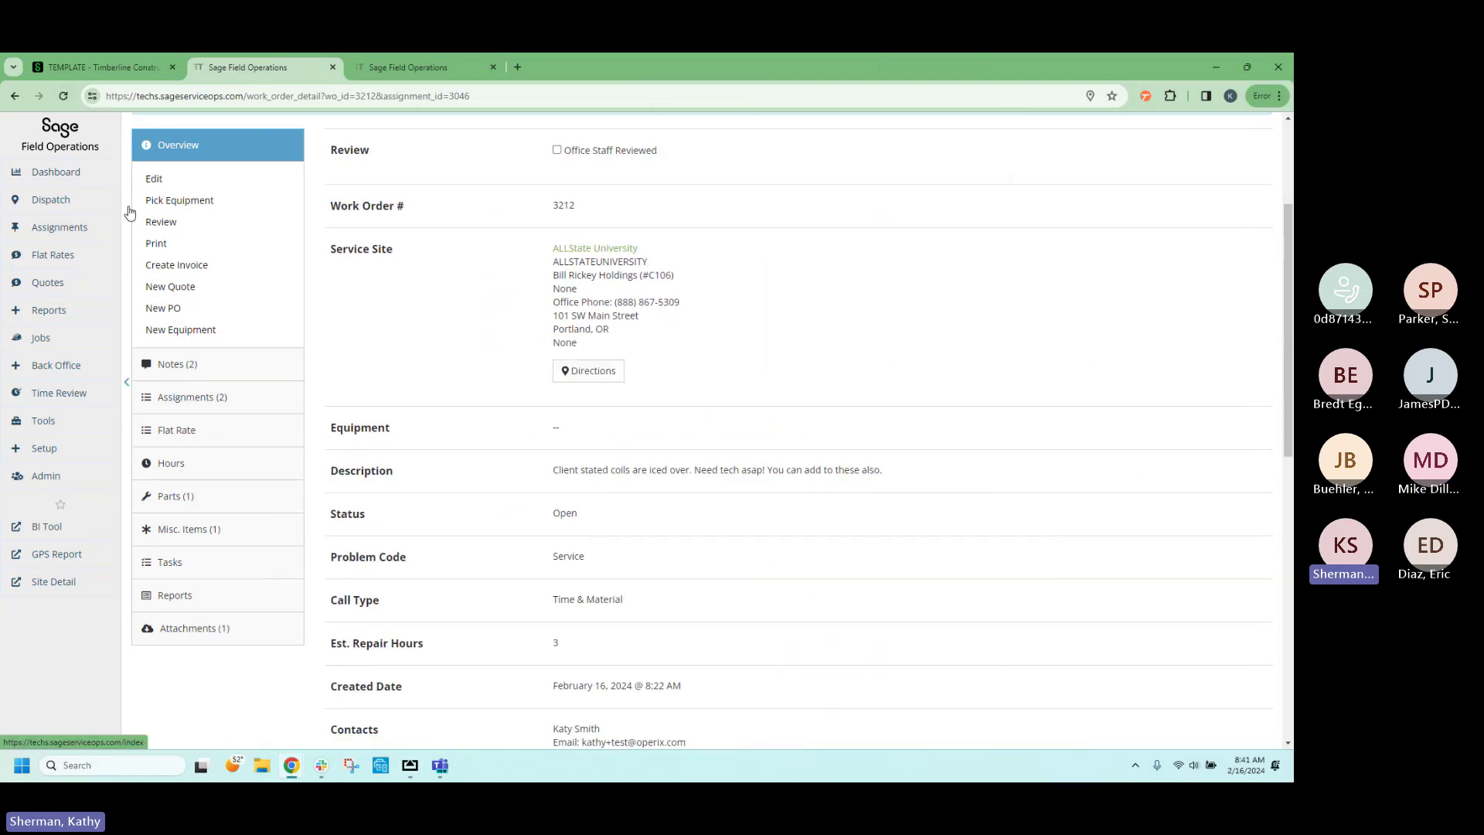
click(197, 630)
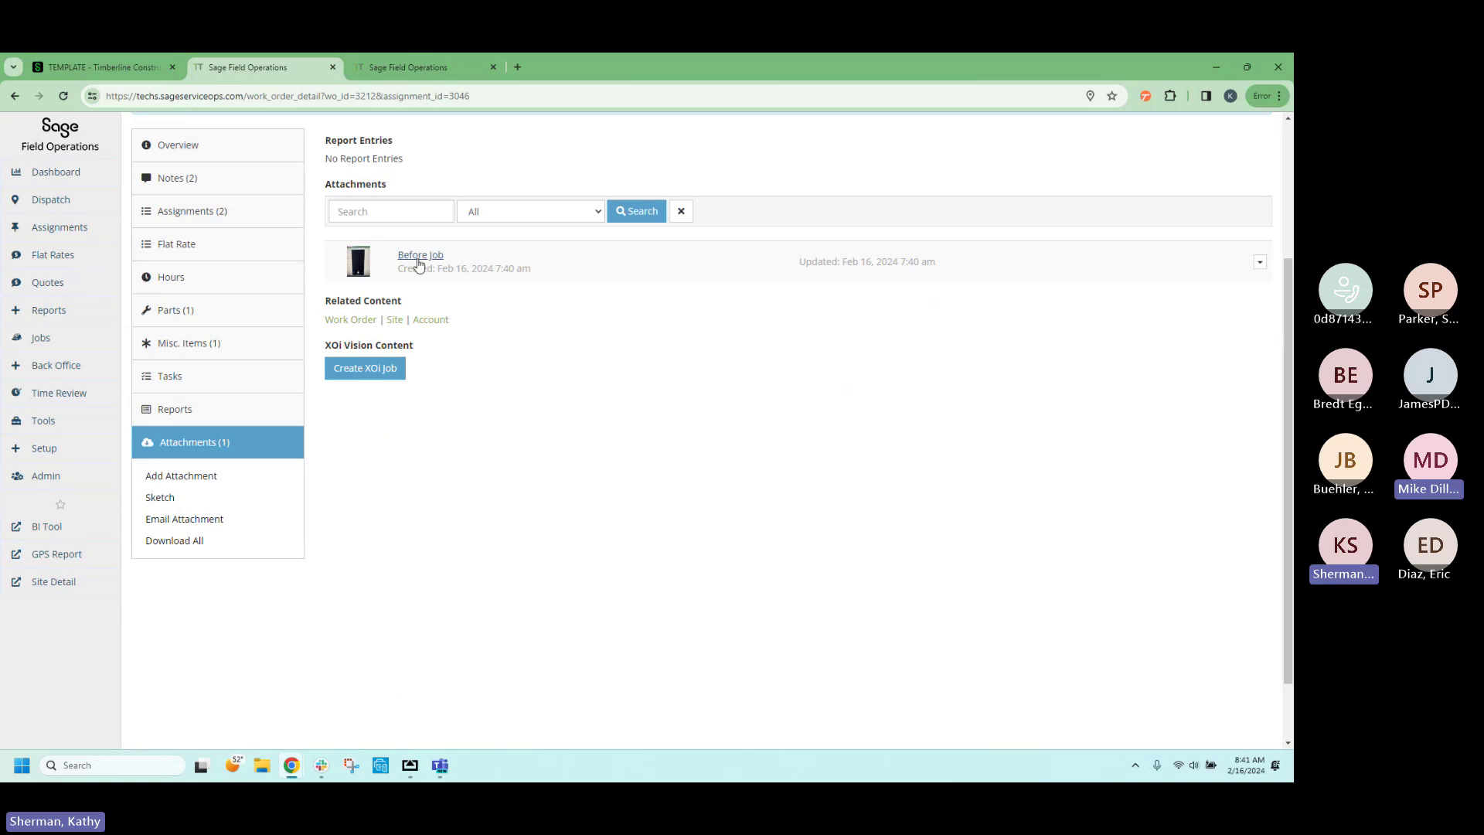
click(179, 313)
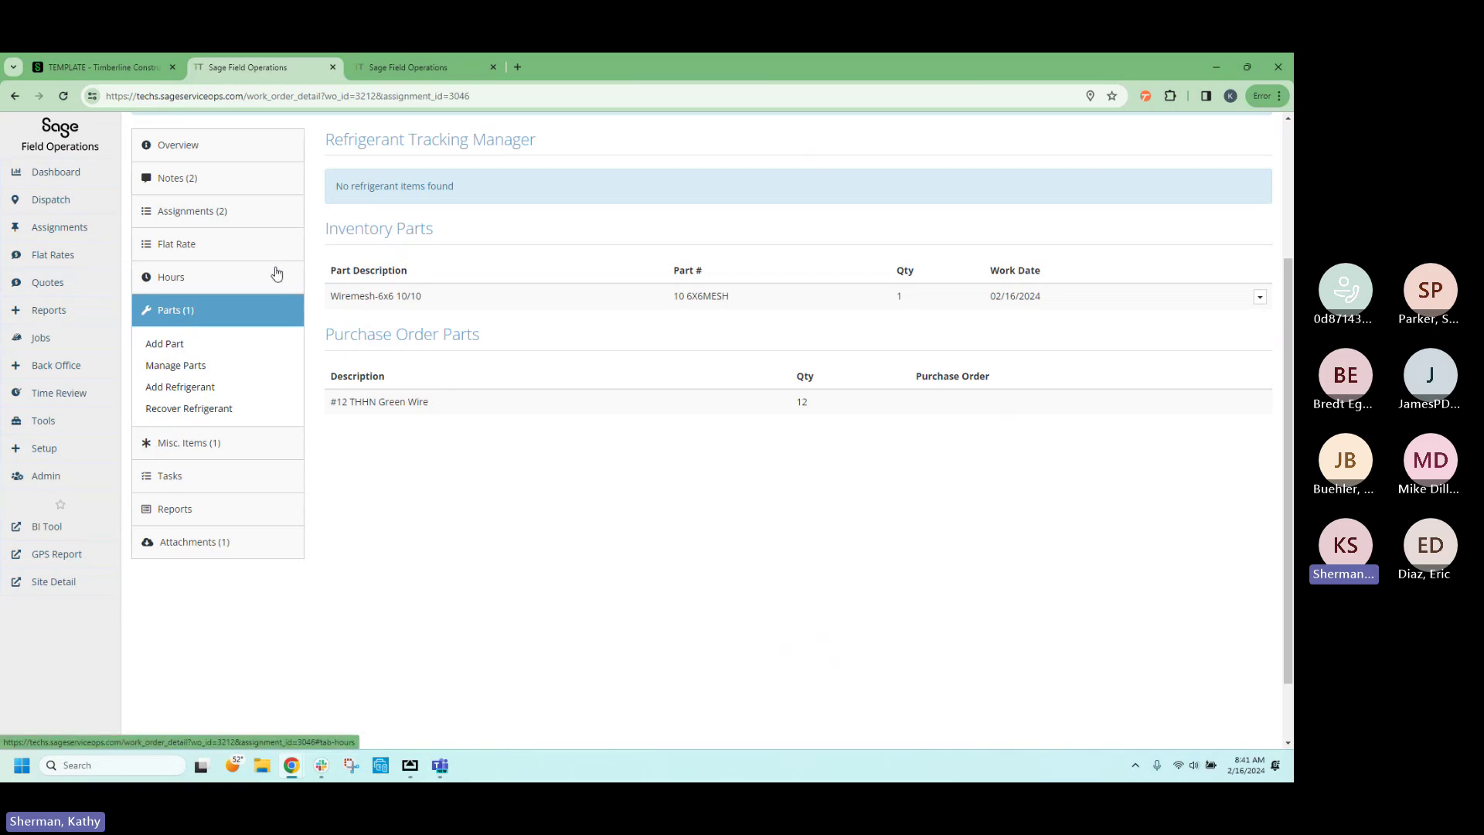
click(199, 180)
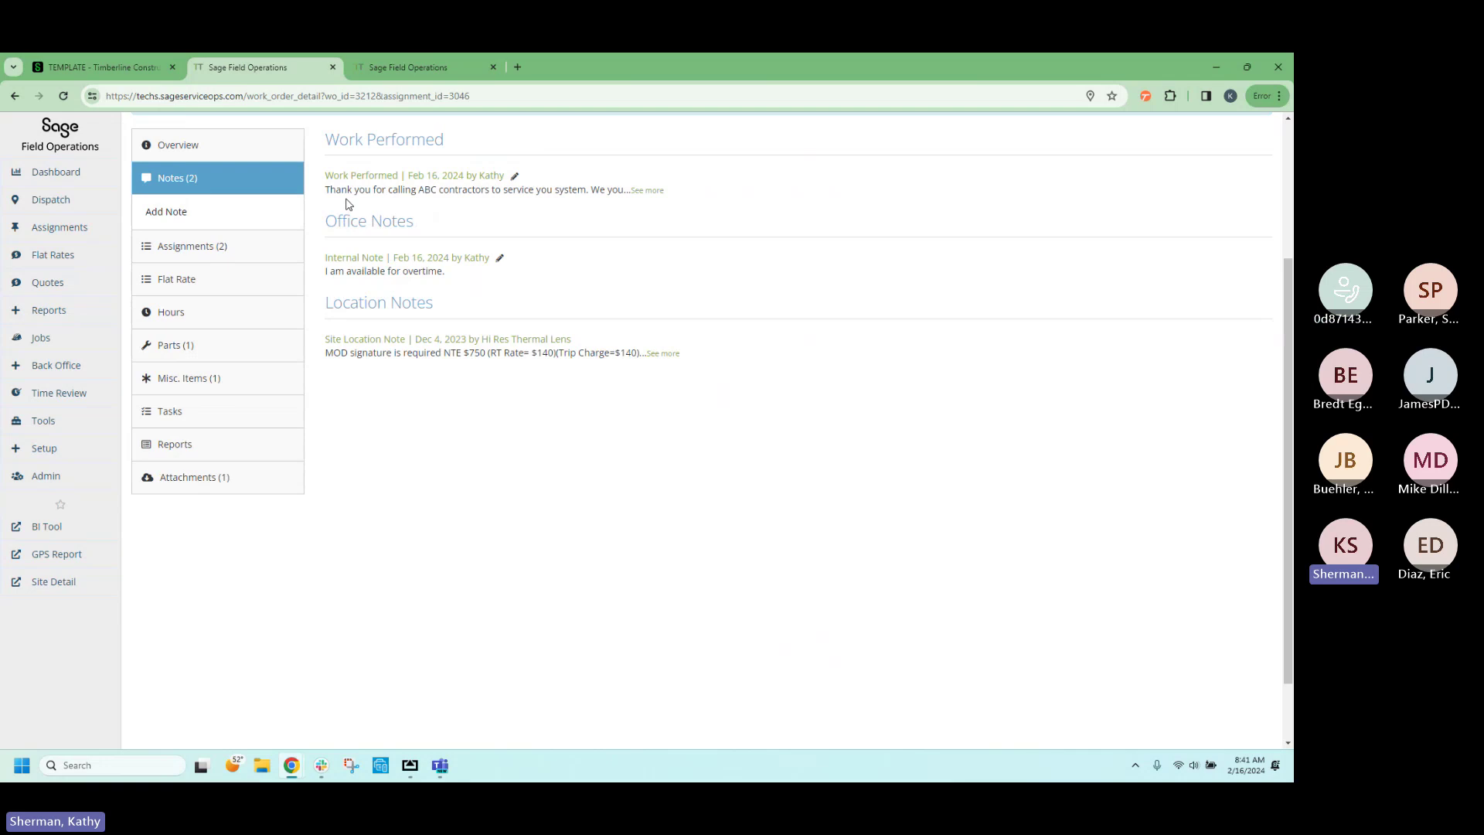
click(654, 192)
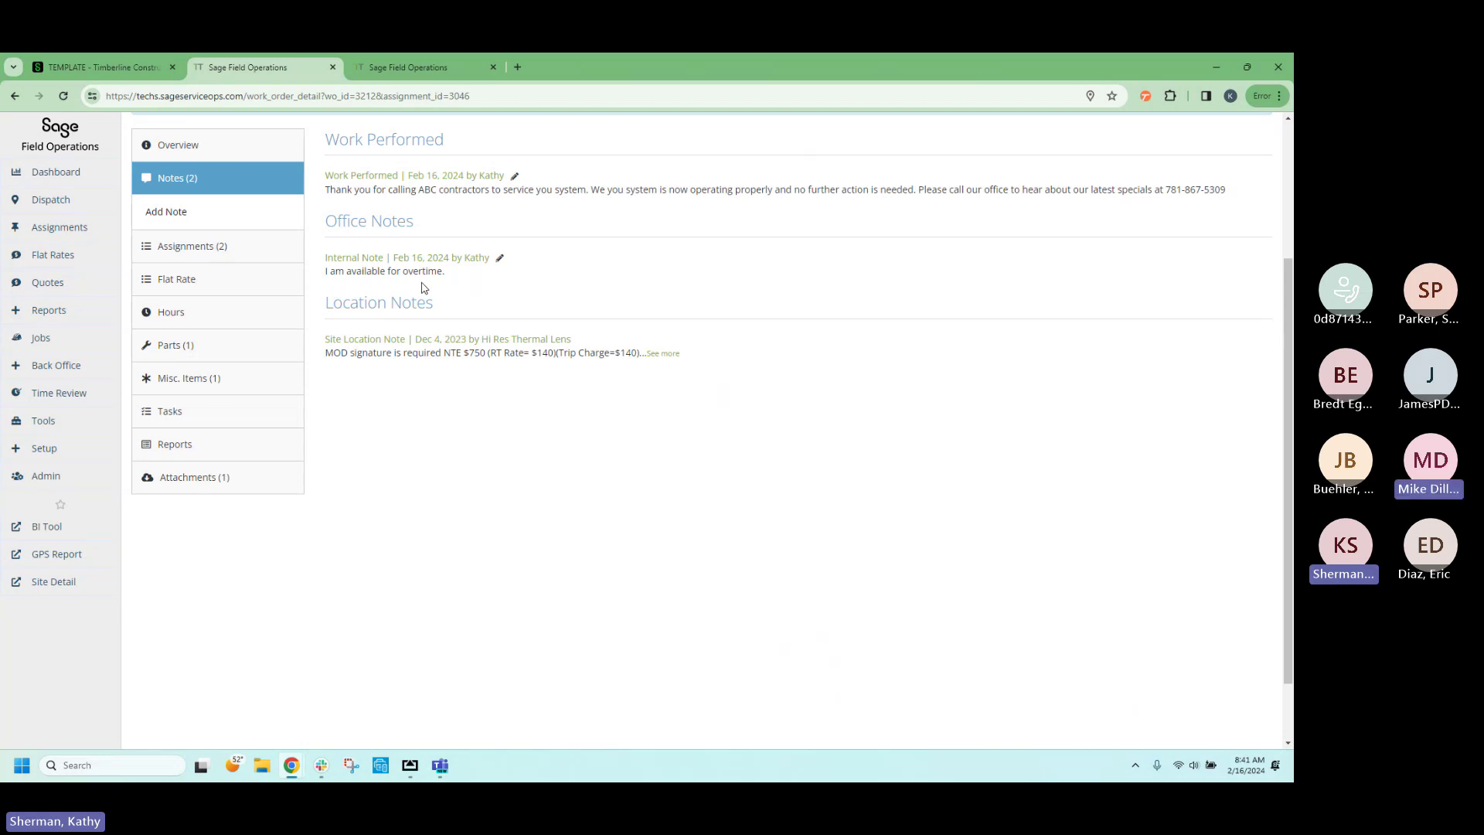
Return to the #3212 Overview details and place the mirrored phone's reports list over the browser.
click(177, 154)
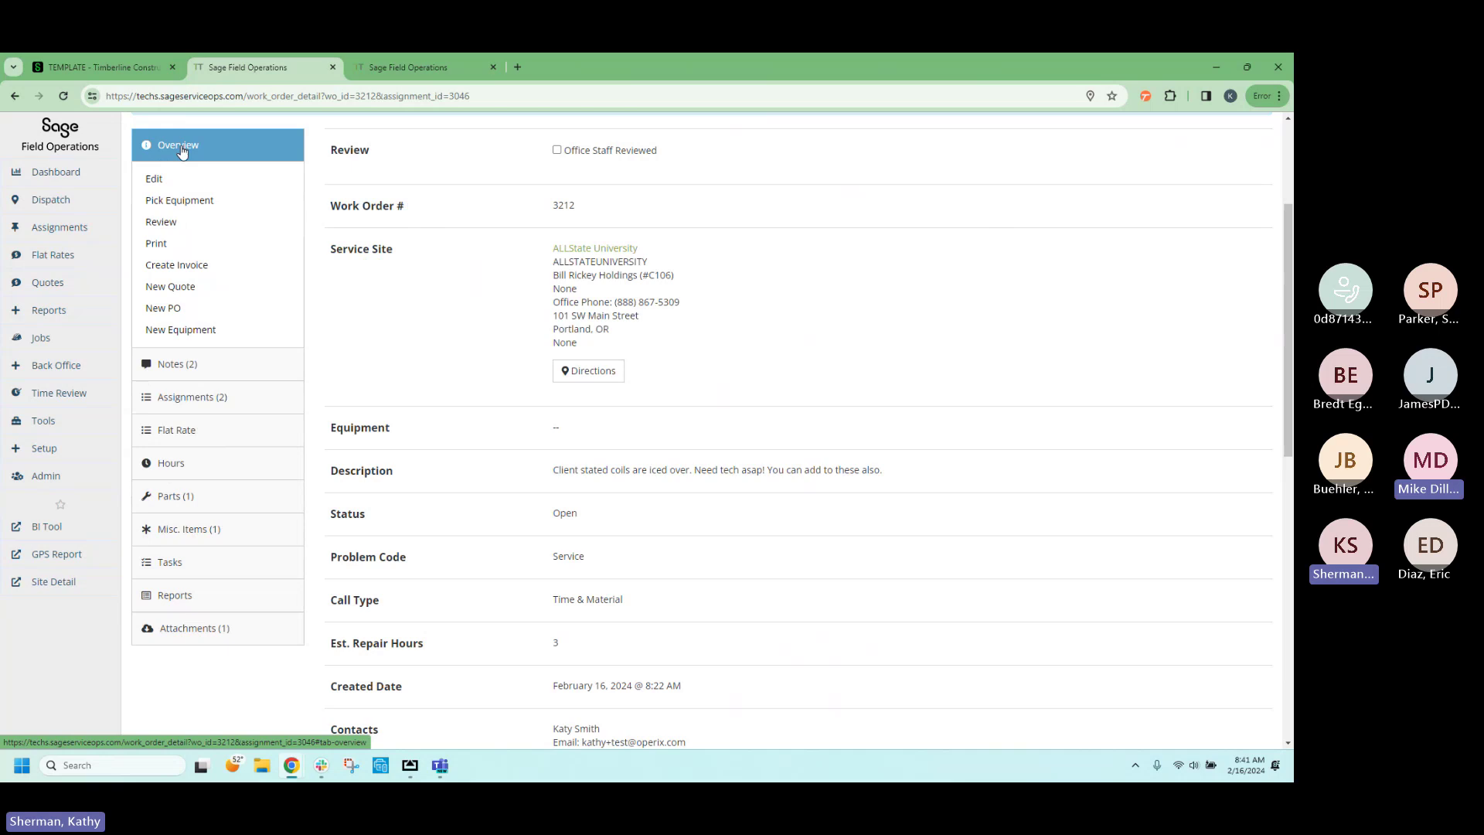
scroll(258, 291, down, 1)
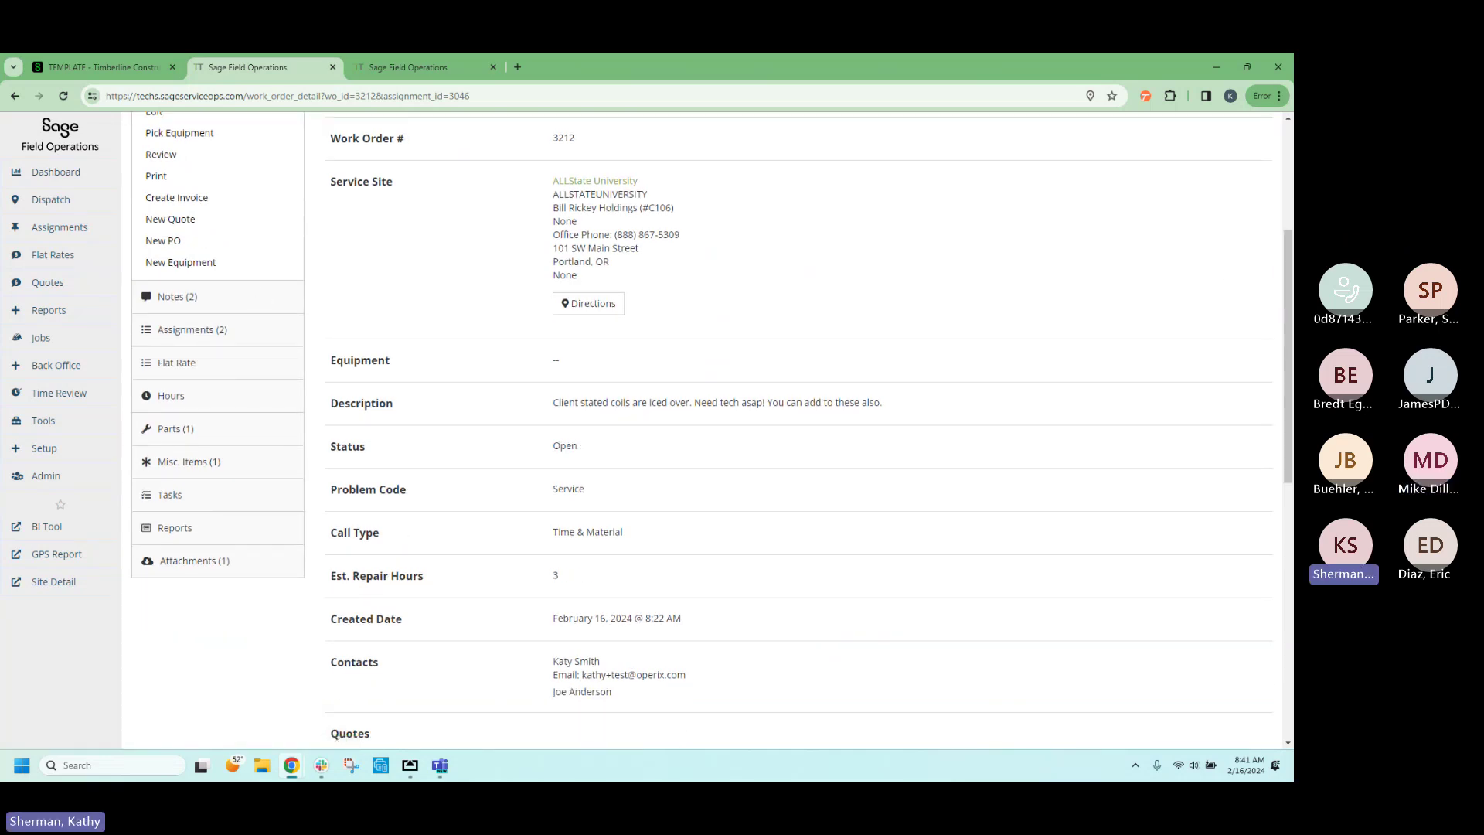
drag(1292, 116, 803, 122)
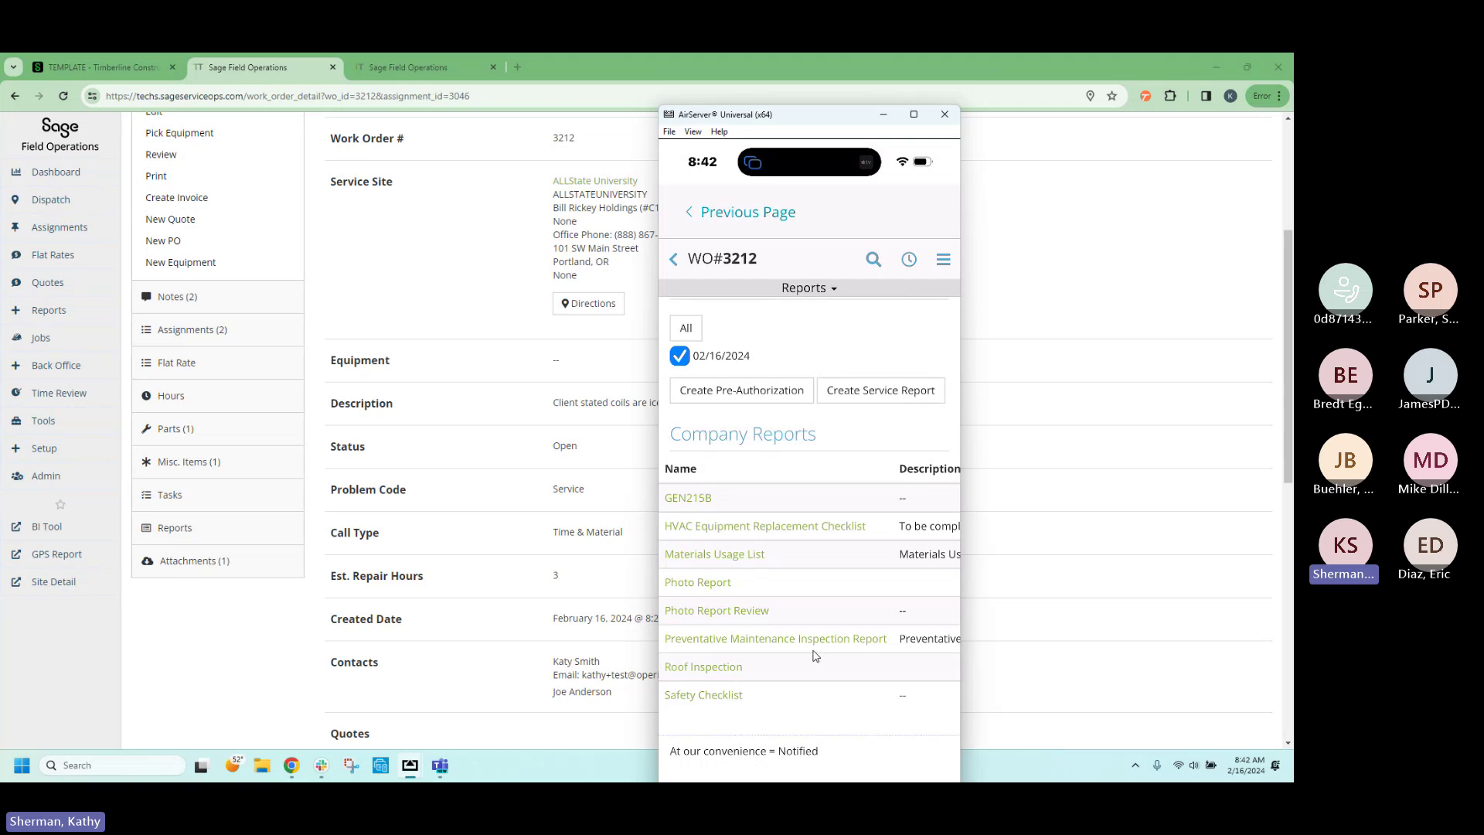
Show the Tools flyout, including Forms, in the Field Operations left navigation.
mouse_move(56, 420)
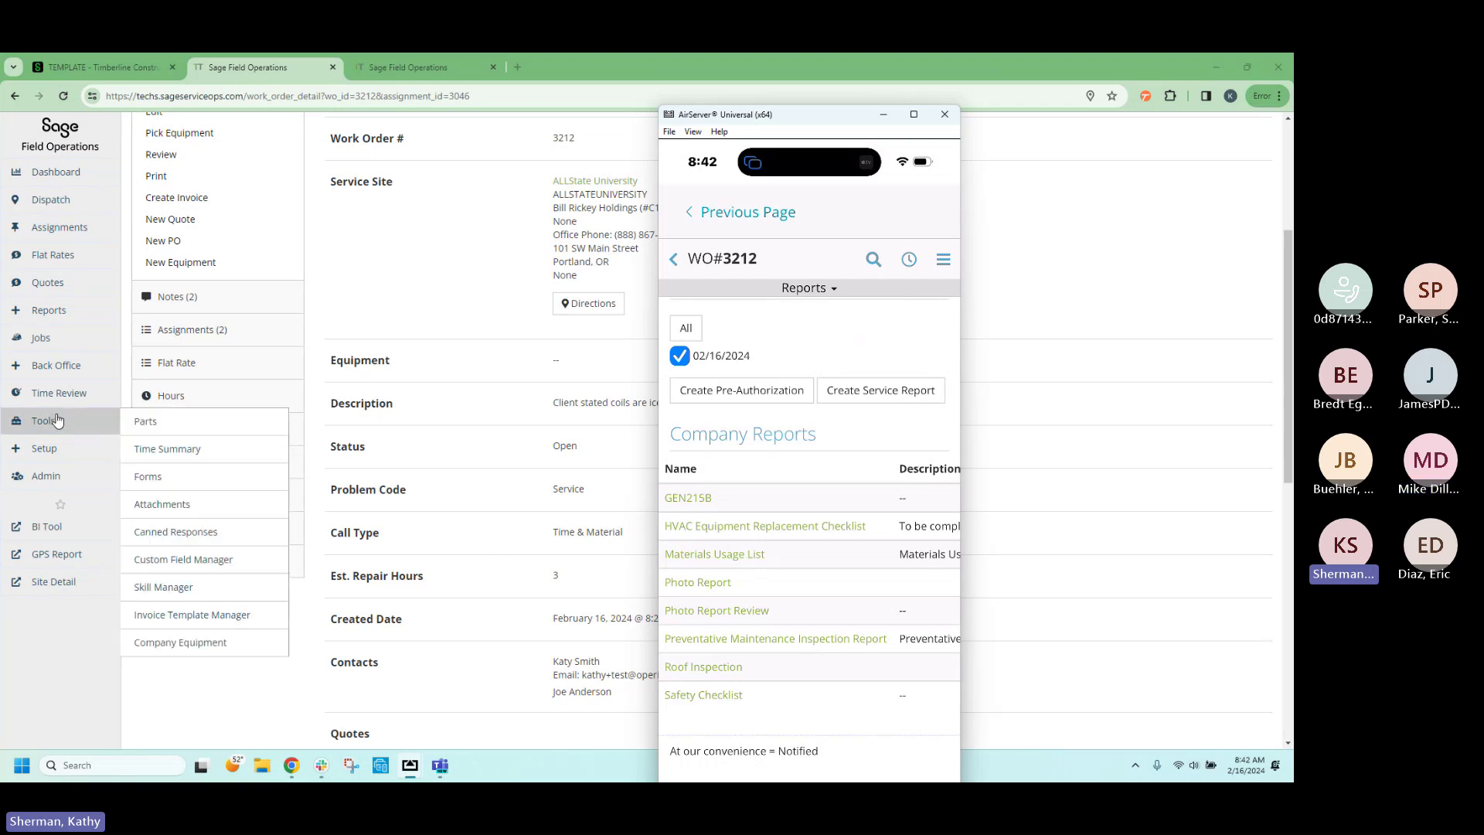
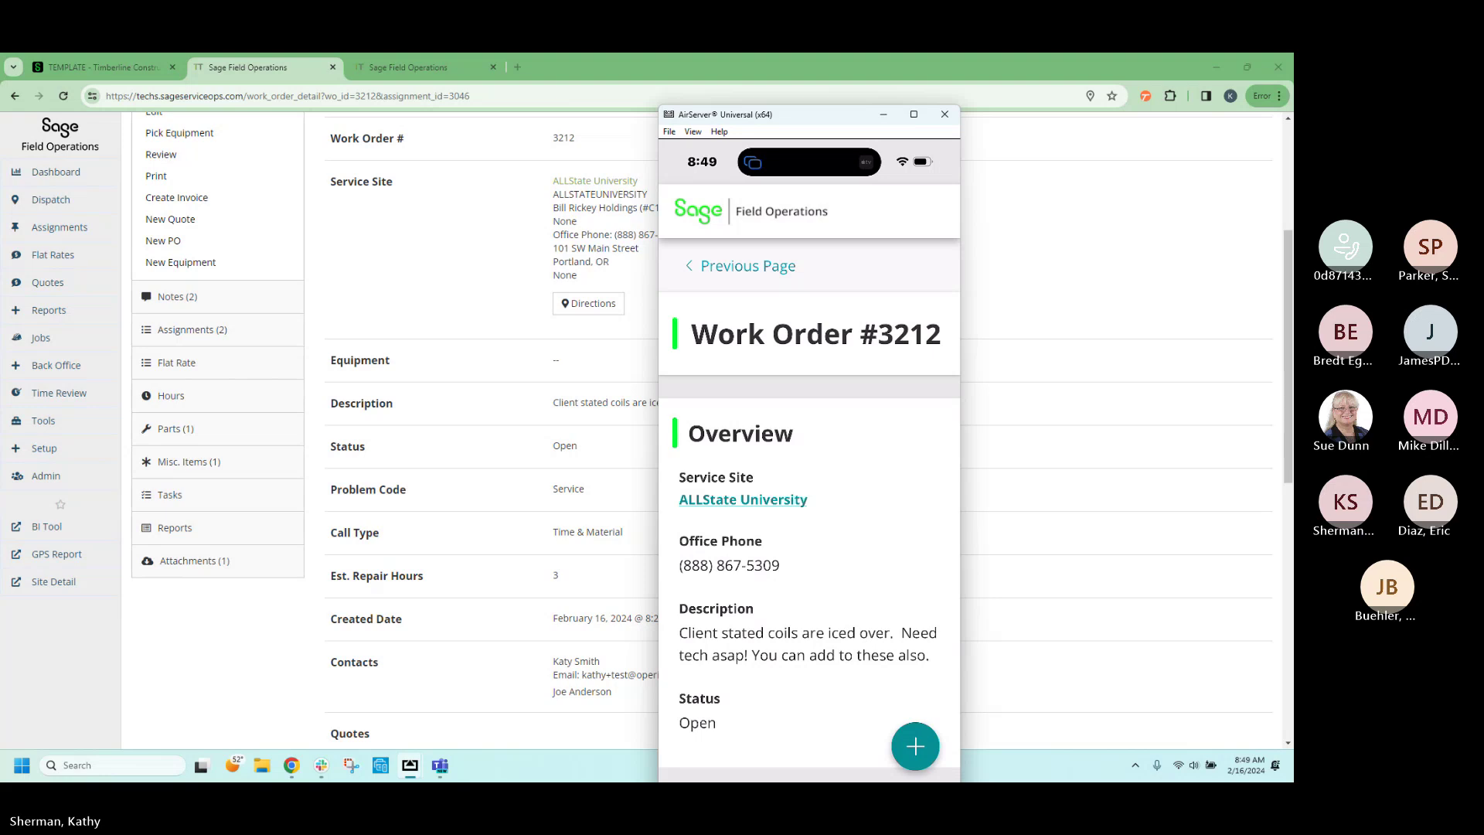
Add an attachment to work order 3212 on the phone app, then move the phone mirror window aside.
click(915, 746)
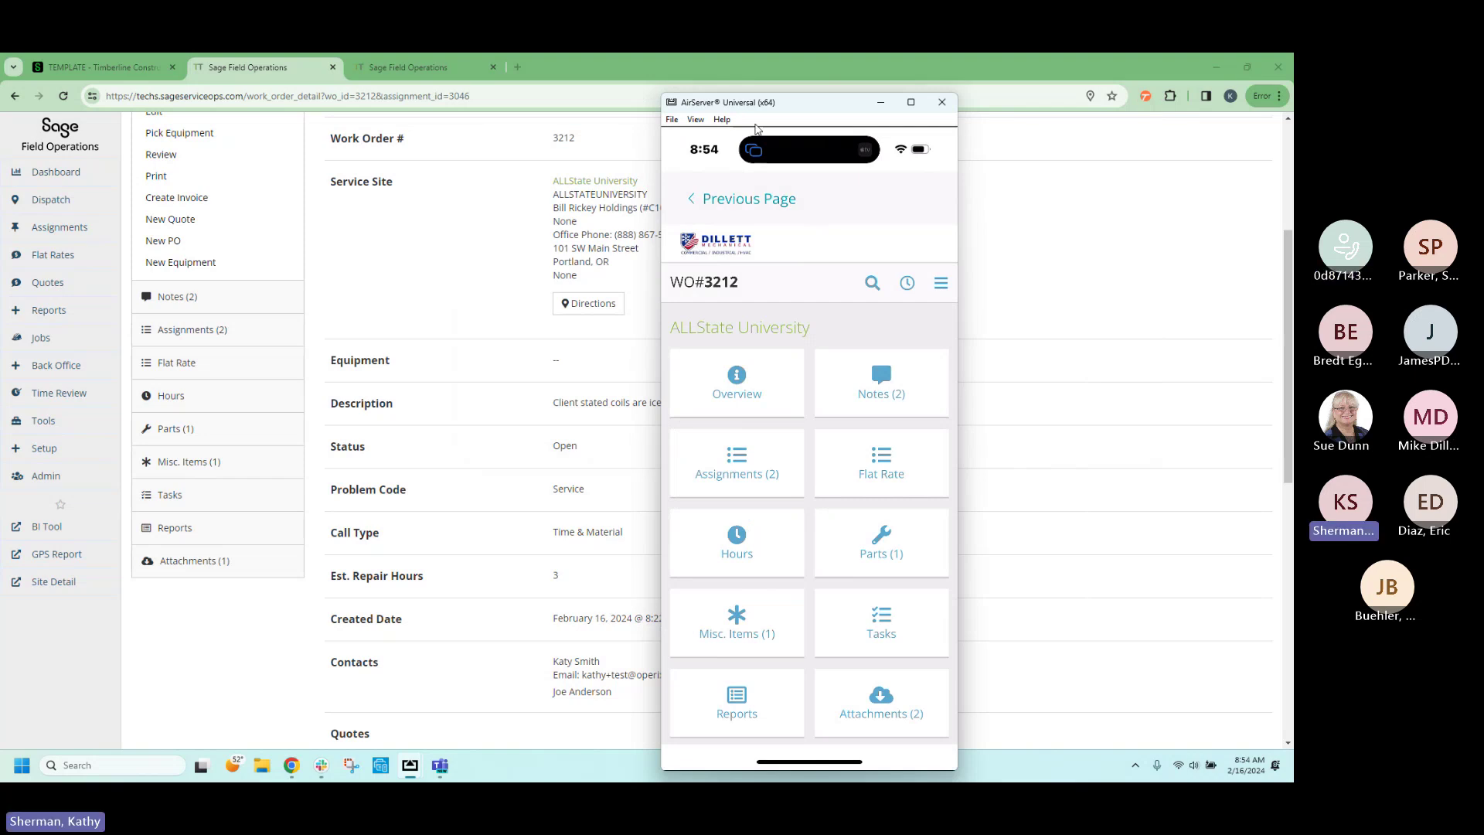
drag(804, 106, 1292, 127)
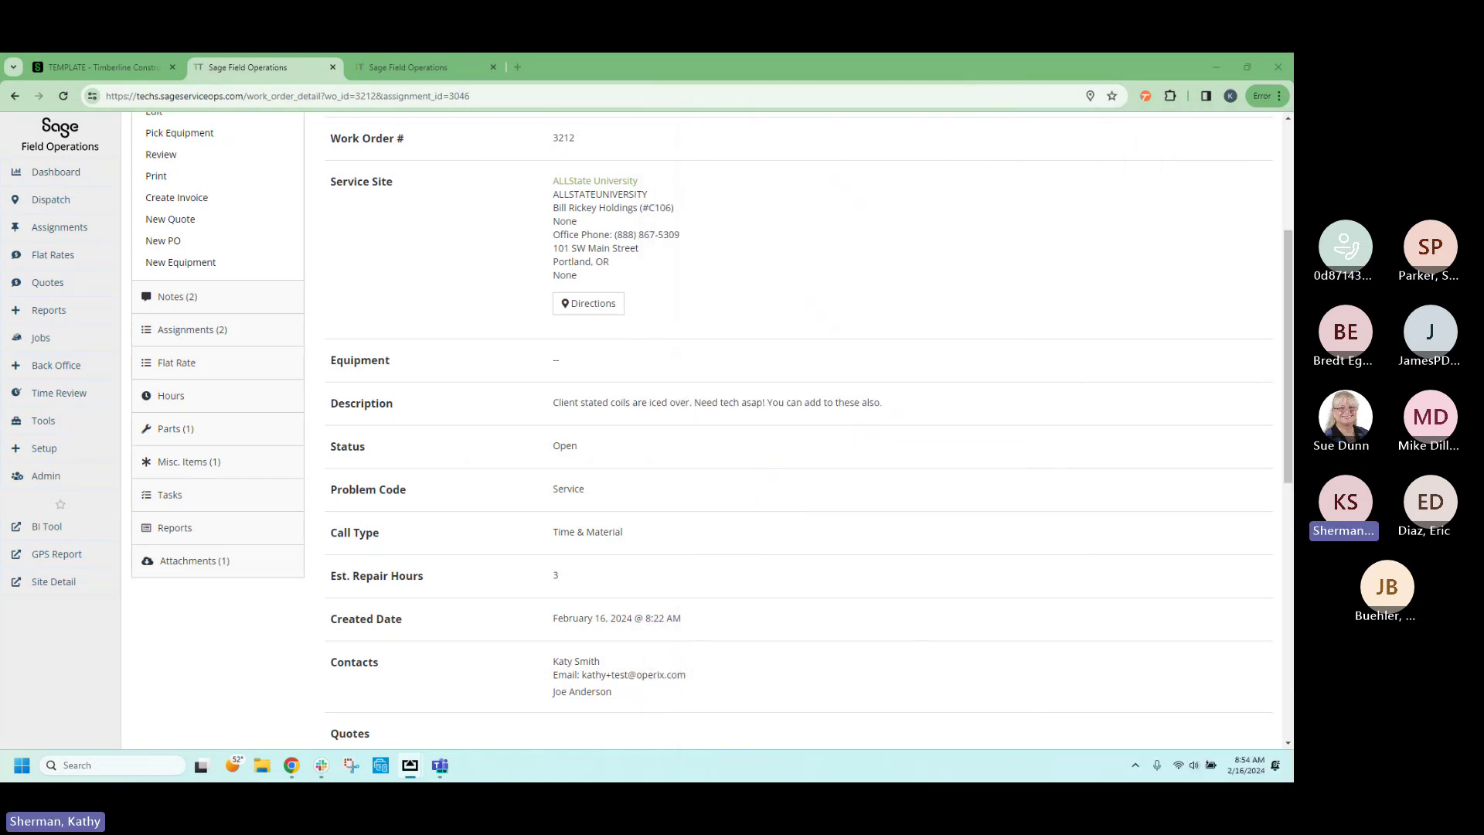
Reload work order 3212 and view the 3212 - Service Report PDF from its Attachments tab.
click(63, 96)
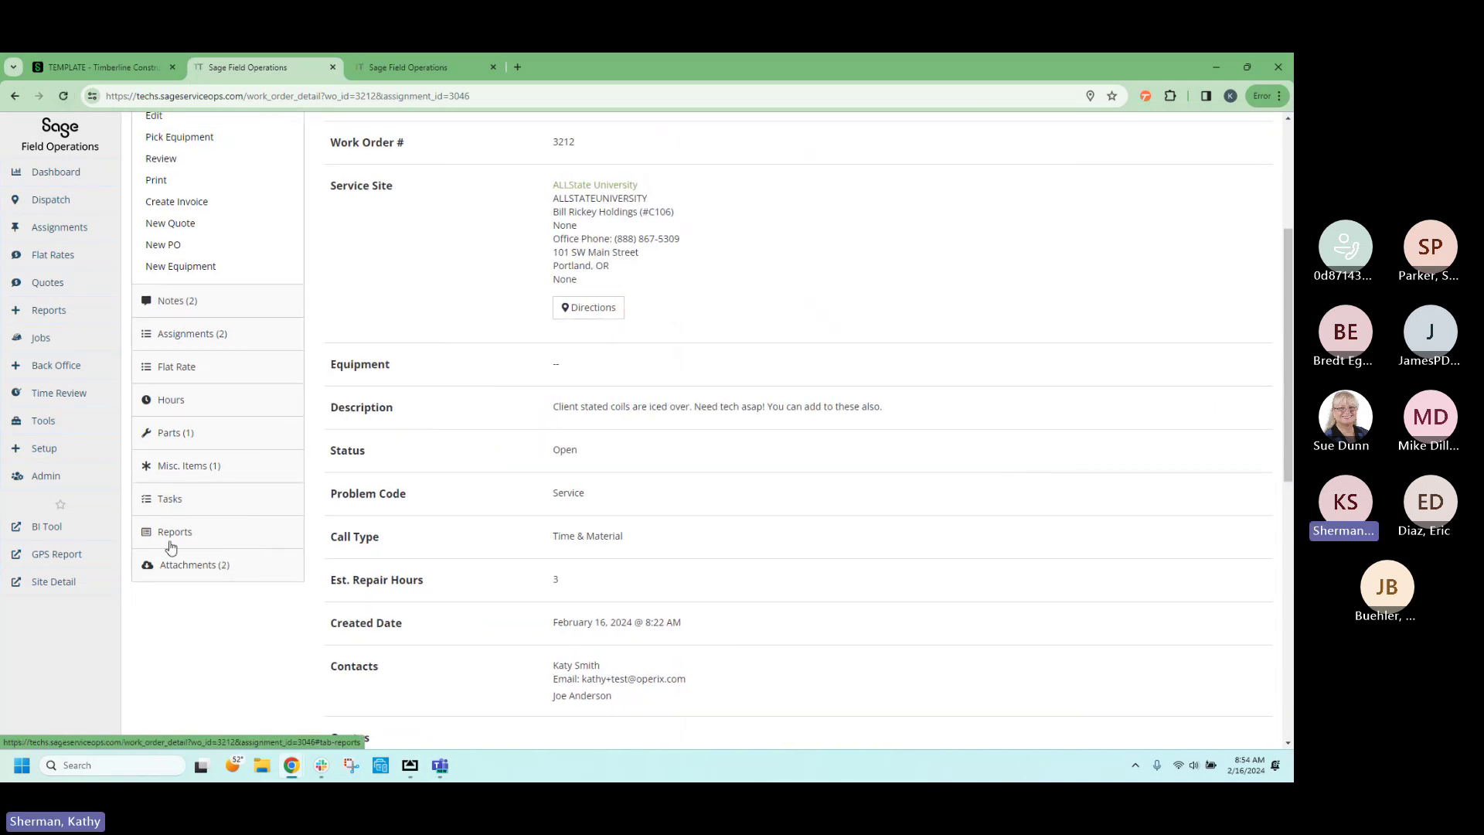
click(190, 567)
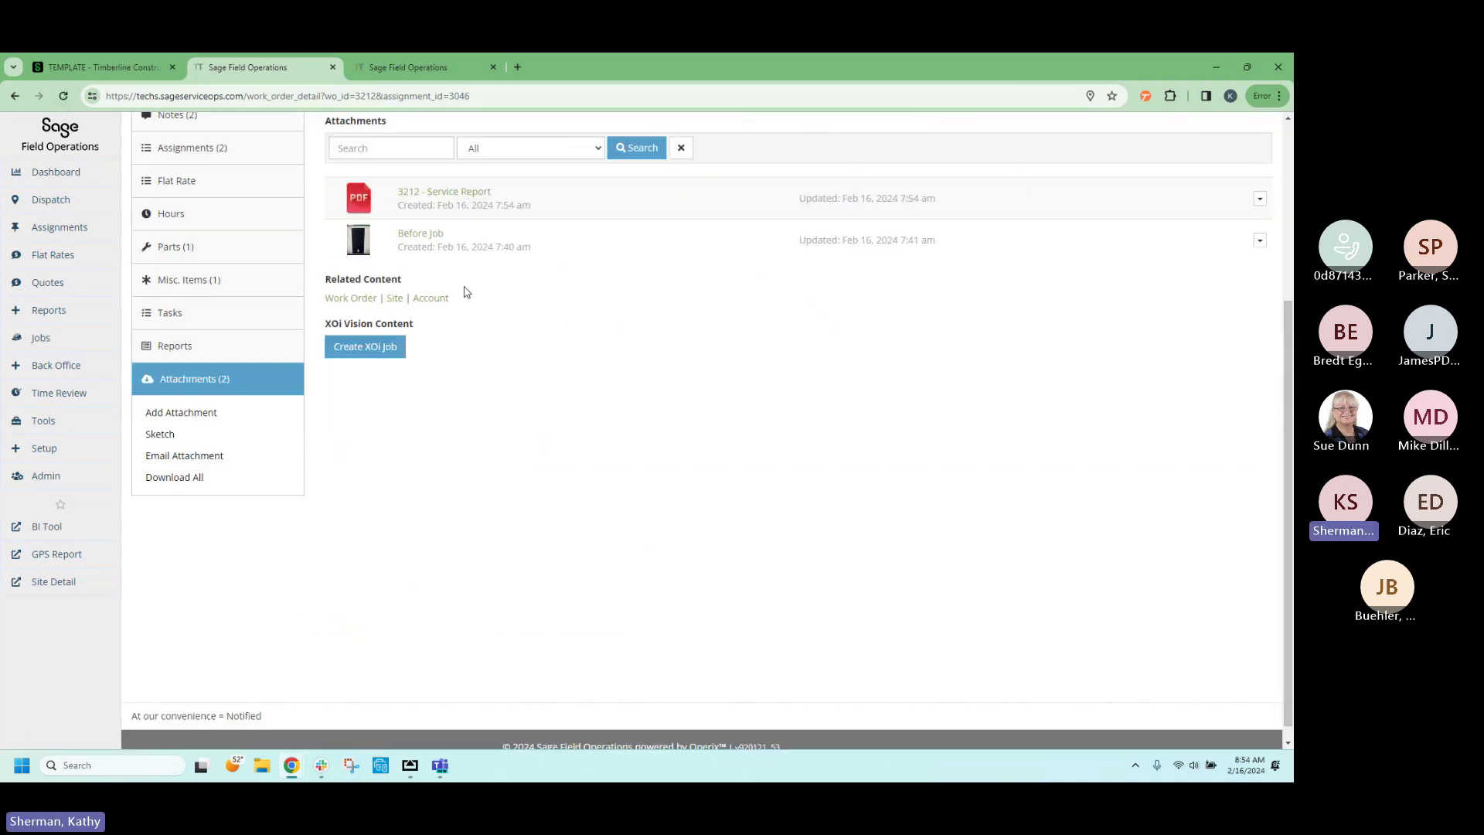
click(454, 193)
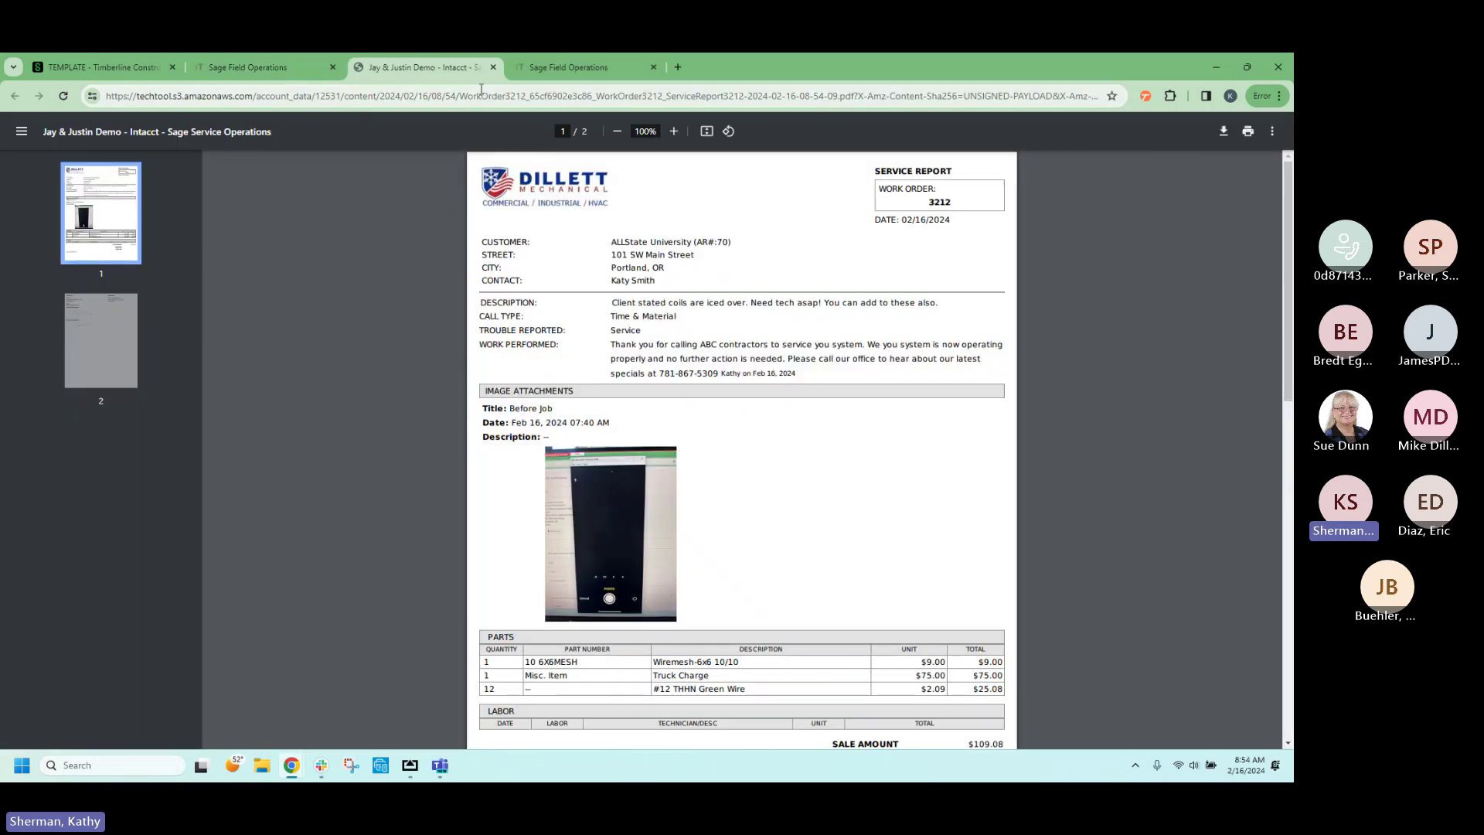
click(493, 67)
scroll(474, 383, up, 3)
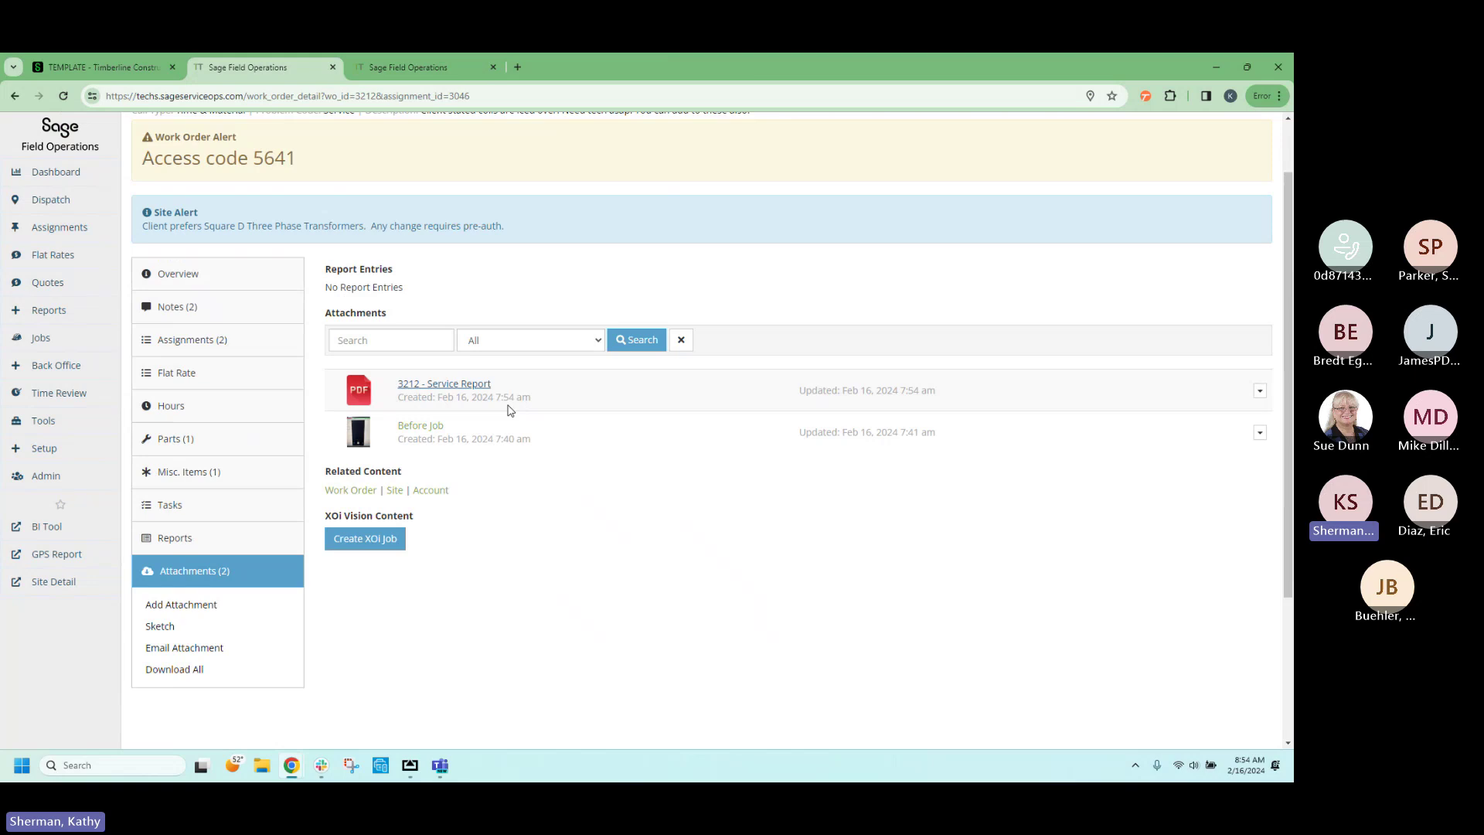
scroll(508, 405, up, 1)
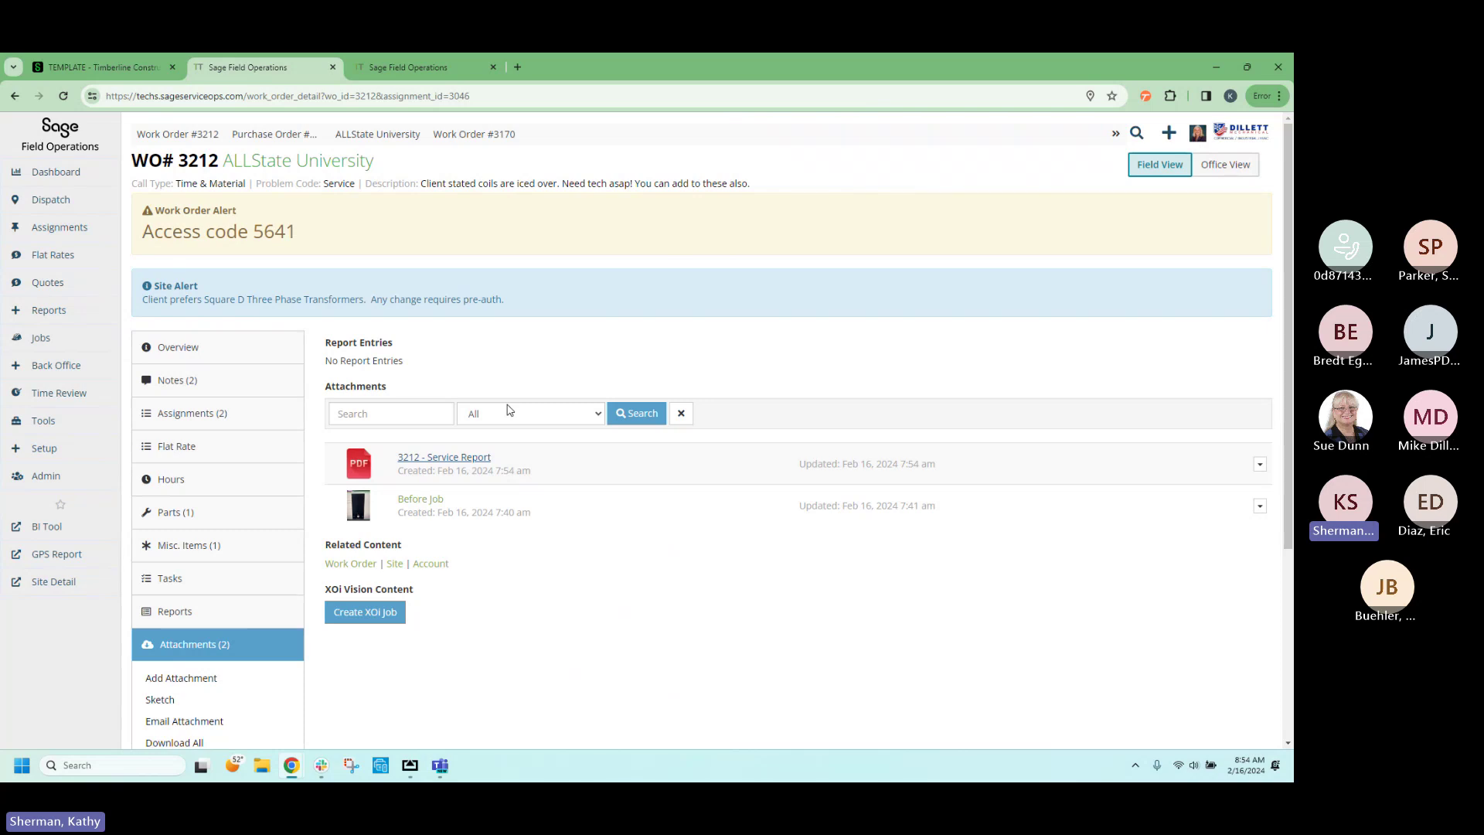
mouse_move(73, 201)
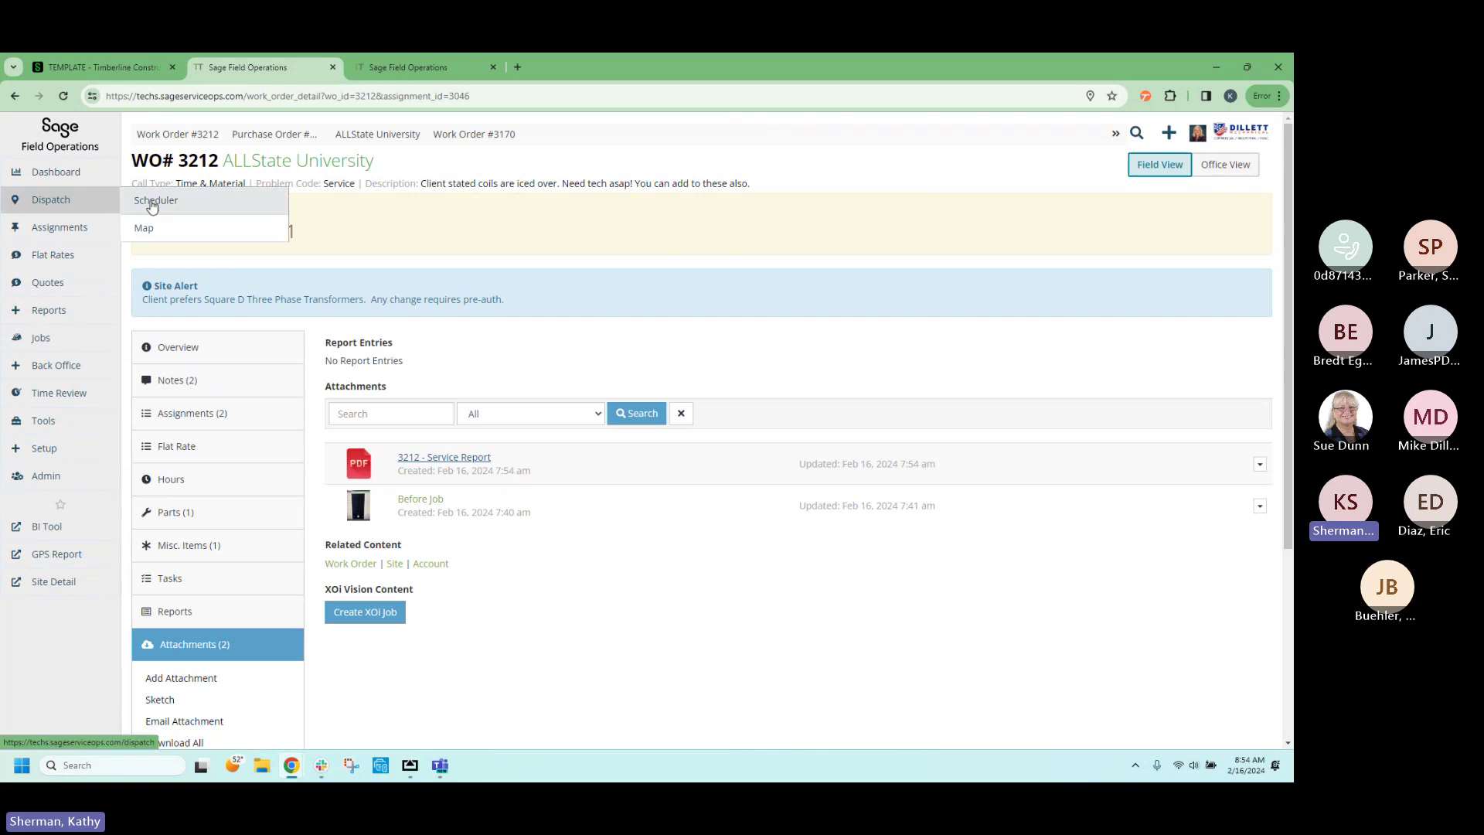
Scroll through the Service Dashboard's quotes, unbilled, open and review-stage tables, then back to the top.
click(75, 173)
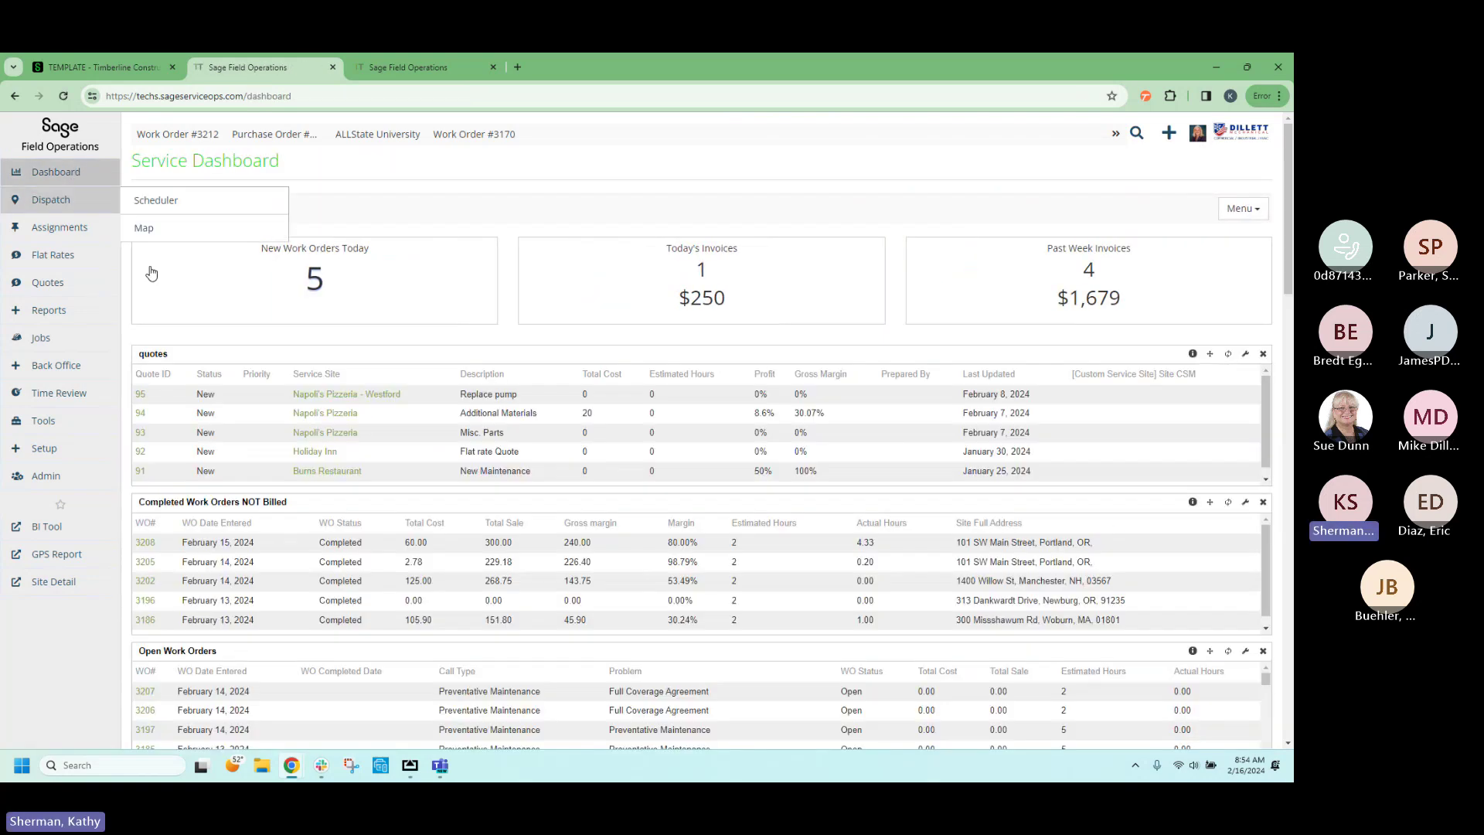
scroll(191, 556, down, 1)
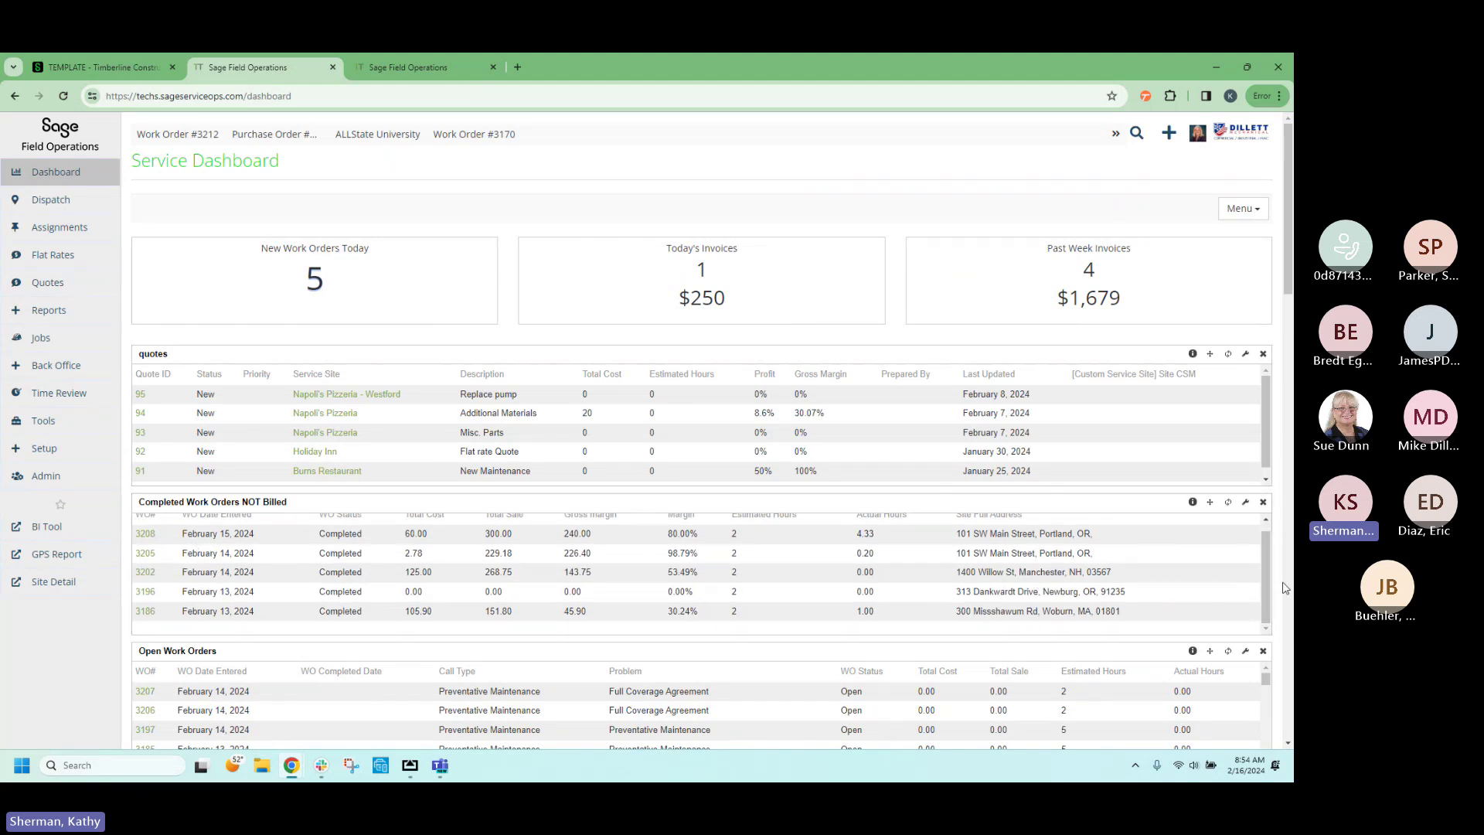
scroll(1286, 586, down, 3)
scroll(1287, 588, down, 4)
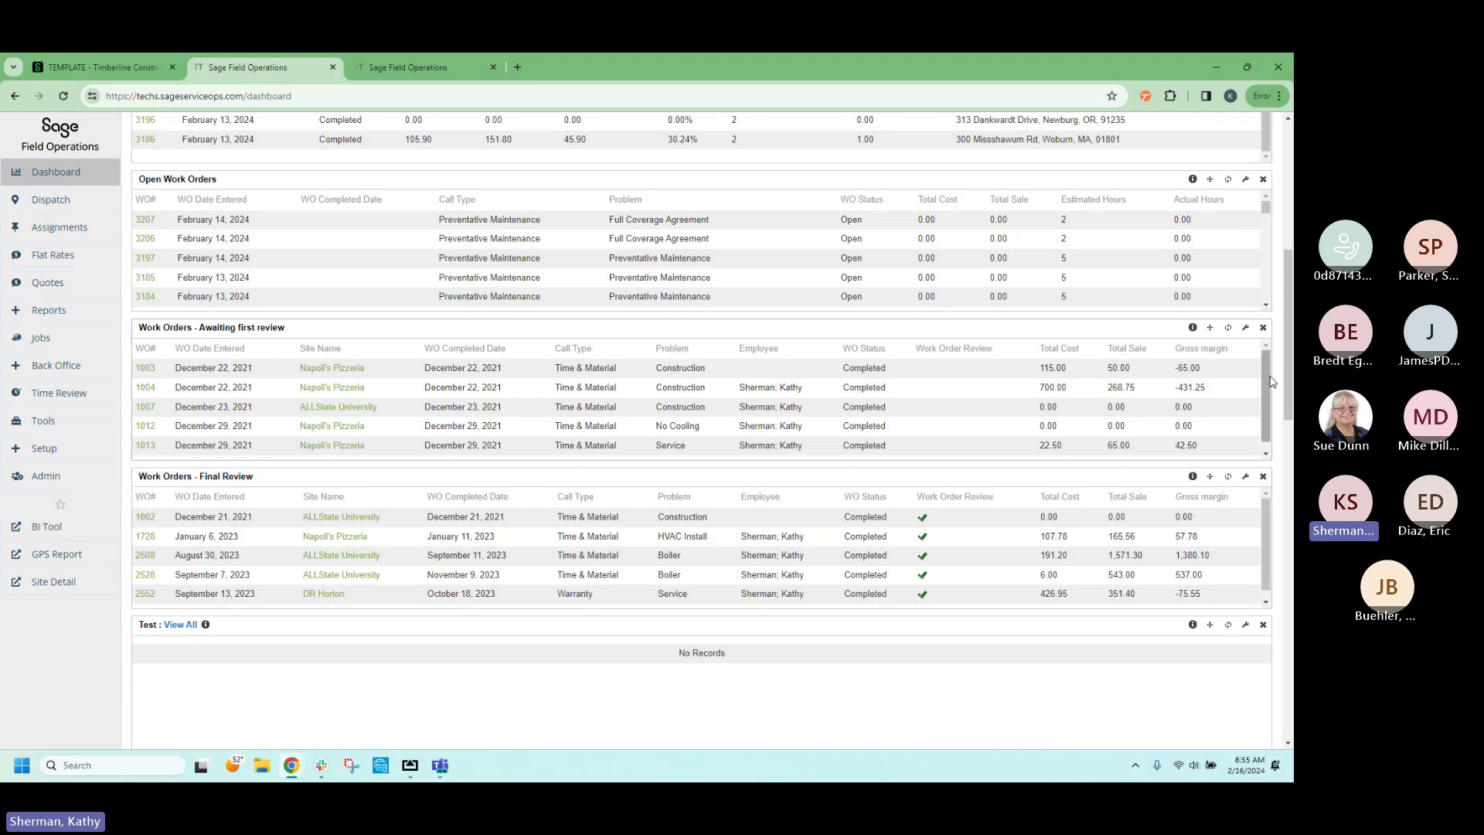
drag(1287, 380, 1272, 245)
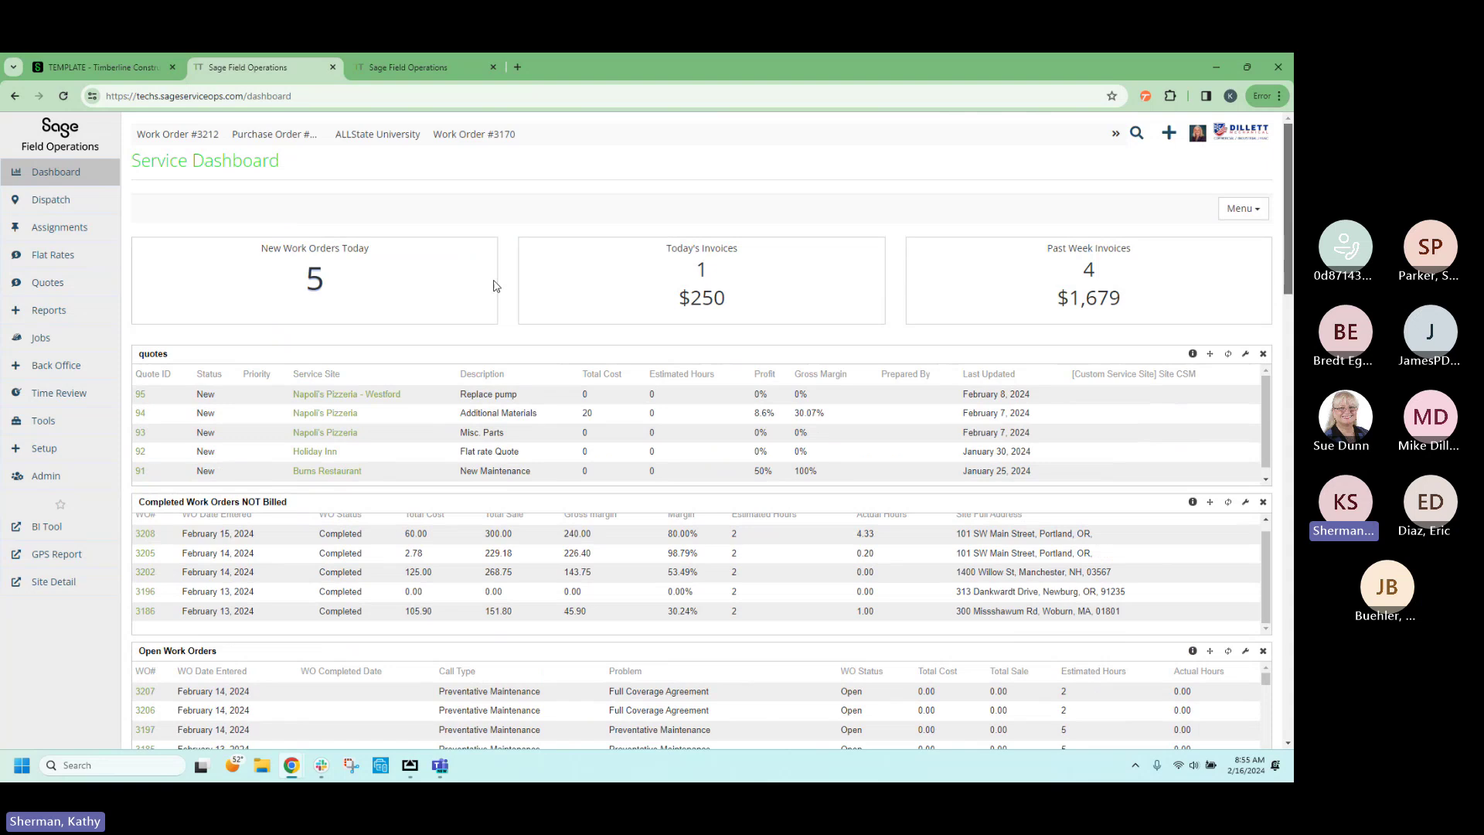
Open WO 3212 from Assignments, check its $84.00 sale at 92.86% margin, and tick Office Staff Reviewed.
click(60, 228)
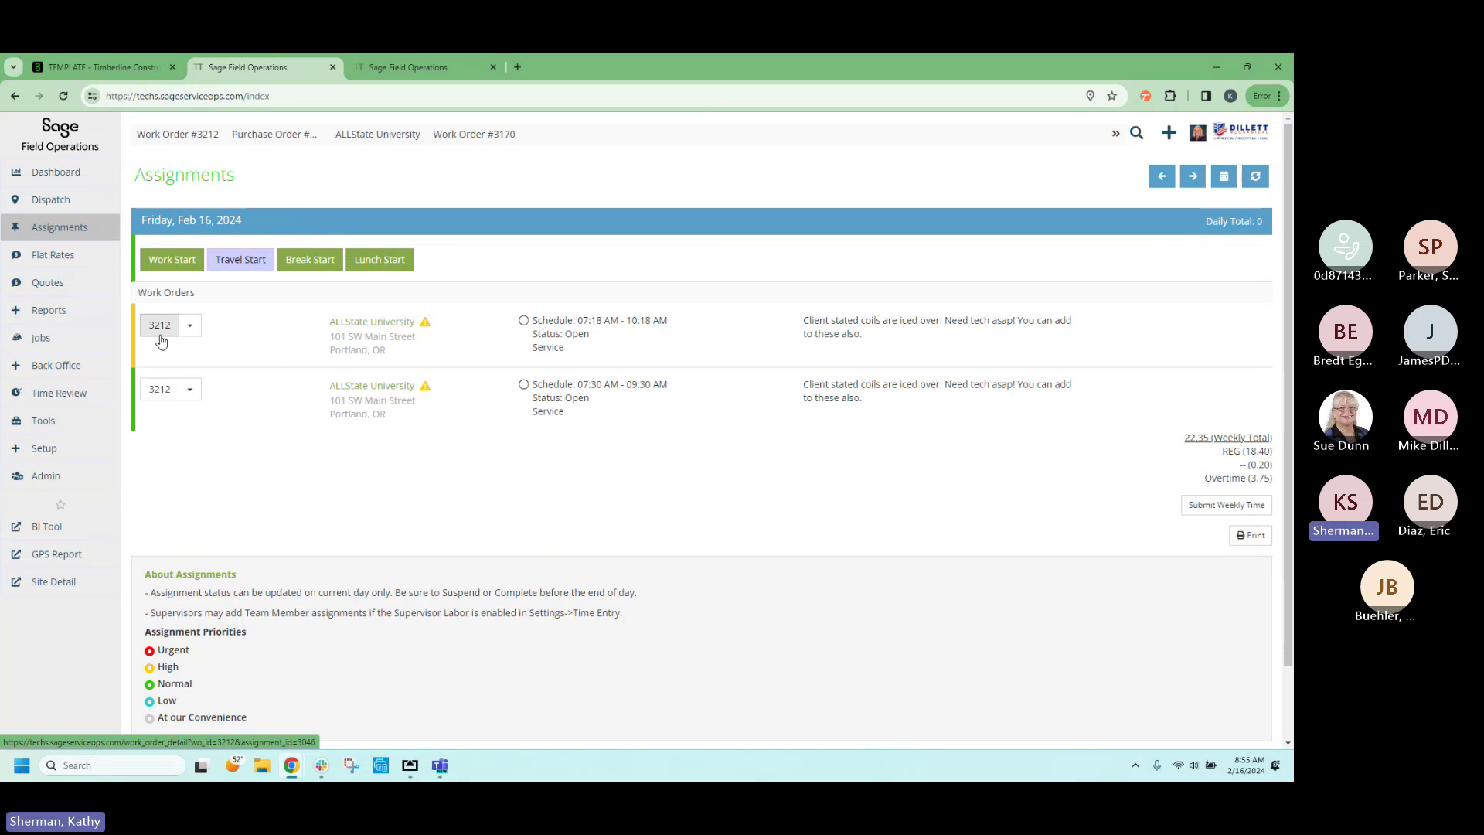
click(159, 327)
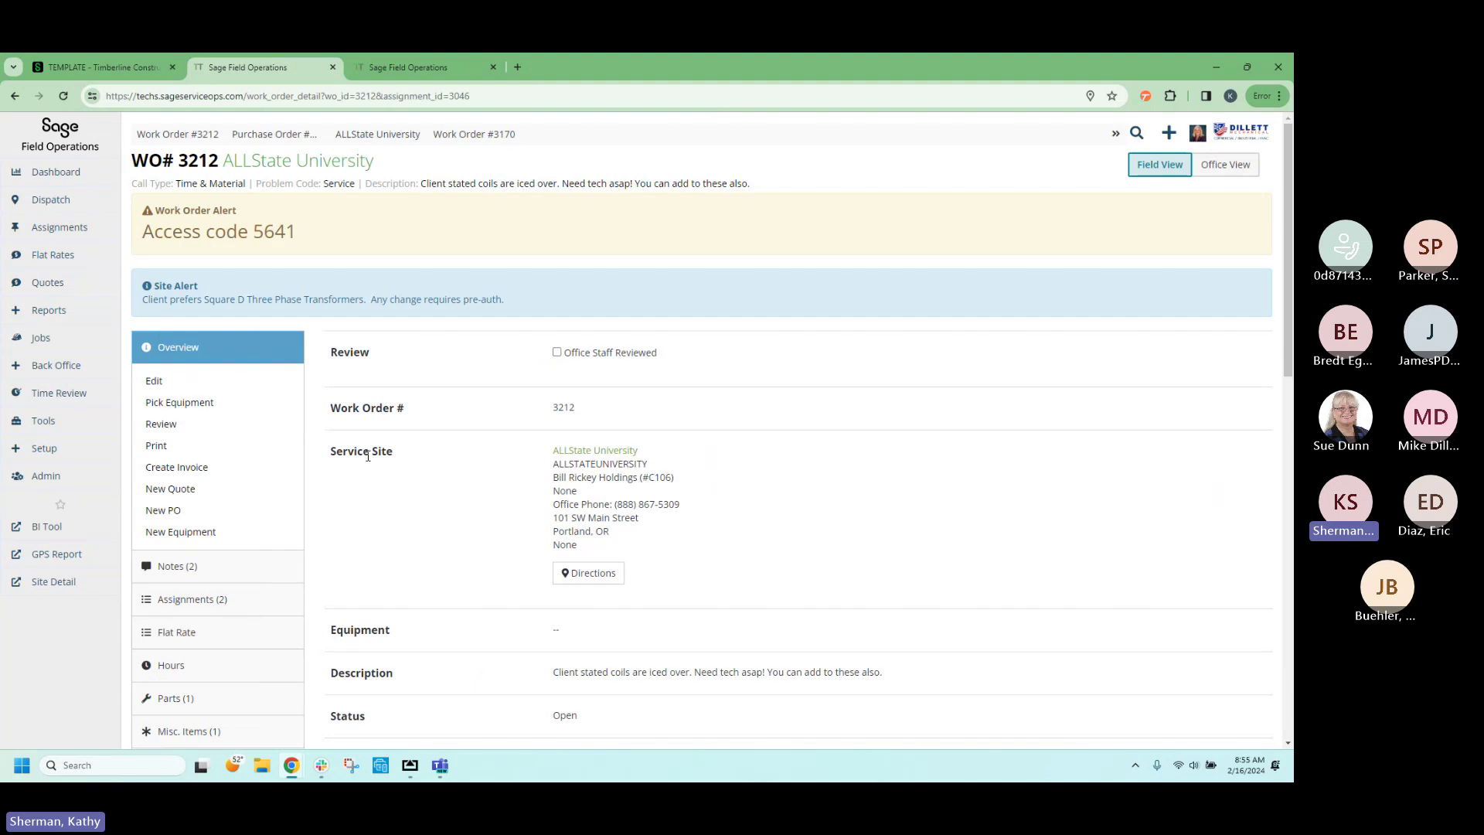
click(162, 425)
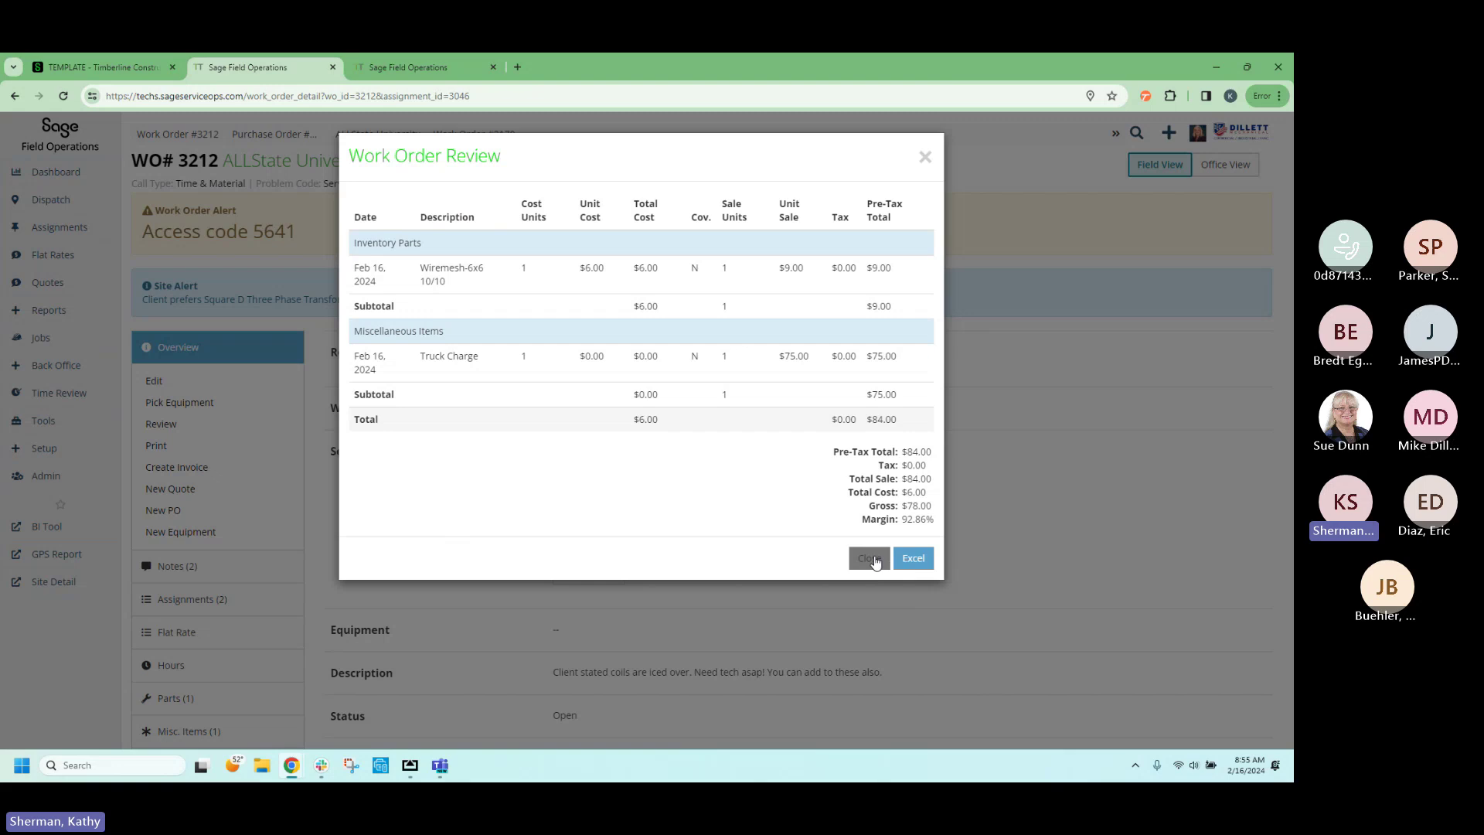
click(871, 559)
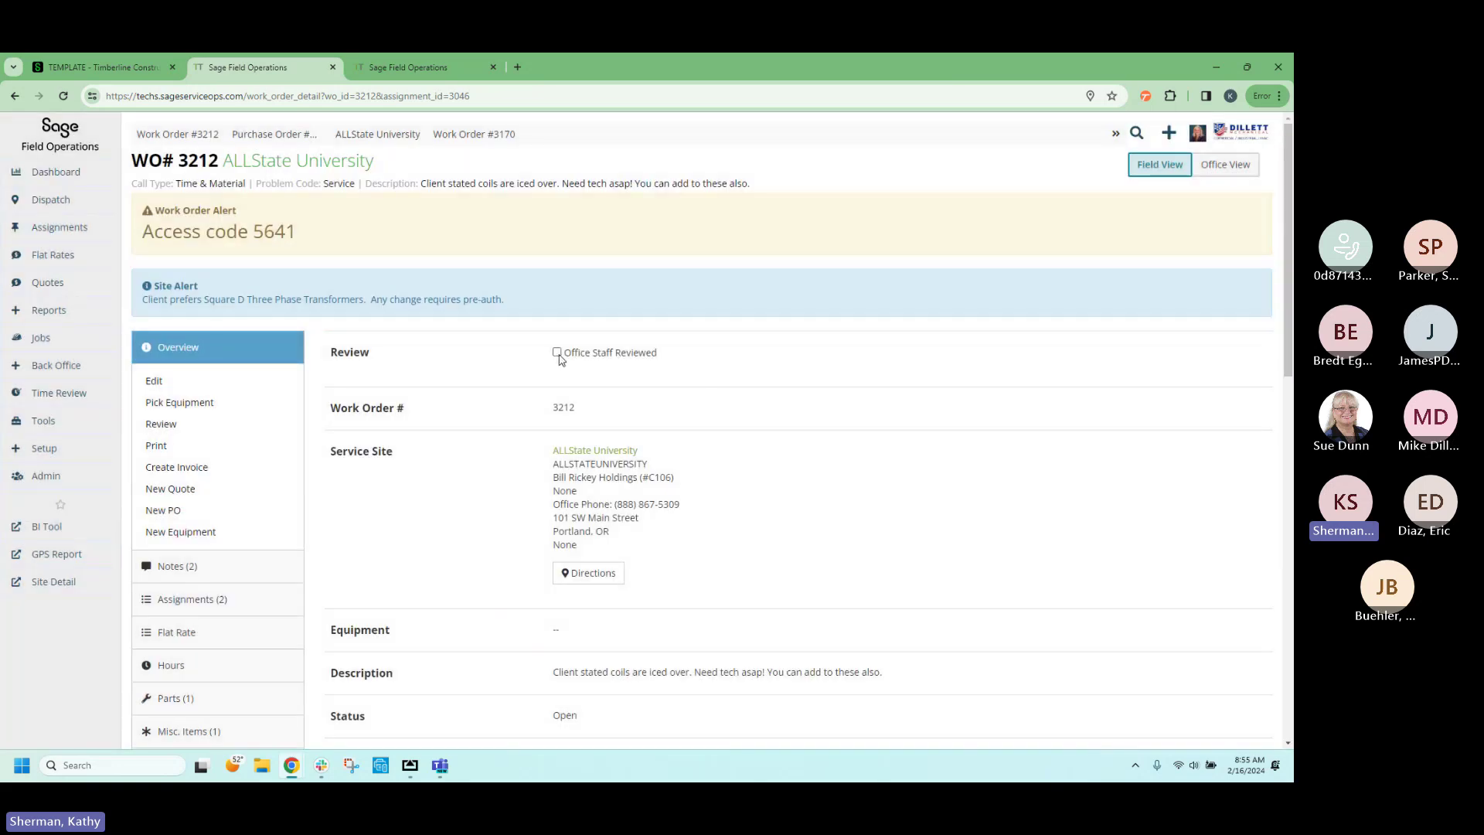
click(557, 353)
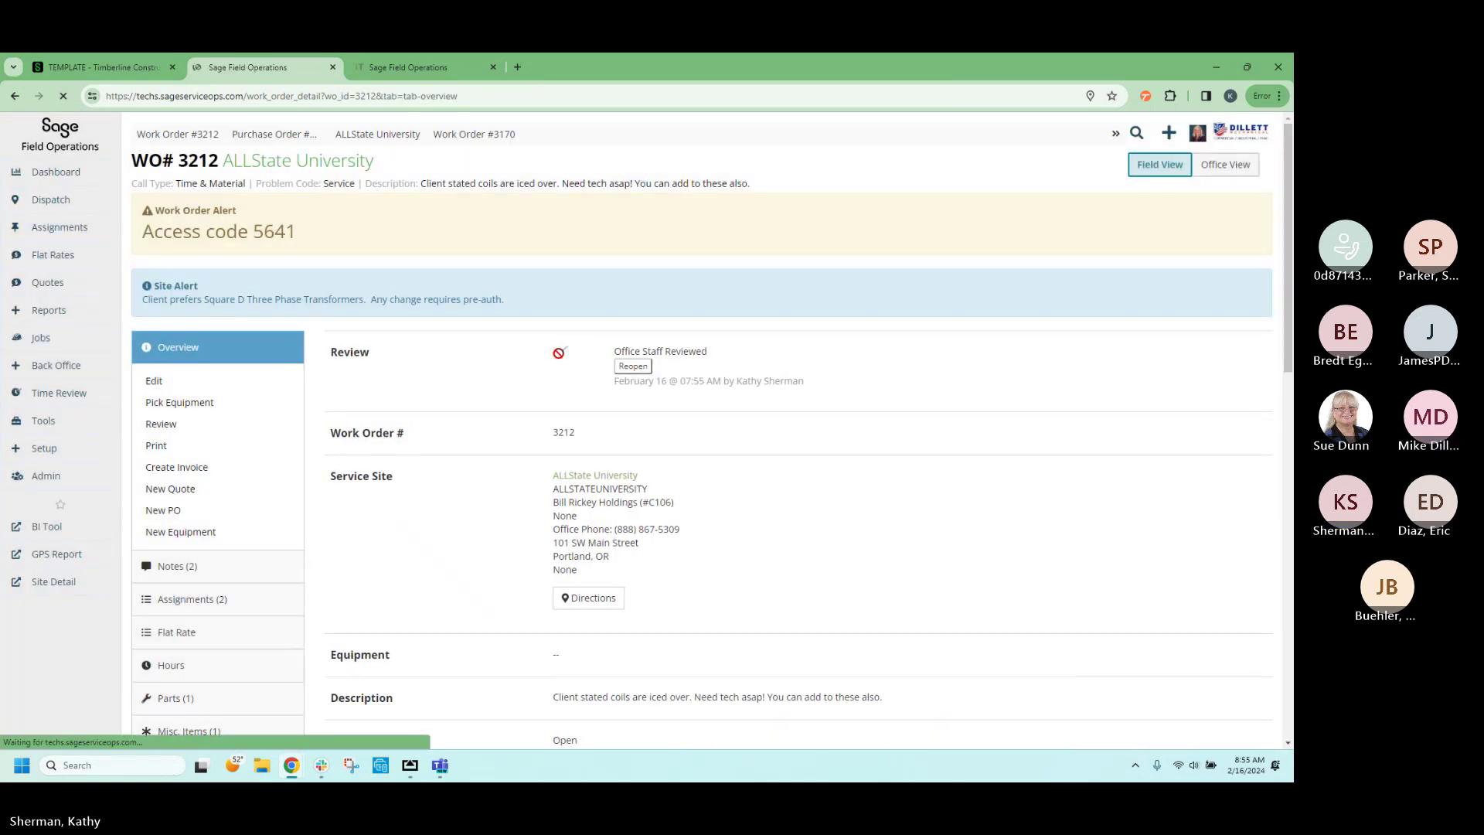
Open work order 3212 in Office View, check its attachments, and scroll to the Work Performed note.
click(1228, 174)
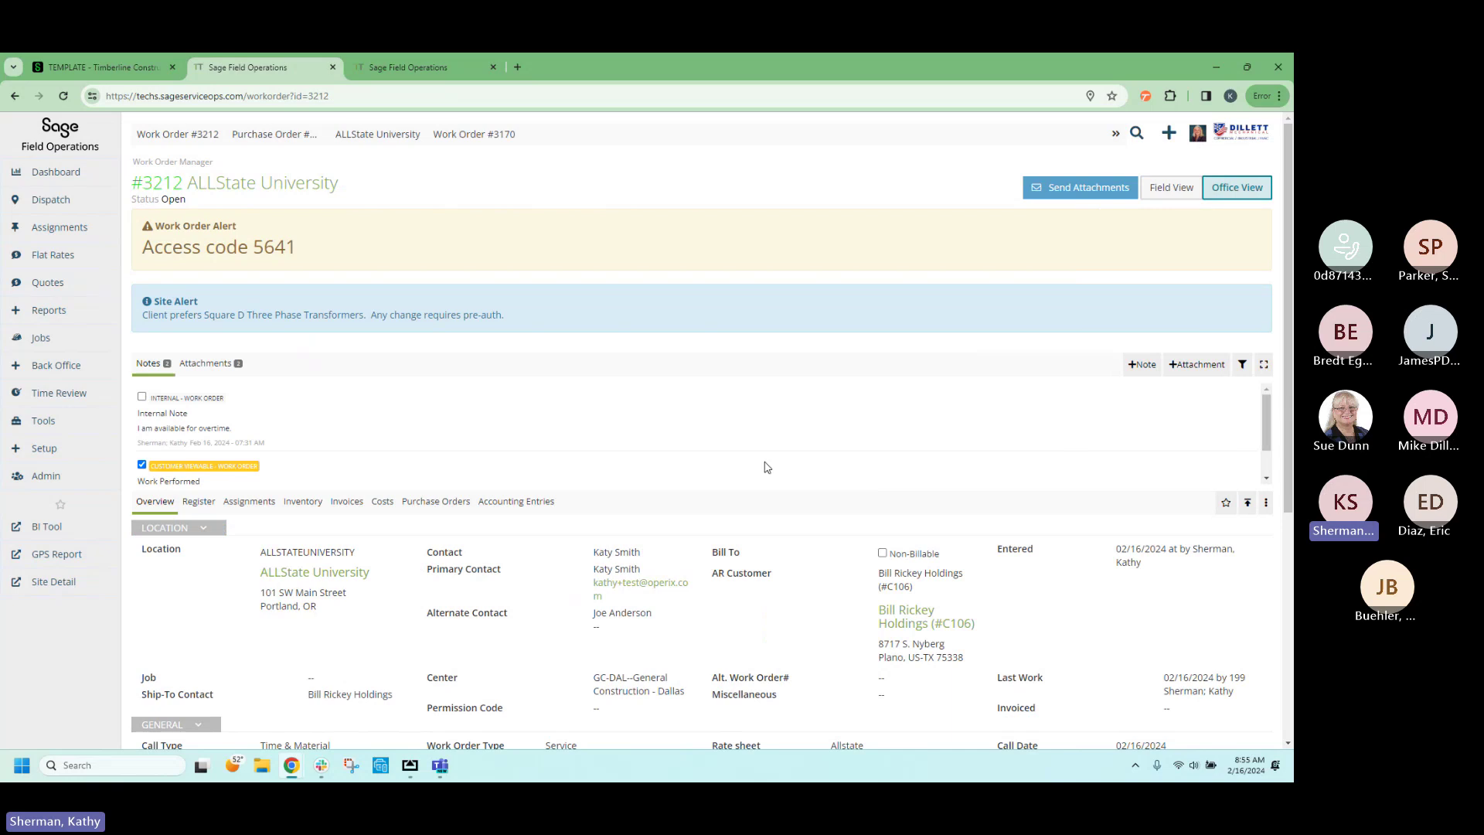
click(210, 367)
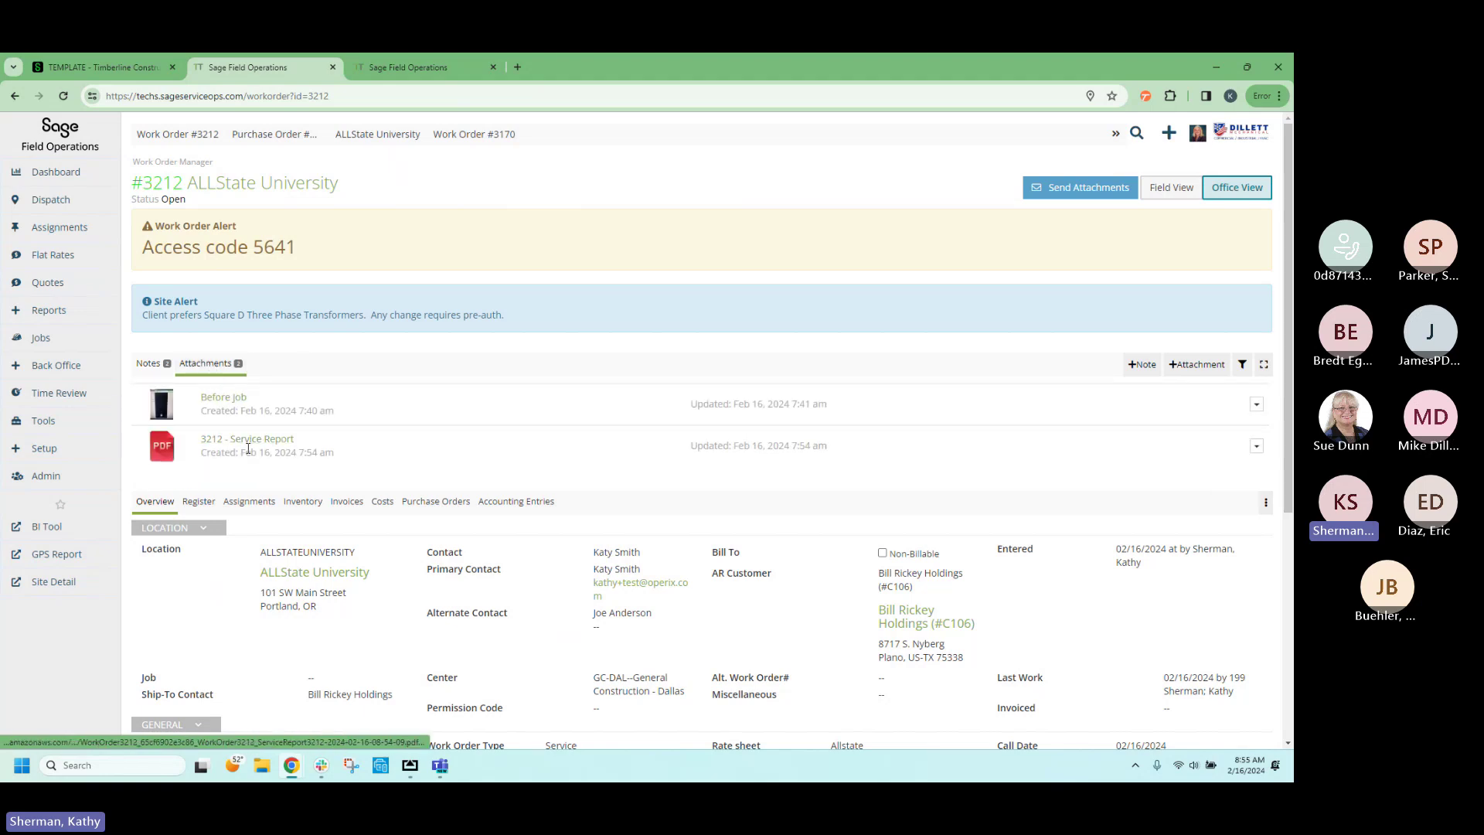
click(153, 369)
scroll(338, 417, down, 2)
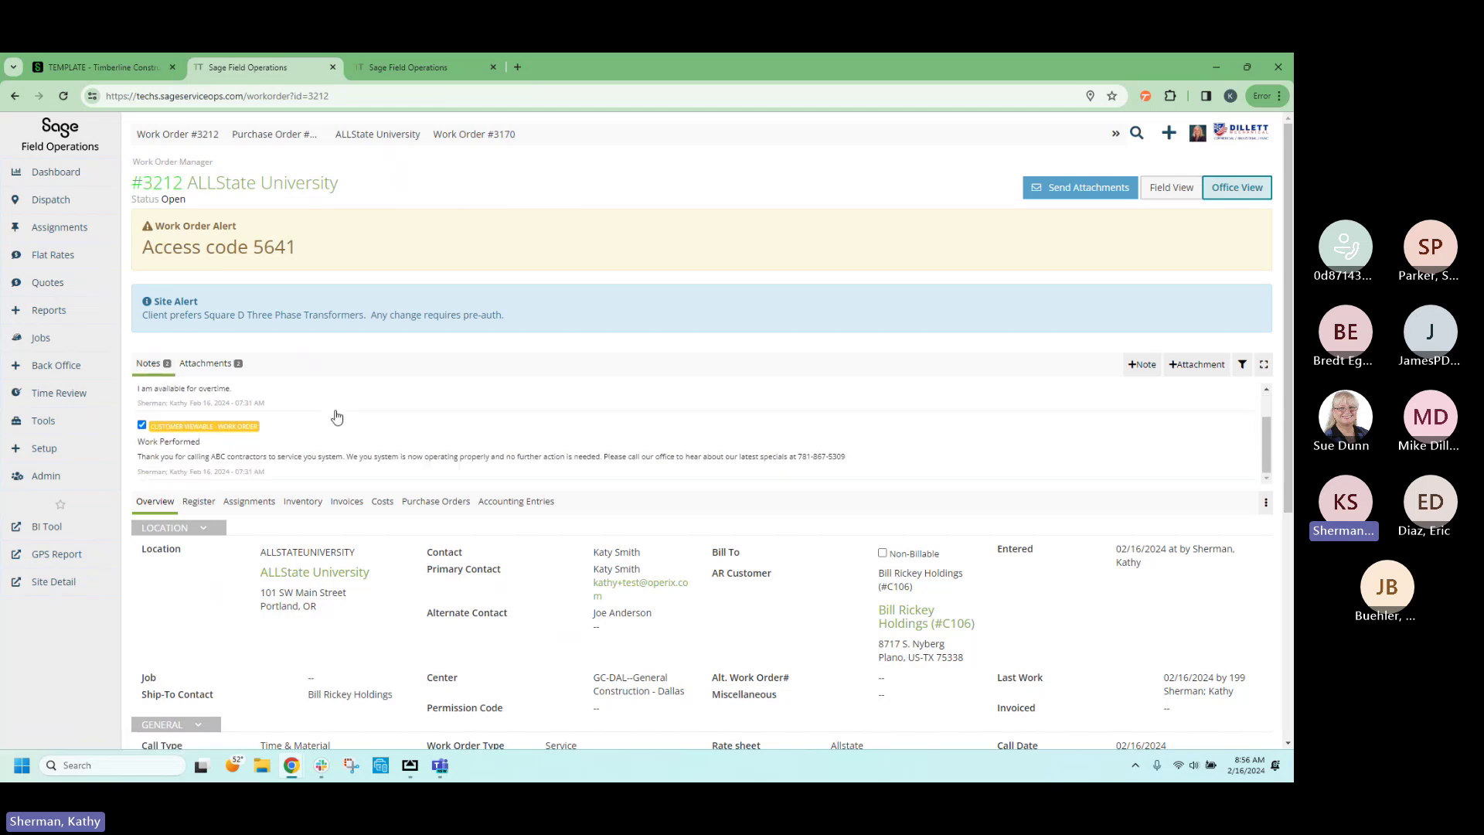
scroll(400, 456, down, 2)
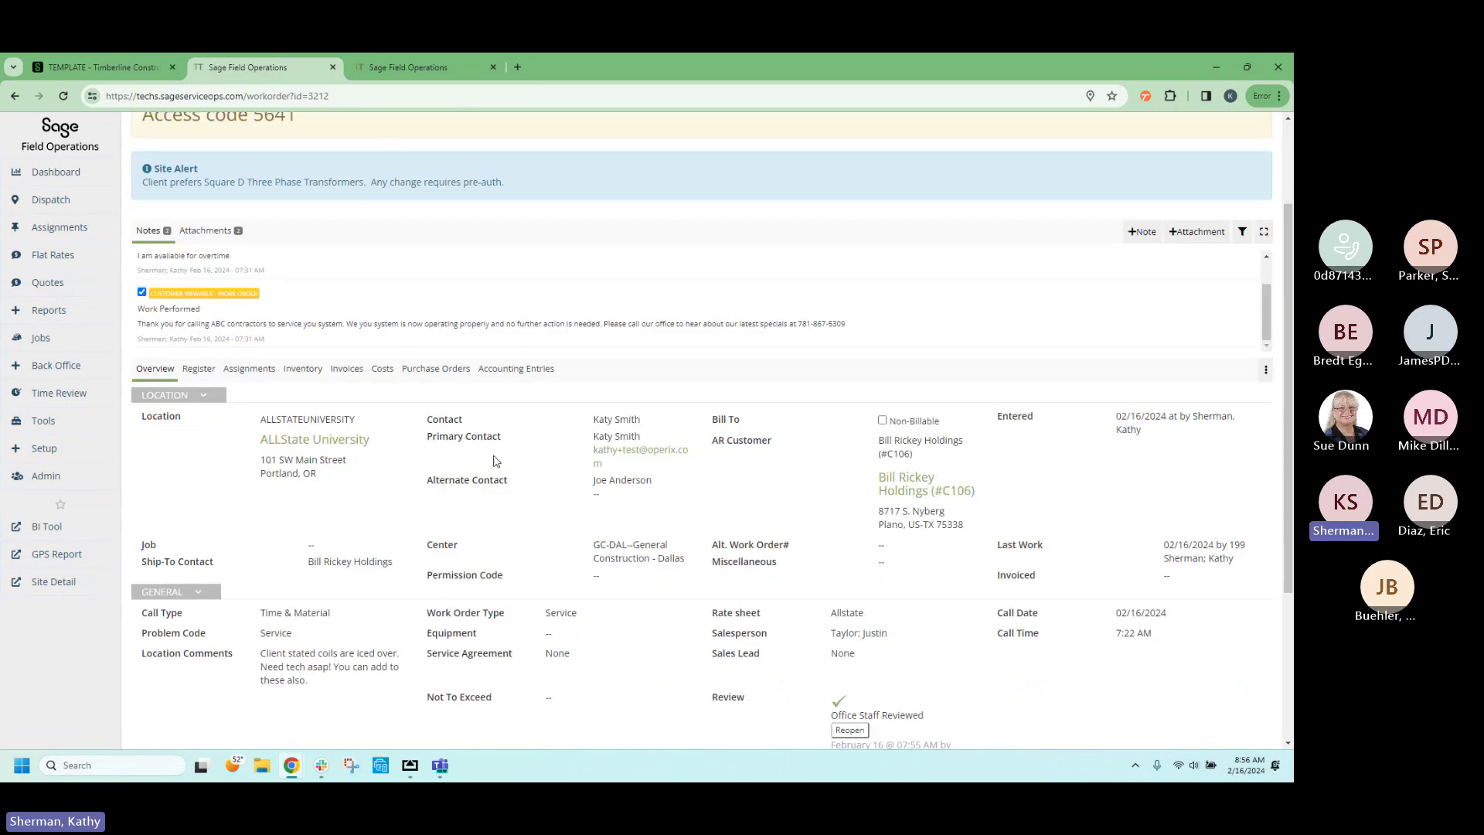
Show the Overview details of the Register's Wiremesh-6x6 10/10 parts line.
click(197, 368)
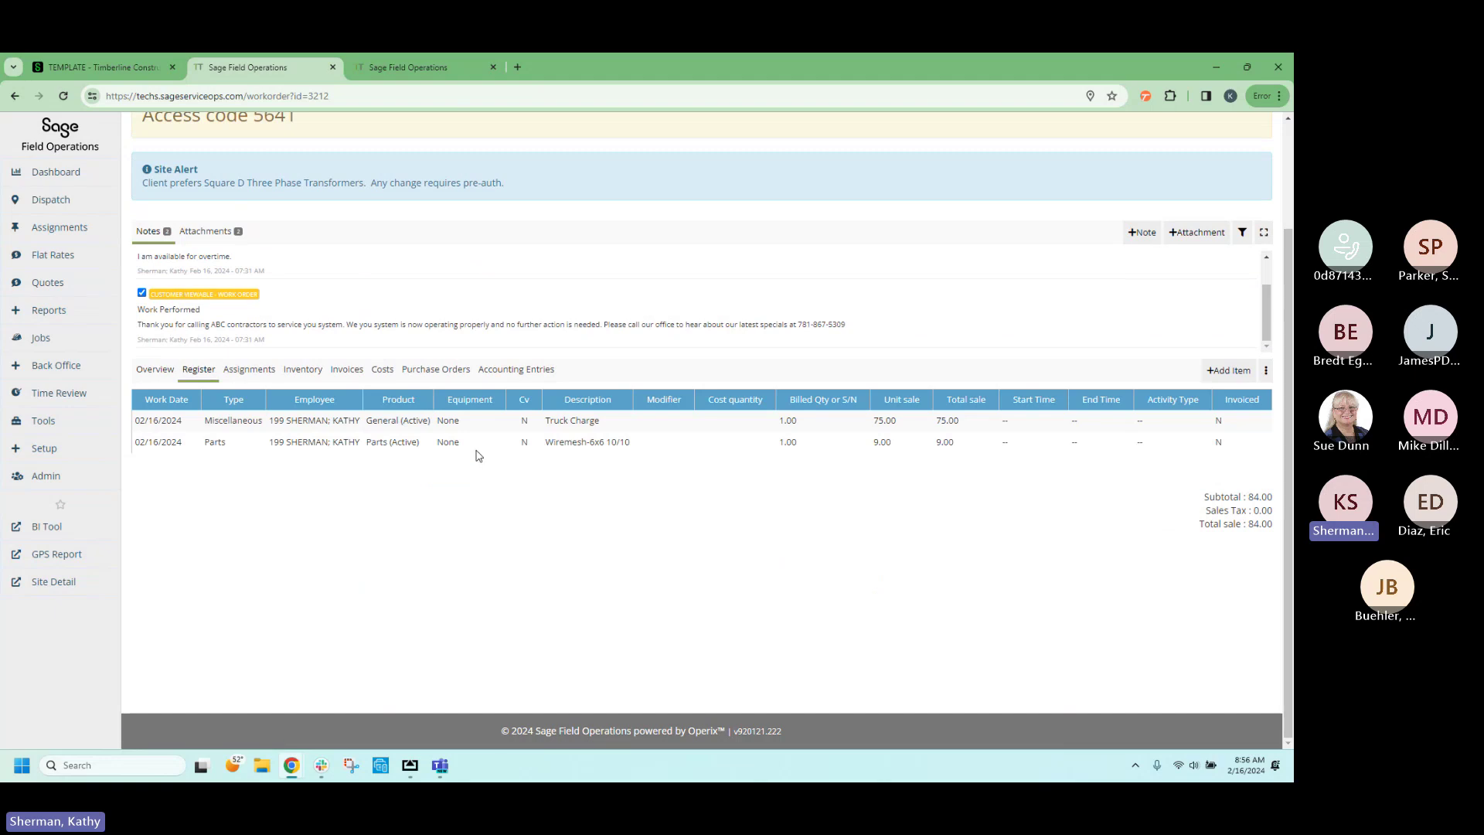
click(524, 445)
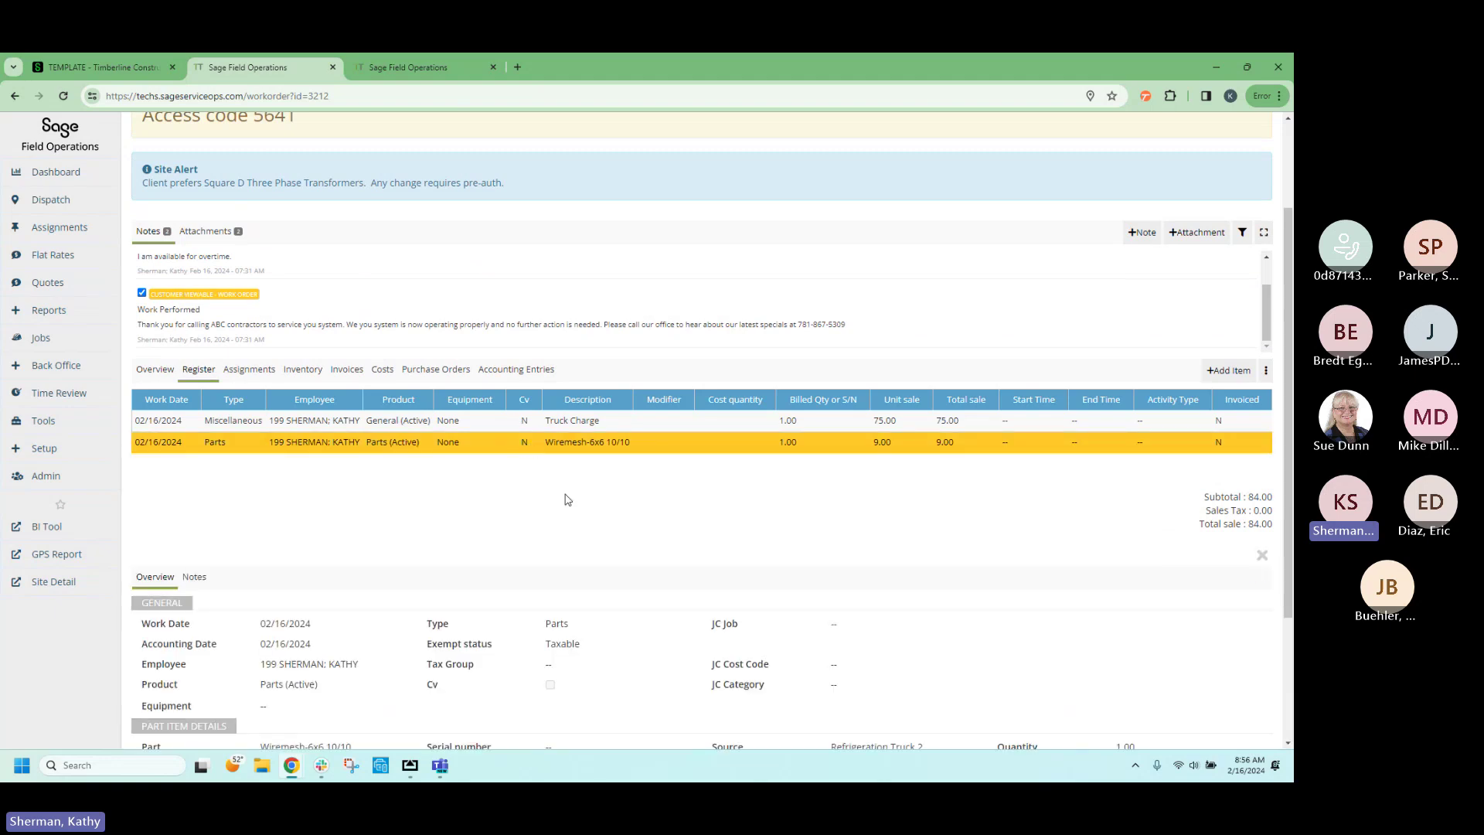
scroll(568, 500, down, 2)
scroll(568, 500, down, 1)
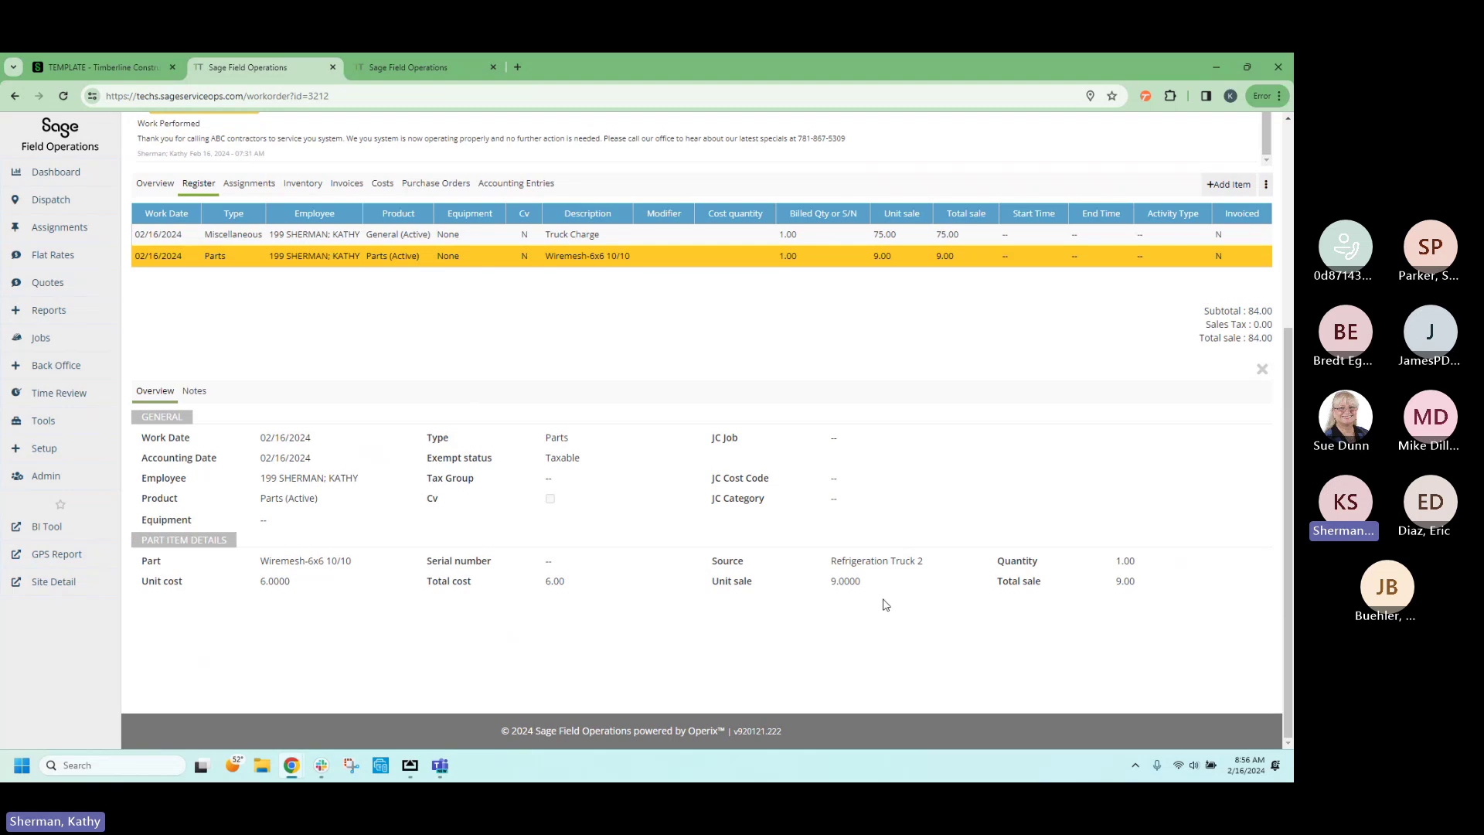
Confirm the part's quantity of 1.00 and unit sale of 9.0000.
click(1129, 561)
click(1129, 560)
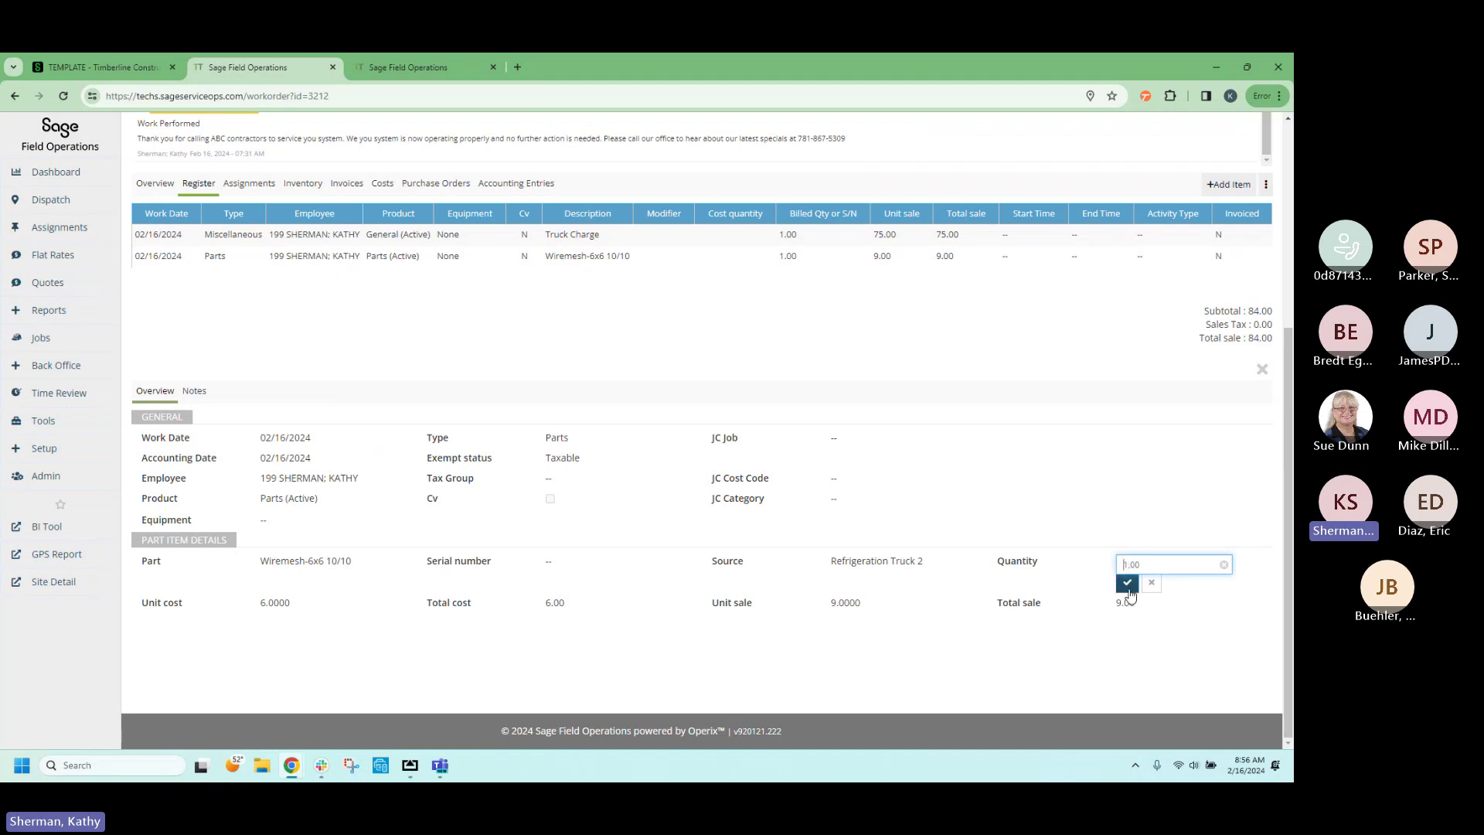
click(1128, 584)
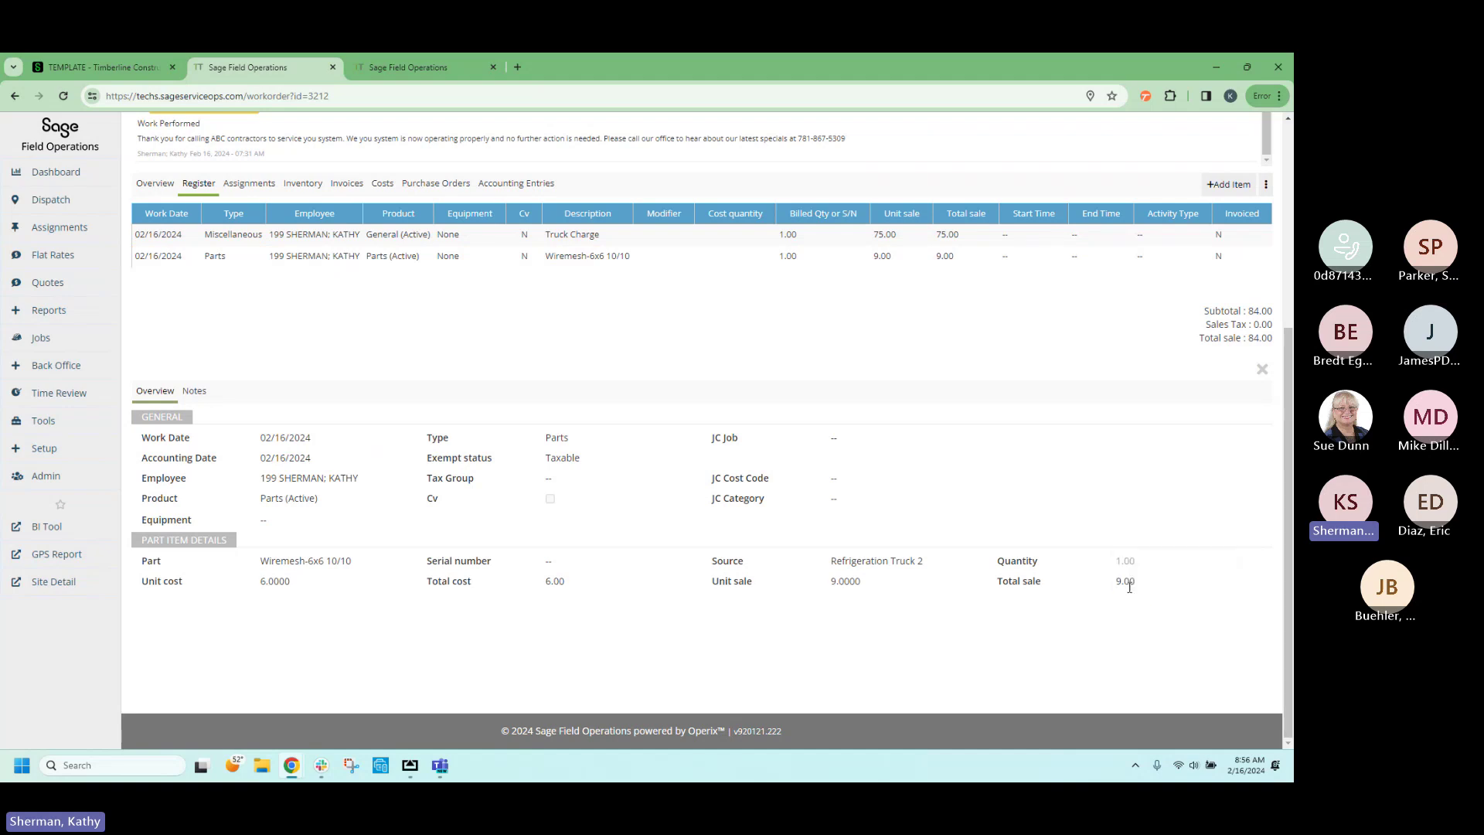
click(835, 584)
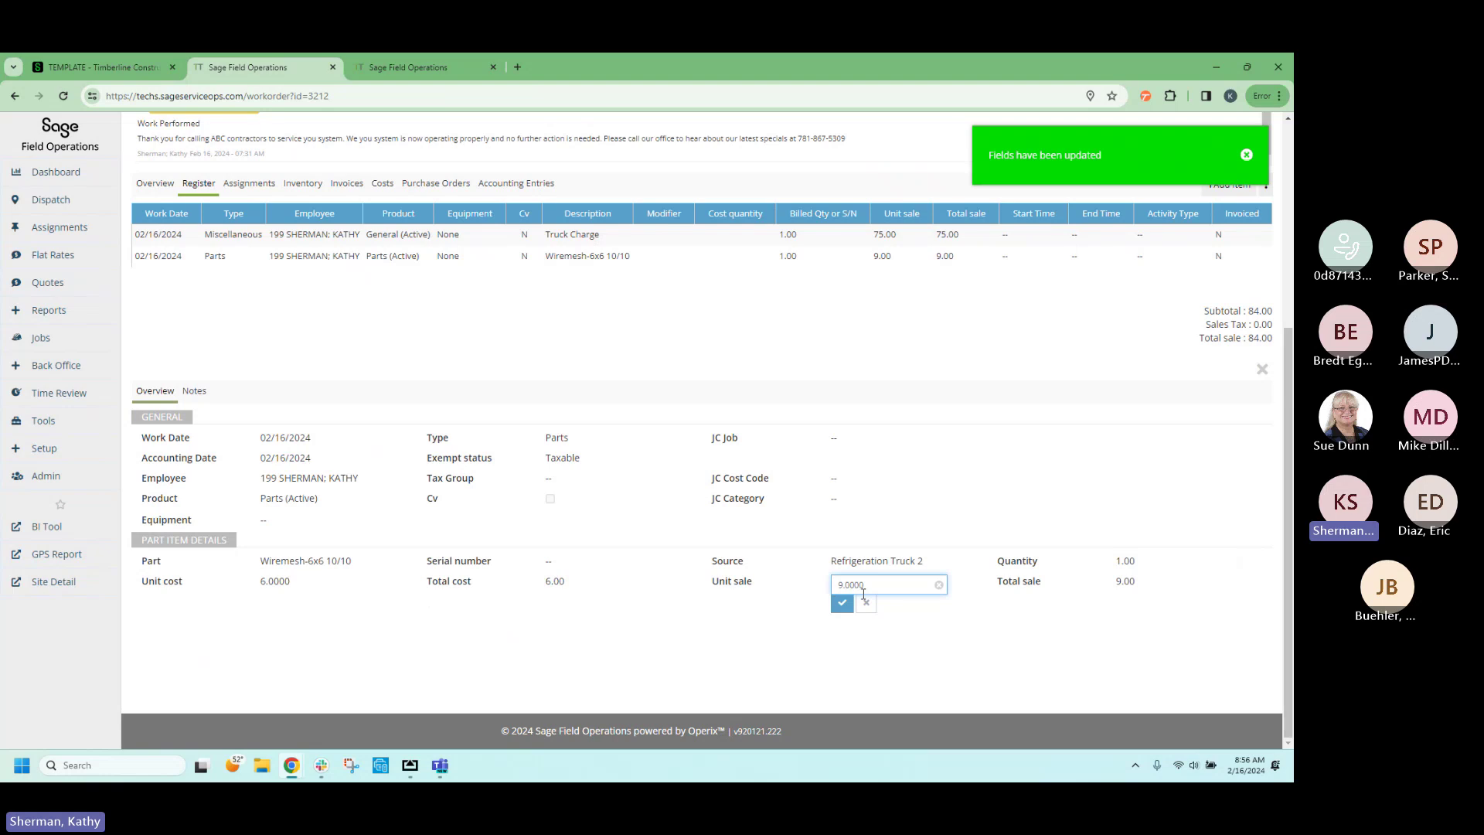
click(846, 604)
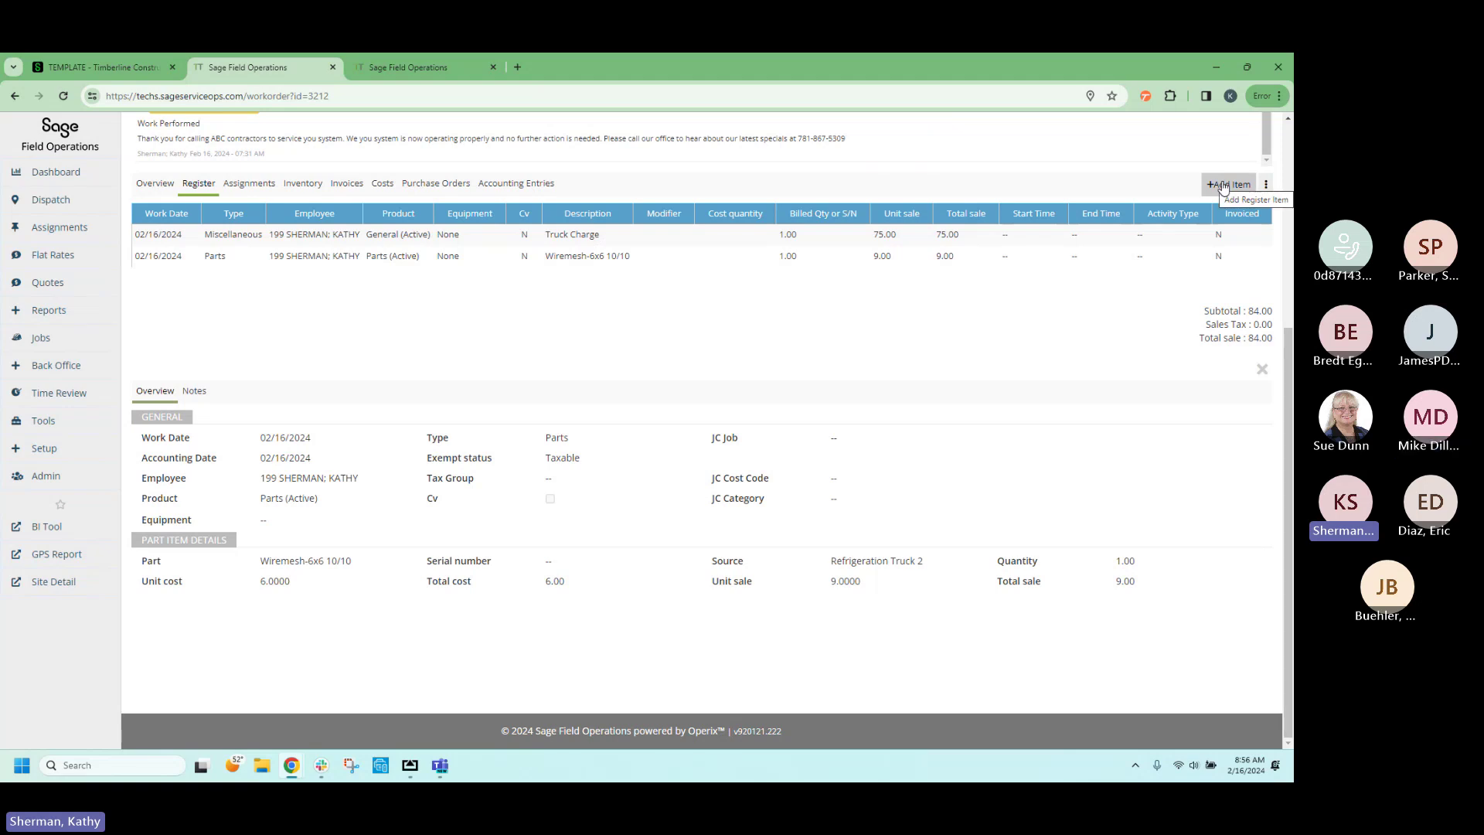
Mark work order 3212 as Reviewed from the Register actions menu and confirm the prompt.
click(1266, 186)
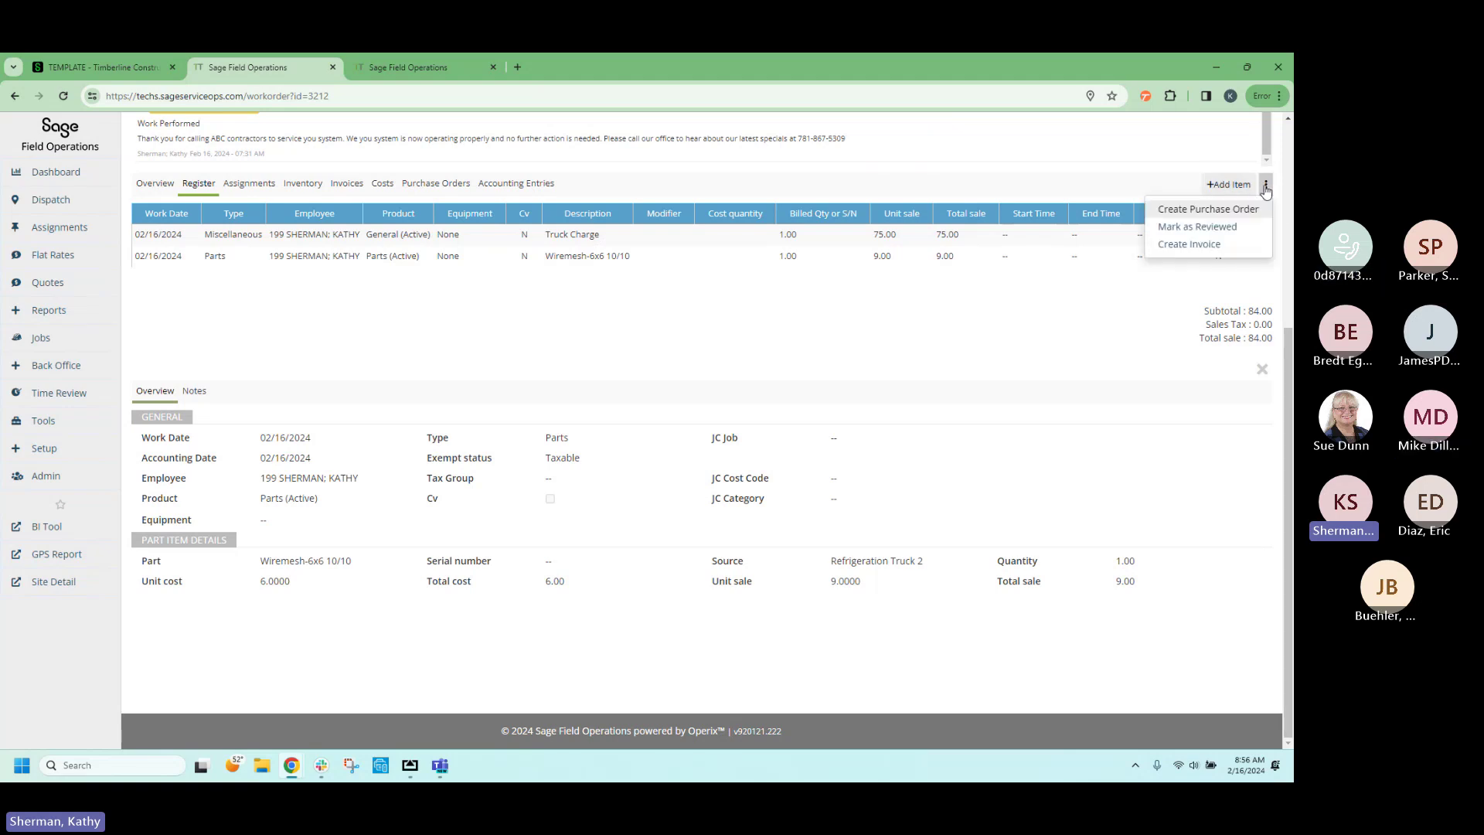
click(1211, 227)
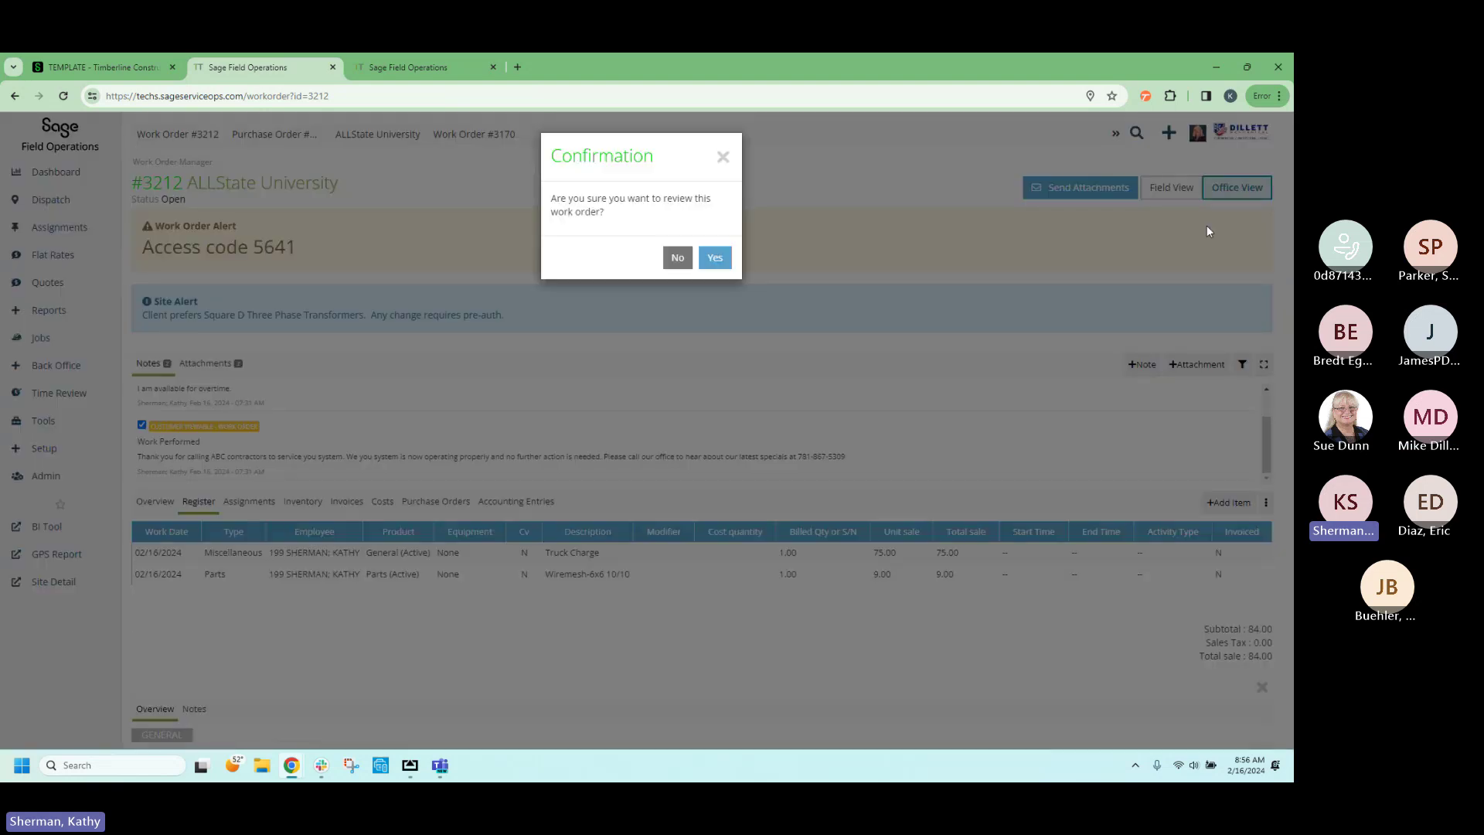
click(719, 261)
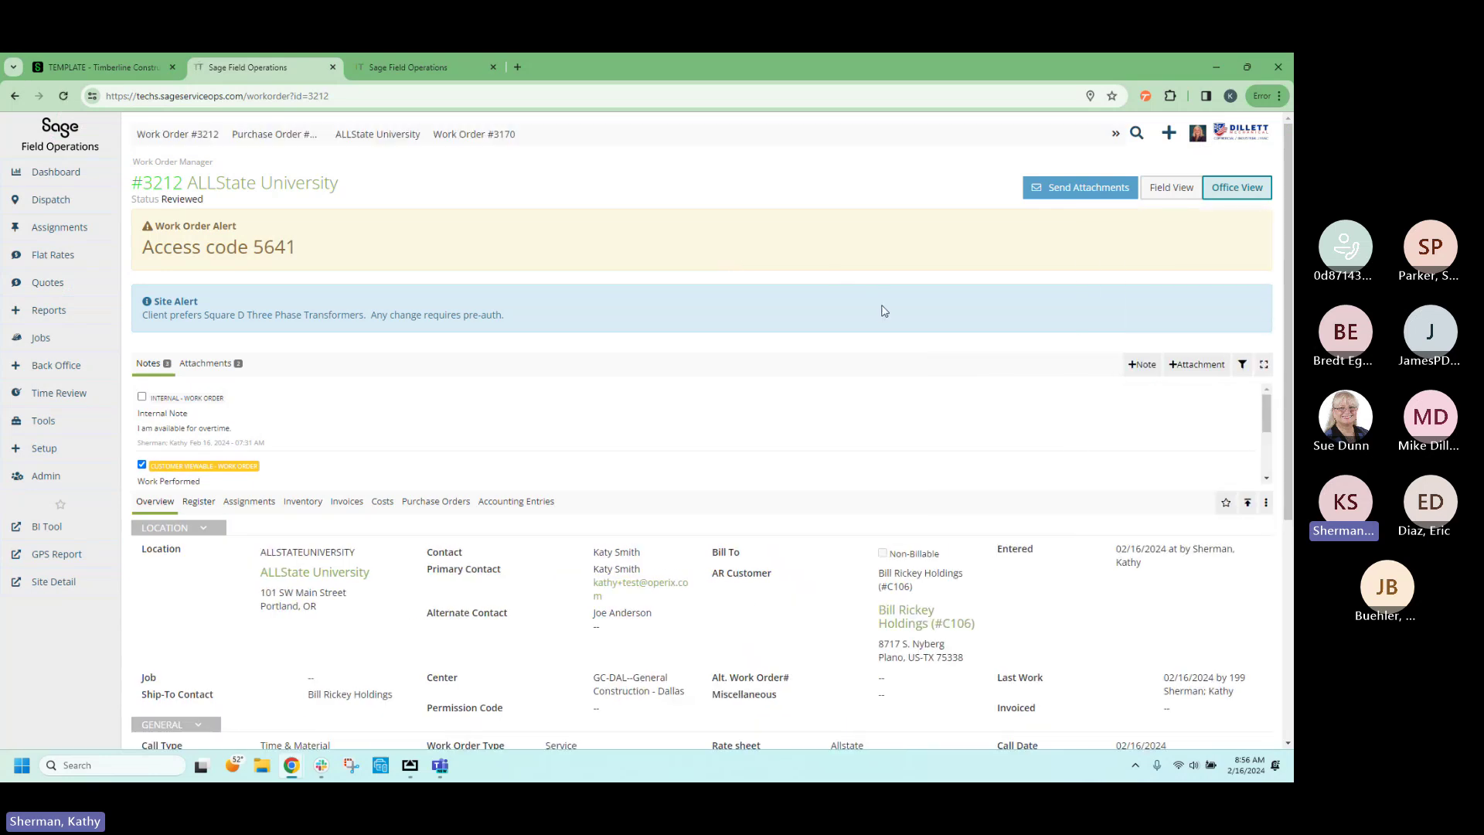
click(1265, 503)
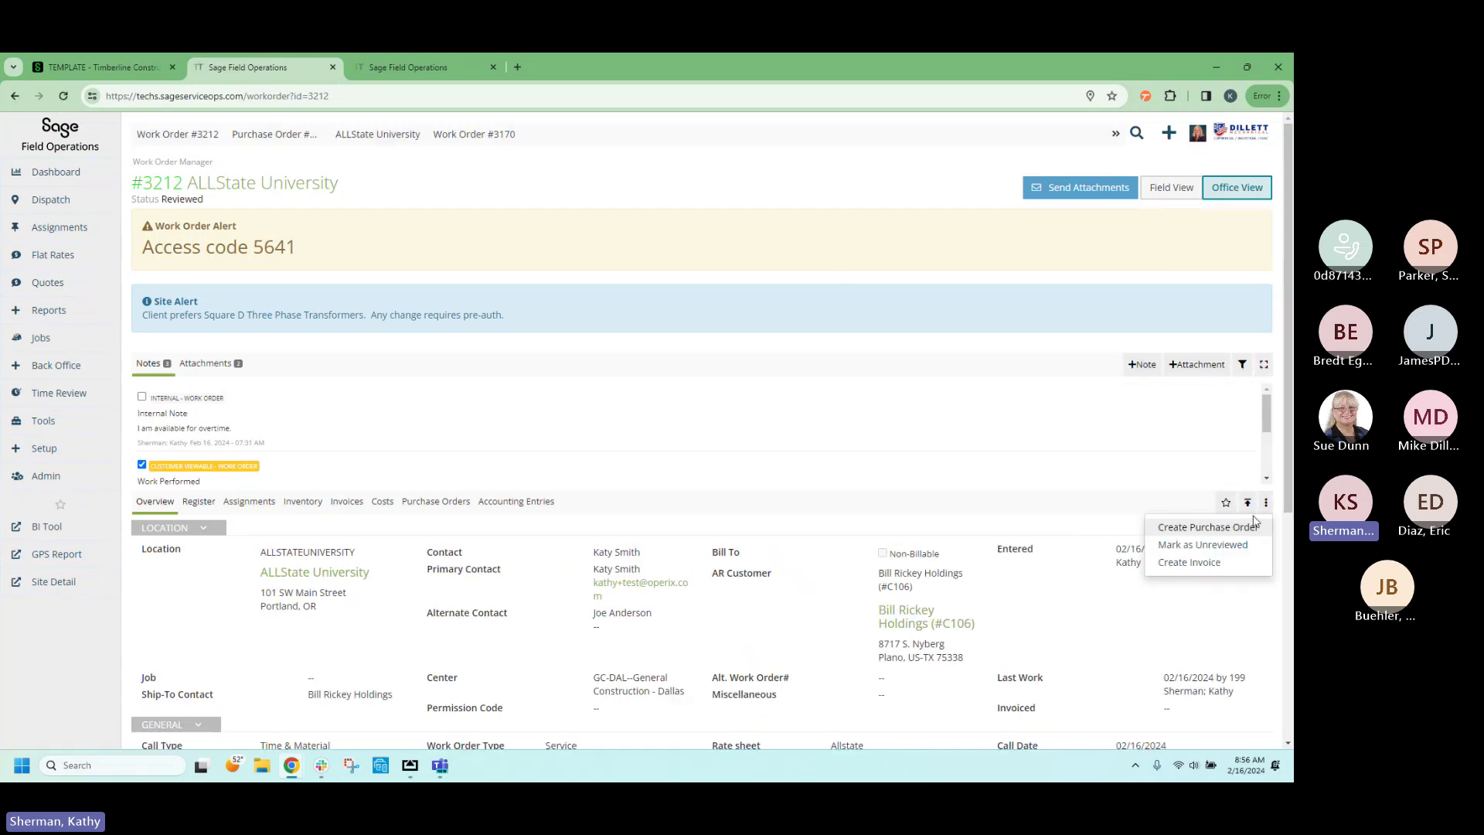
Start an invoice for work order 3212, bill all register lines, and create it for $84.00.
click(1188, 564)
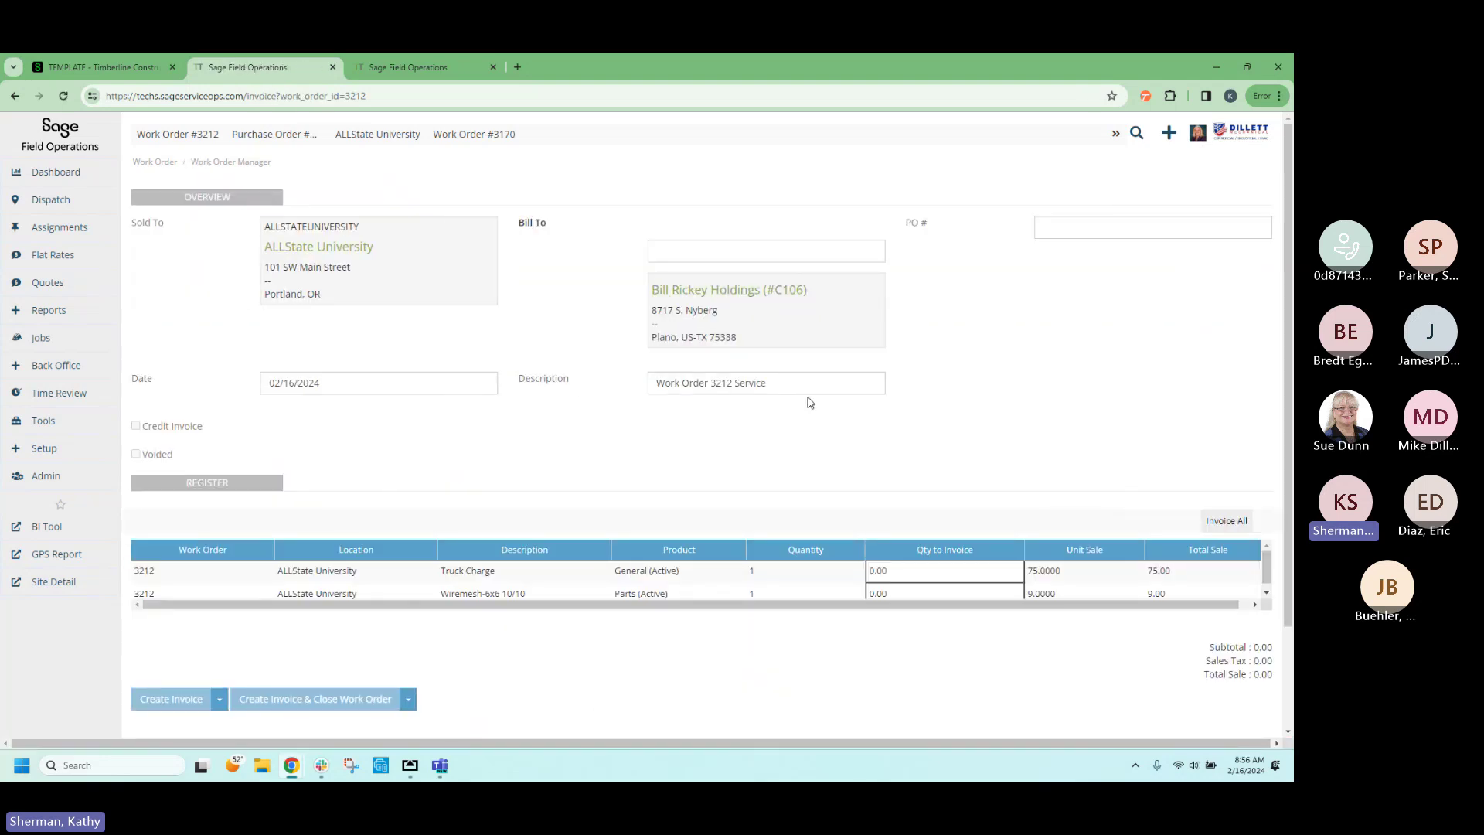
click(1227, 522)
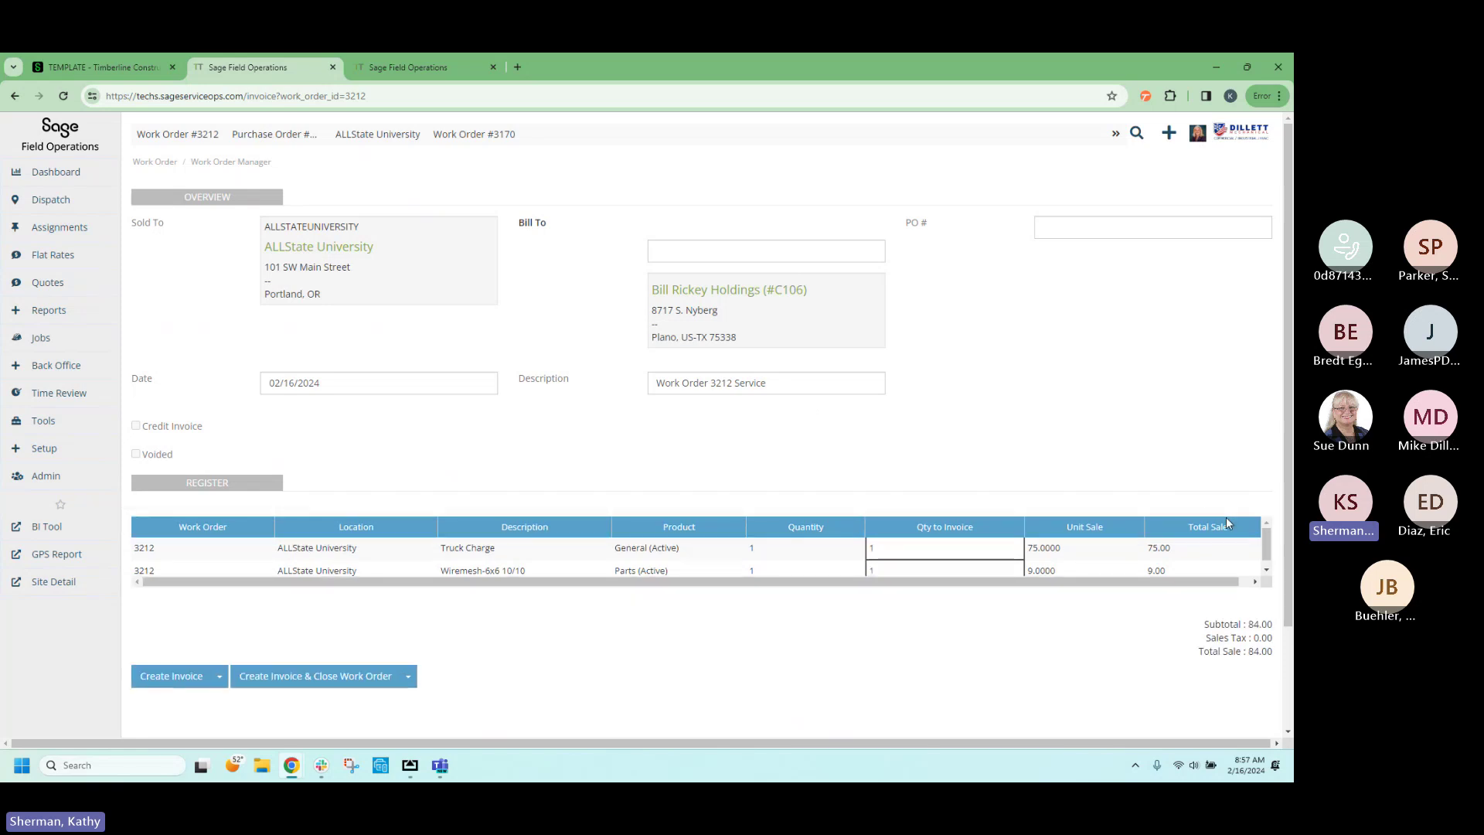
click(158, 679)
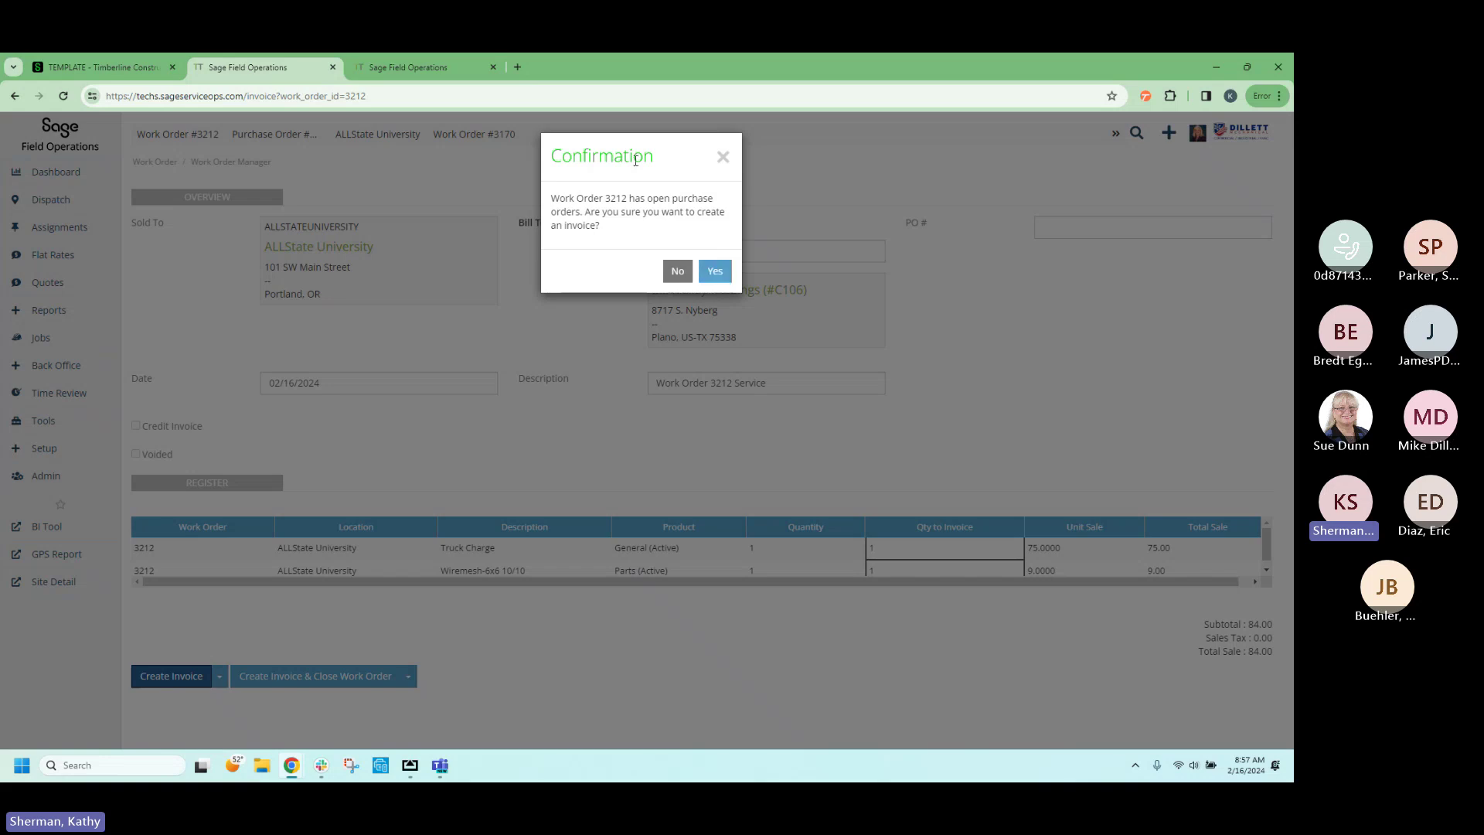
Accept the open purchase orders warning to create invoice SI0909, then return to the work order.
click(716, 273)
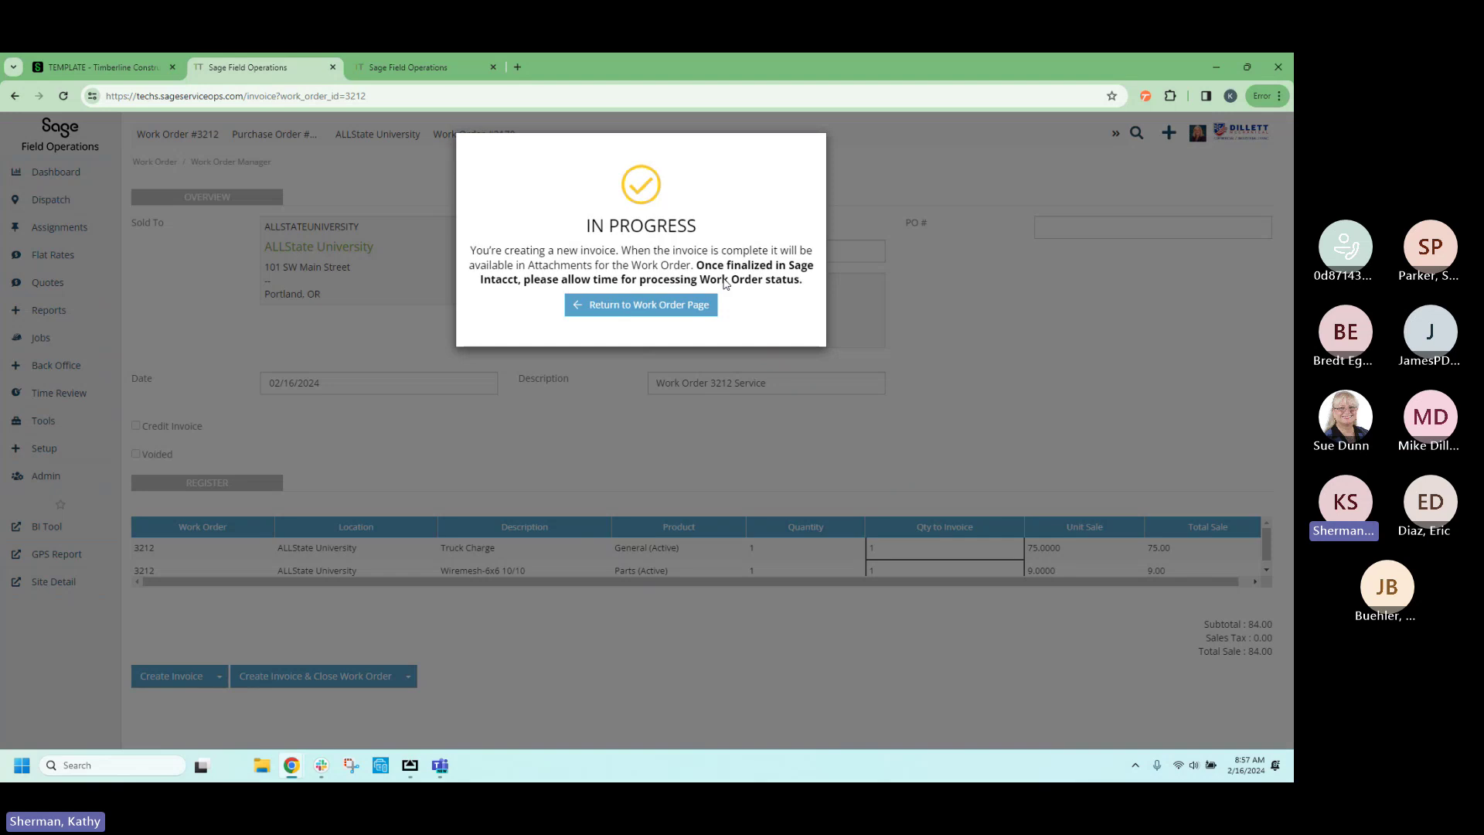
click(632, 307)
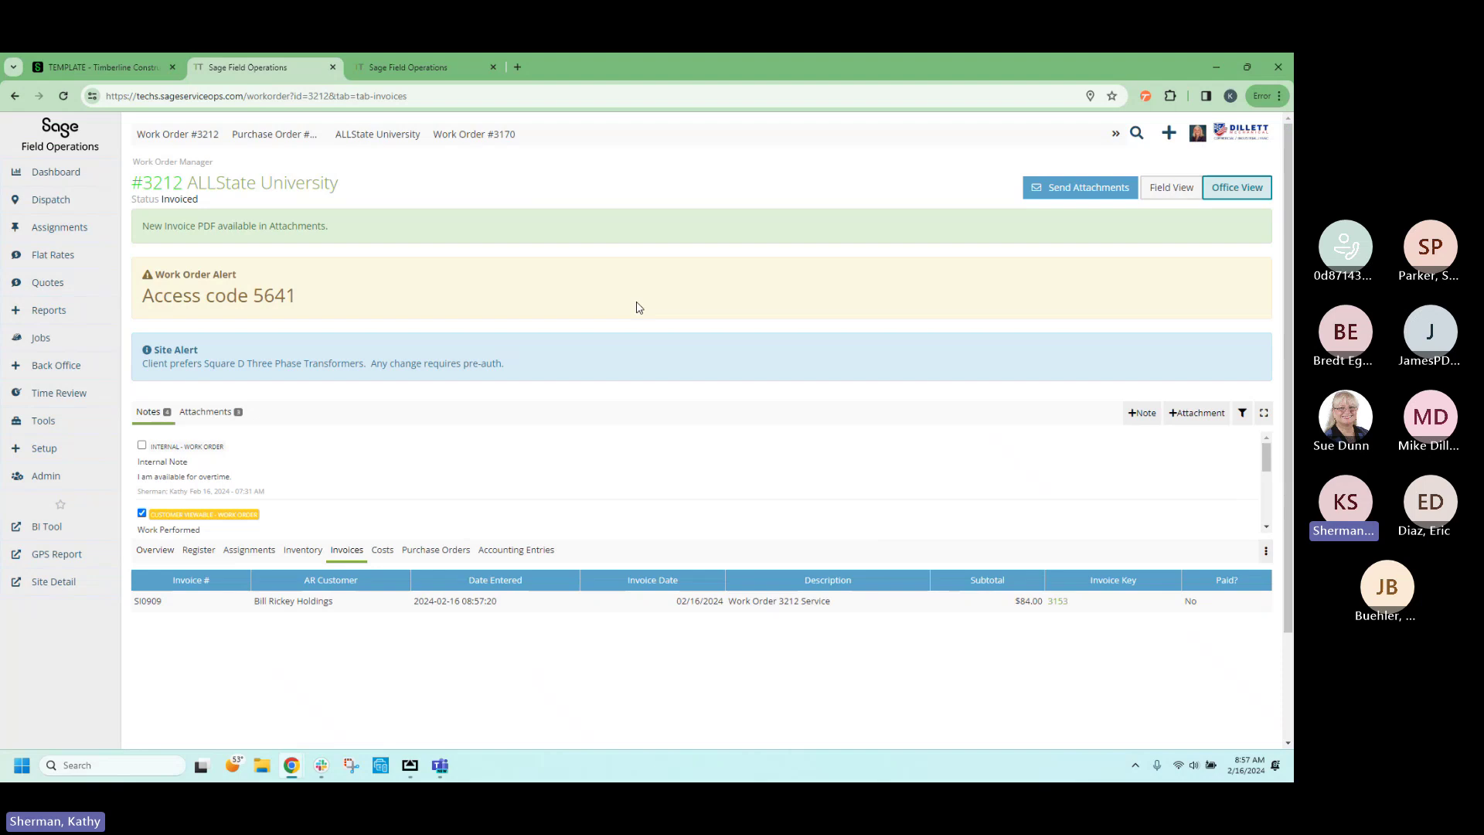
View the SI0909 Invoice Report PDF in the attachments, then switch to the Sage Intacct tab.
click(201, 412)
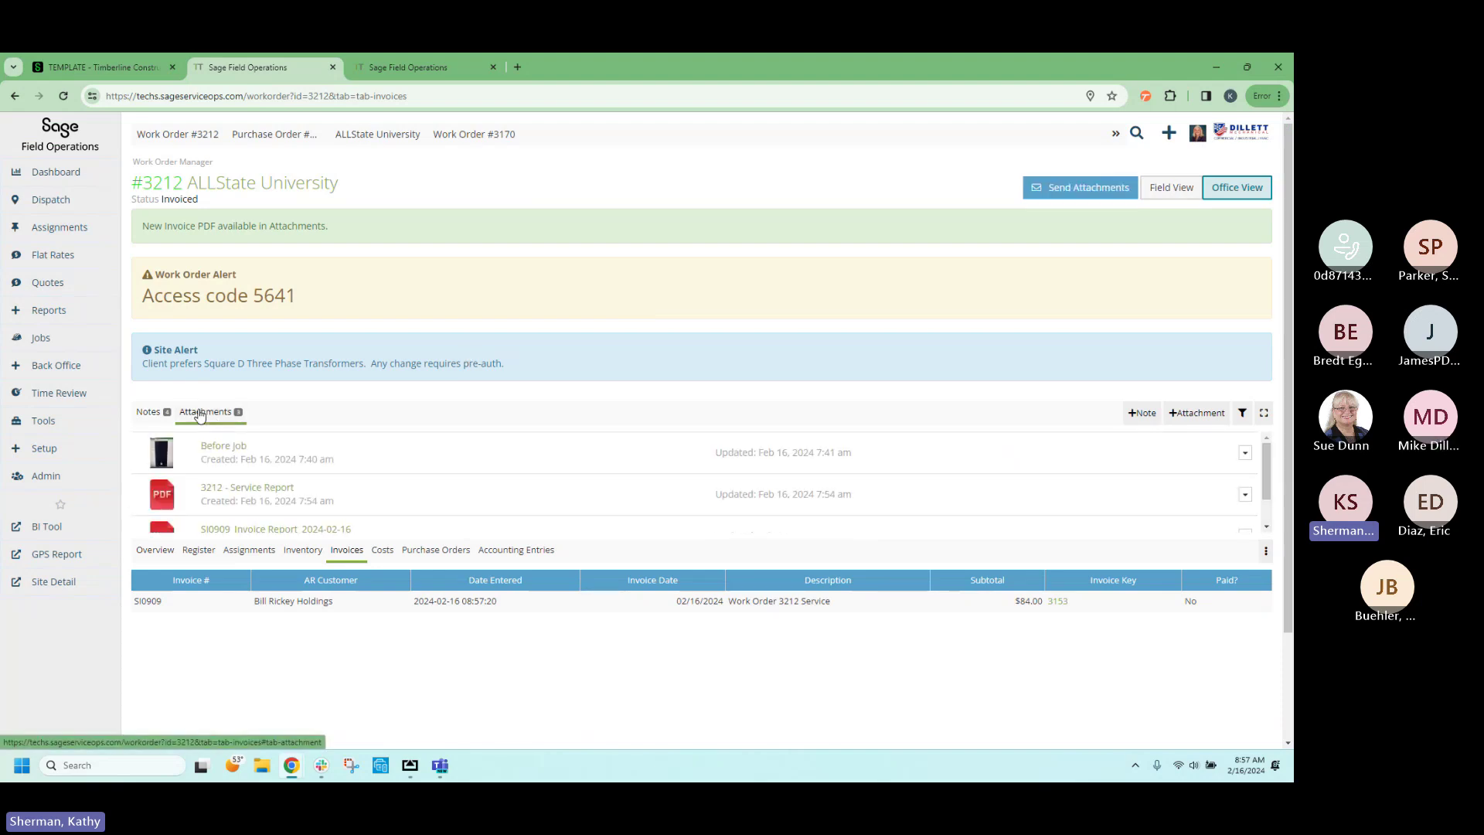
scroll(286, 518, down, 1)
click(294, 496)
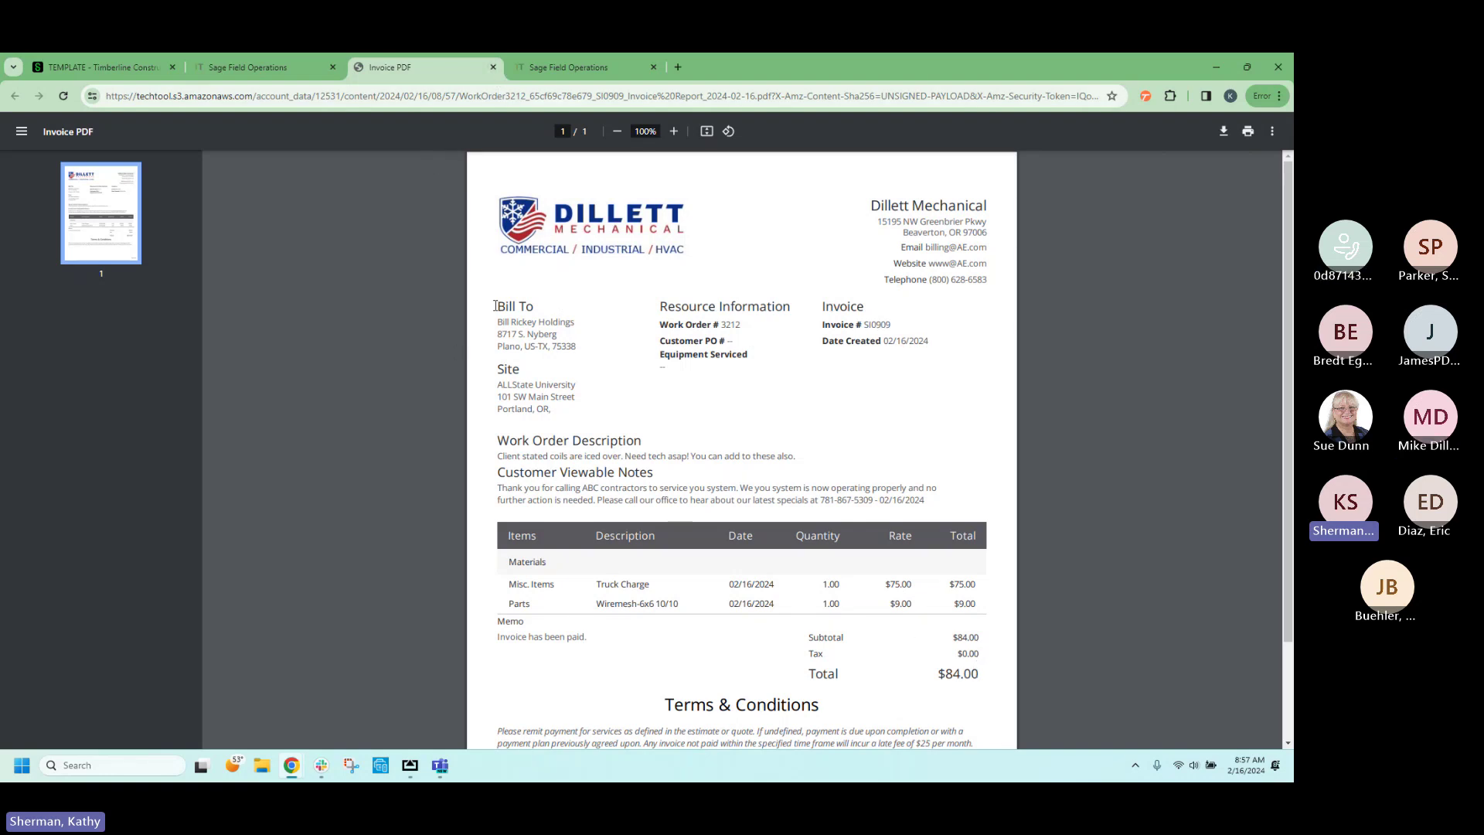
click(492, 68)
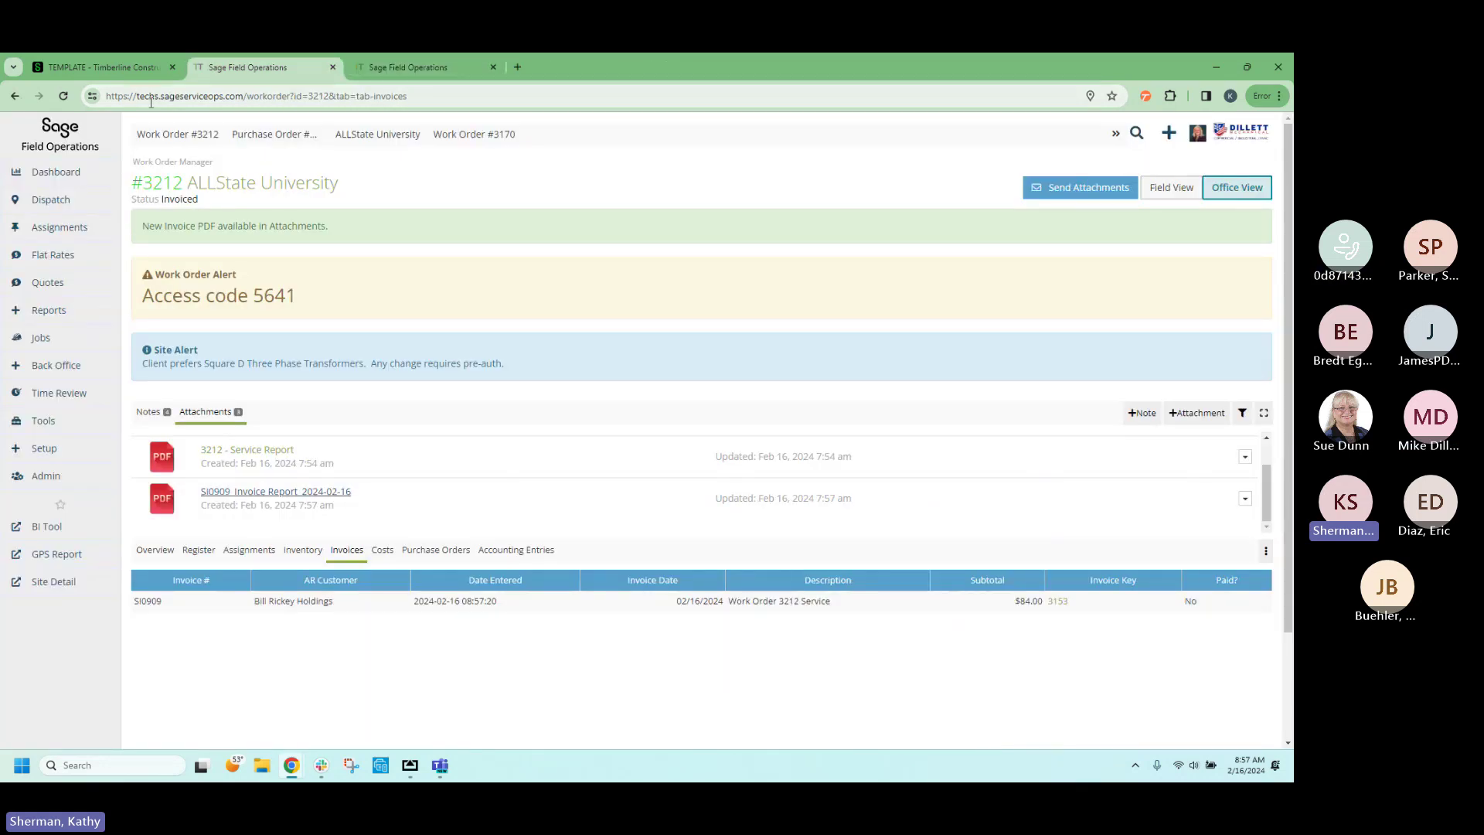
click(101, 69)
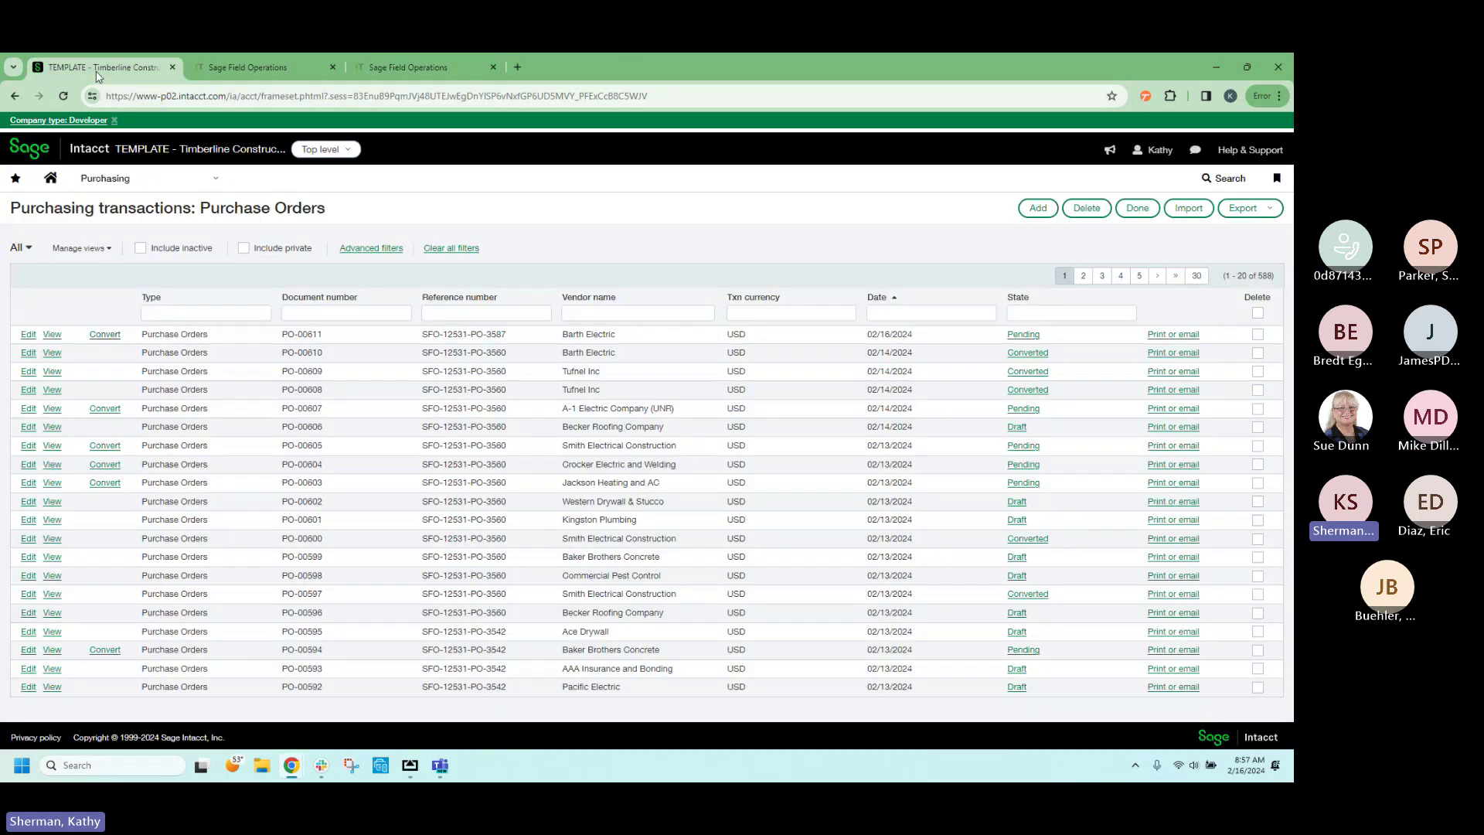
Open invoice SI0909 from the Sales Invoice Inventory favourite and view its ledger posting details.
click(16, 178)
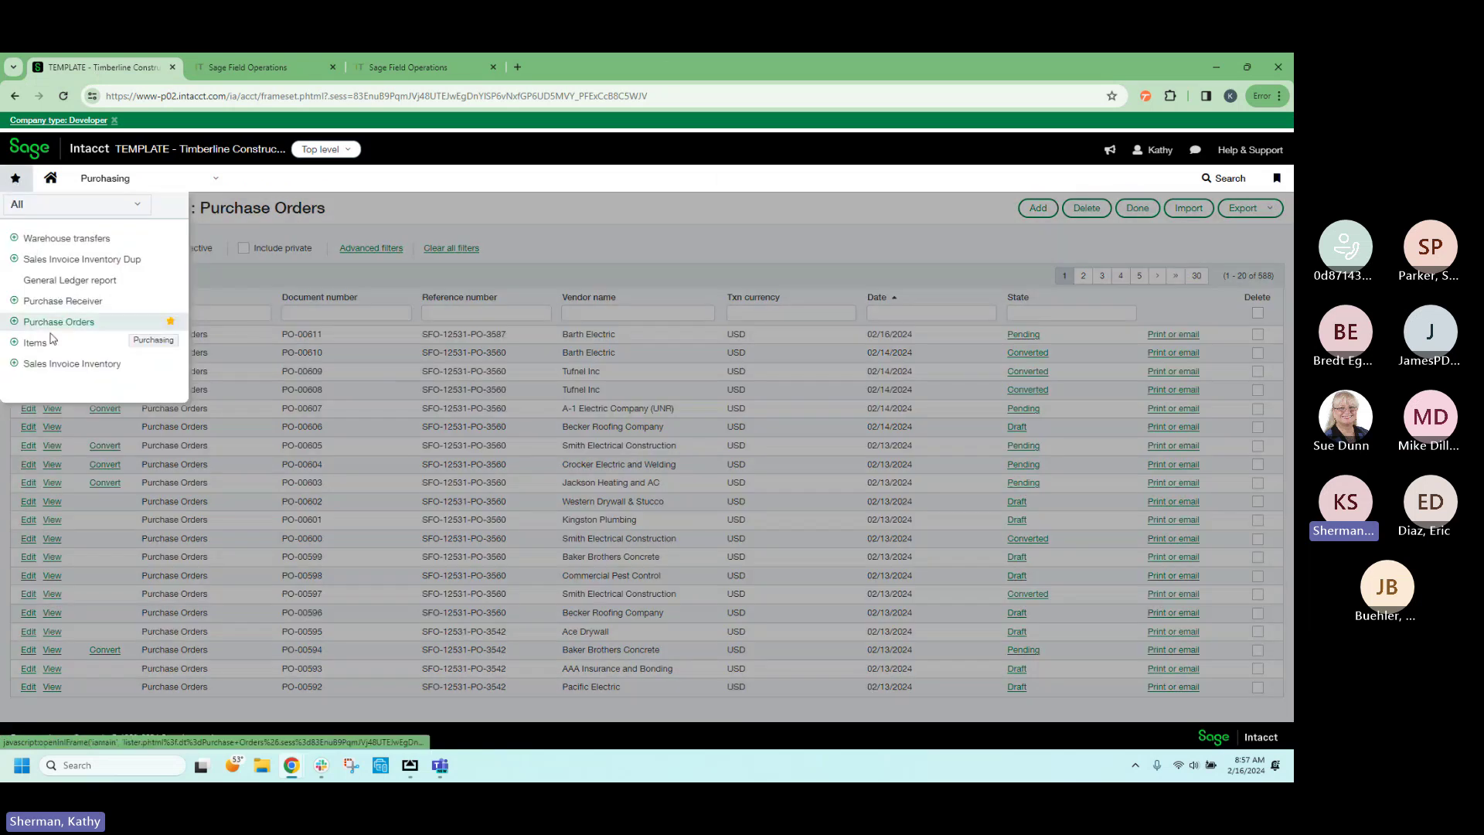
click(88, 363)
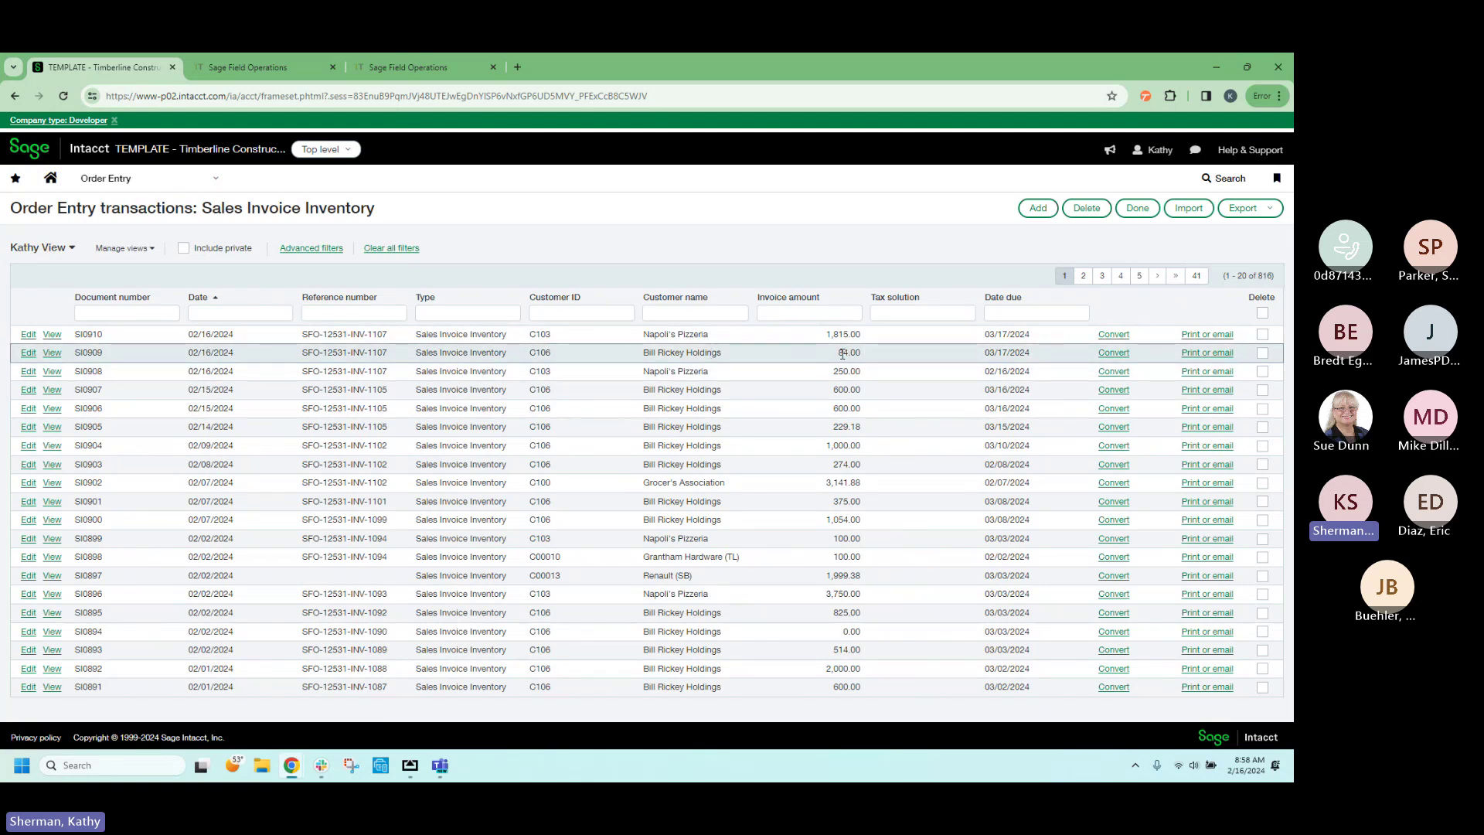
click(51, 355)
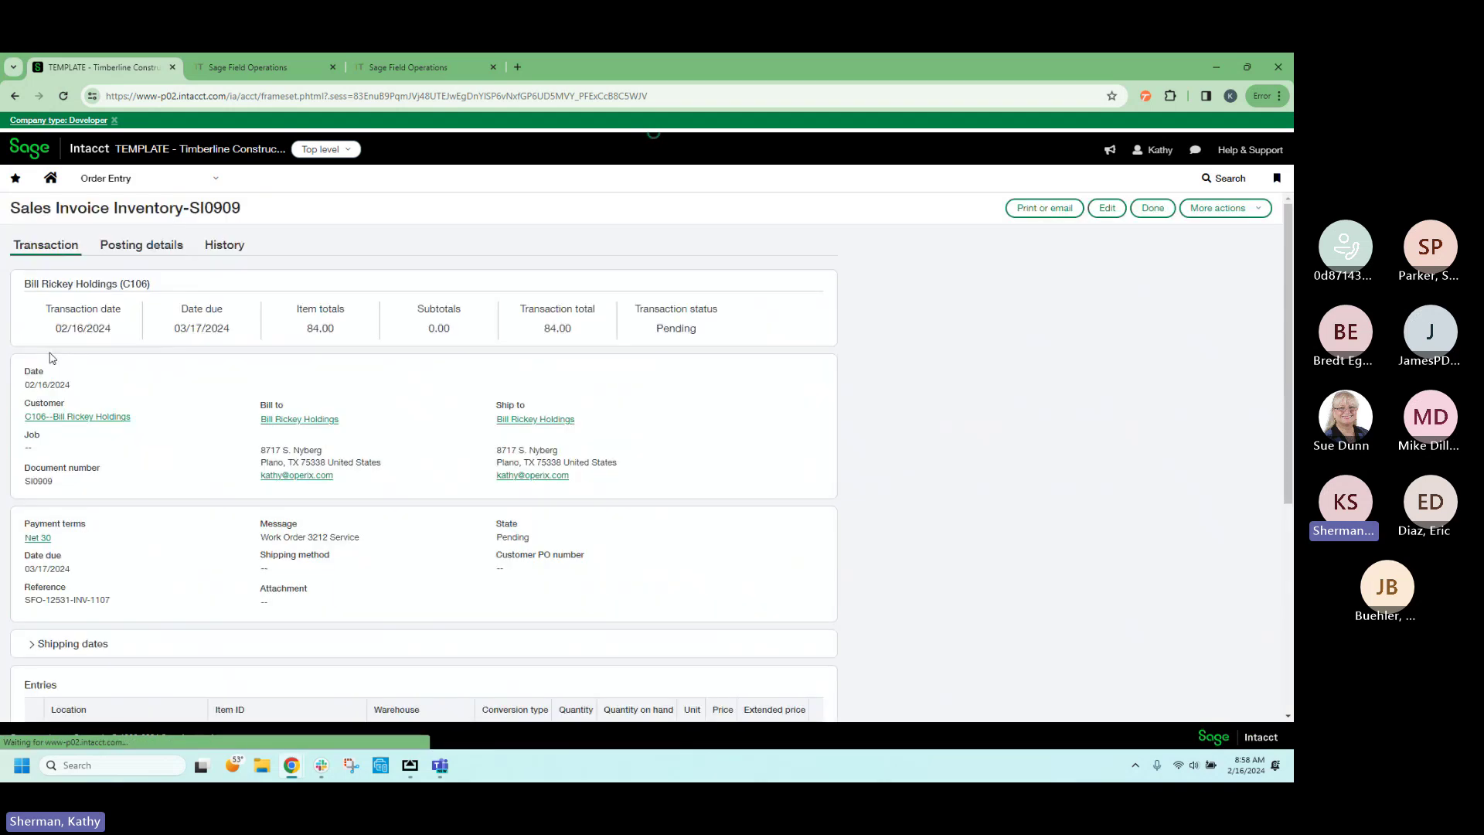
scroll(185, 356, down, 1)
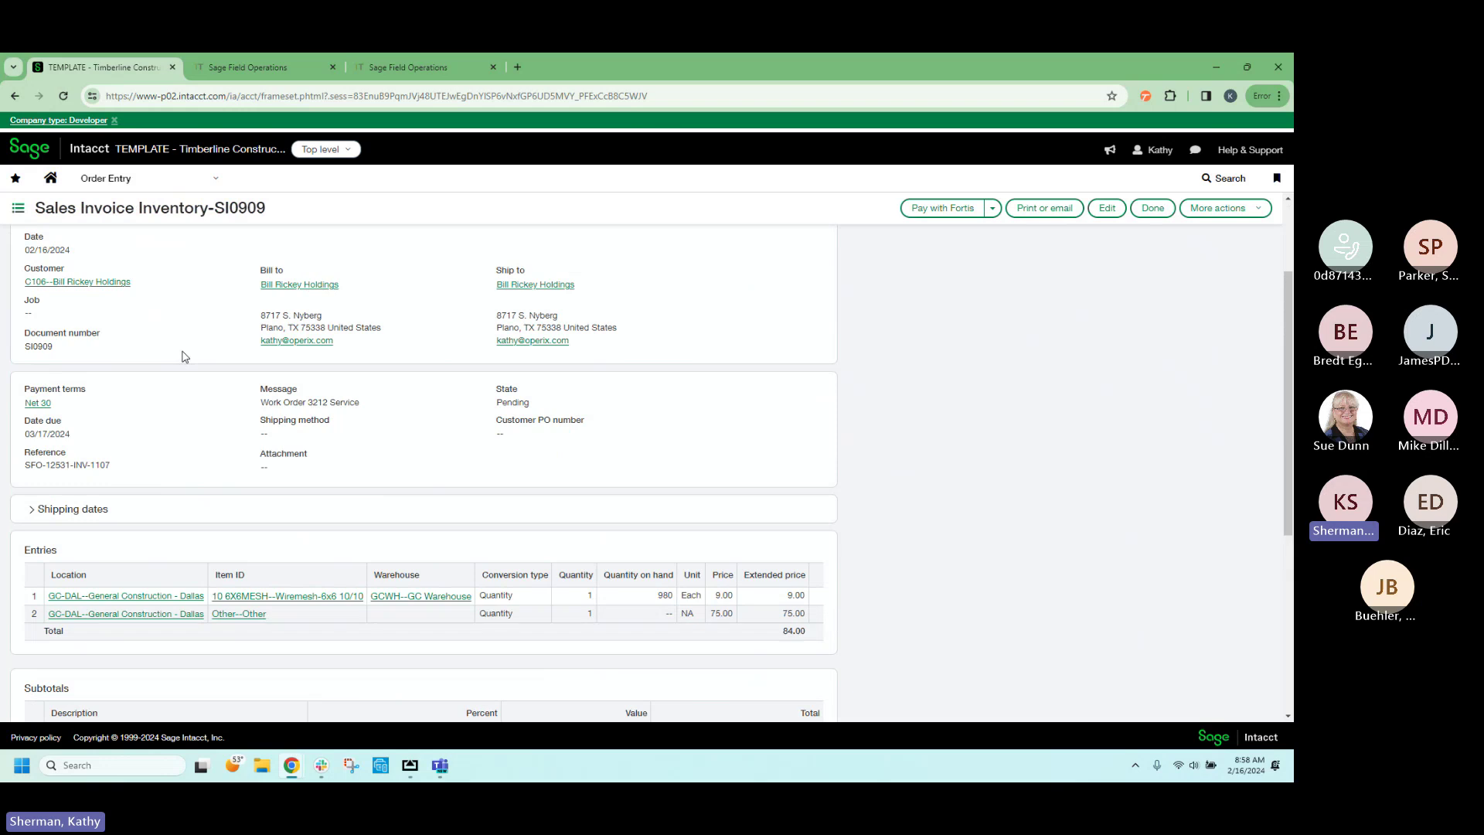
scroll(184, 356, down, 4)
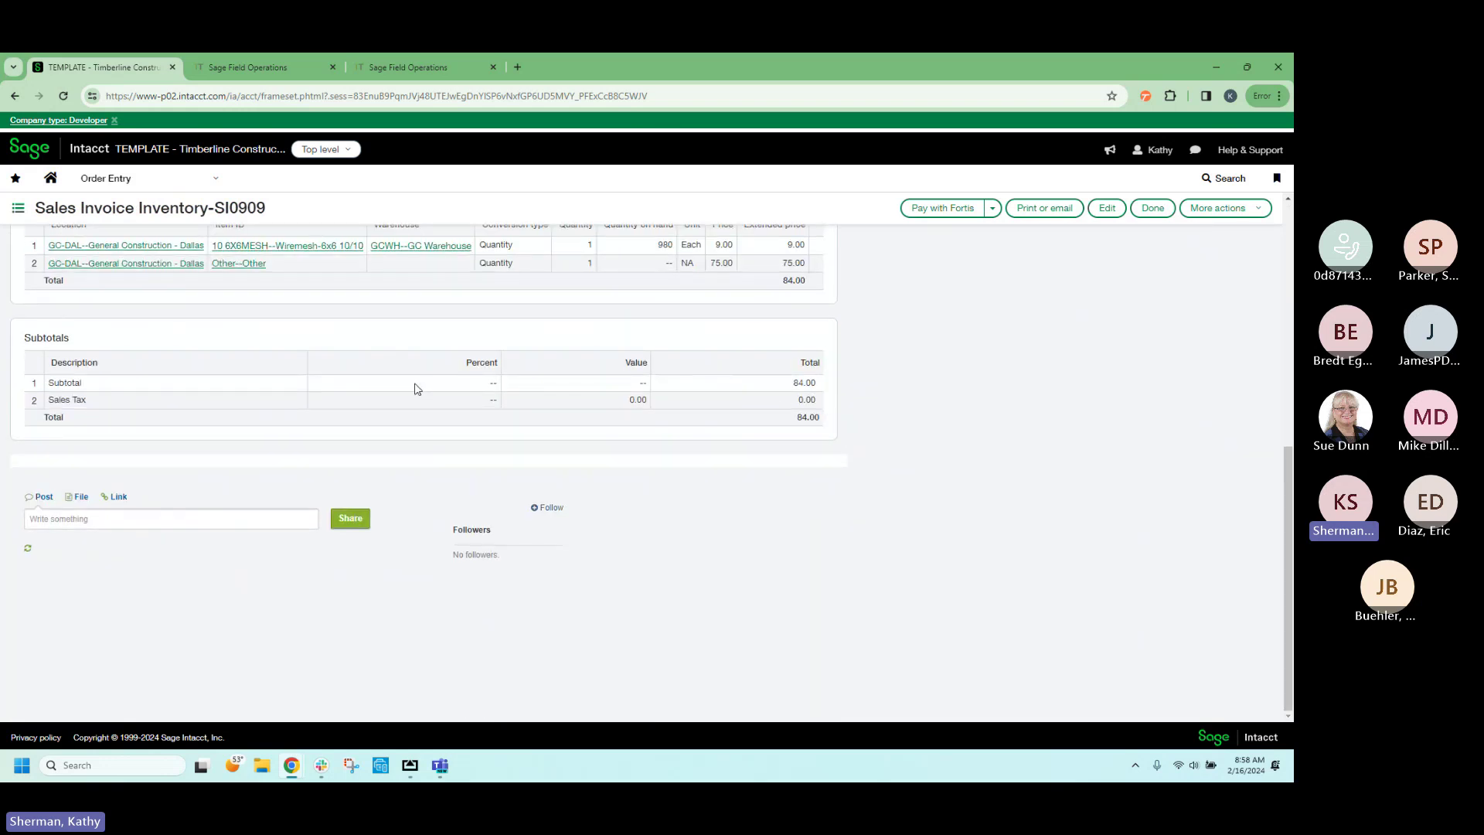
scroll(417, 389, up, 1)
scroll(417, 389, up, 5)
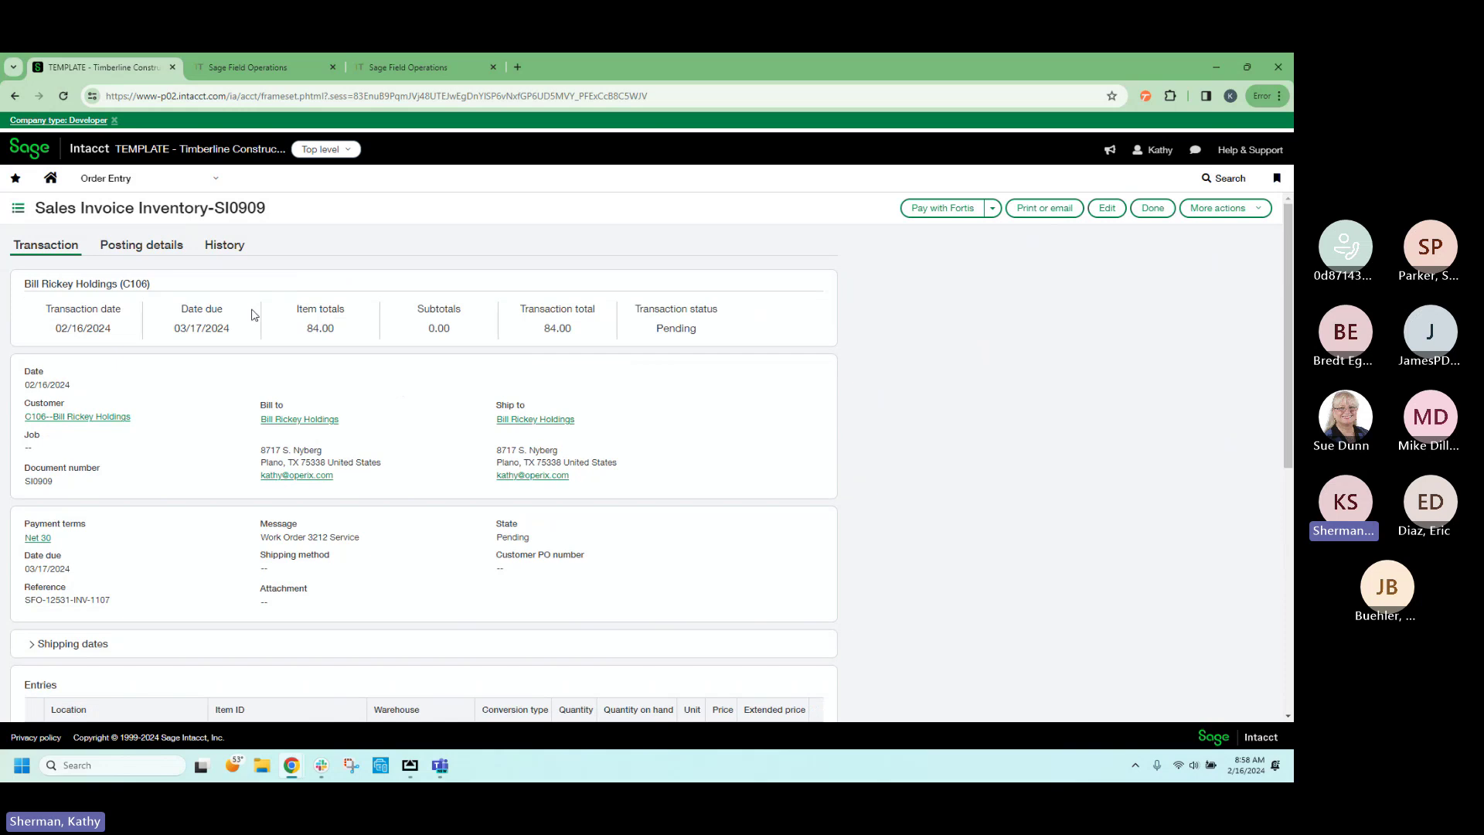
click(159, 248)
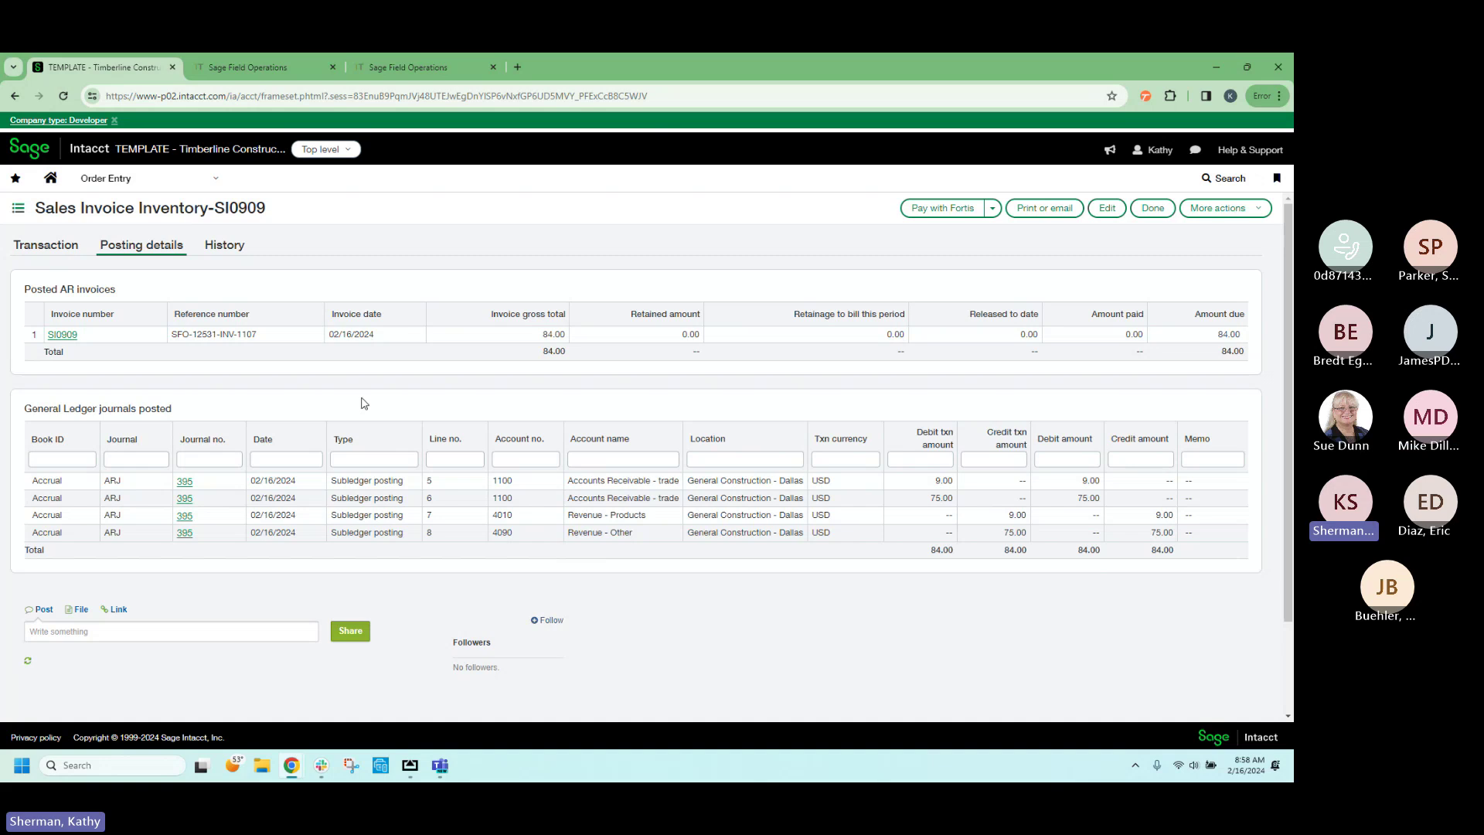
Check that SI0909's journal 395 balances at $84.00 debits and credits, then open the module menu.
click(201, 181)
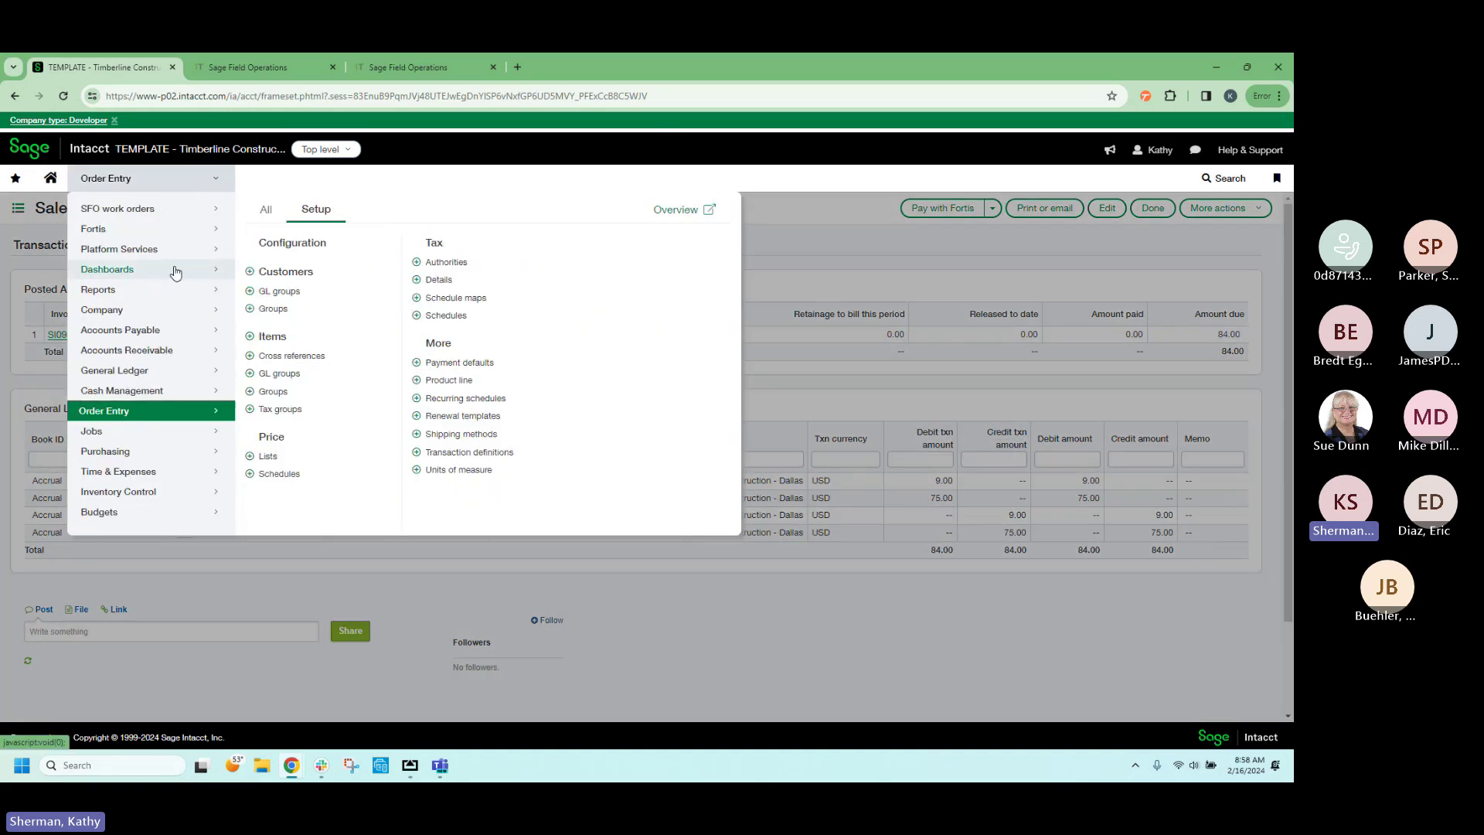
Confirm SI0909 shows as a Posted $84.00 invoice under Accounts Receivable > Invoices, then return to work order 3212.
click(188, 355)
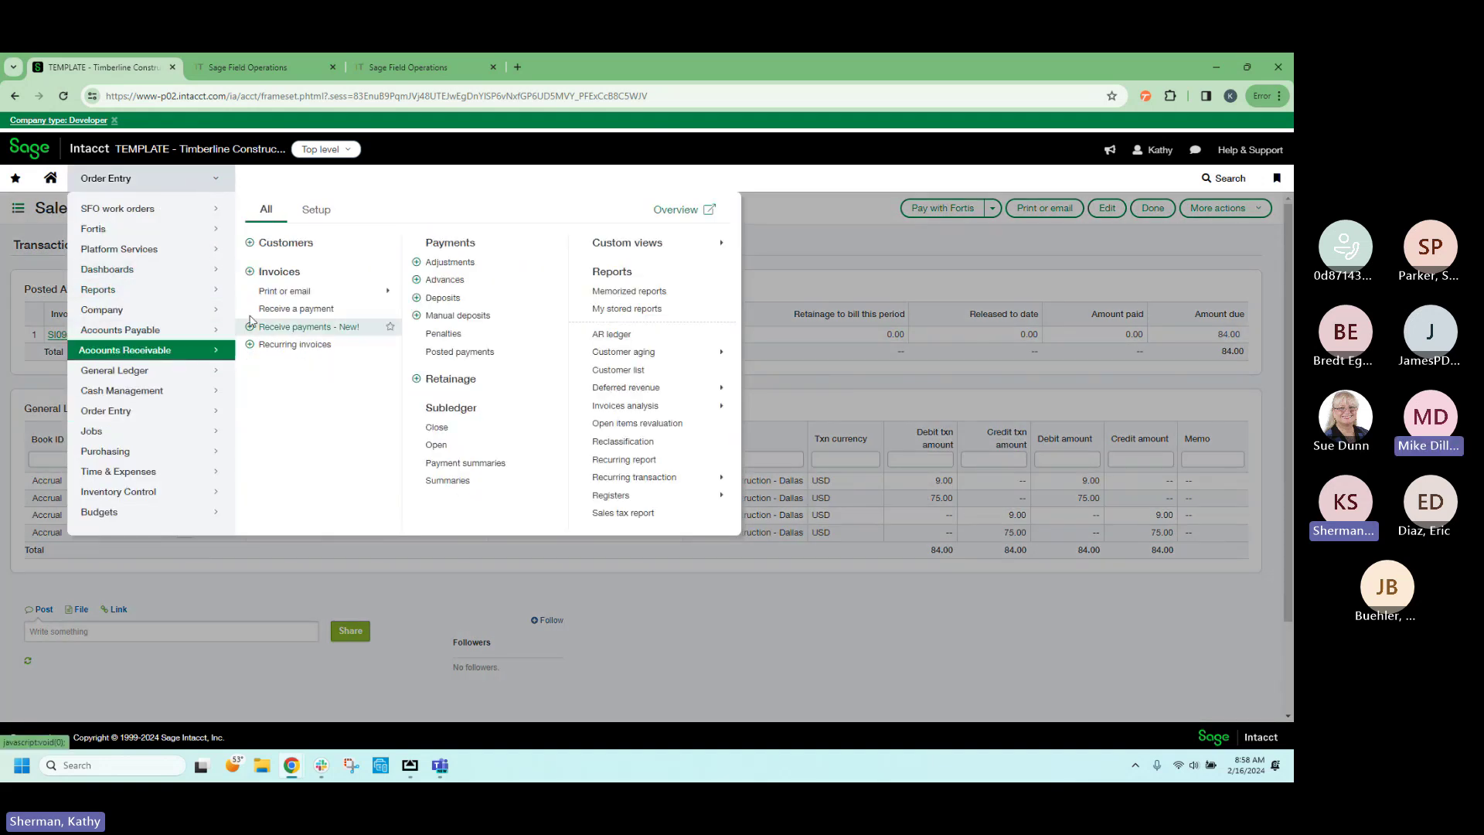
click(281, 271)
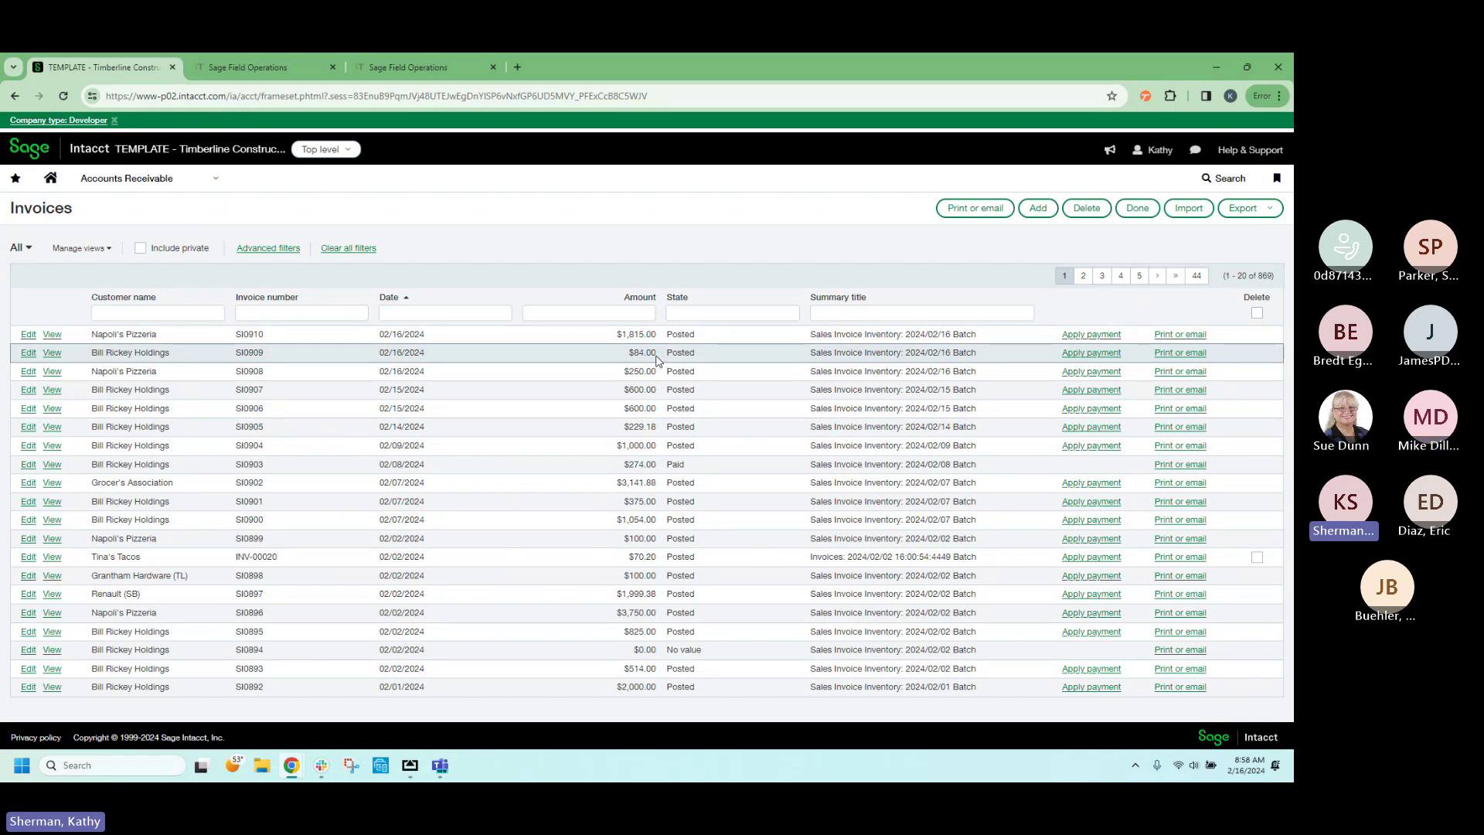
click(247, 66)
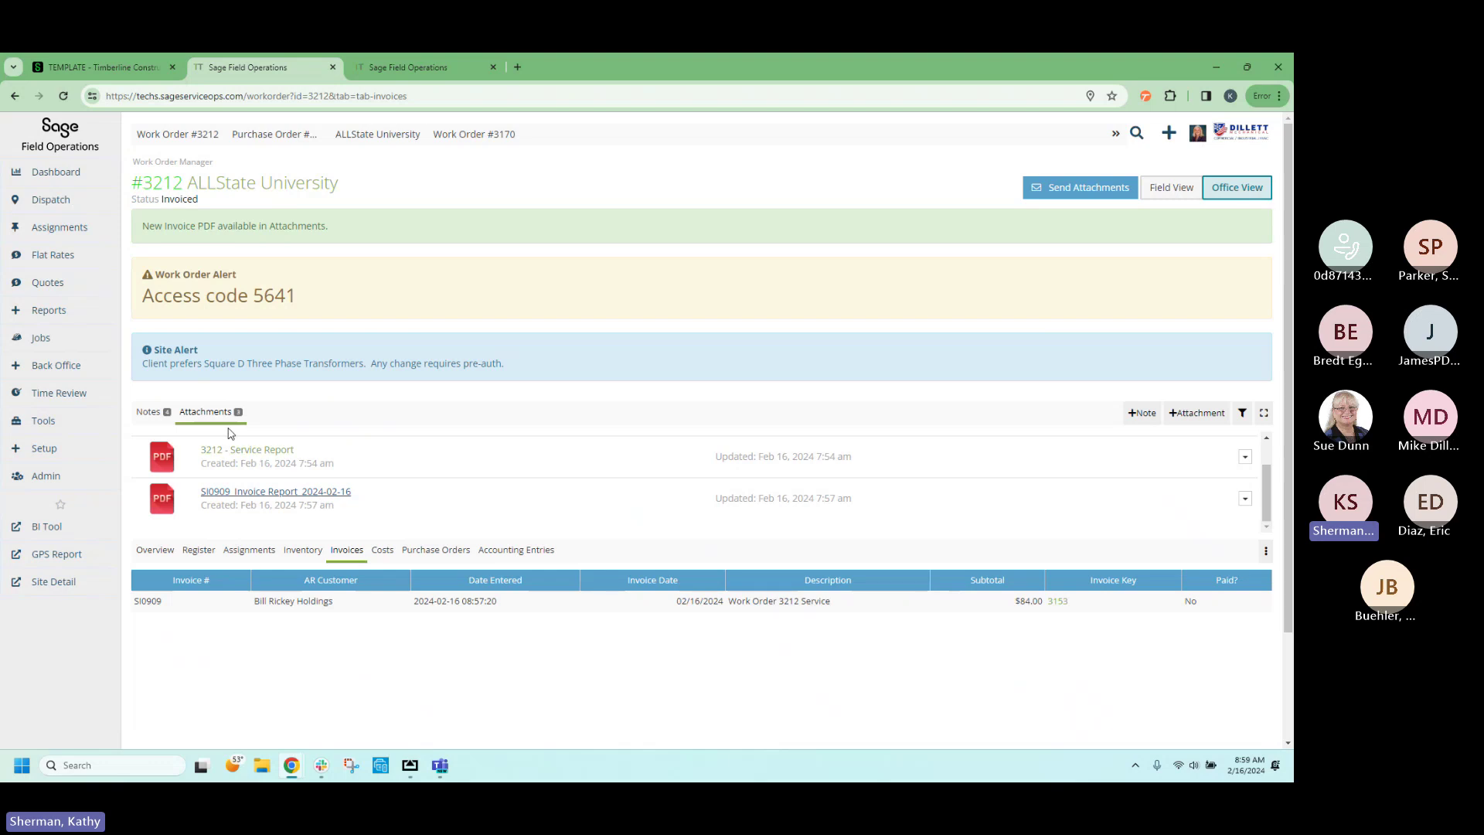
Review the notes on work order 3212.
click(154, 416)
scroll(214, 468, down, 3)
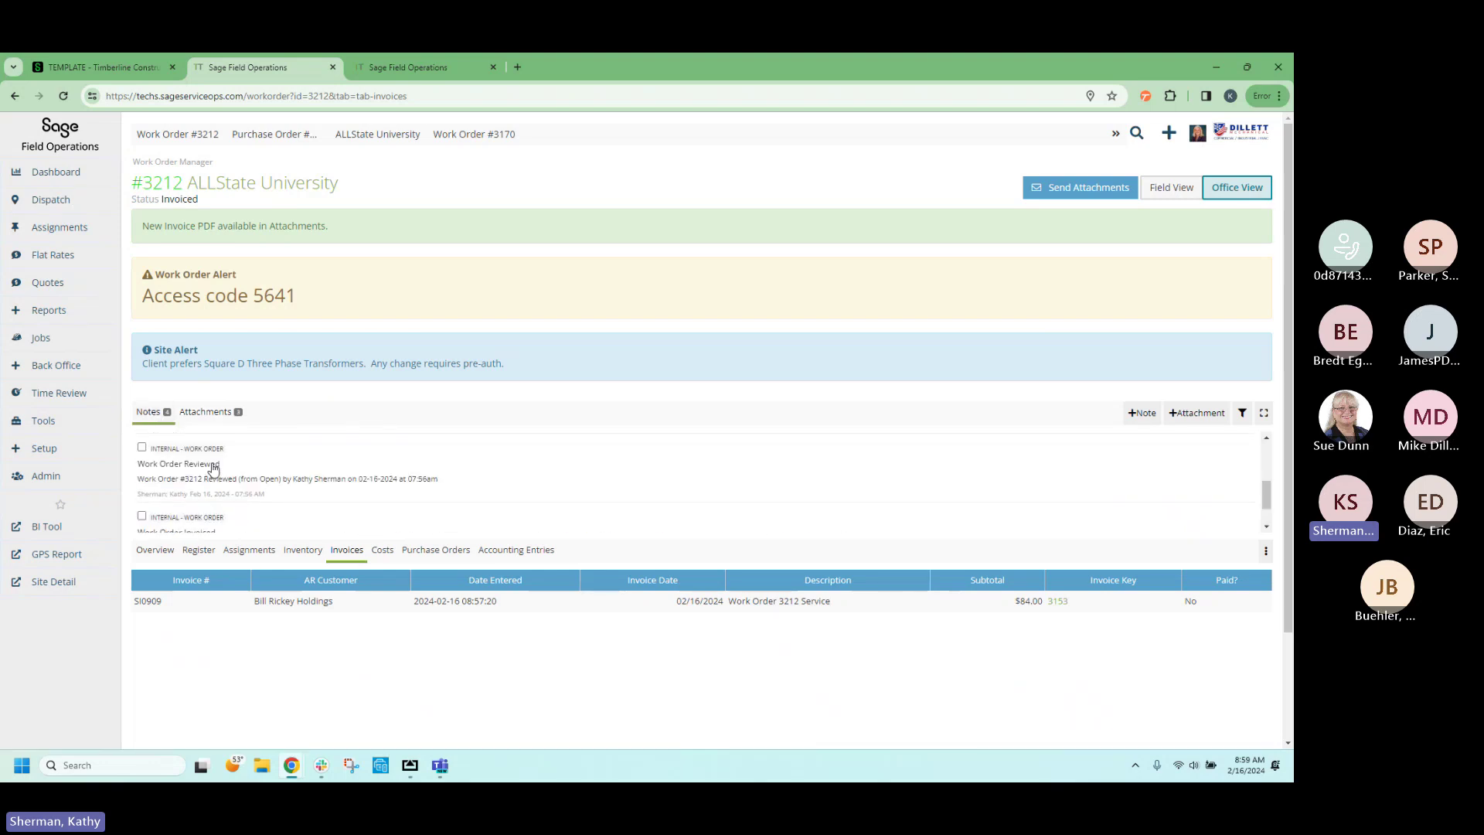
scroll(217, 468, down, 1)
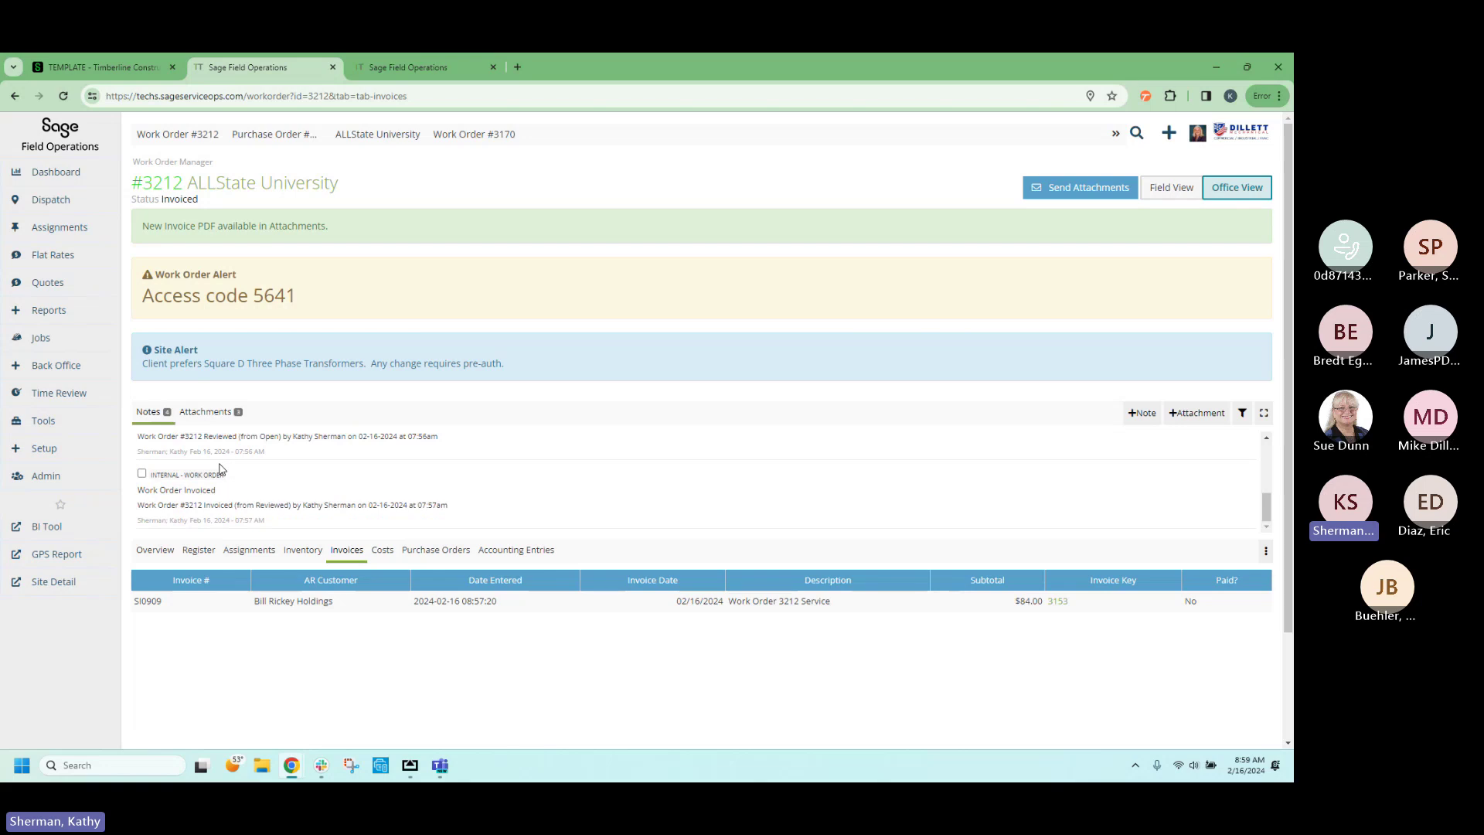
scroll(218, 468, up, 5)
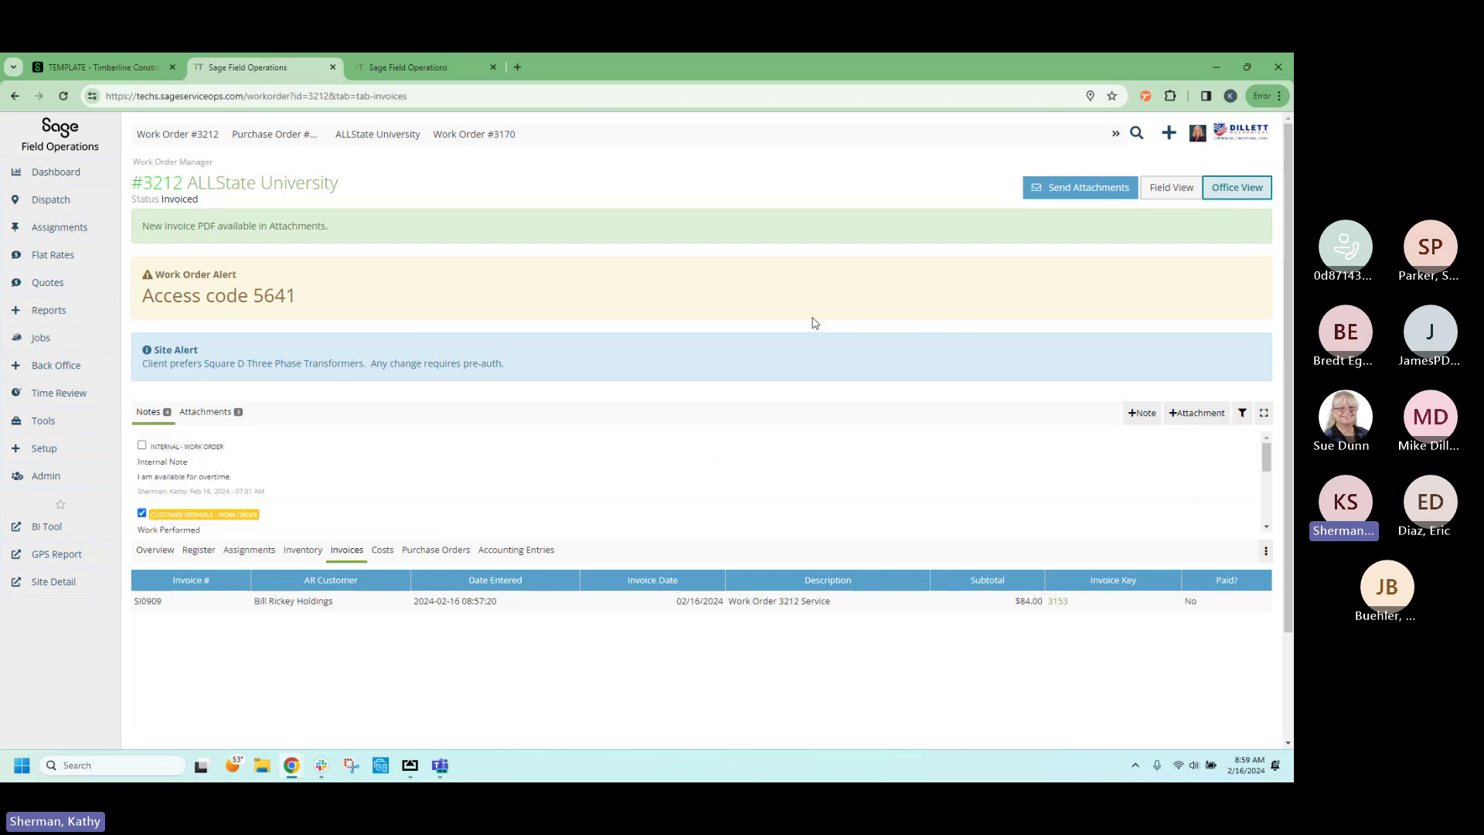
Attach the SI0909 invoice, 3212 service report and Before Job photo to an email, then close it.
click(1077, 190)
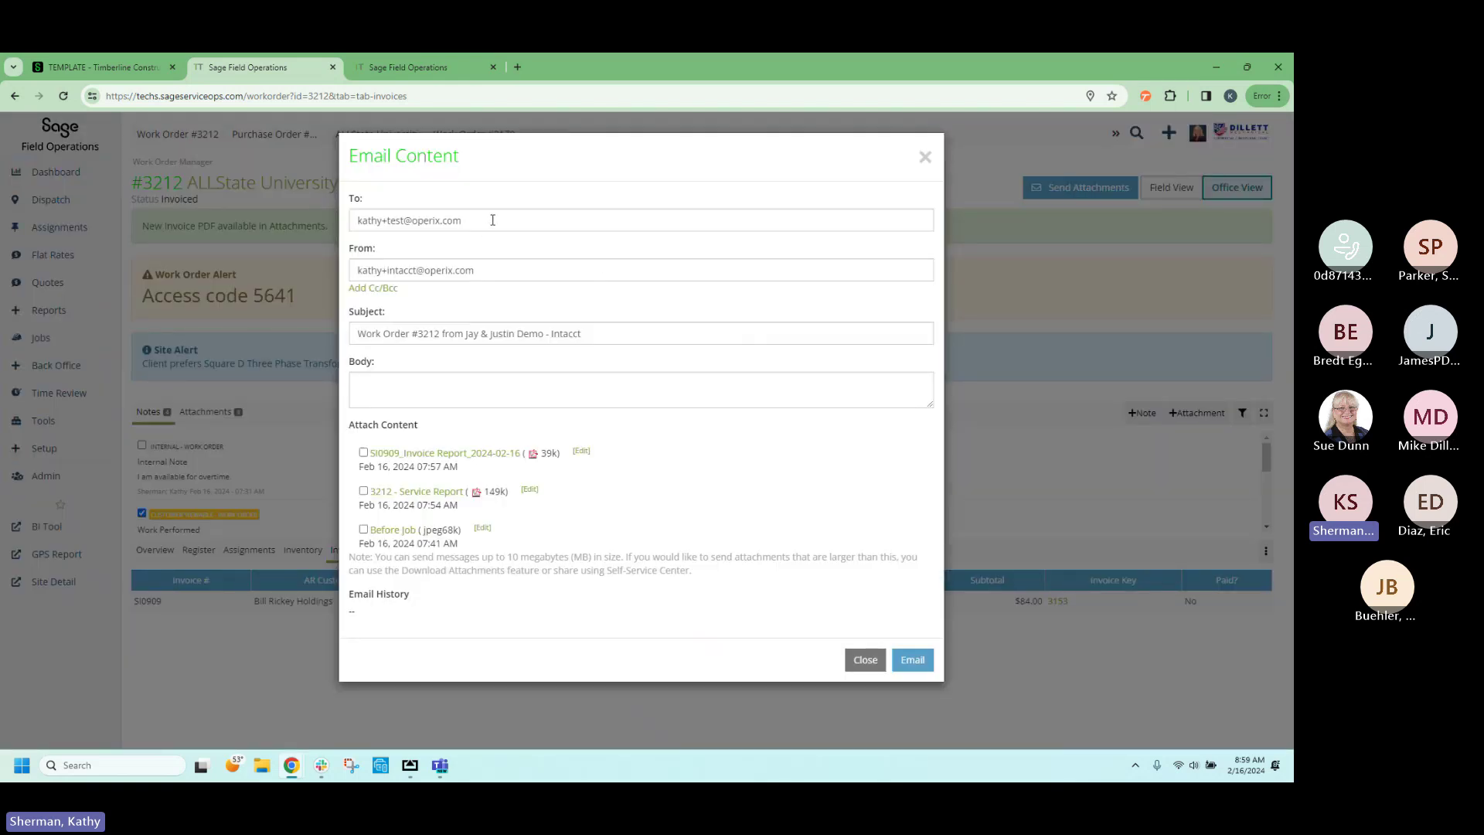
click(363, 452)
click(364, 492)
click(363, 530)
click(868, 669)
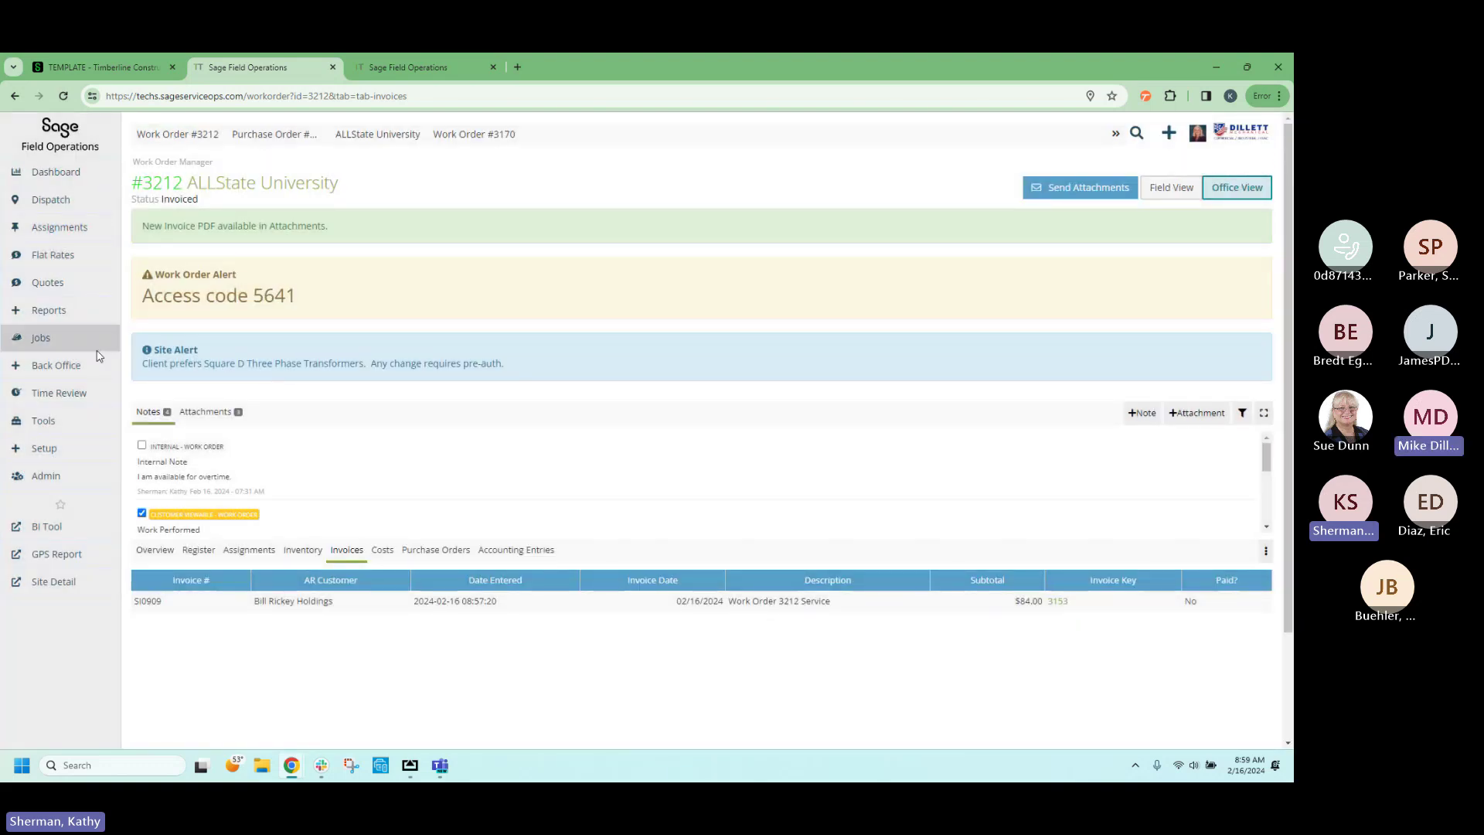
mouse_move(101, 366)
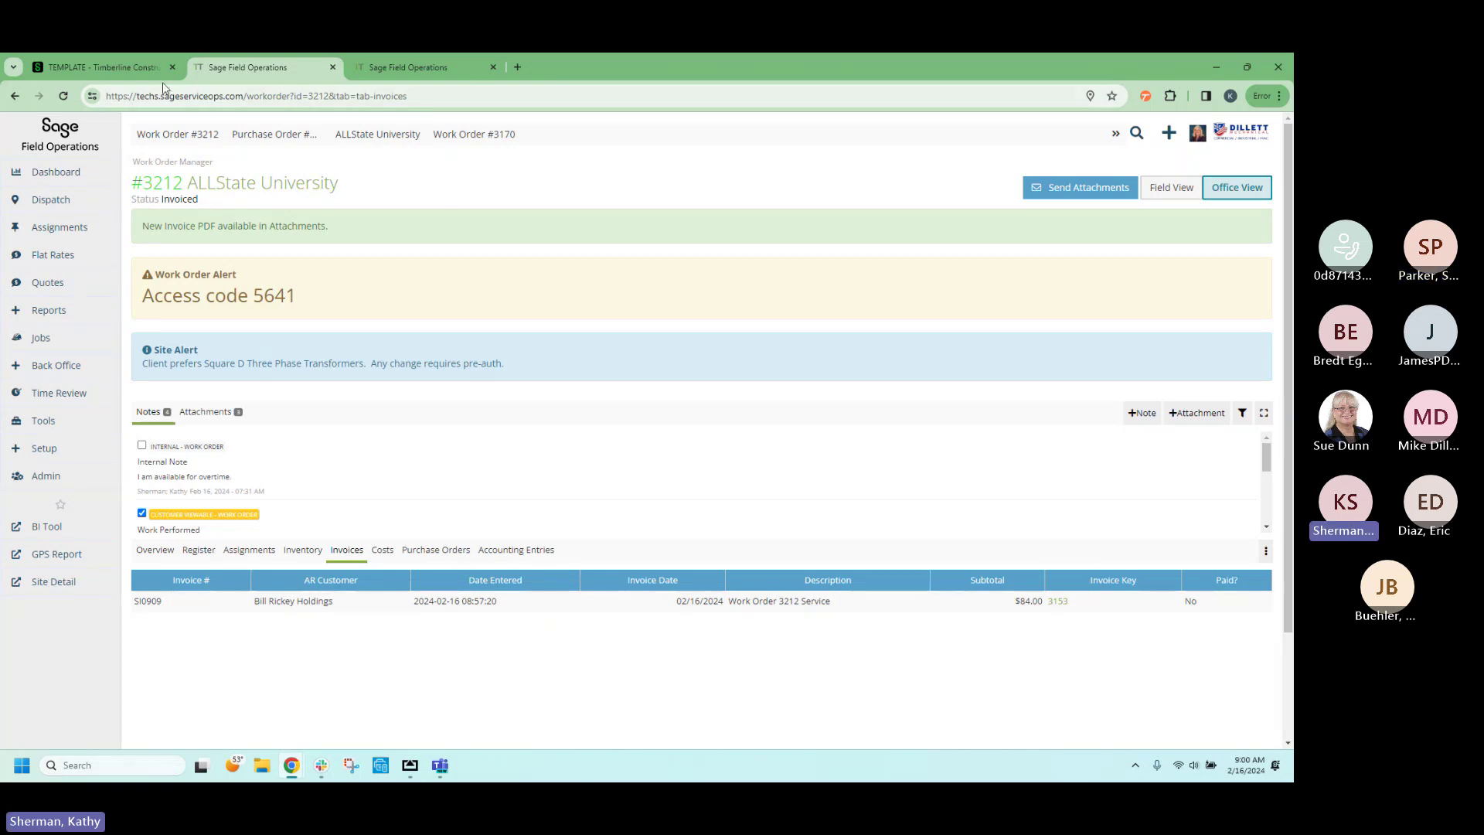
In the Intacct tab, open Dashboard - Services from the Dashboards module.
click(109, 74)
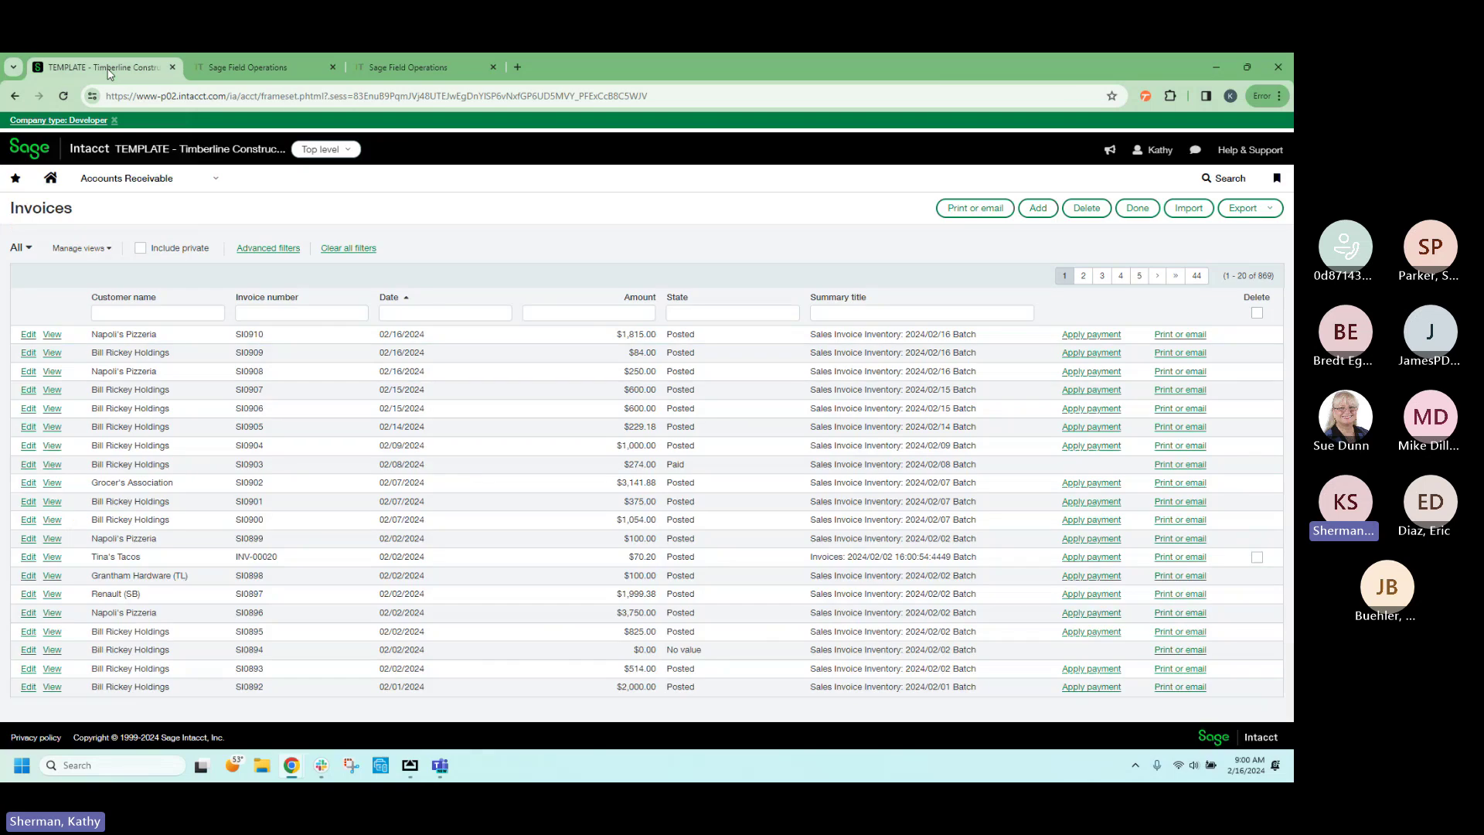
click(202, 180)
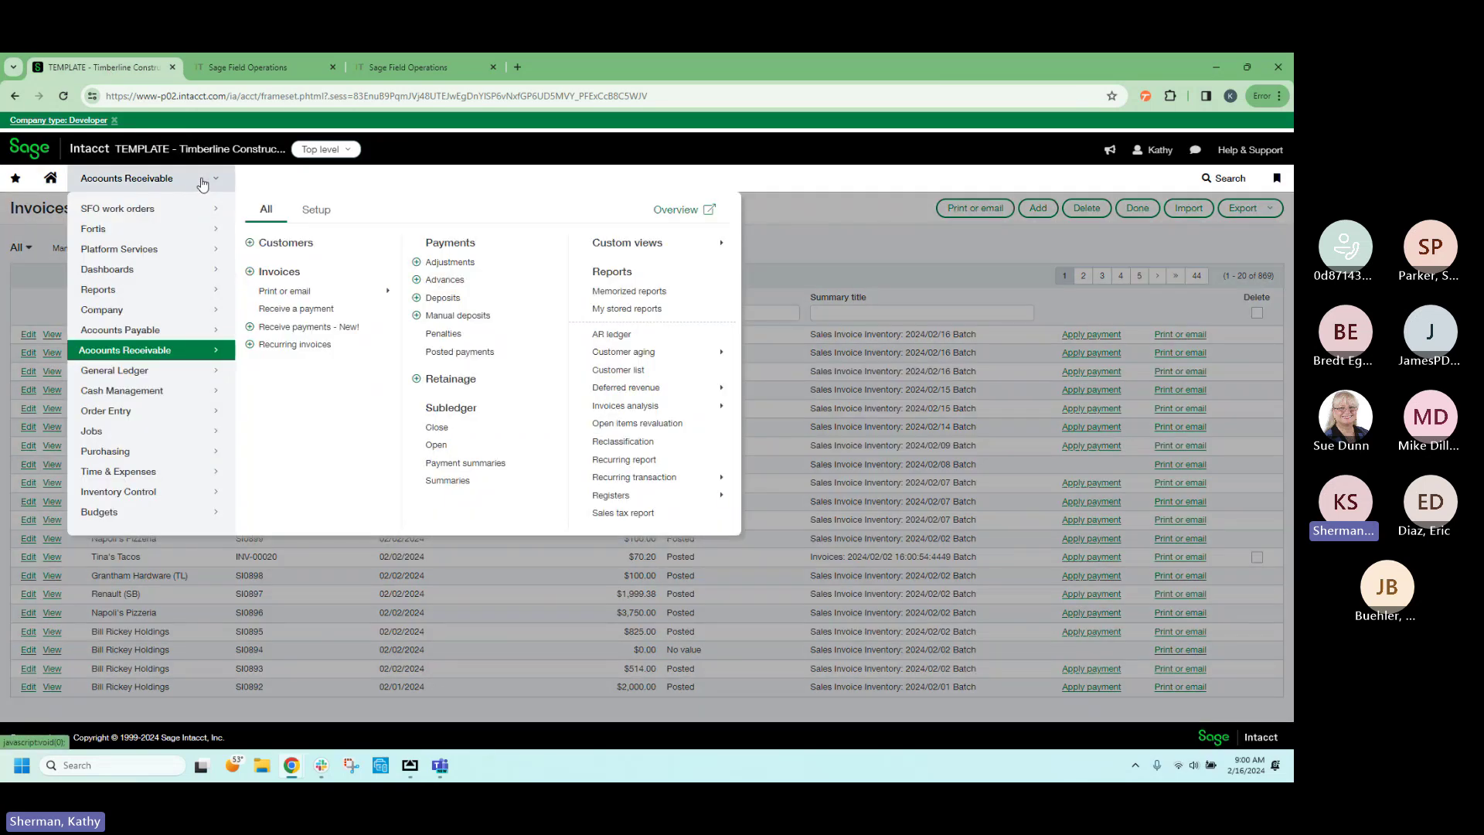
click(209, 273)
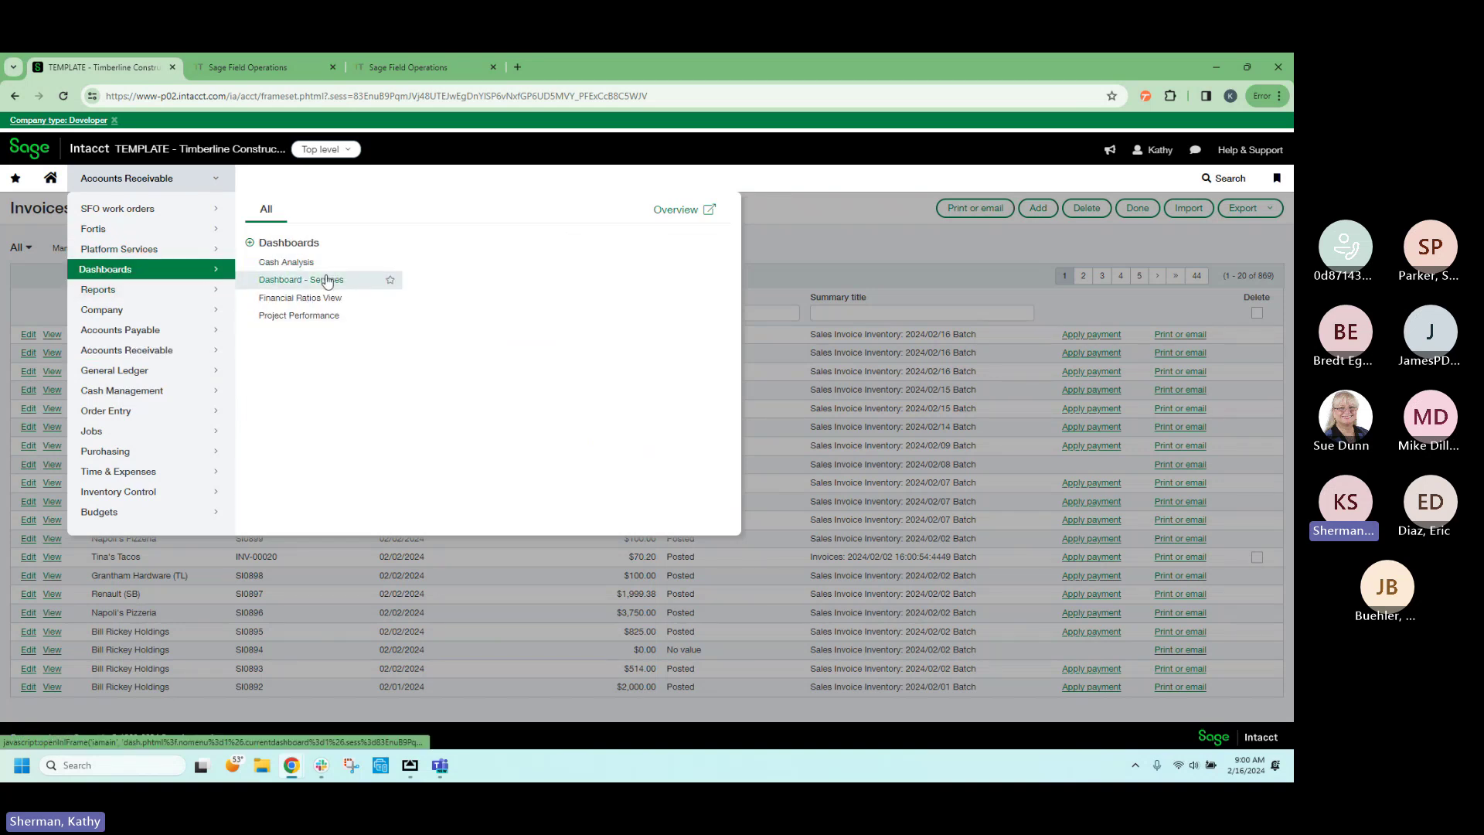
click(327, 280)
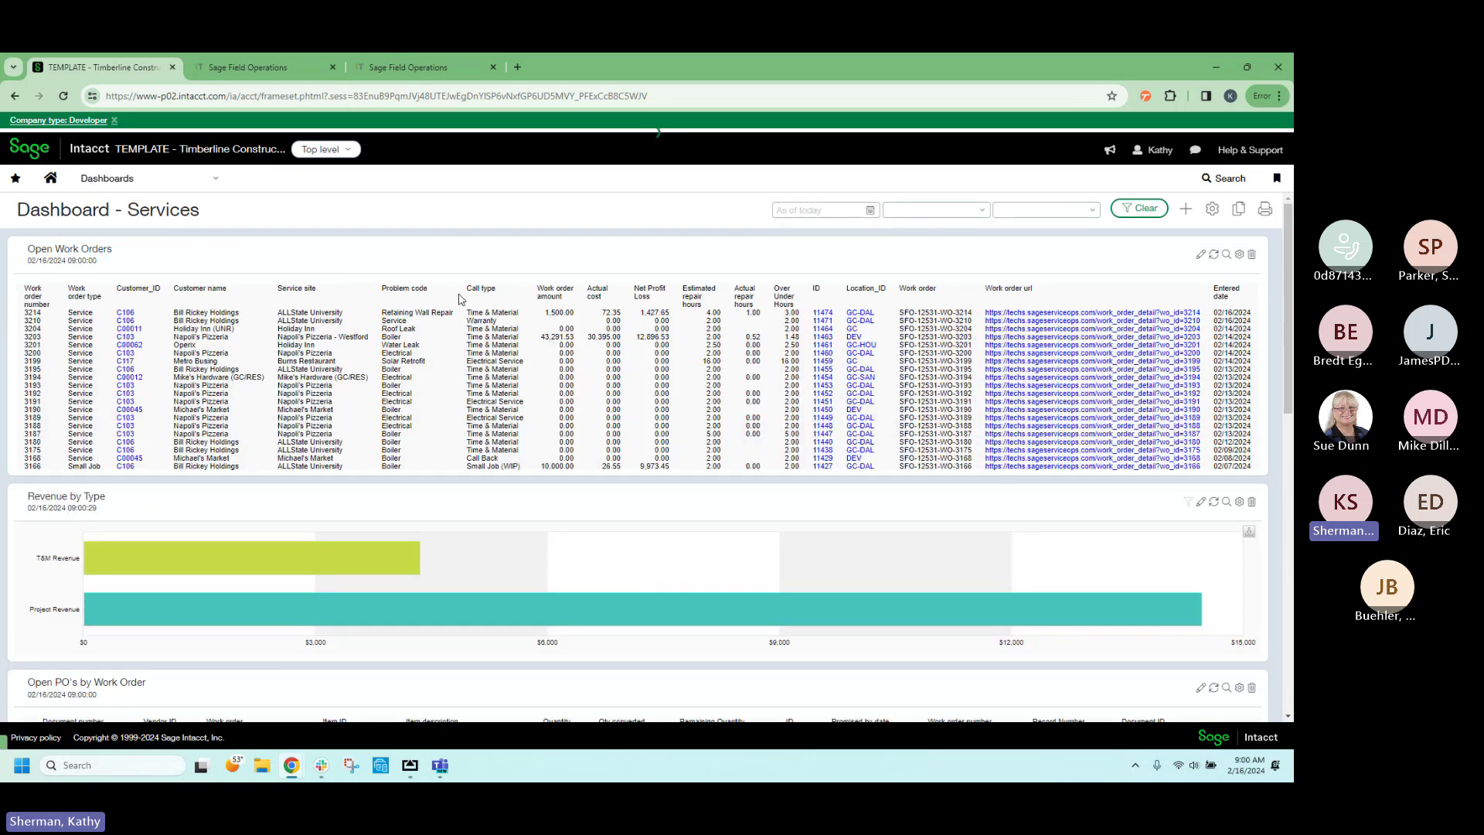
click(983, 217)
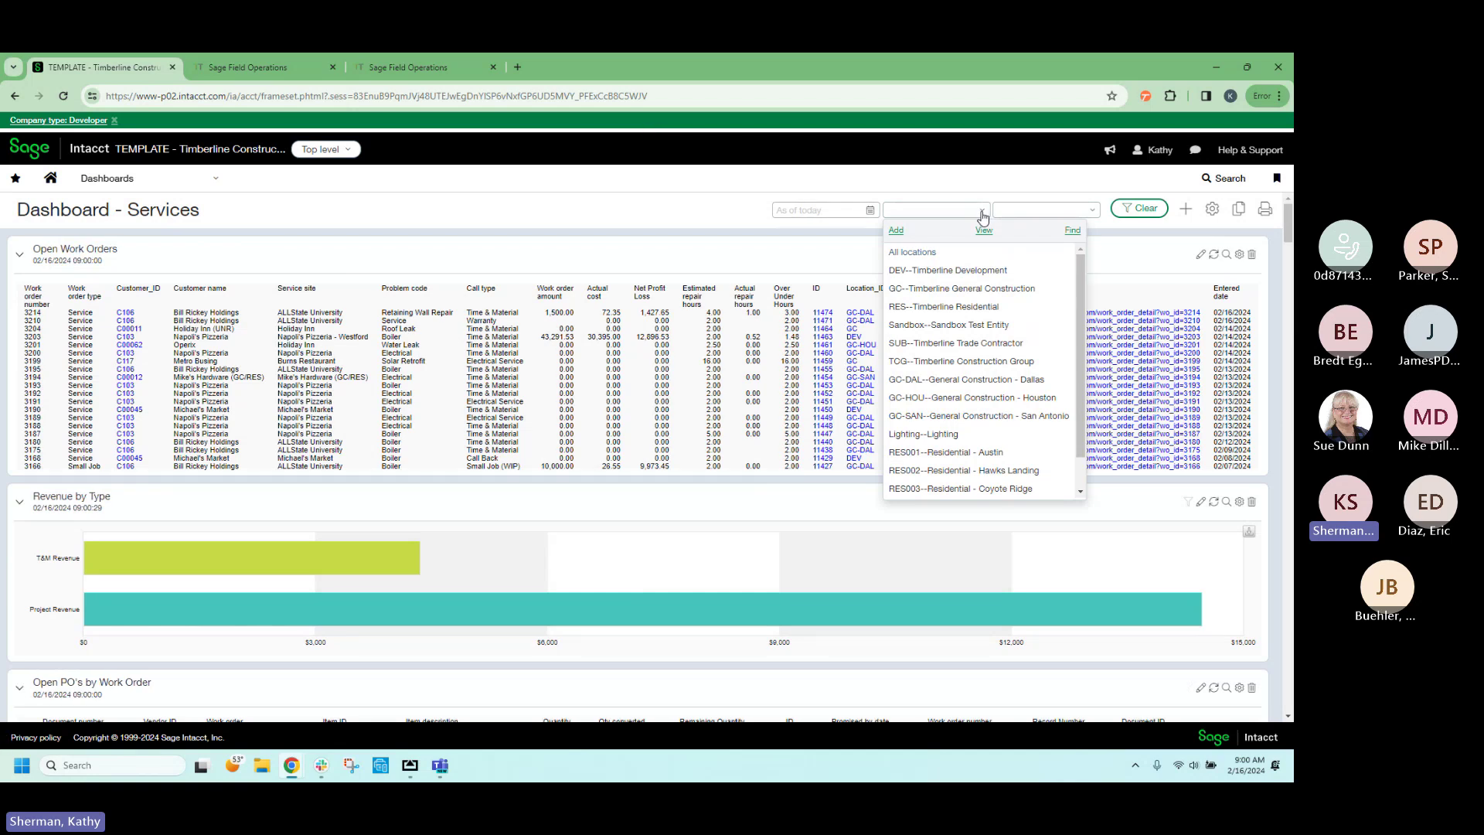
click(1092, 212)
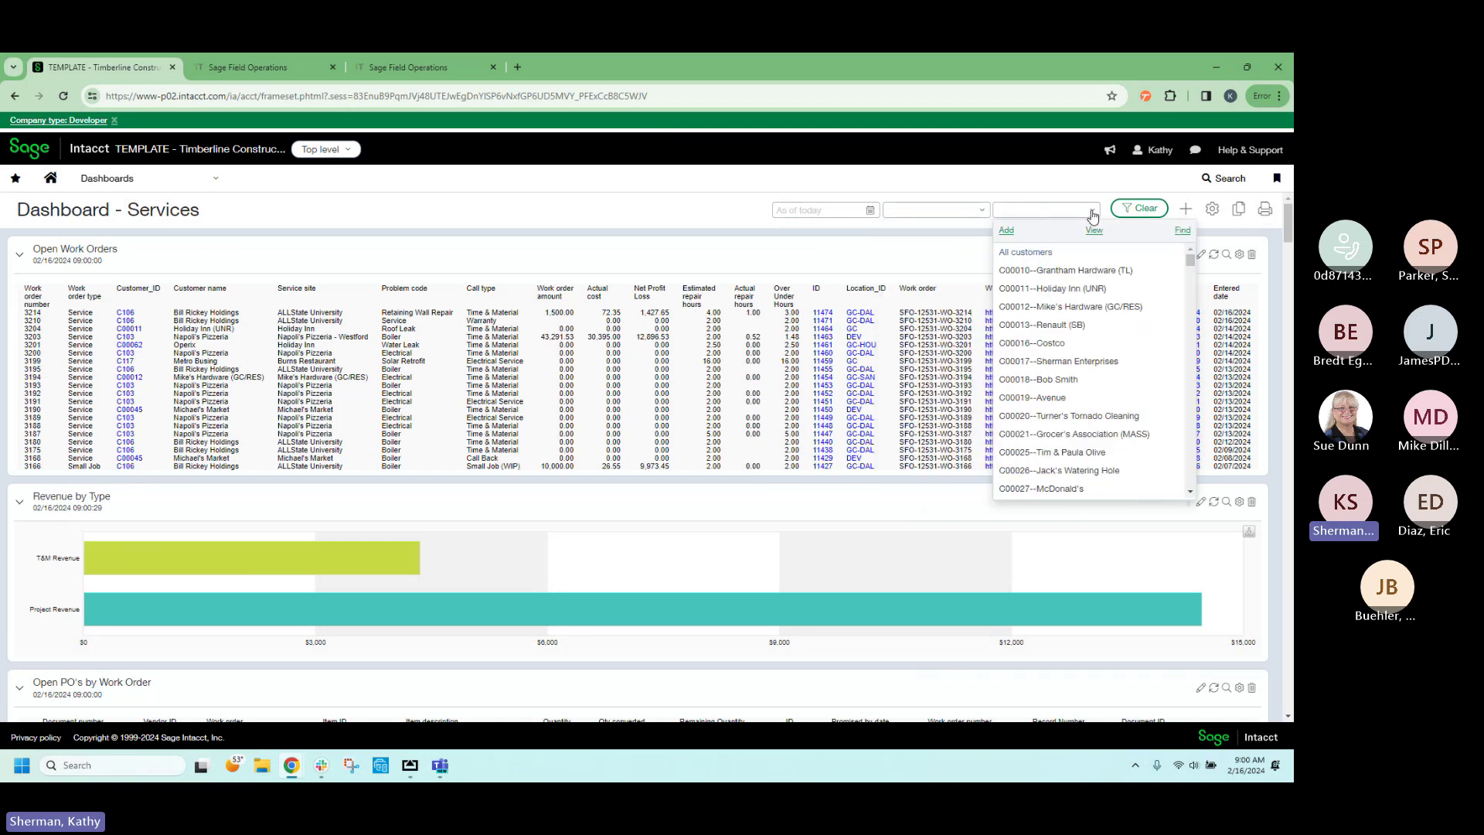
click(626, 209)
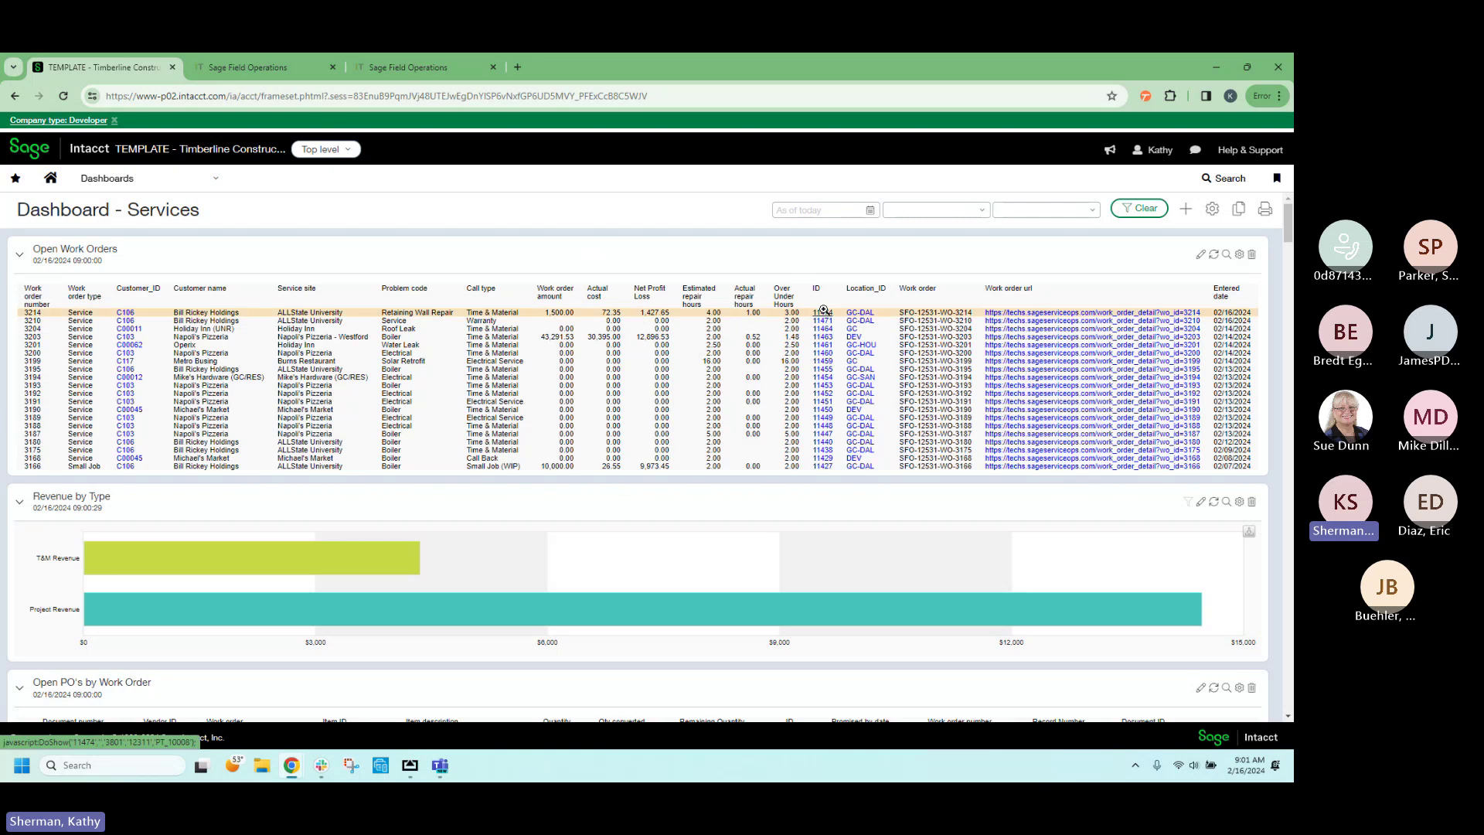
click(825, 312)
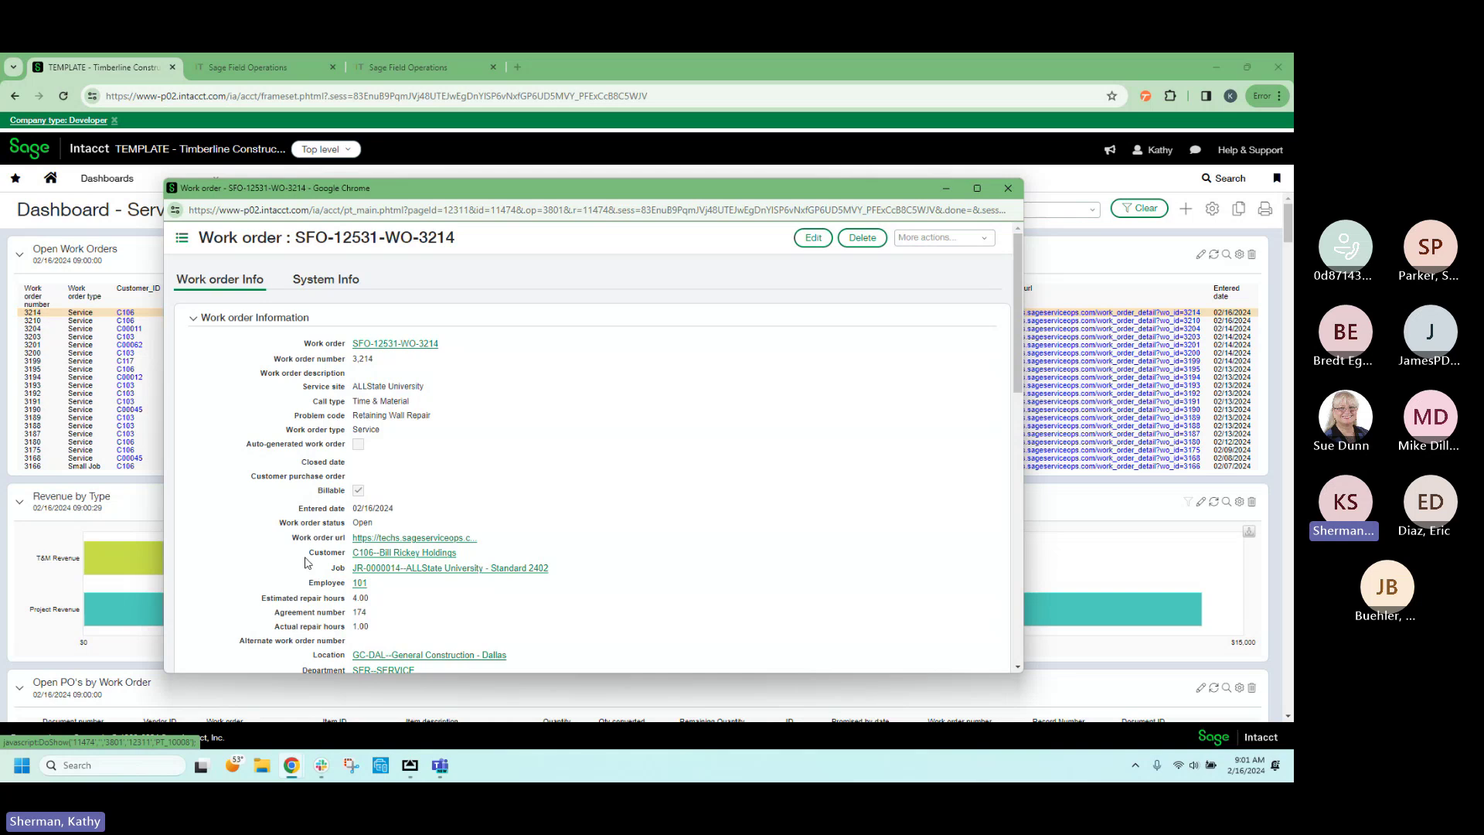
scroll(306, 562, down, 3)
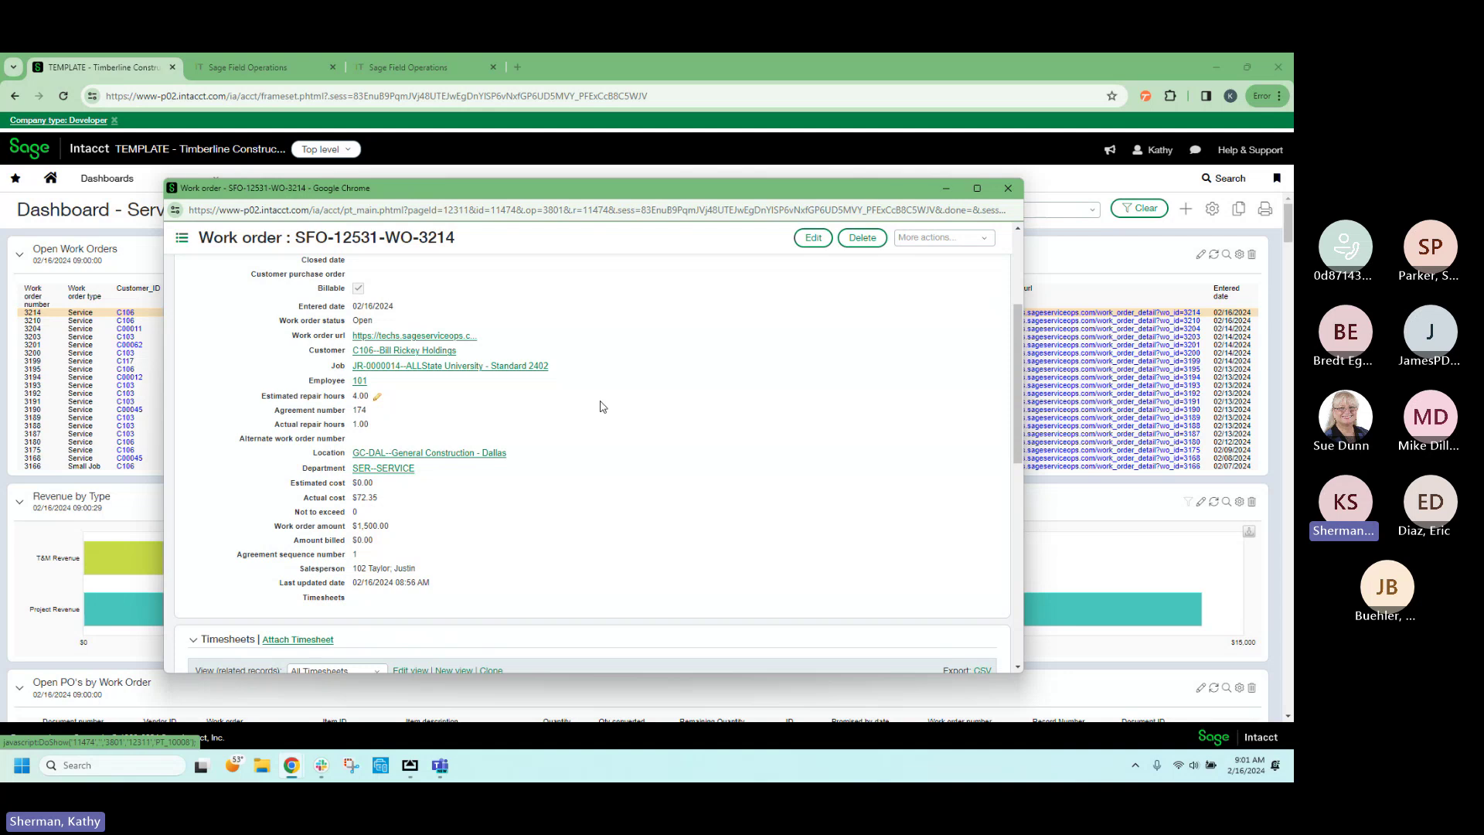
click(1009, 189)
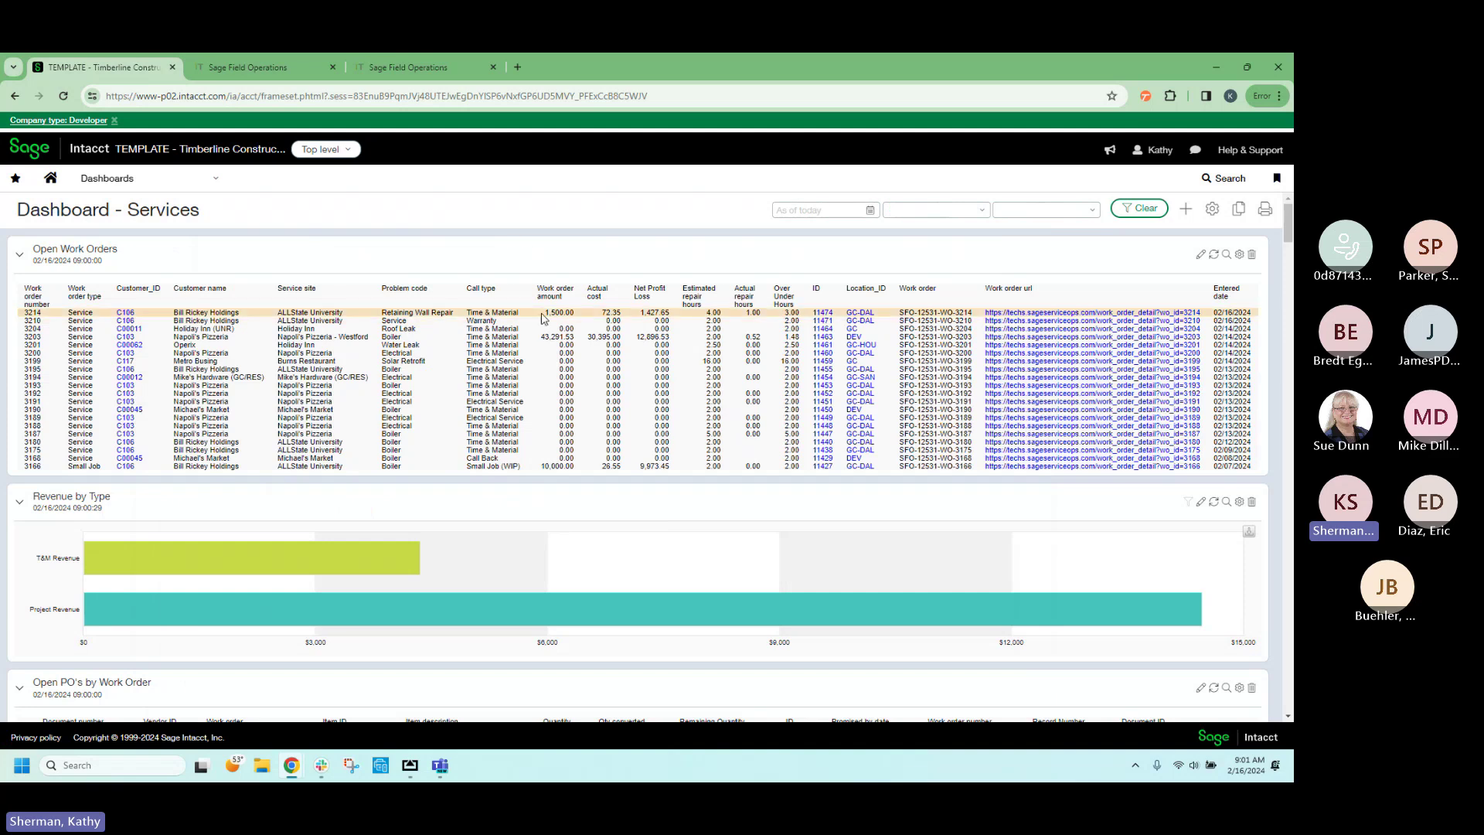
scroll(574, 353, down, 3)
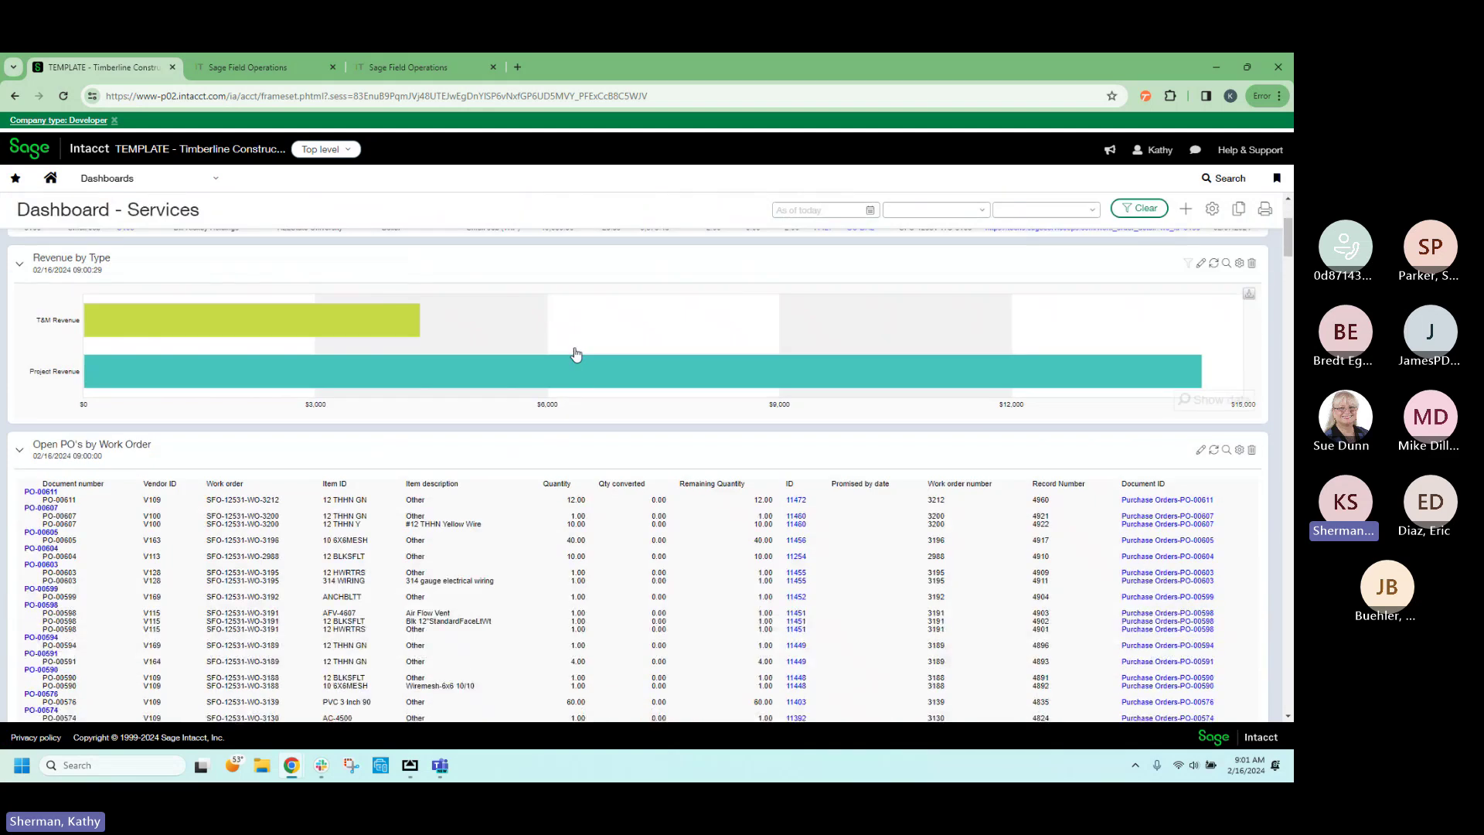
scroll(575, 352, up, 2)
scroll(574, 352, up, 1)
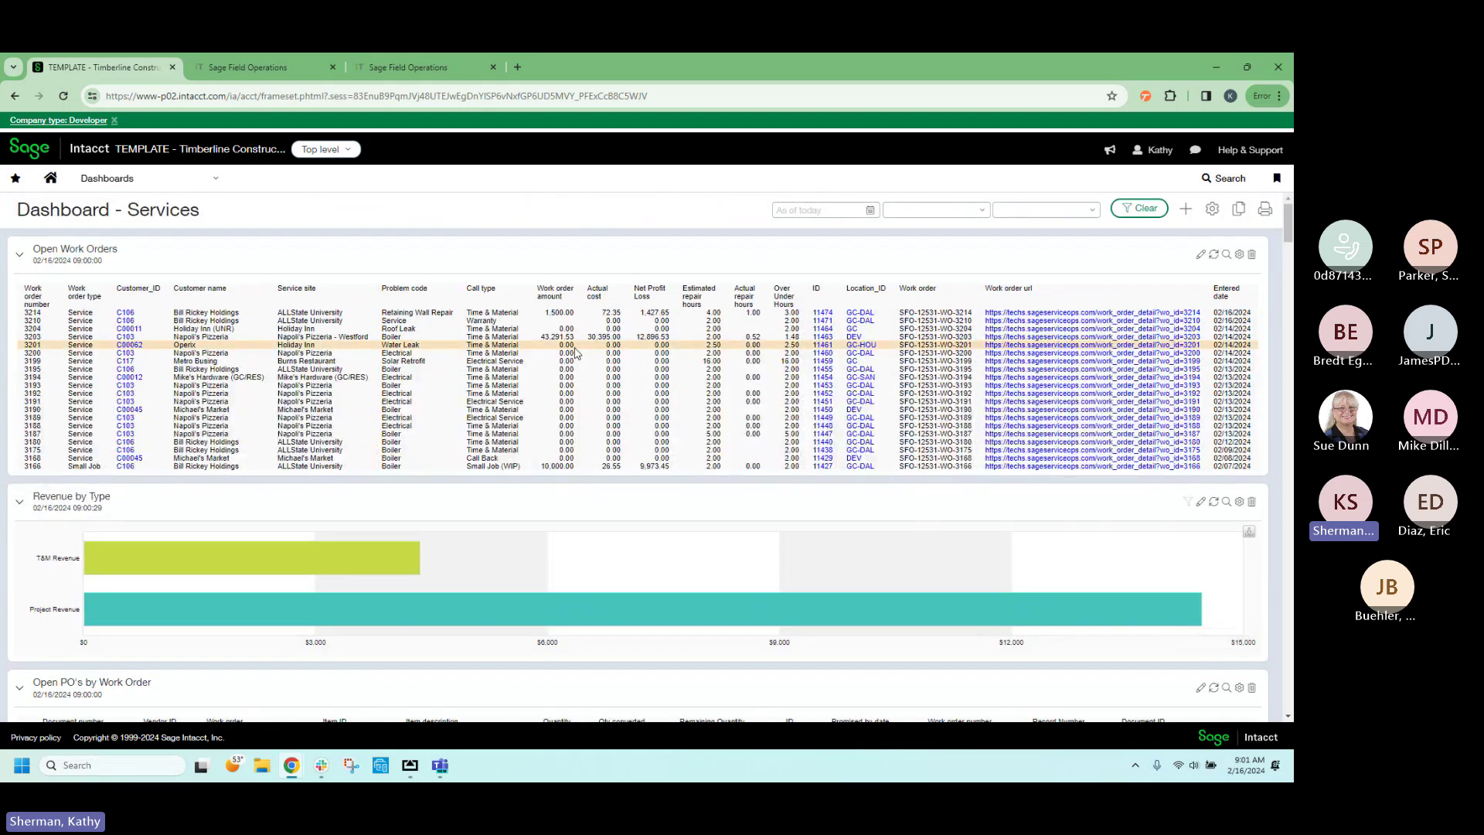
scroll(574, 353, down, 5)
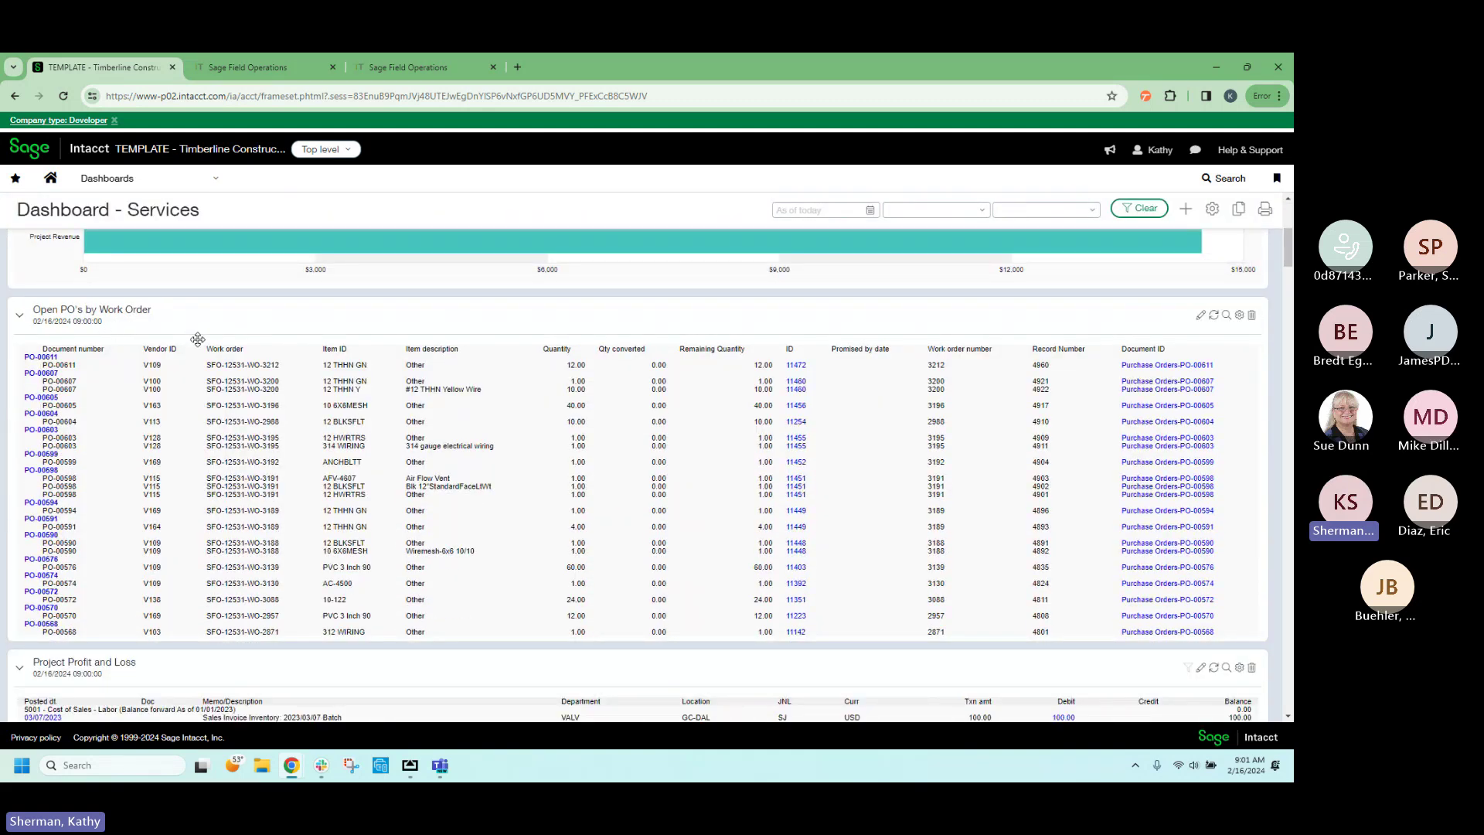
scroll(263, 364, down, 10)
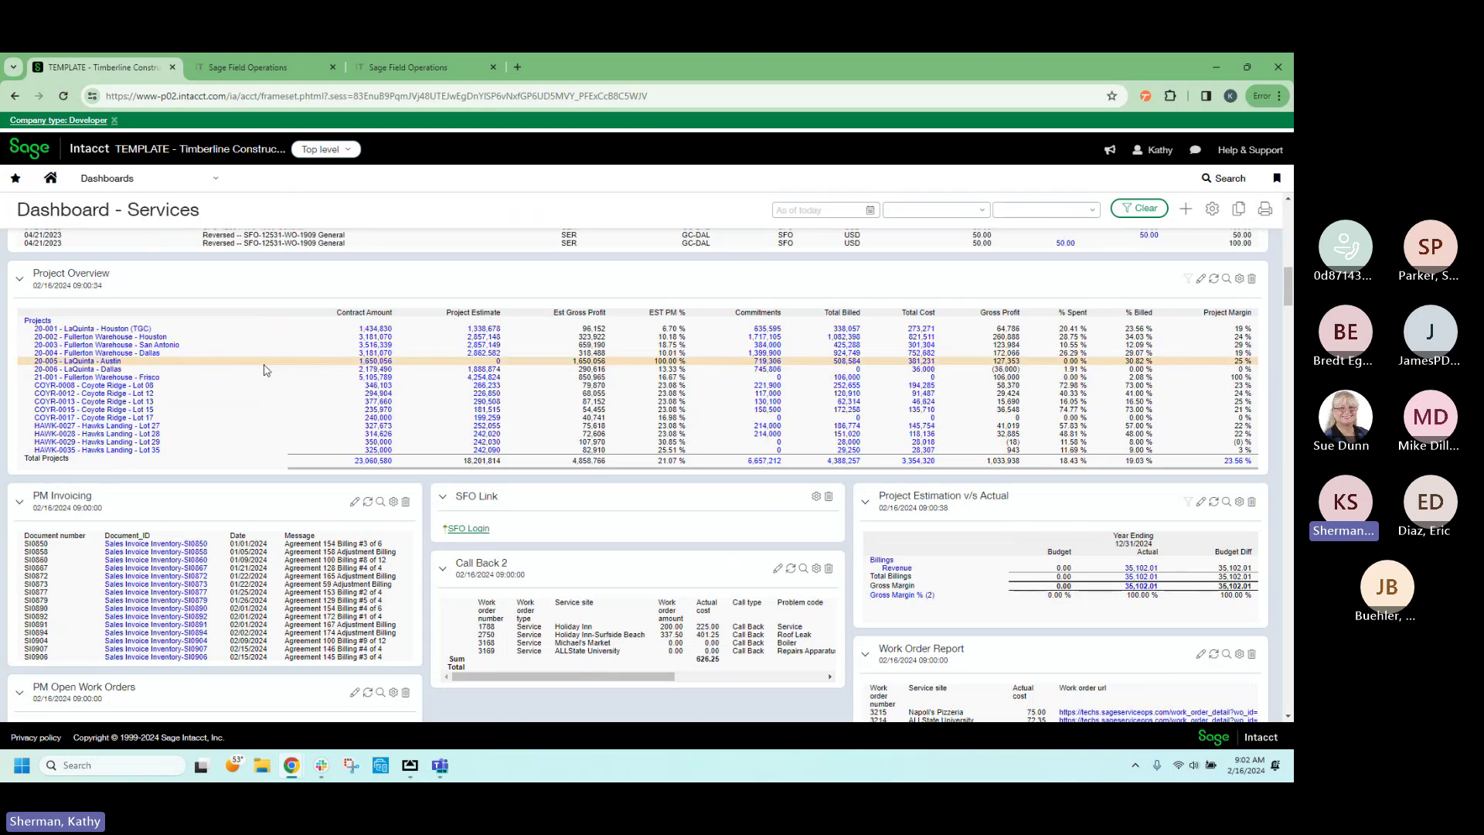
scroll(263, 365, down, 3)
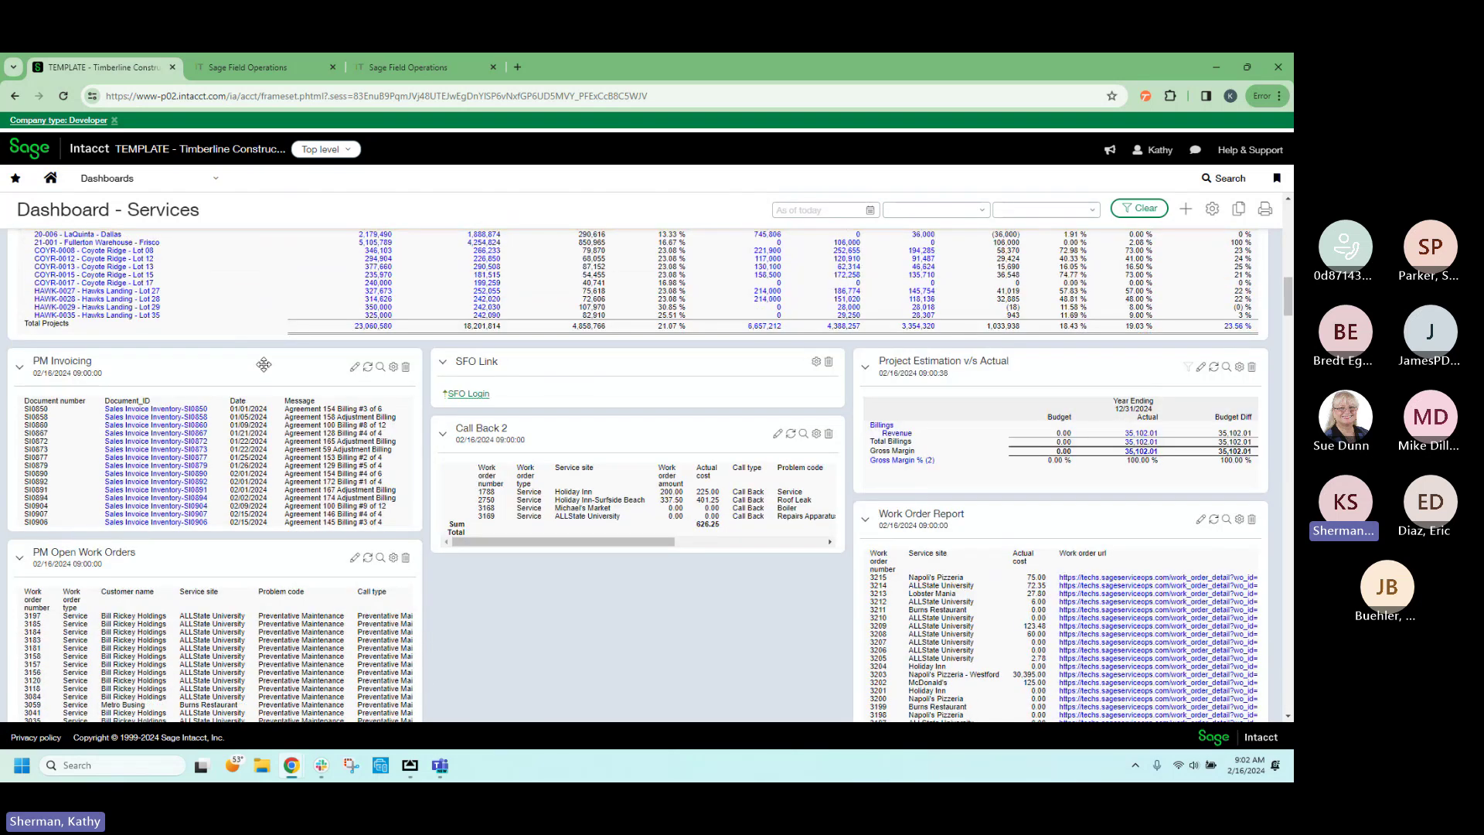
scroll(263, 364, down, 1)
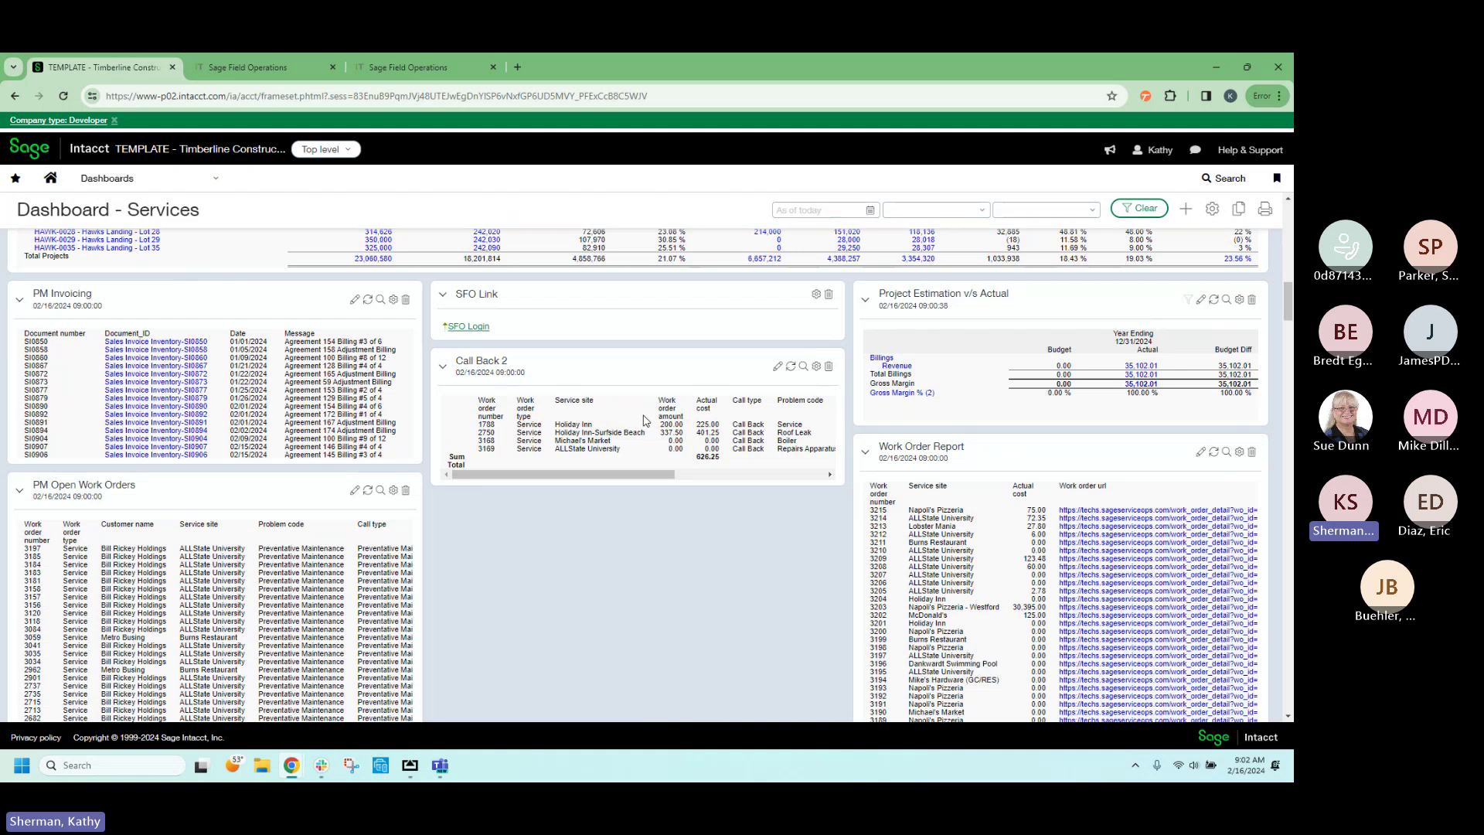
click(266, 71)
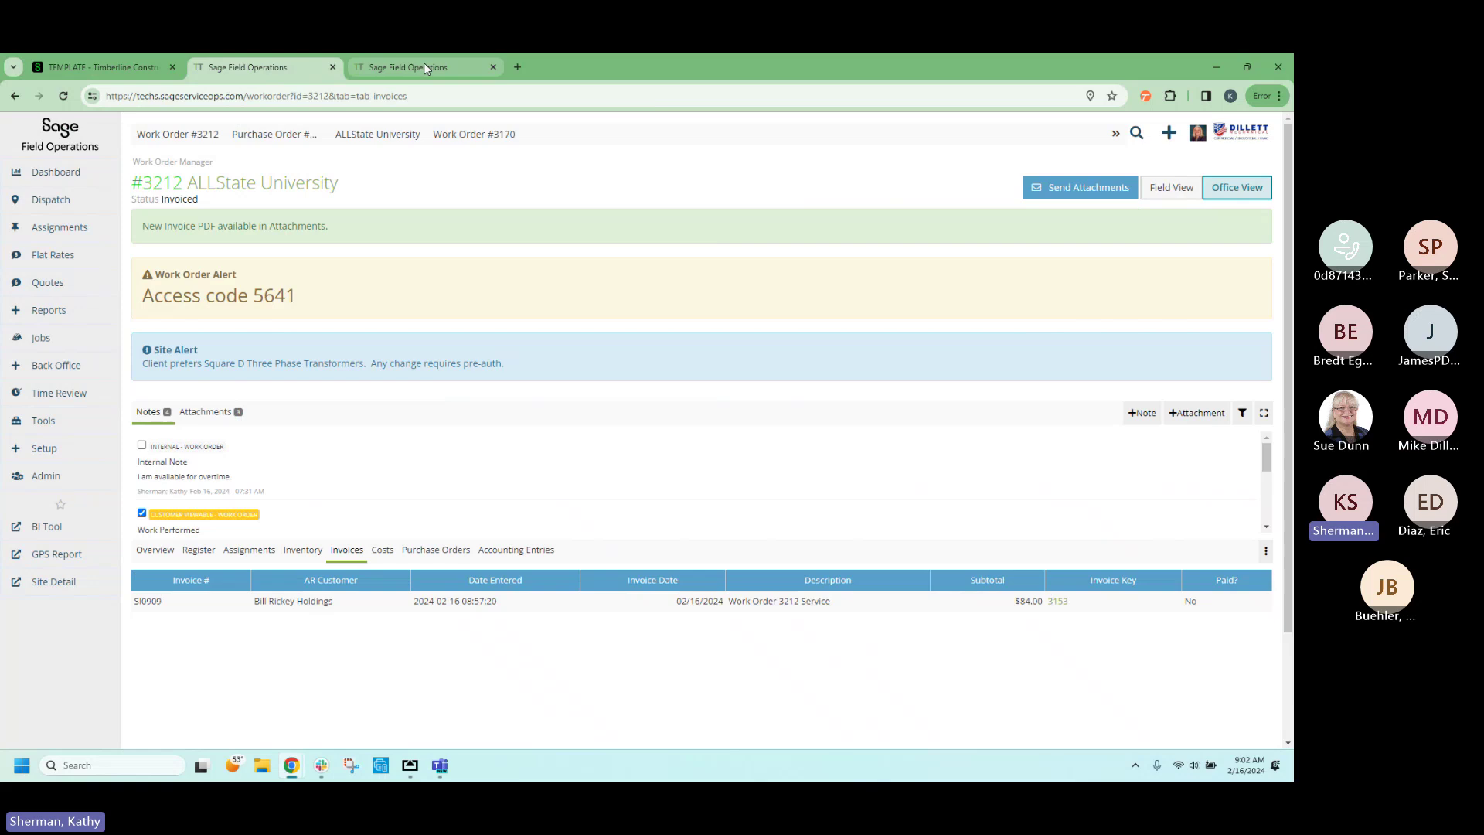
Show the 2023 Performance Dashboard with 169 new and 92 completed work orders in 30 days.
click(423, 67)
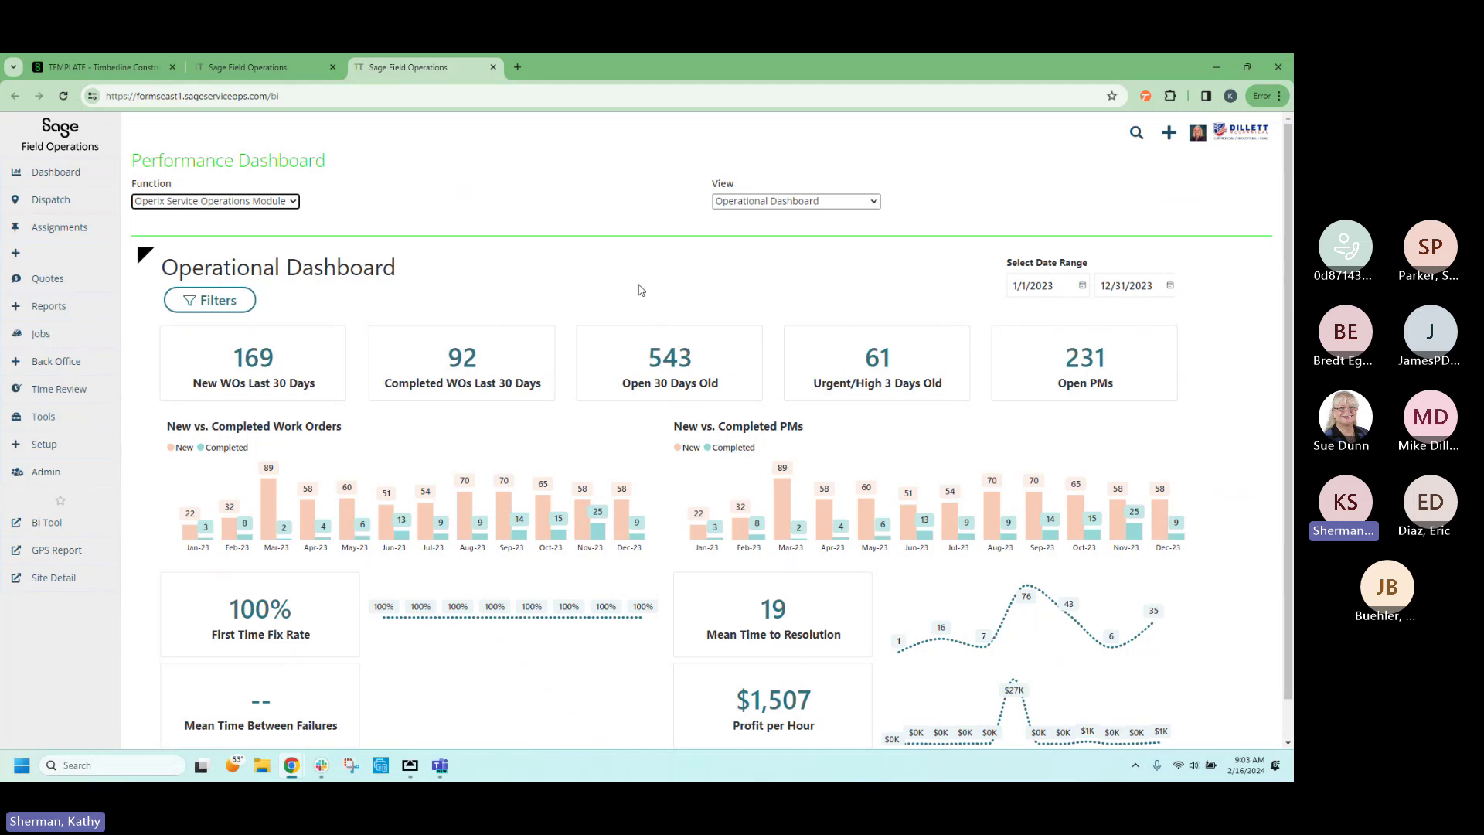
scroll(643, 290, down, 1)
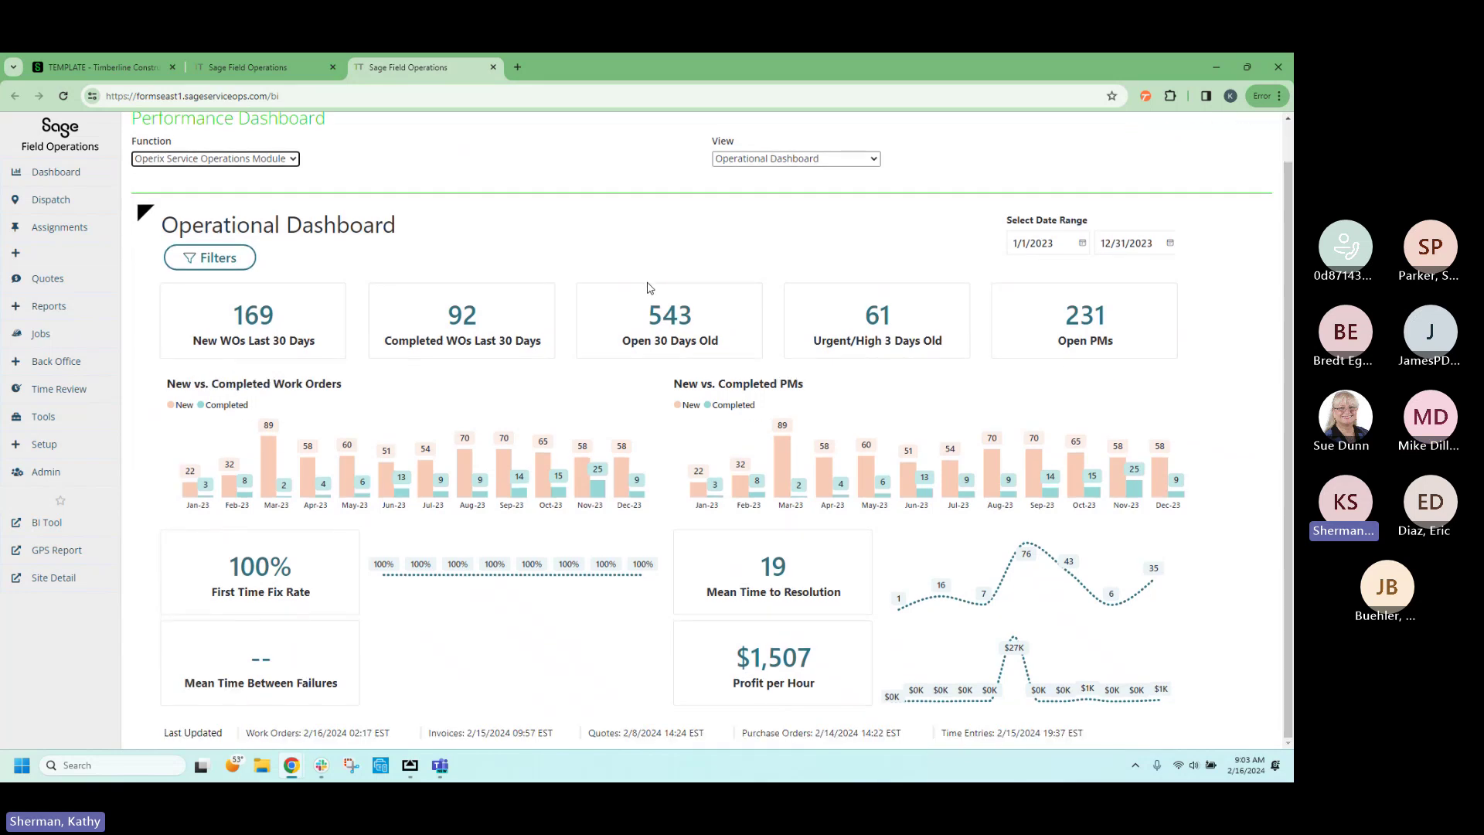
scroll(650, 288, up, 1)
Switch to the Technician Profitability view, keeping Gross Profit broken down by Agreement.
click(834, 204)
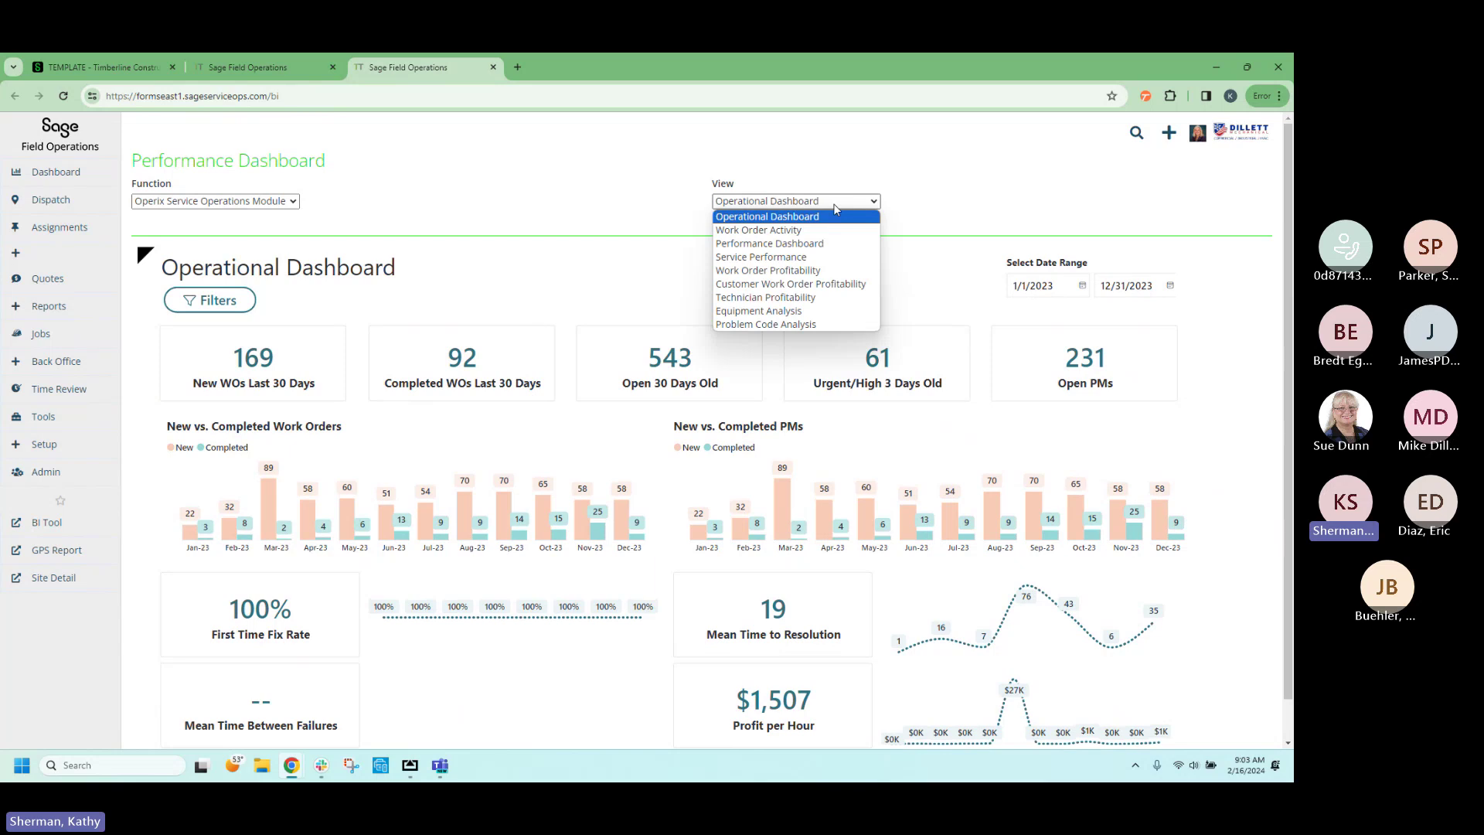
click(809, 301)
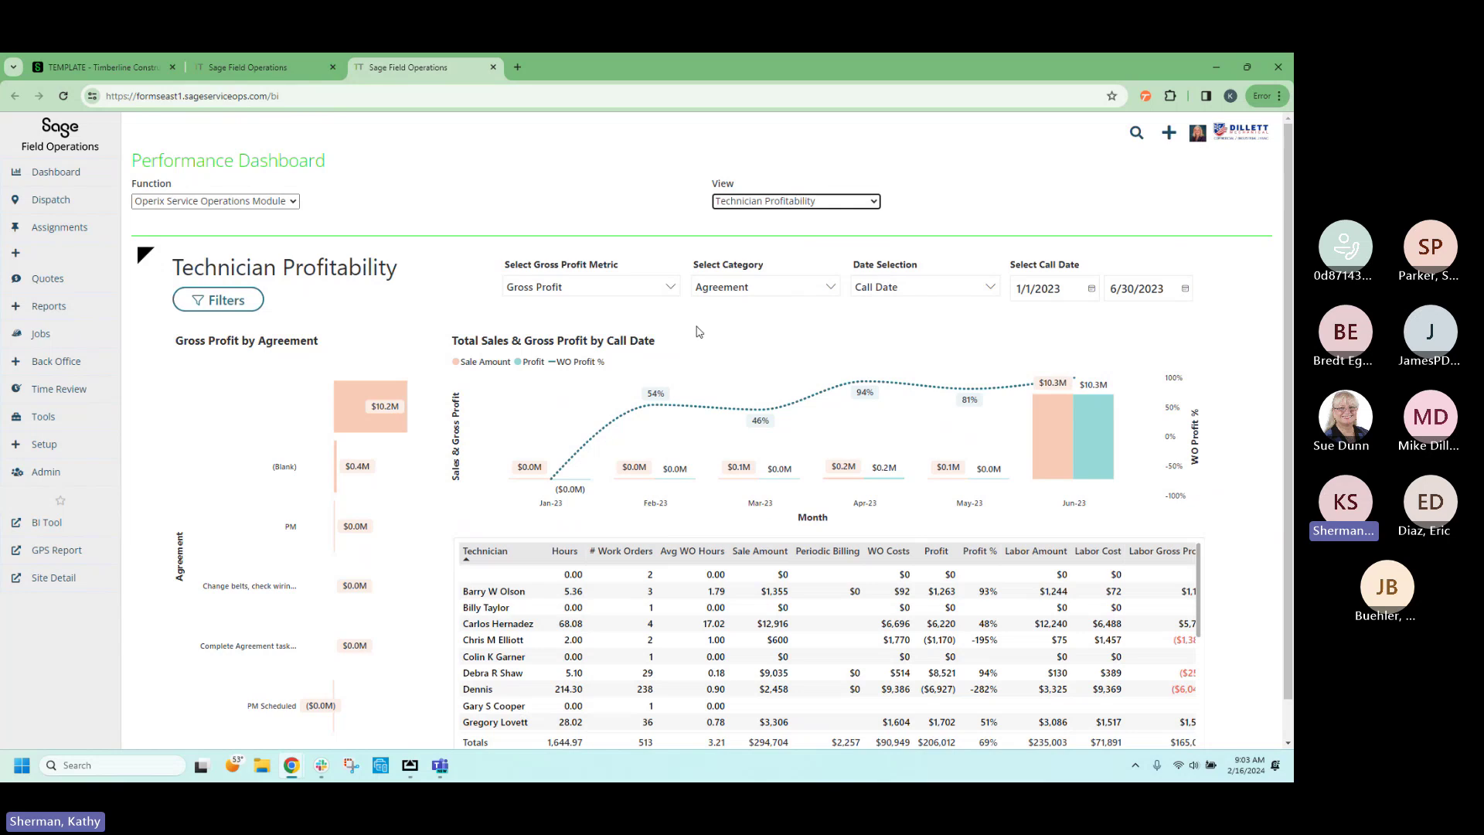
click(671, 288)
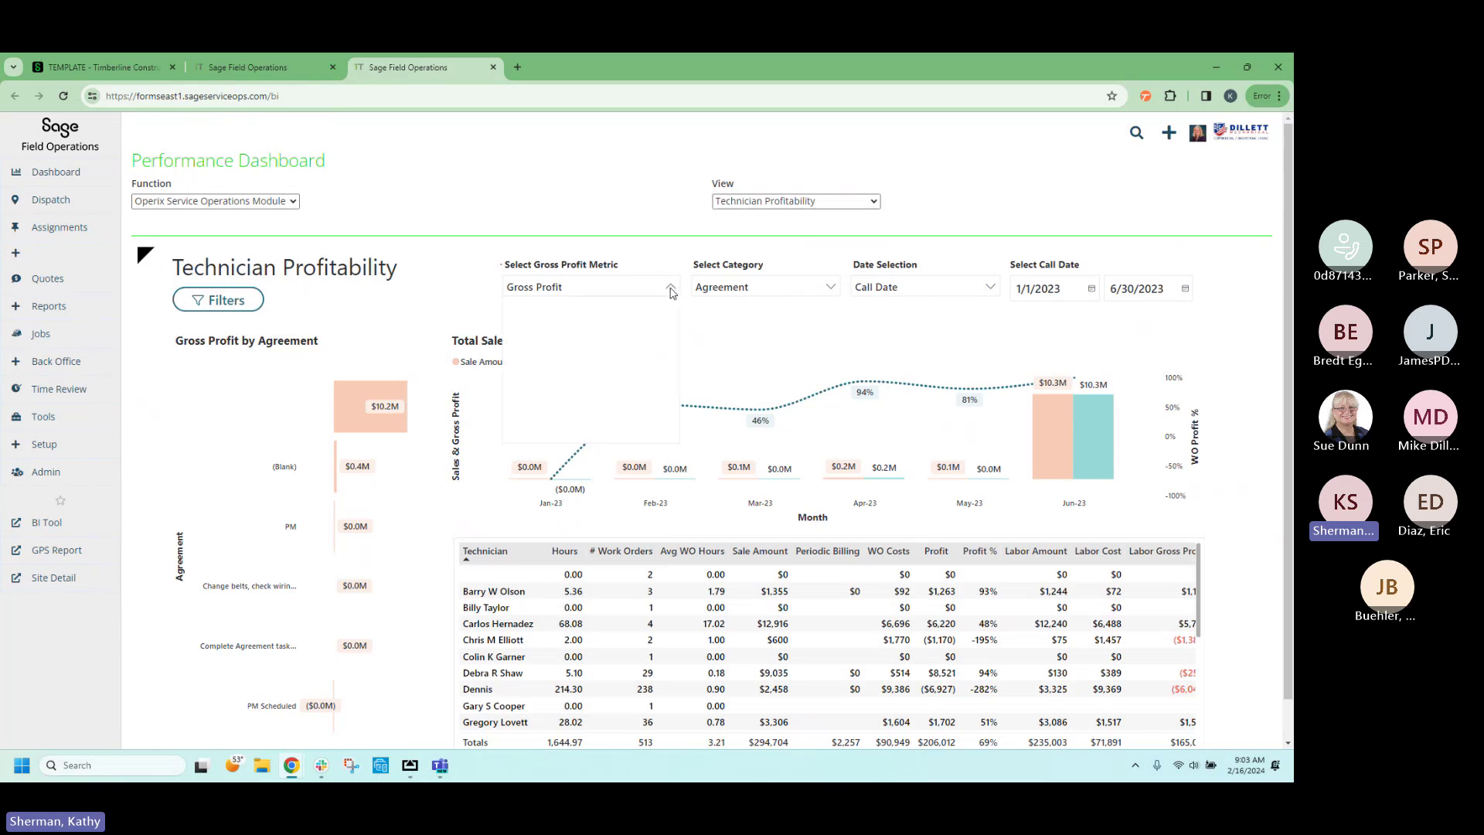
click(748, 340)
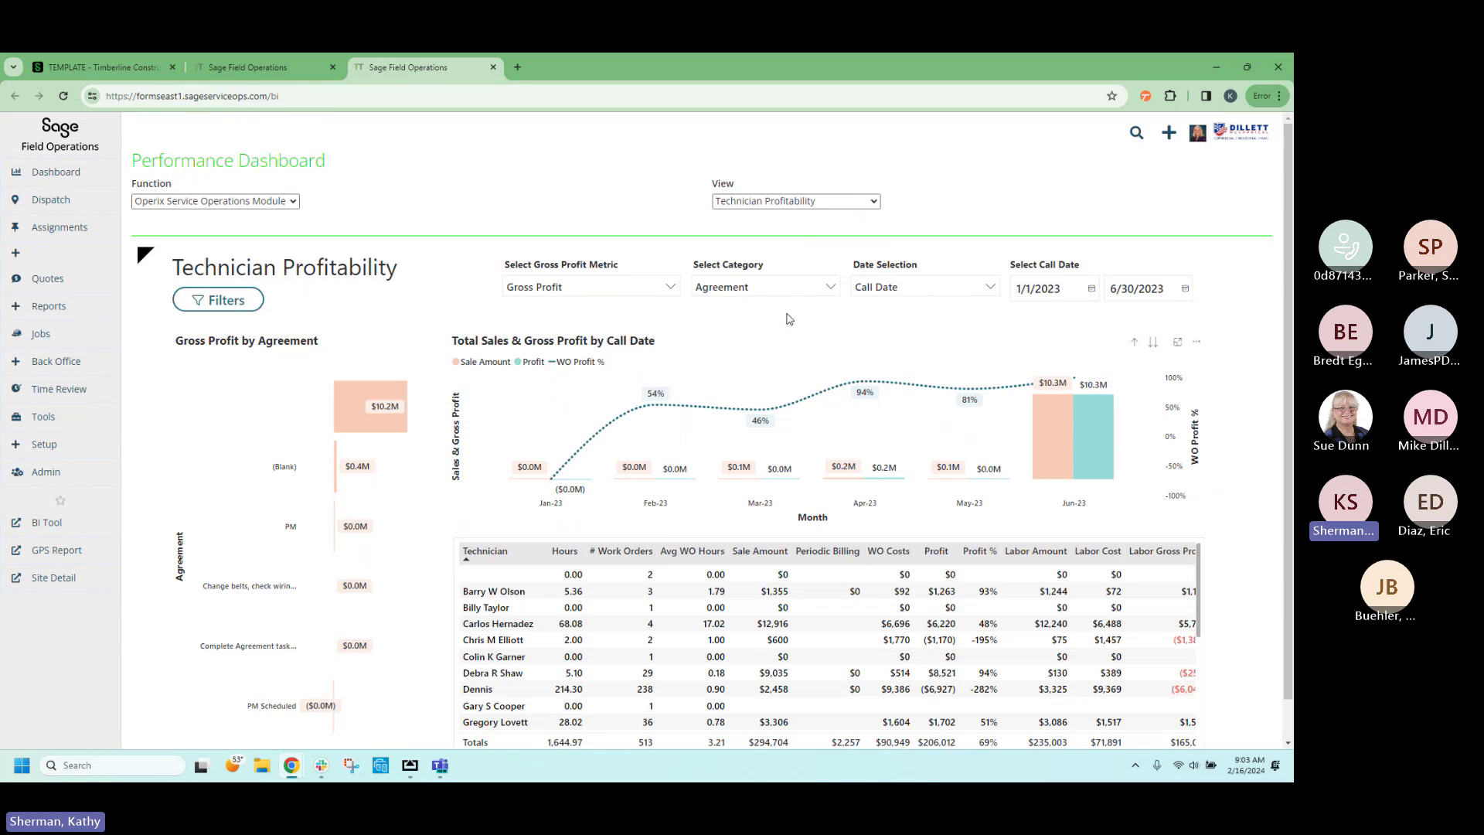
click(828, 288)
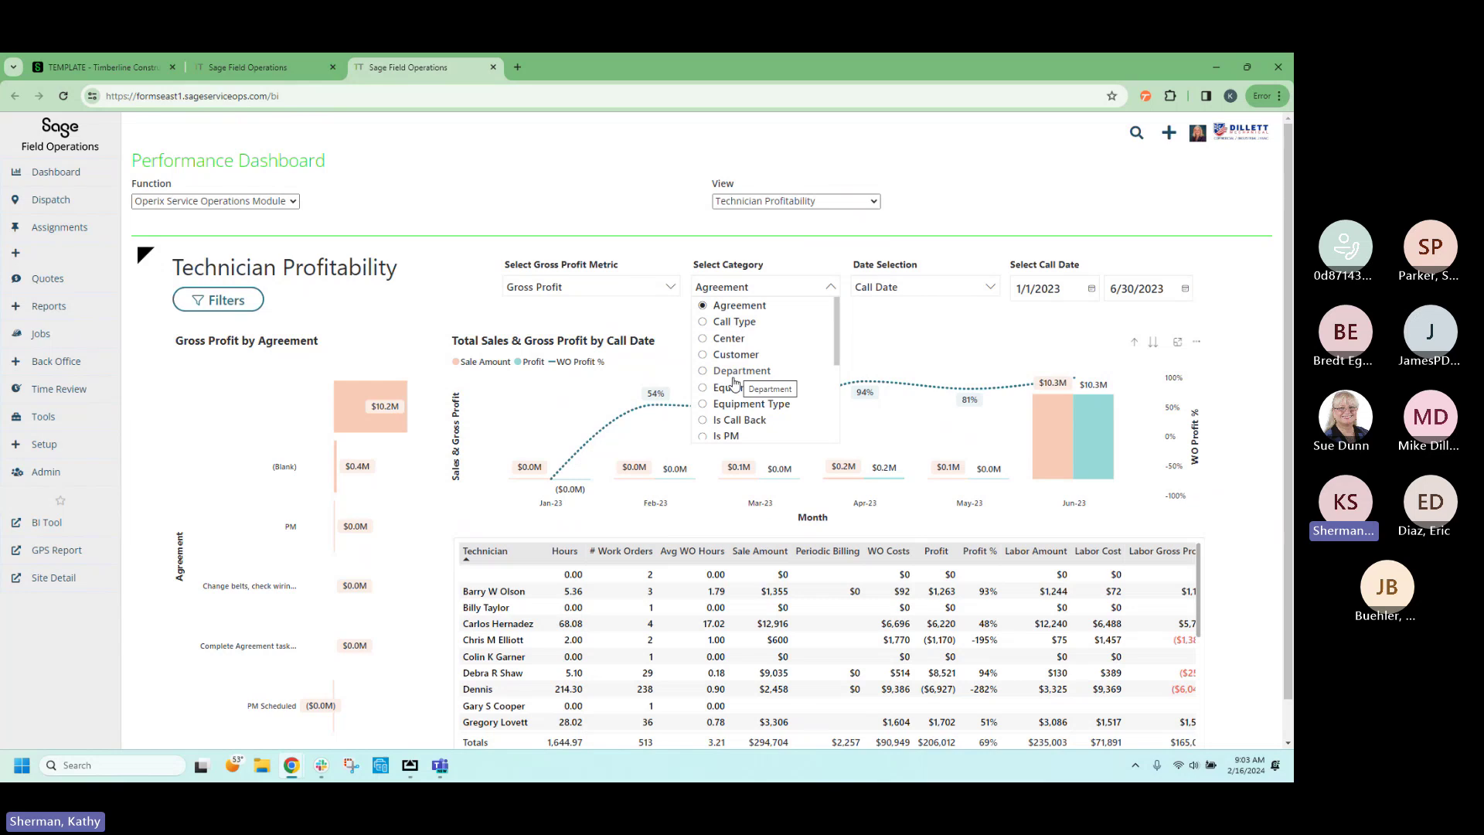
click(899, 341)
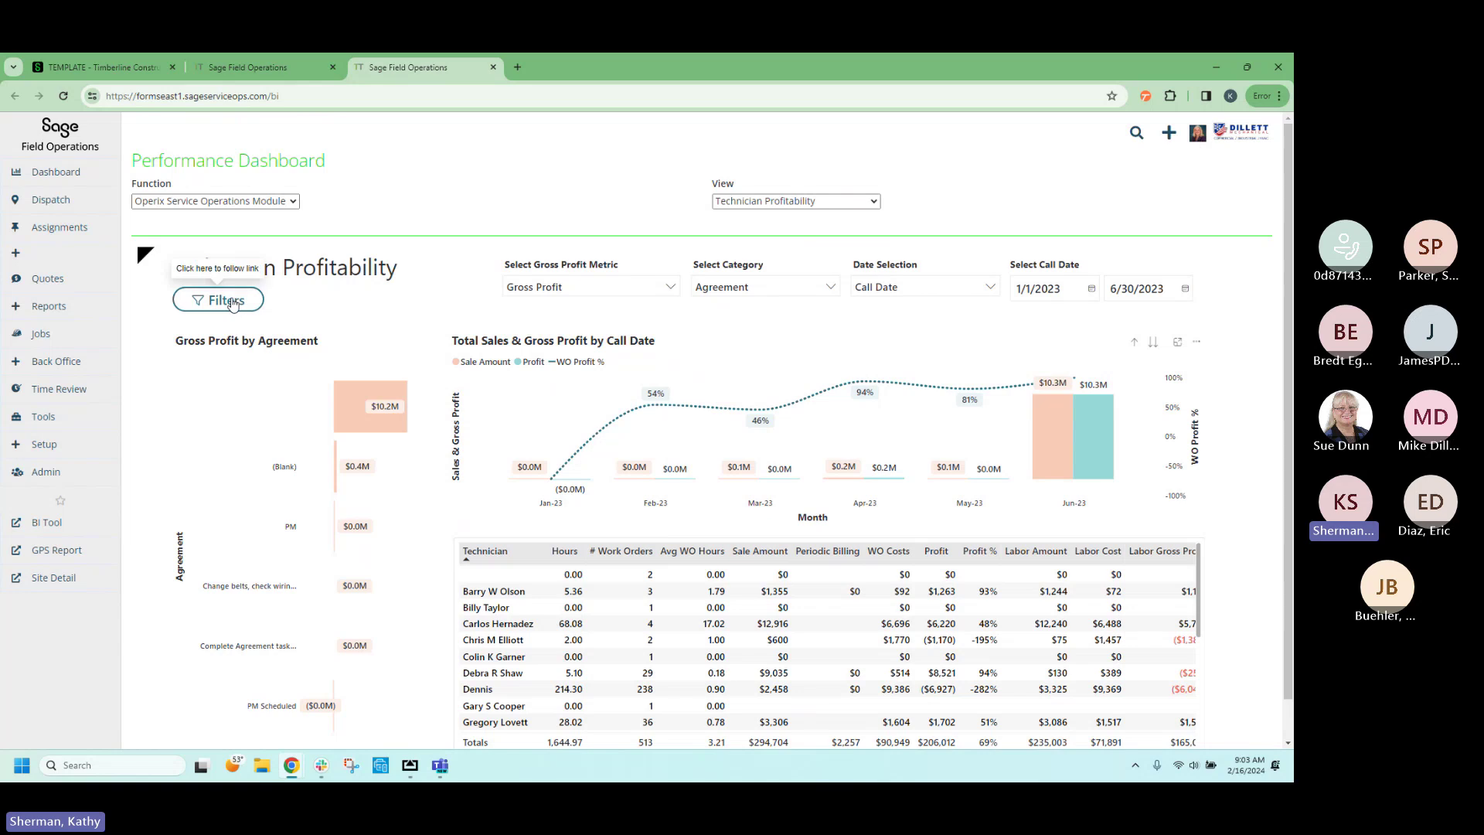
Regroup the gross profit chart by Call Type, led by Preventative Maintenance at $10.2M.
click(233, 302)
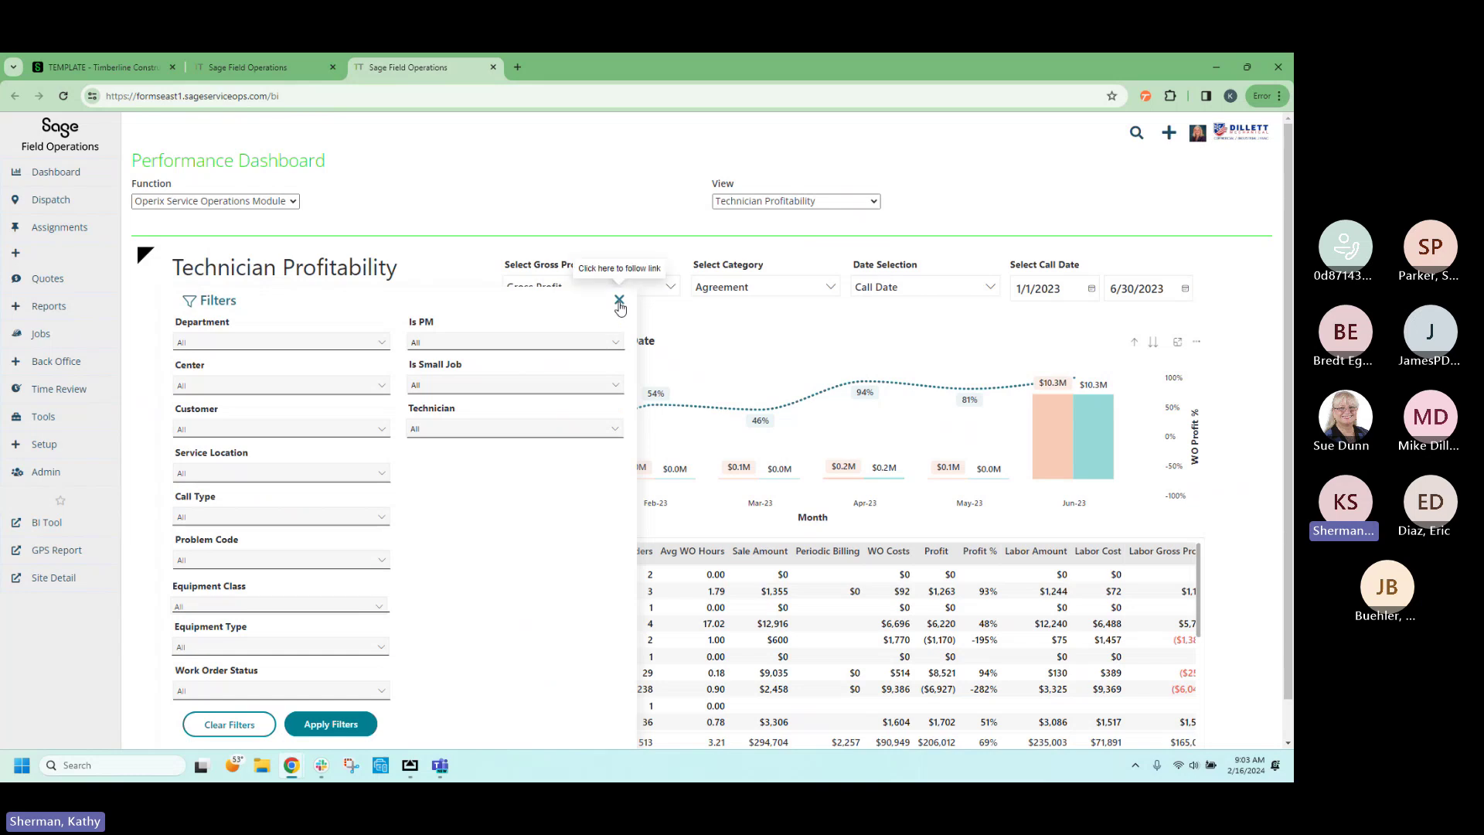
click(619, 302)
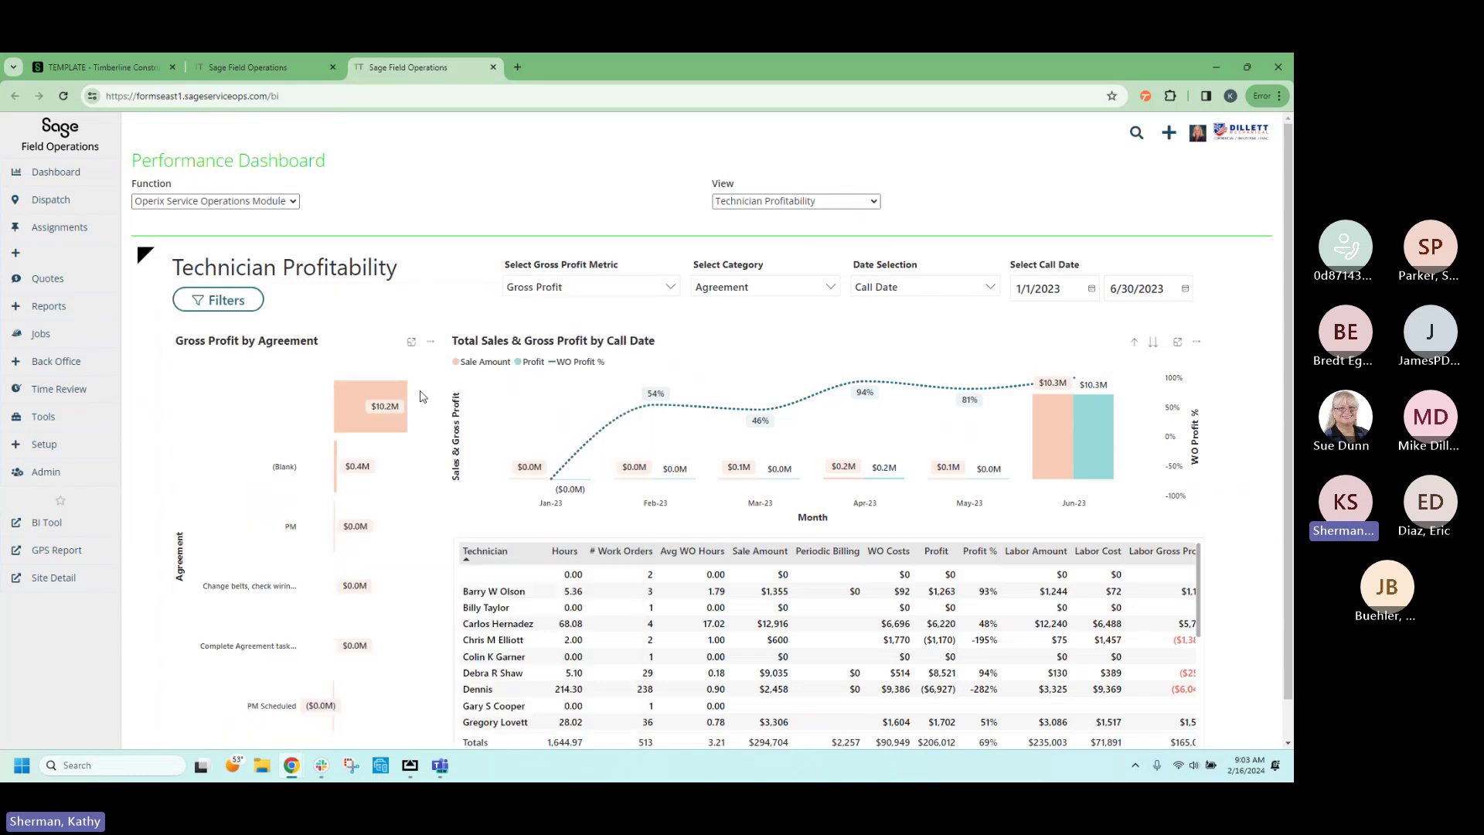
click(730, 290)
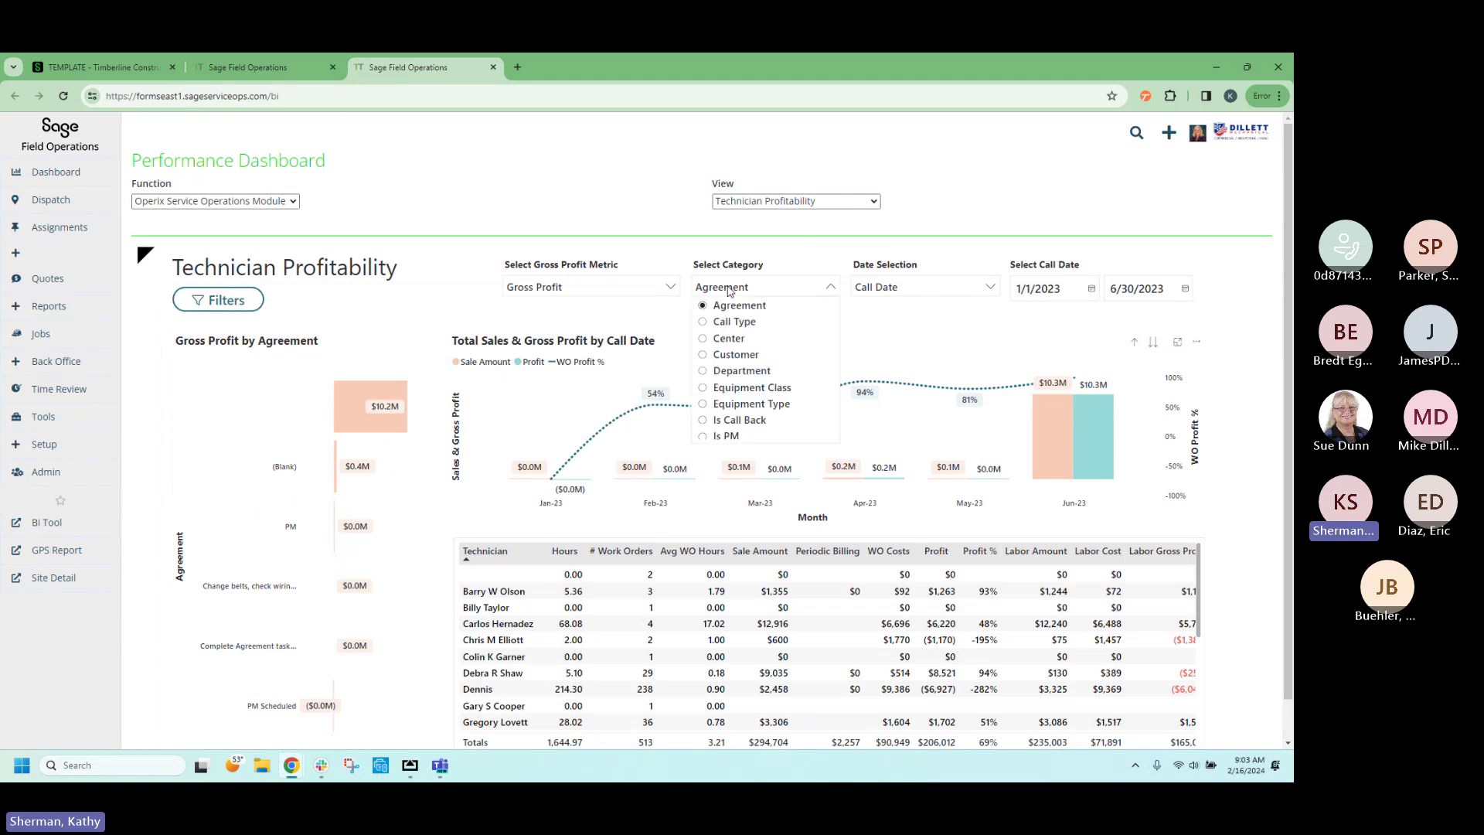
click(724, 323)
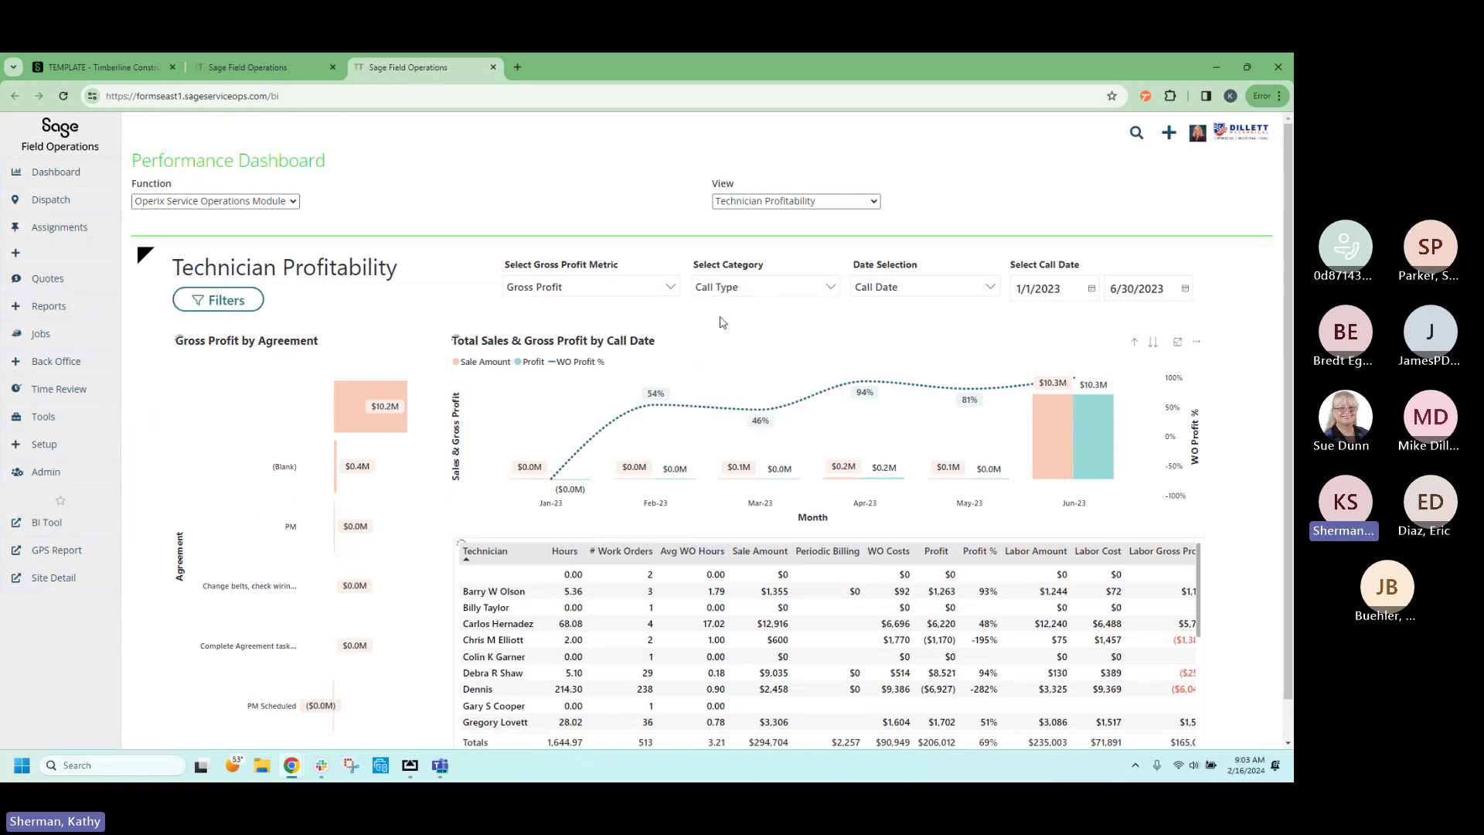
click(794, 292)
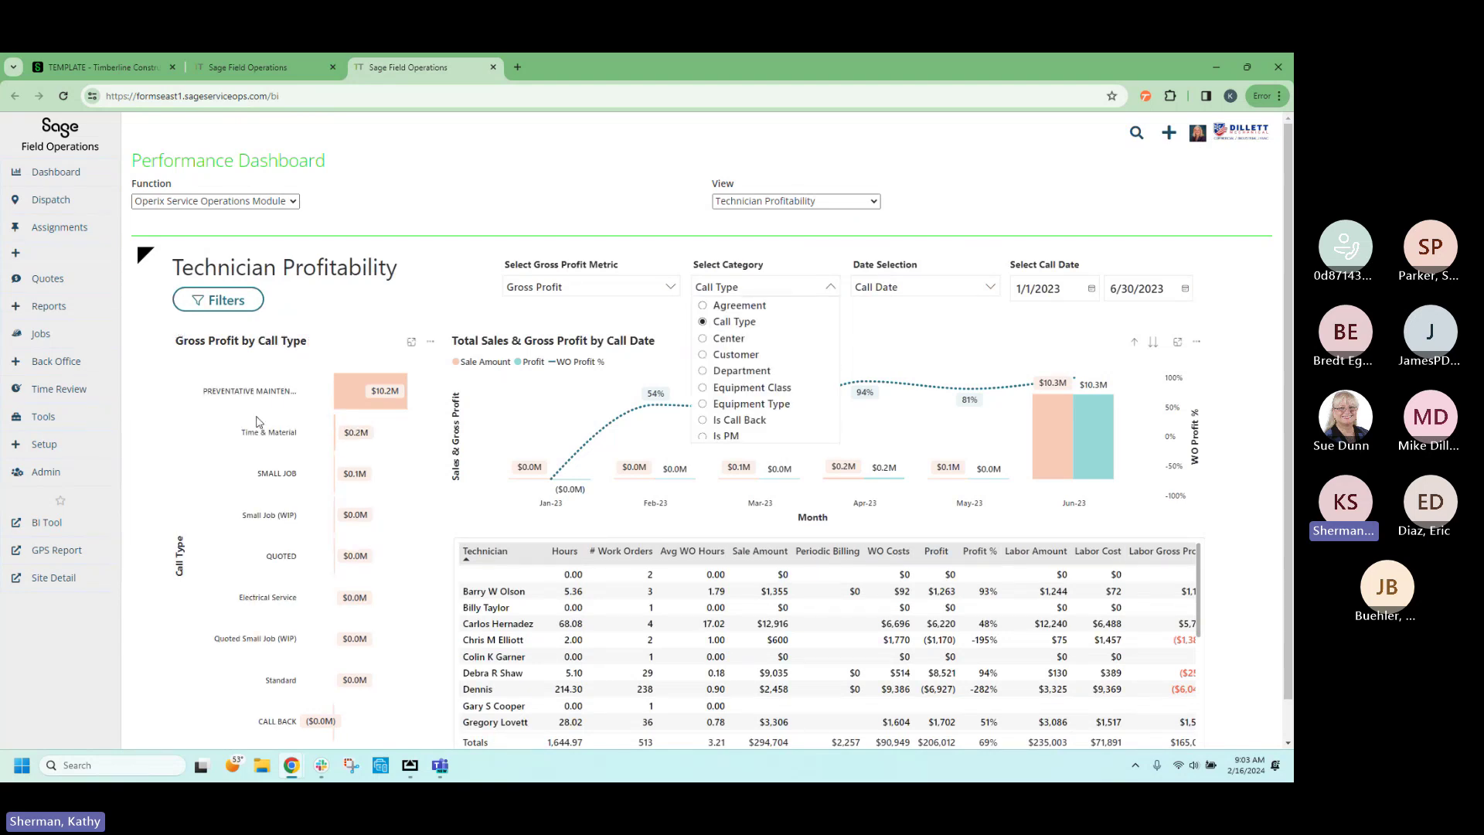
click(977, 351)
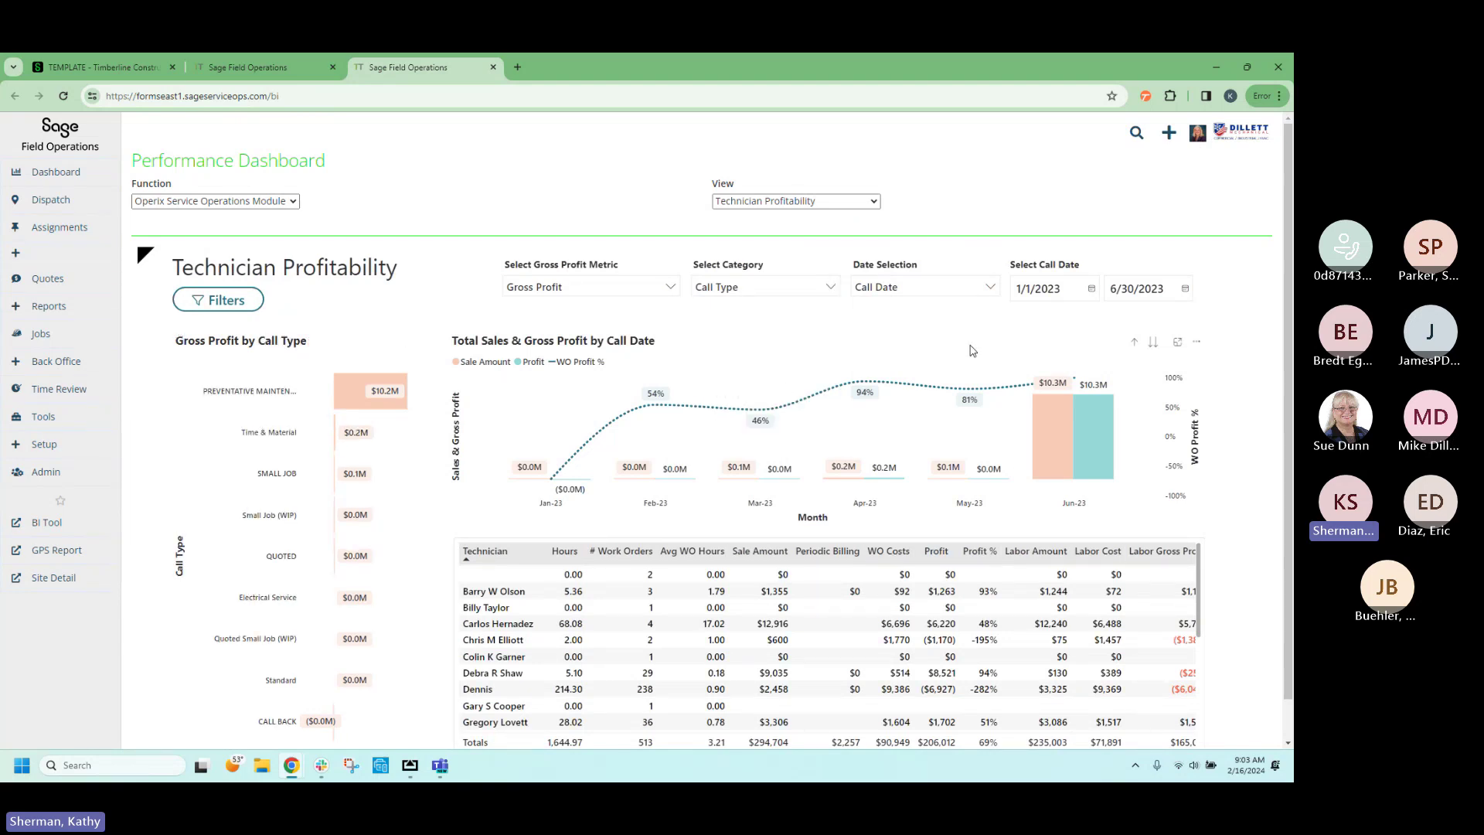
scroll(608, 534, down, 1)
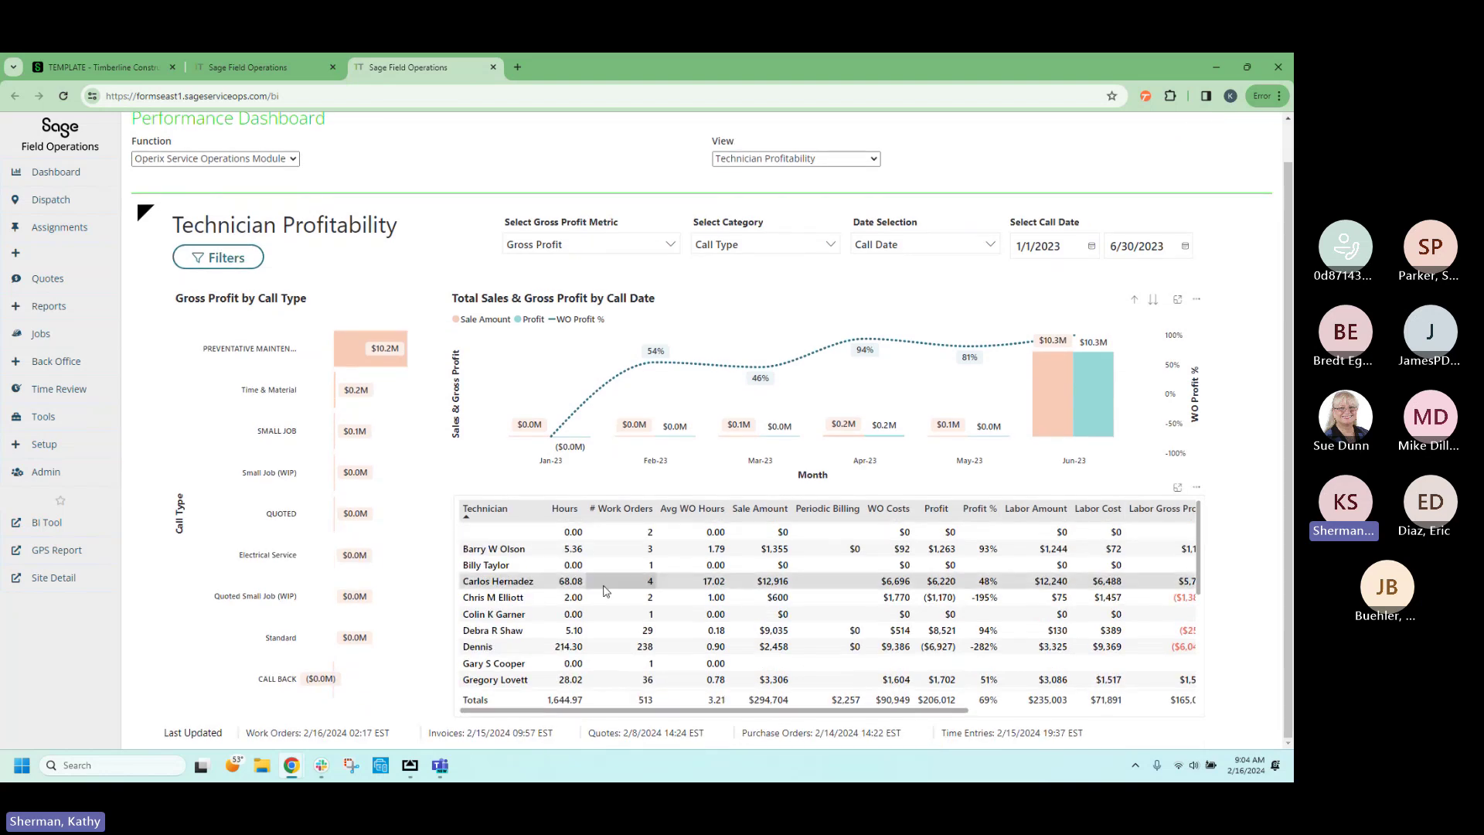
scroll(609, 599, down, 3)
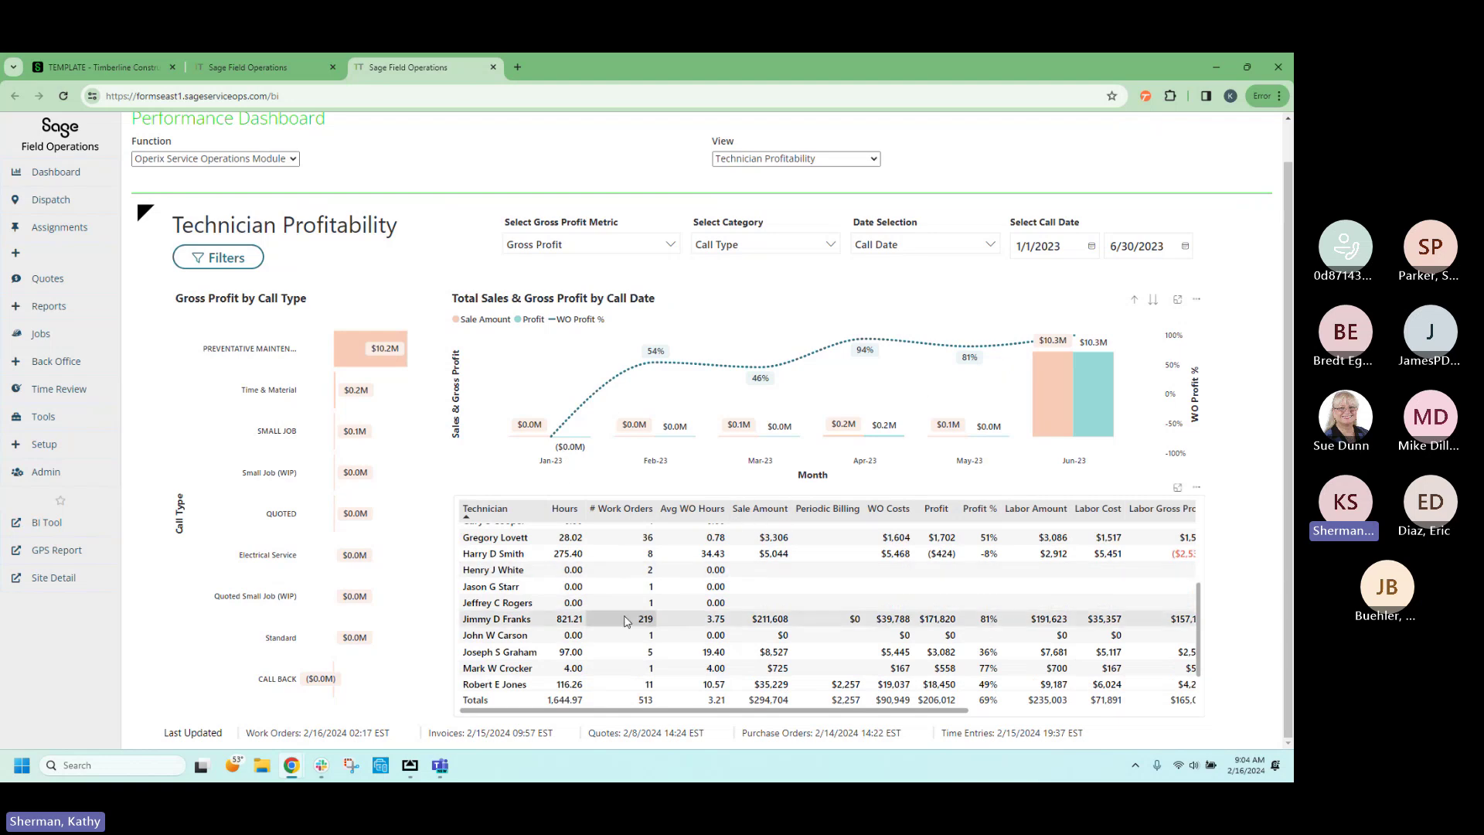
click(519, 624)
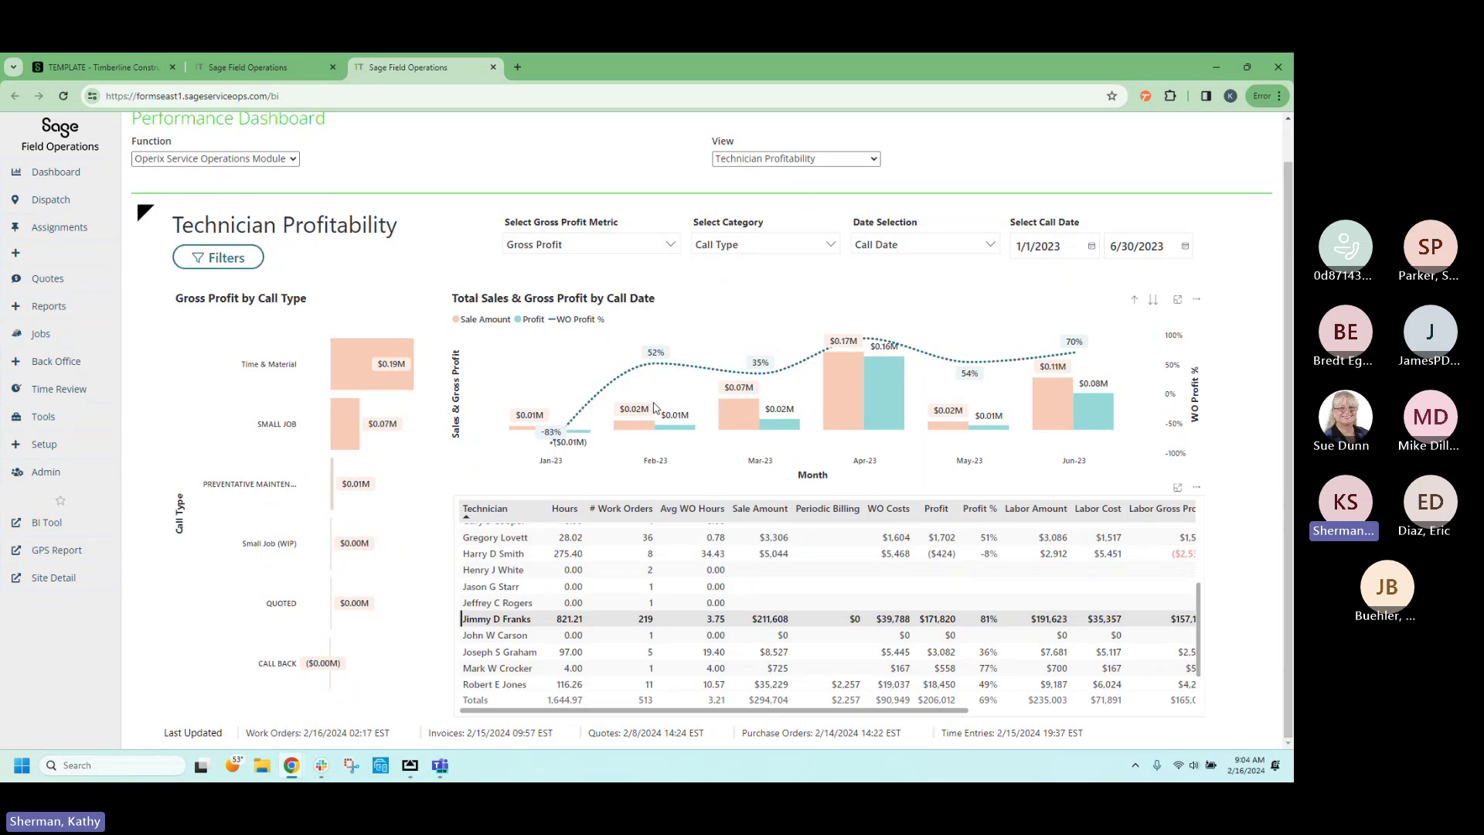
mouse_move(851, 388)
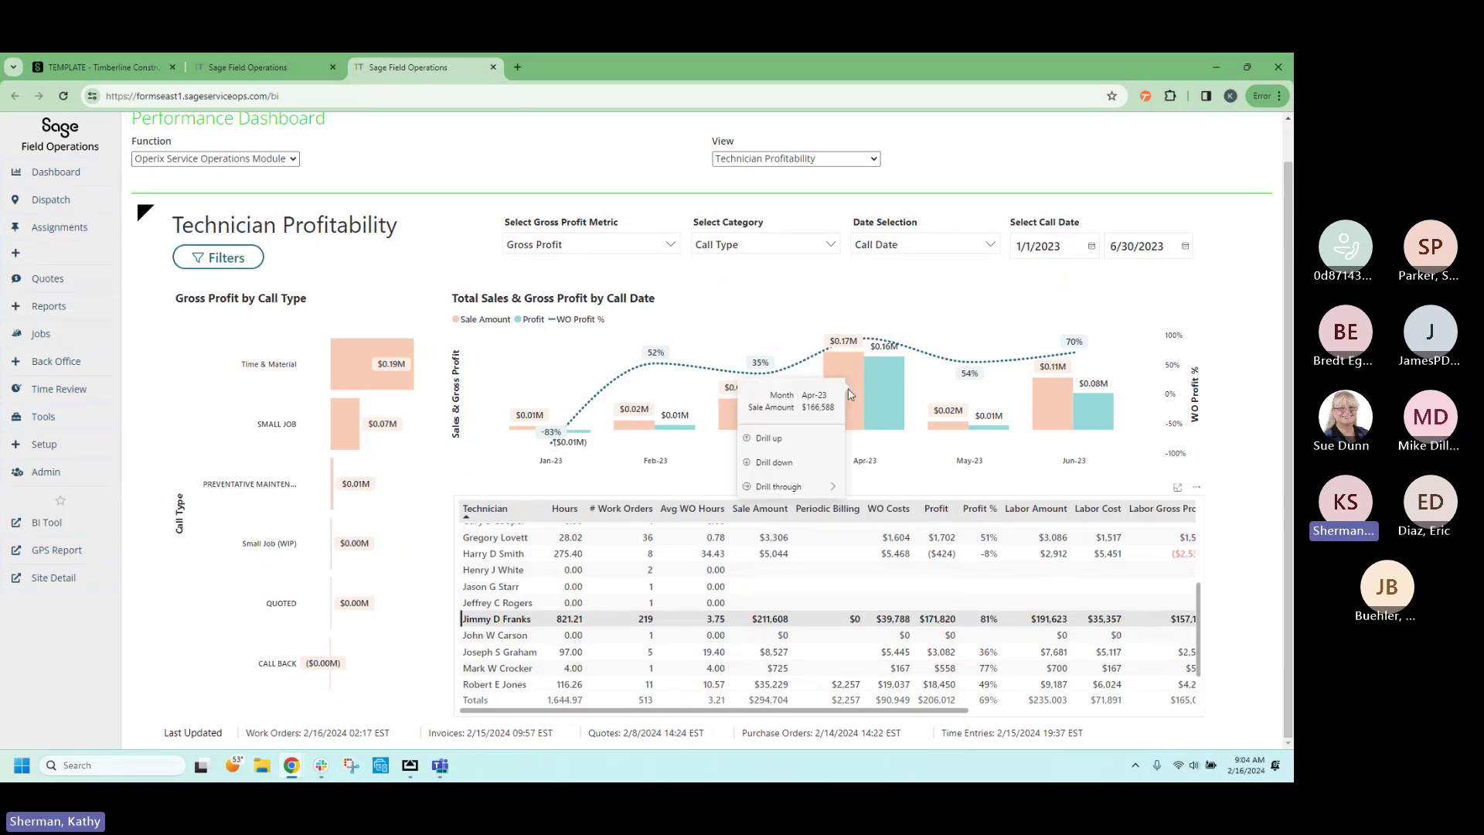
mouse_move(832, 490)
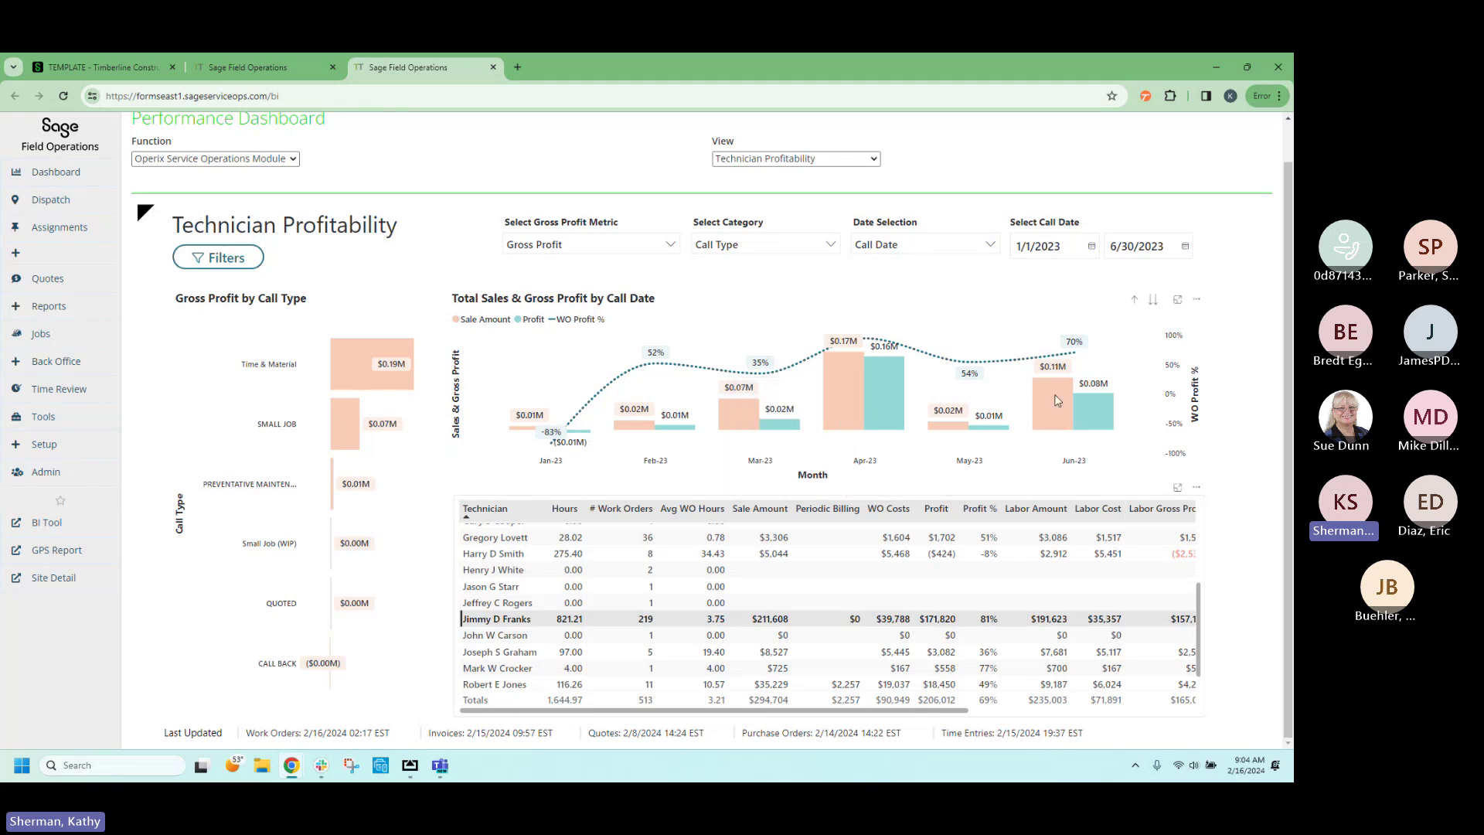
mouse_move(1052, 401)
right_click(1044, 408)
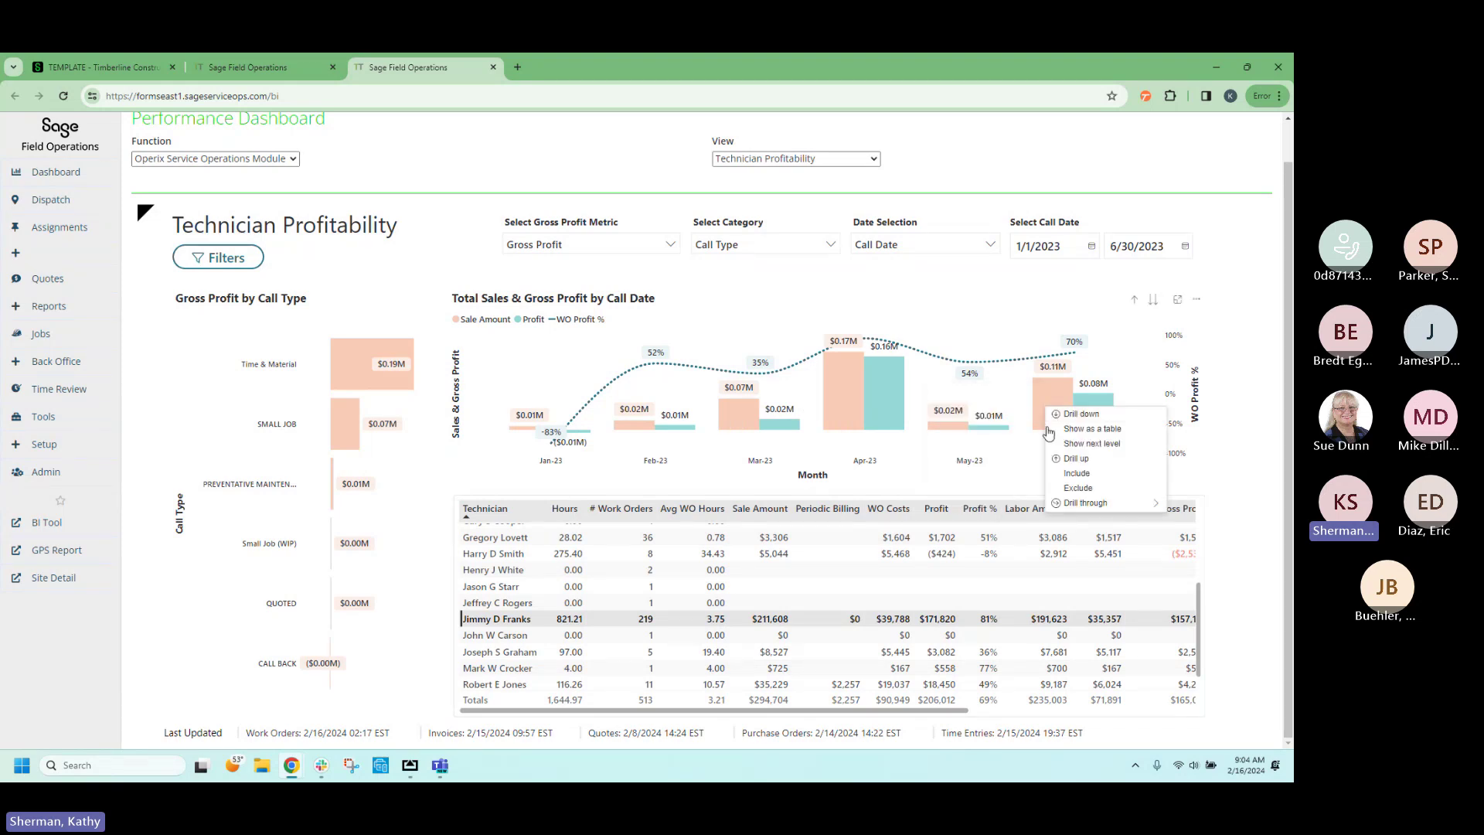
mouse_move(1080, 505)
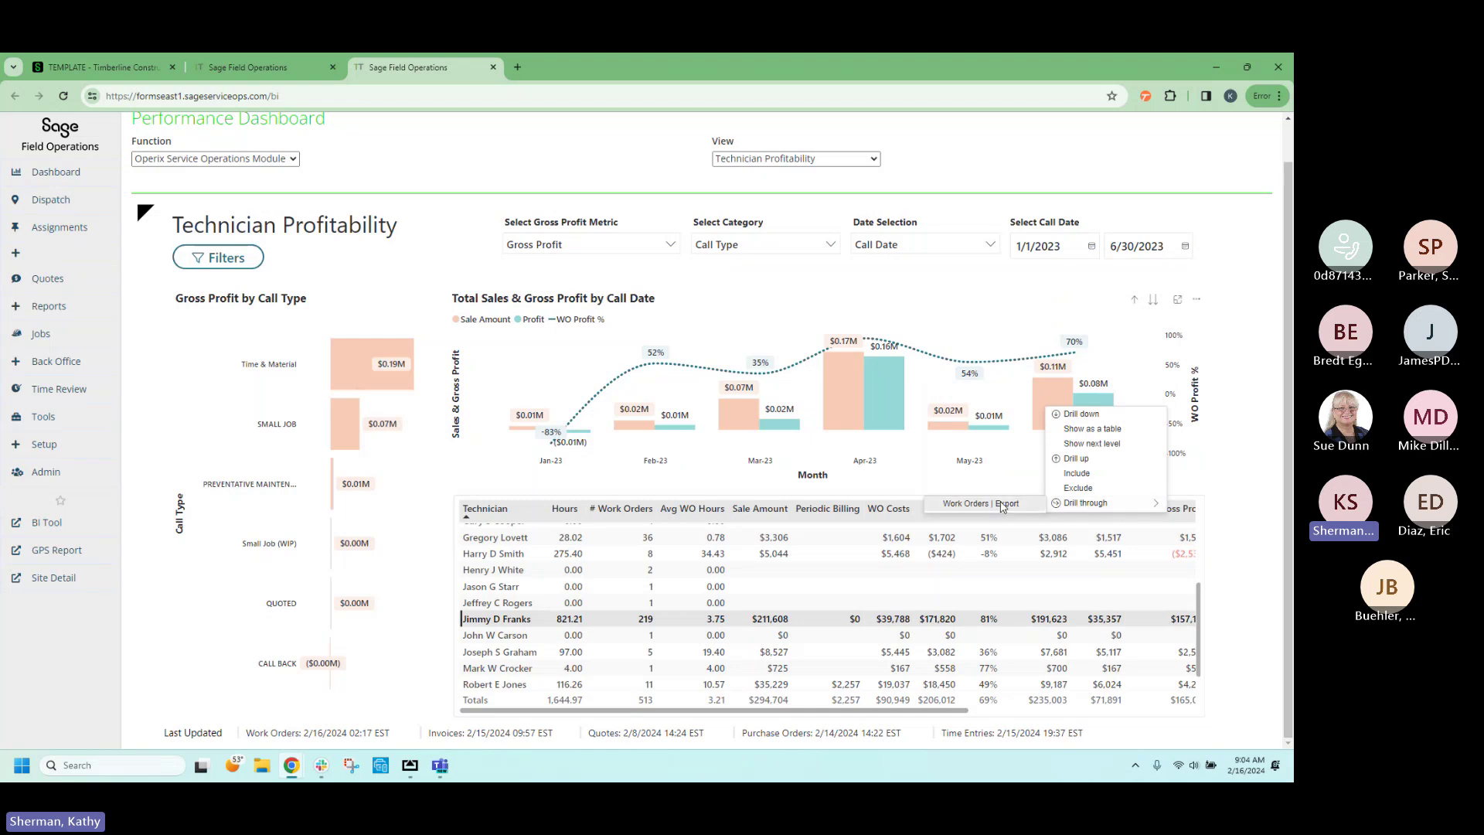
click(999, 504)
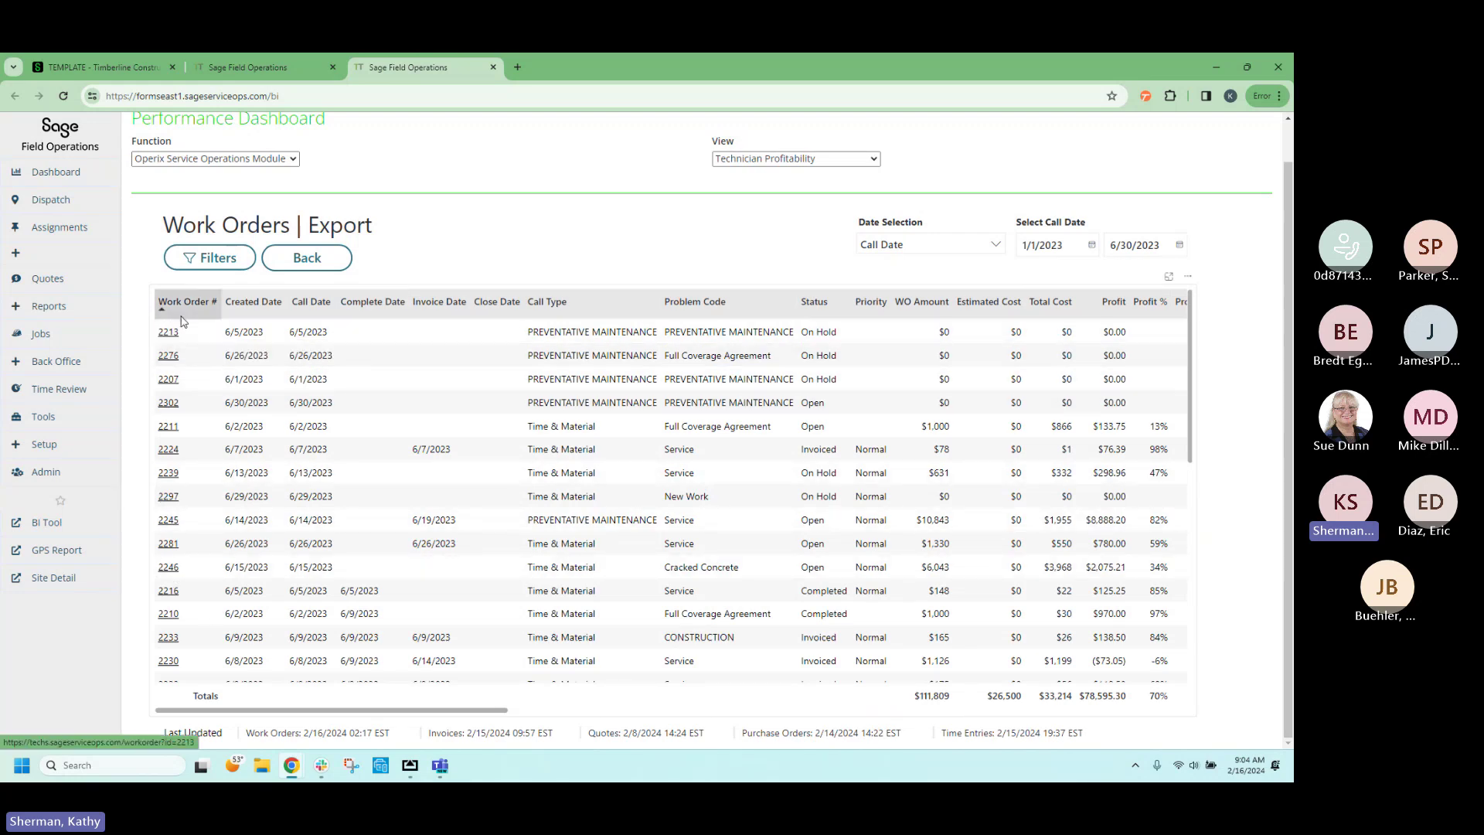
click(313, 260)
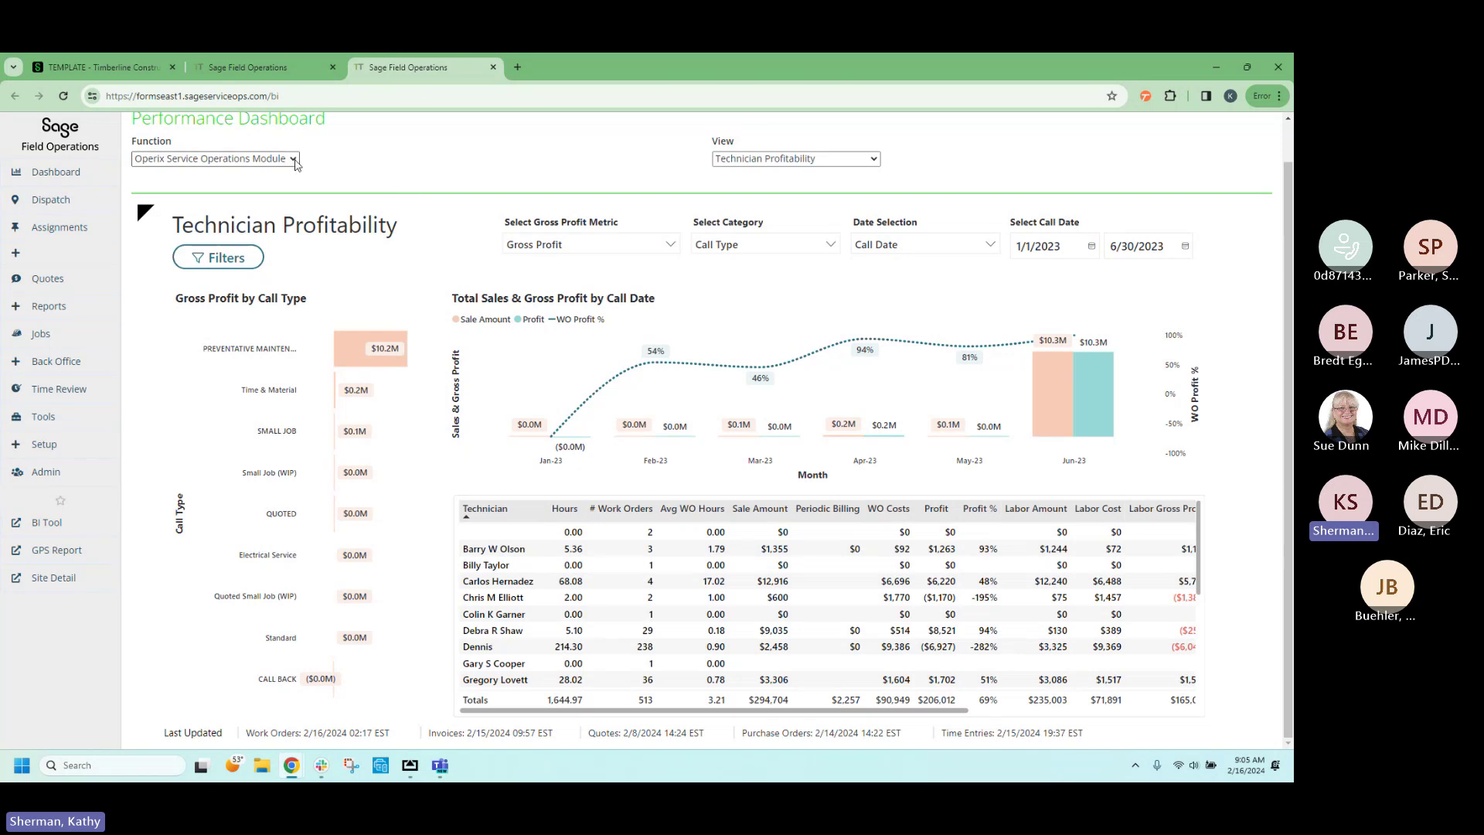
Set the dashboard function to Operix Management Module and show the Agreement Overview view.
click(295, 163)
click(264, 218)
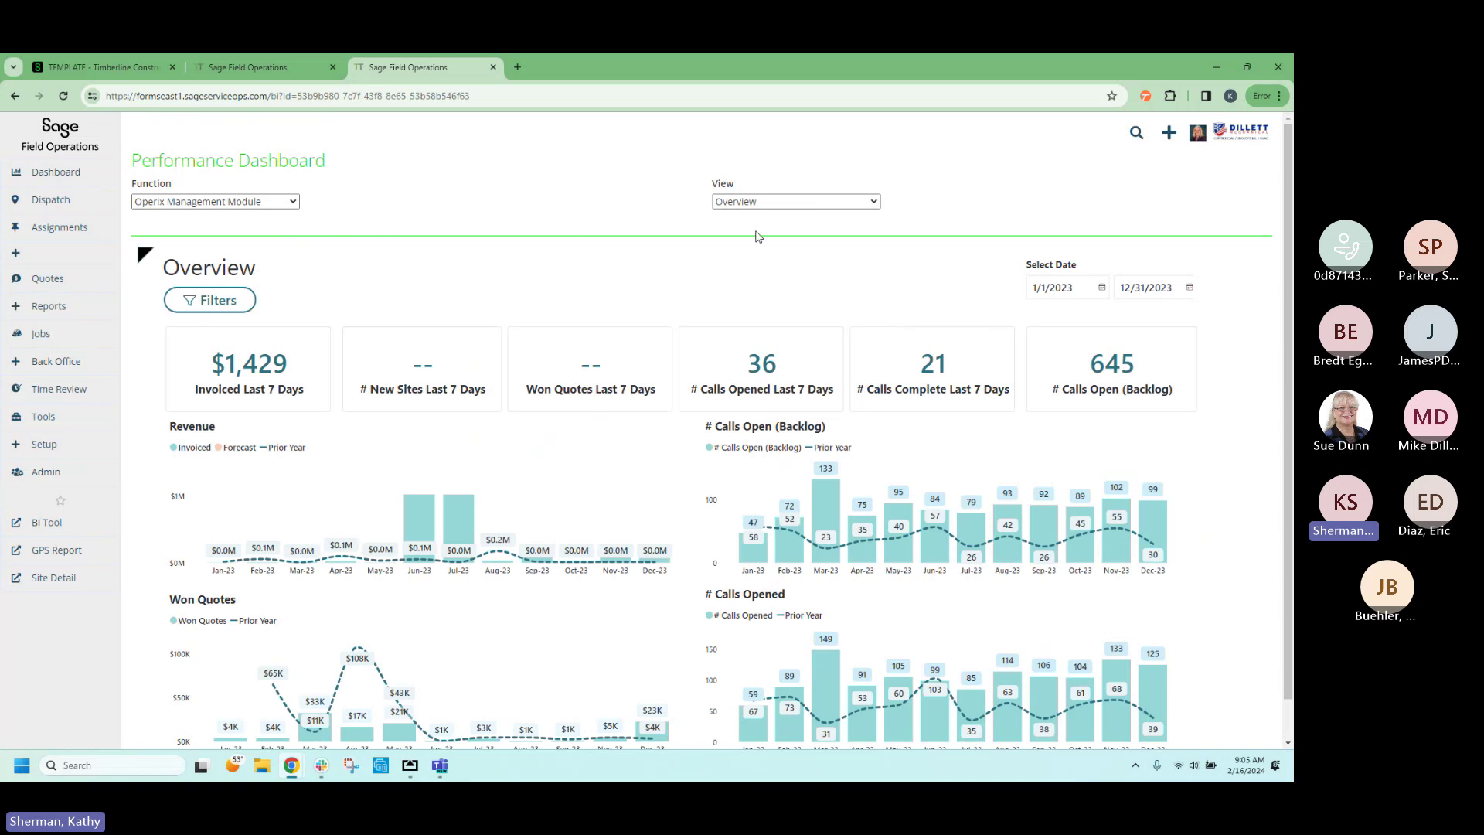
click(782, 202)
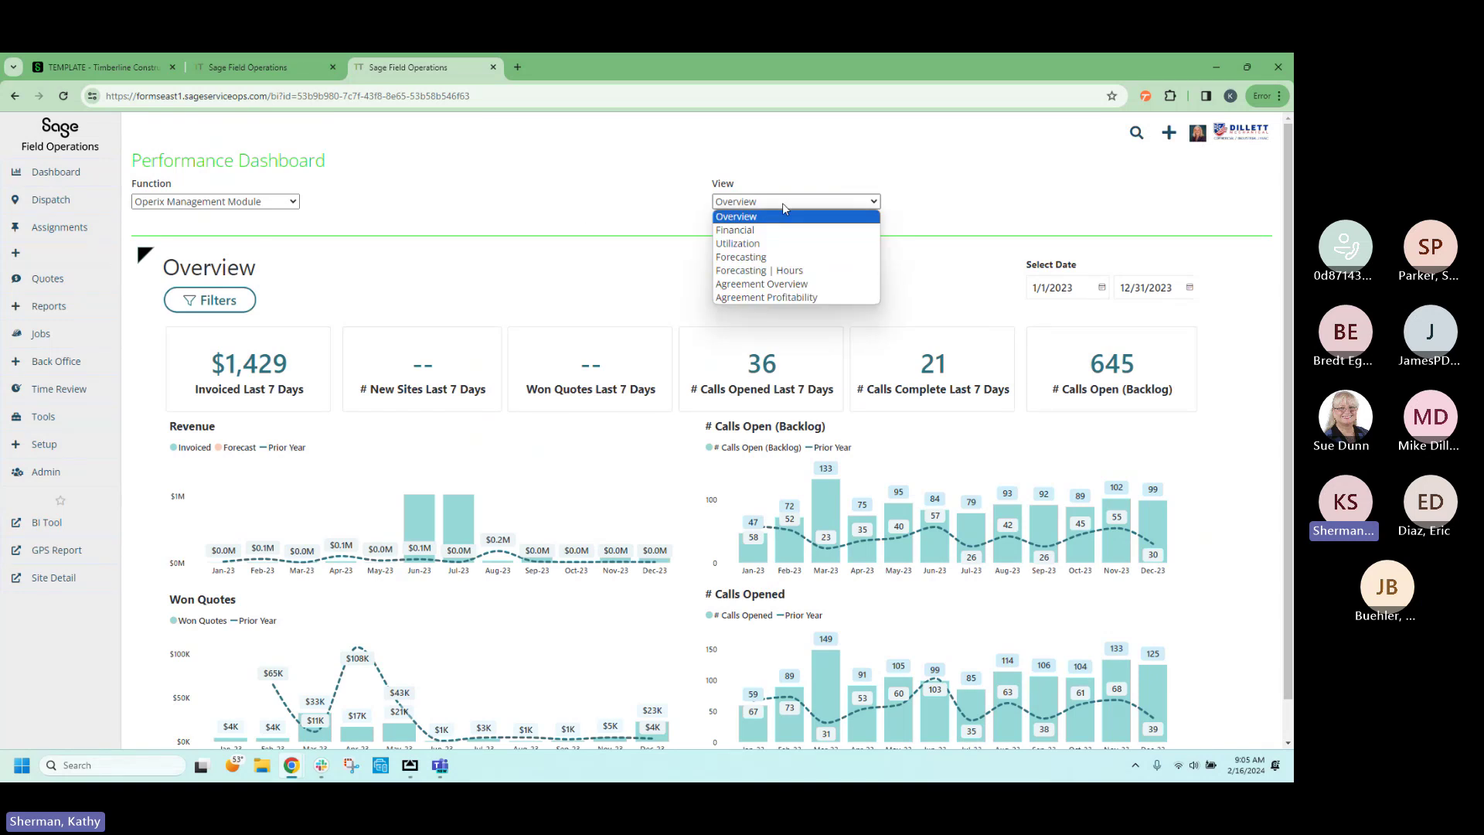
click(780, 284)
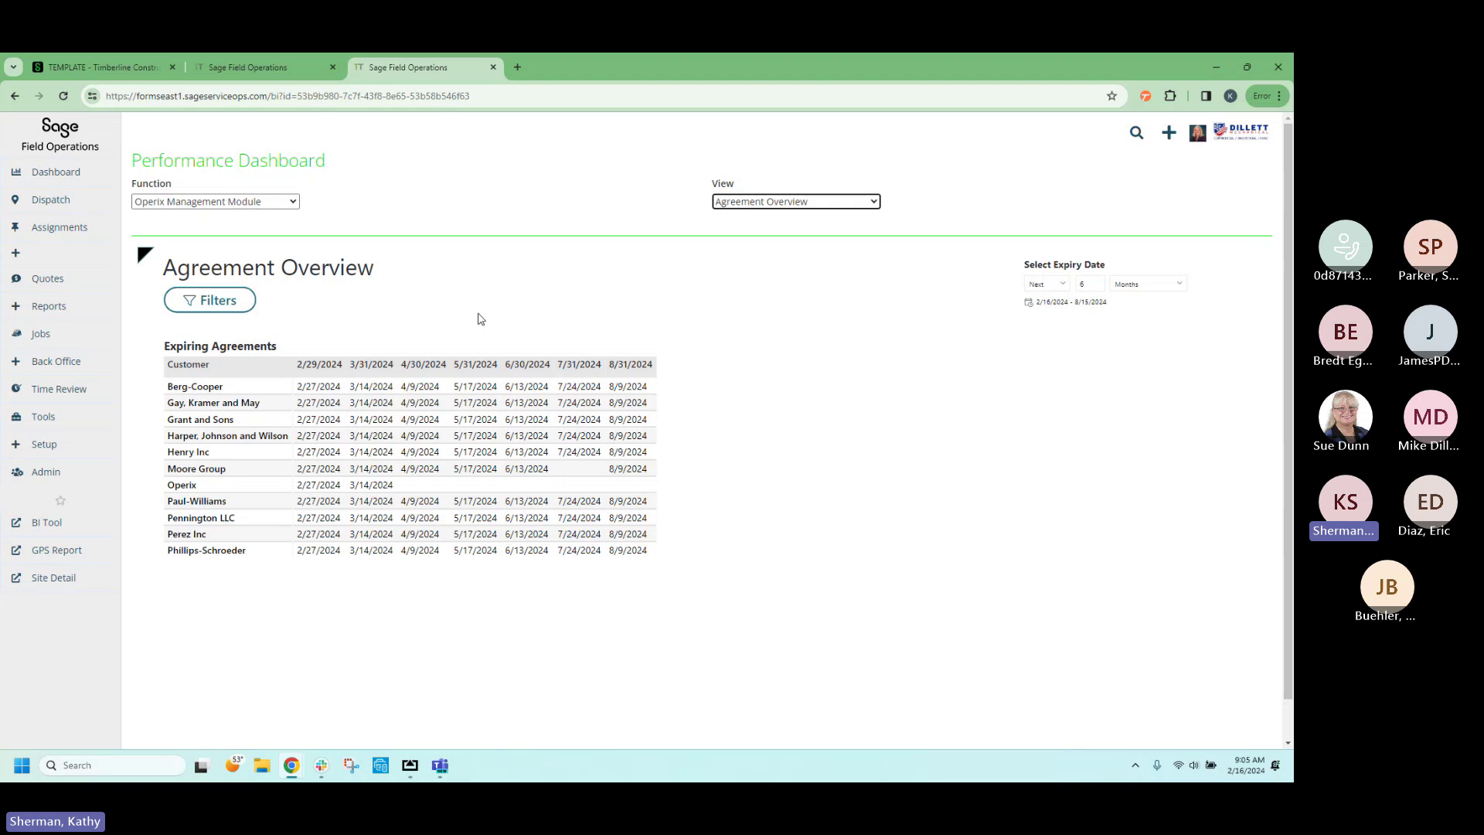
Show the Agreement Profitability view with Call Date basis and apply the filters.
click(783, 207)
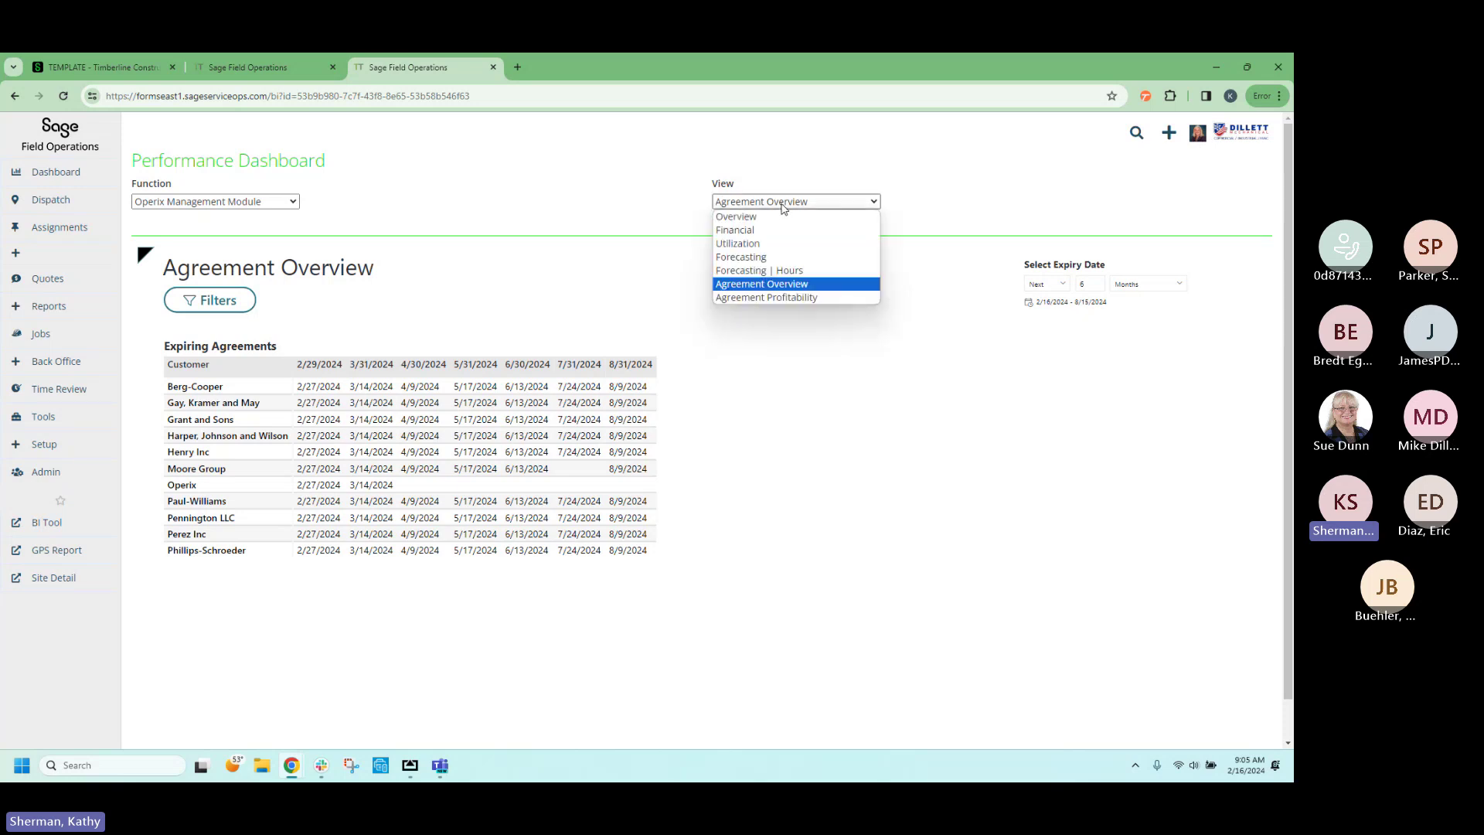
click(740, 298)
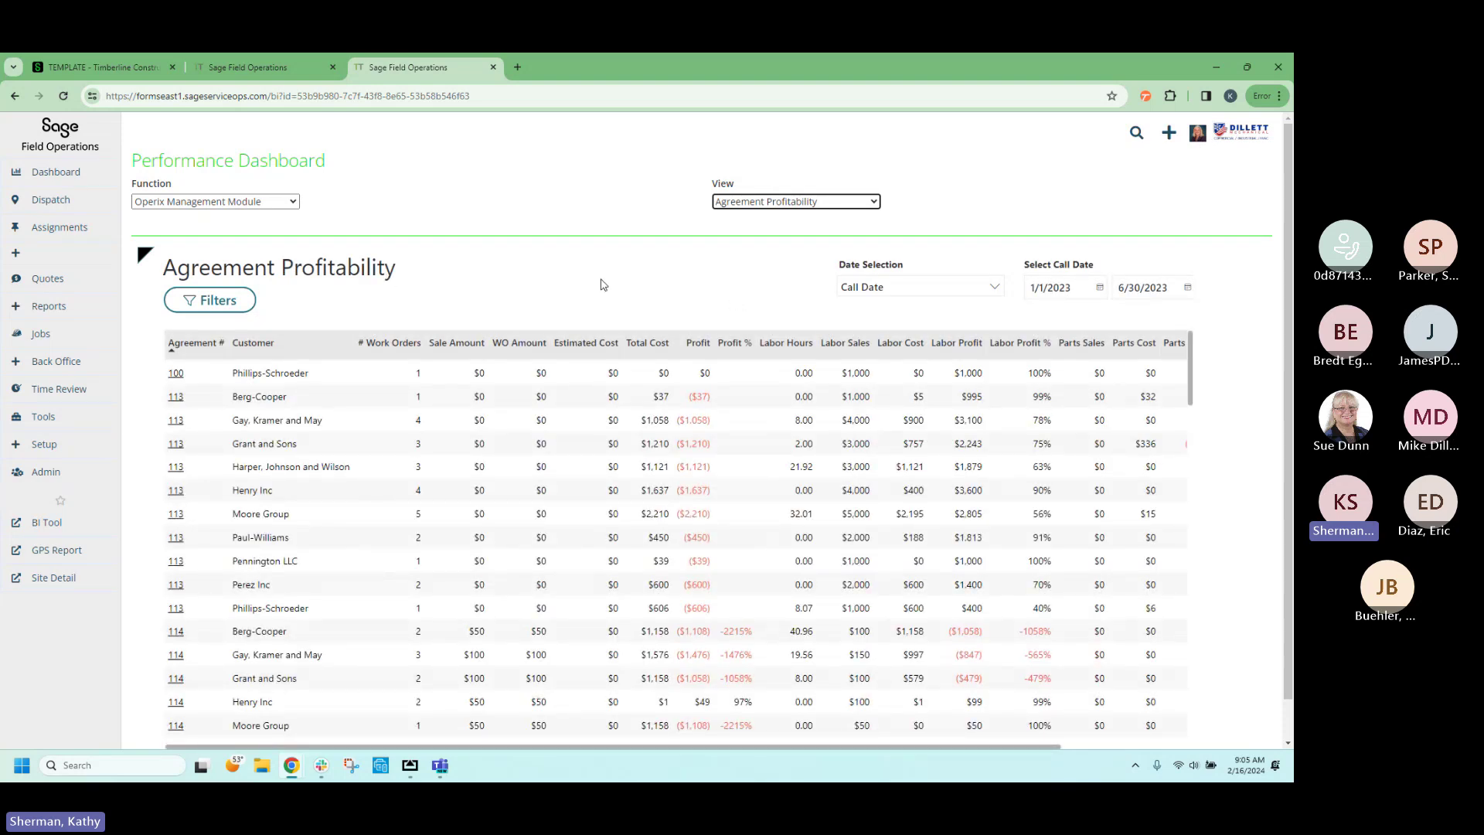
click(889, 291)
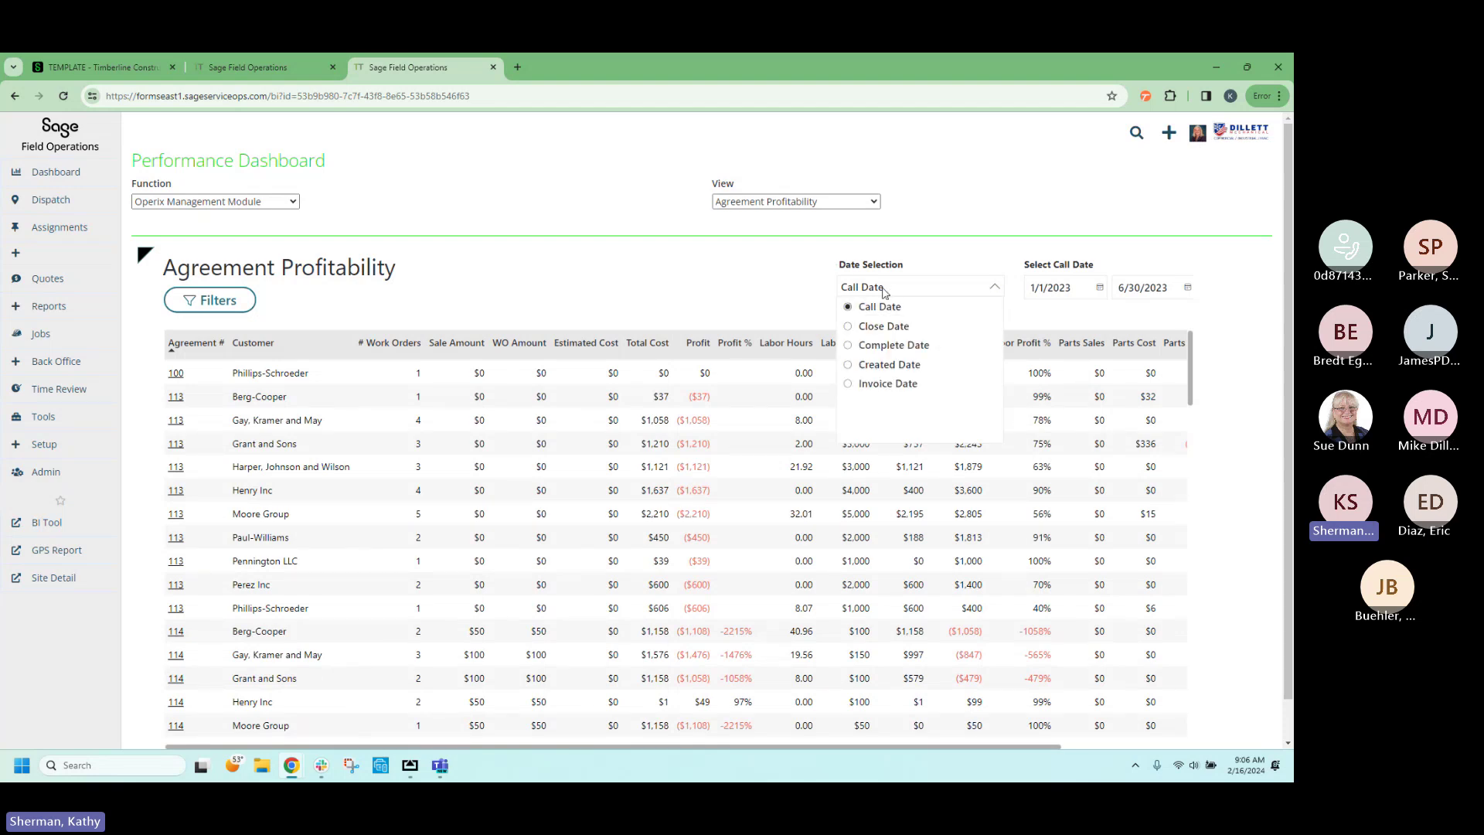
click(701, 291)
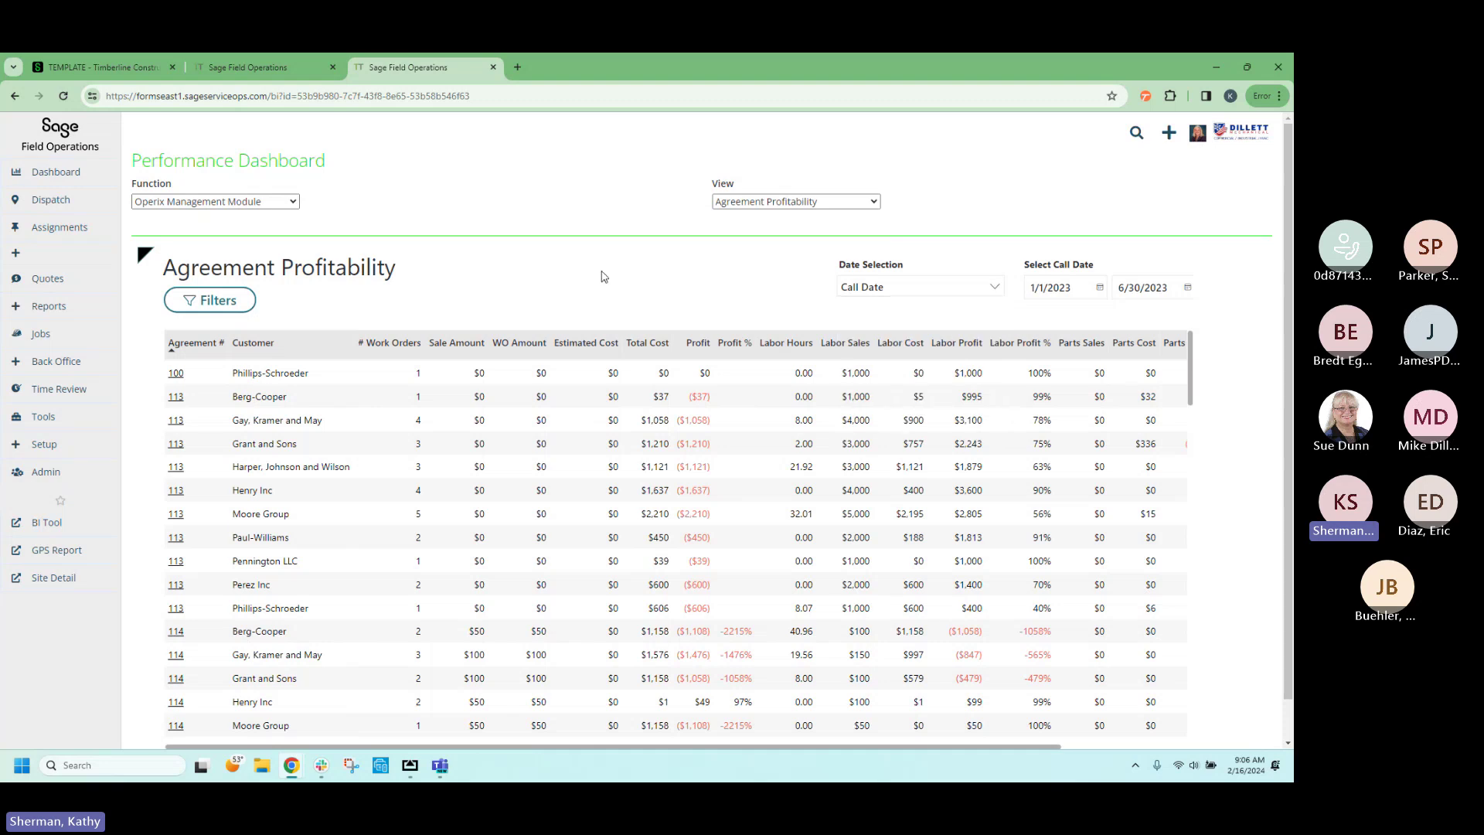
click(219, 303)
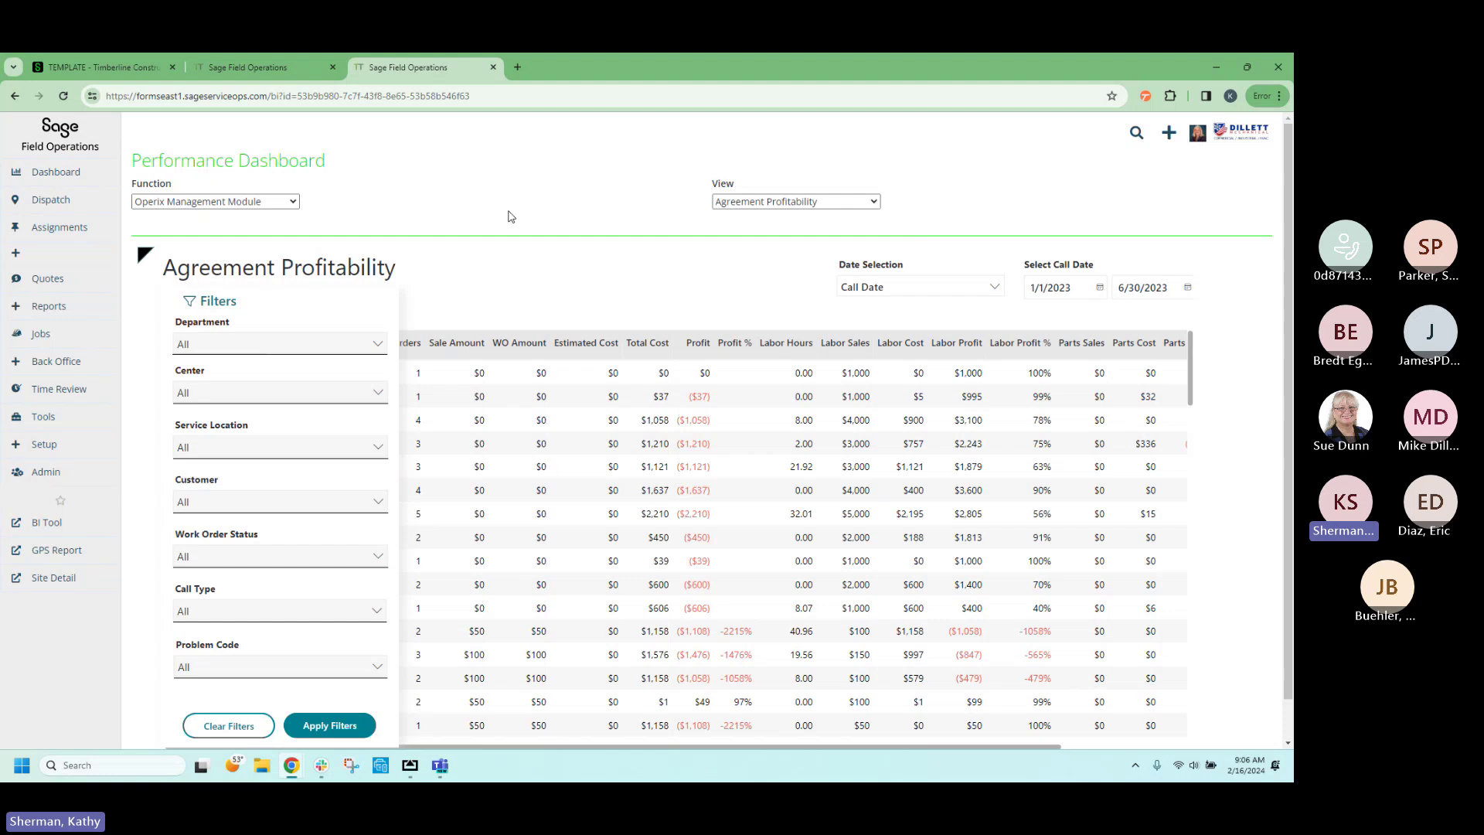
click(744, 204)
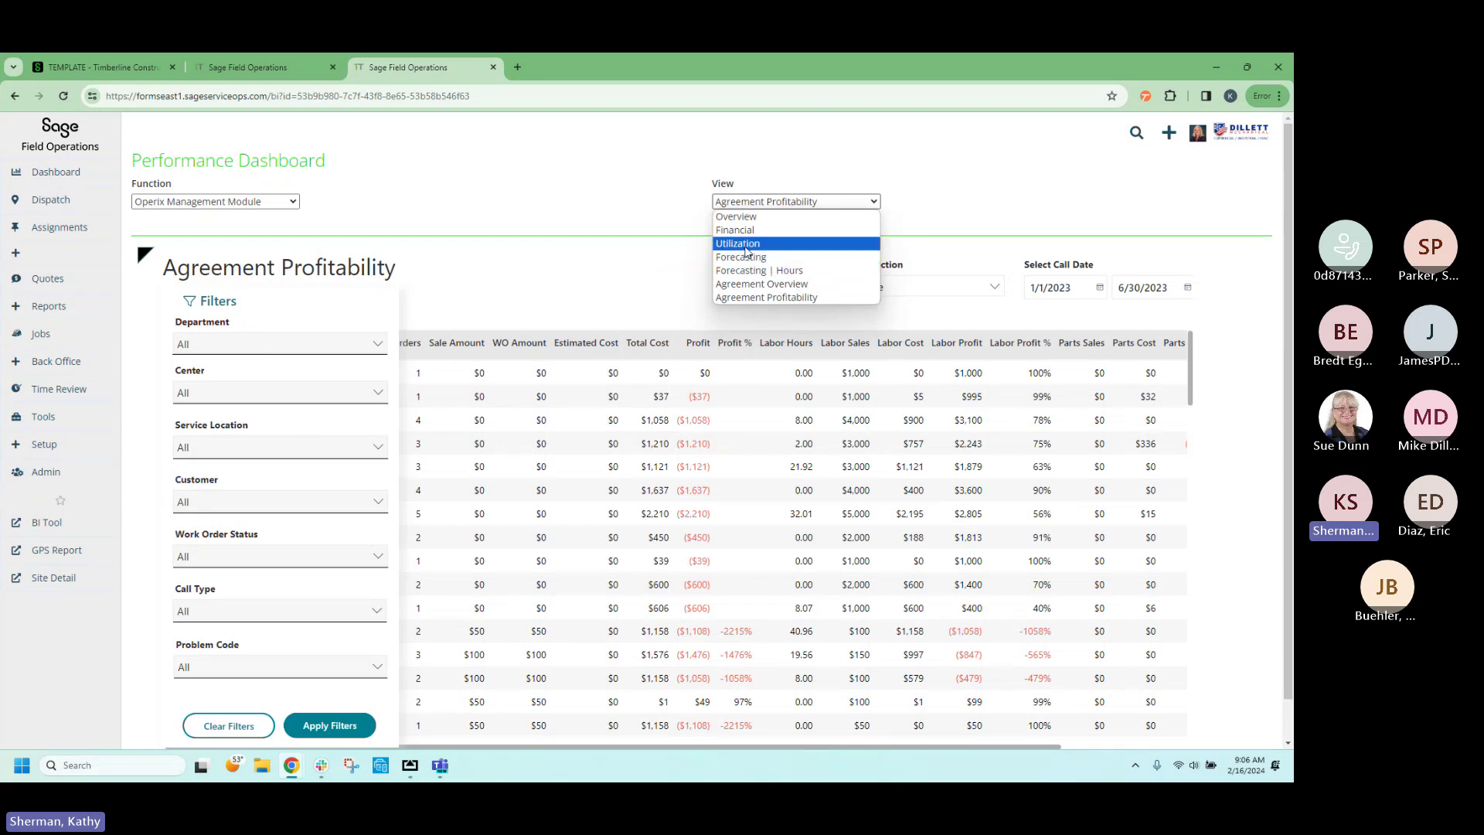
click(543, 137)
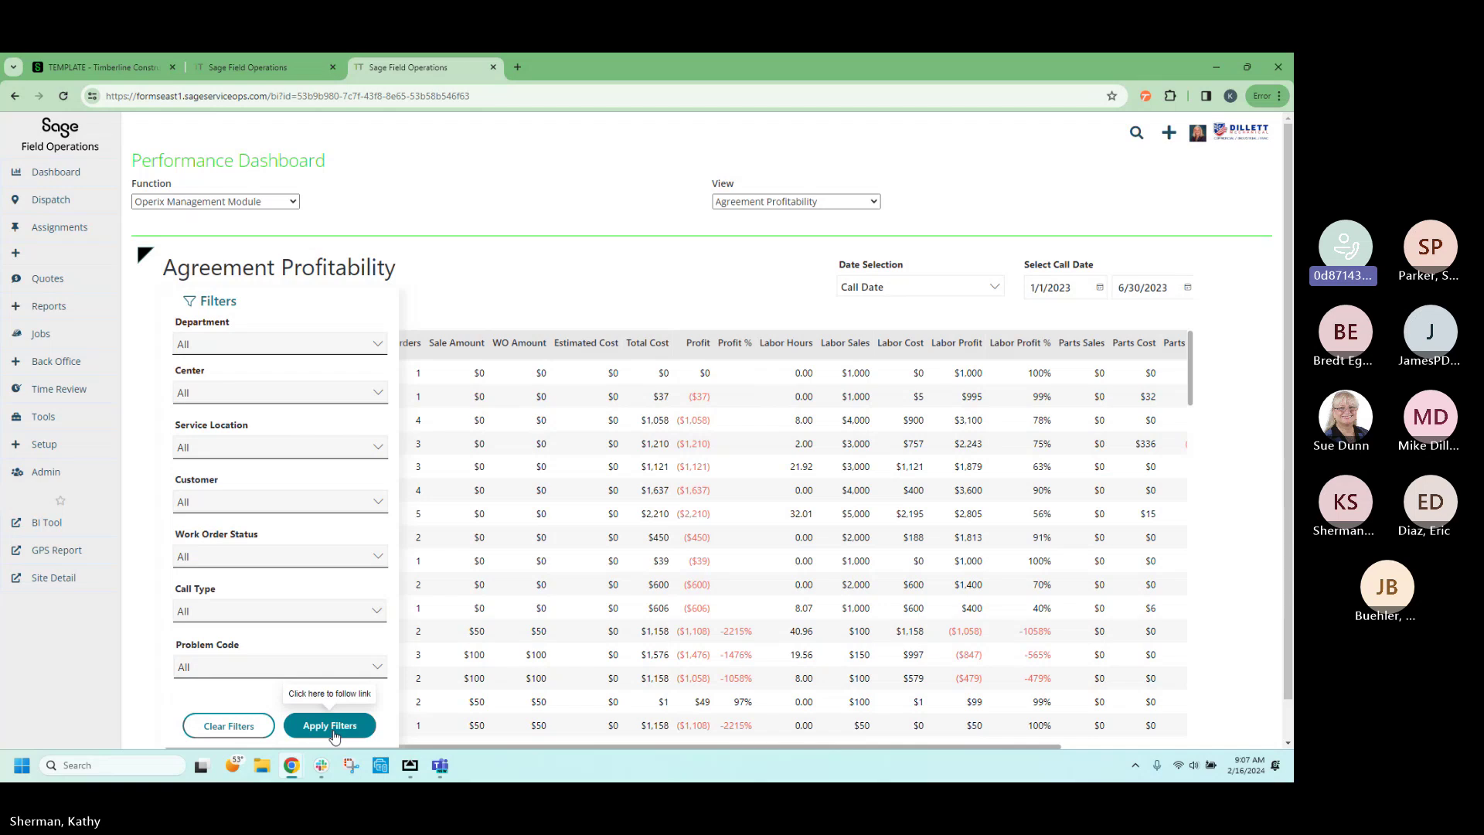
scroll(334, 733, down, 1)
click(353, 692)
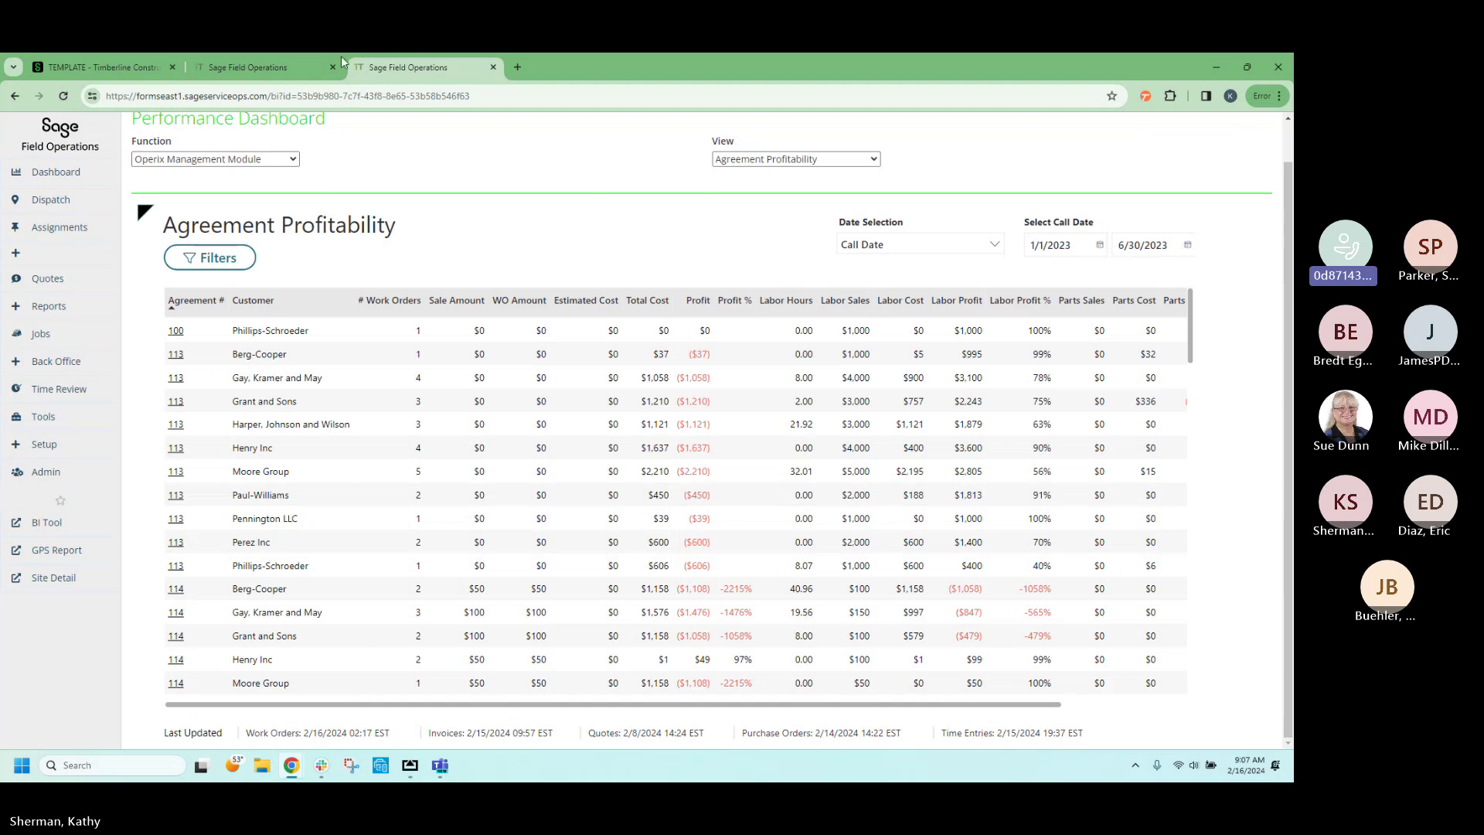
Return to Work Order #3212, now Invoiced, listing invoice SI0909 for $84.00 unpaid.
click(248, 67)
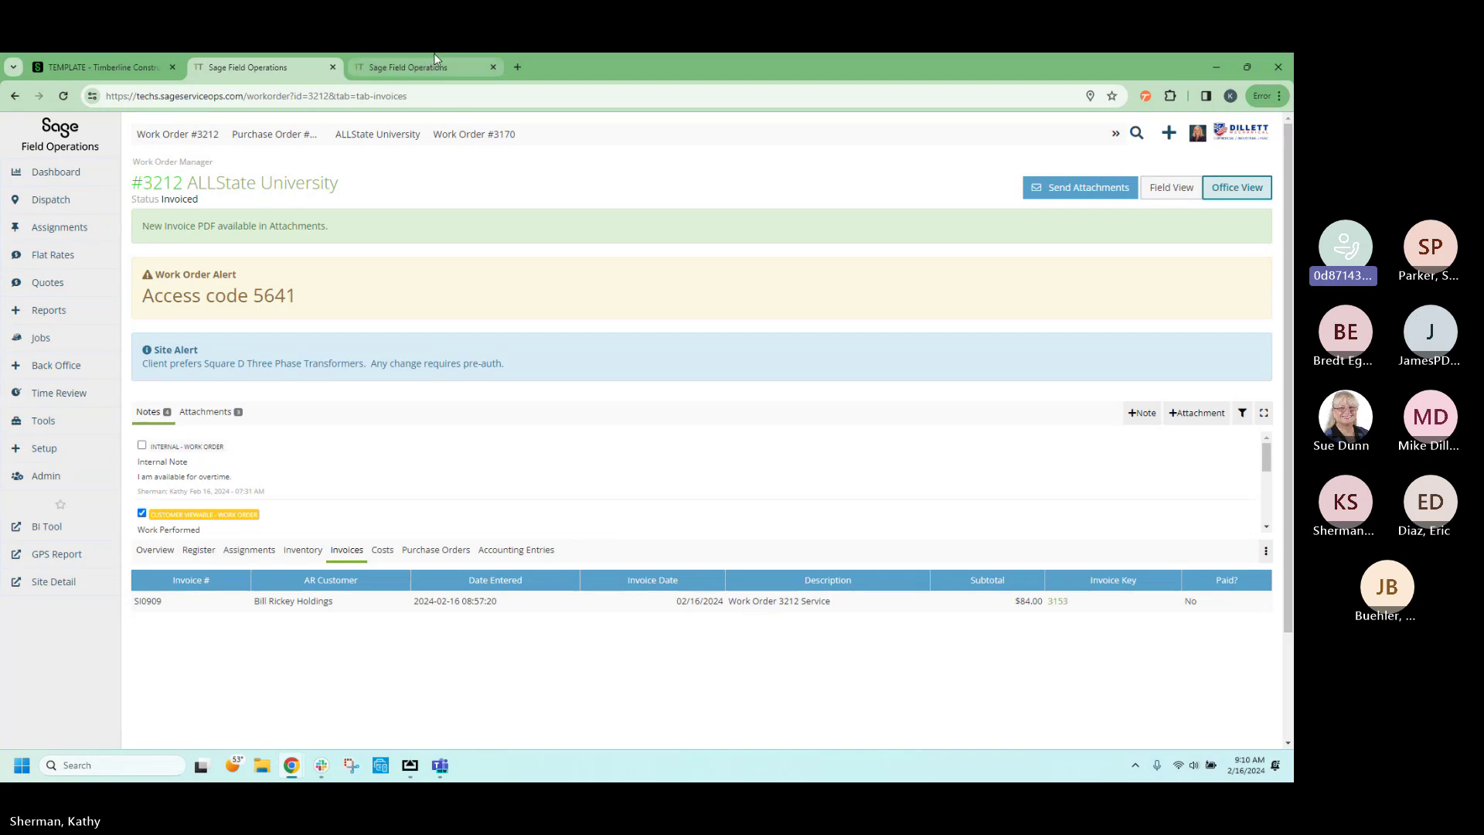
mouse_move(447, 55)
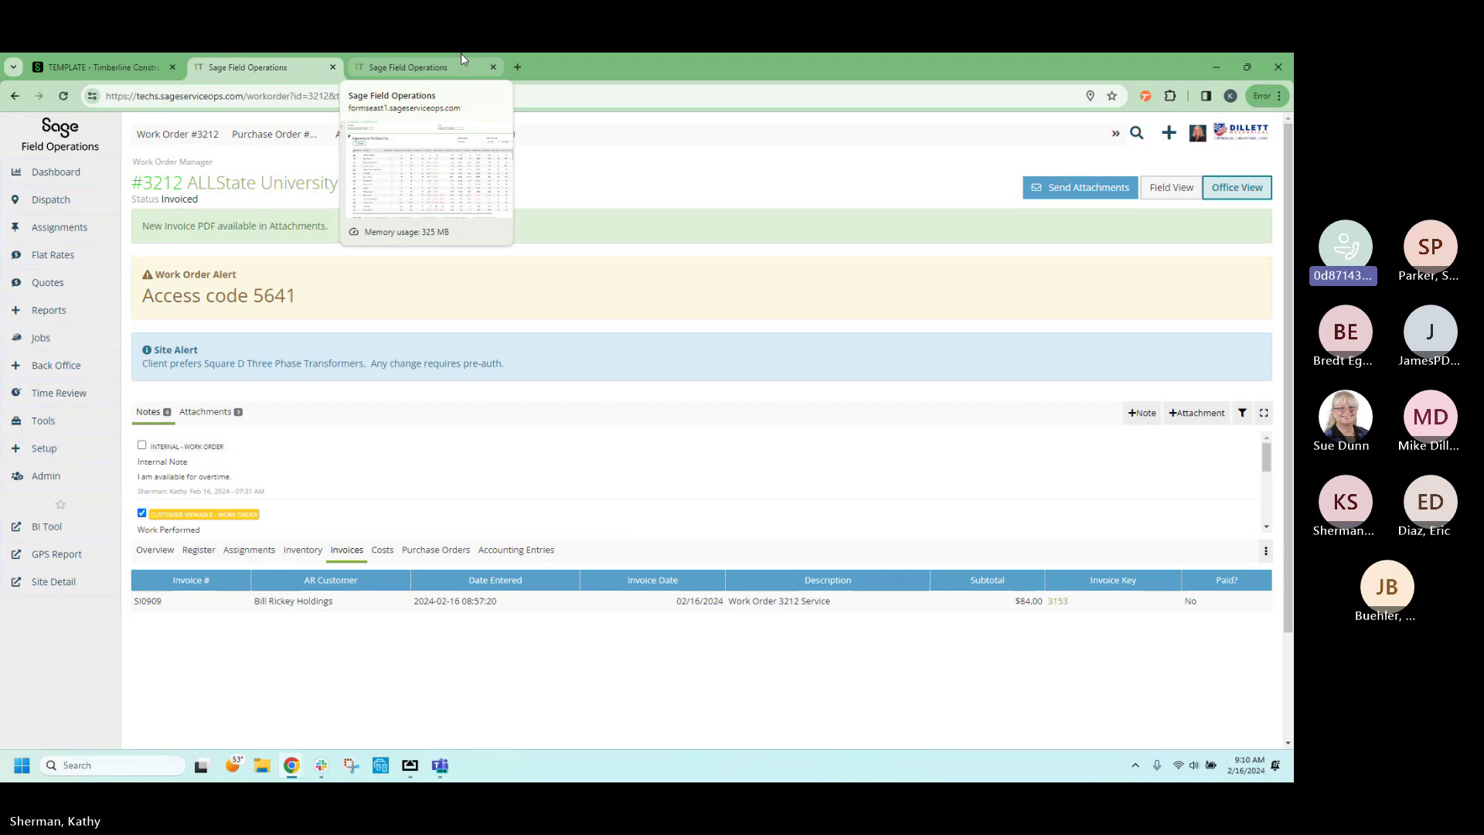
mouse_move(34, 209)
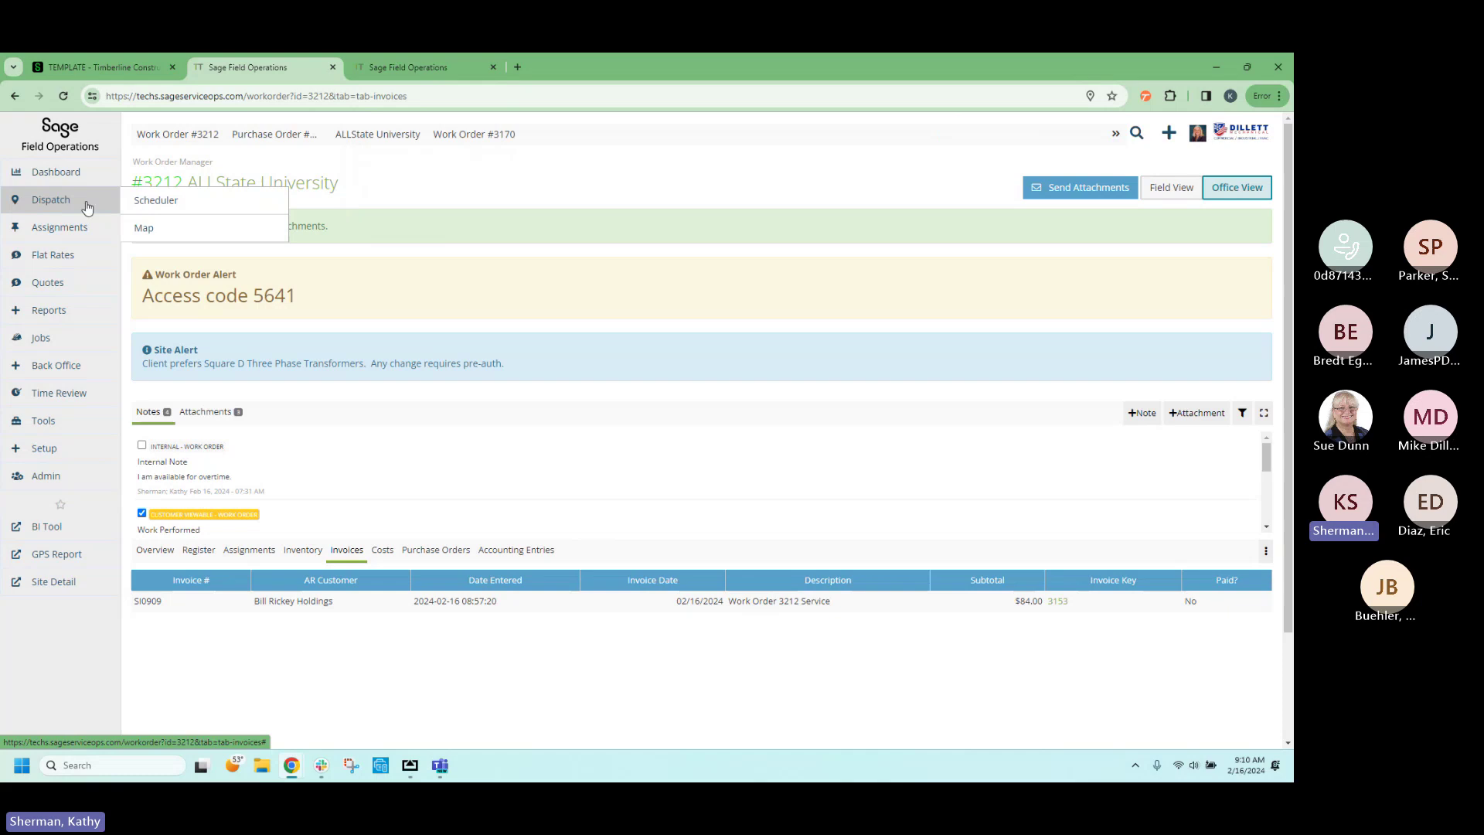
On the Feb 12–18 dispatch board, move WO 3124 to another technician's Saturday and WO 3054 to Sunday 02/18.
click(160, 202)
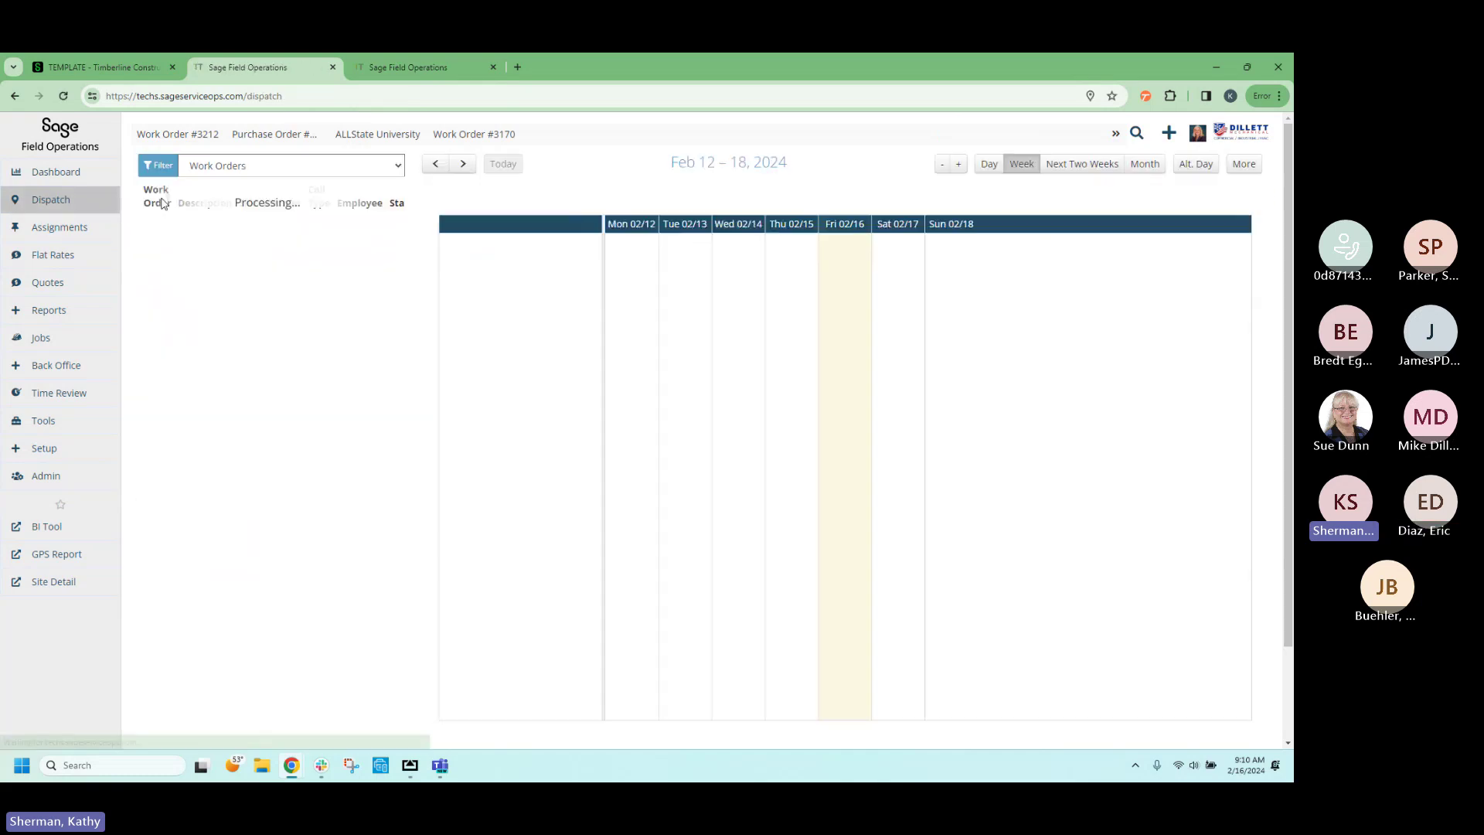
scroll(929, 501, up, 1)
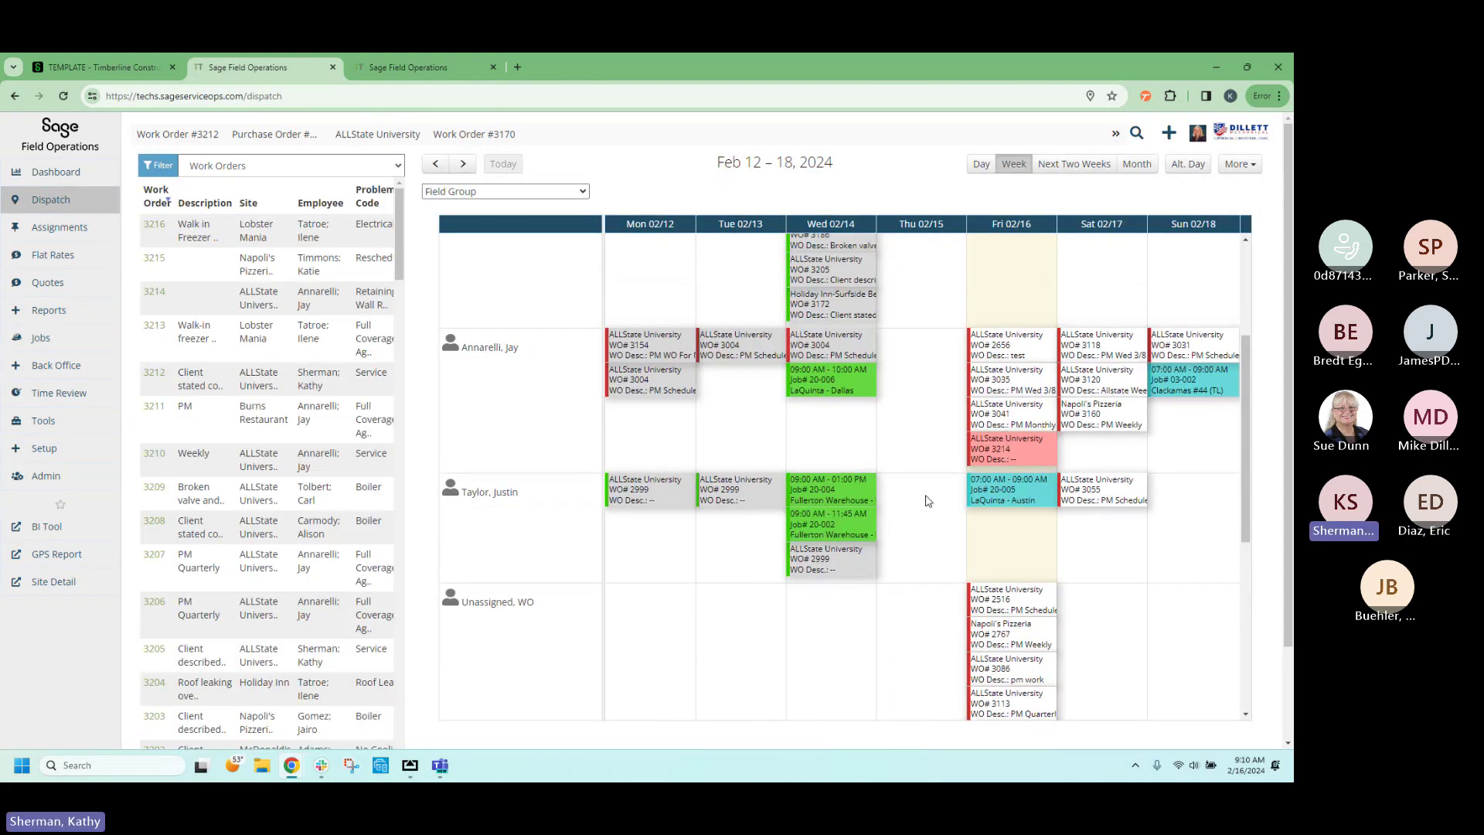
scroll(929, 501, up, 5)
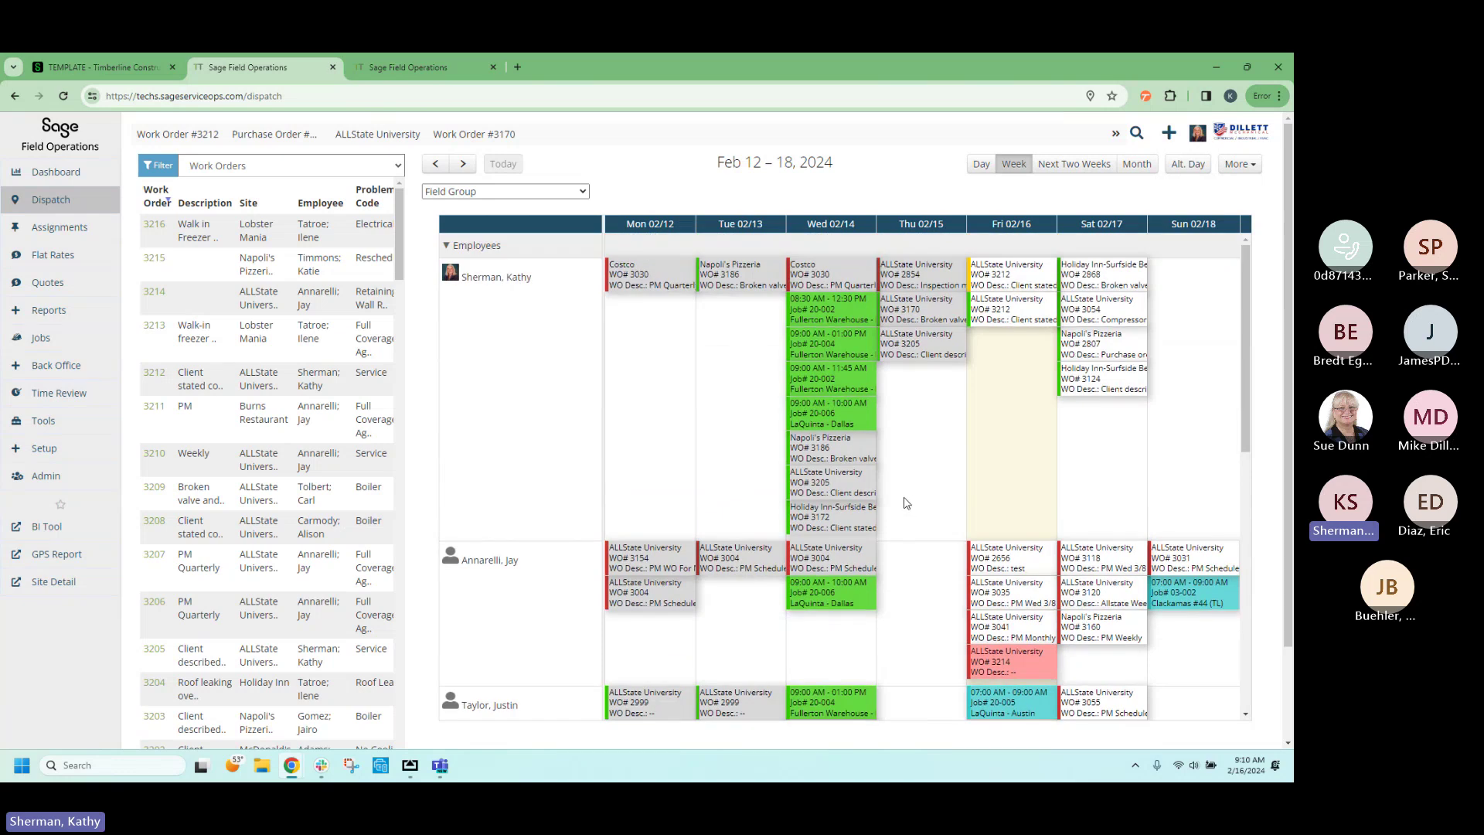
mouse_move(1024, 303)
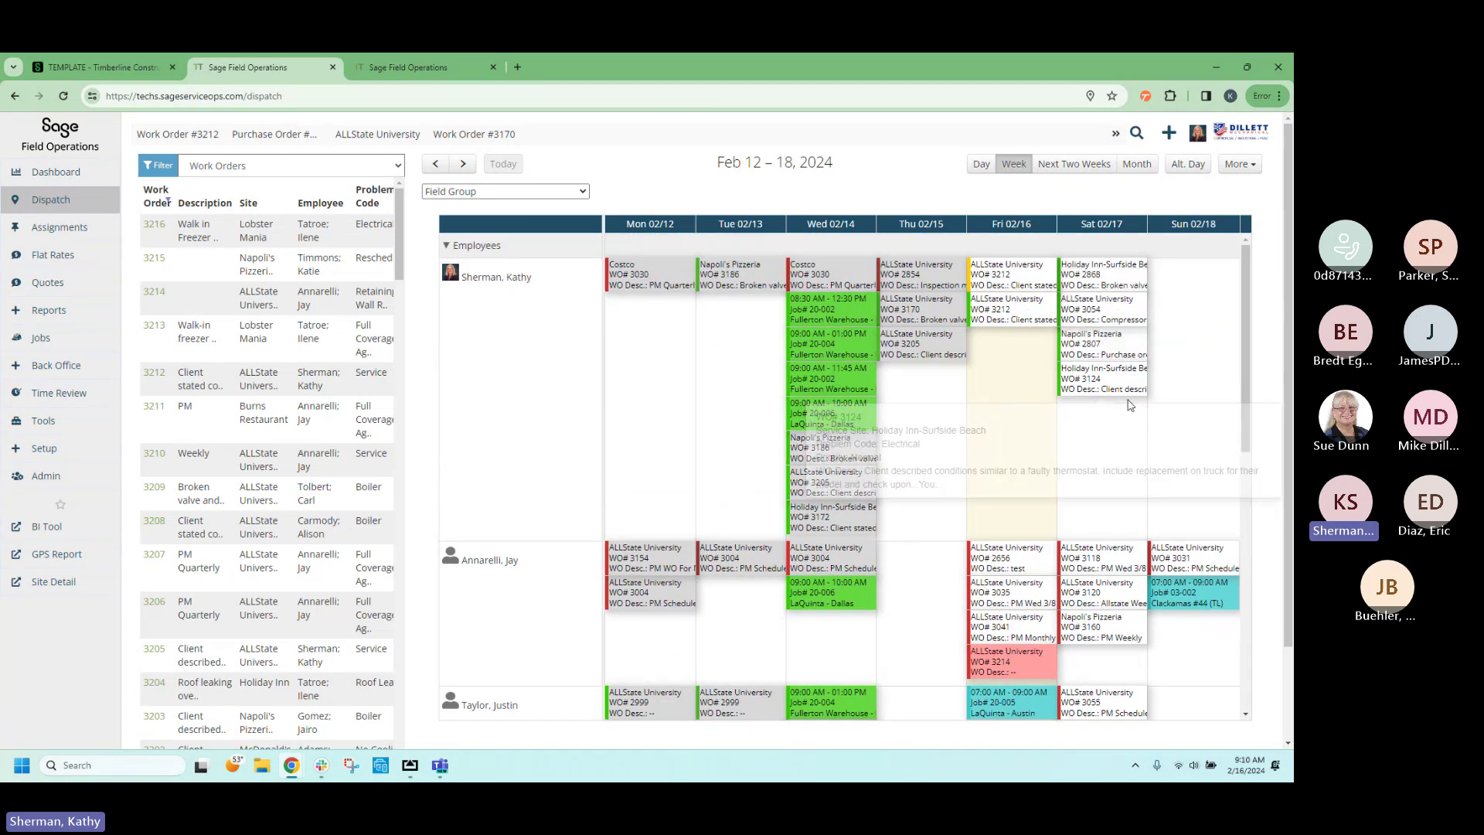
drag(1107, 387, 1105, 603)
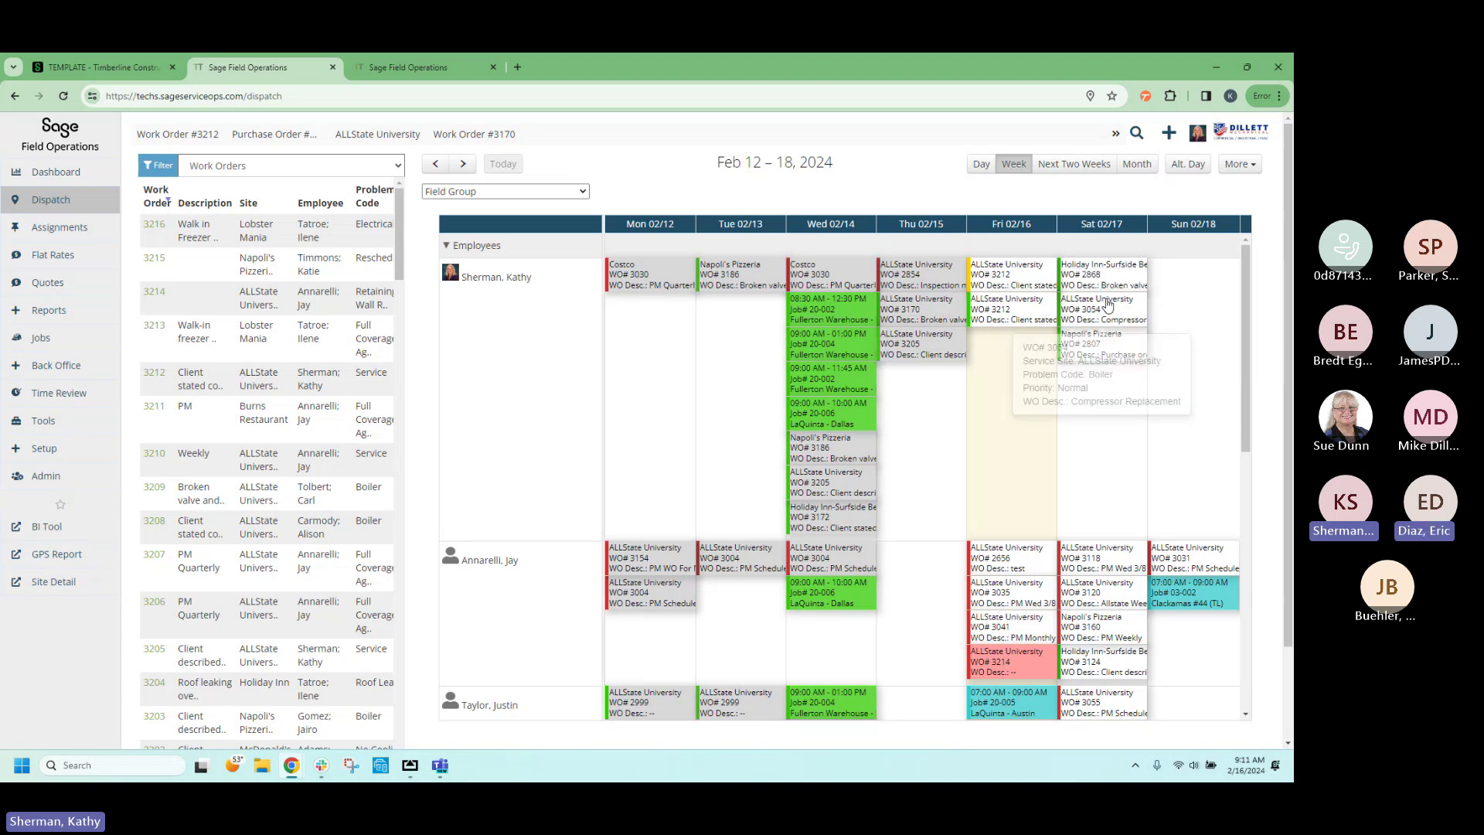
drag(1106, 307, 1170, 299)
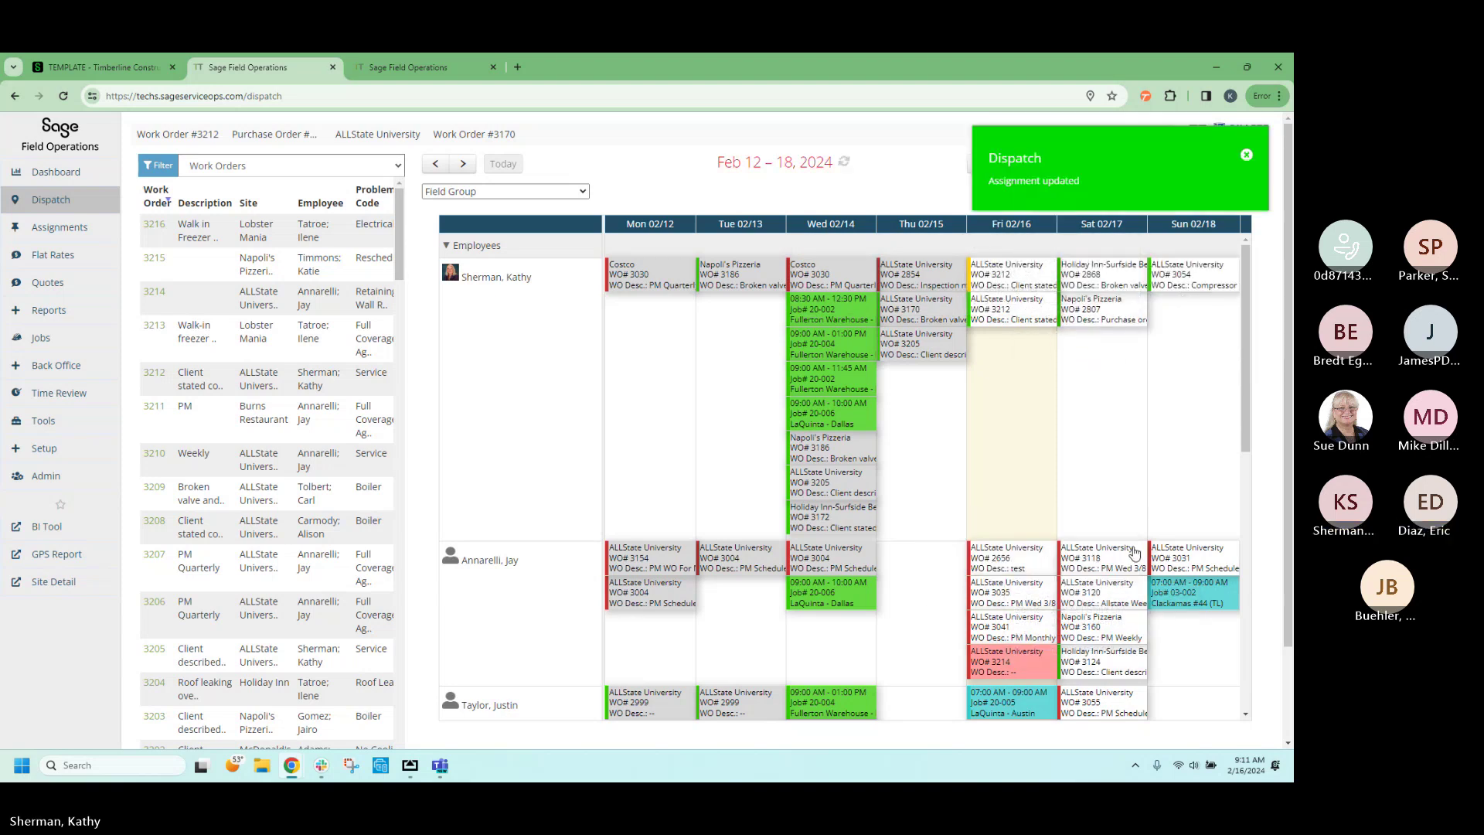
mouse_move(1134, 552)
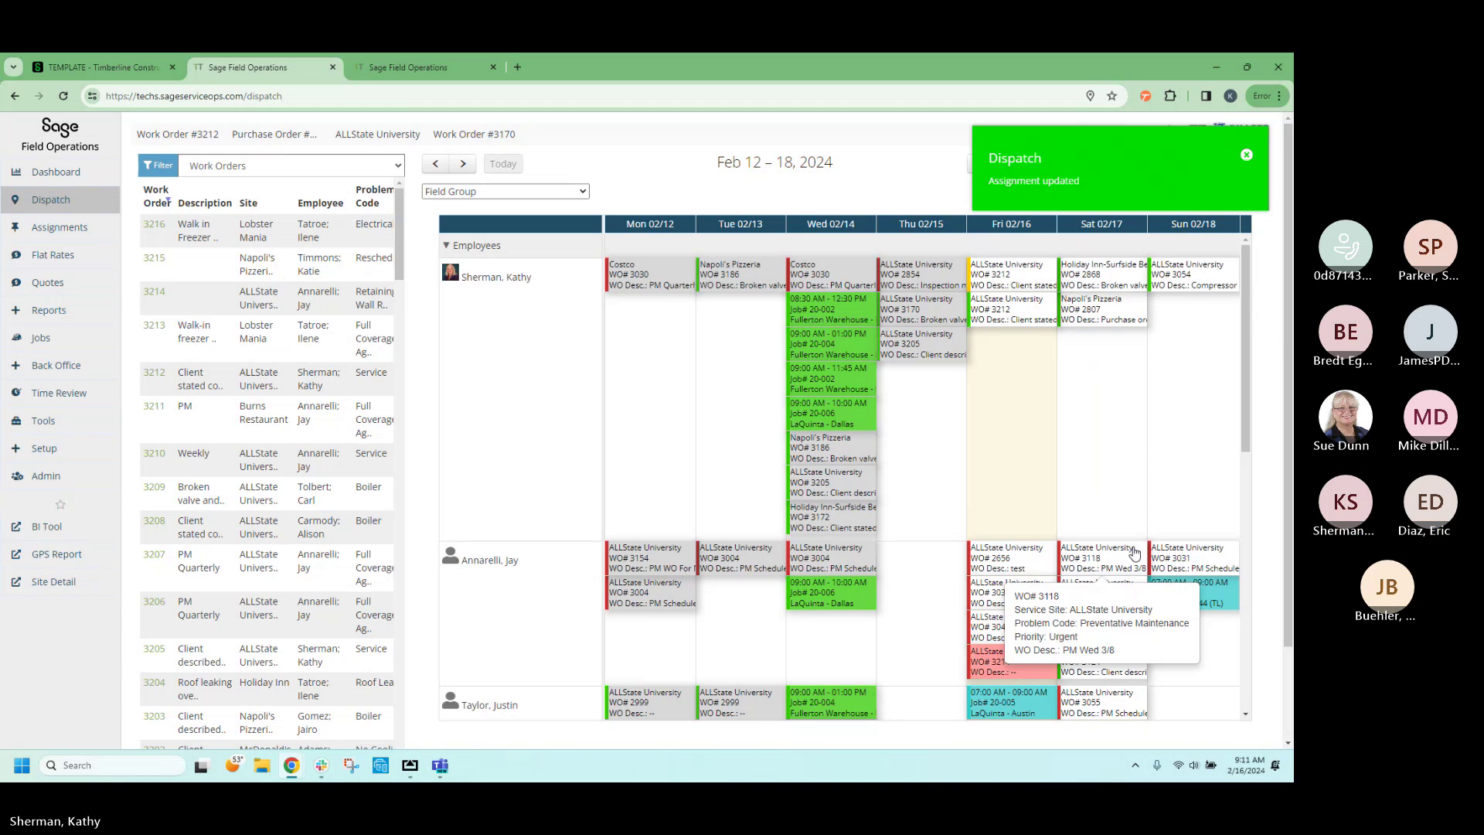
click(56, 137)
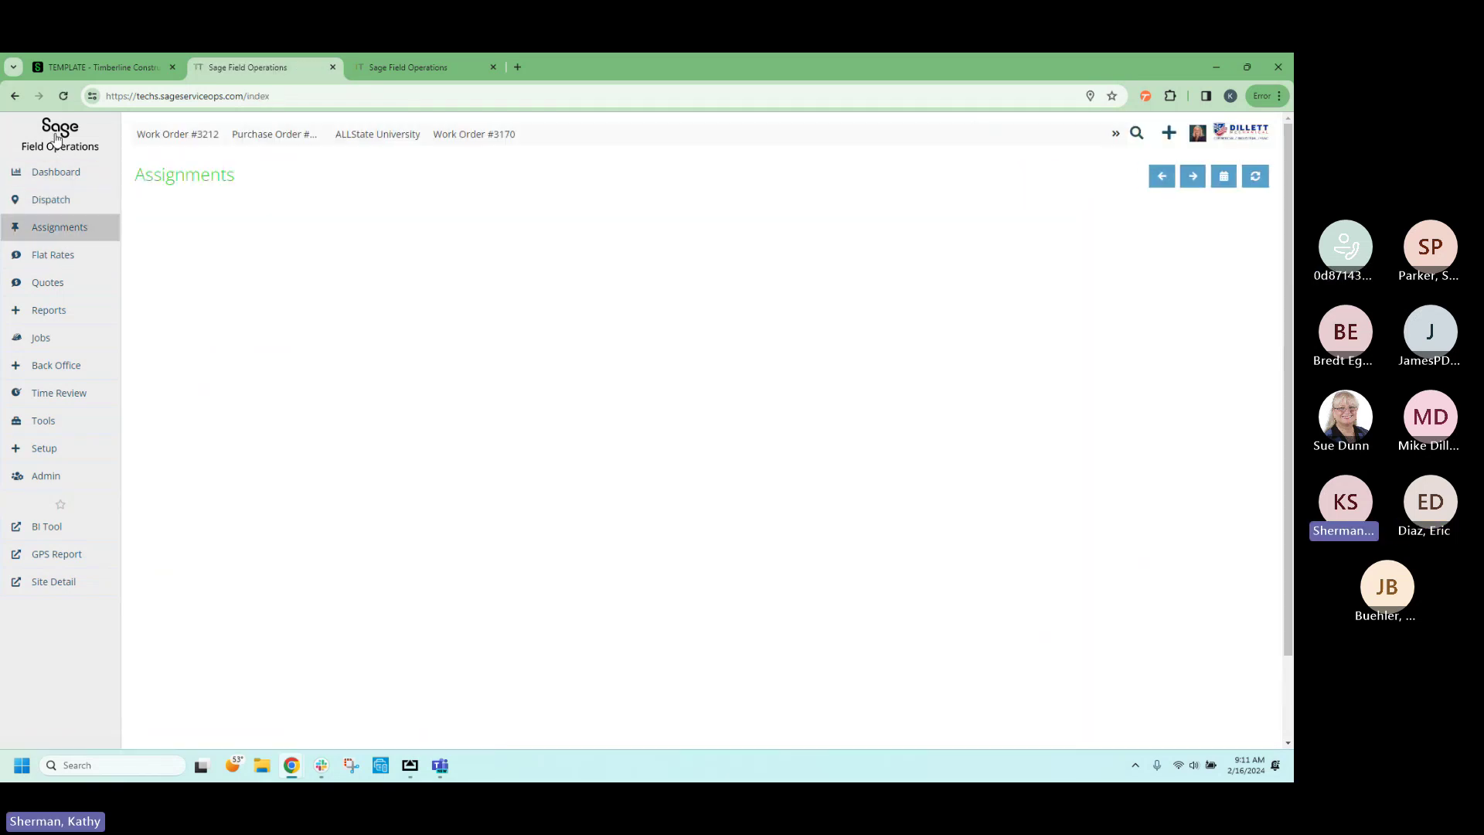
mouse_move(101, 228)
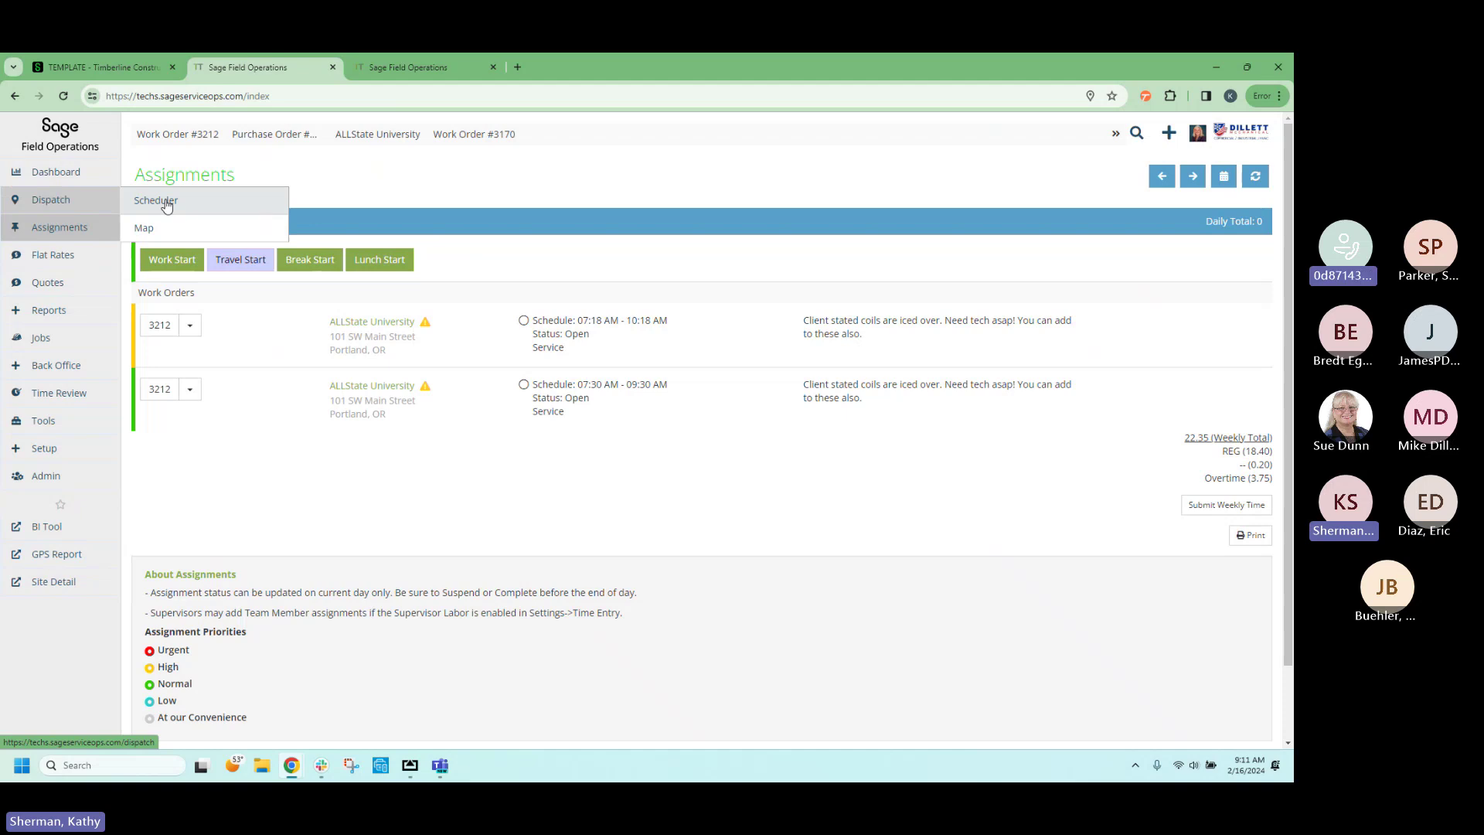
click(173, 204)
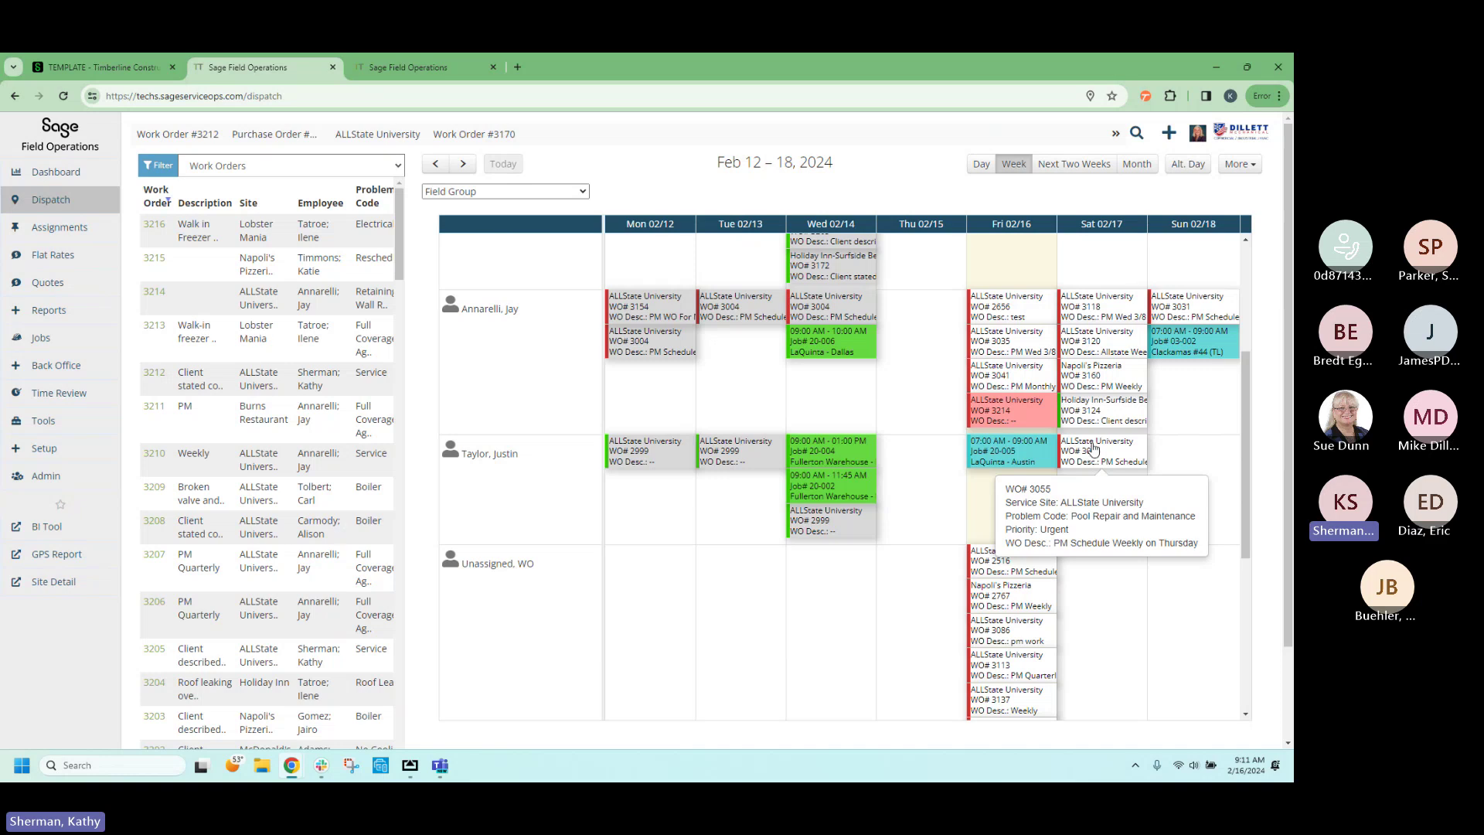
mouse_move(1094, 410)
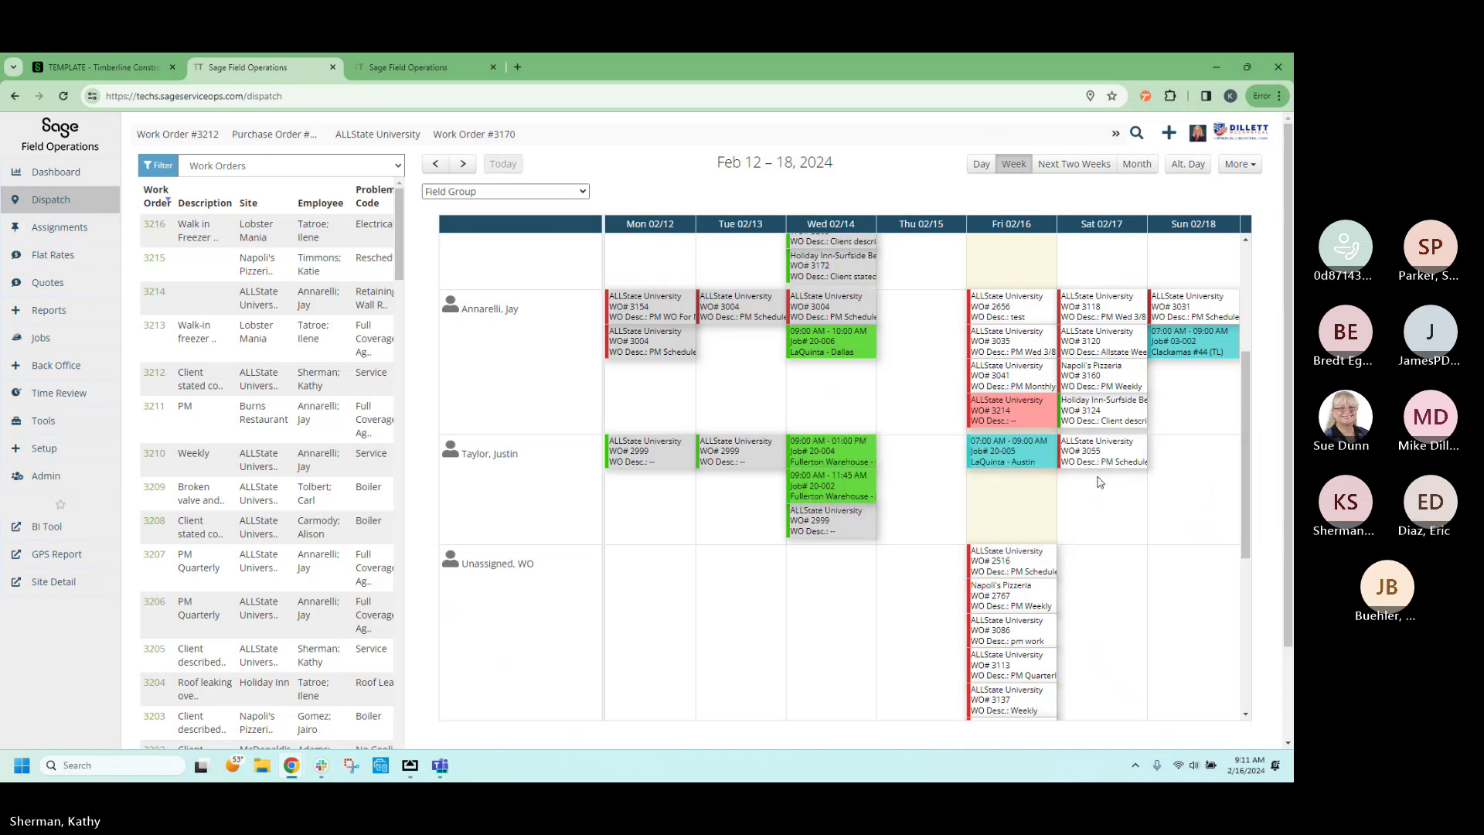
scroll(1100, 481, up, 3)
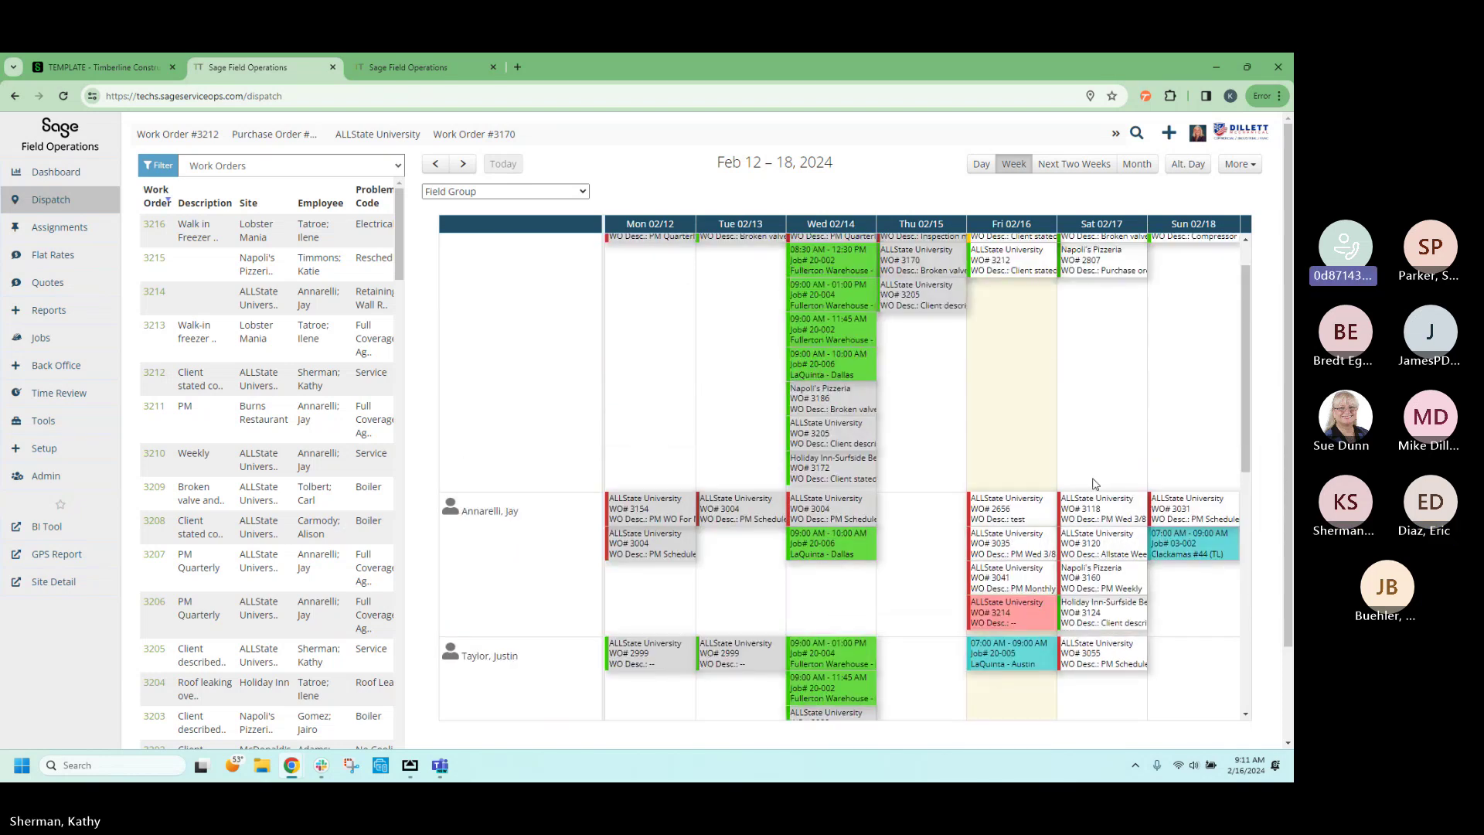
scroll(1095, 484, up, 1)
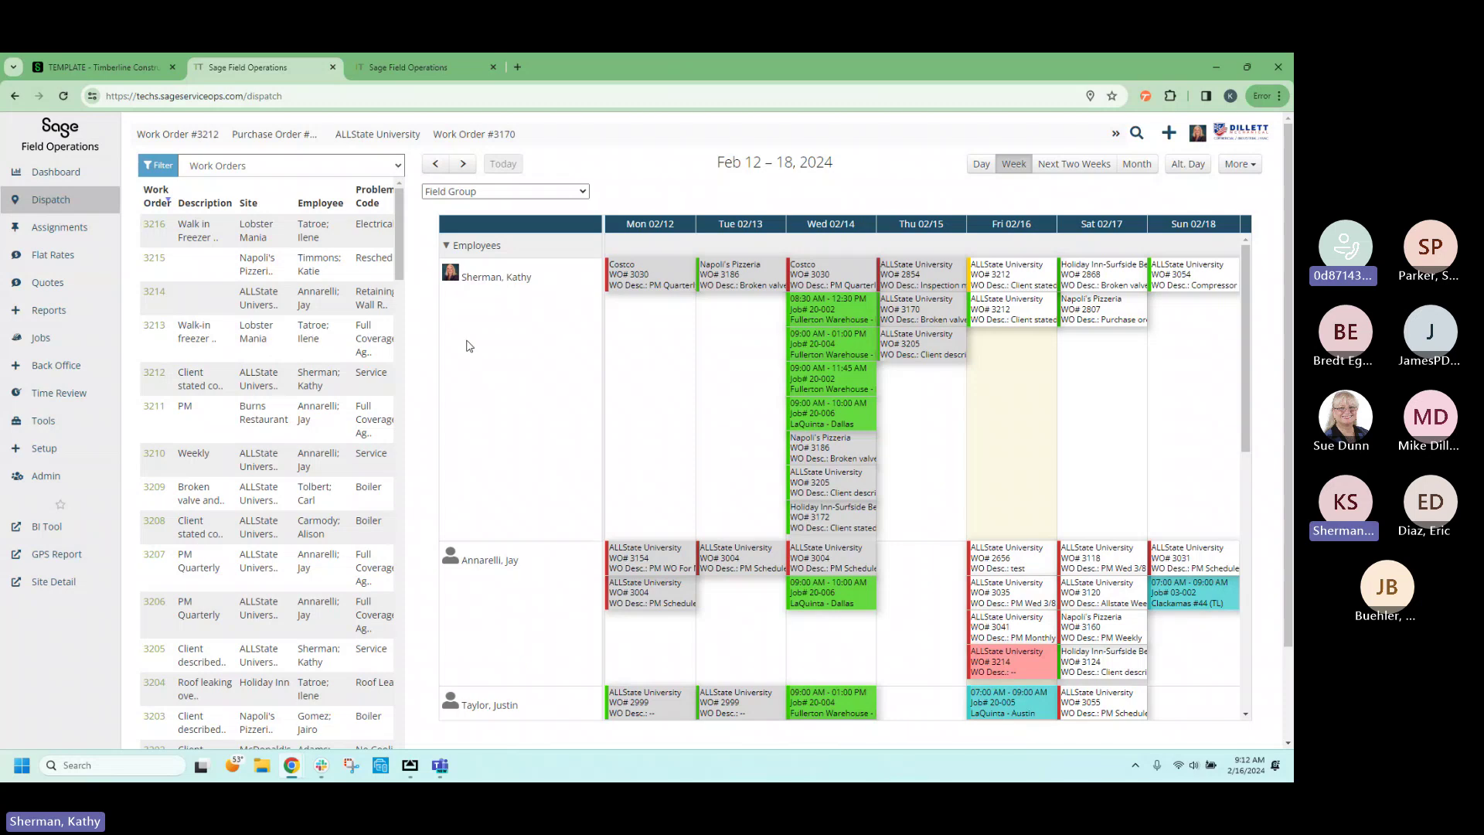
mouse_move(732, 283)
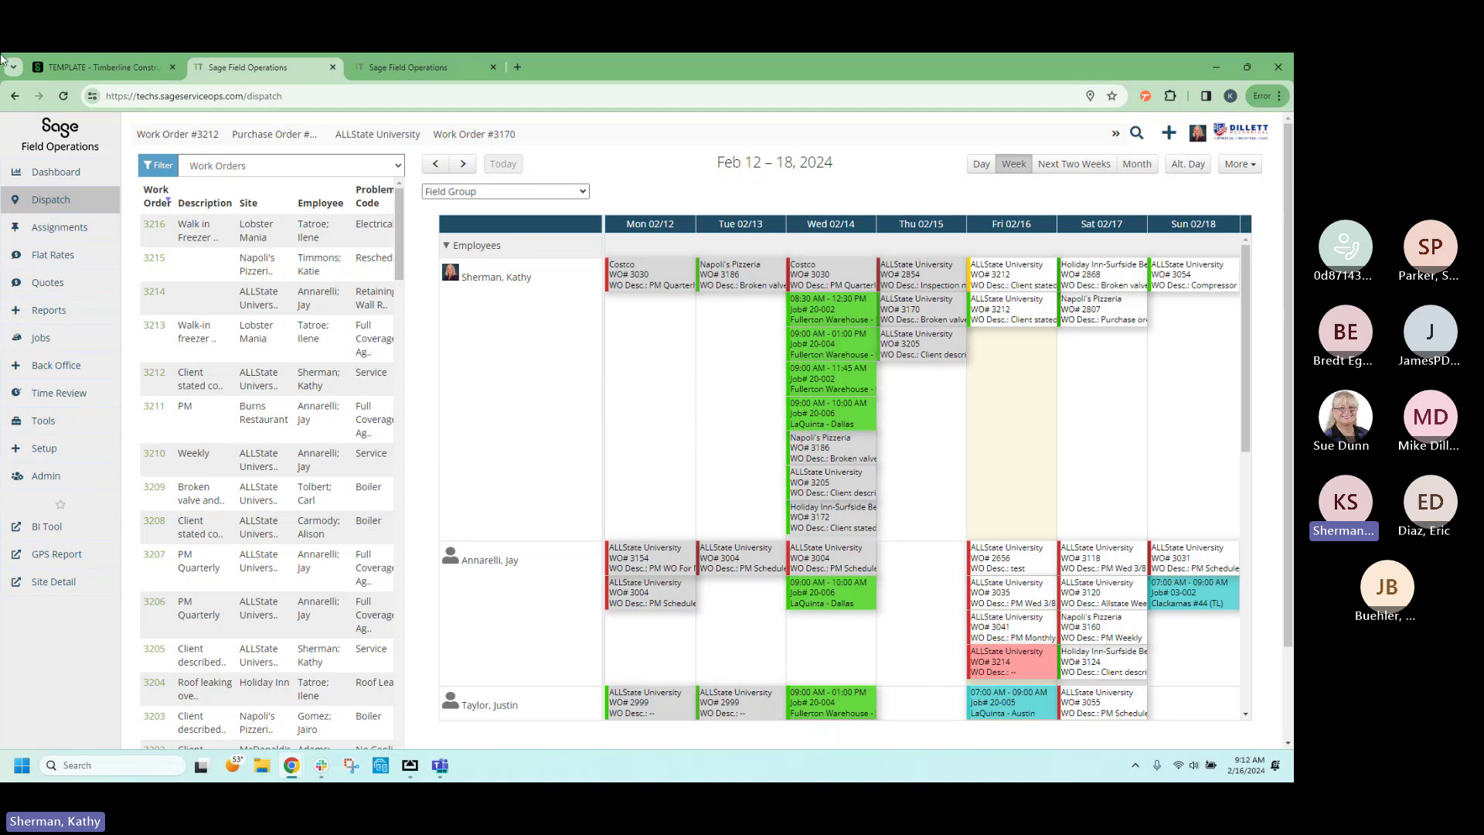
mouse_move(94, 68)
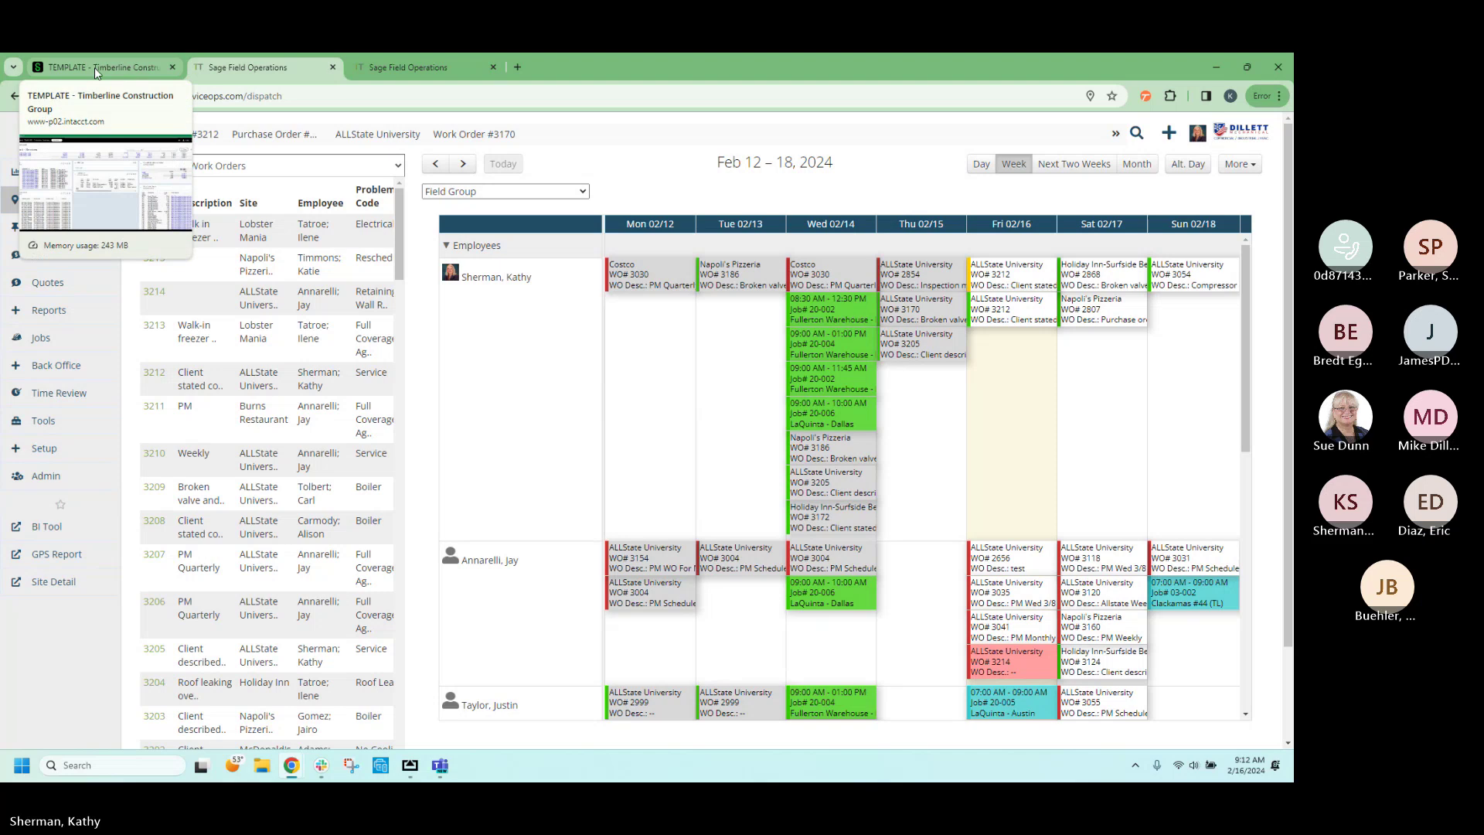
mouse_move(627, 288)
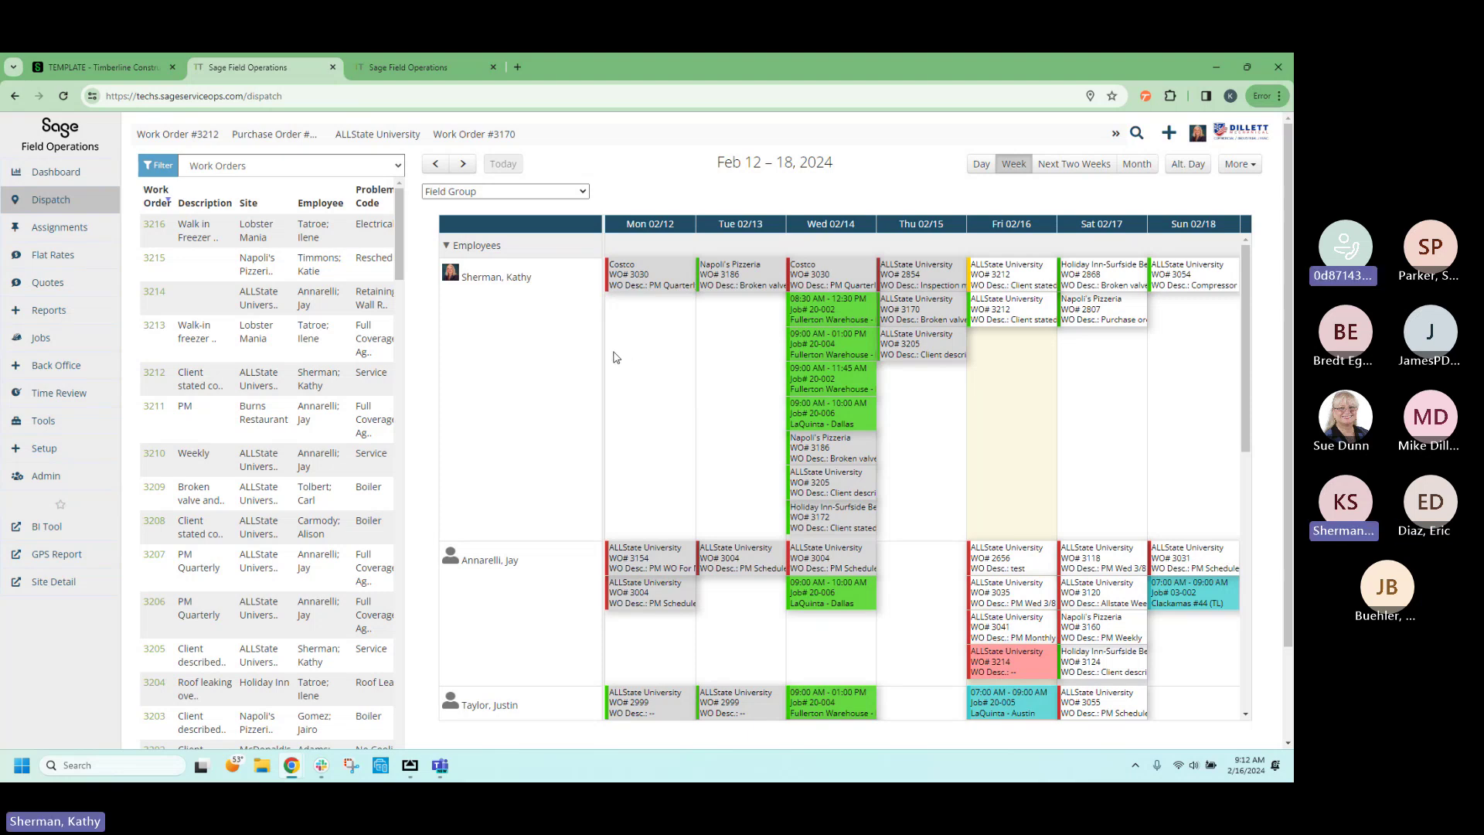
mouse_move(56, 365)
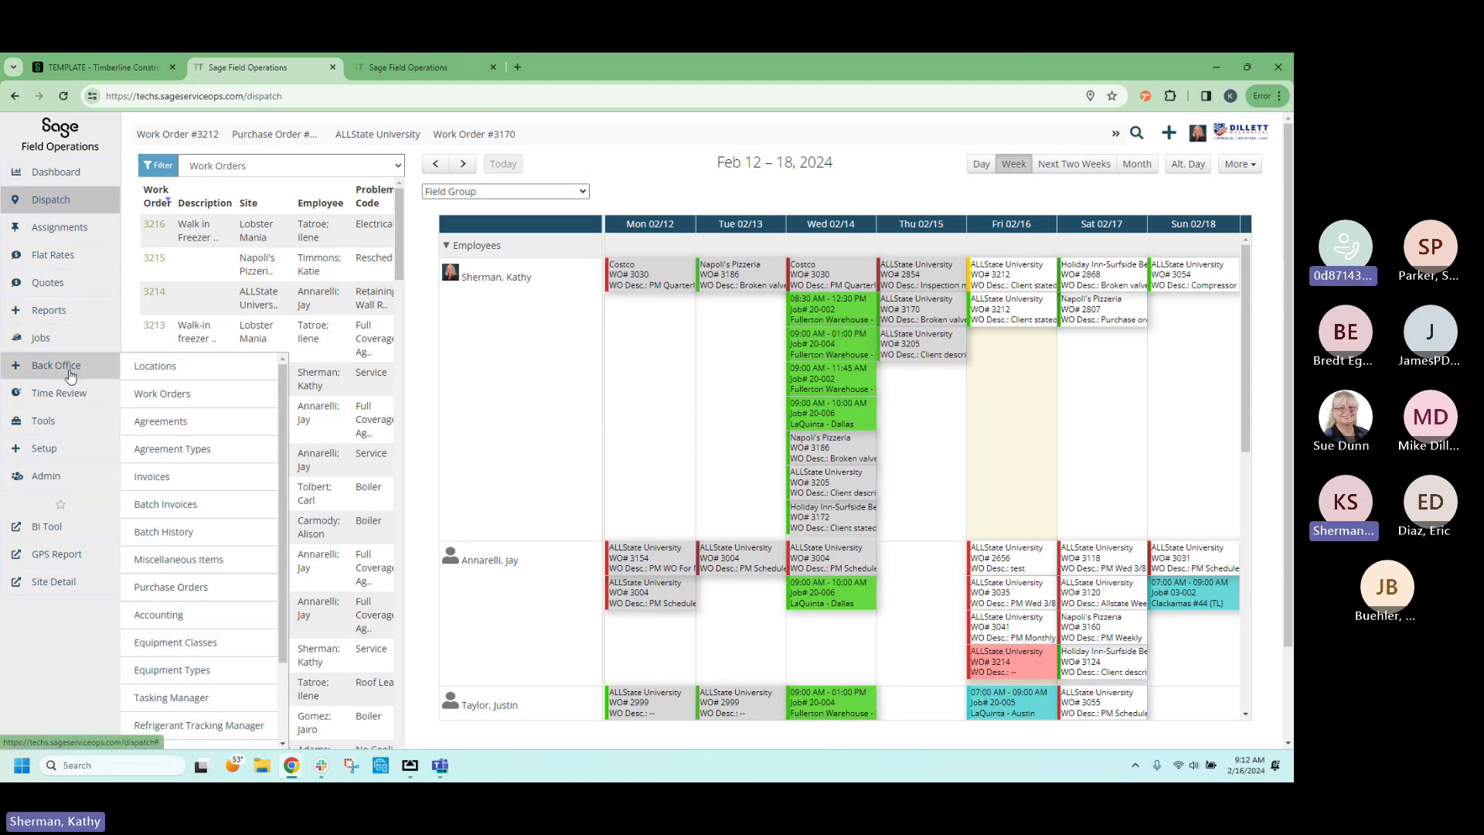
Open the ALLSTATEUNIVERSITY record from the Locations list and scroll through its details.
click(178, 376)
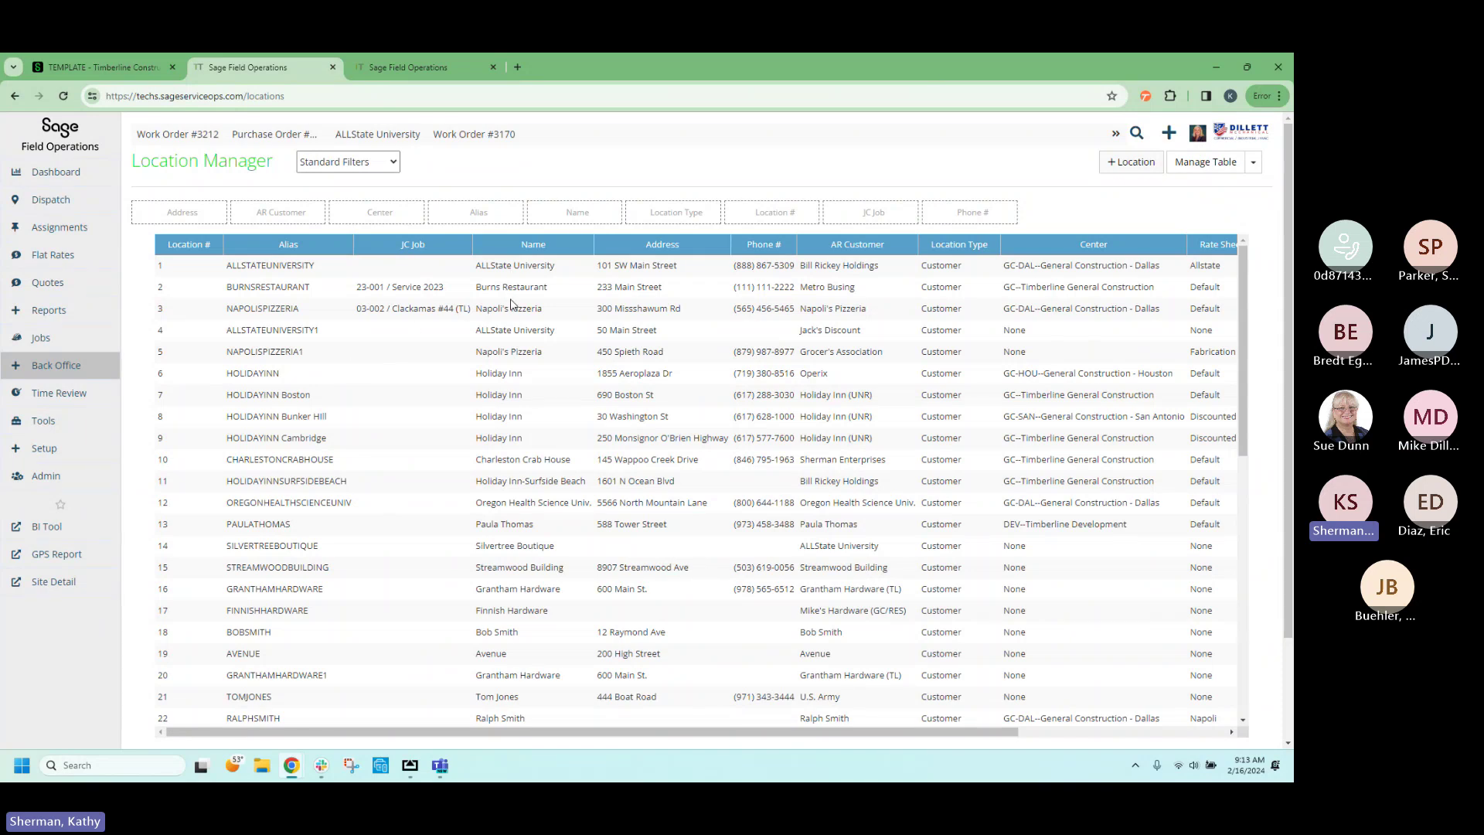
click(535, 267)
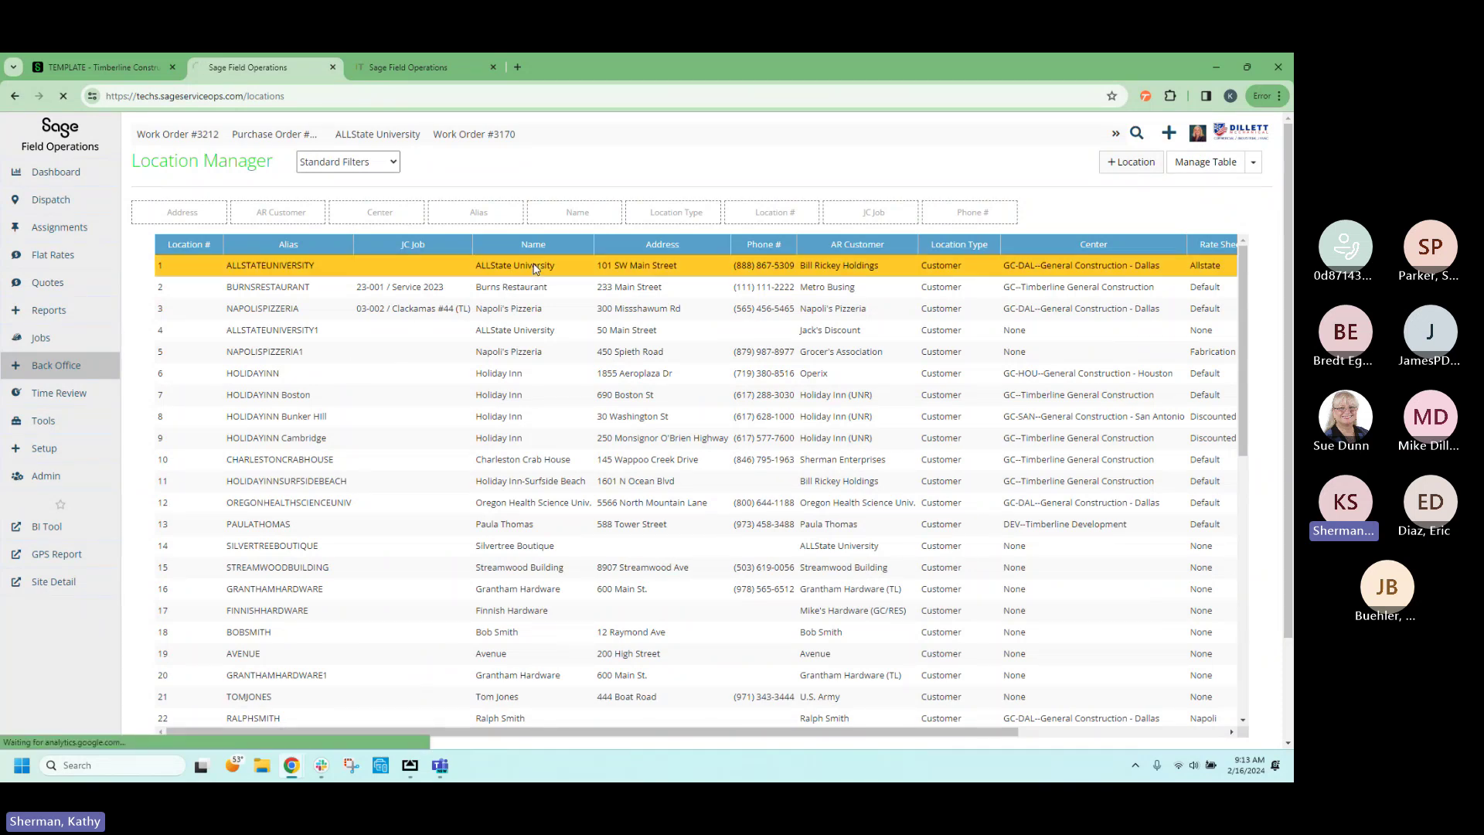
scroll(523, 447, down, 2)
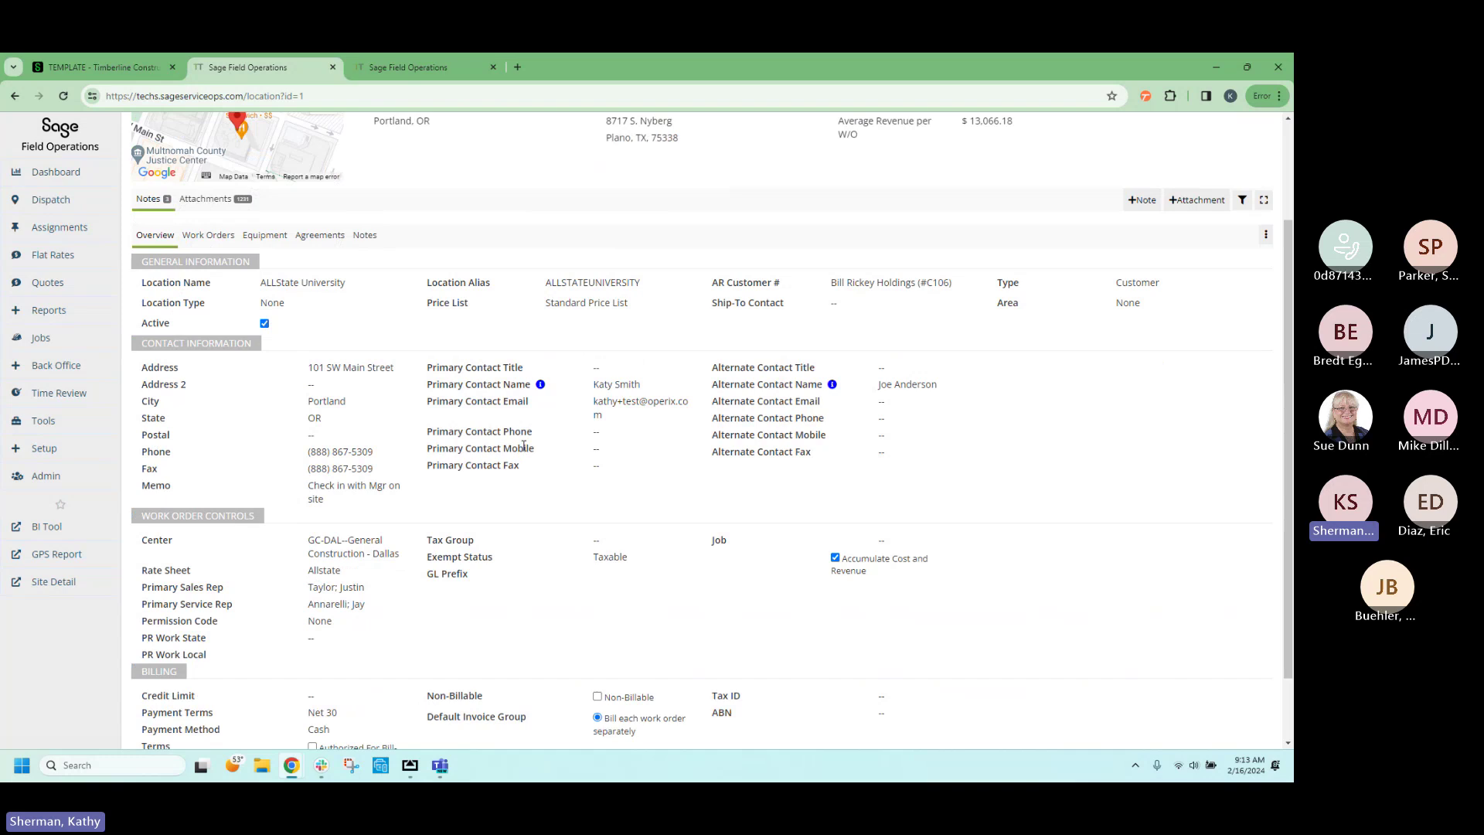
scroll(524, 447, up, 2)
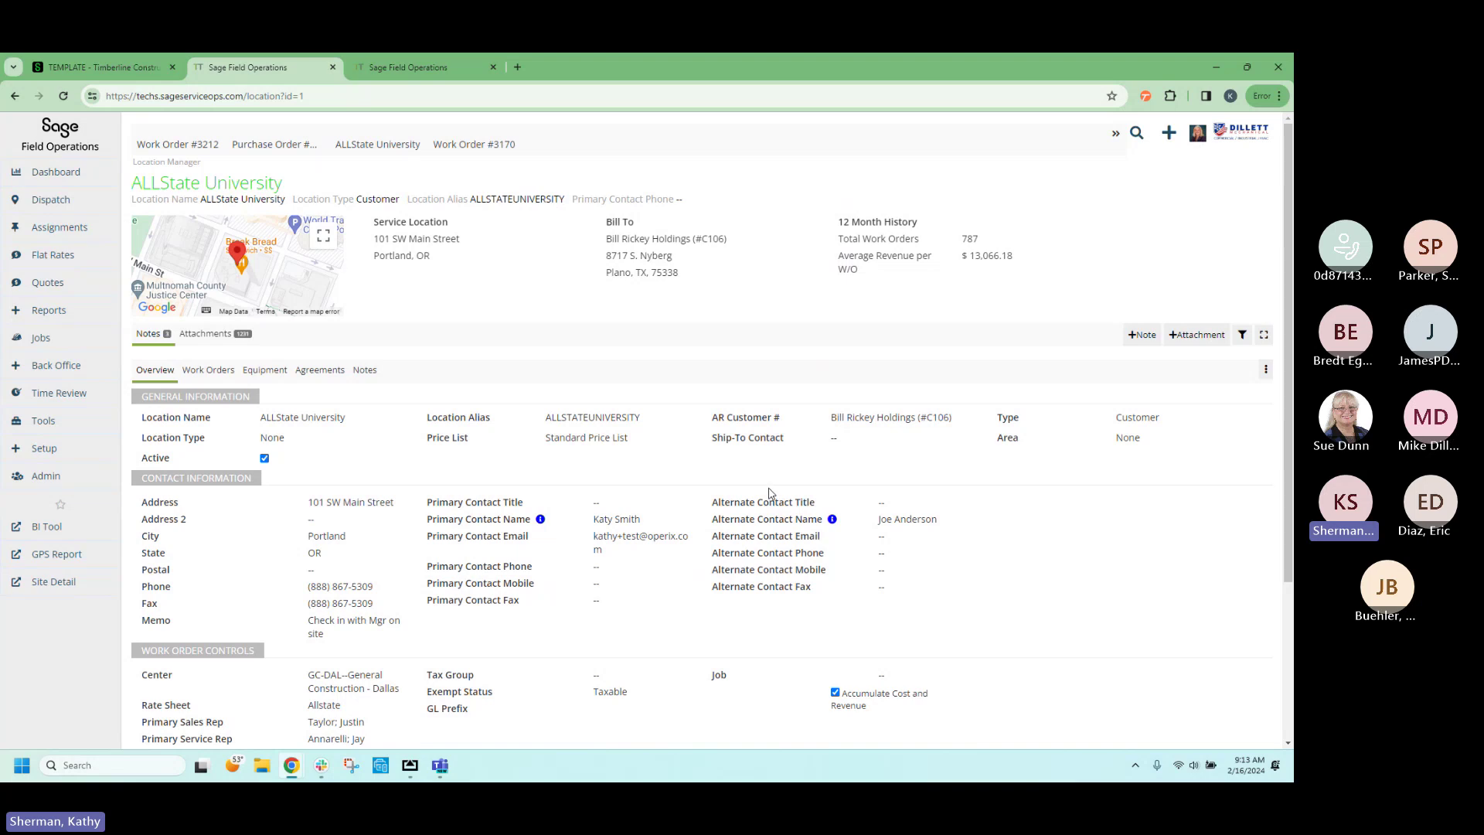
scroll(773, 499, down, 2)
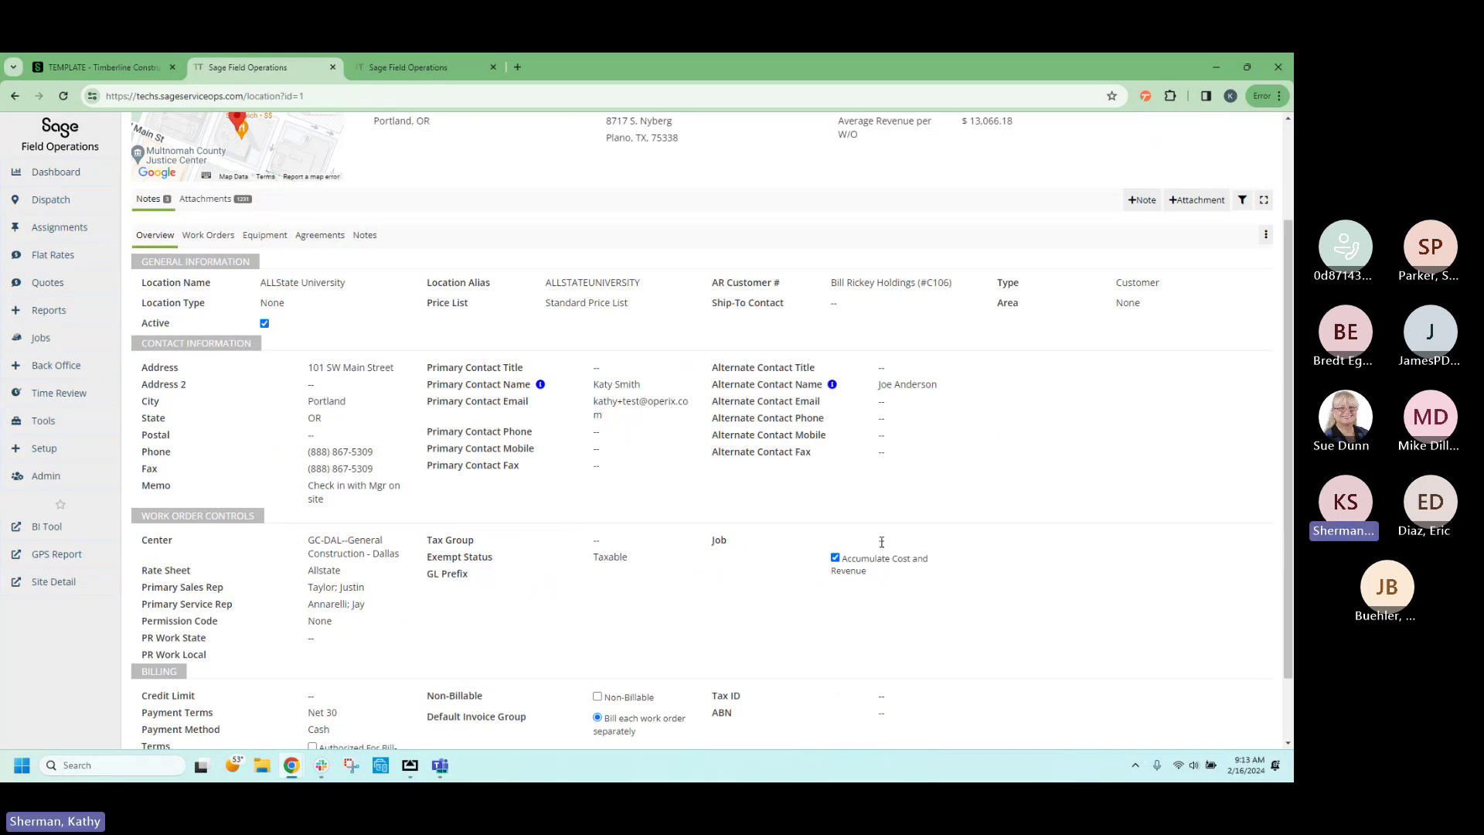
Cancel a Job search for ALLState University, leaving Job blank, then return to Locations.
click(881, 541)
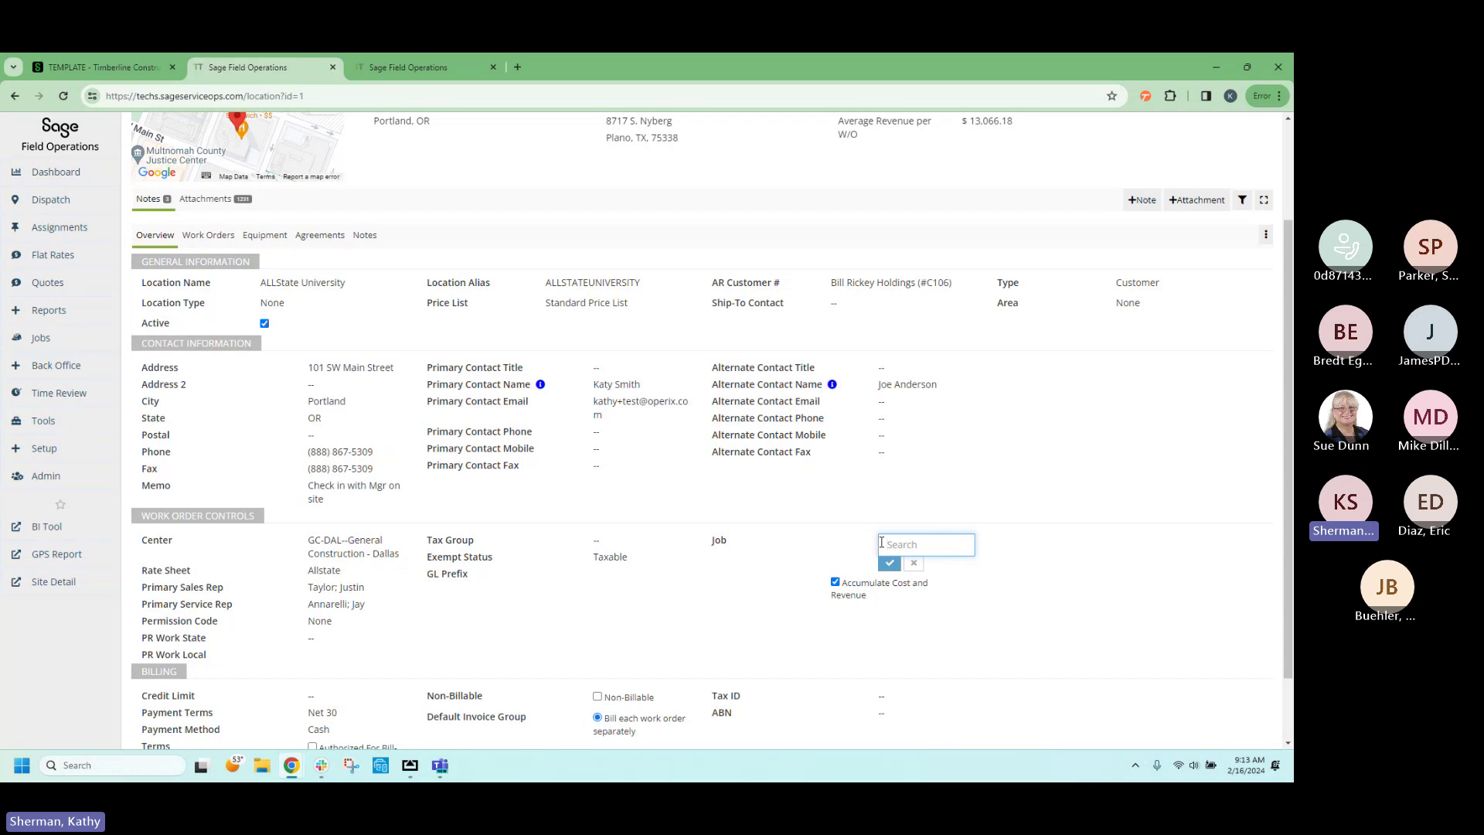
text(cl)
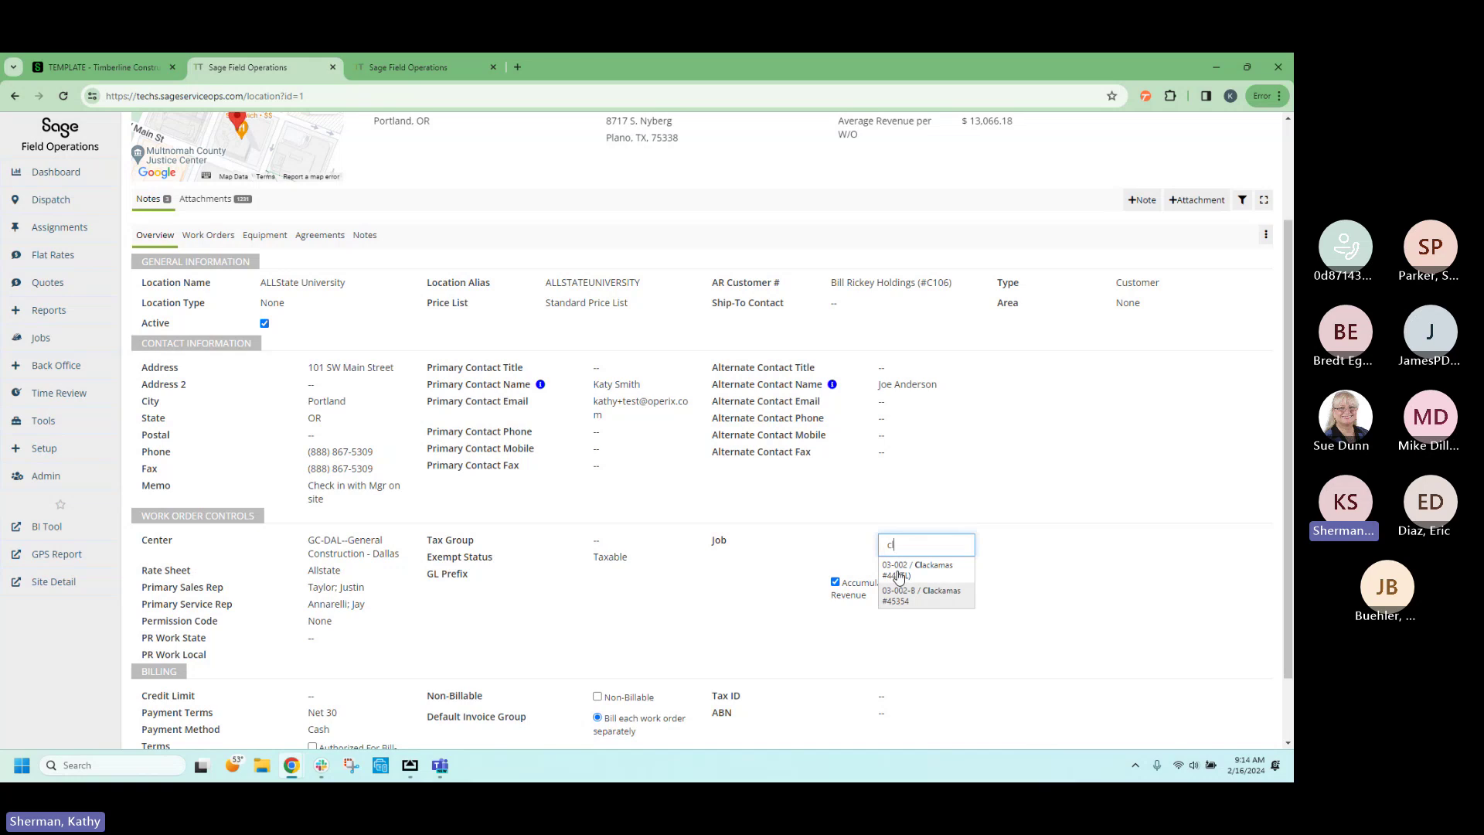
key(BackSpace)
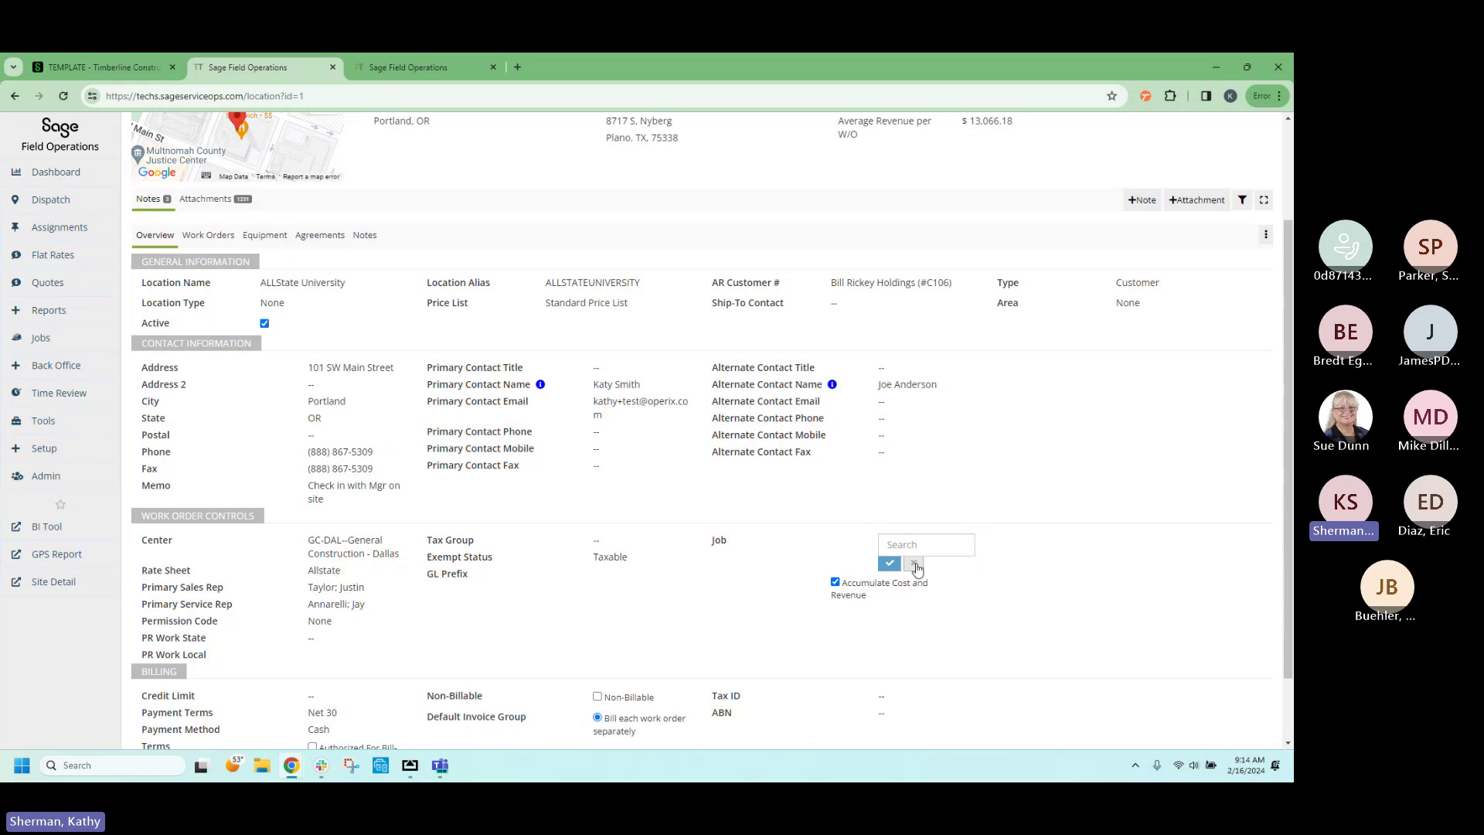
click(914, 563)
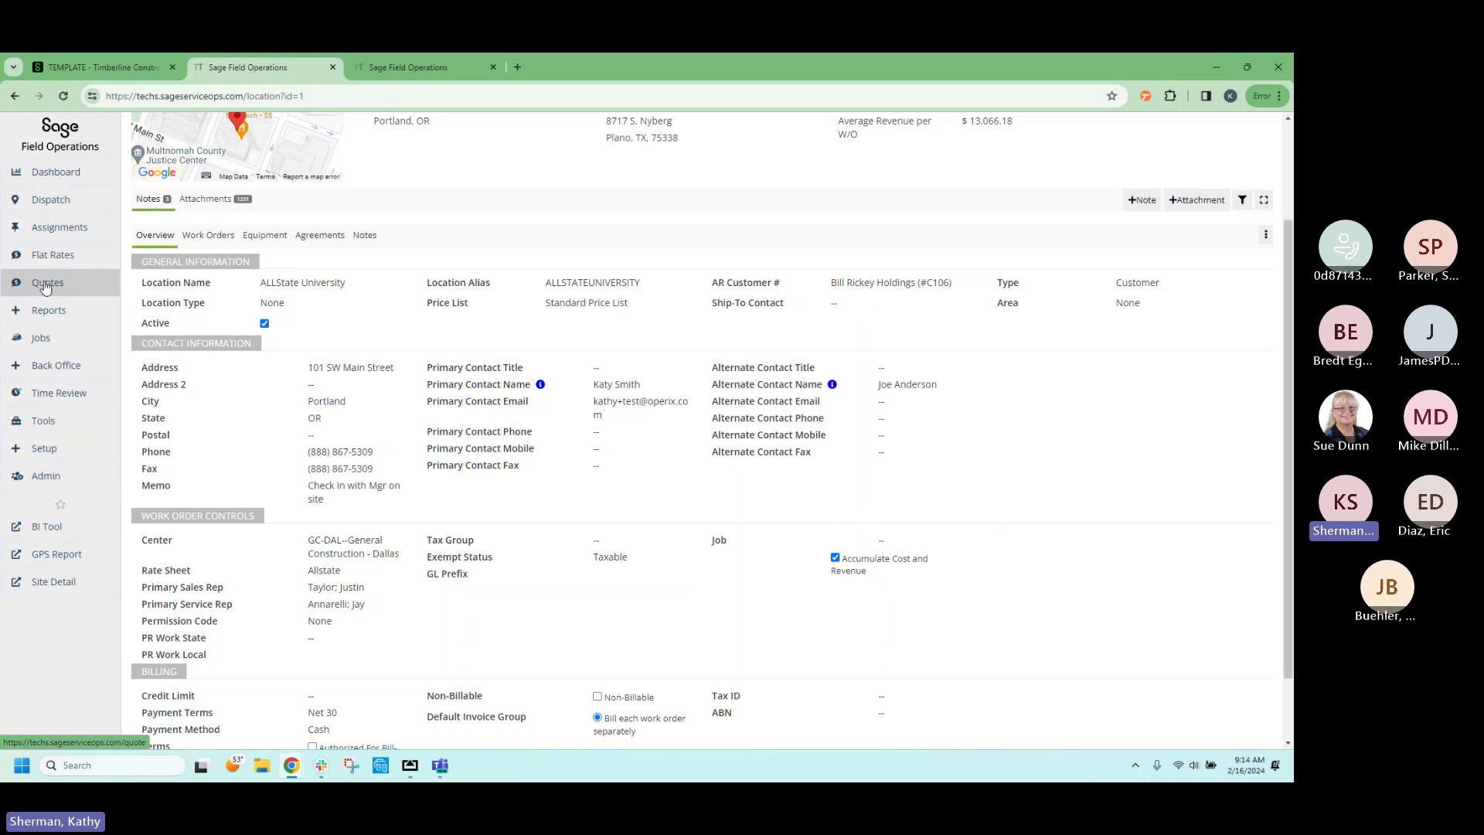
mouse_move(62, 365)
click(170, 367)
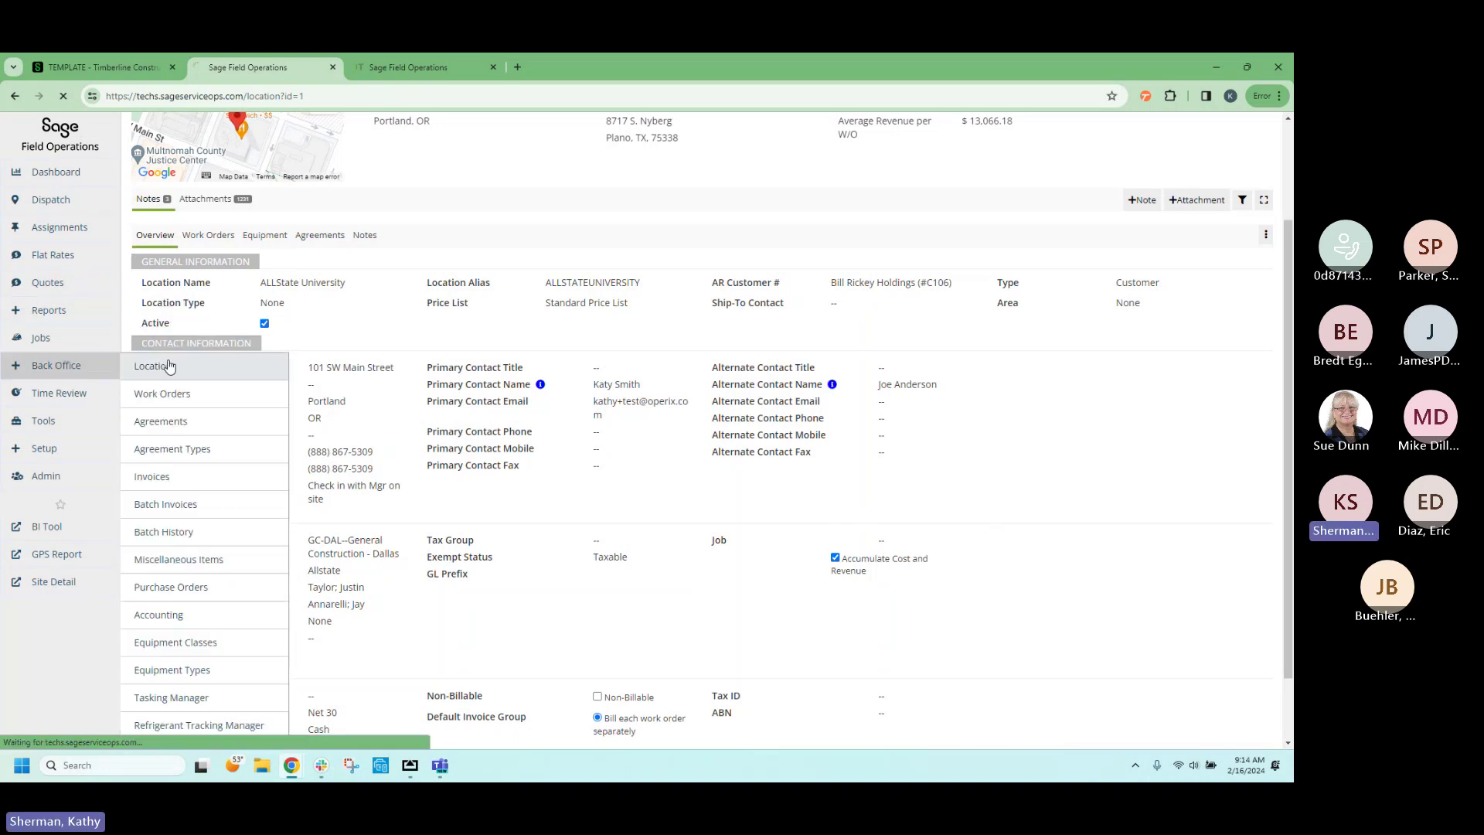
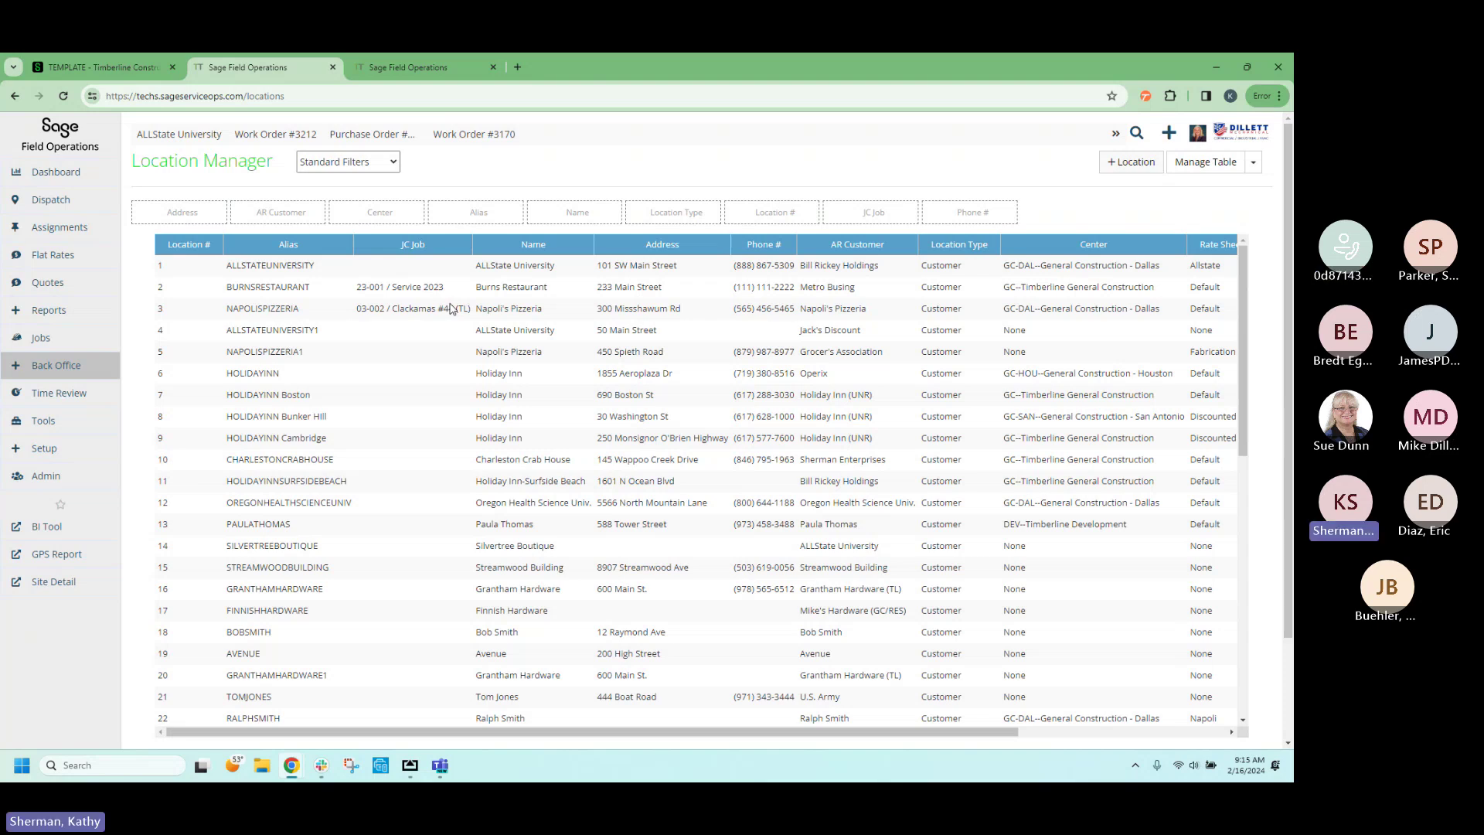
Open Work Orders under Back Office and scroll through the Work Order Manager table.
mouse_move(62, 367)
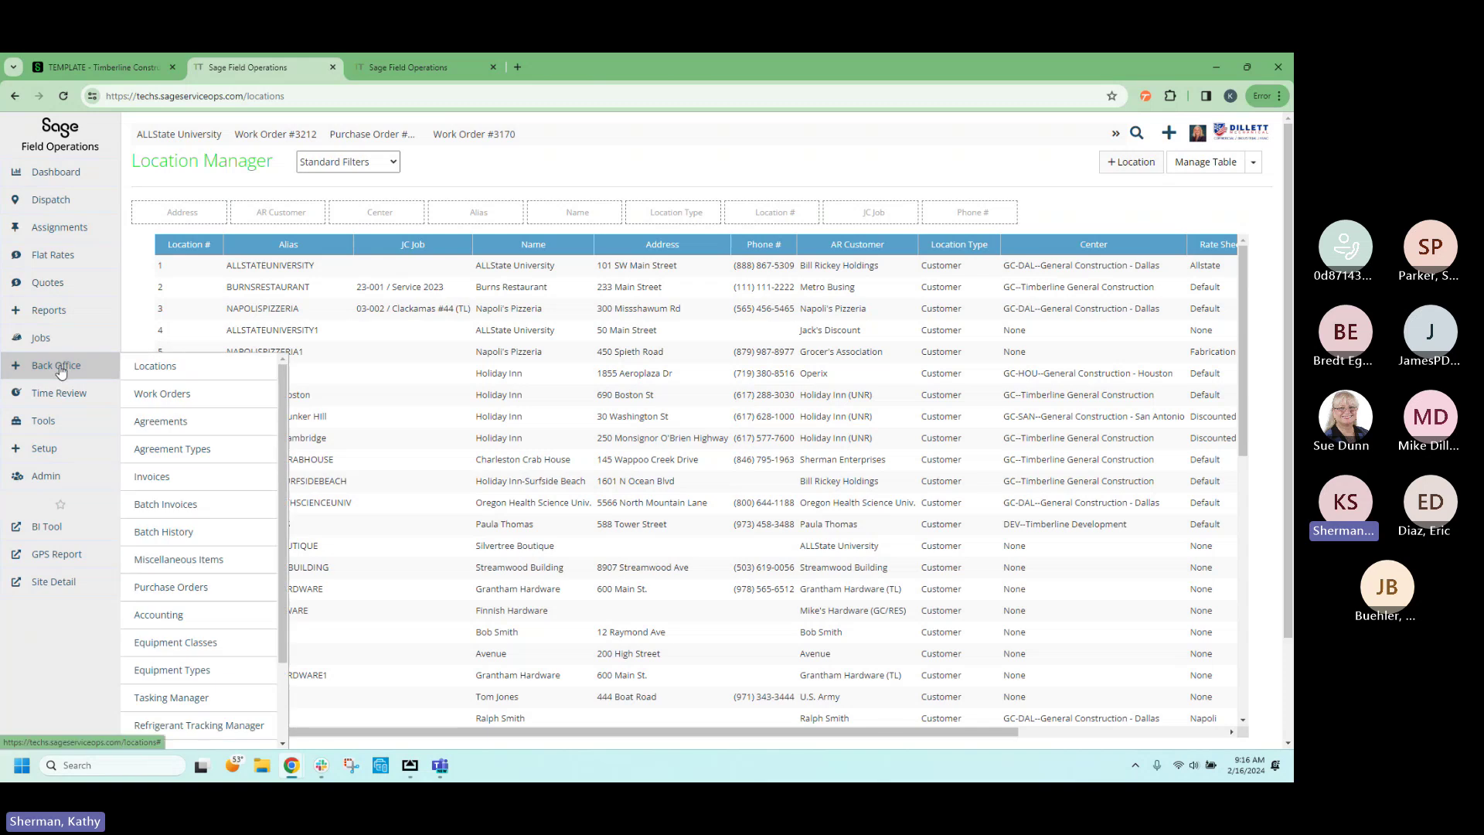
click(170, 394)
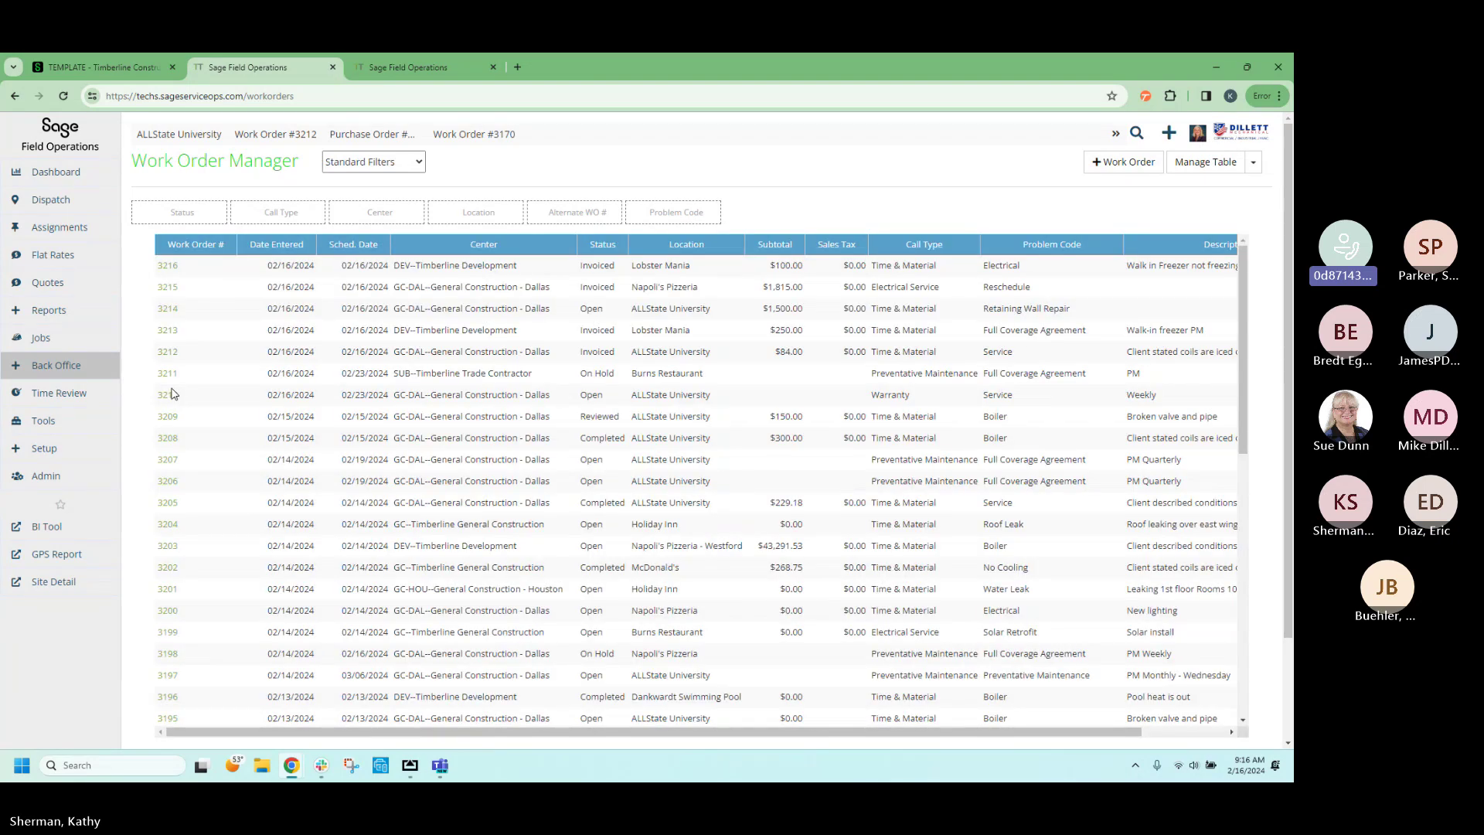
scroll(445, 438, down, 5)
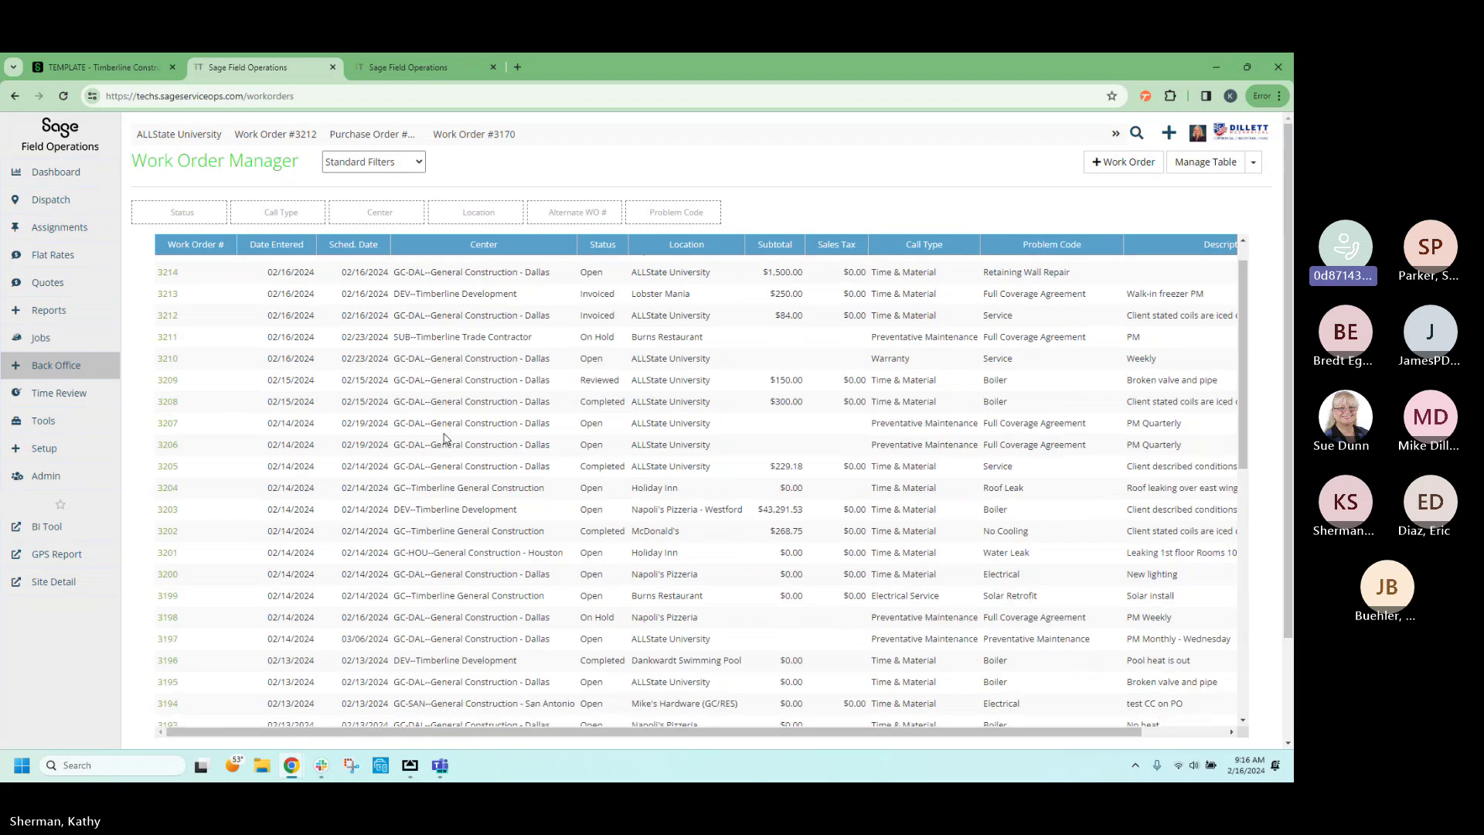
scroll(444, 438, down, 3)
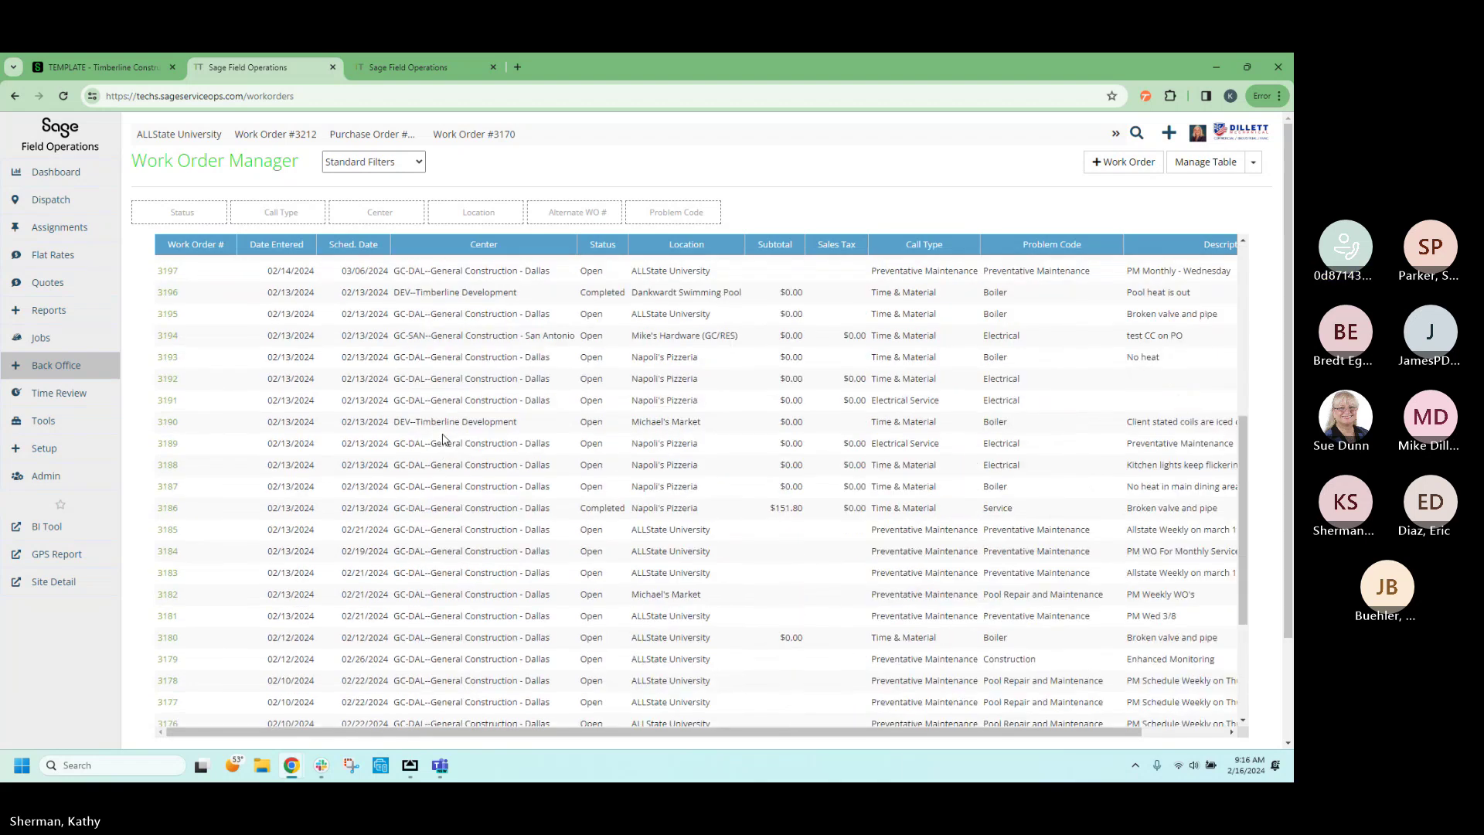
scroll(440, 439, up, 10)
mouse_move(38, 199)
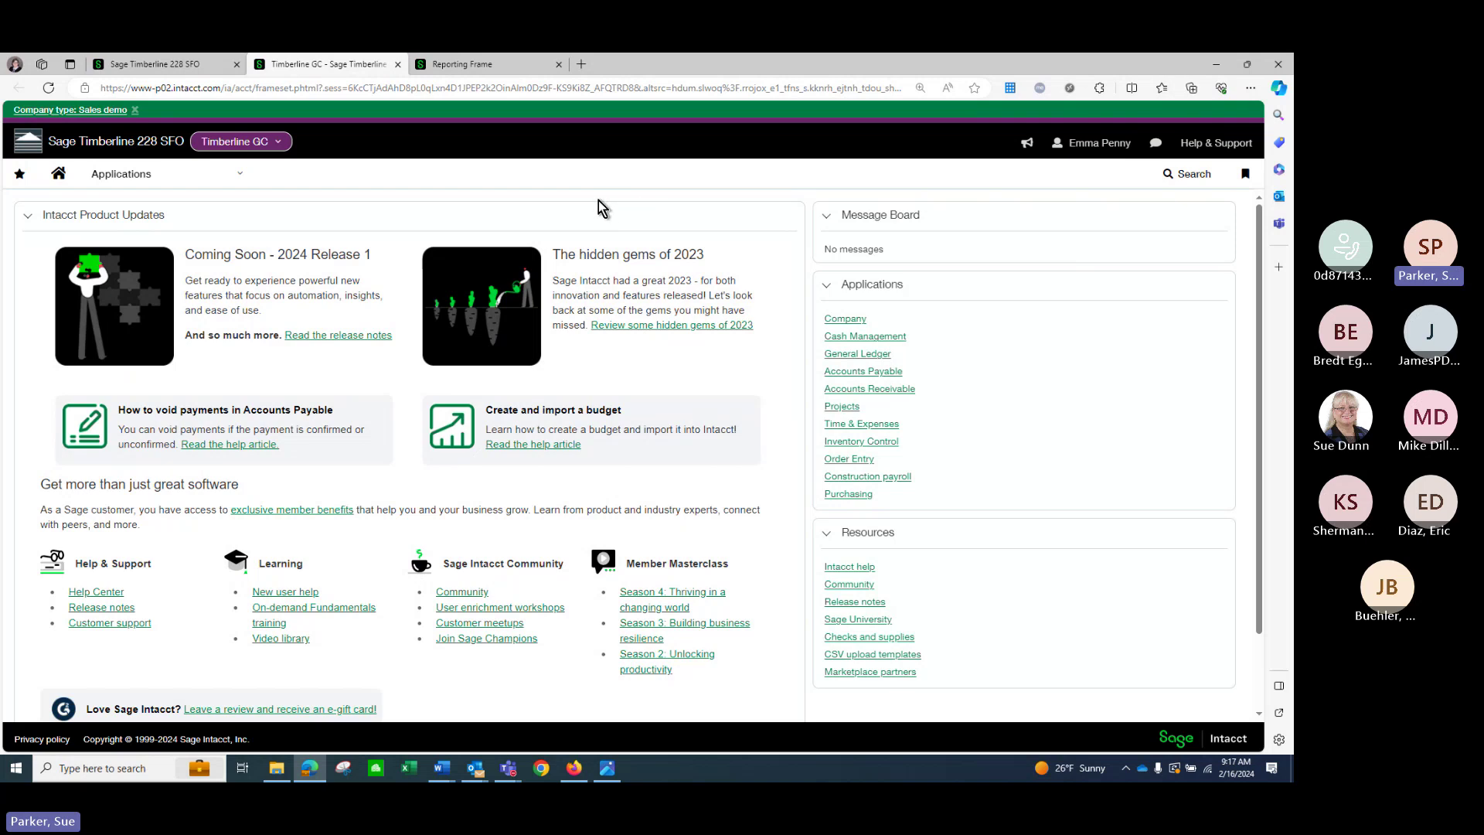
Go through Applications, Projects and Dashboards to load the Project Performance dashboard.
click(193, 174)
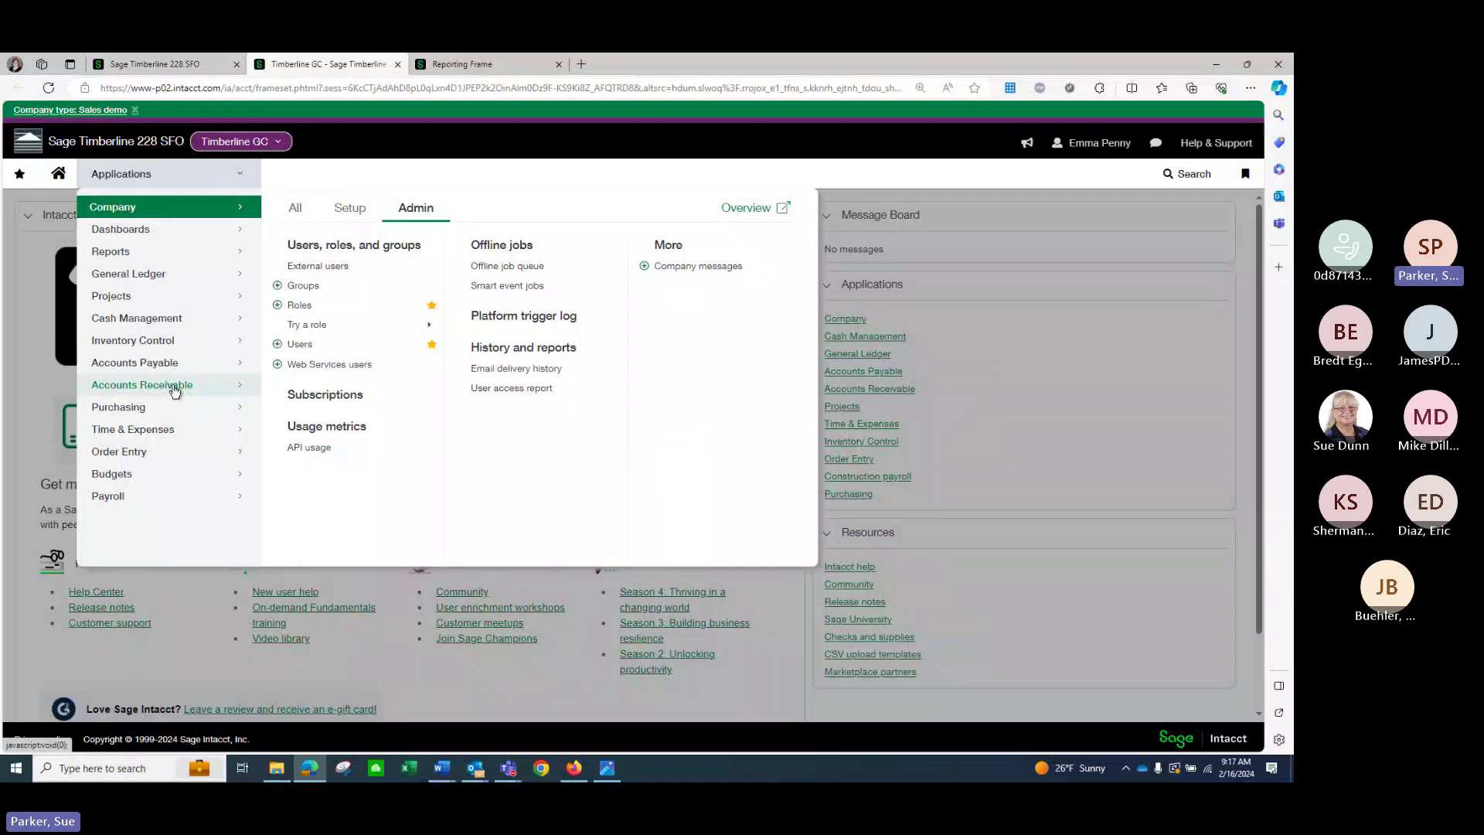
click(177, 300)
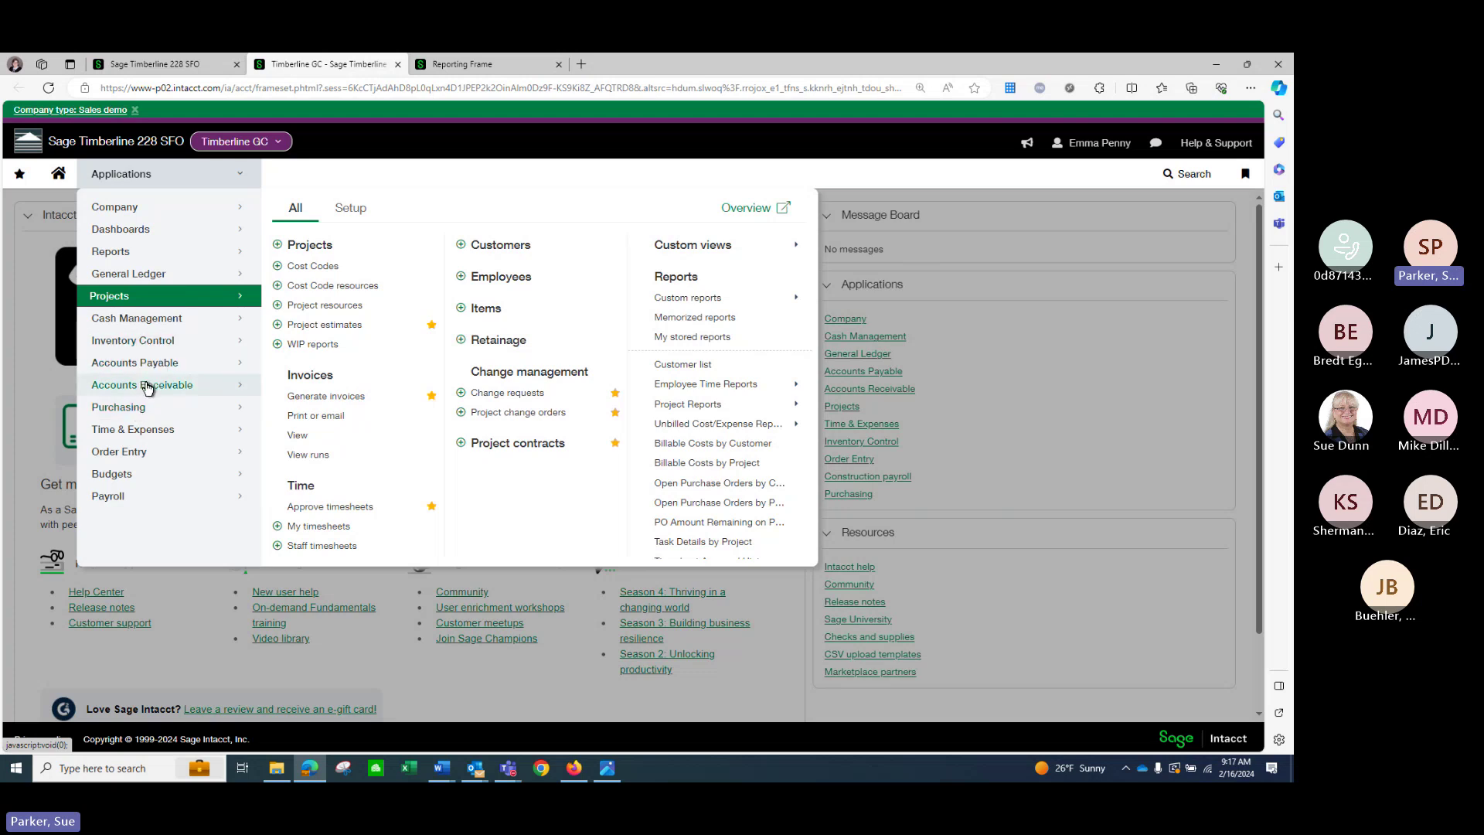
click(163, 236)
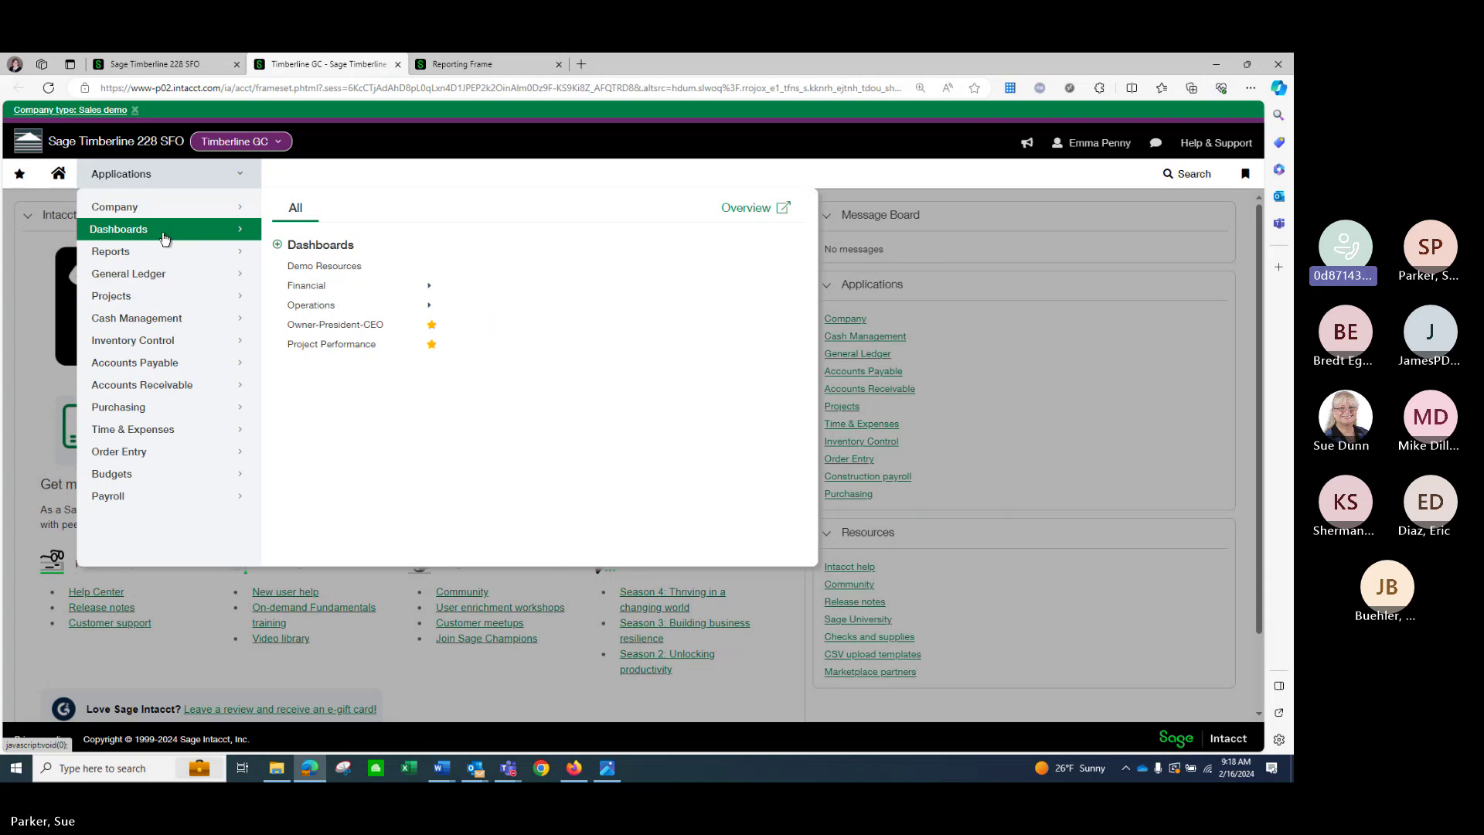
click(352, 346)
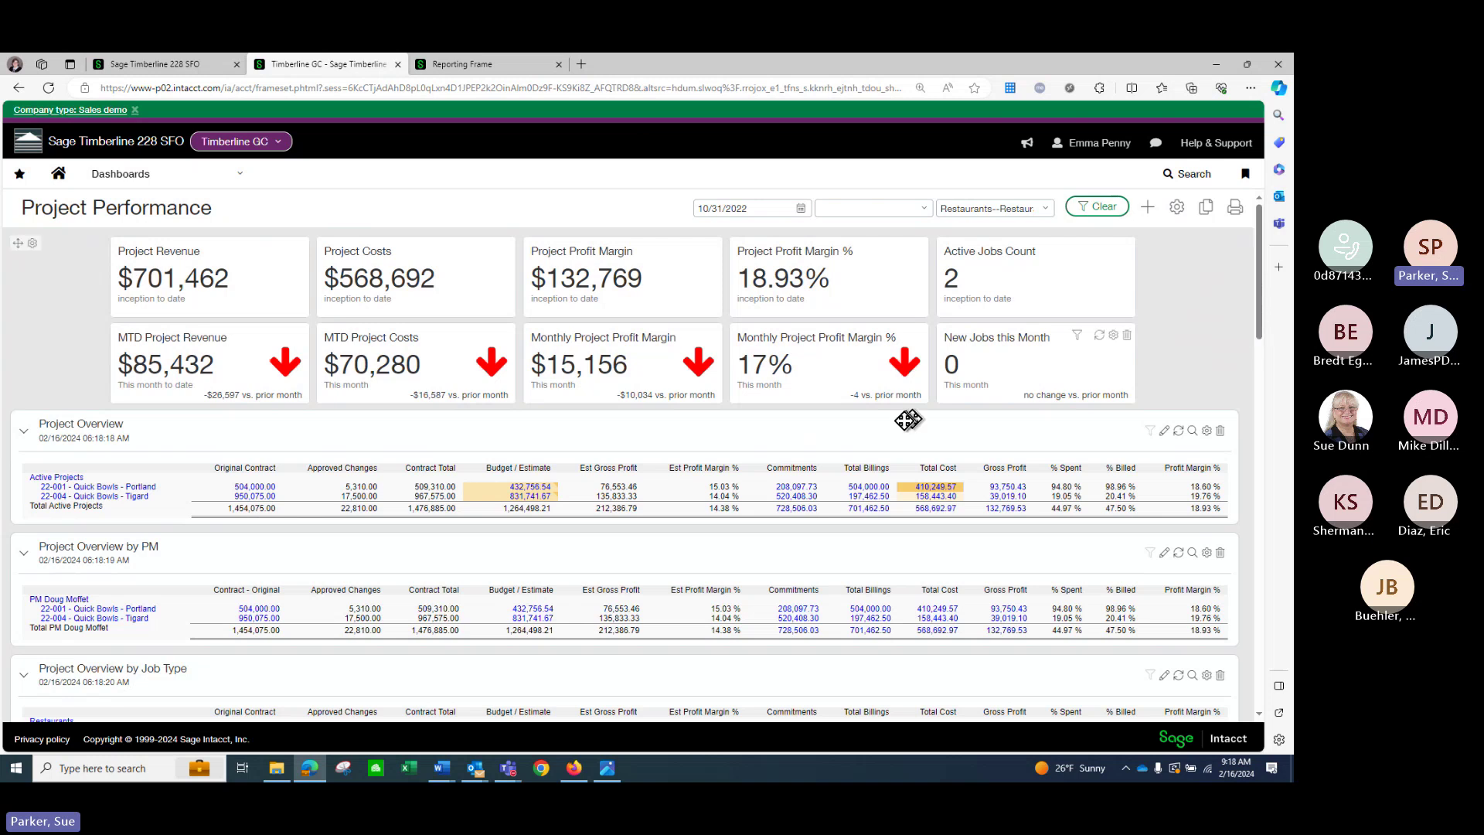
Remove the Restaurants project filter and set the dashboard date to Sep 30 2022.
click(1041, 209)
click(955, 256)
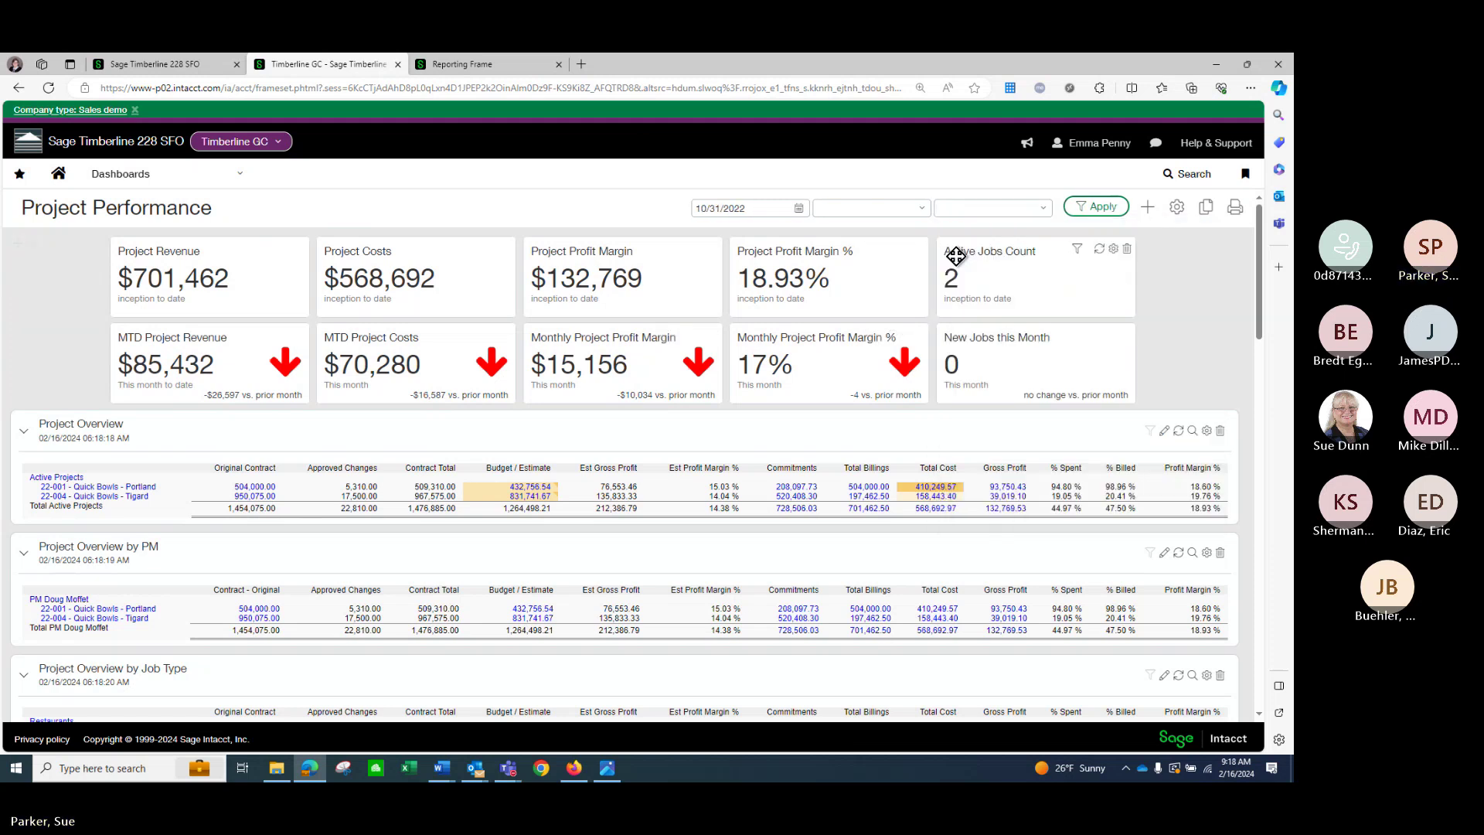
click(798, 210)
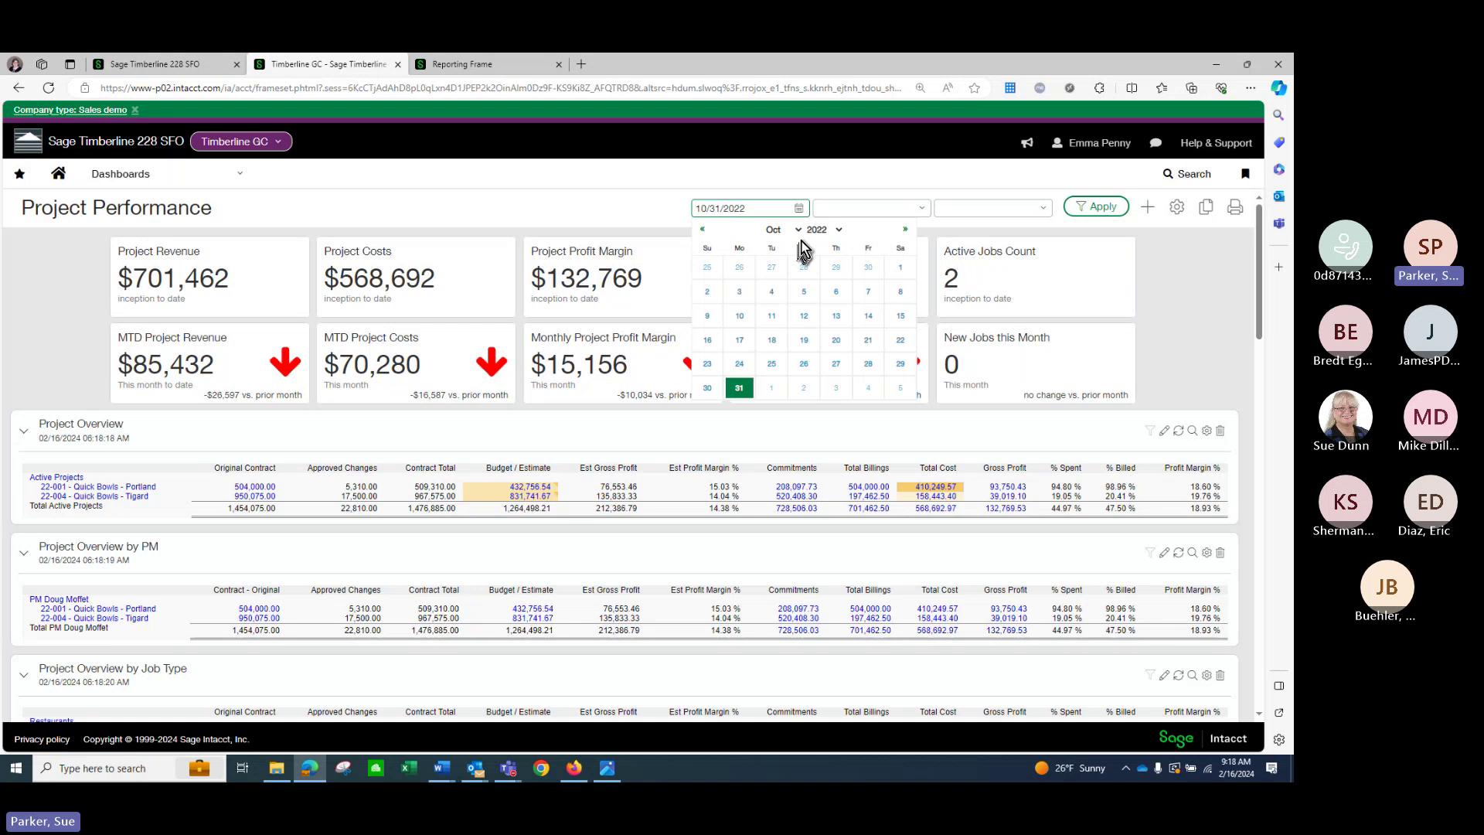
click(783, 229)
click(781, 337)
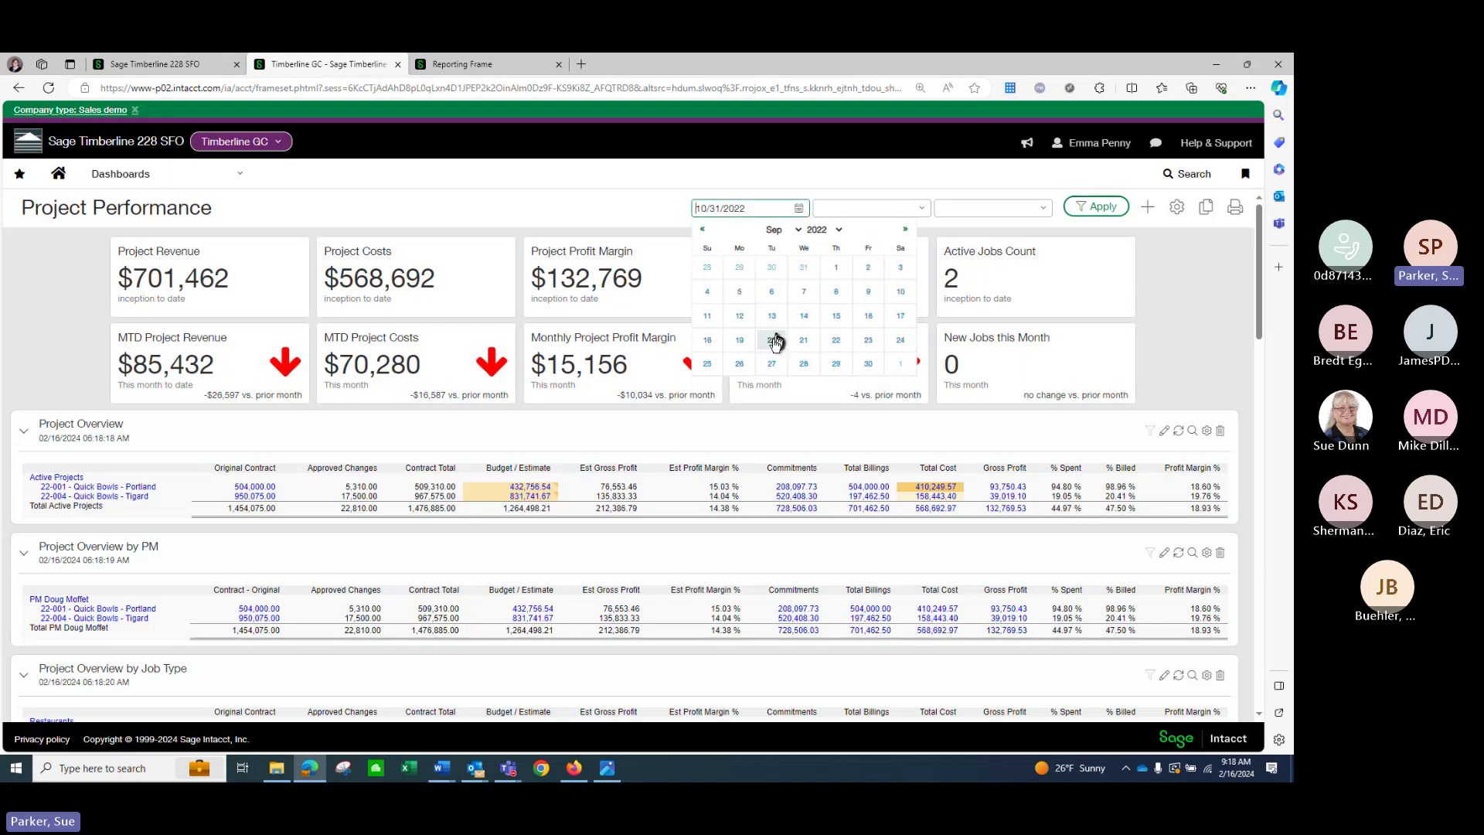
click(868, 363)
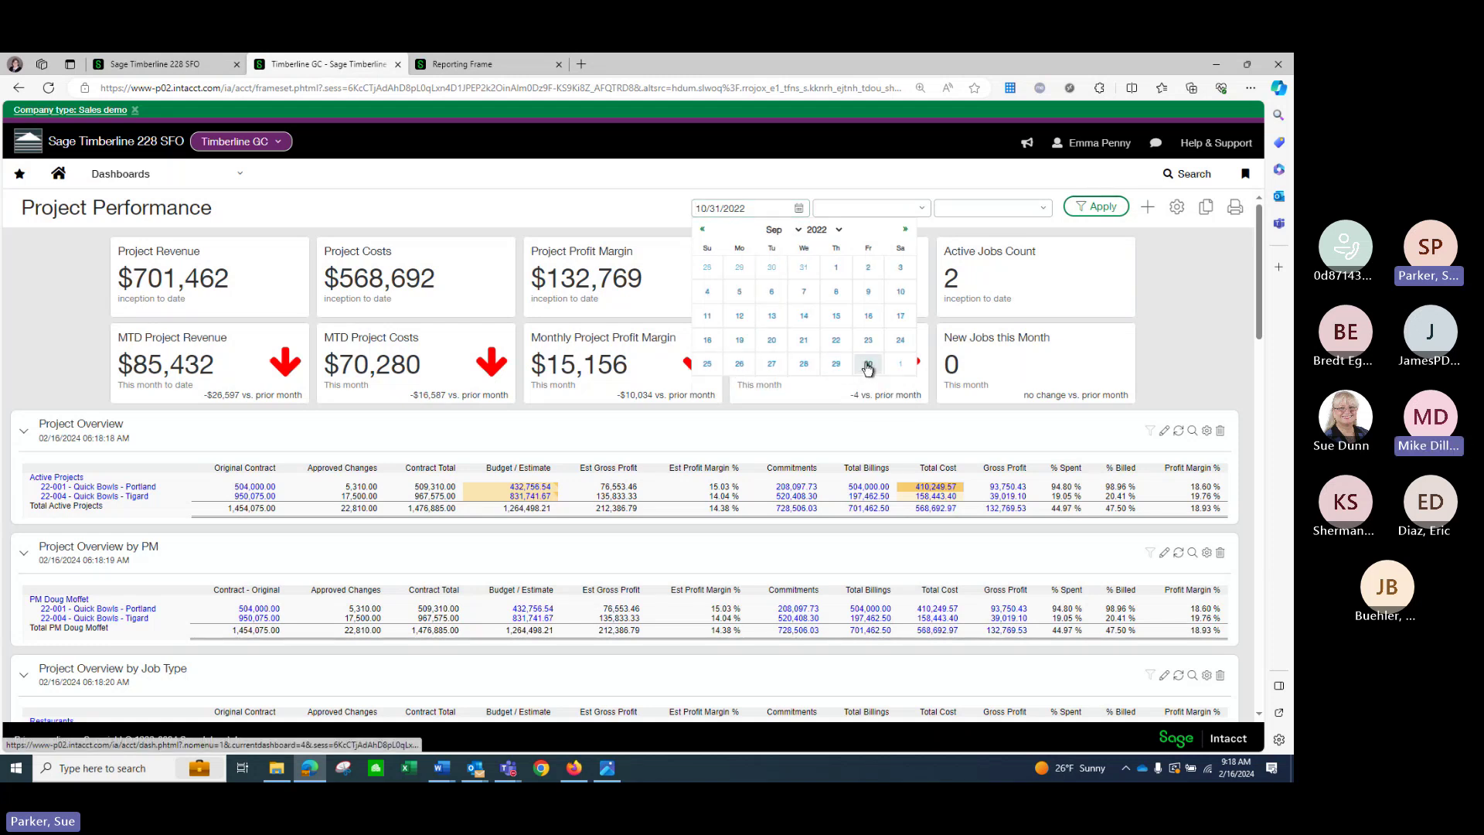
click(919, 217)
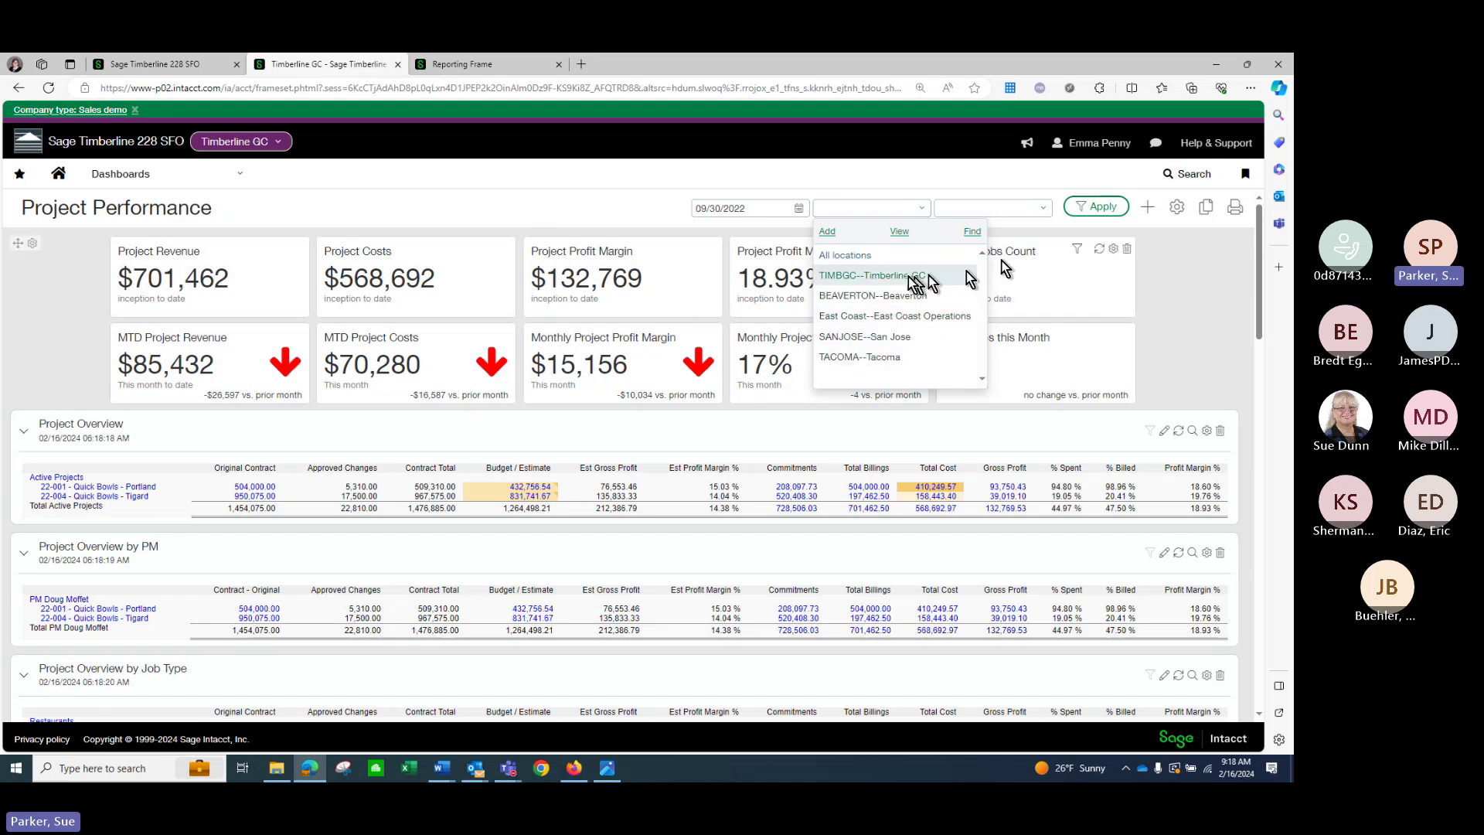
click(1042, 209)
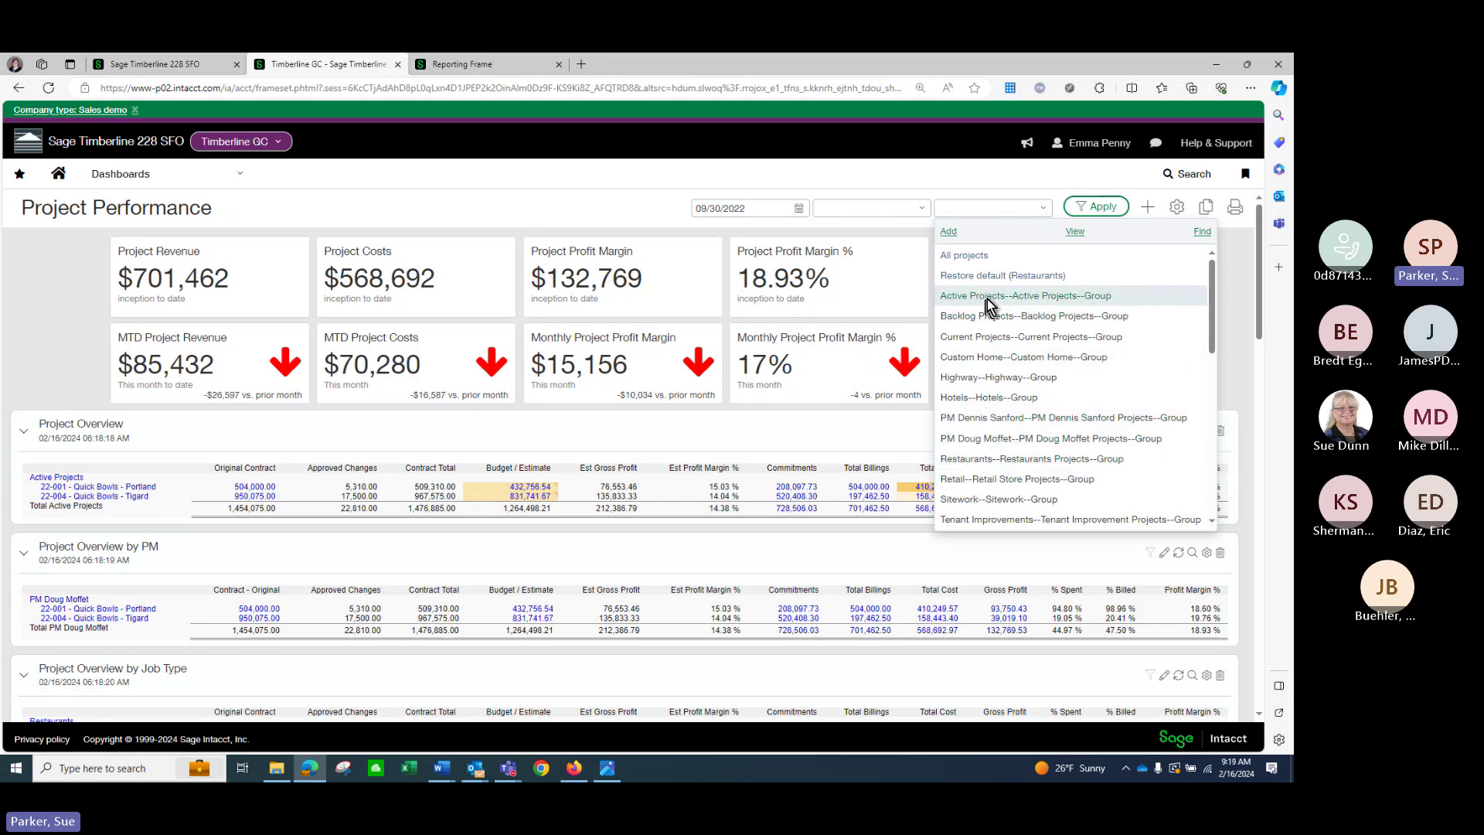
Apply the Active Projects group, review the refreshed totals, then show Dimensions-Construction.png.
click(980, 257)
click(1104, 210)
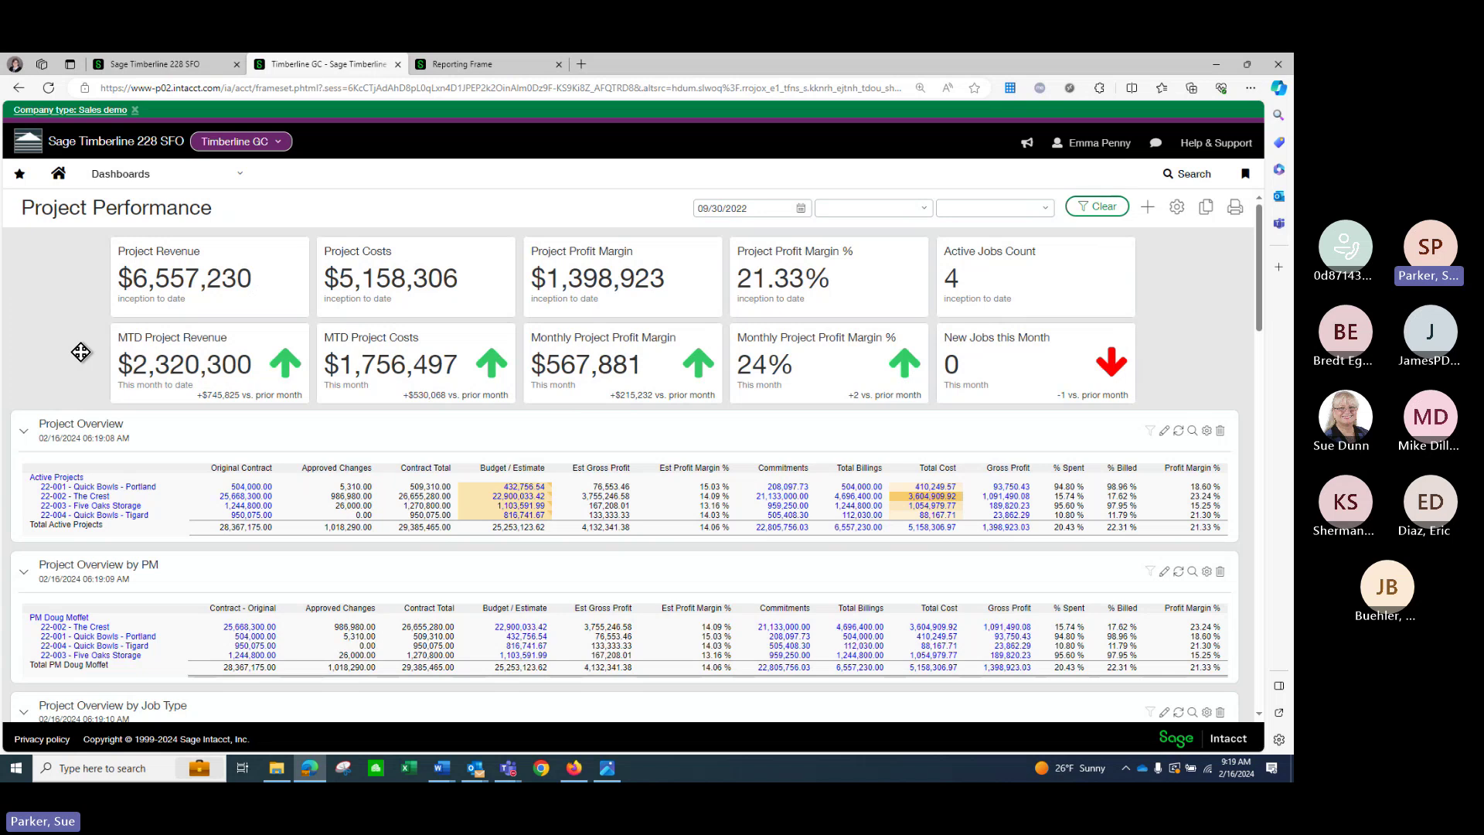
scroll(81, 352, down, 2)
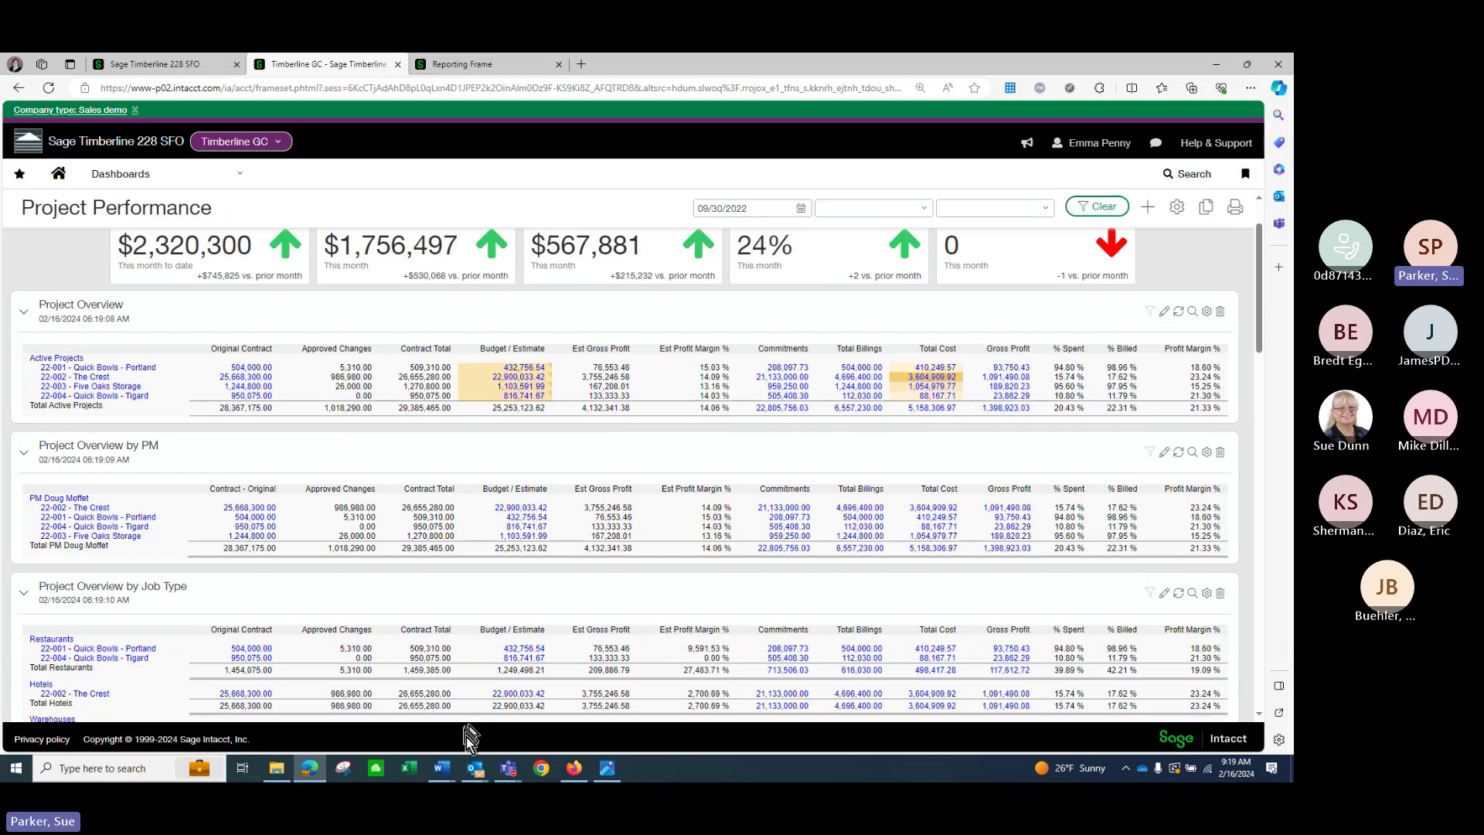
click(611, 773)
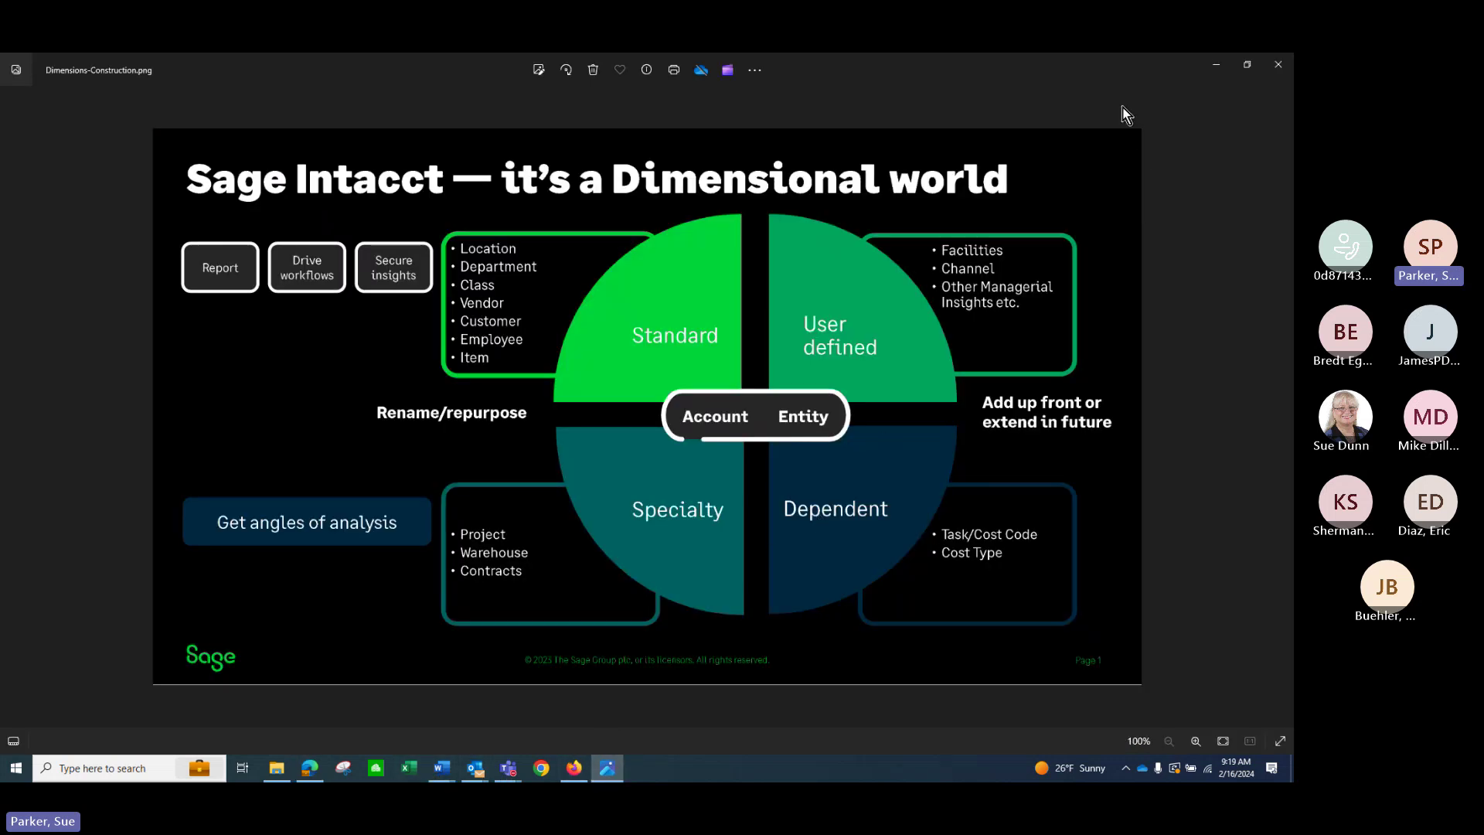
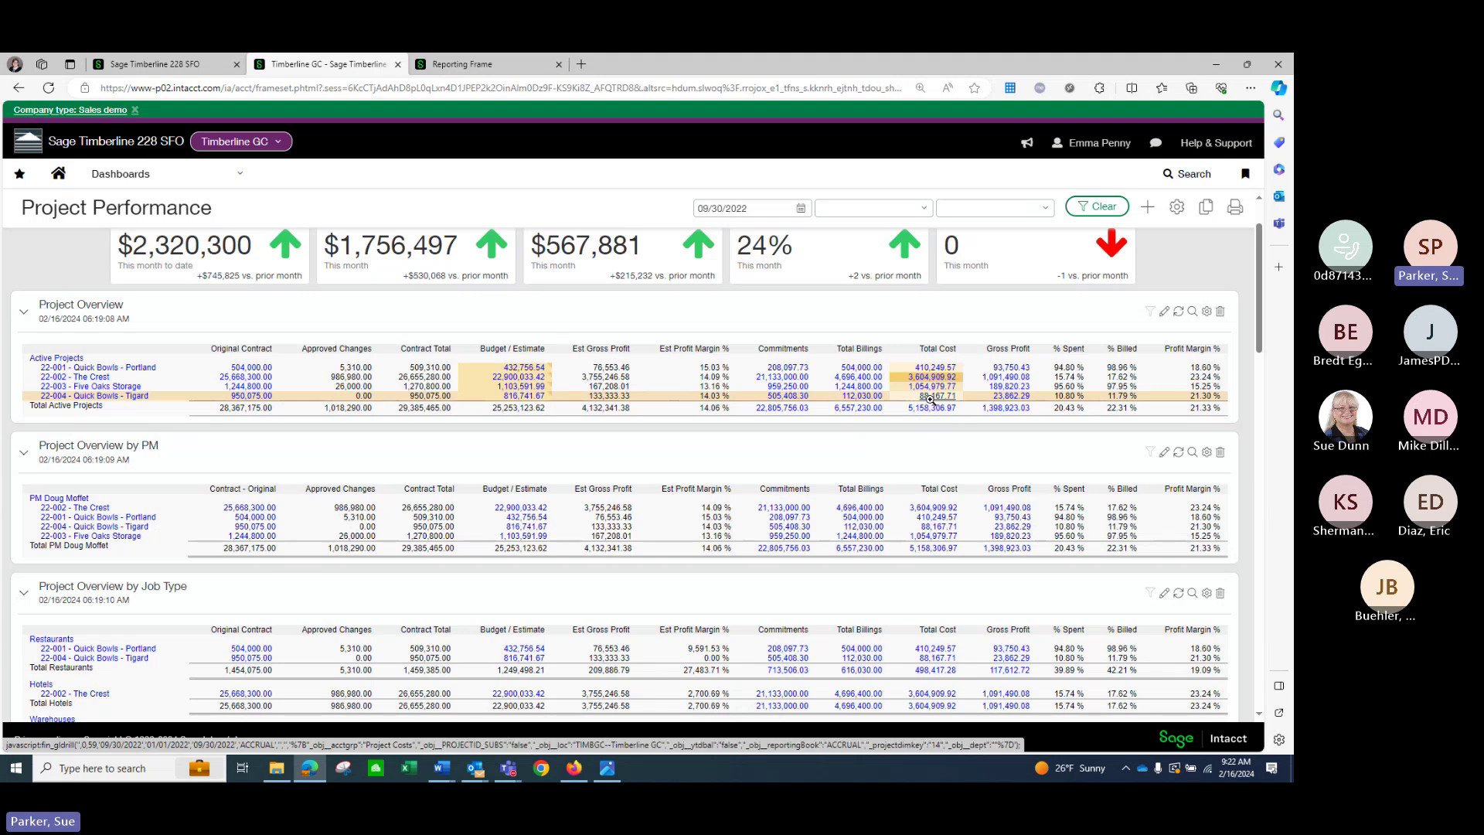
Drill from Total Cost into the General Ledger labor postings and journal entry 320, then close the report.
click(931, 397)
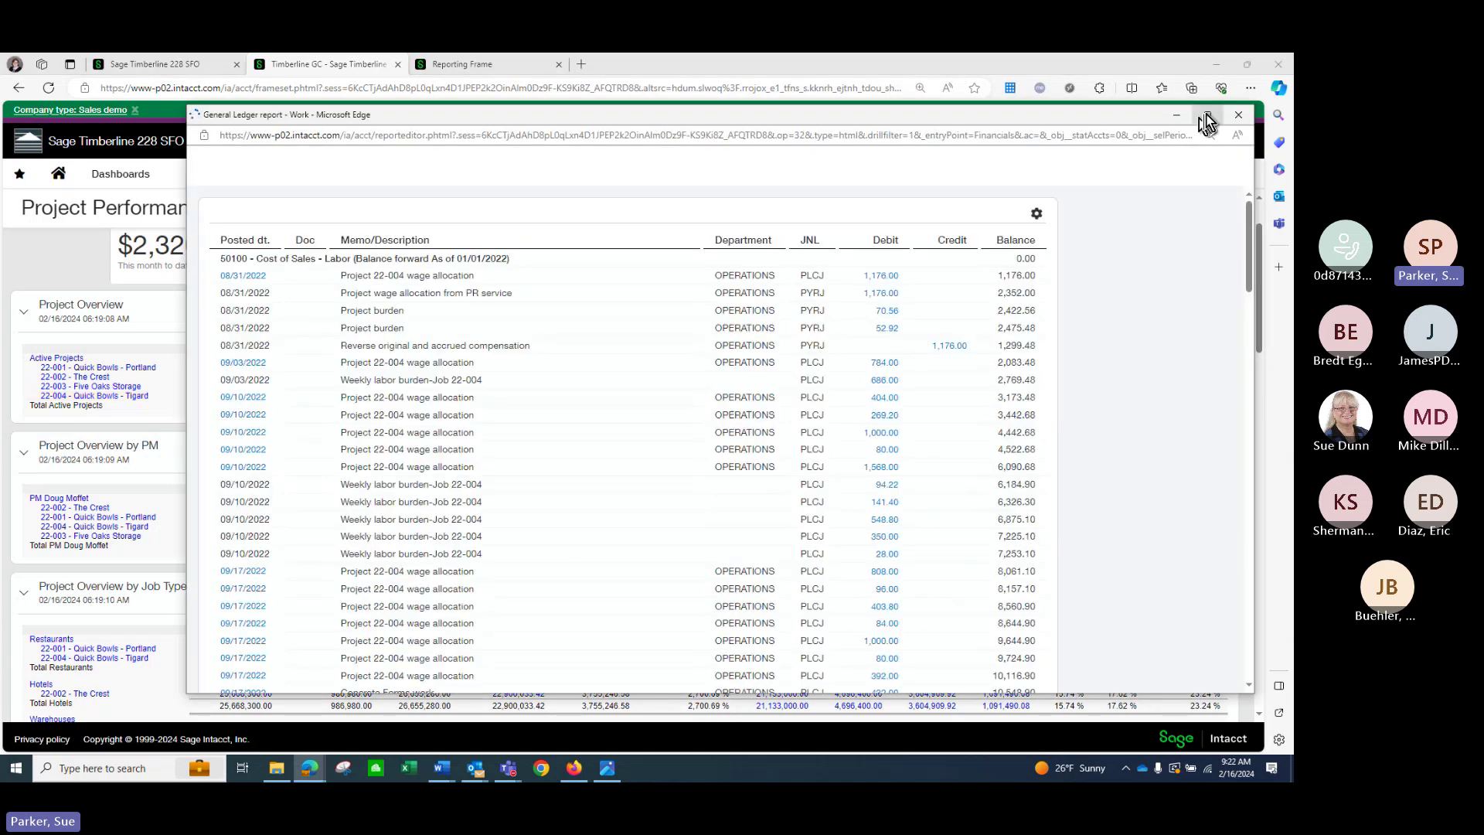
click(1208, 115)
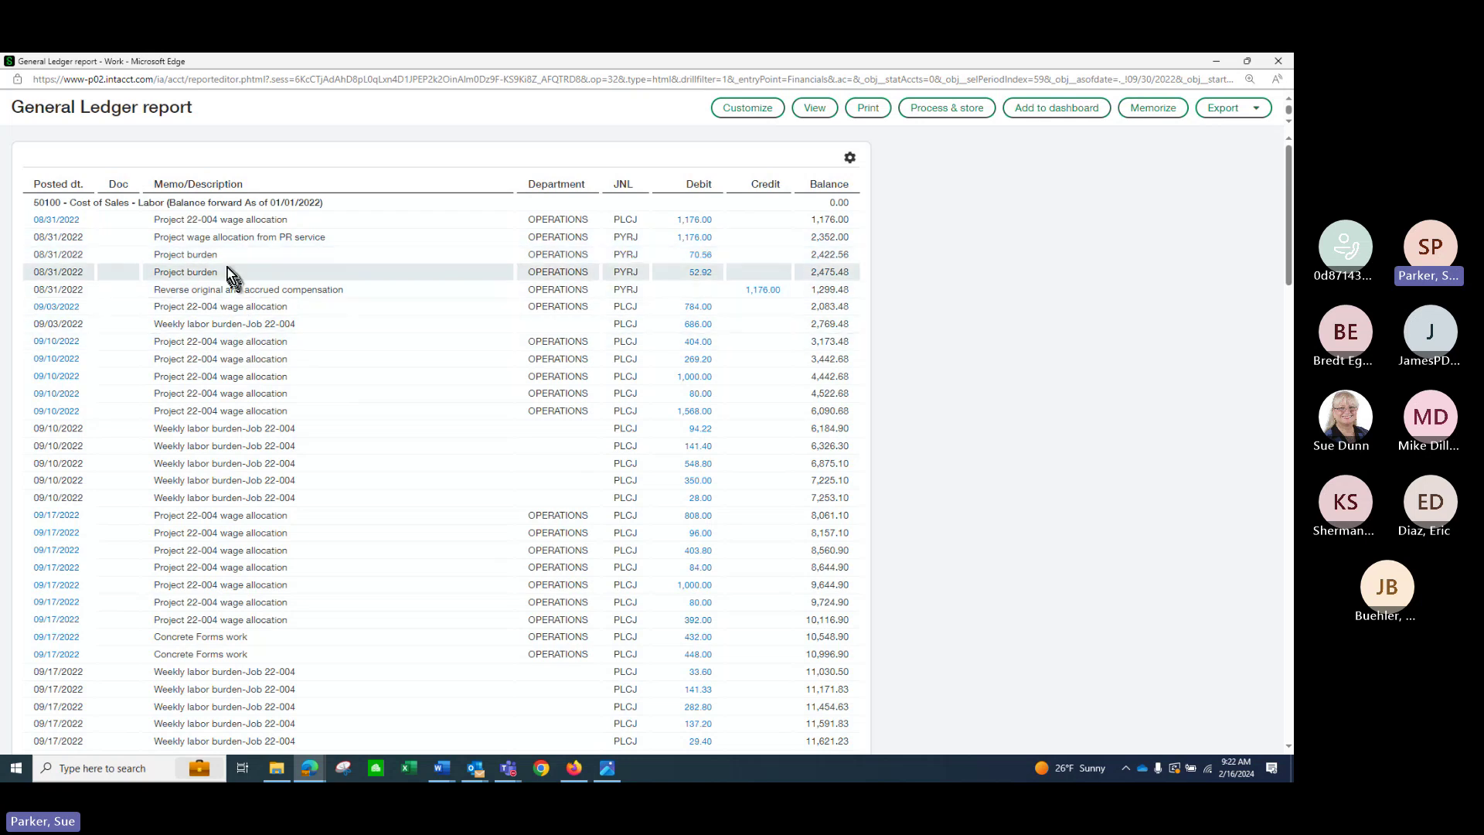
click(697, 378)
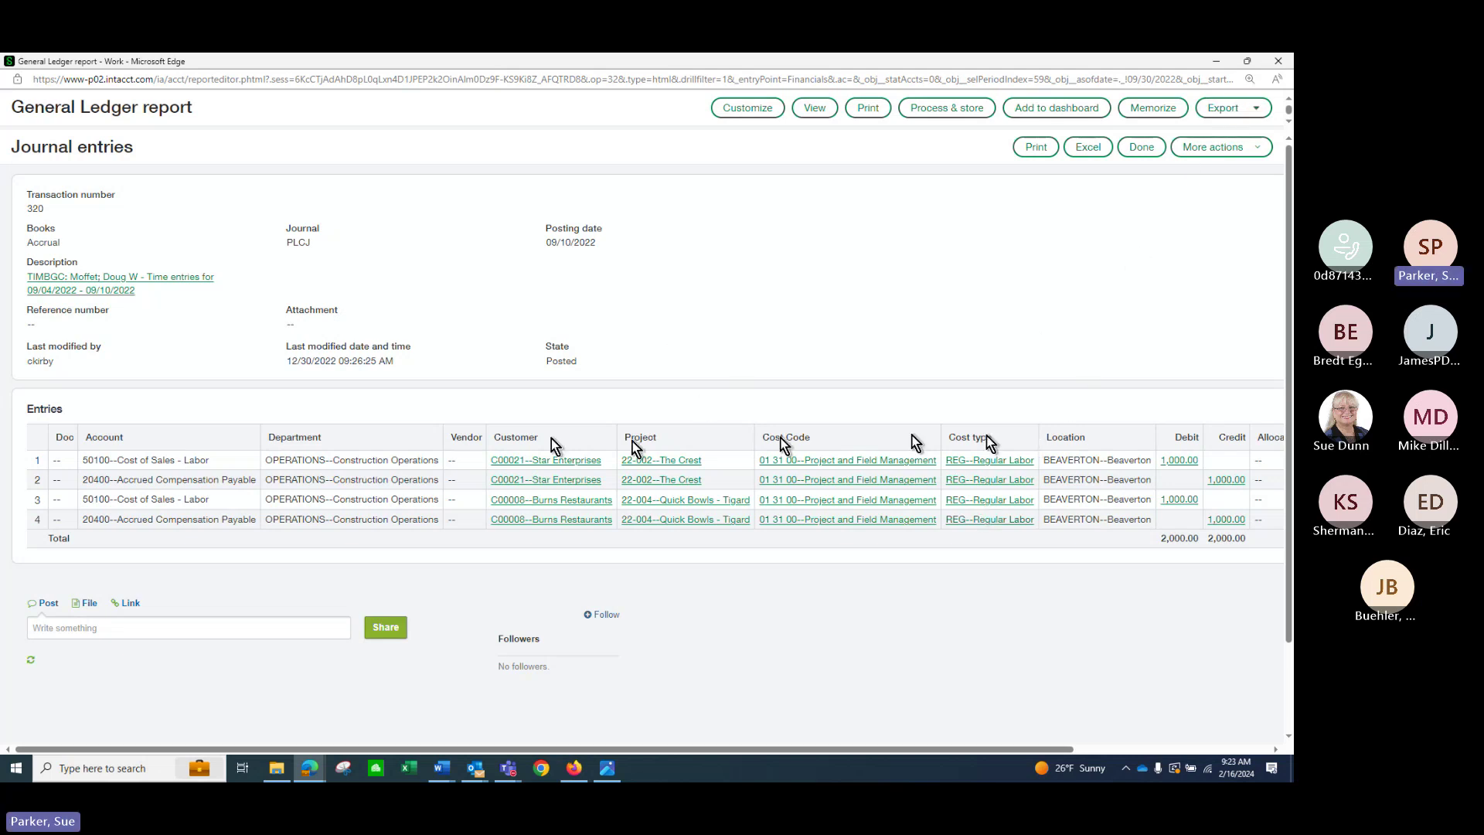
click(1277, 62)
scroll(652, 582, down, 1)
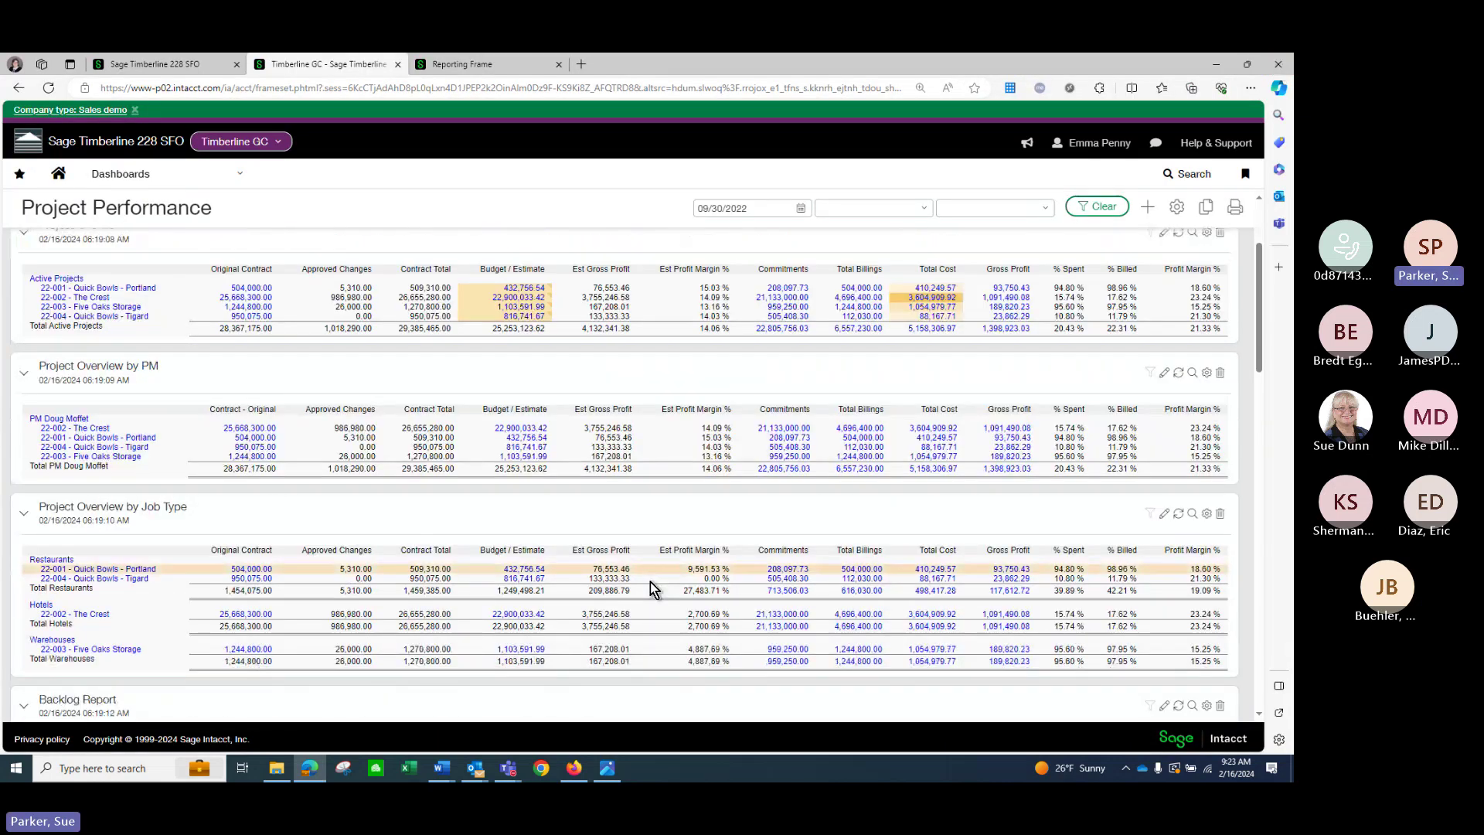
scroll(652, 581, up, 1)
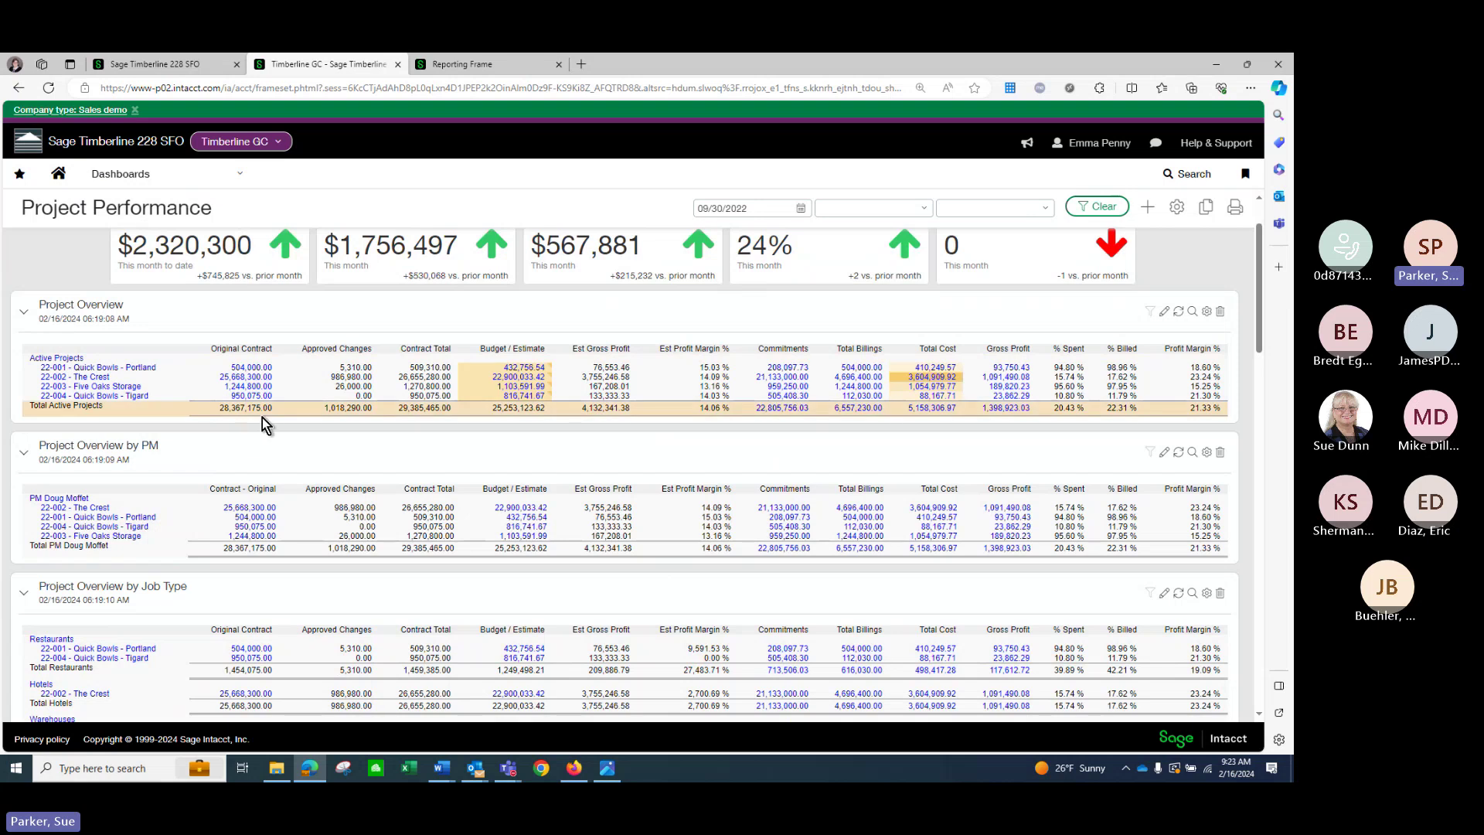
scroll(172, 471, down, 2)
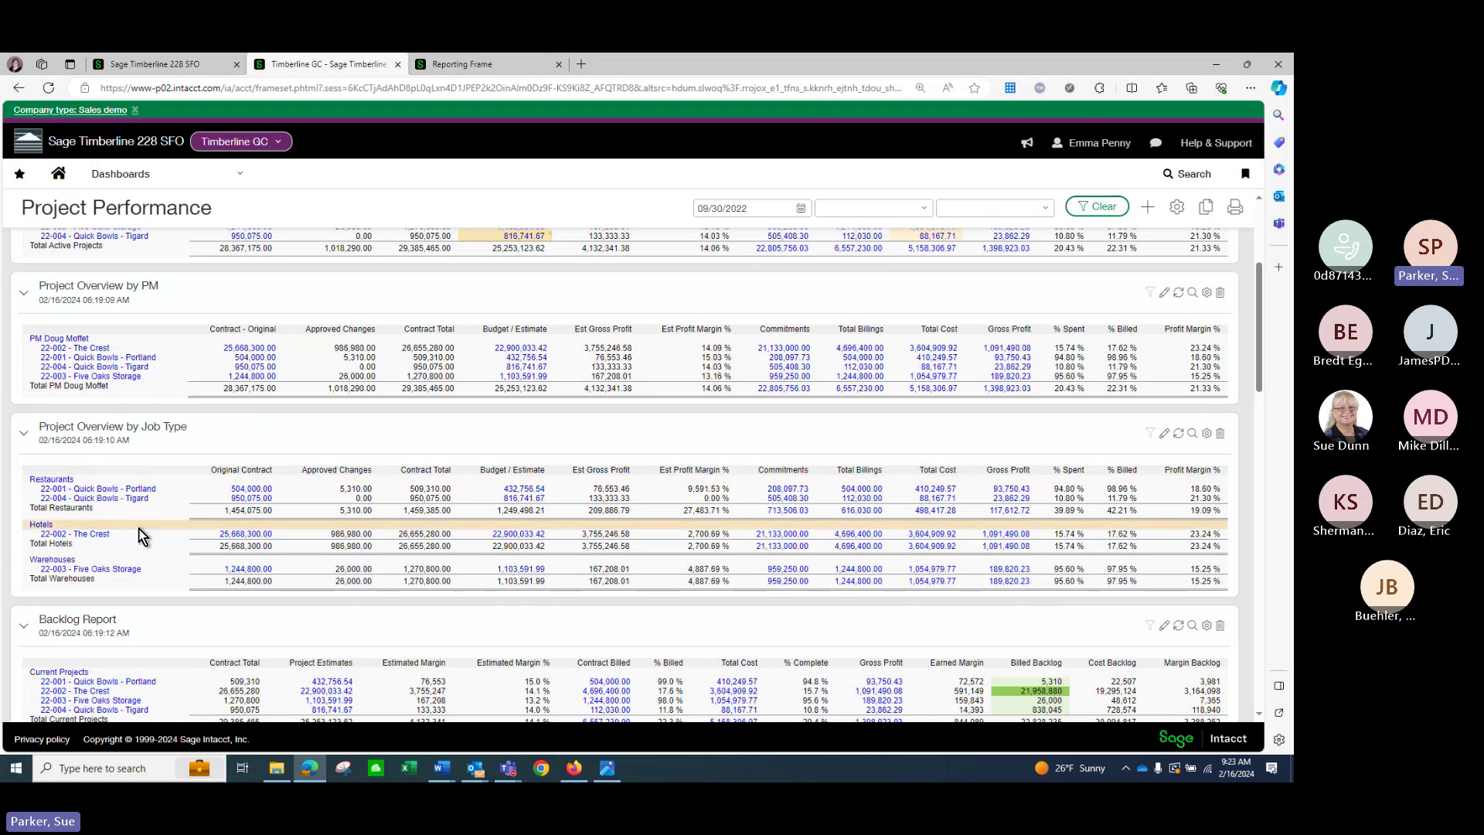
scroll(141, 534, down, 4)
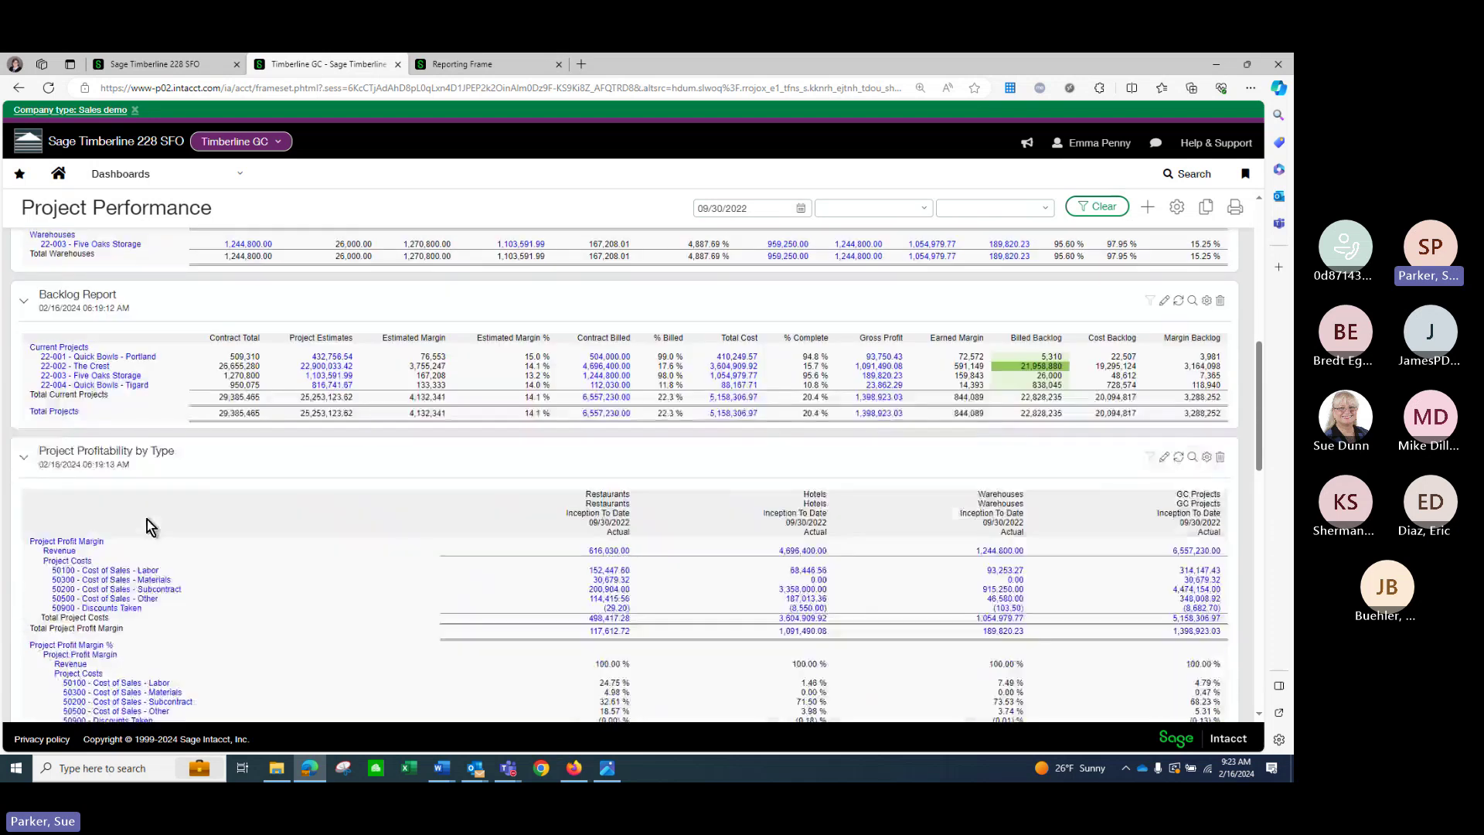
scroll(147, 520, down, 2)
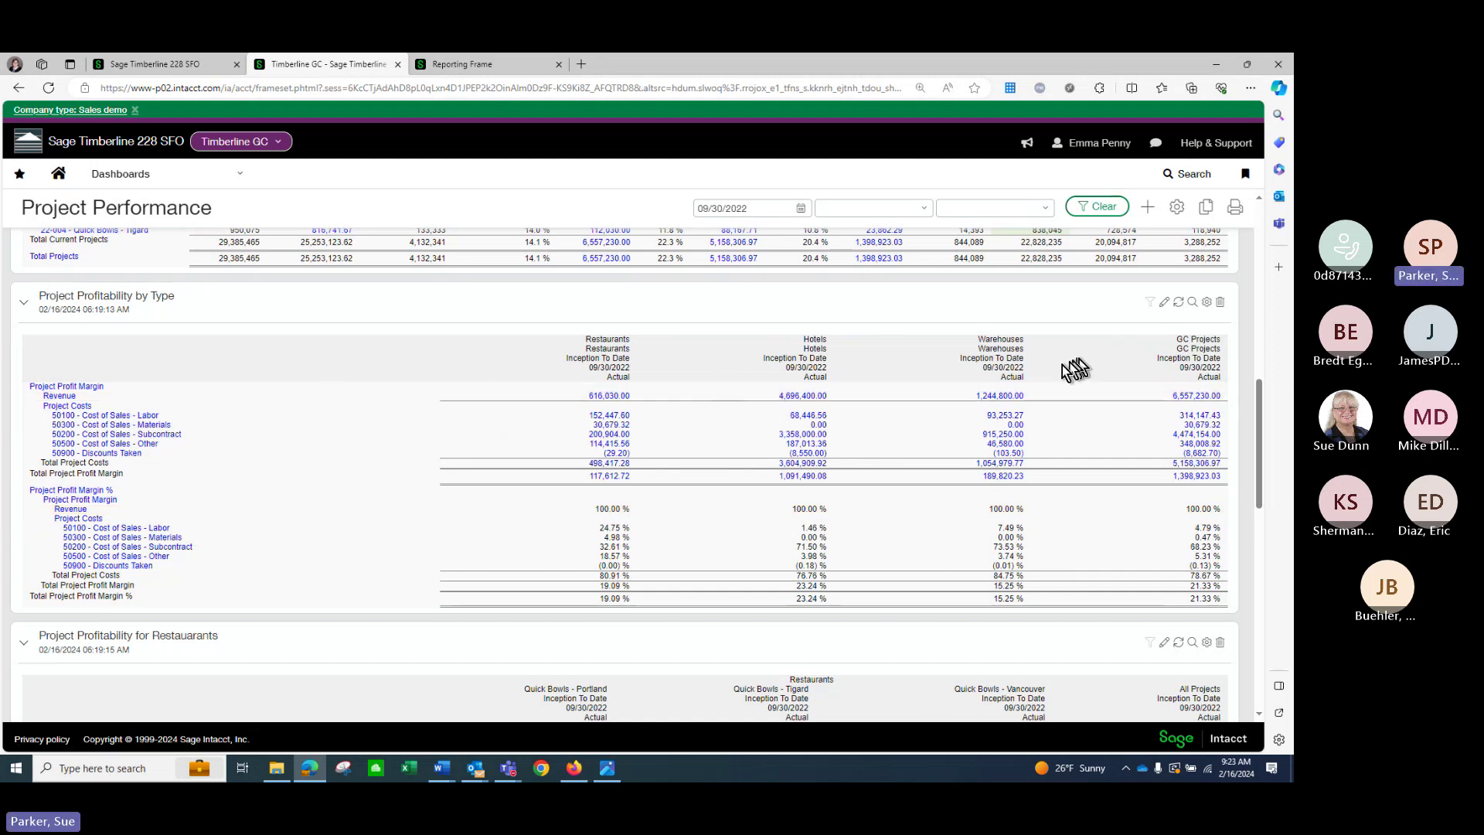
scroll(477, 395, down, 2)
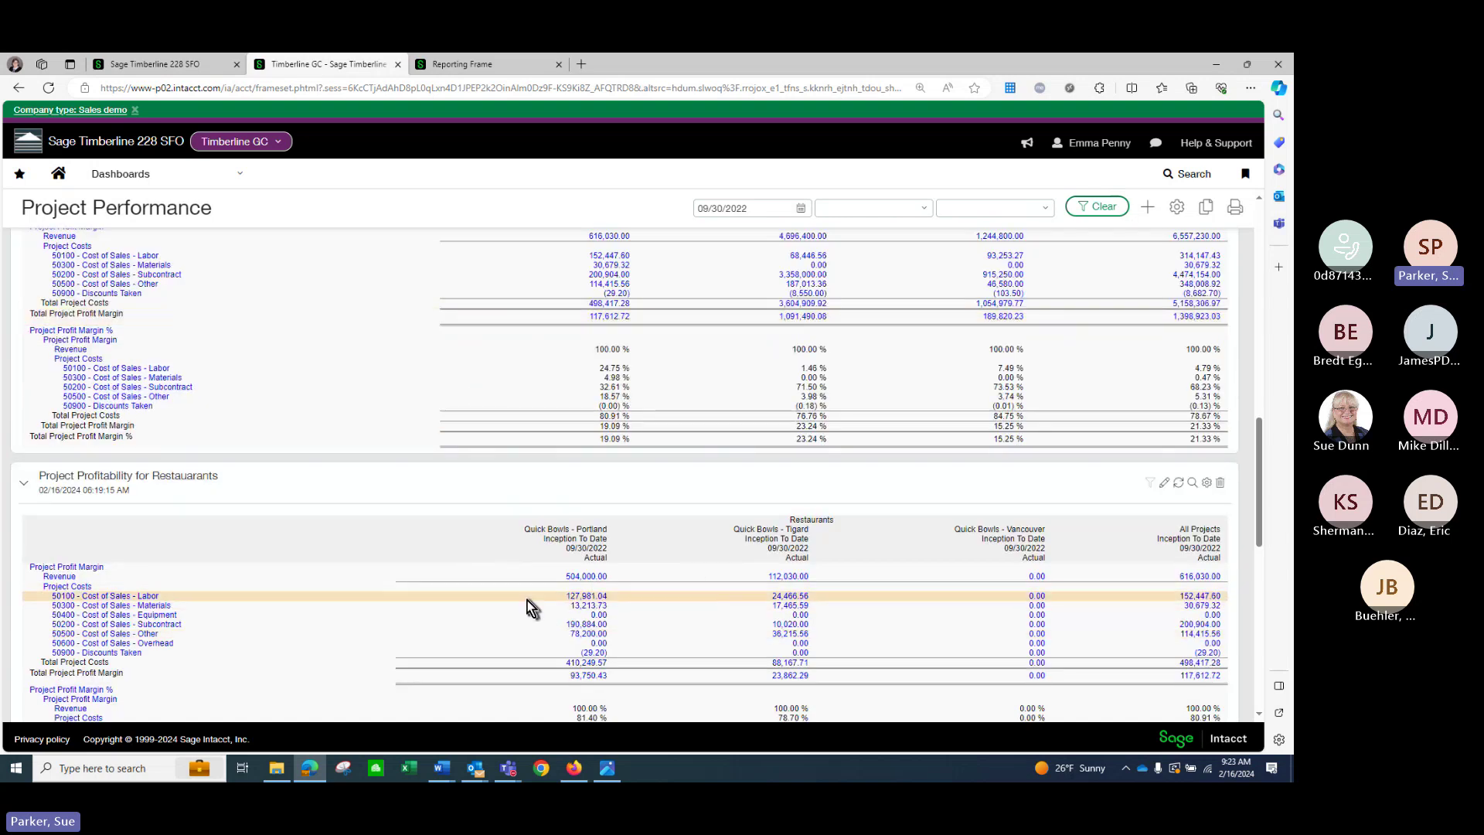
scroll(531, 607, down, 1)
scroll(530, 599, down, 2)
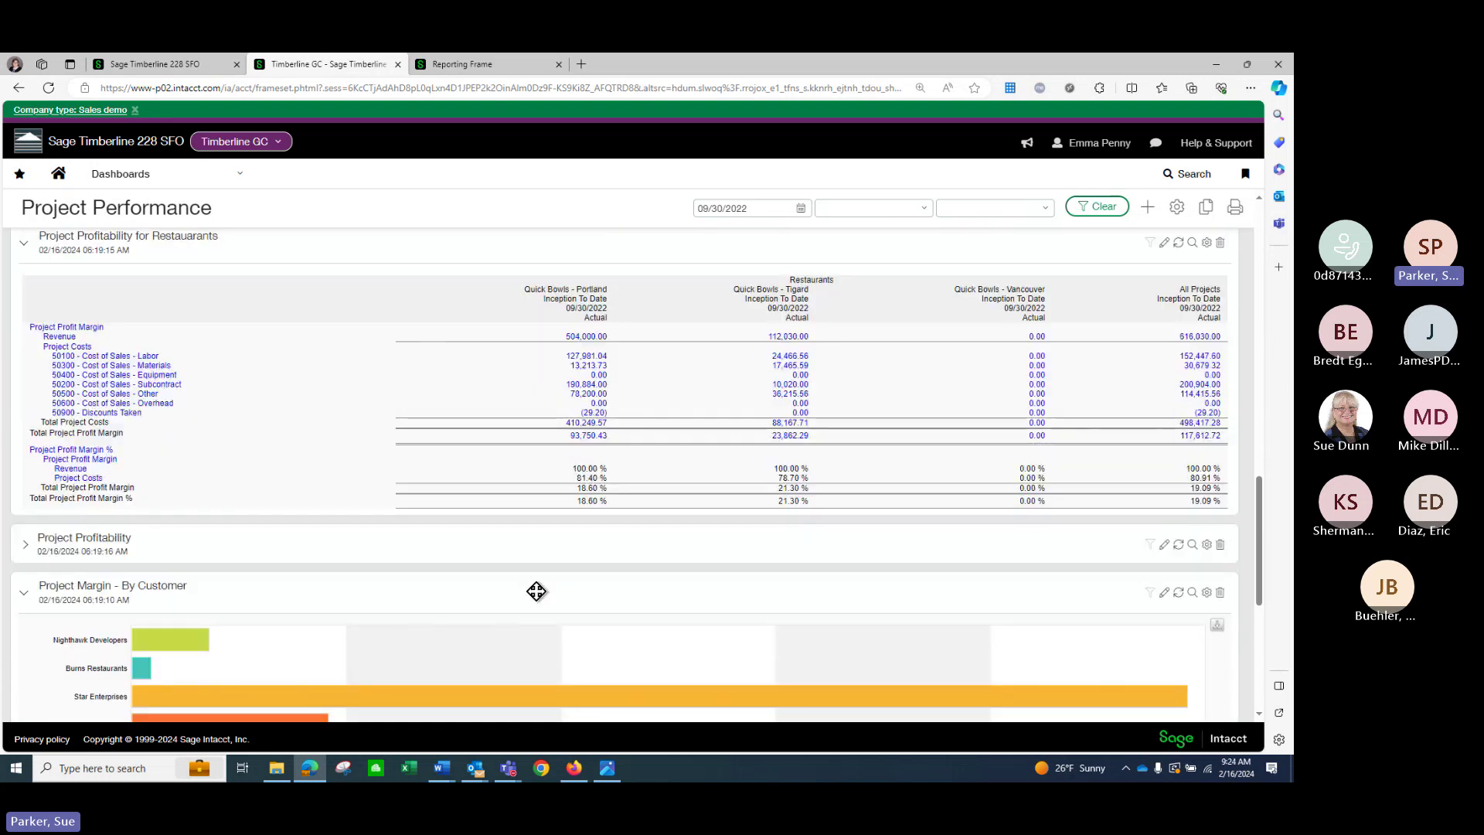
scroll(533, 594, down, 1)
scroll(540, 596, down, 1)
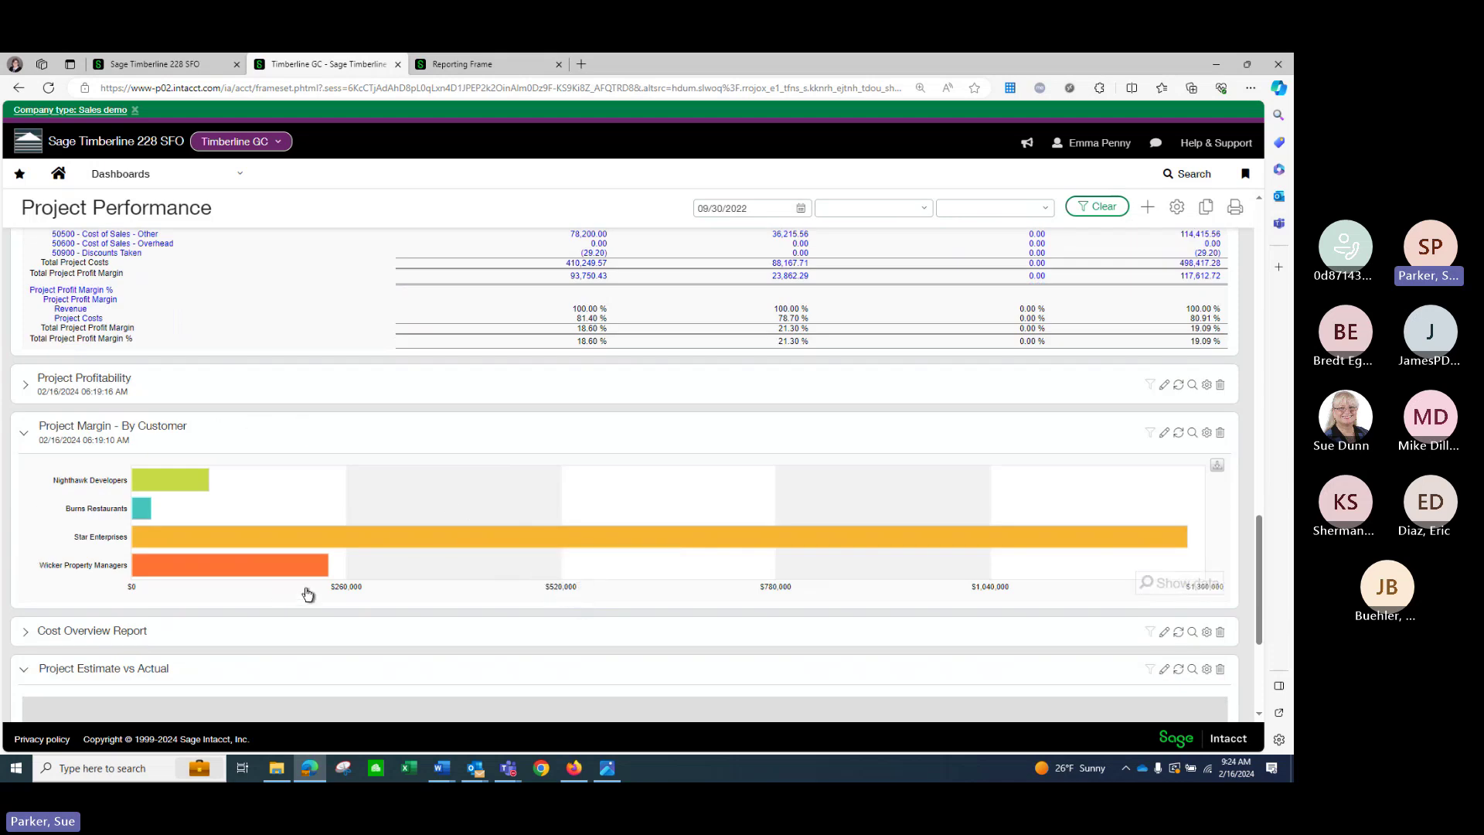
scroll(308, 596, down, 1)
scroll(312, 583, up, 10)
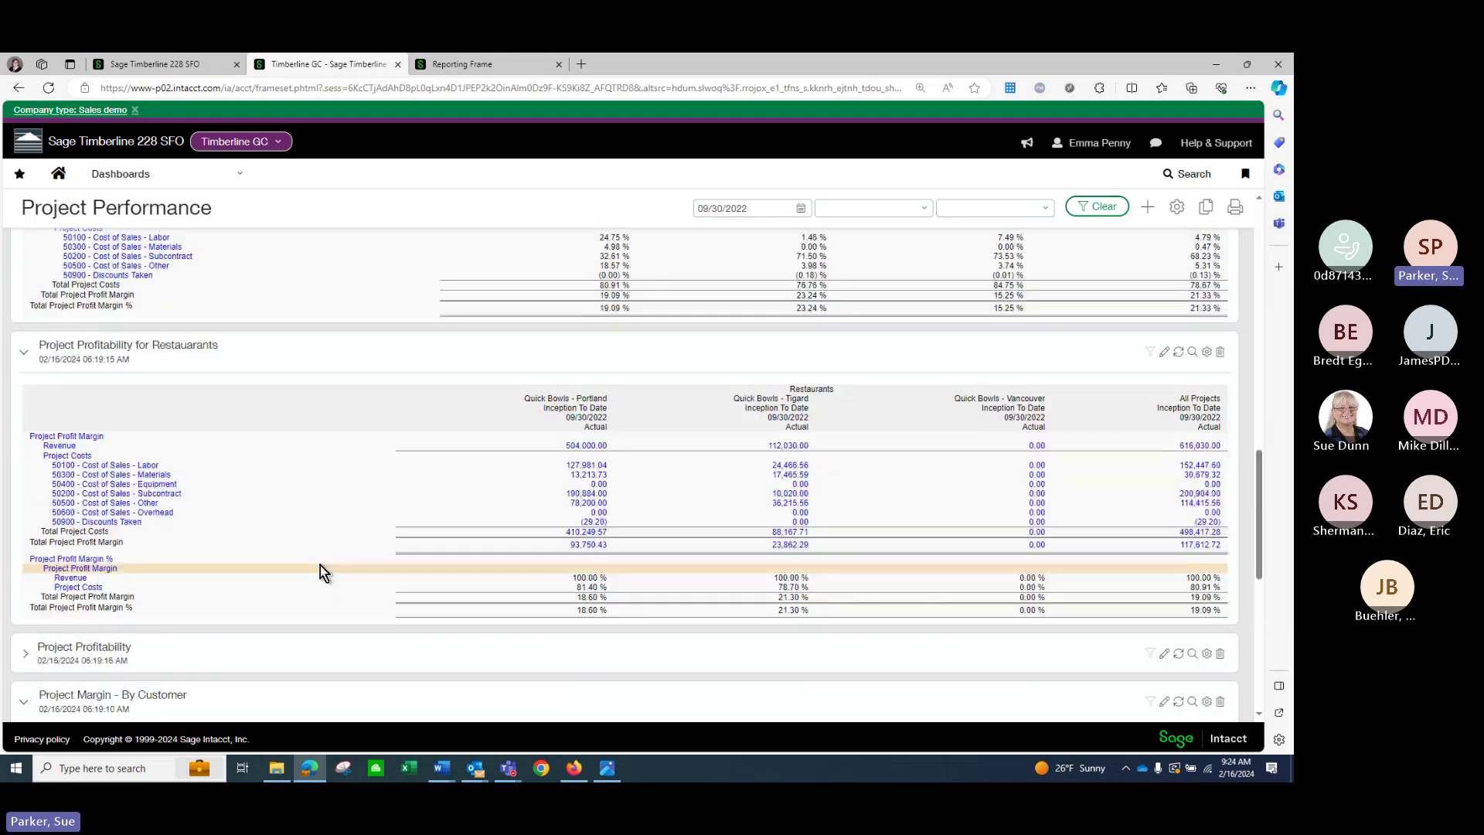
scroll(318, 547, up, 6)
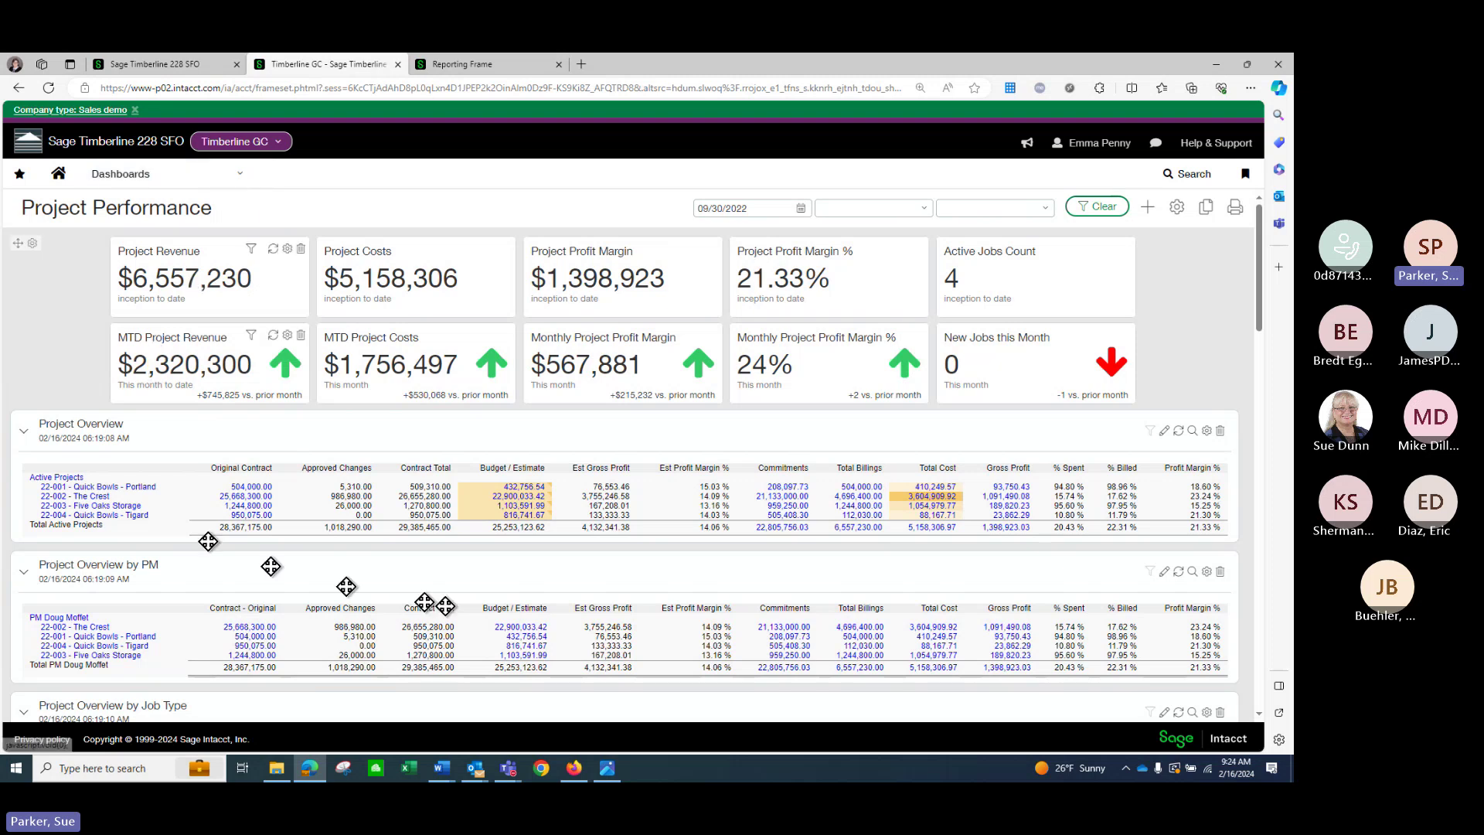
Open Projects > Projects and view project 22-001 Quick Bowls - Portland.
click(242, 179)
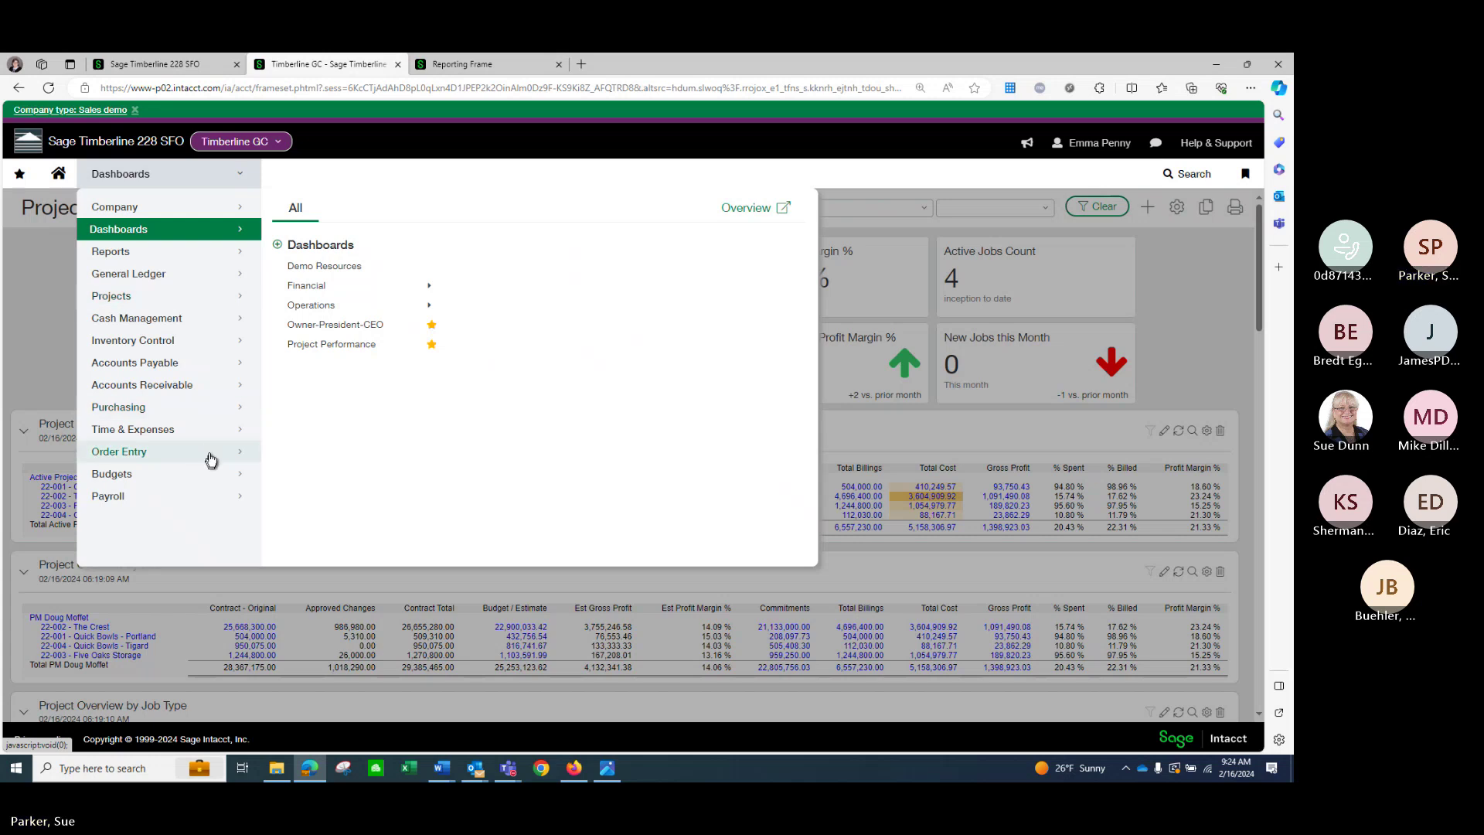
click(180, 300)
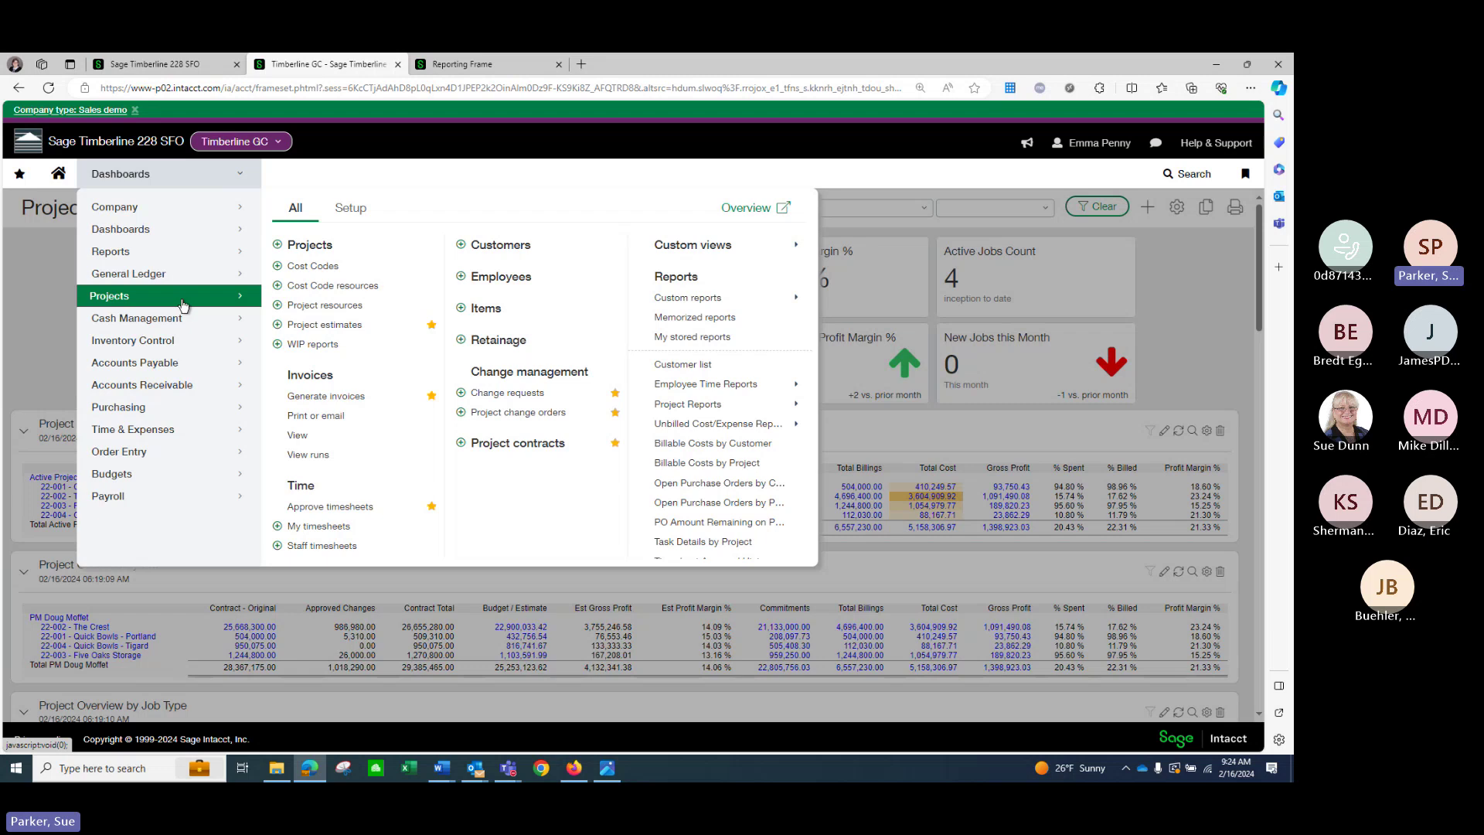
click(323, 248)
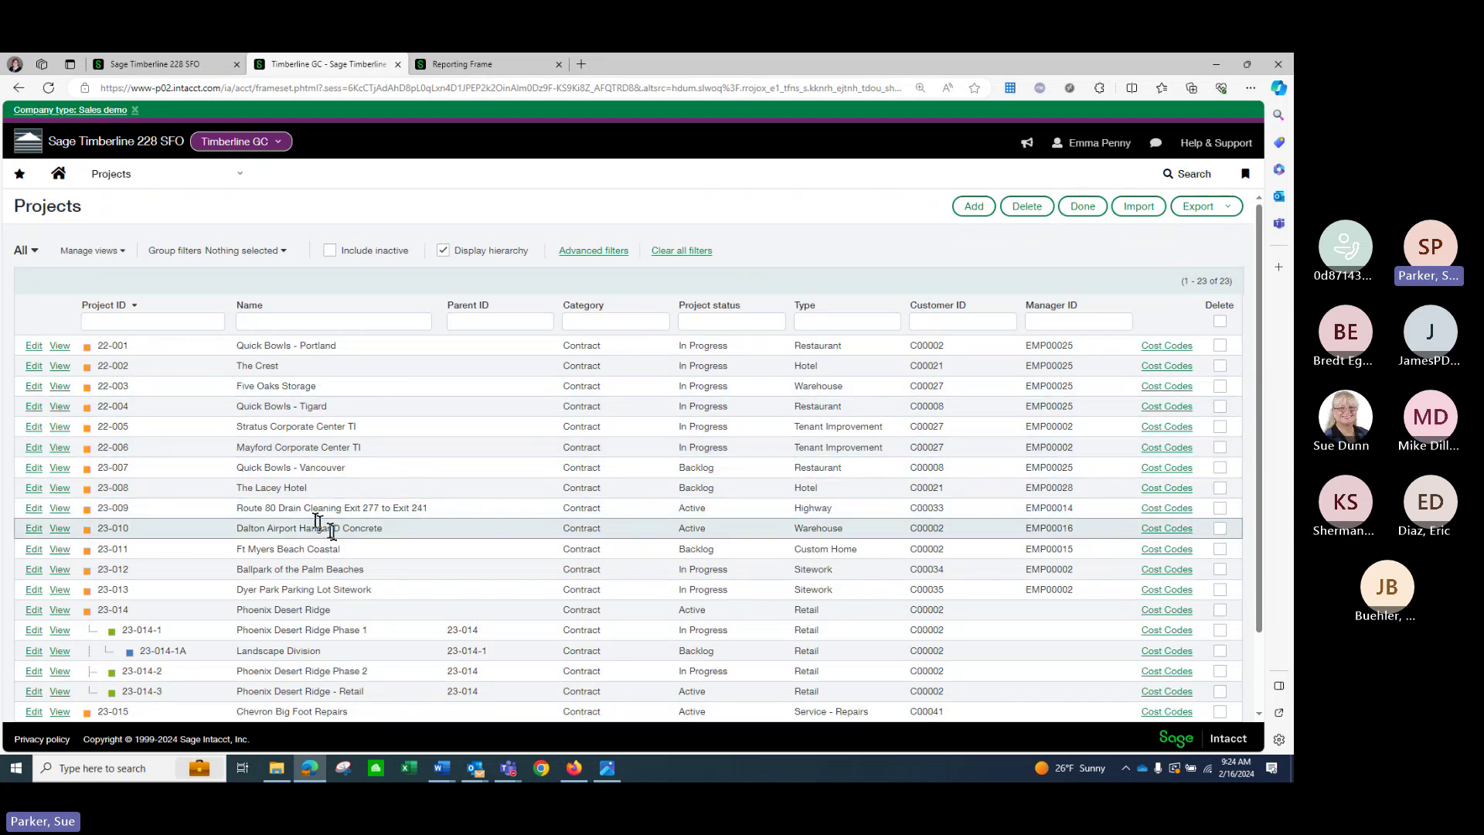
click(60, 347)
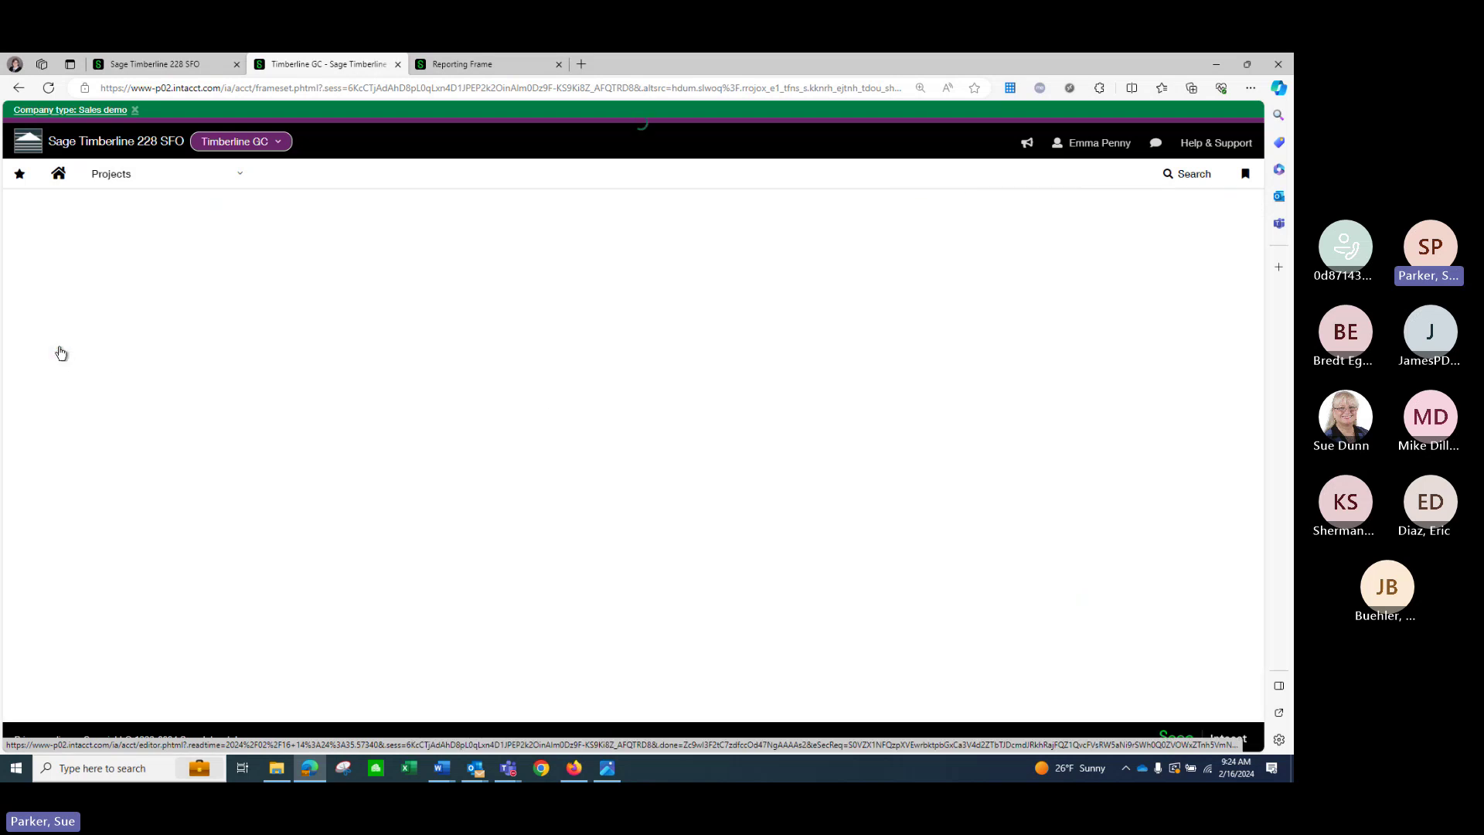
Review project 22-001's information page and its Project summary financials and projections.
scroll(618, 396, down, 1)
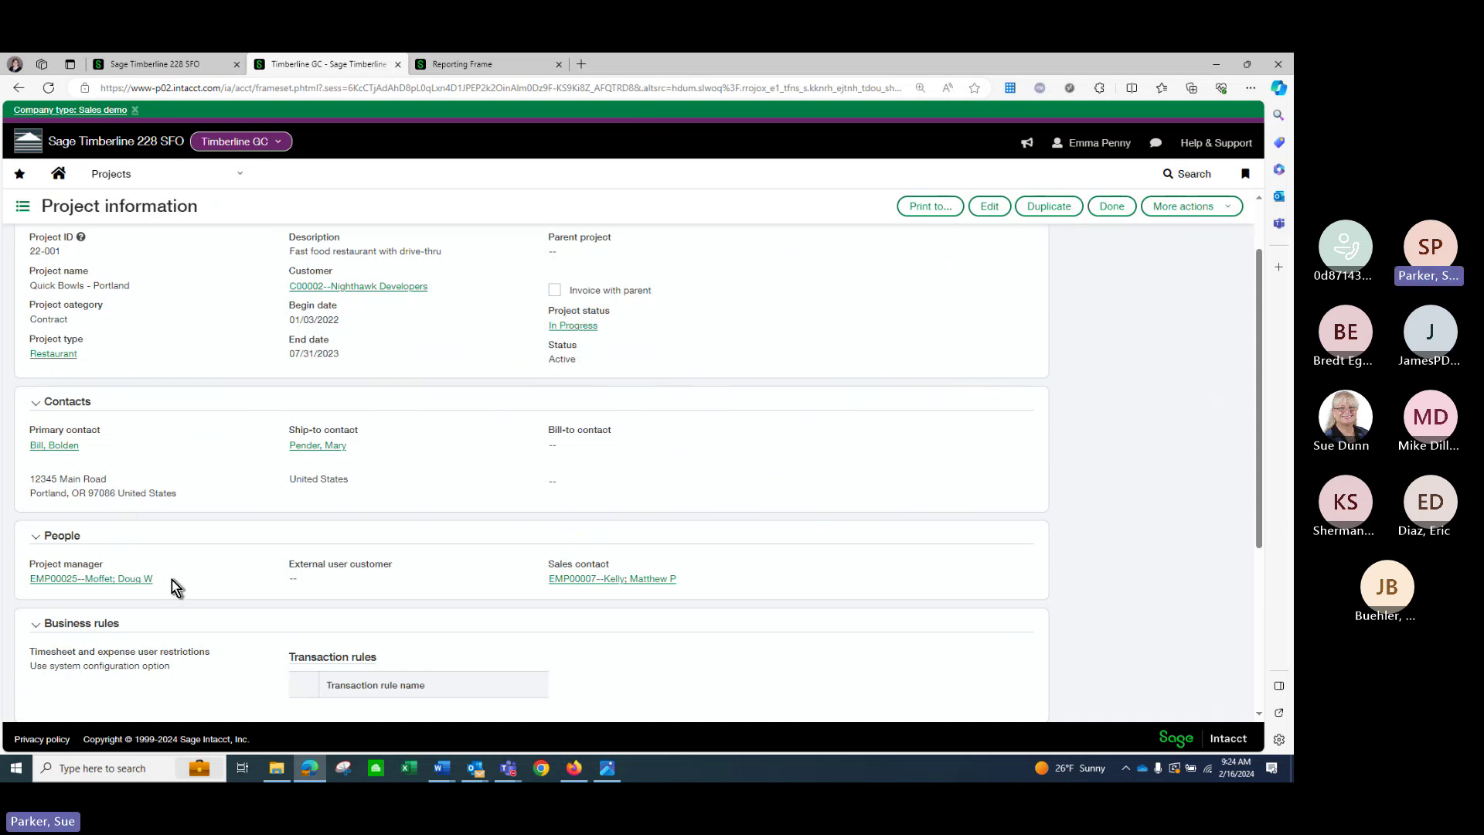
scroll(172, 580, down, 1)
scroll(182, 523, up, 3)
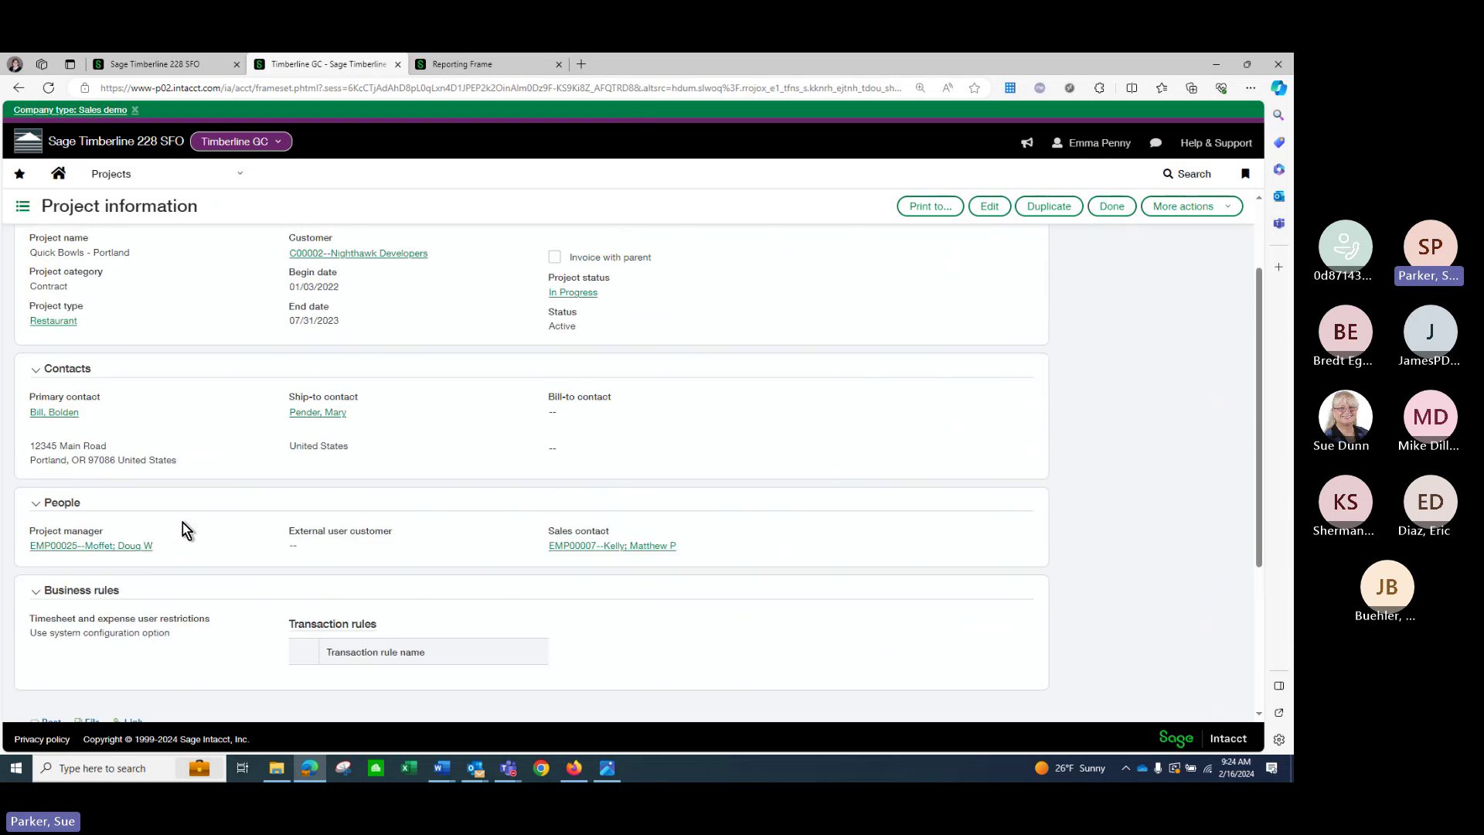
click(387, 248)
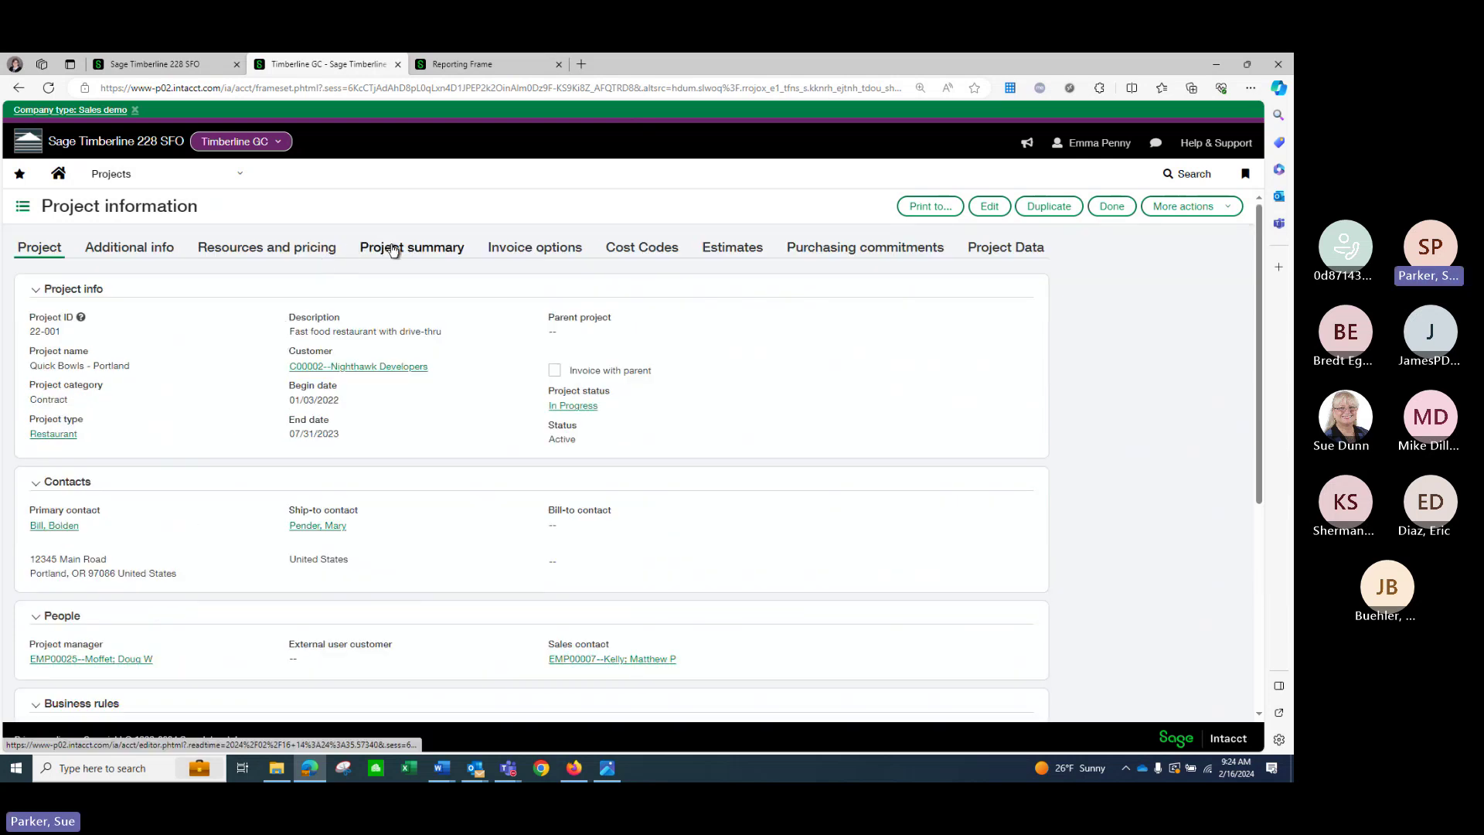
scroll(435, 449, down, 1)
scroll(435, 452, down, 2)
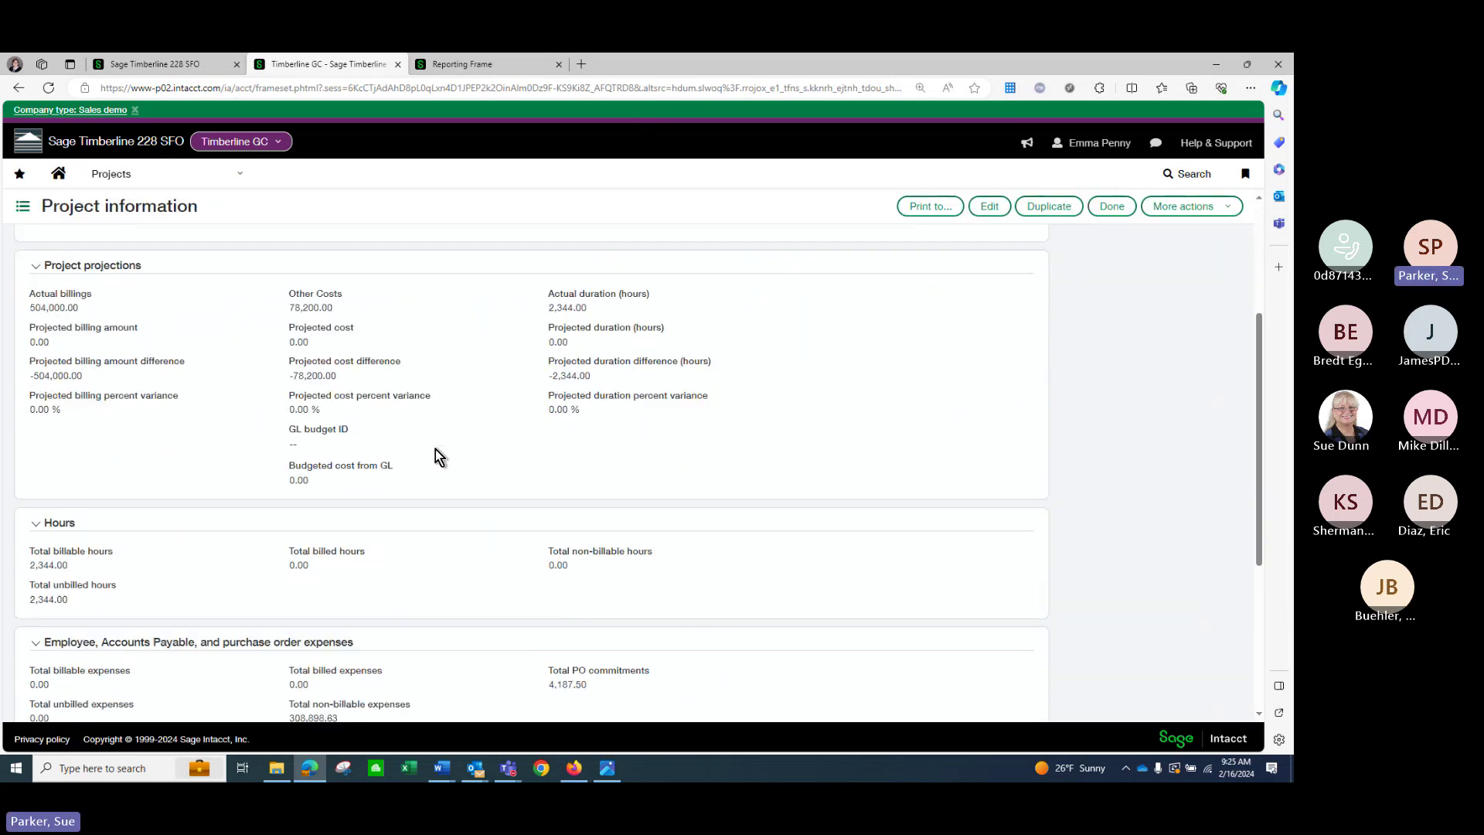
scroll(435, 453, up, 4)
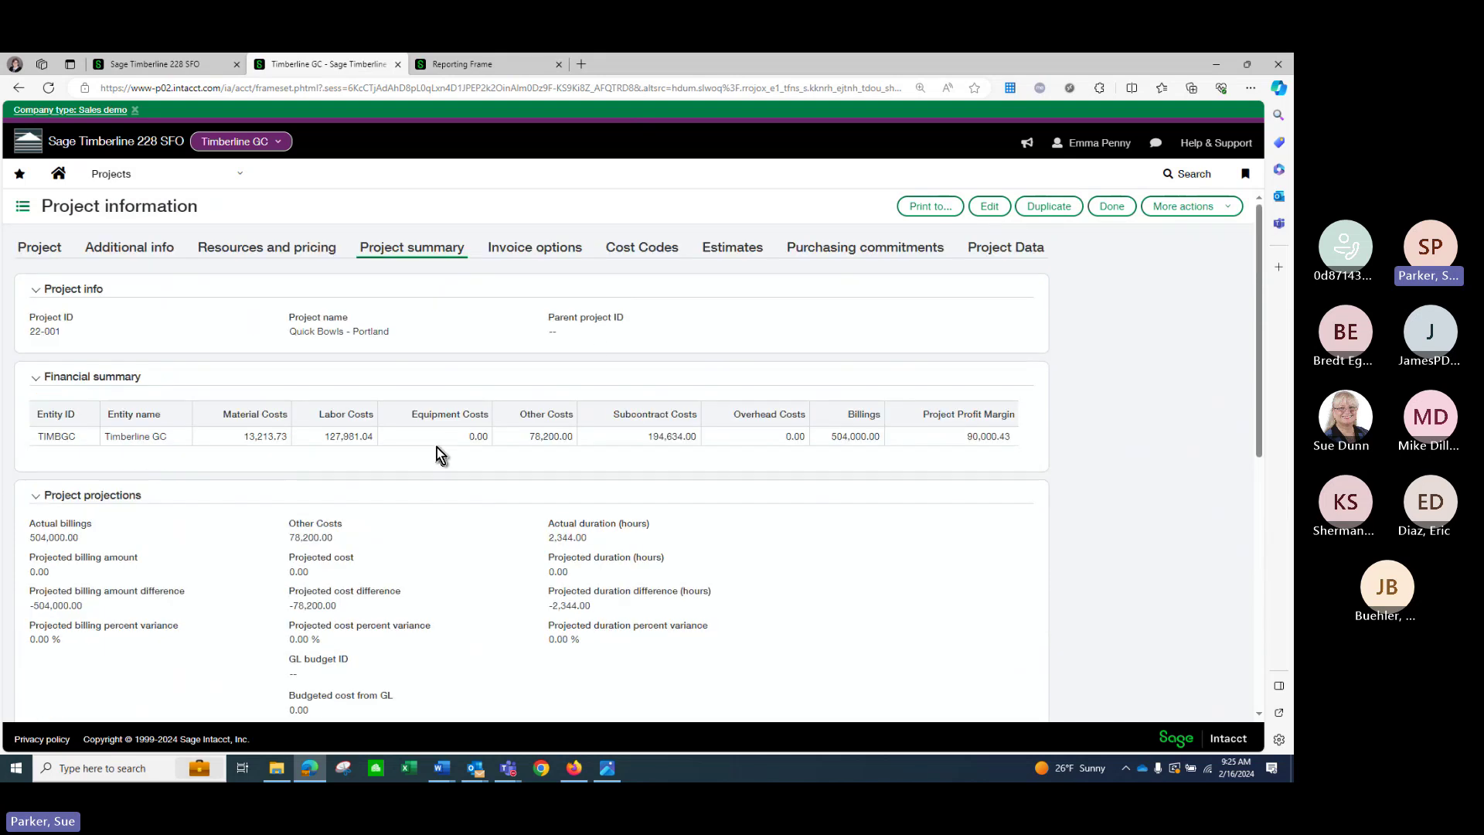
Check the project's cost codes, then show its estimates with EST000012 totaling 432,756.54.
click(633, 249)
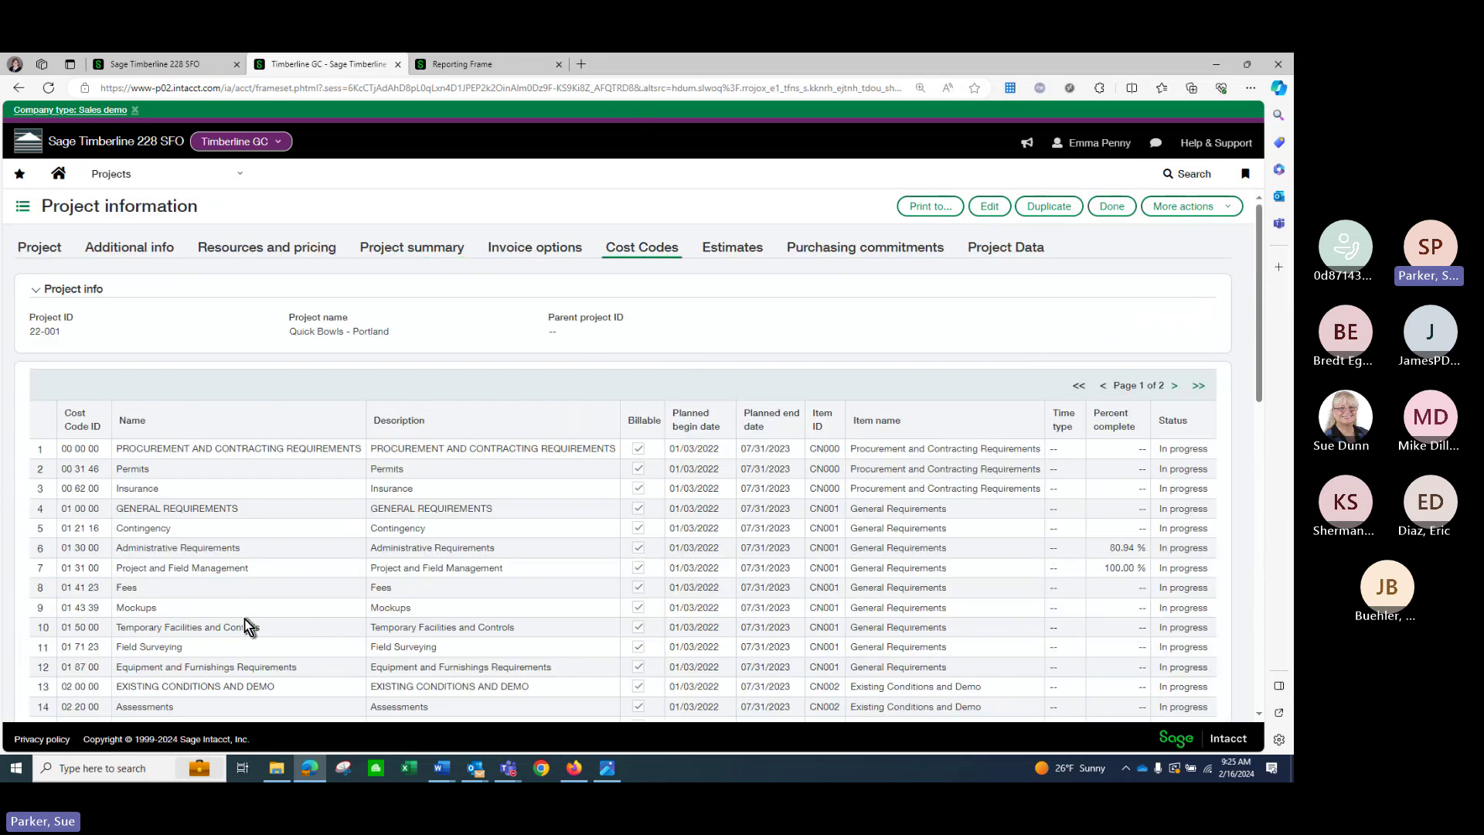
scroll(242, 614, down, 2)
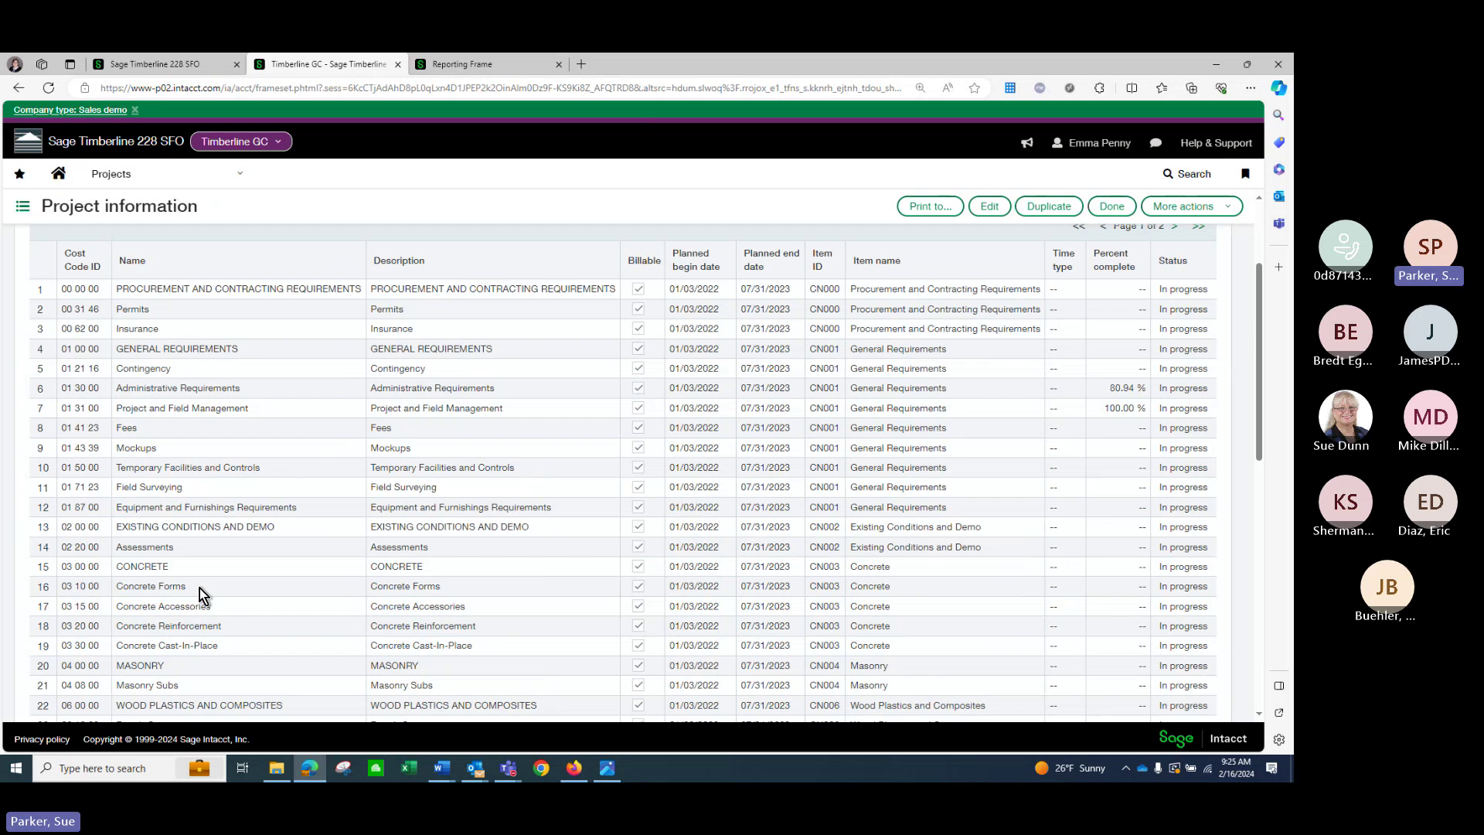
scroll(199, 587, up, 2)
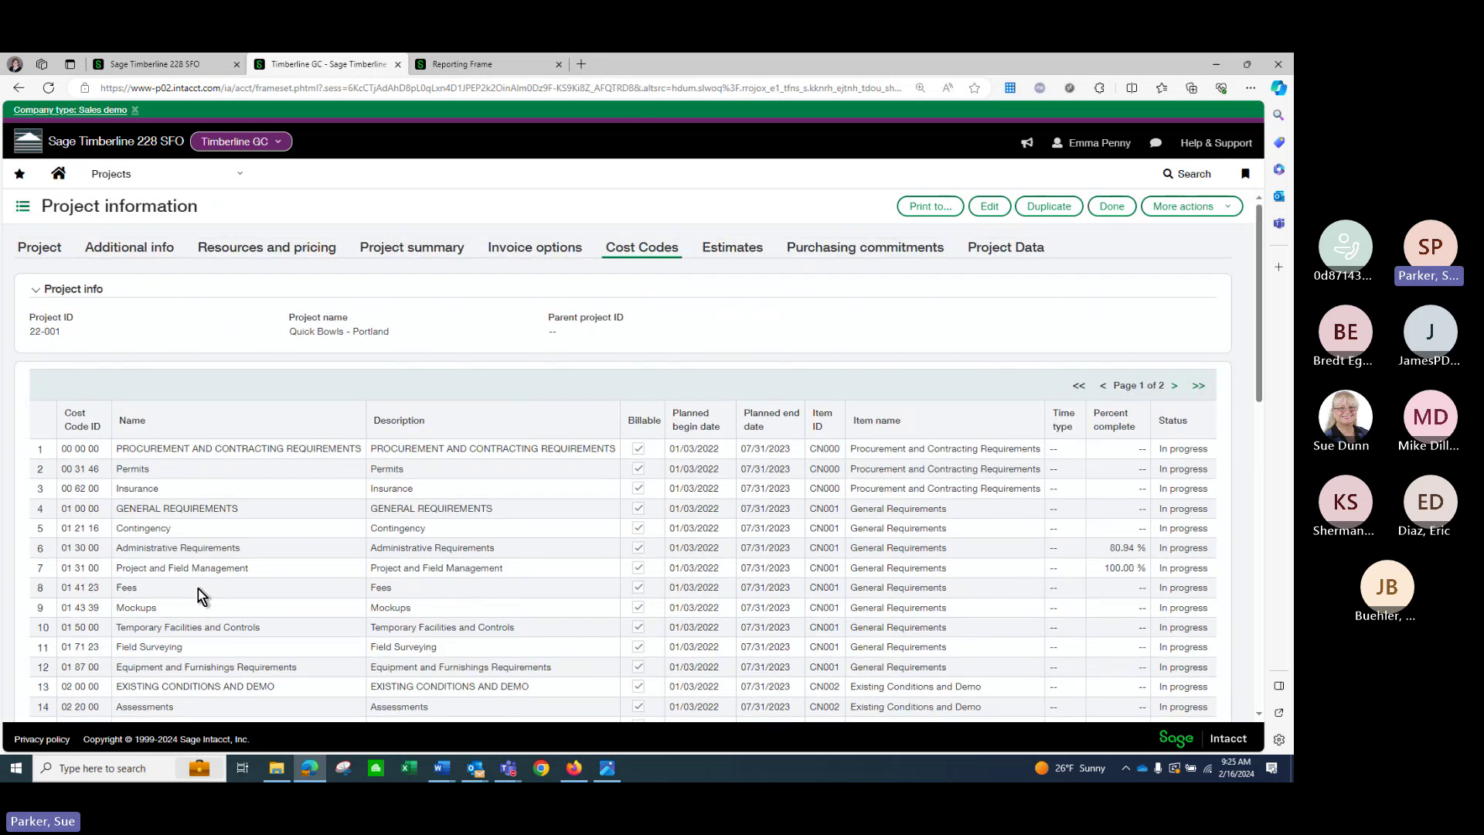
click(724, 249)
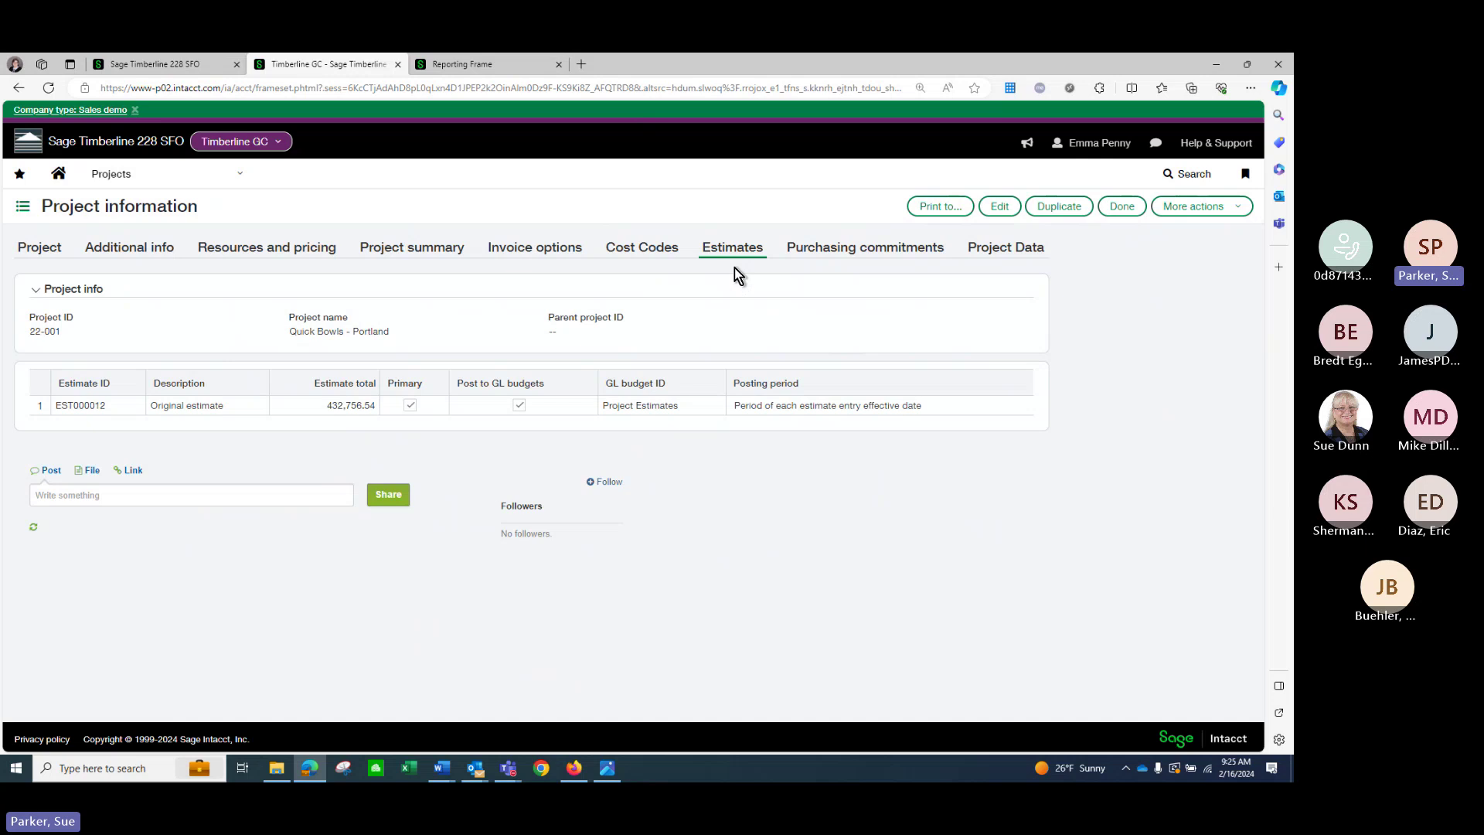
click(834, 248)
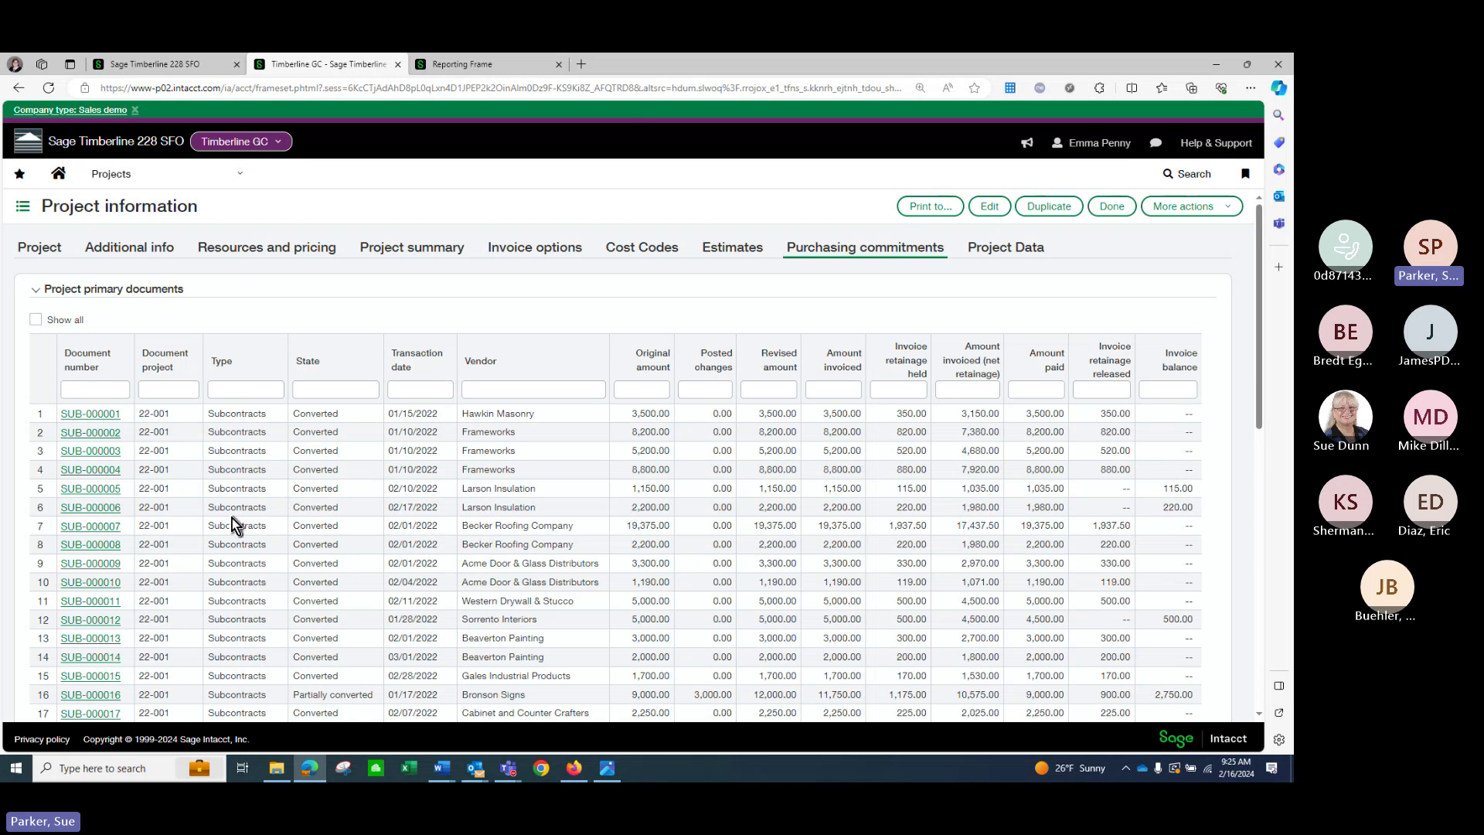
scroll(235, 517, down, 4)
scroll(238, 516, down, 5)
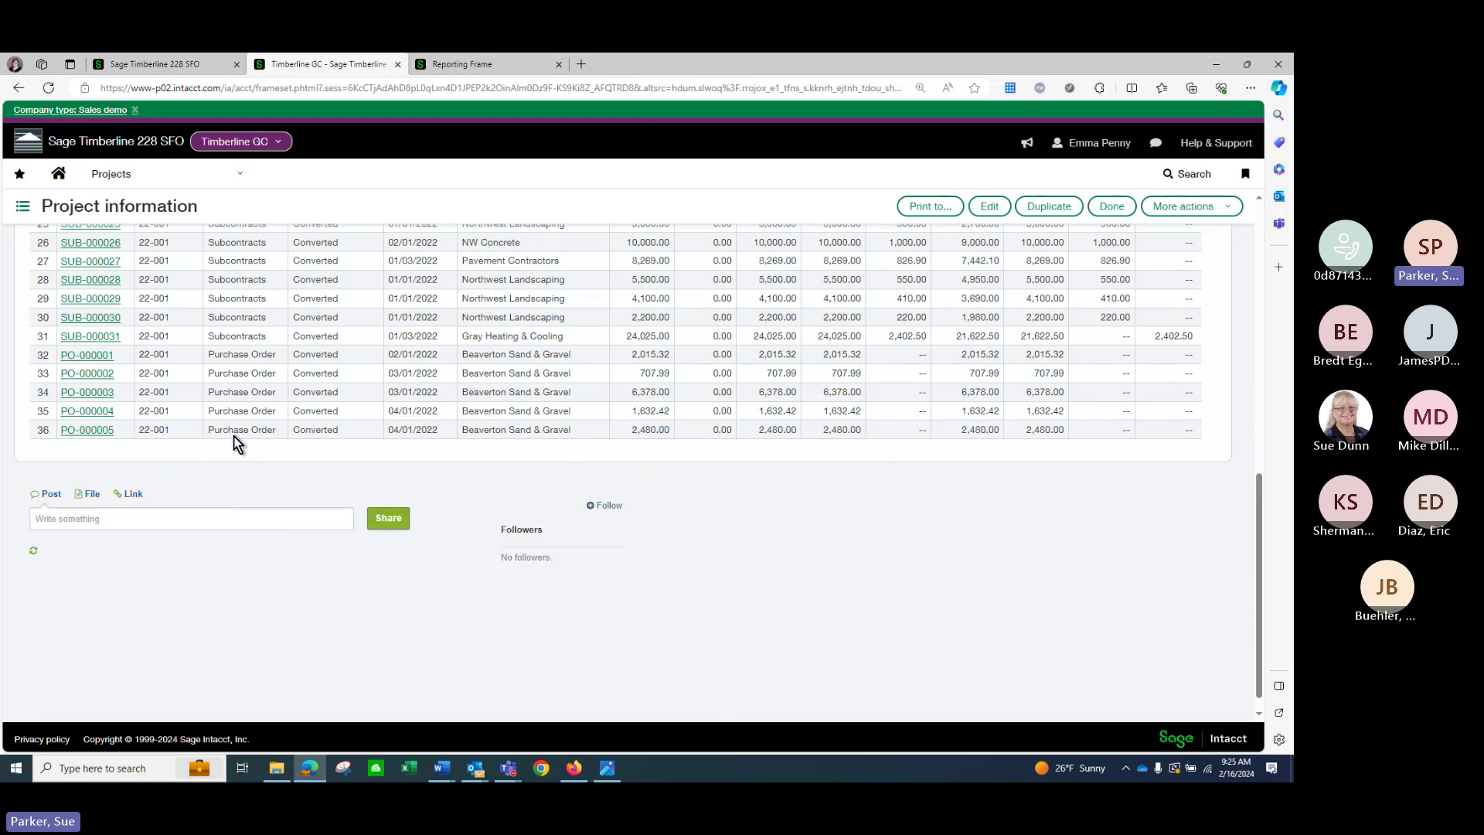
scroll(754, 433, up, 4)
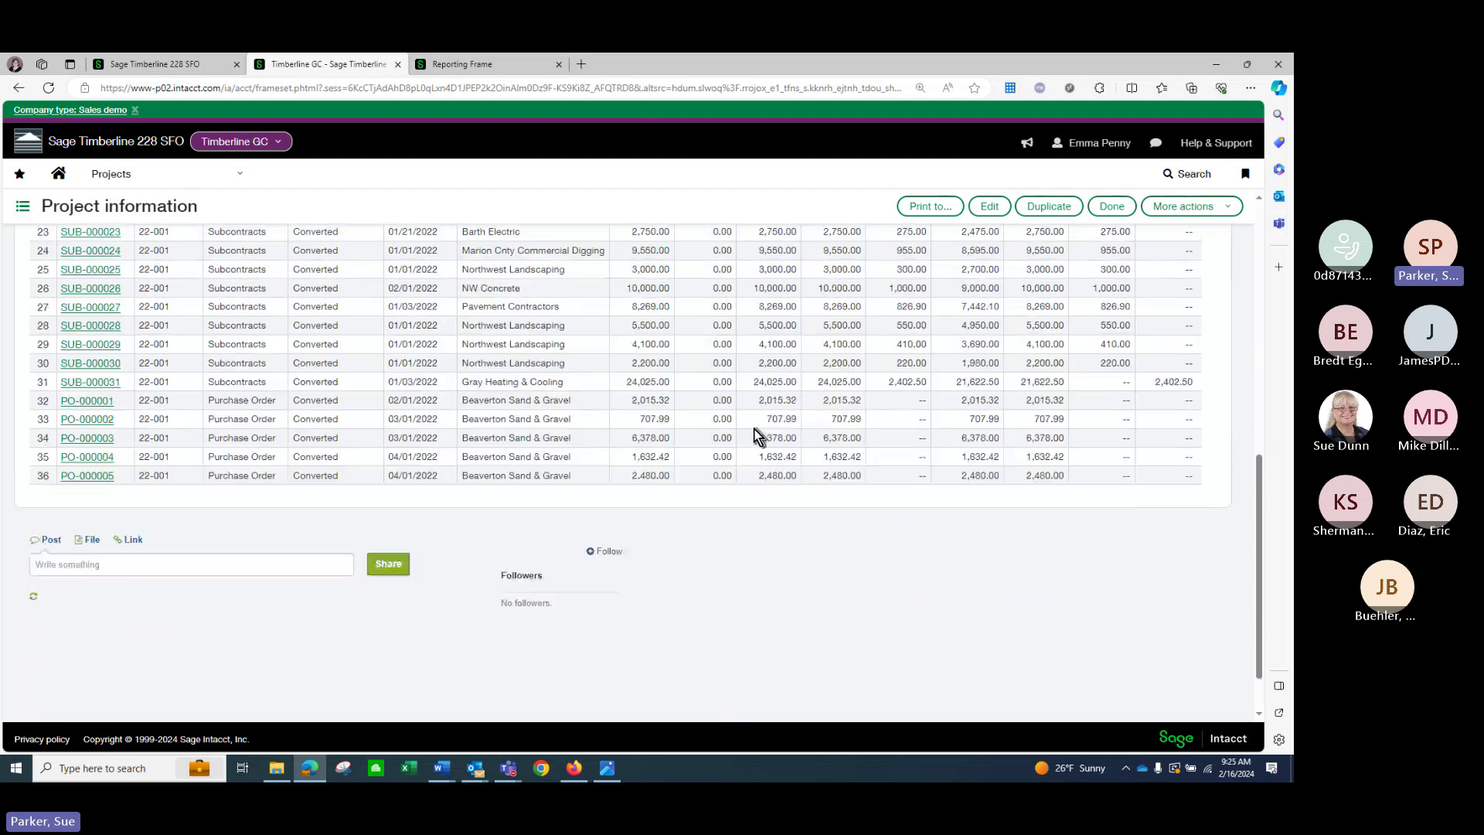
scroll(754, 430, up, 4)
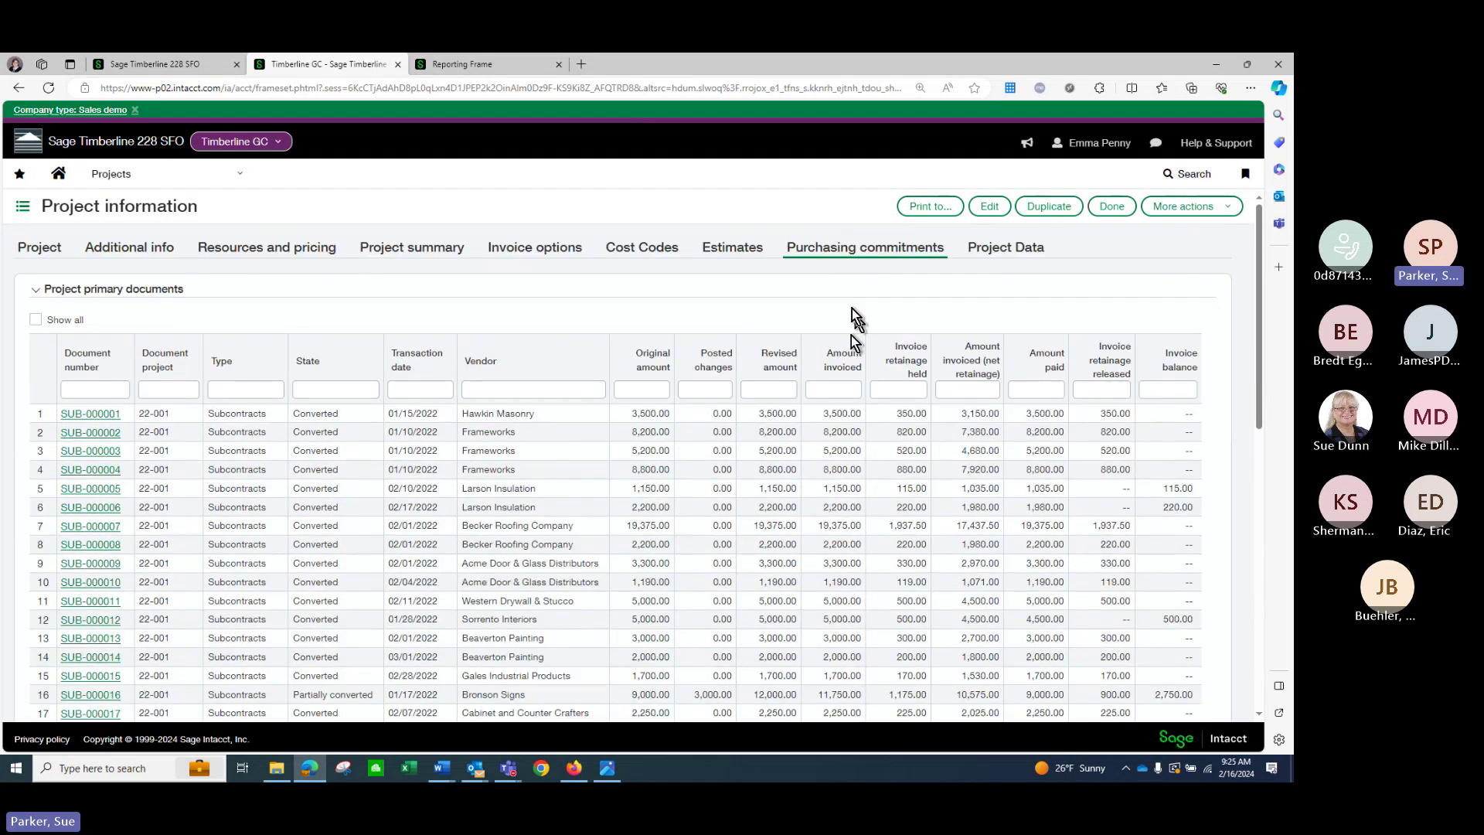
Open the 11 project contracts and review PJCN-000001's contract lines before returning to the list.
click(249, 181)
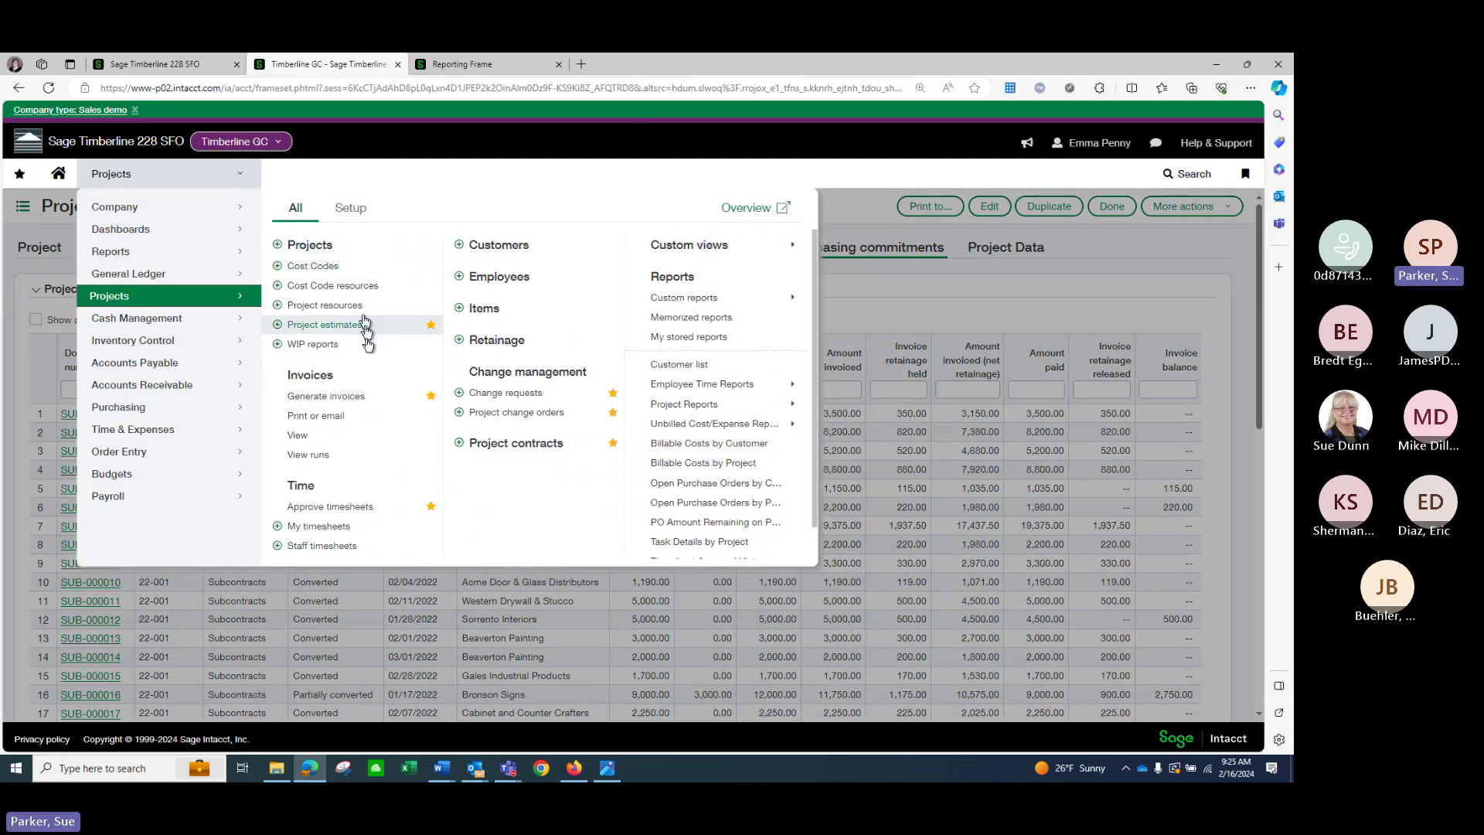
click(552, 450)
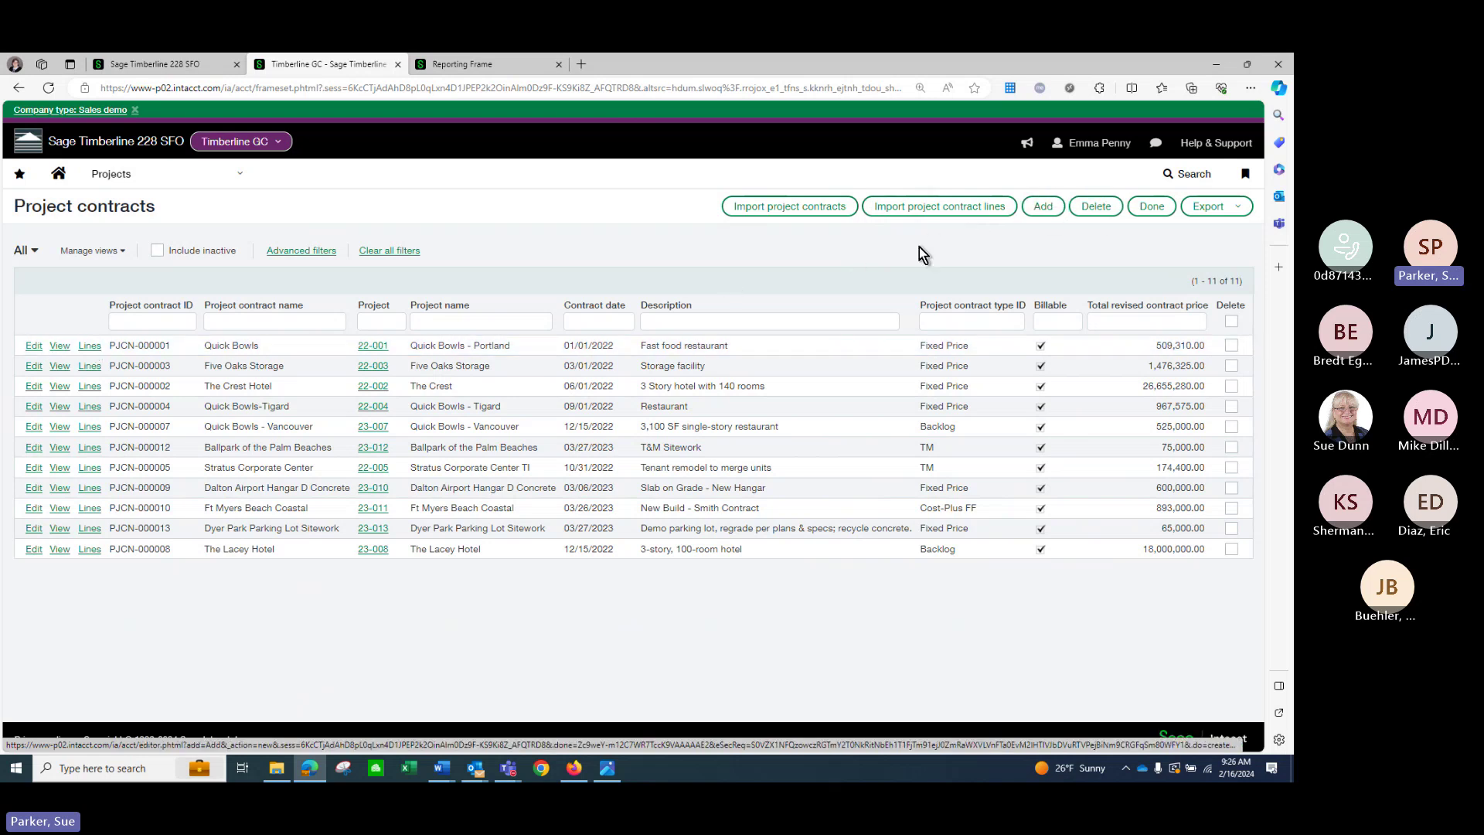
click(95, 350)
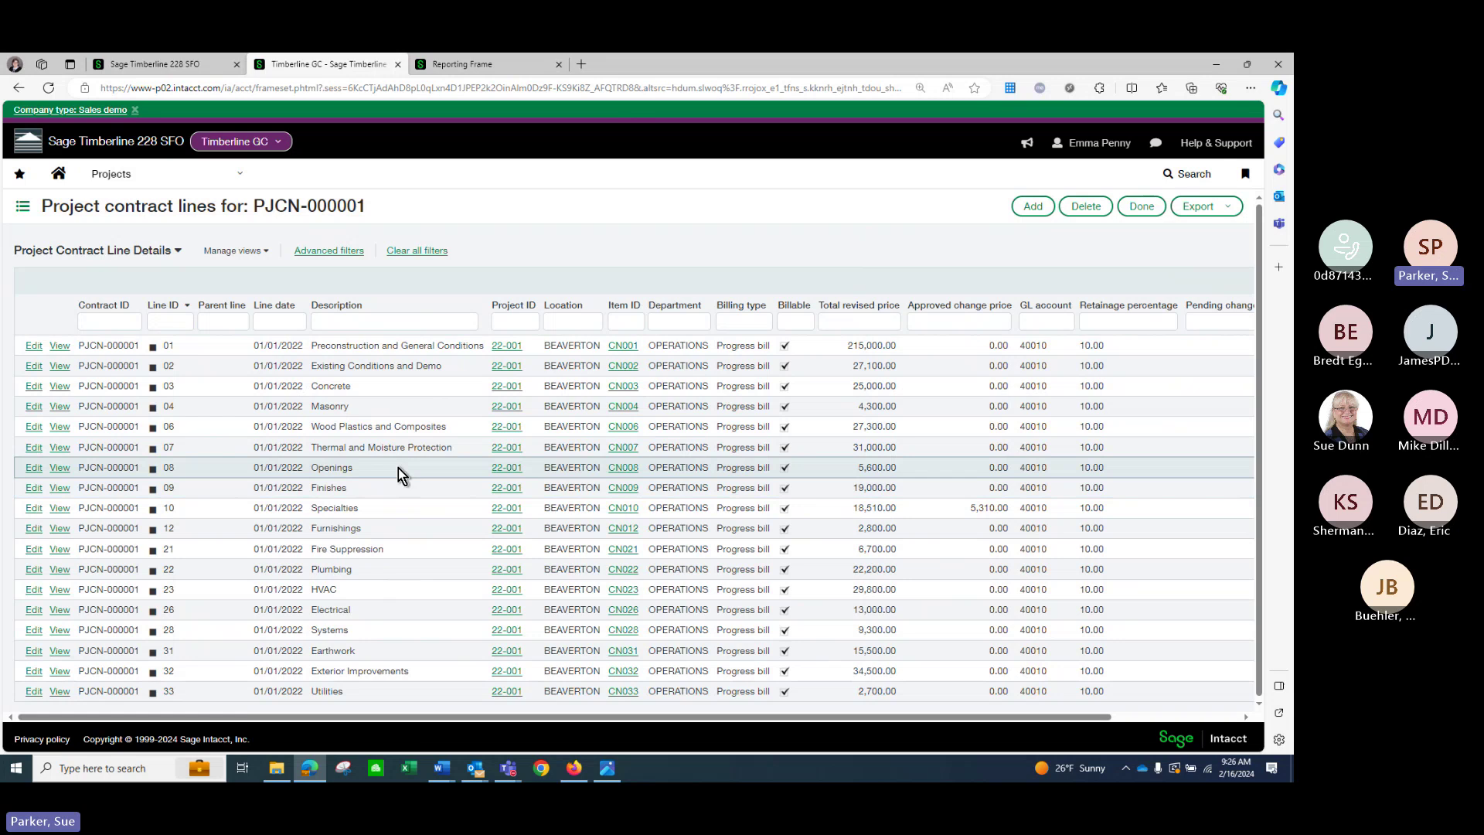
click(1142, 207)
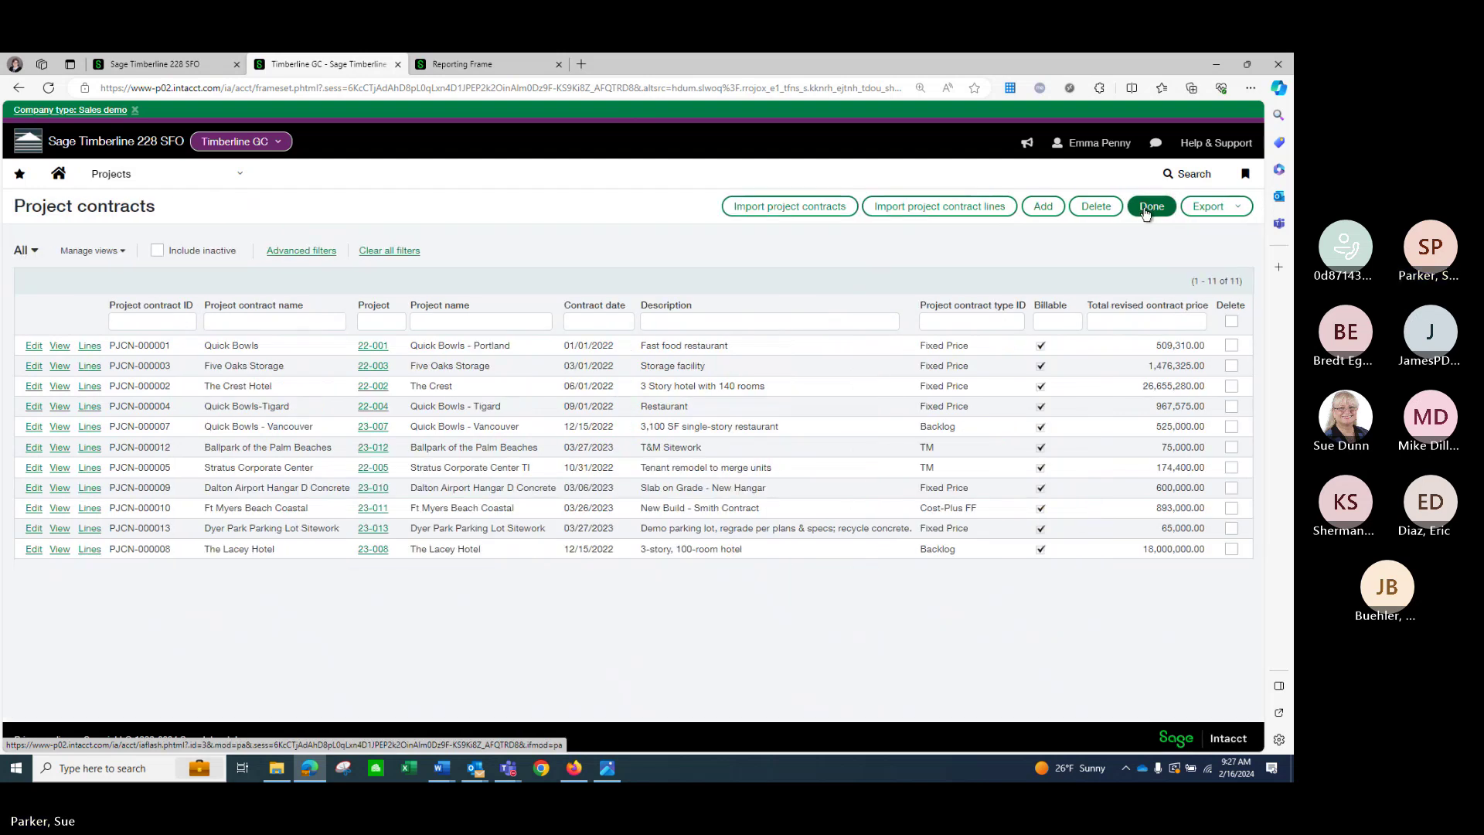
click(248, 177)
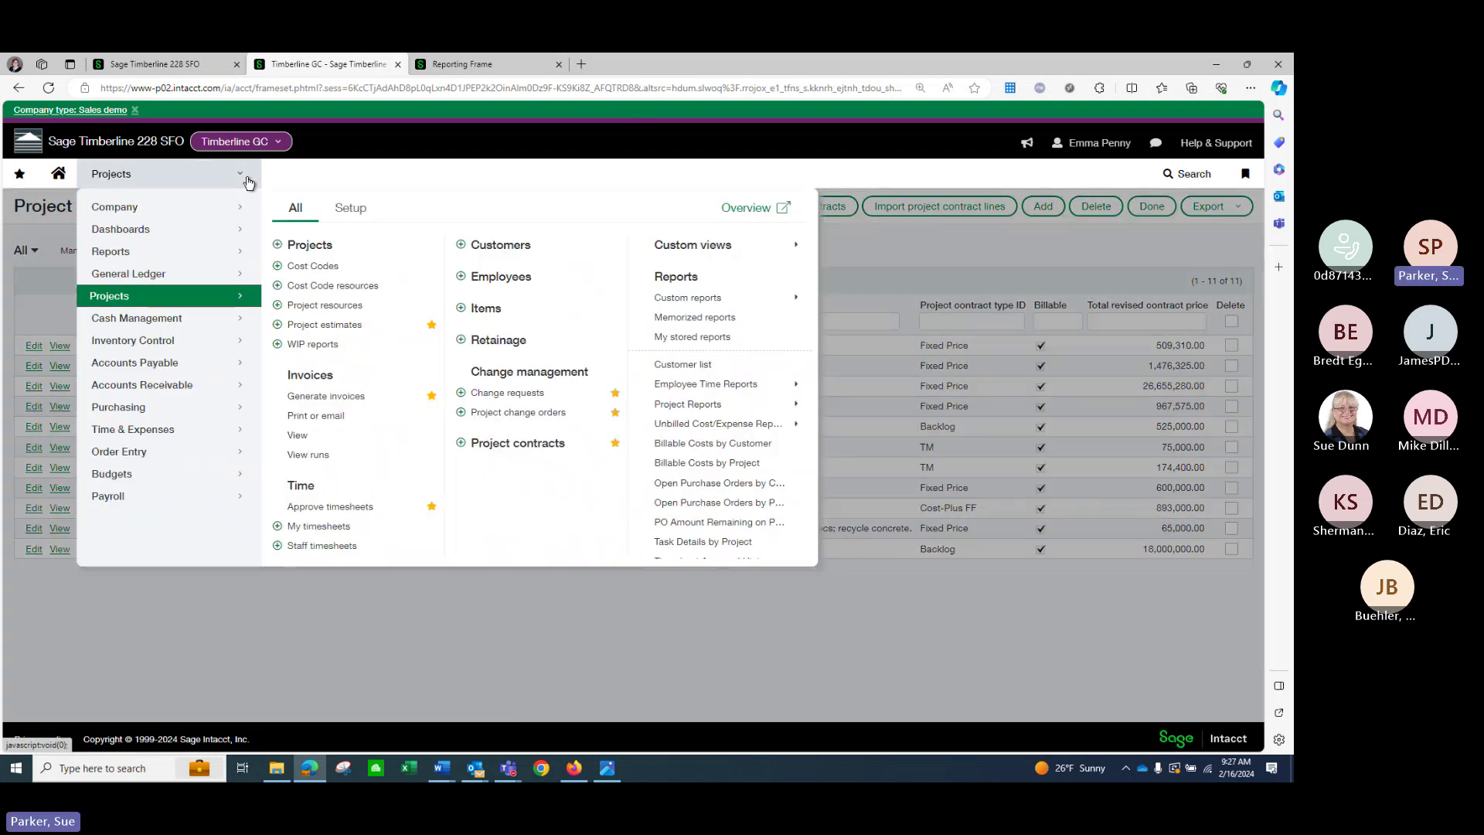
Use the Contract Invoice template for contract PJCN-000003, billing through 02/23/2024, and preview.
click(357, 397)
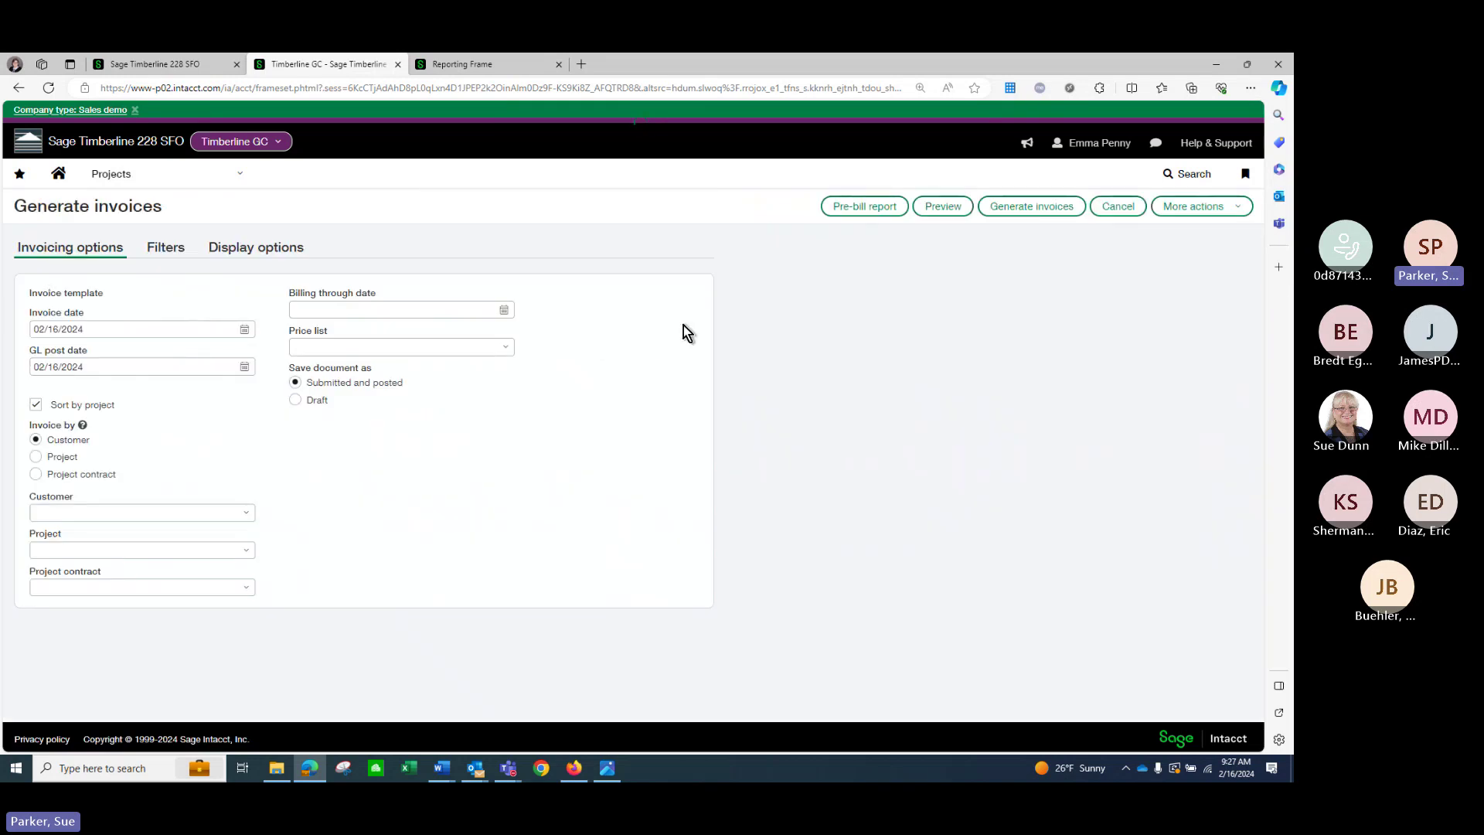
click(246, 312)
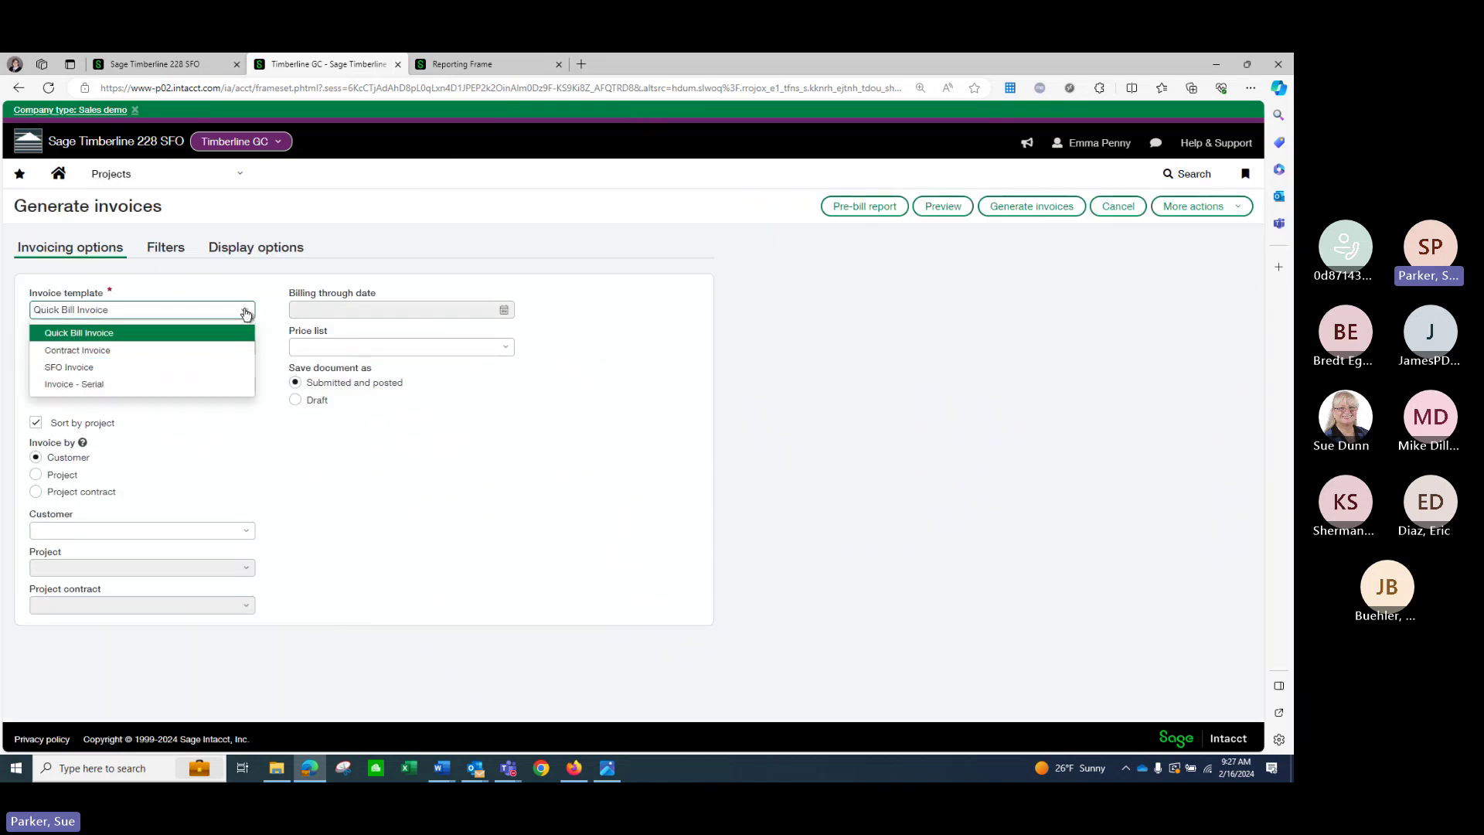
click(177, 352)
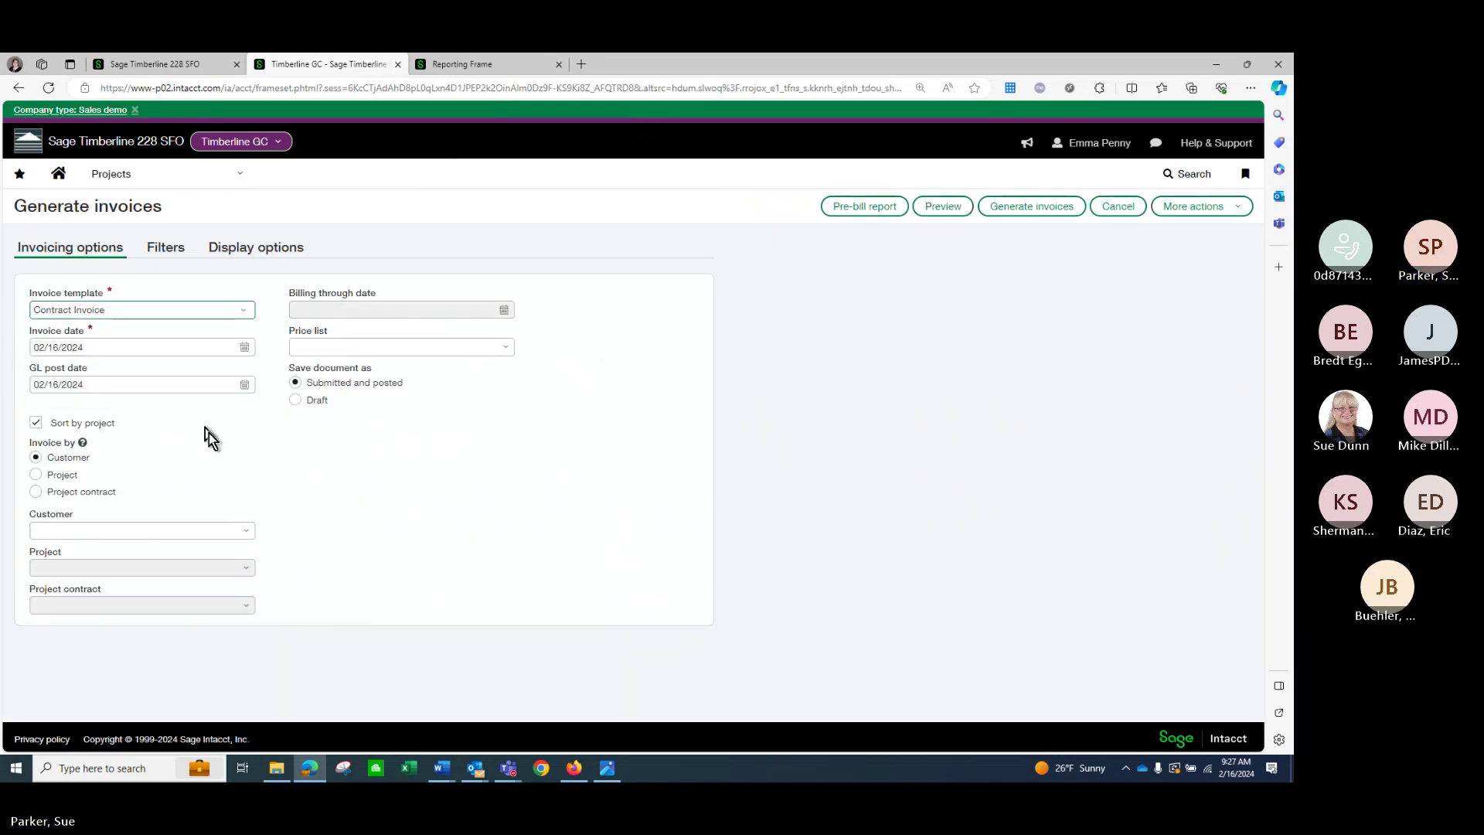
click(40, 494)
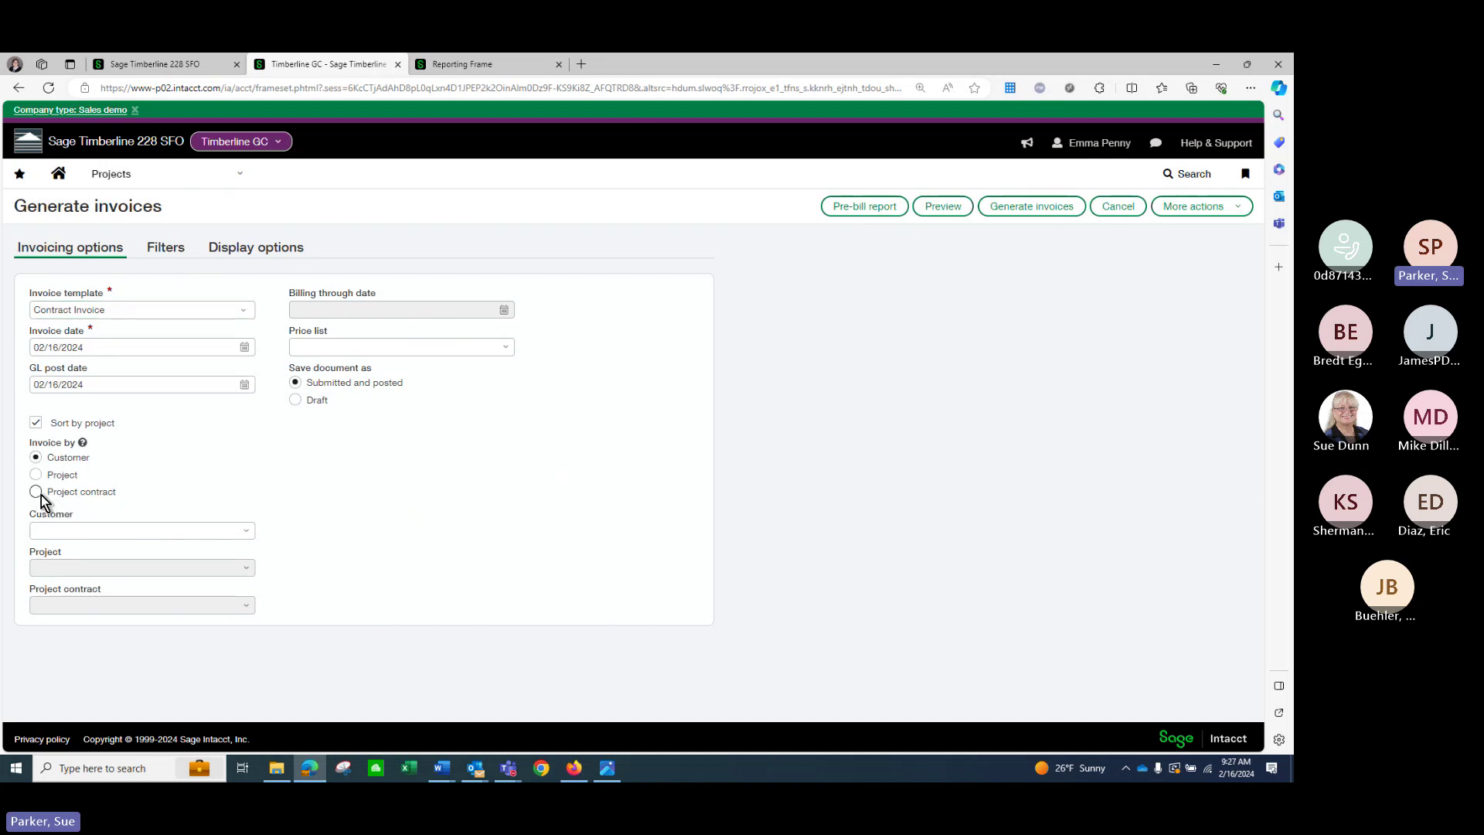
click(247, 610)
click(187, 459)
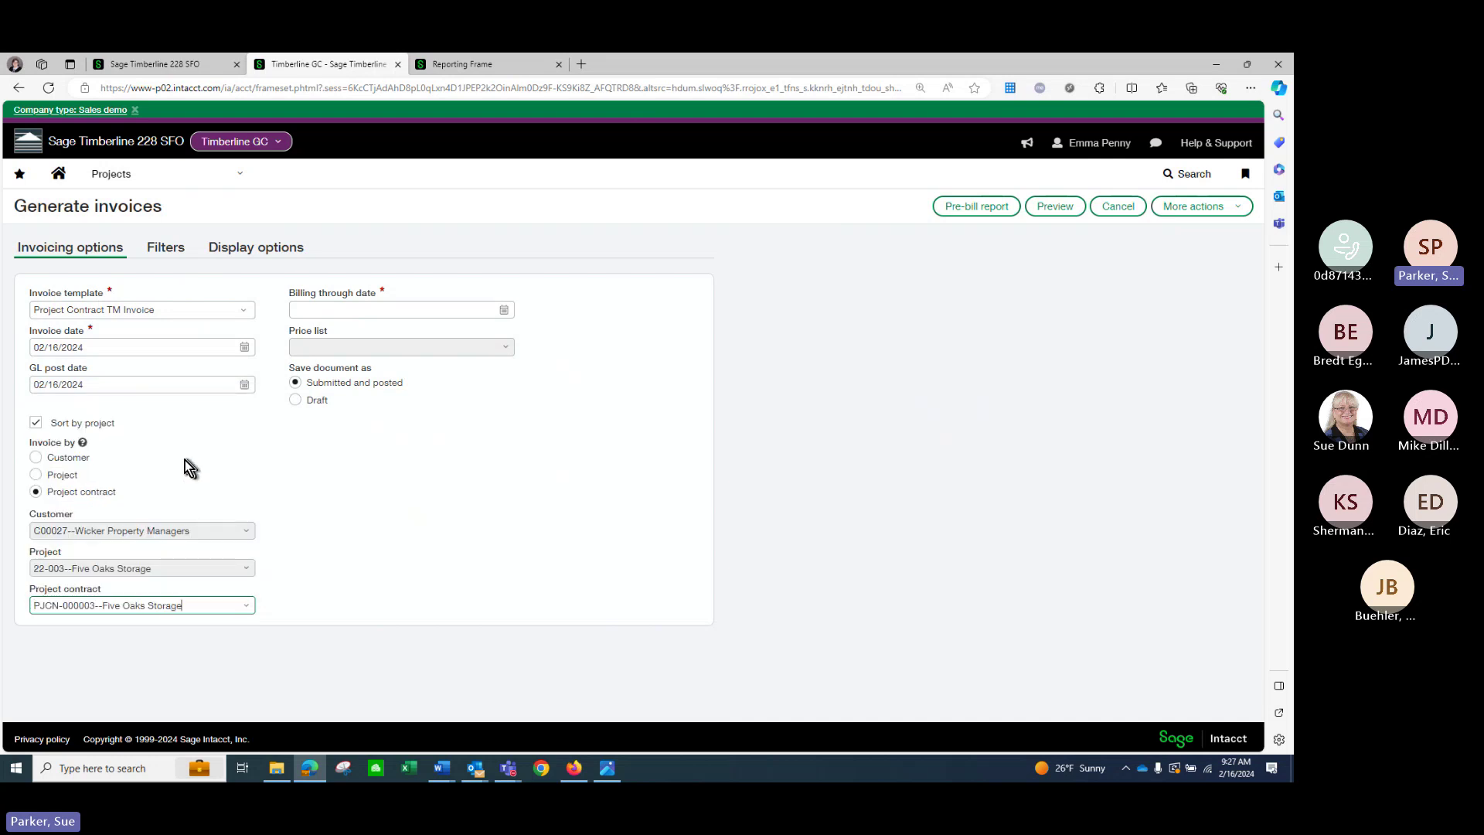
click(491, 309)
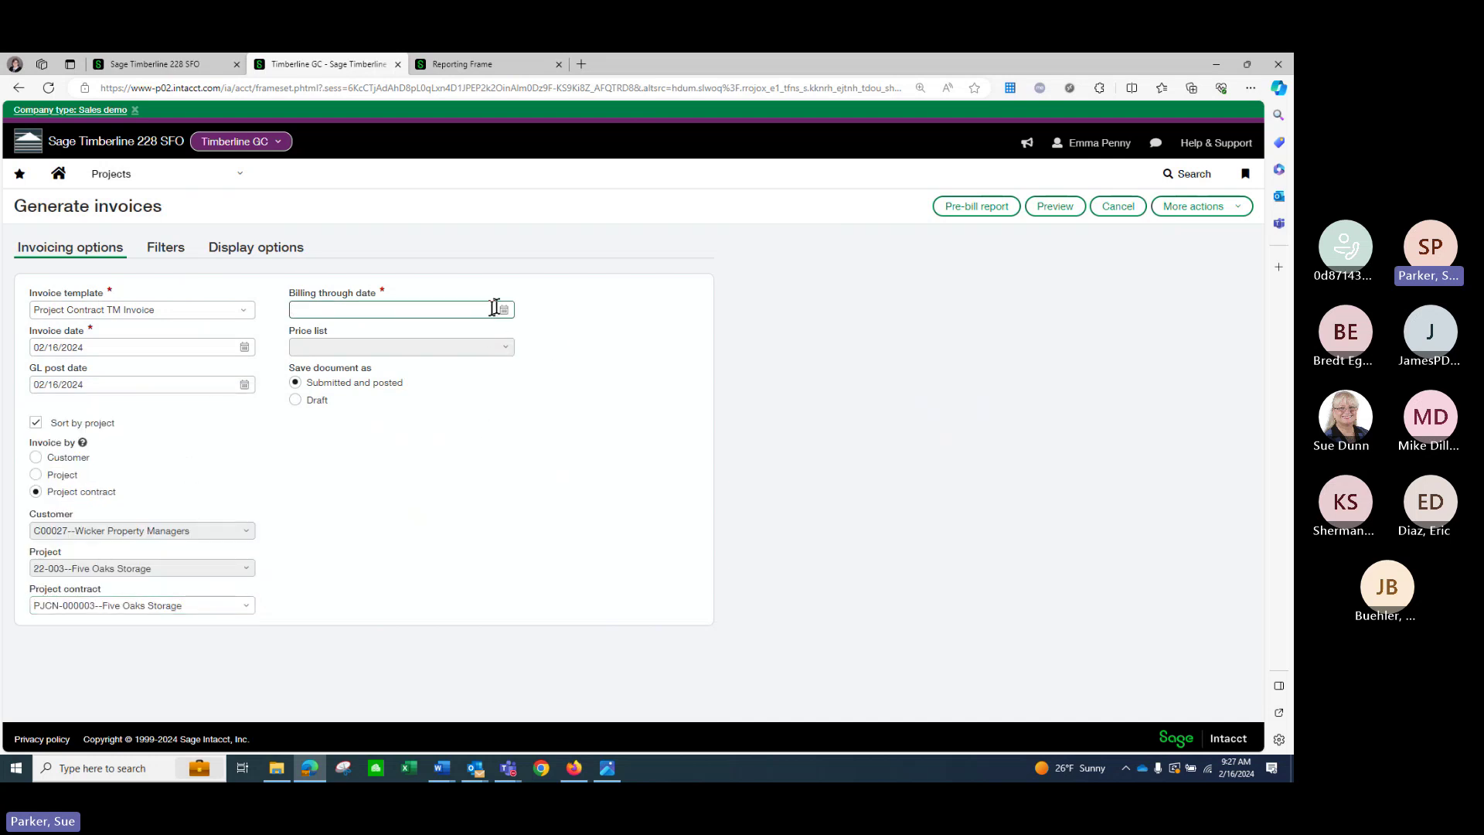
click(503, 309)
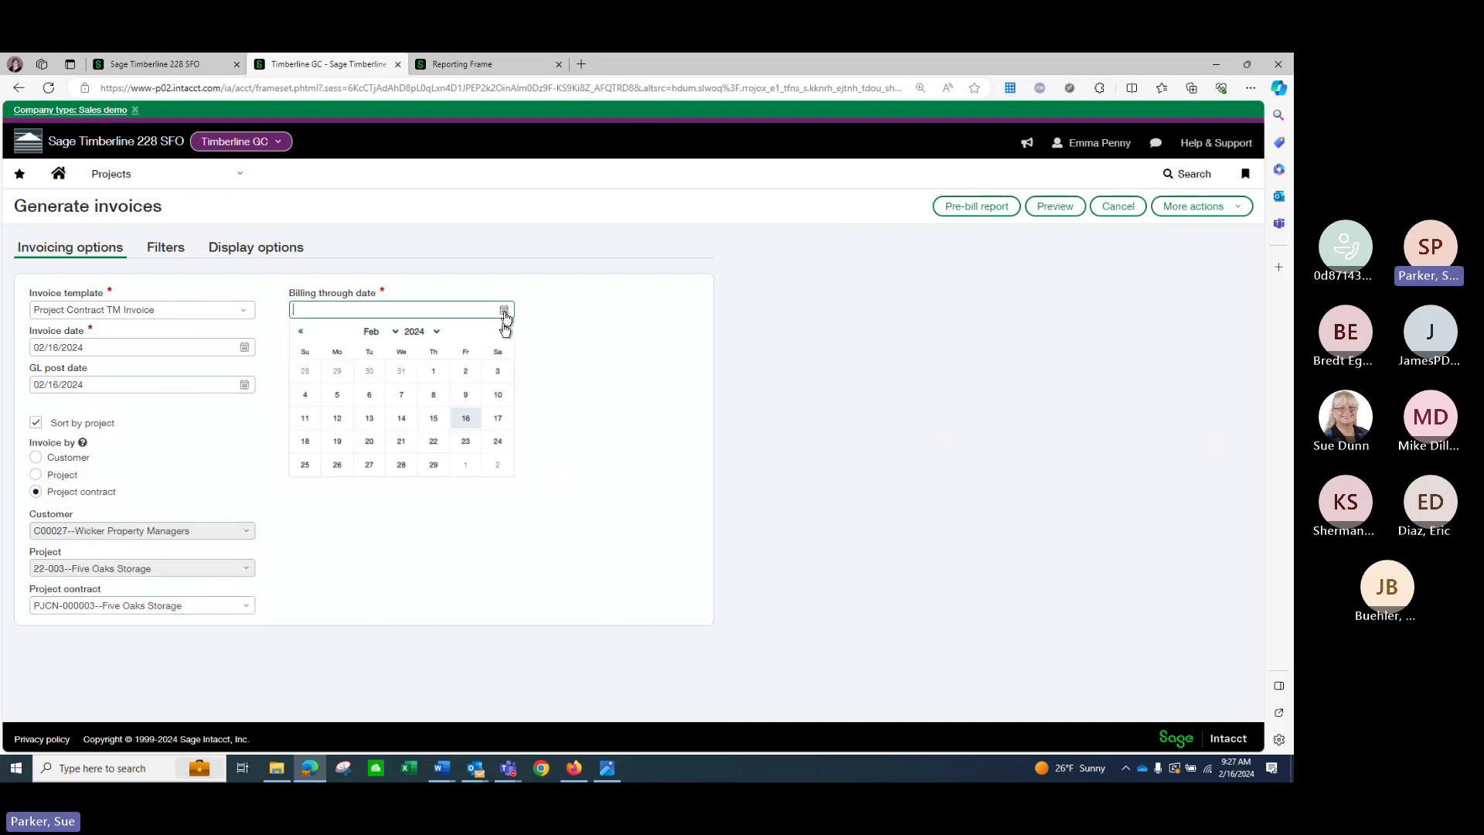
click(468, 445)
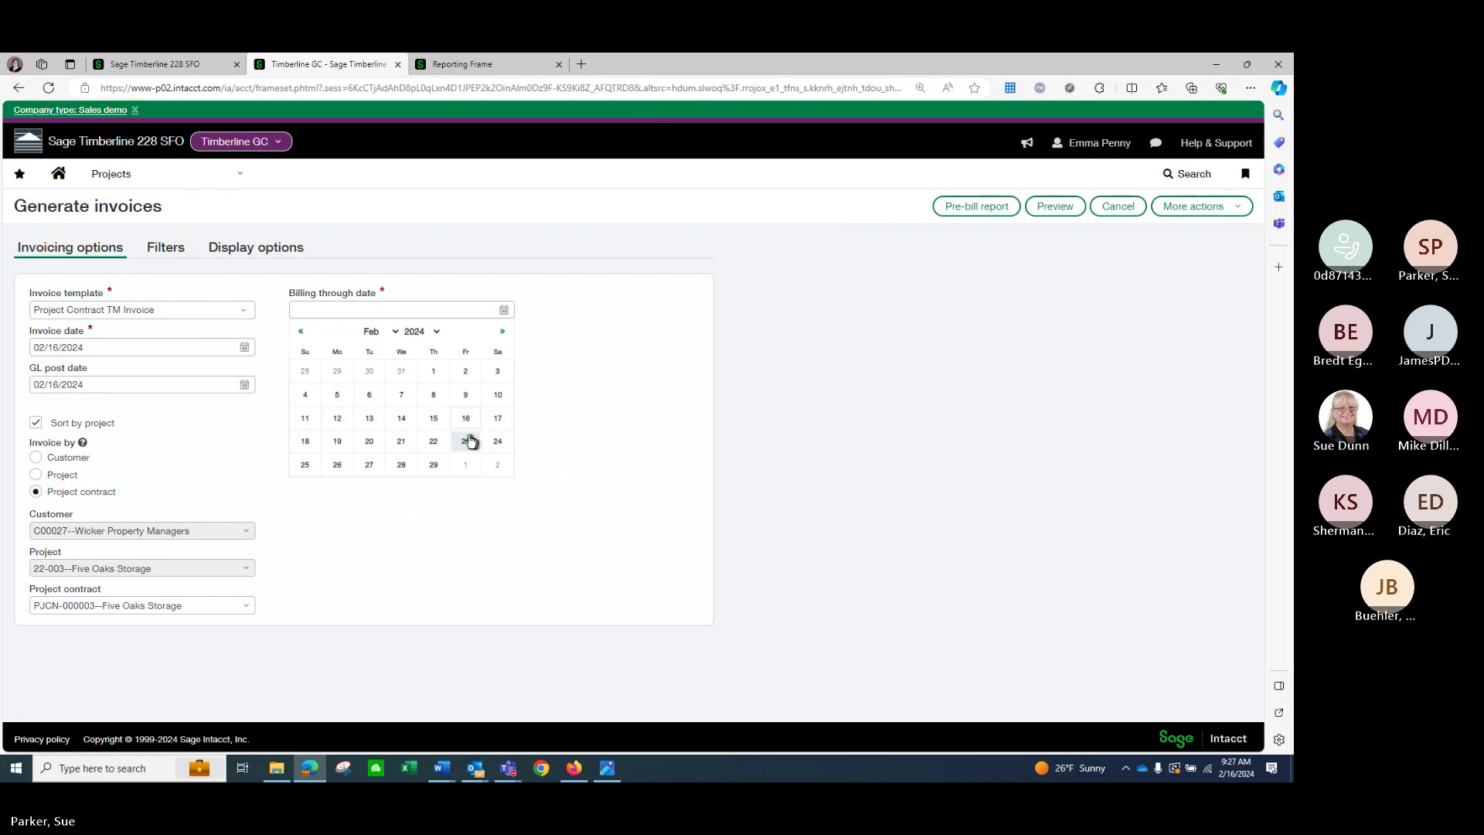
click(470, 440)
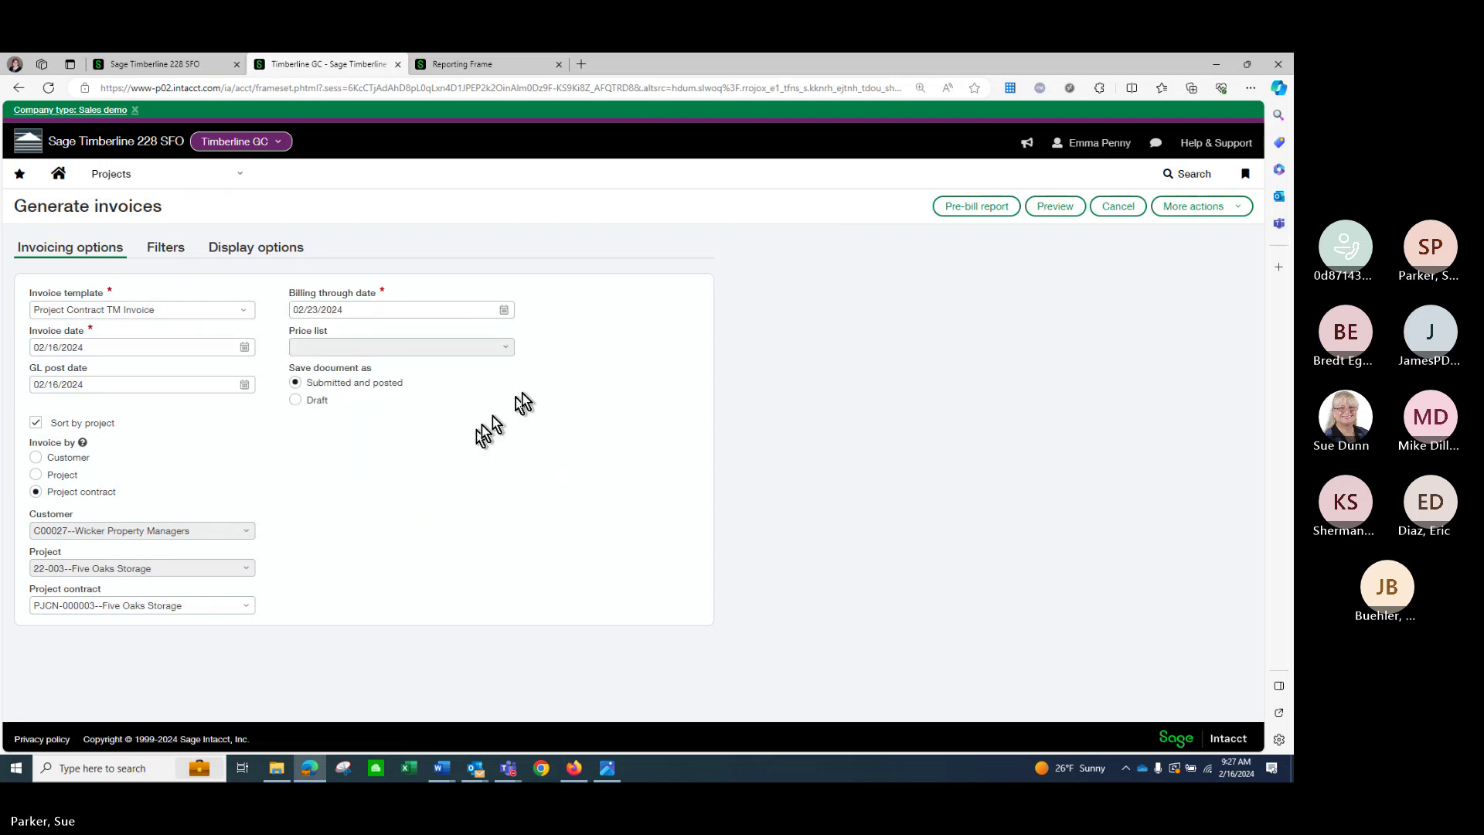
click(1069, 209)
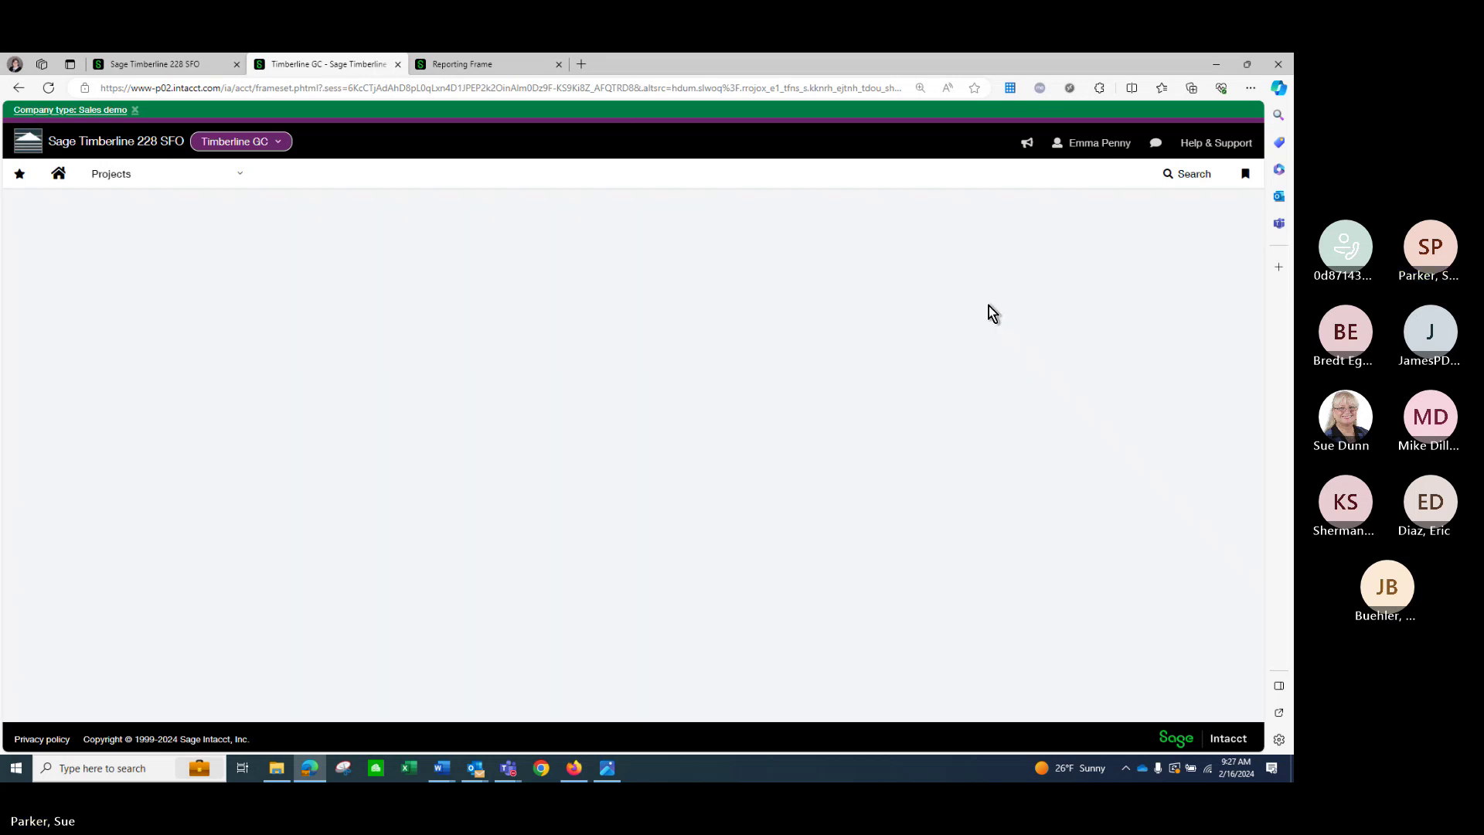
Scroll across the PJCN-000003 billing grid, starting at the current billing application number field.
scroll(869, 340, down, 4)
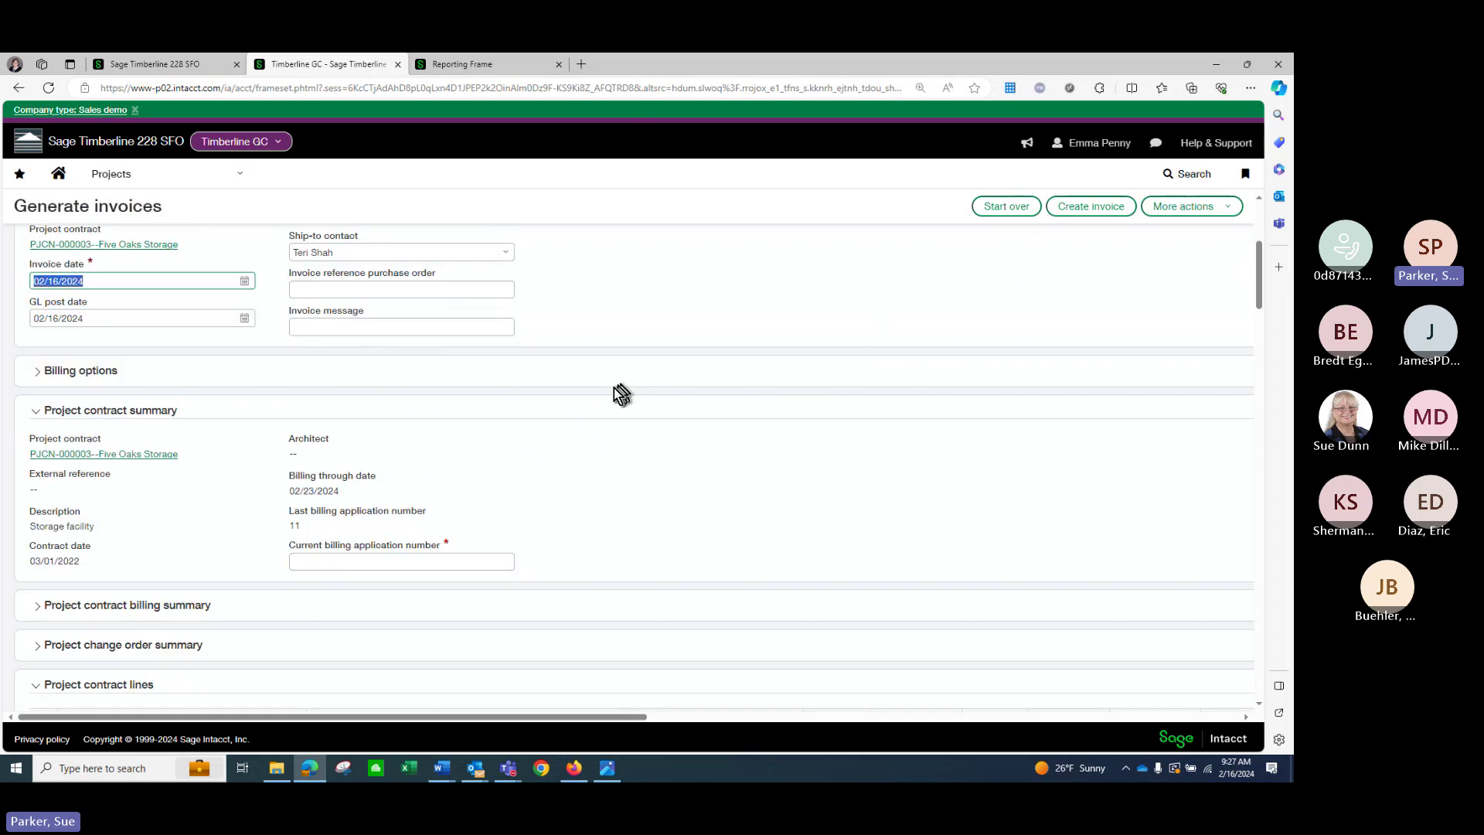
scroll(622, 394, down, 2)
click(437, 447)
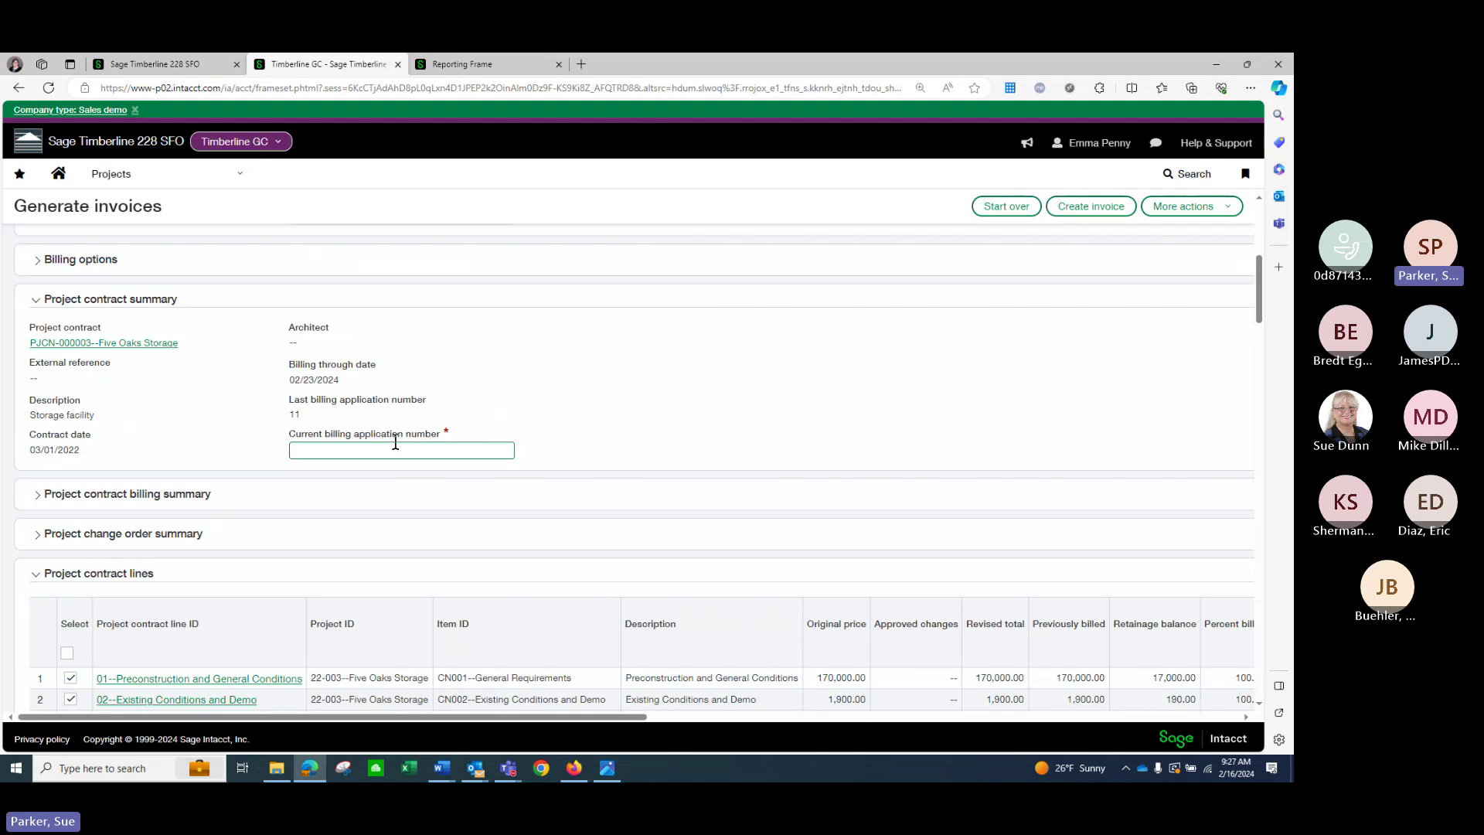
scroll(547, 430, down, 5)
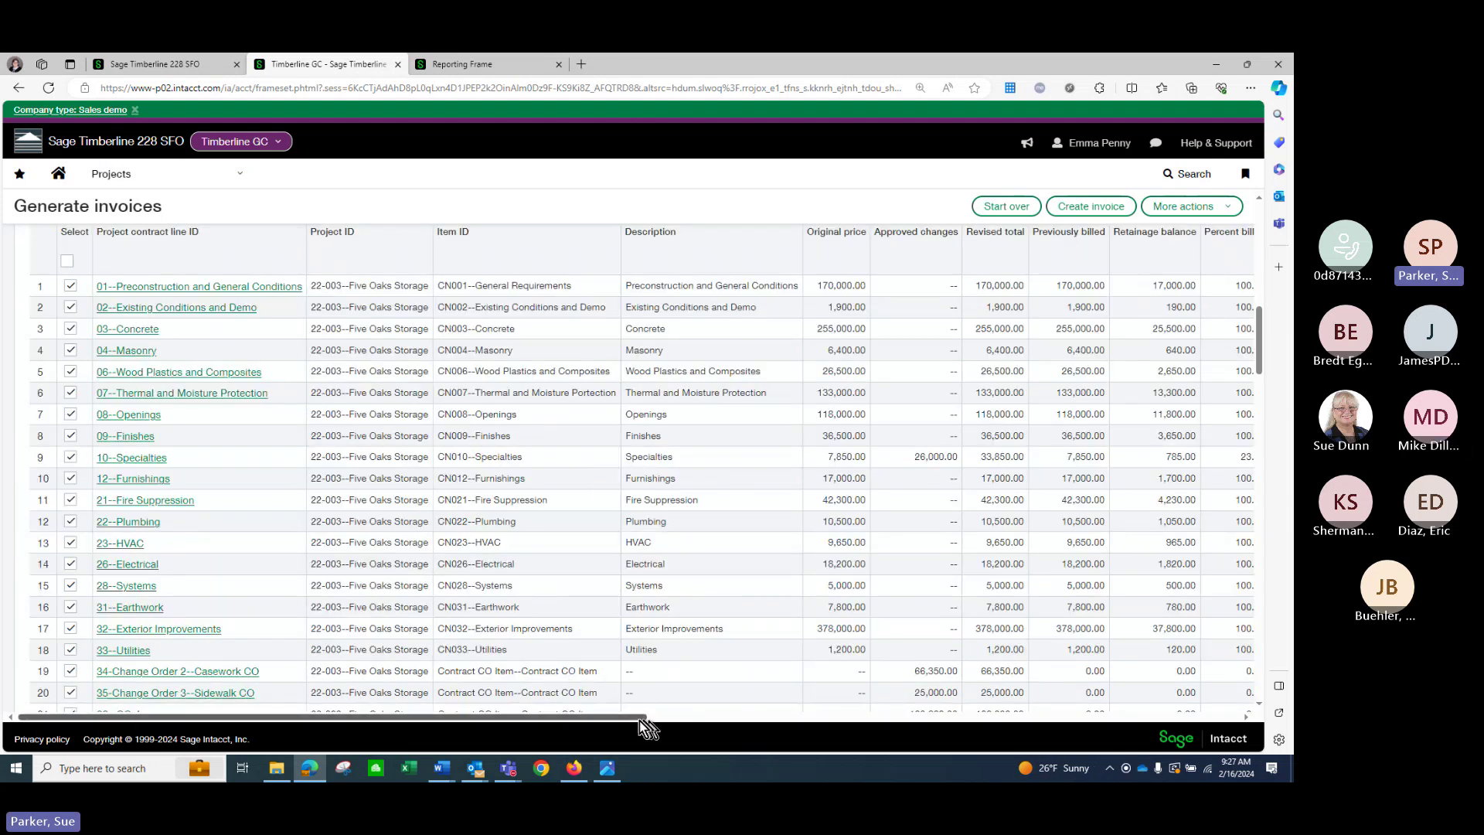
drag(640, 719, 723, 719)
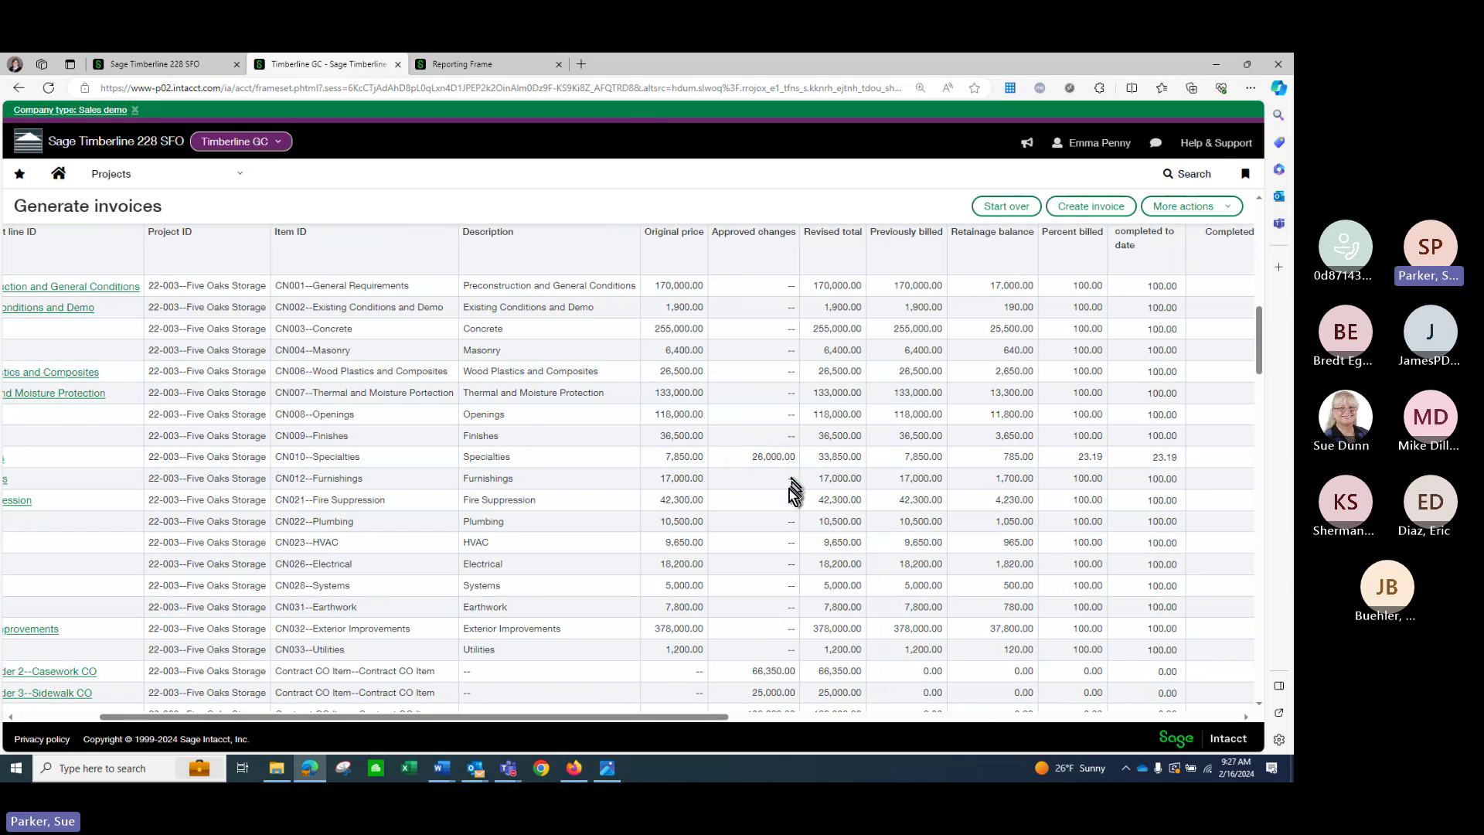
scroll(794, 491, down, 4)
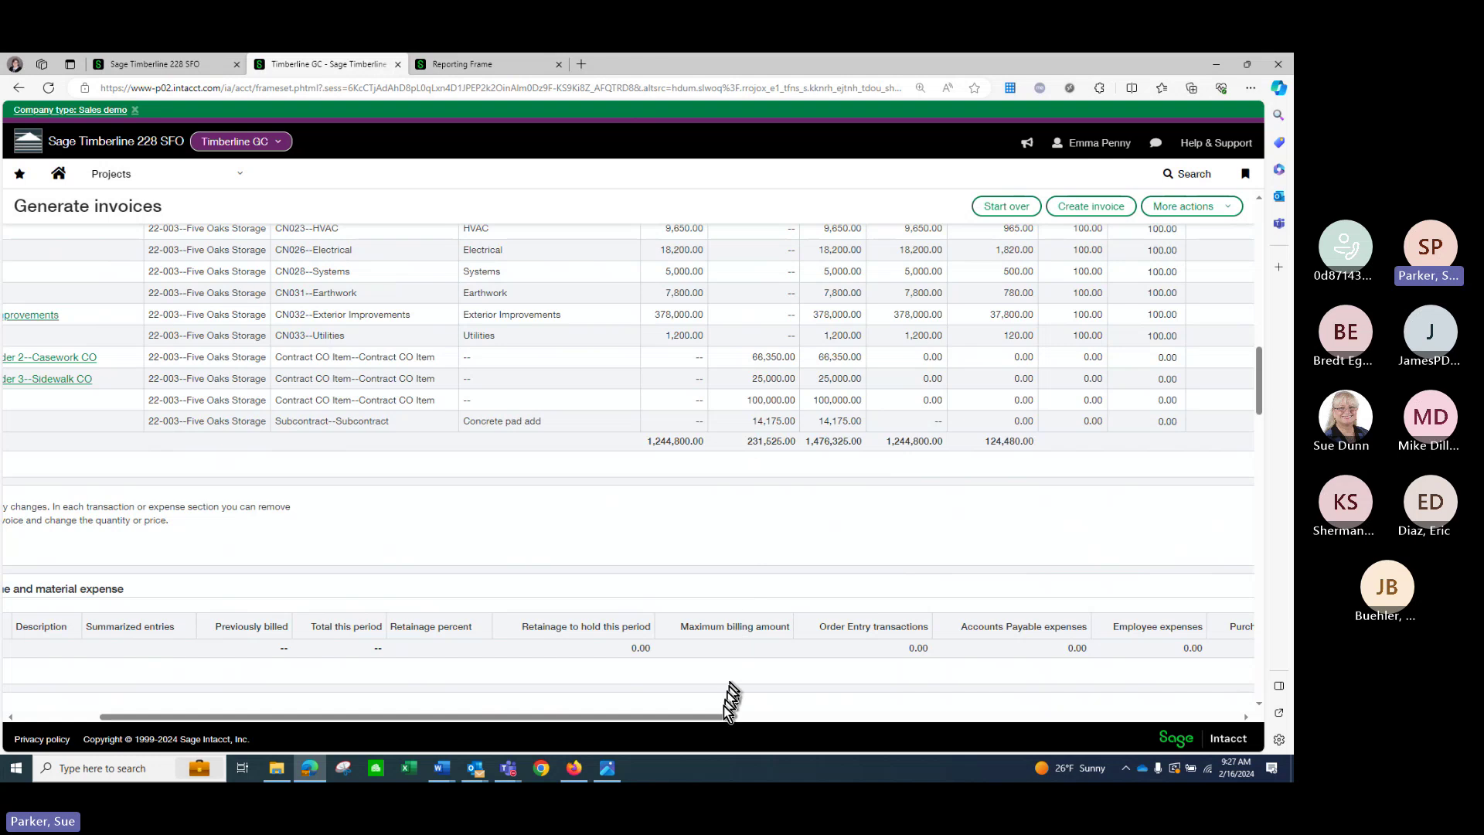
drag(719, 717, 977, 718)
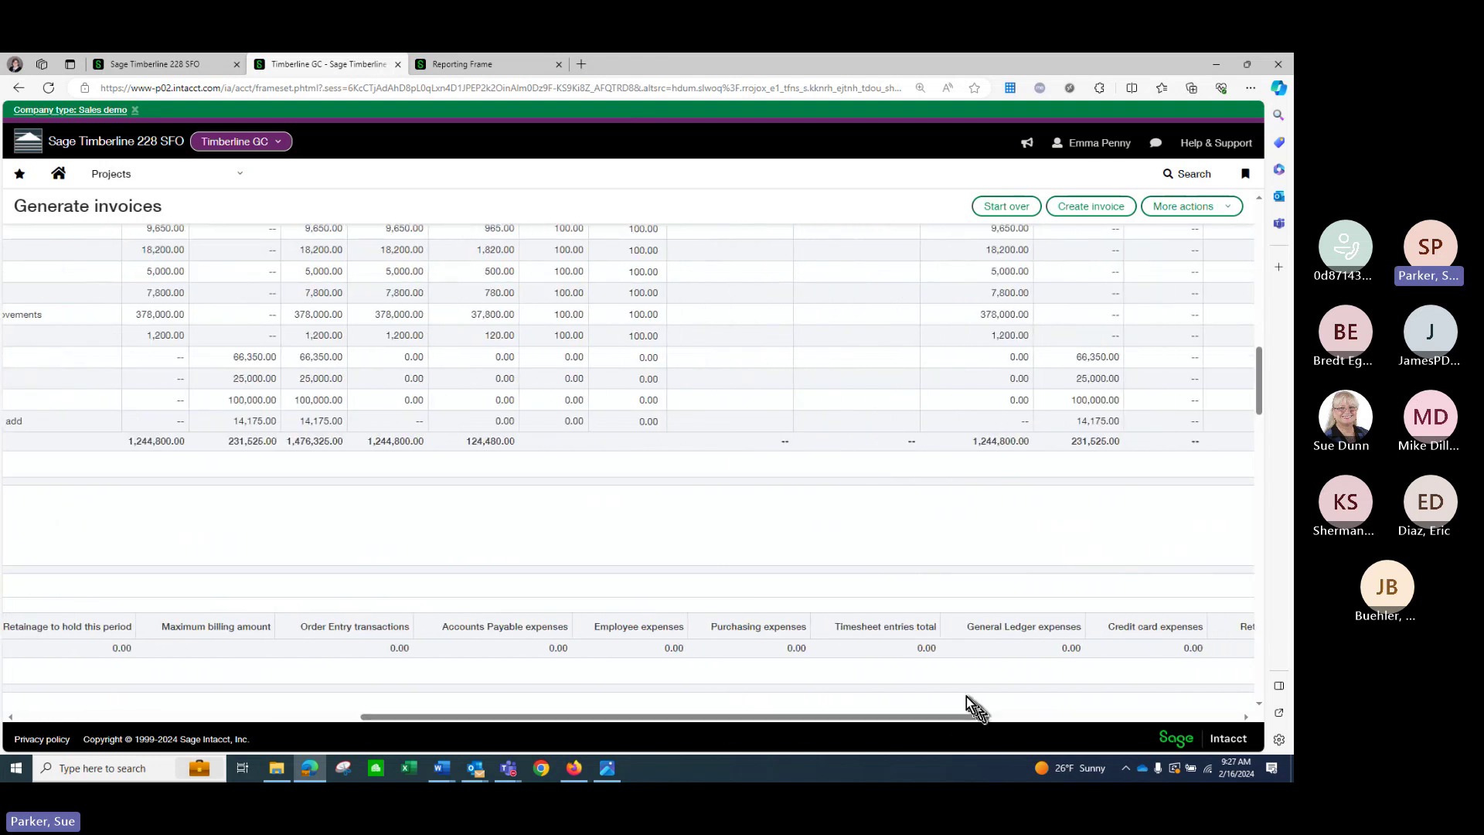
scroll(827, 456, up, 5)
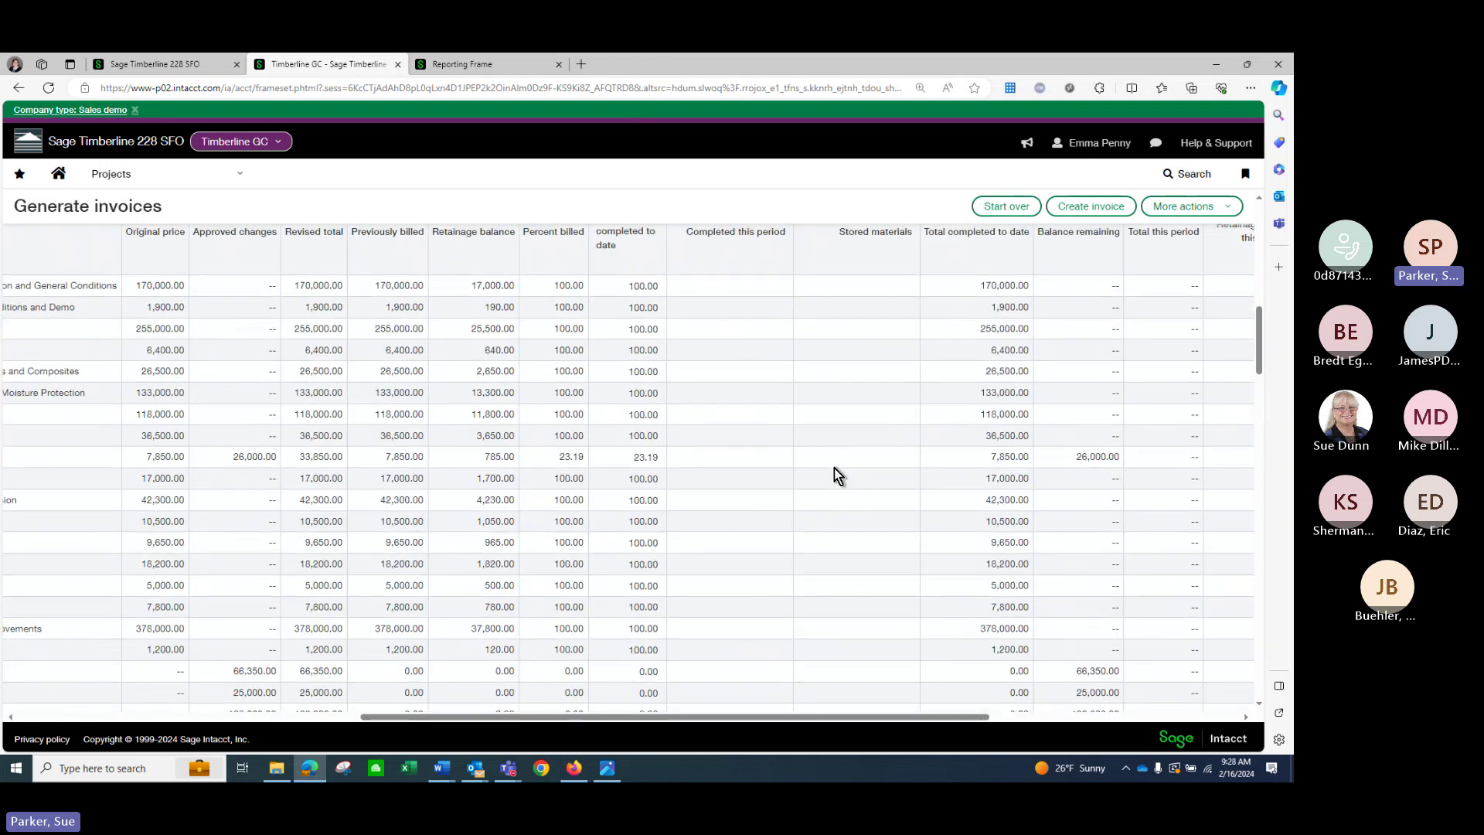
Work through the Specialties line's completed this period, stored materials and 23.19 completed-to-date fields.
click(750, 460)
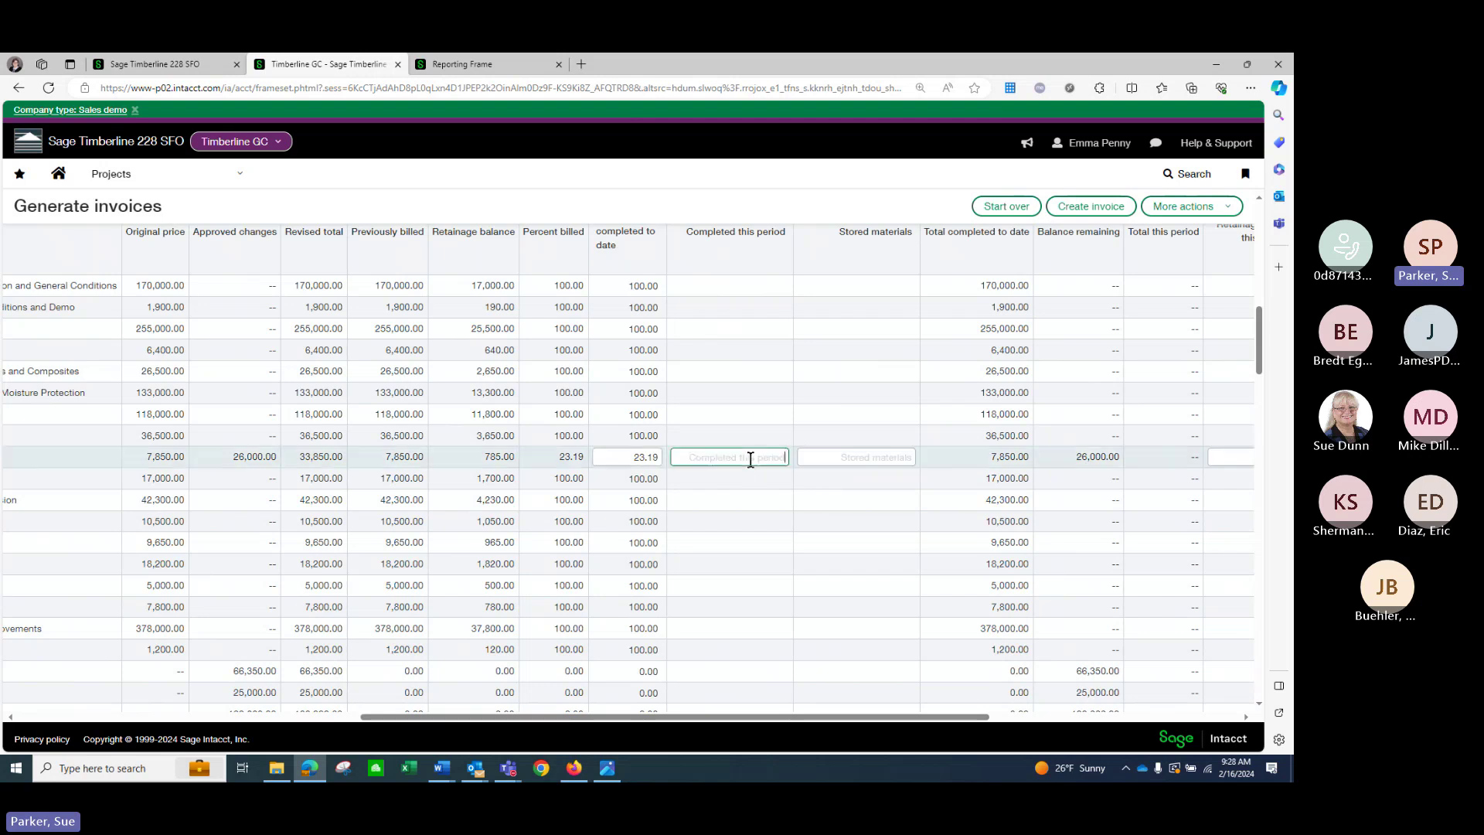
click(855, 458)
click(632, 460)
double_click(632, 460)
key(End)
scroll(721, 466, down, 6)
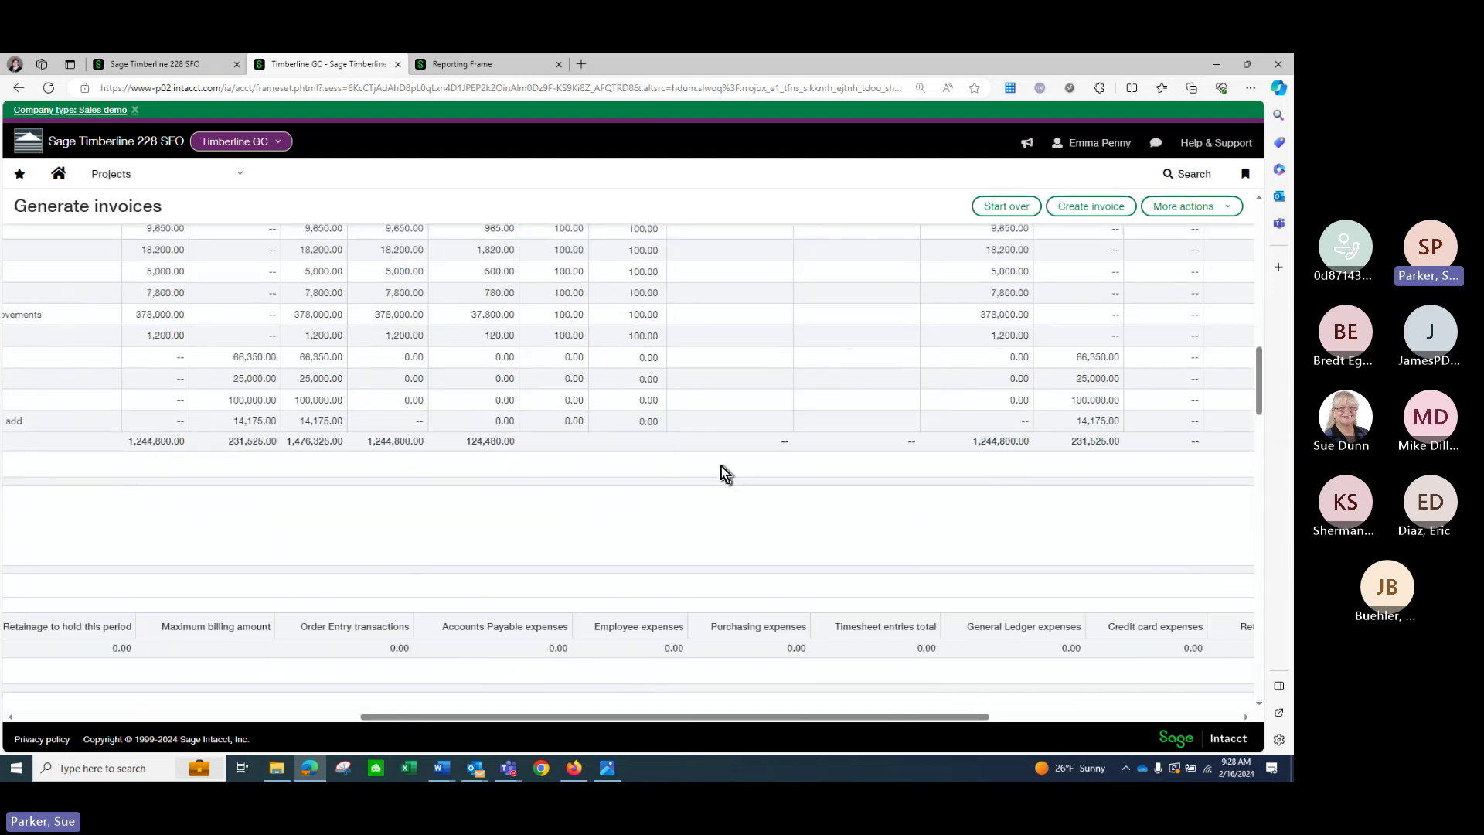
scroll(725, 461, up, 4)
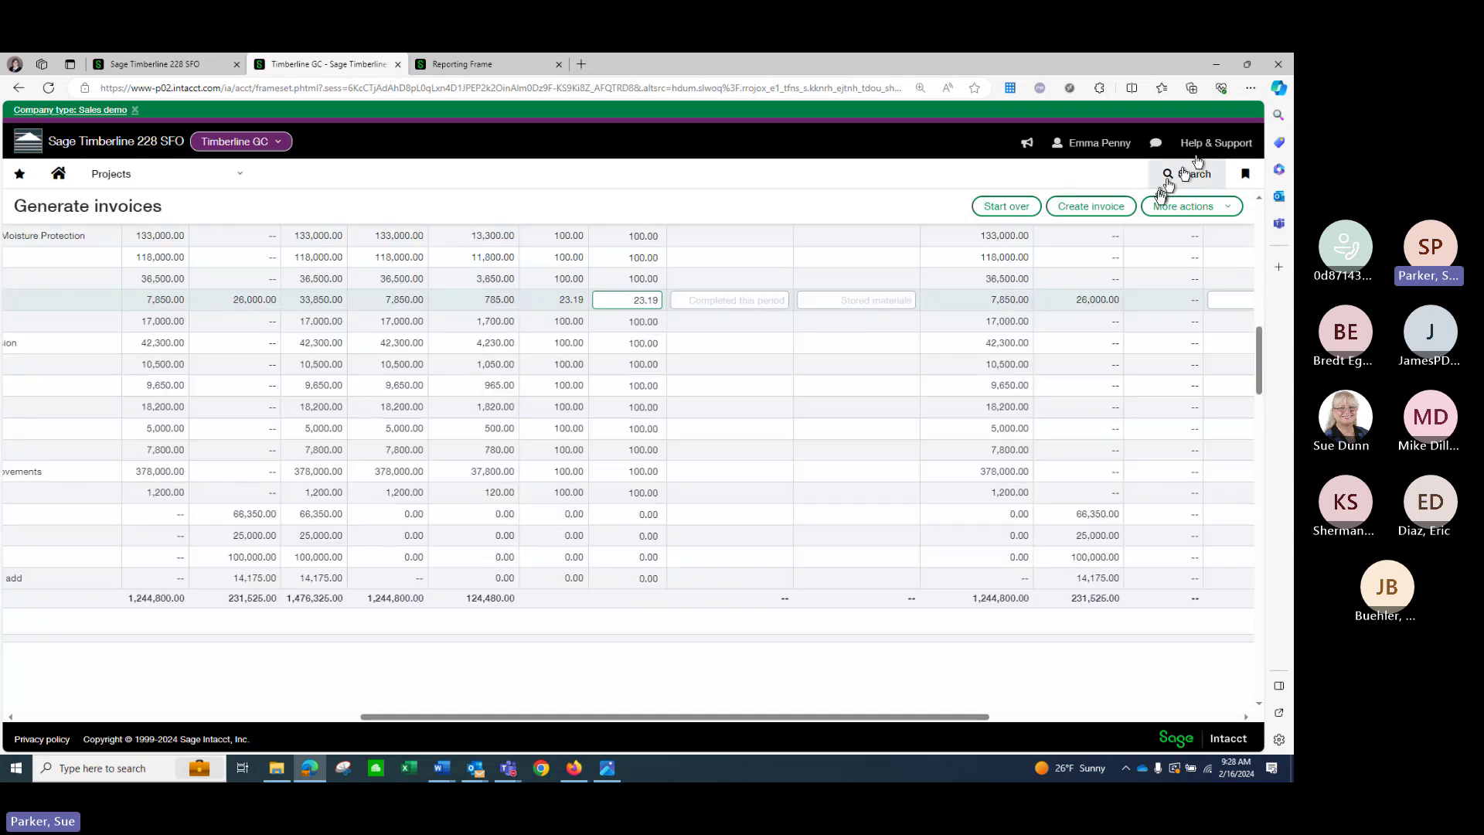
click(1081, 207)
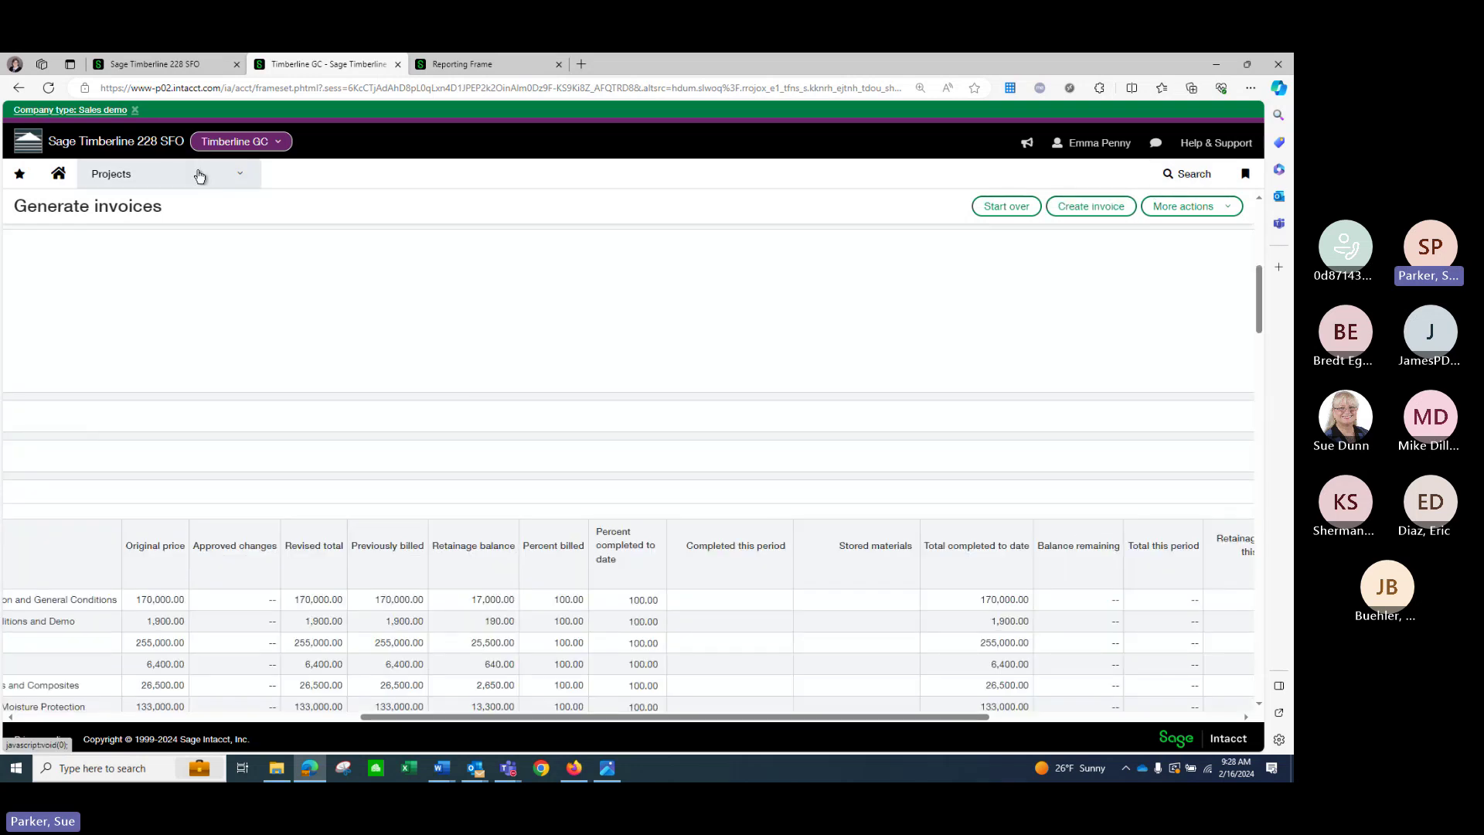
click(201, 174)
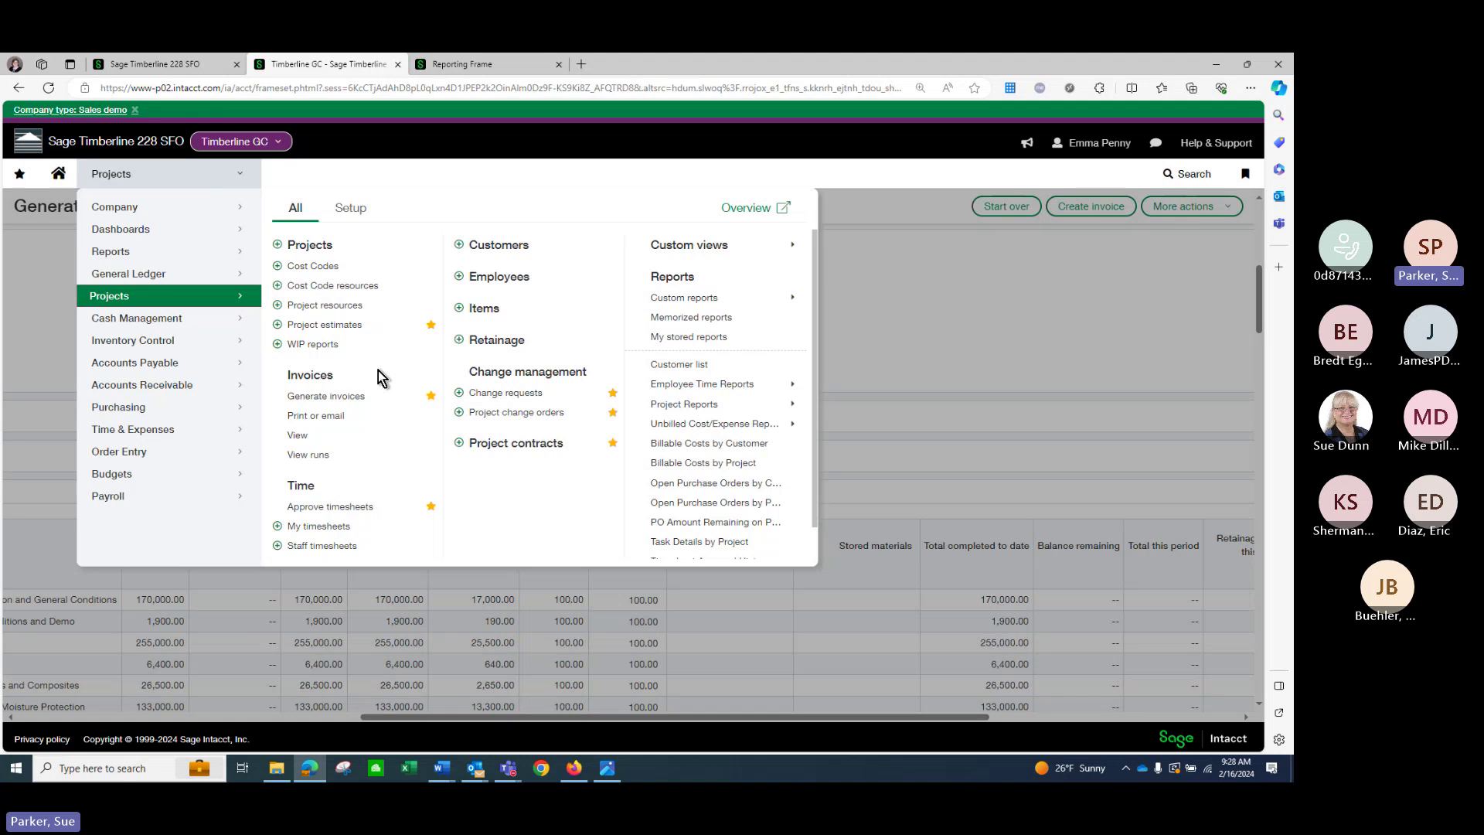
Leave the invoice page for Change requests and review COR-000006's entry lines.
click(498, 394)
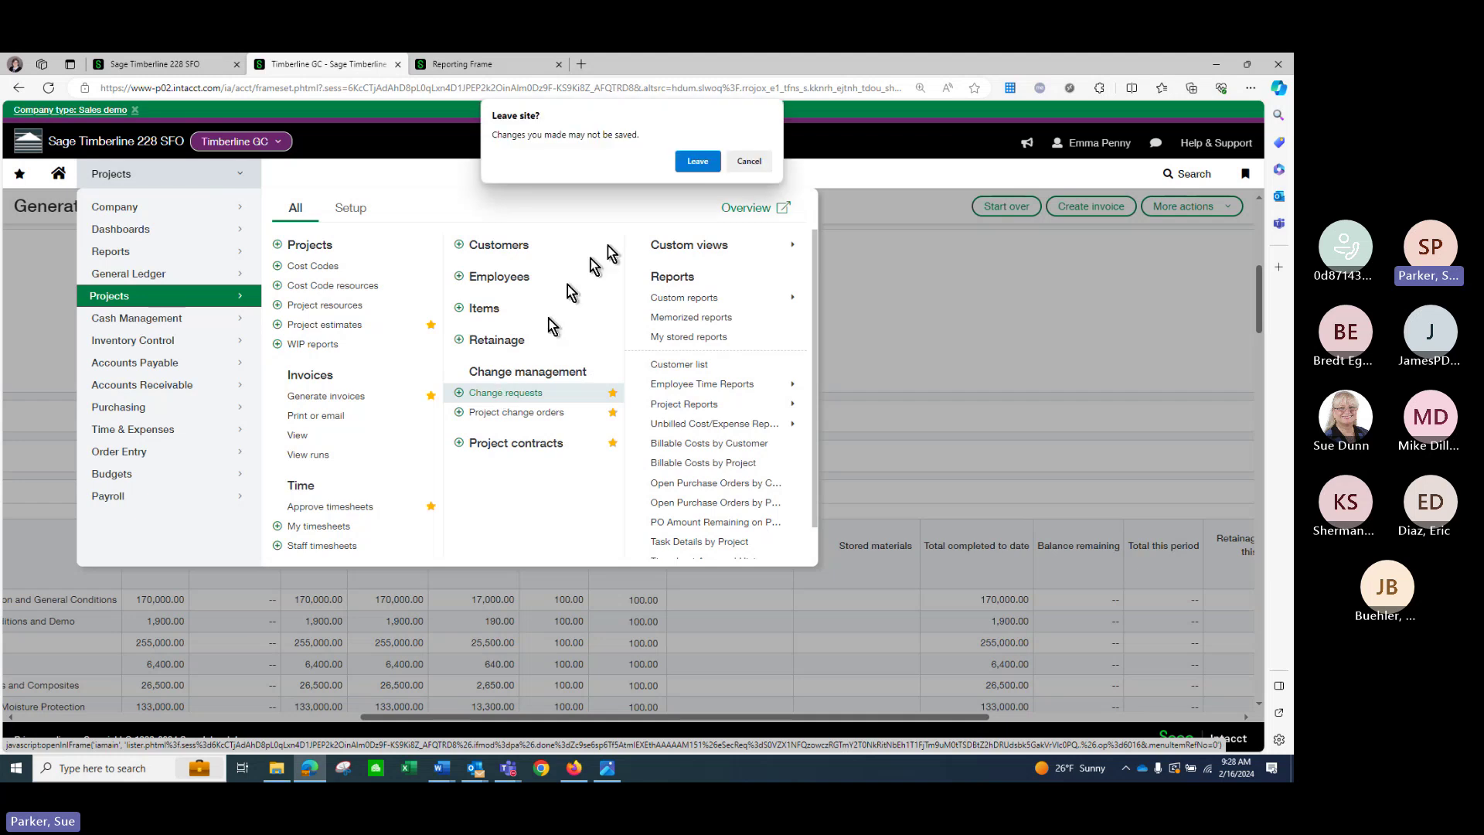
click(690, 163)
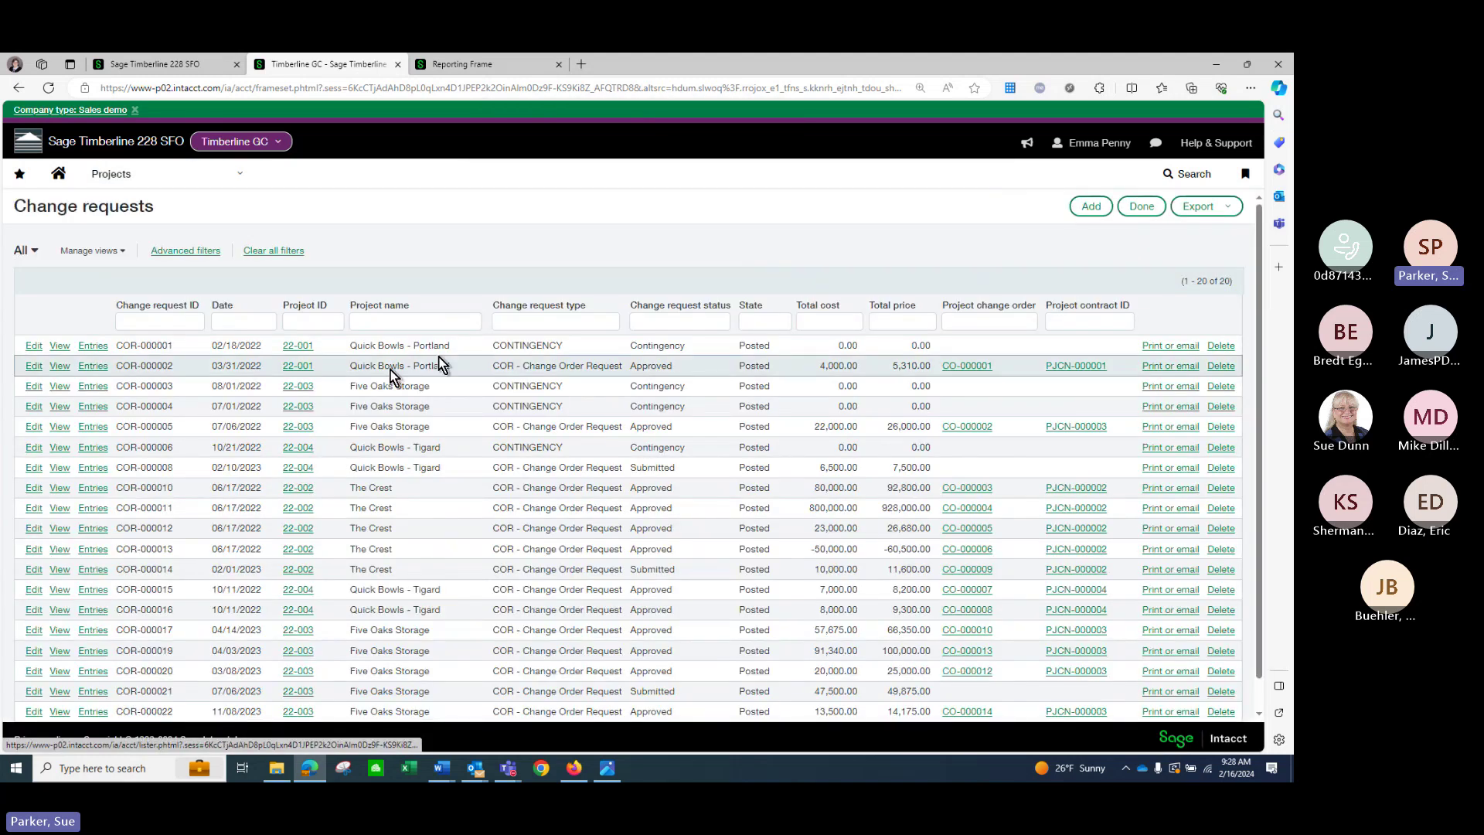
click(91, 453)
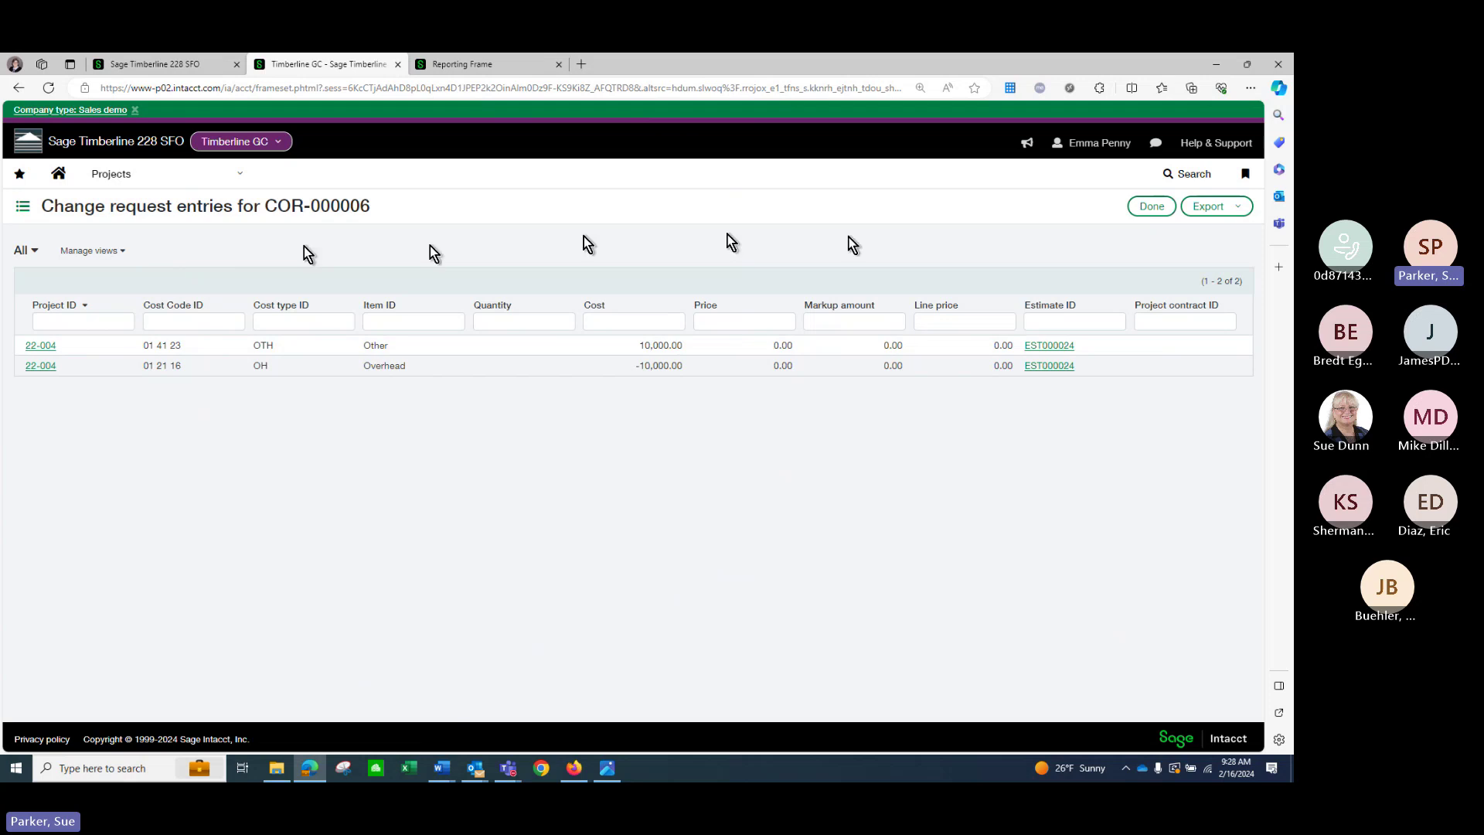
click(1151, 207)
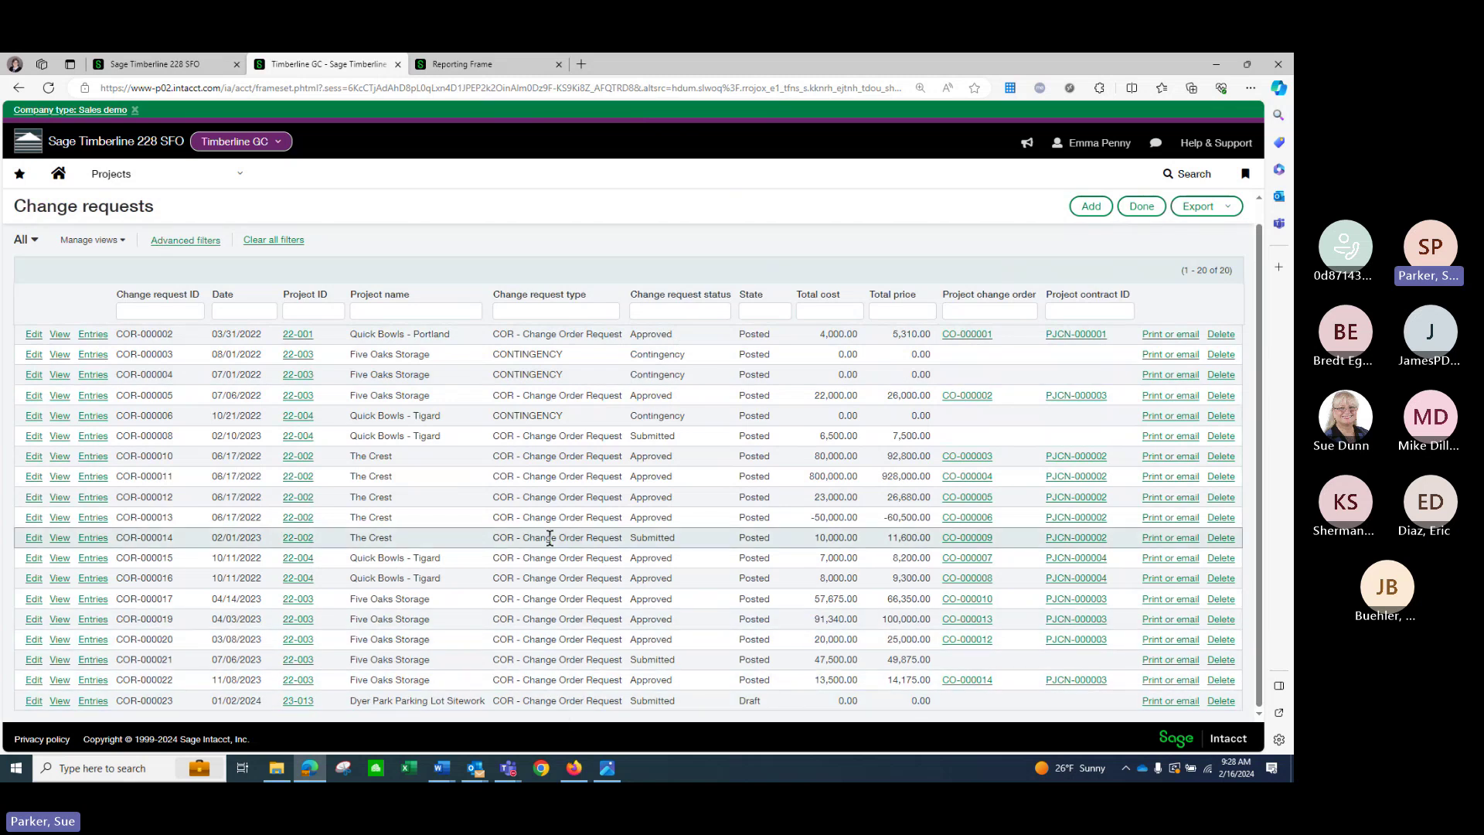
Filter change requests to project 22-002 and review COR-000012's 26,680.00 subcontract entry.
click(556, 310)
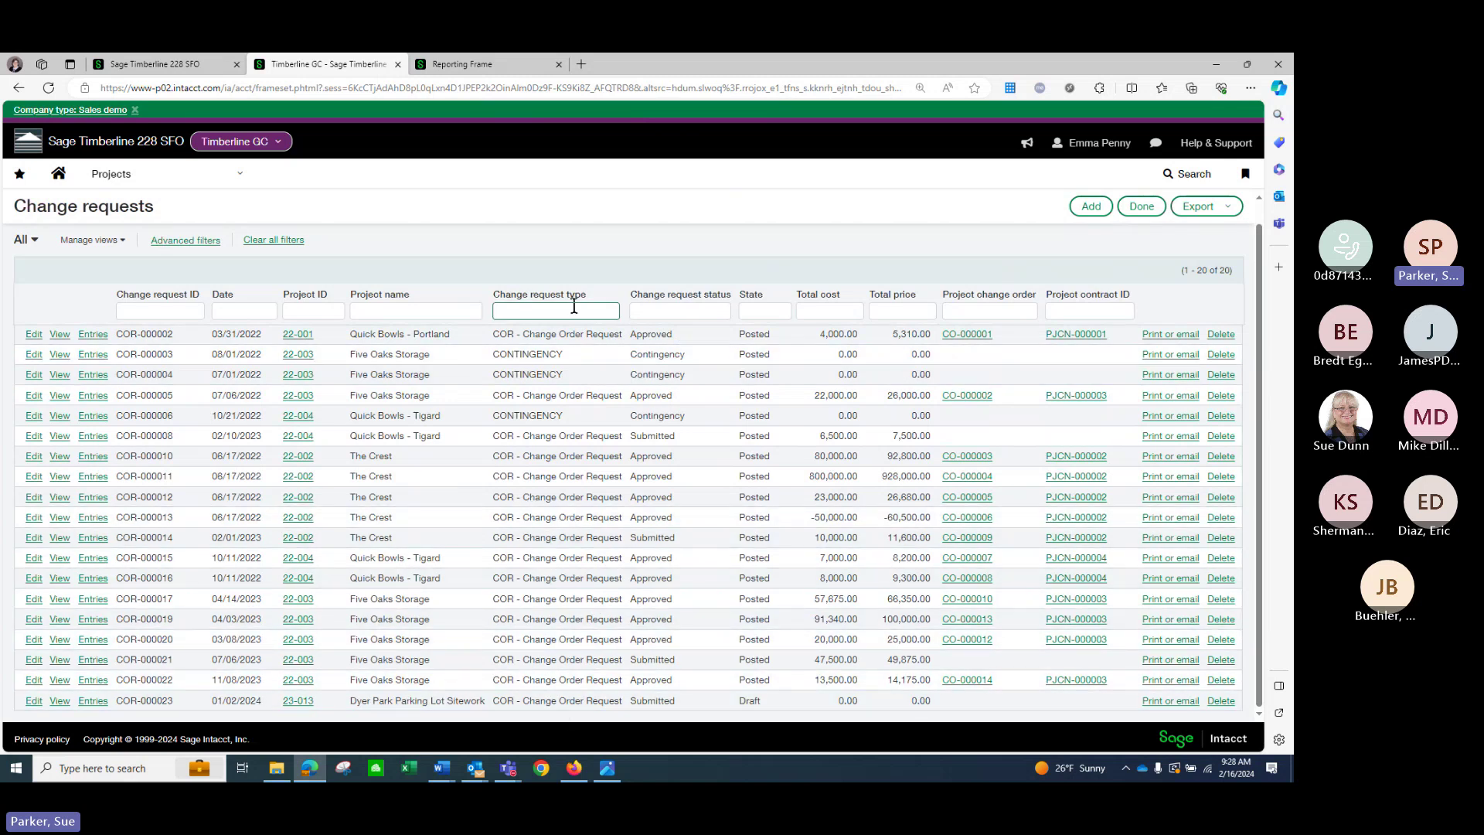
click(657, 311)
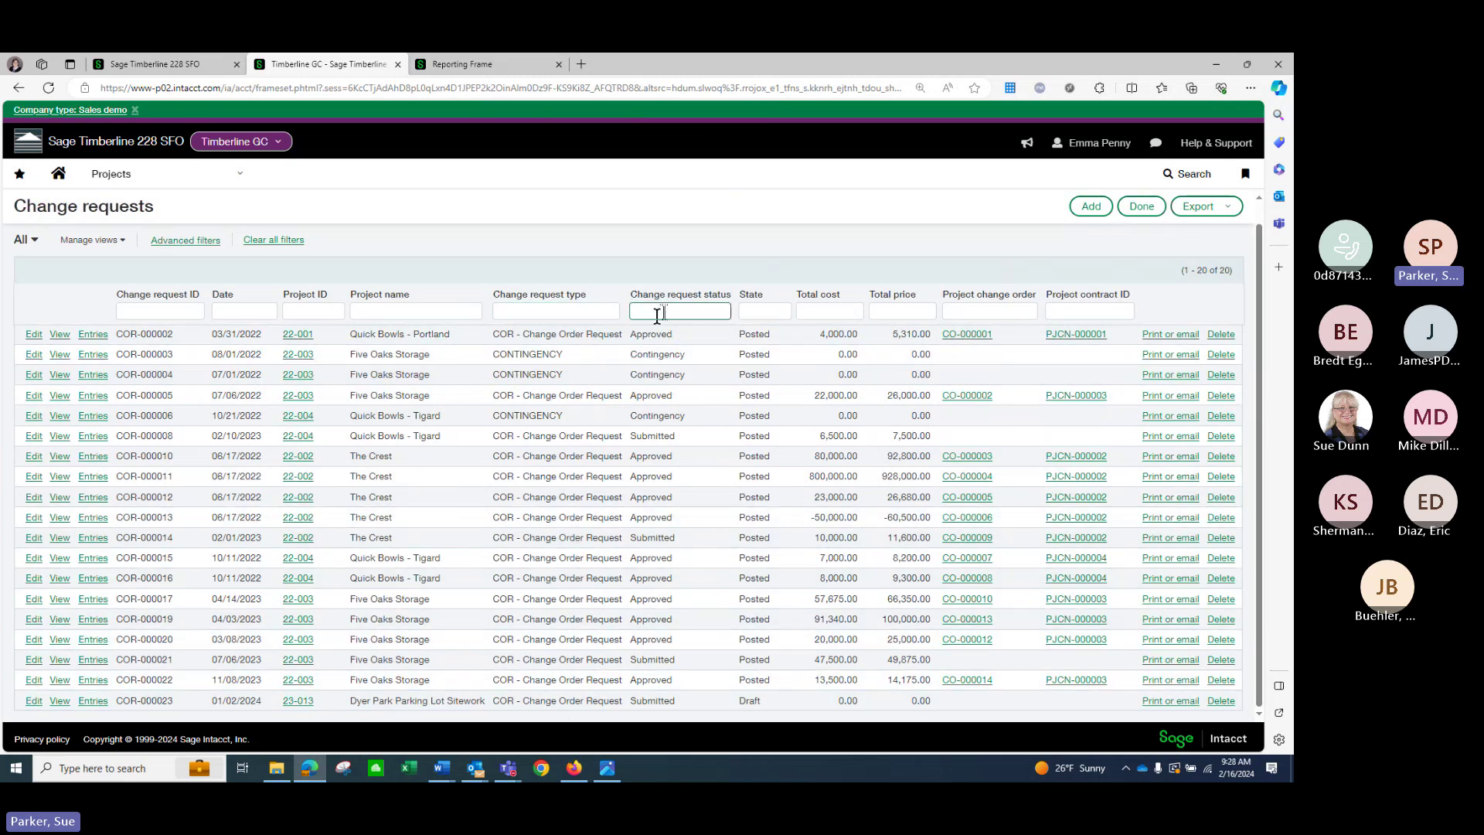
click(750, 309)
click(815, 311)
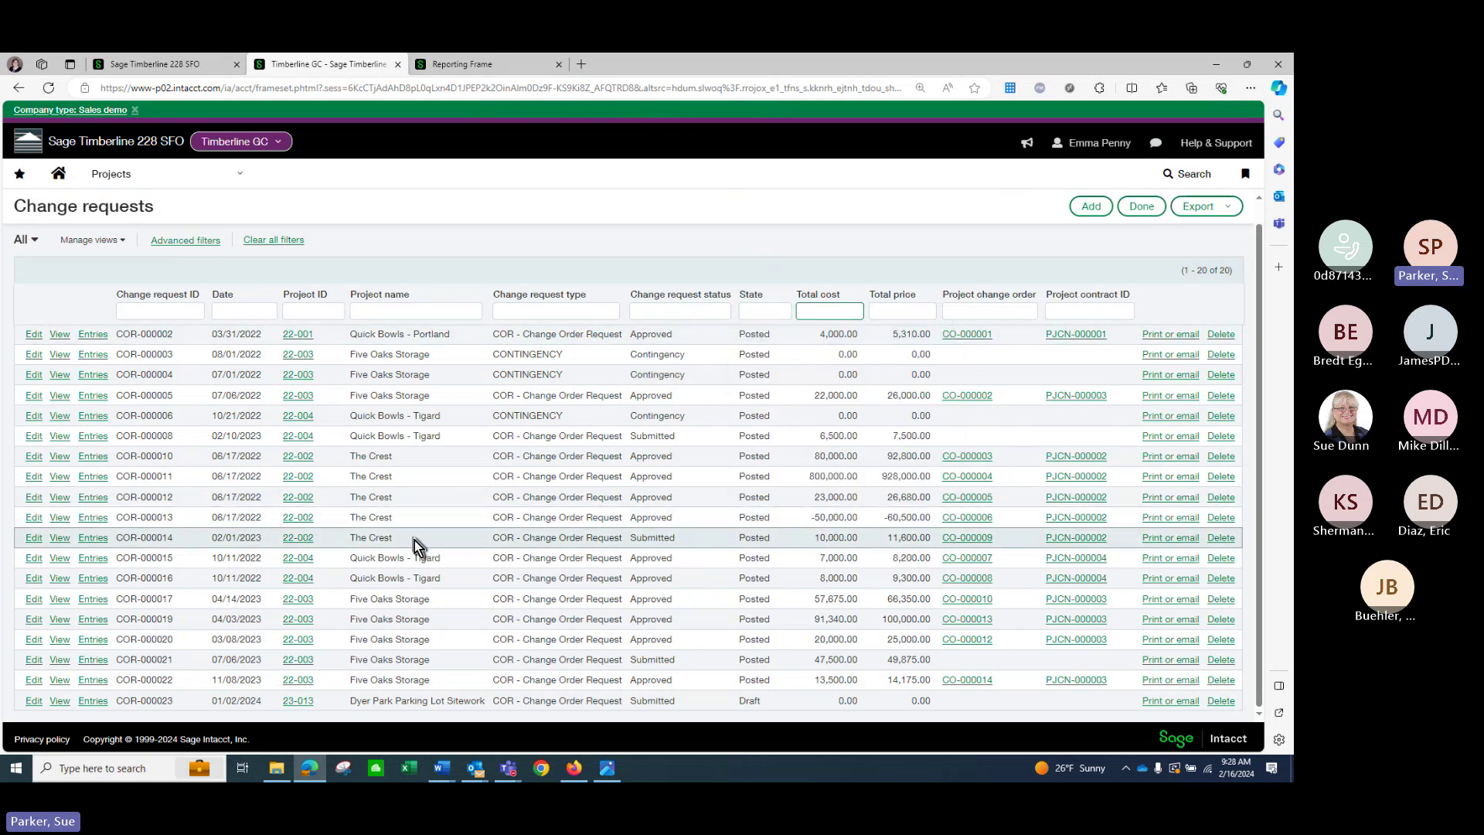
click(320, 311)
text(22-002)
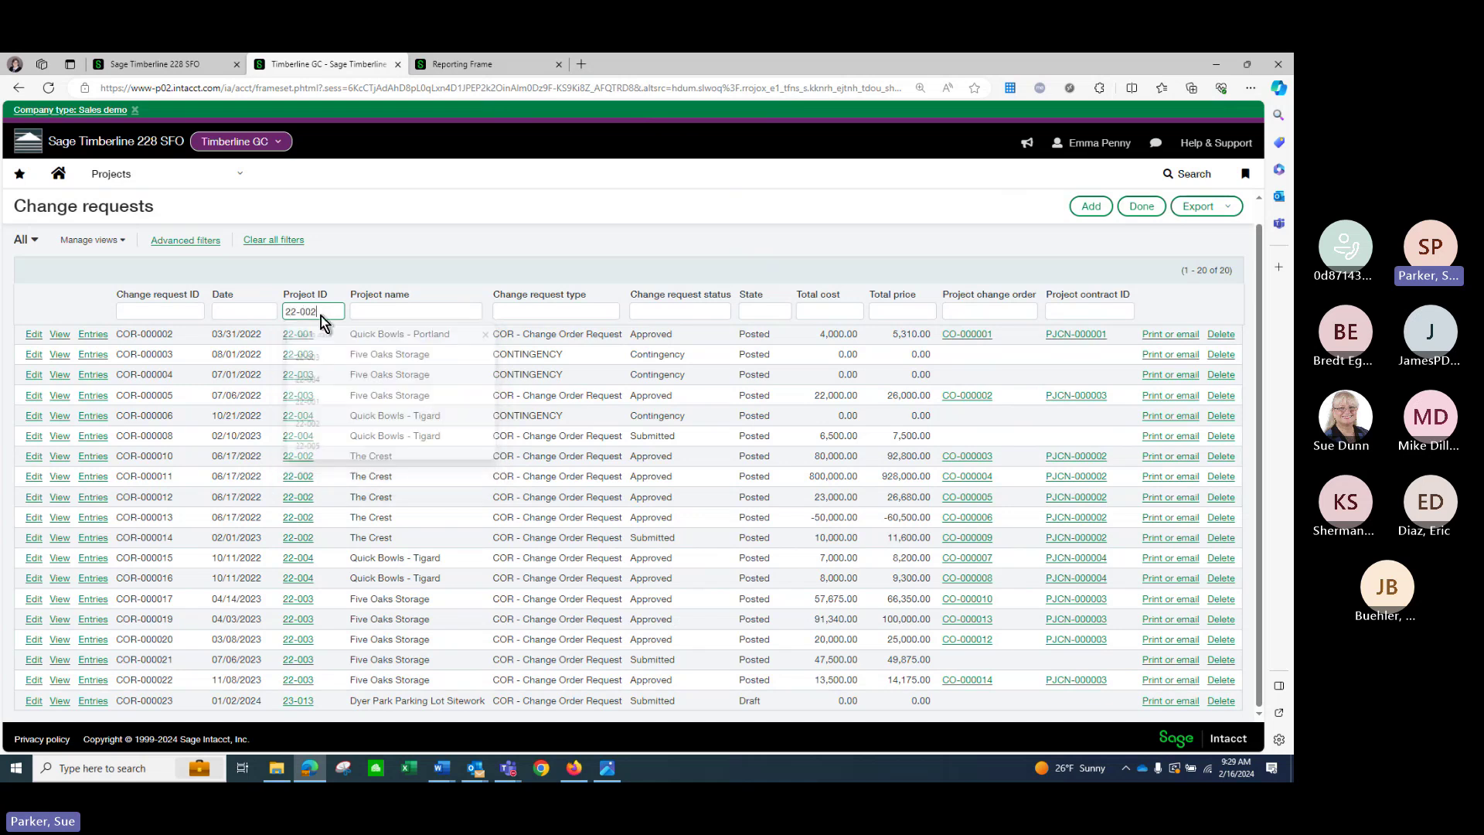
key(Return)
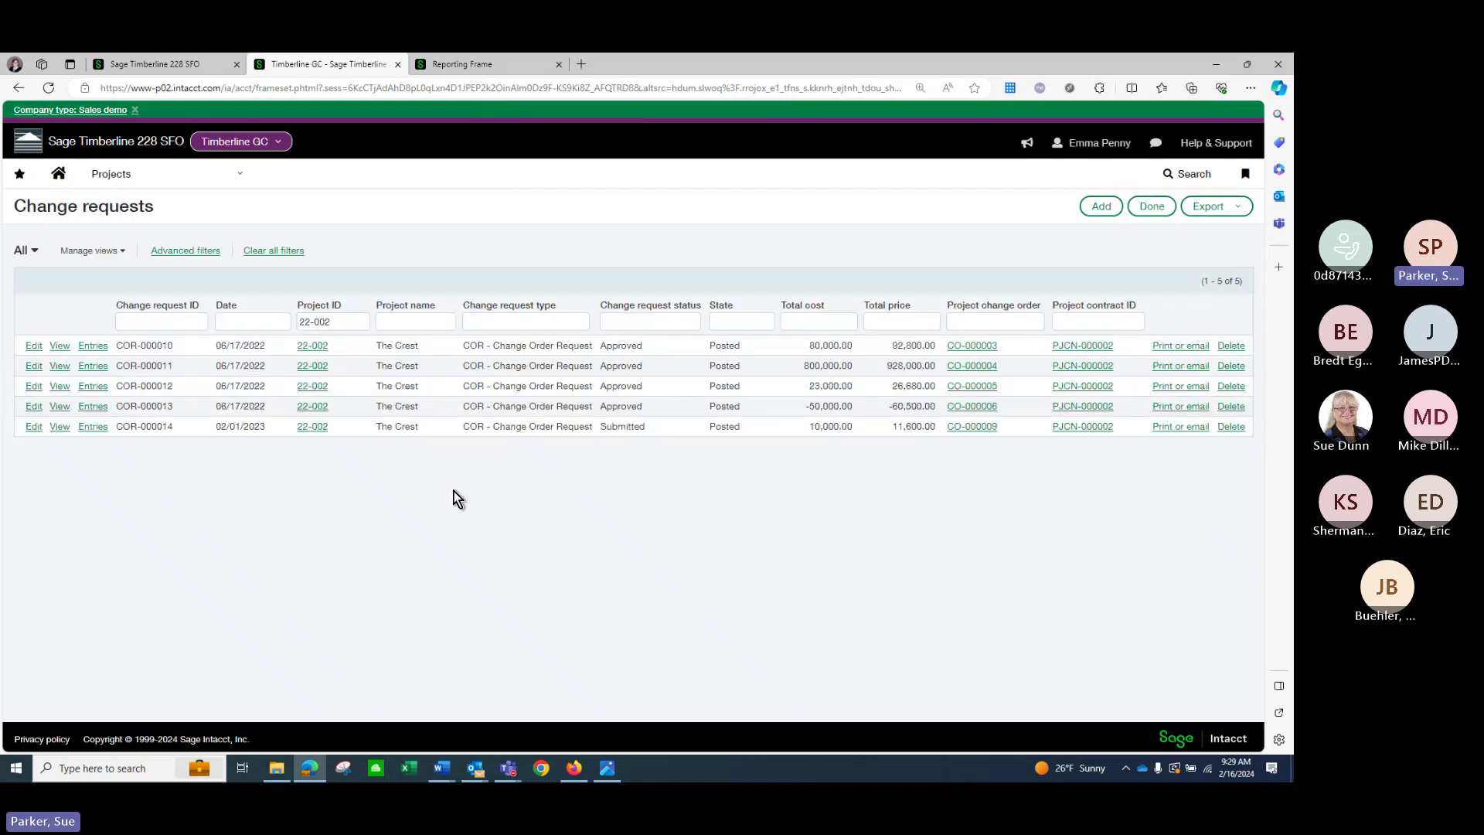
click(86, 387)
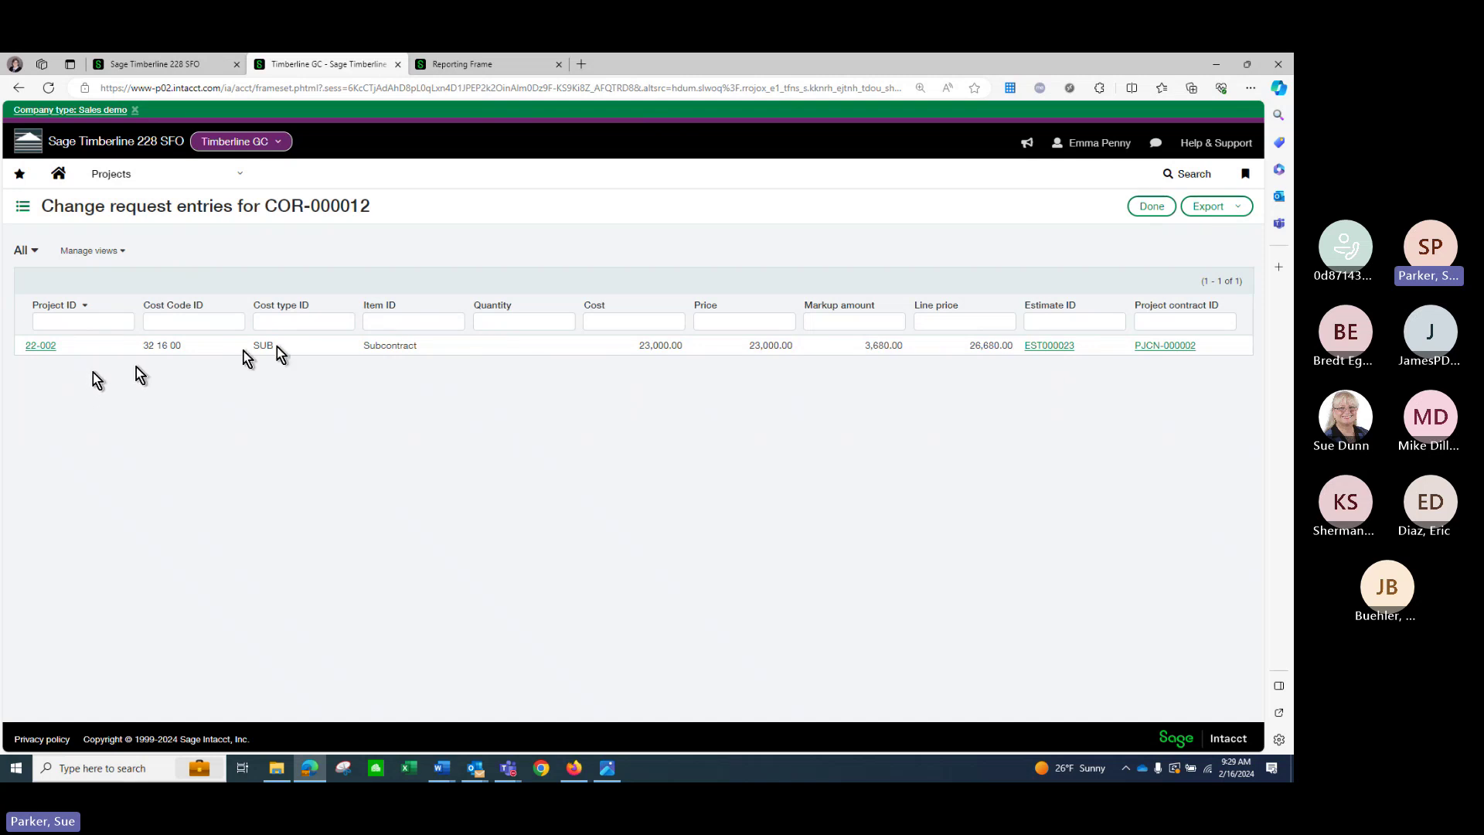
click(1160, 211)
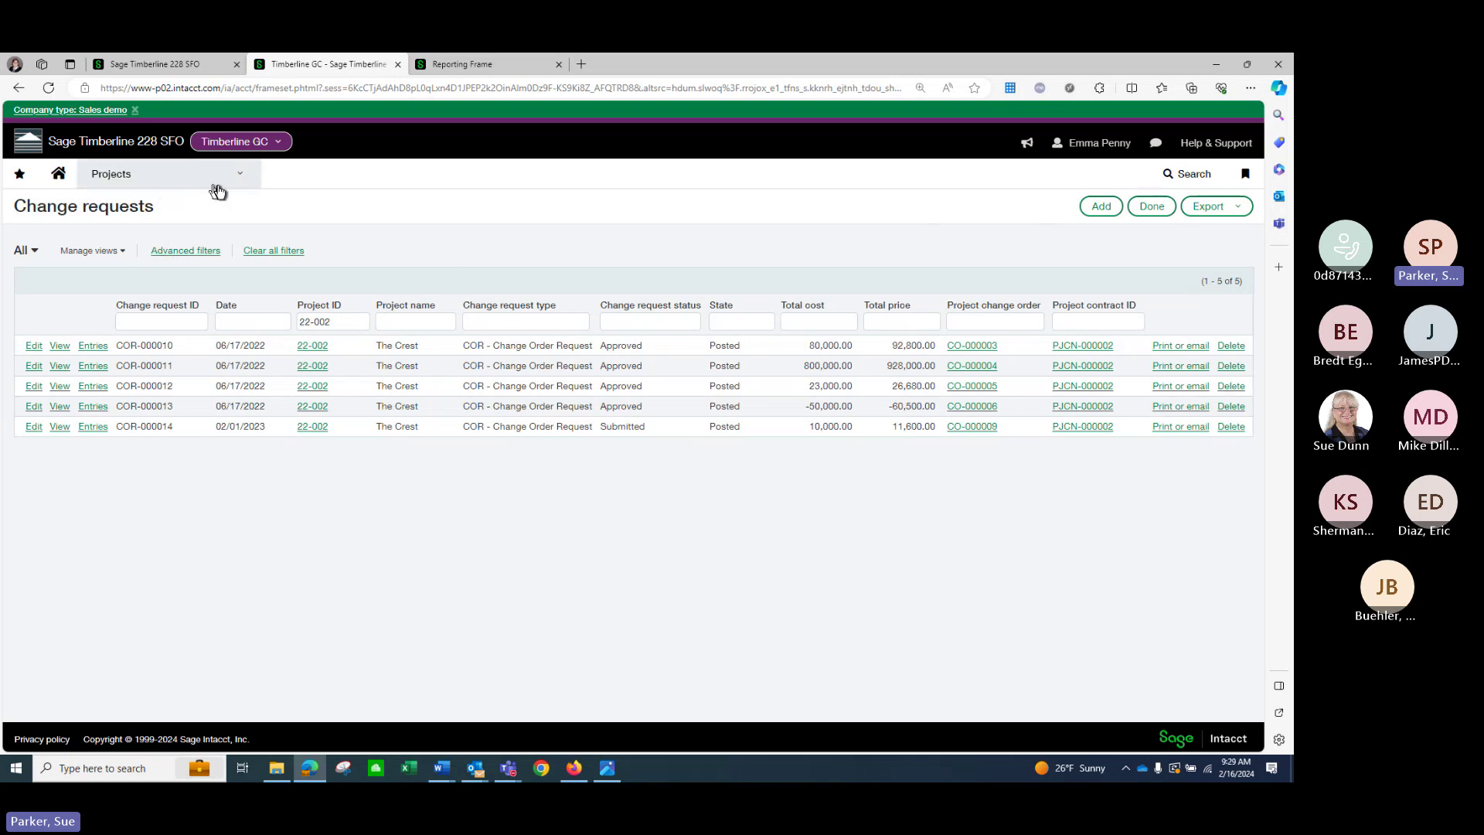
Look over the 15 project change orders, then open the list of 11 project estimates.
click(217, 184)
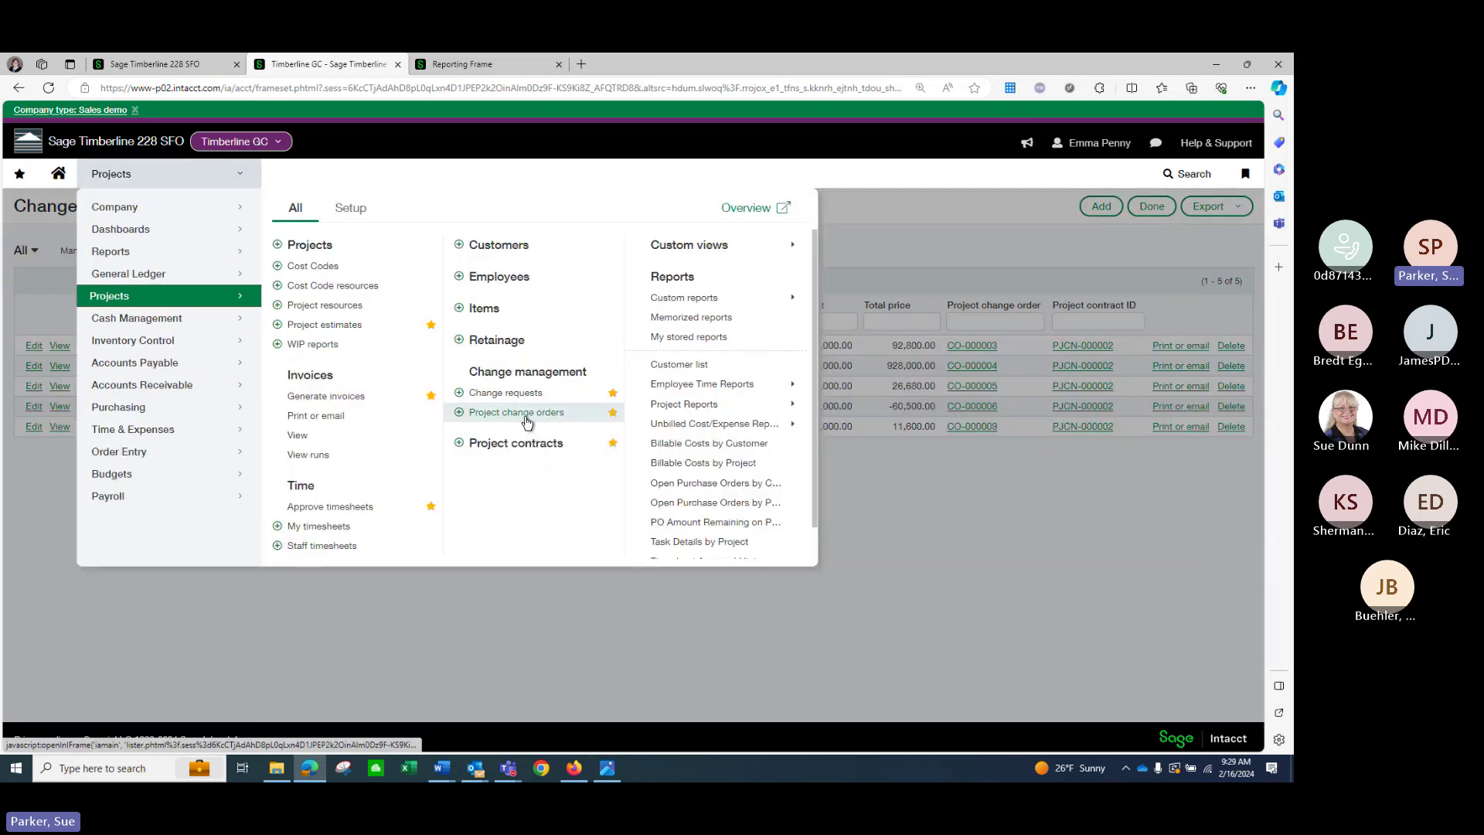
click(526, 414)
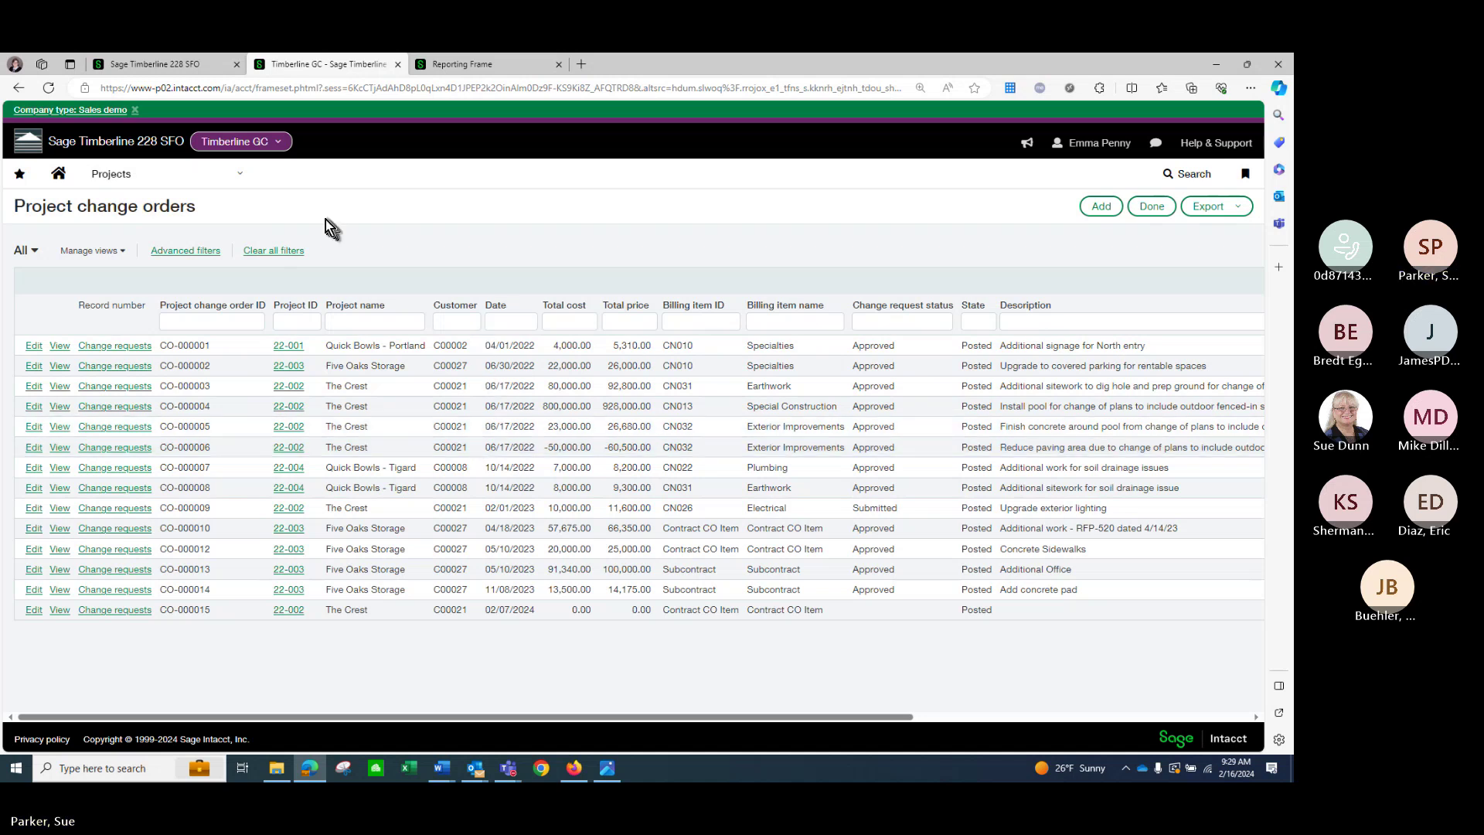
click(231, 184)
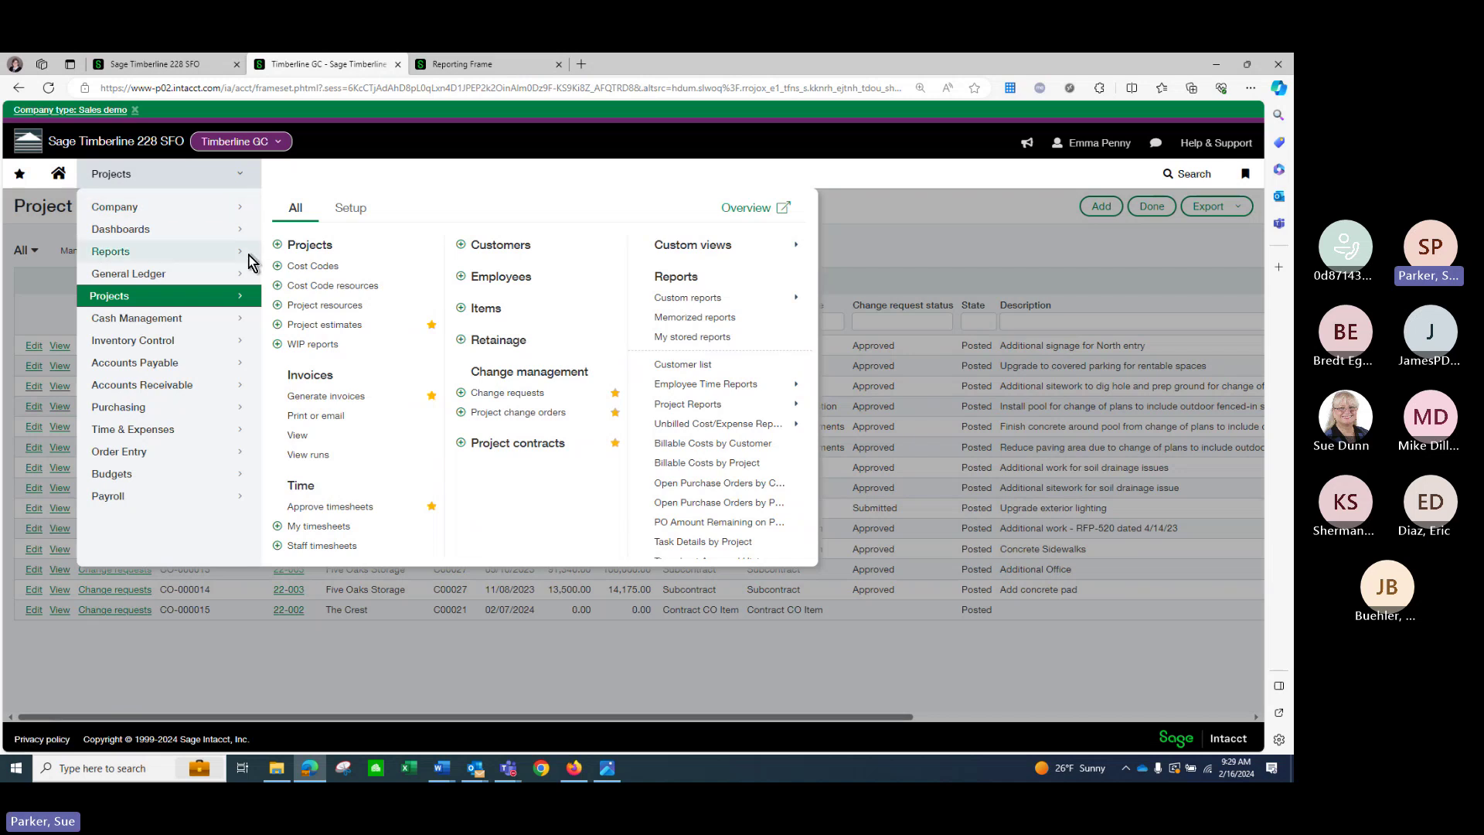
click(346, 326)
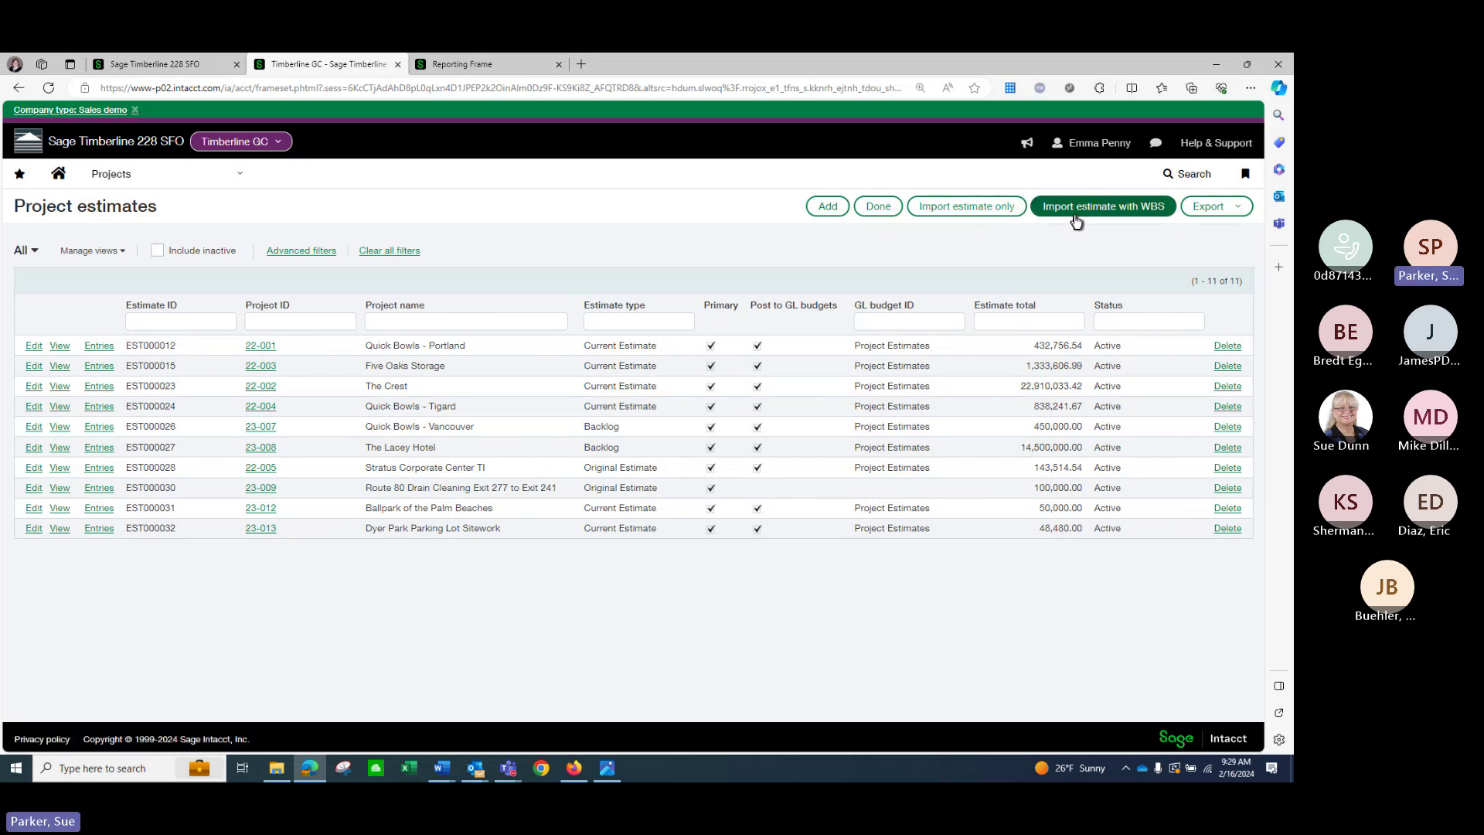
Scroll through EST000012's 72 entry lines, including two approved-change lines, then return to the estimates.
click(618, 323)
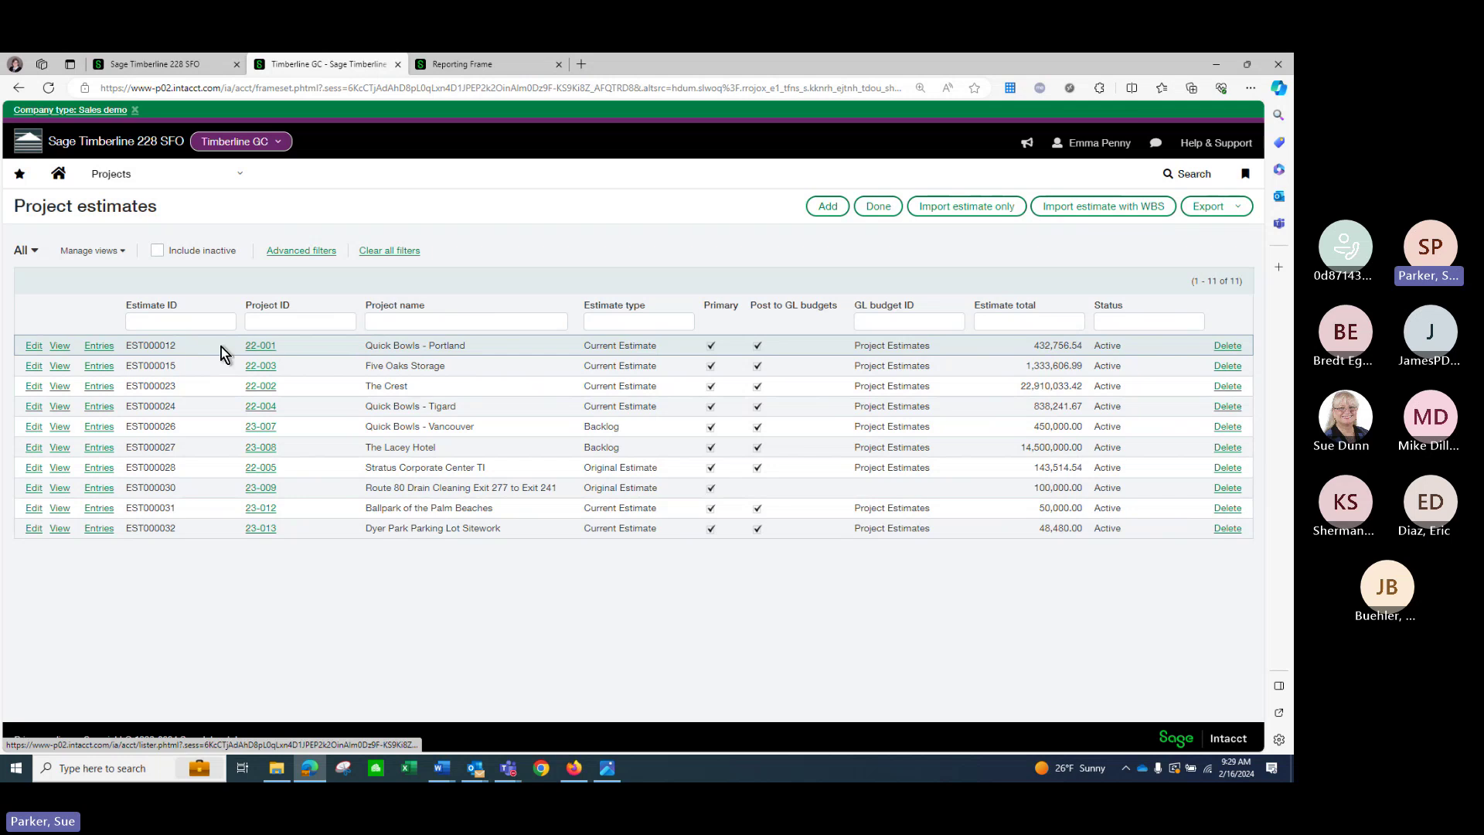
click(106, 351)
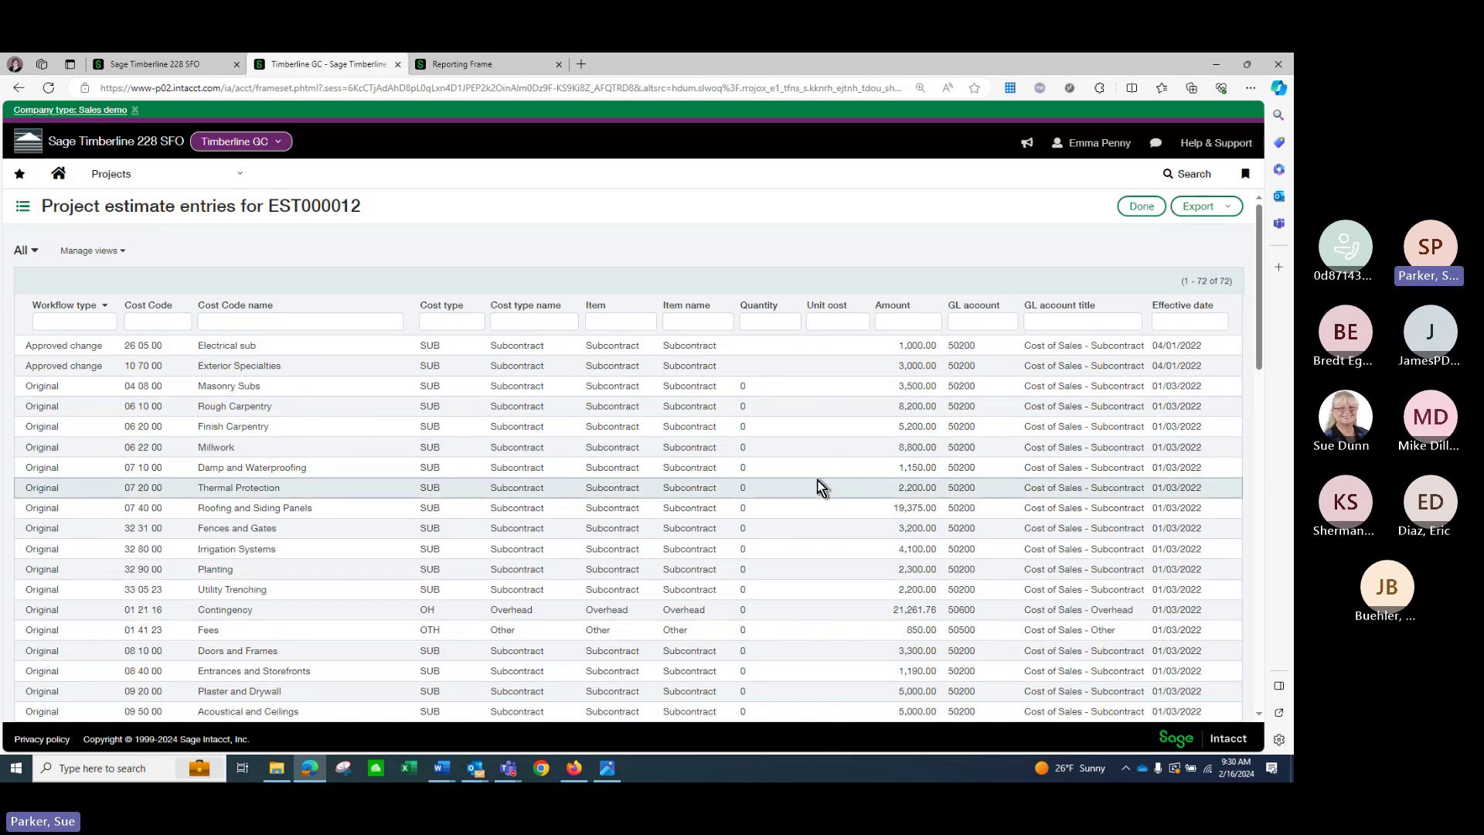
scroll(313, 456, down, 10)
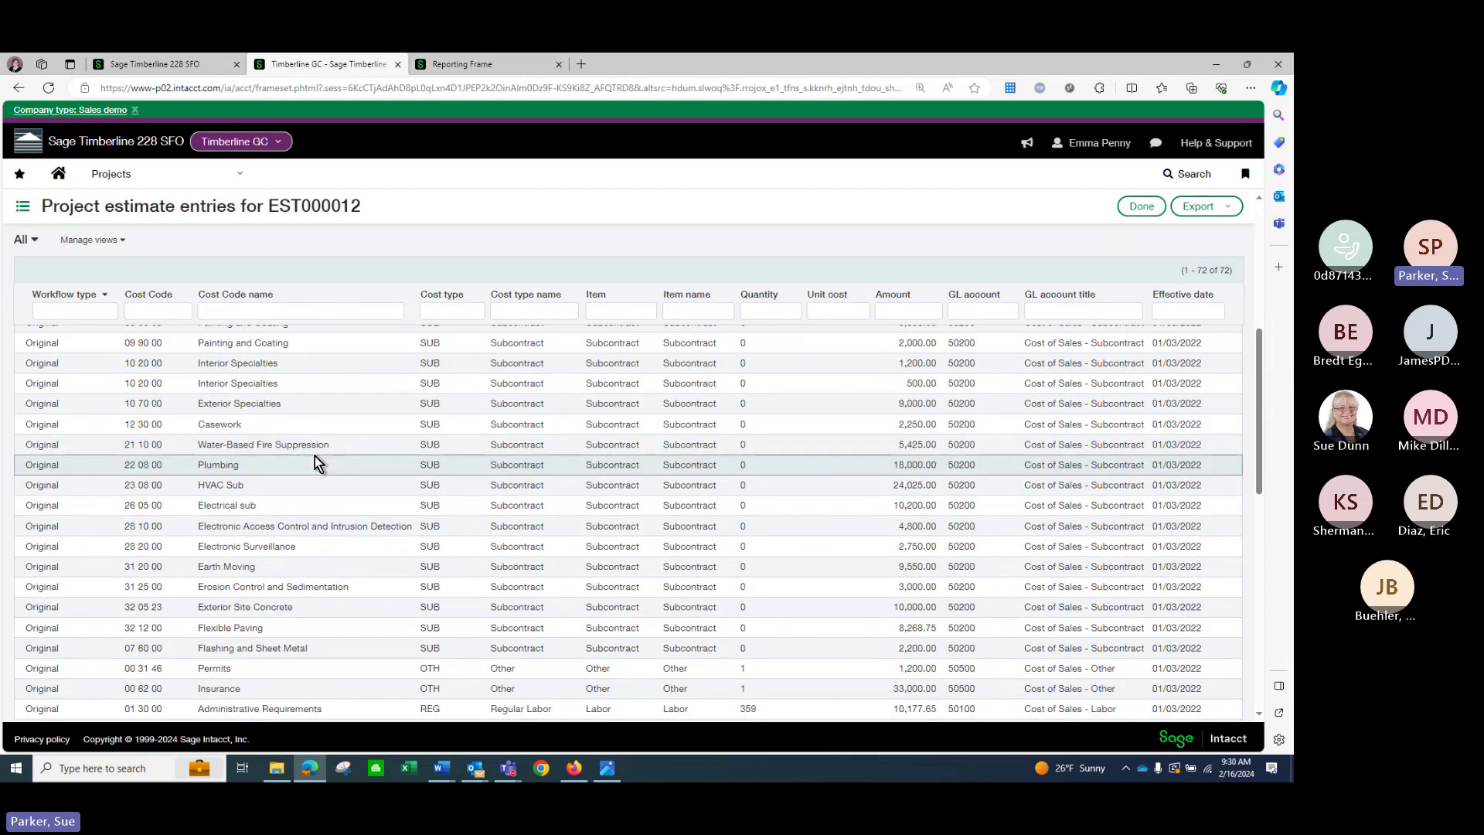
scroll(314, 456, down, 4)
scroll(314, 456, up, 6)
scroll(314, 456, up, 8)
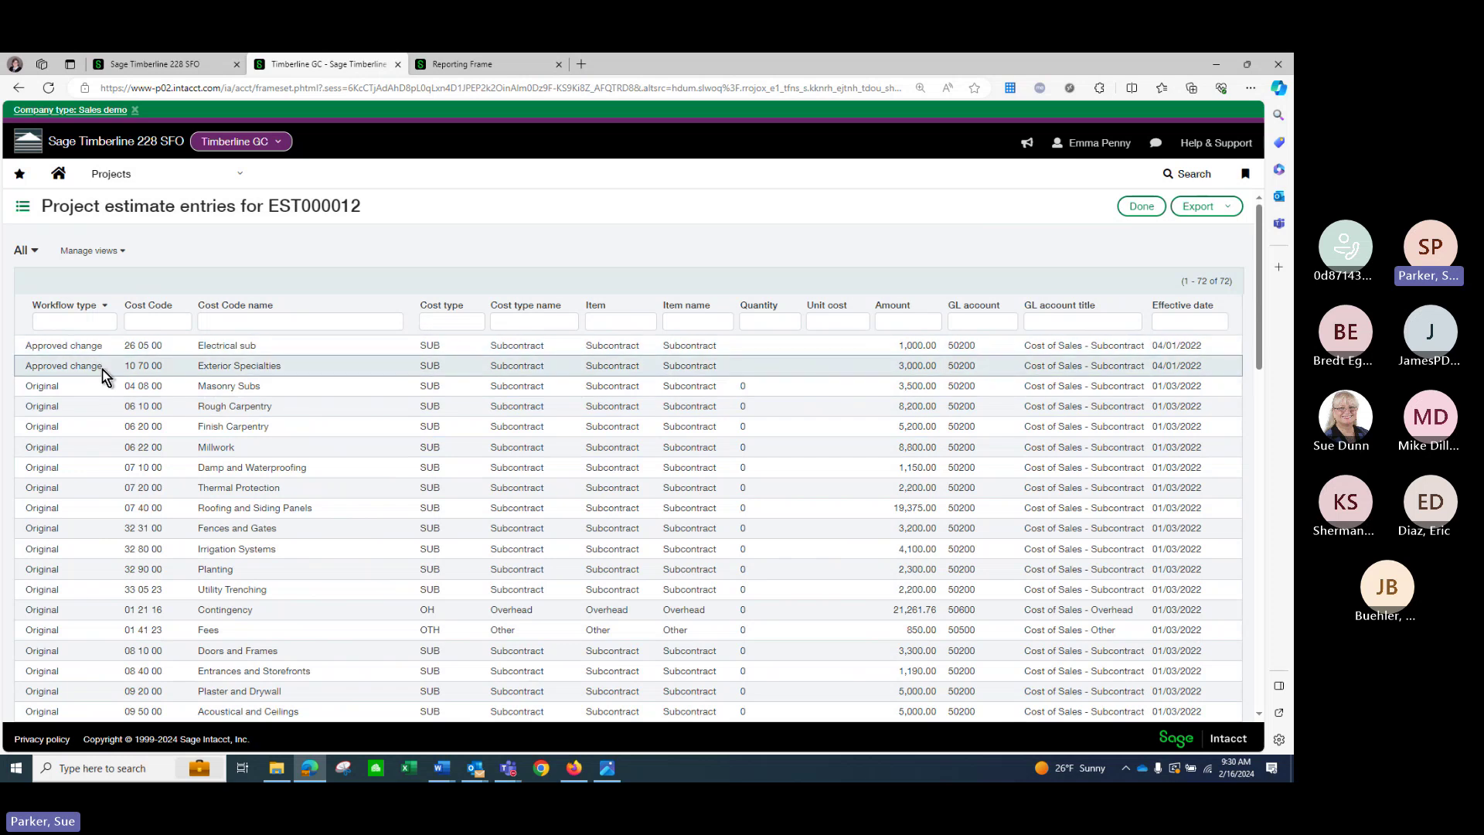
click(1130, 210)
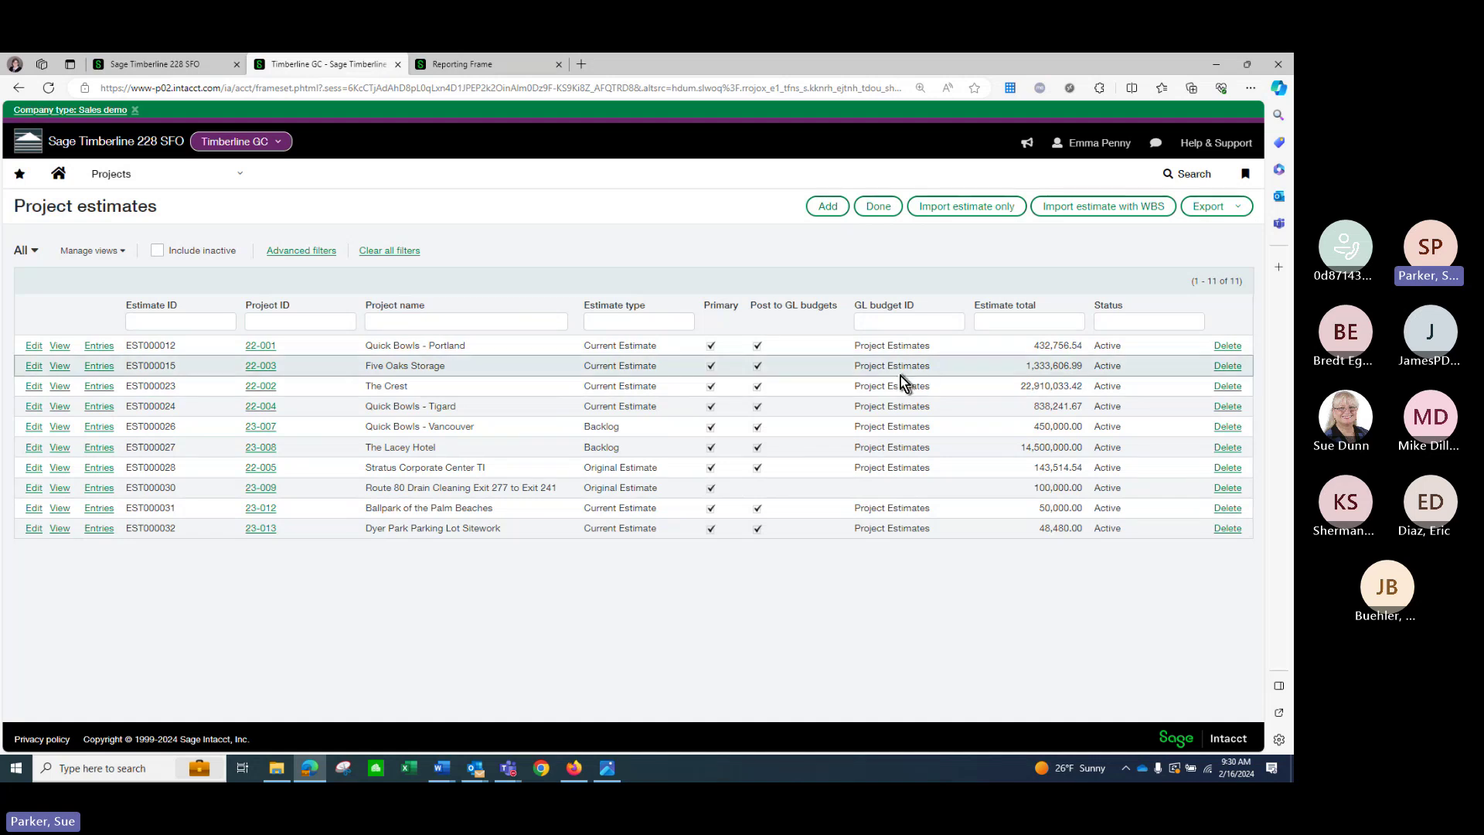
Open the standard cost code catalog from the Projects configuration pages and browse it.
click(245, 178)
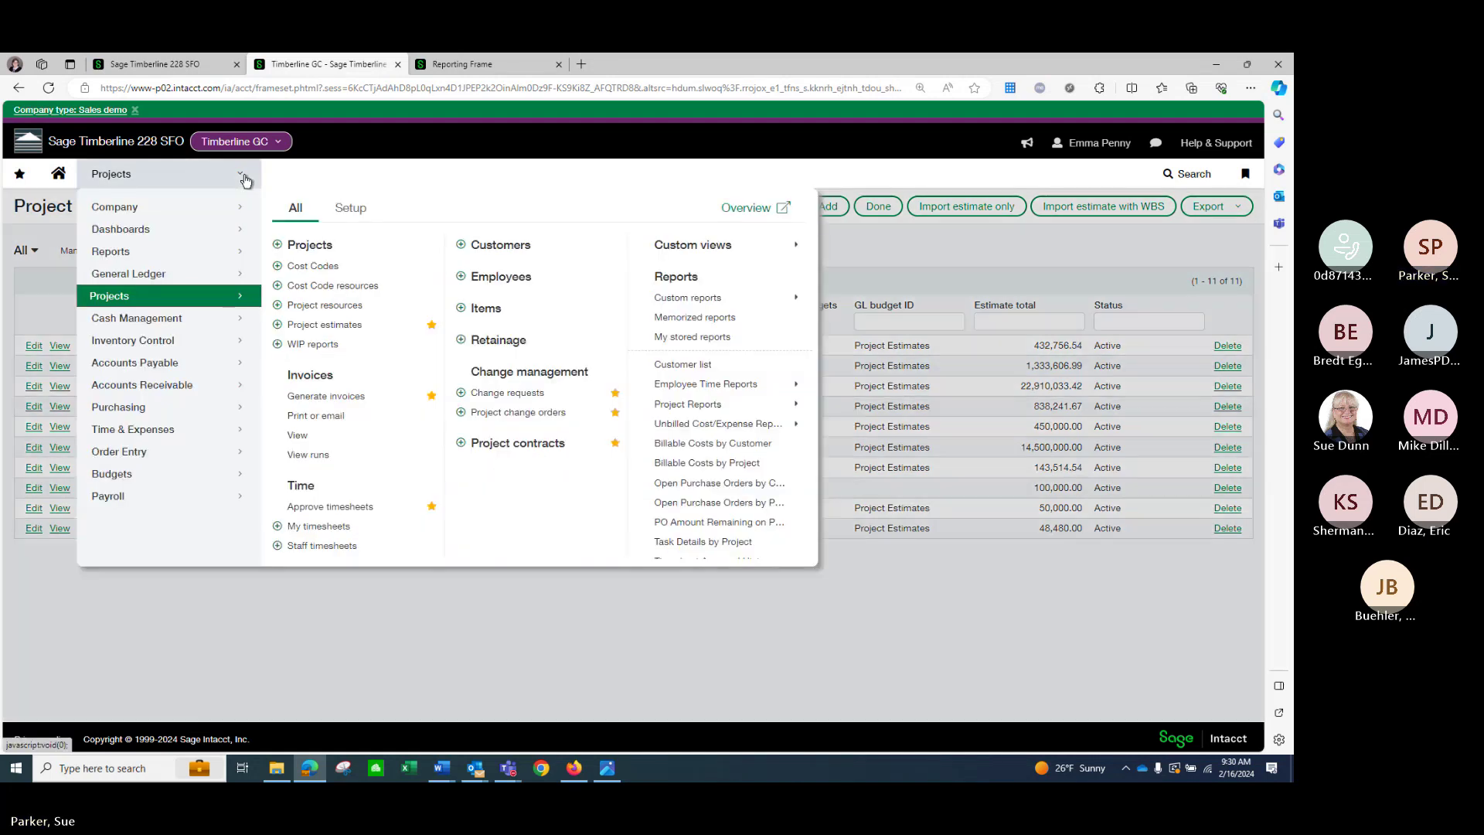
click(358, 212)
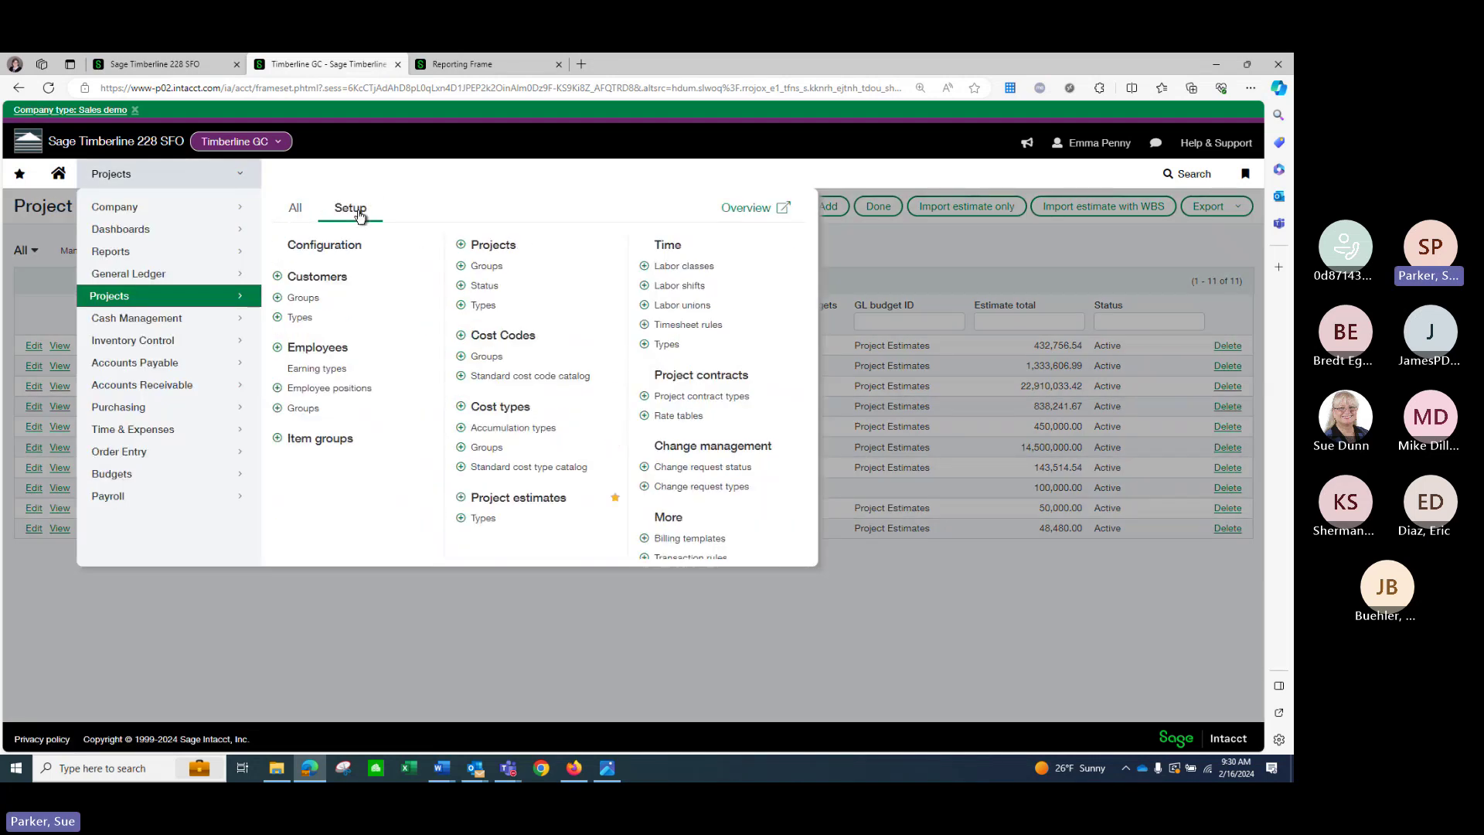
click(491, 385)
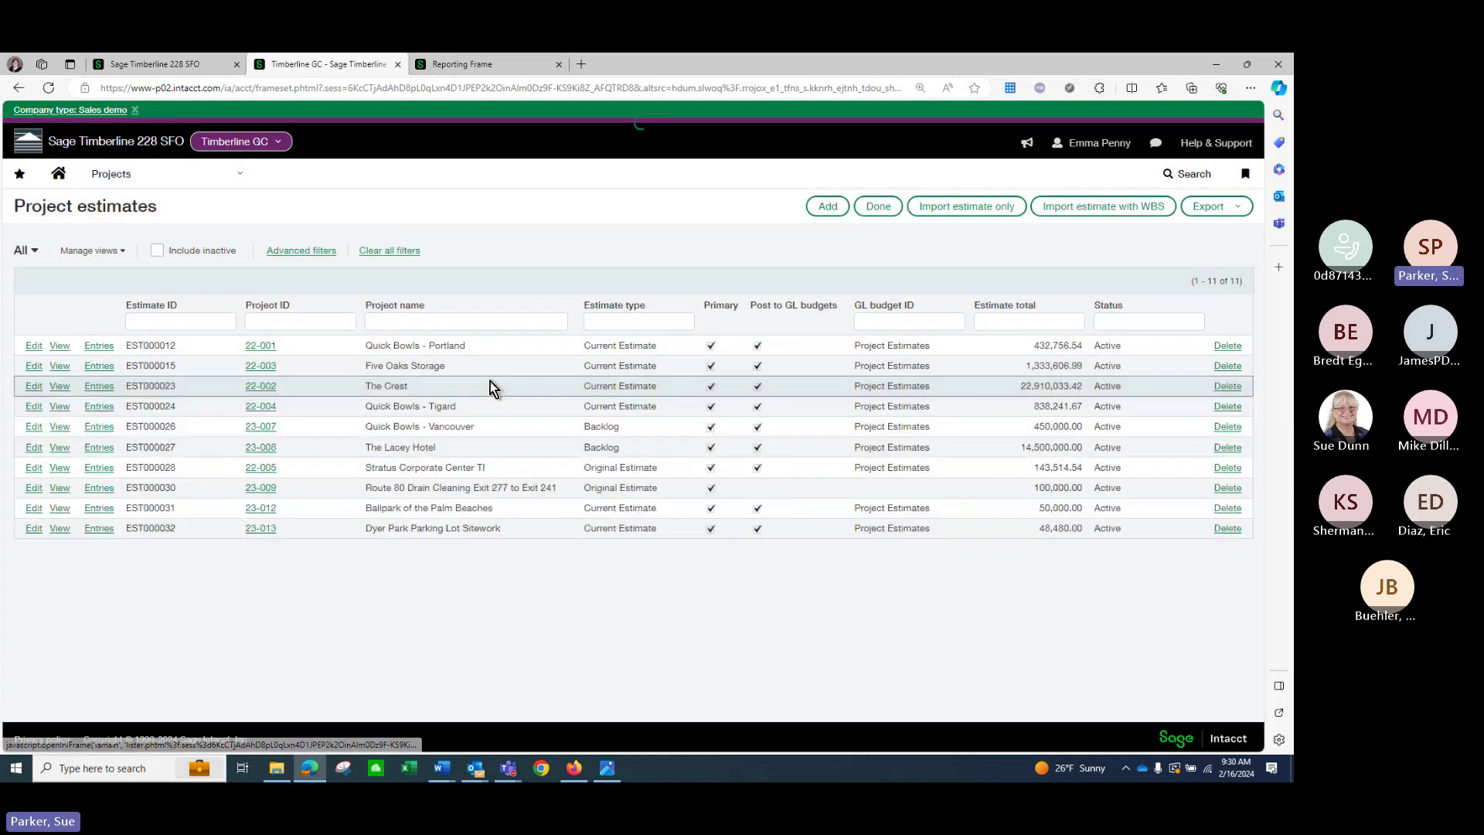
scroll(422, 438, down, 15)
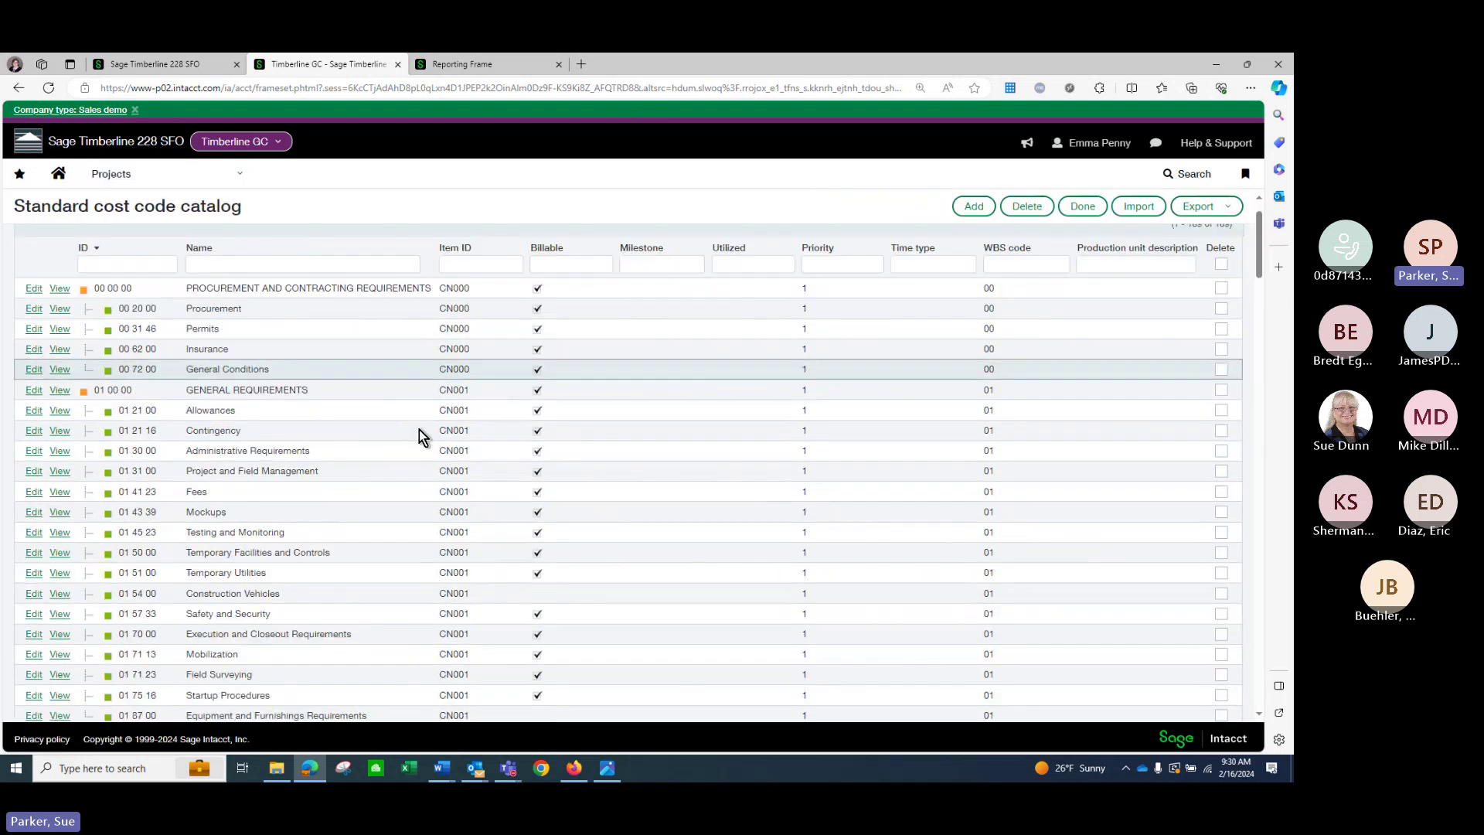
scroll(426, 423, down, 20)
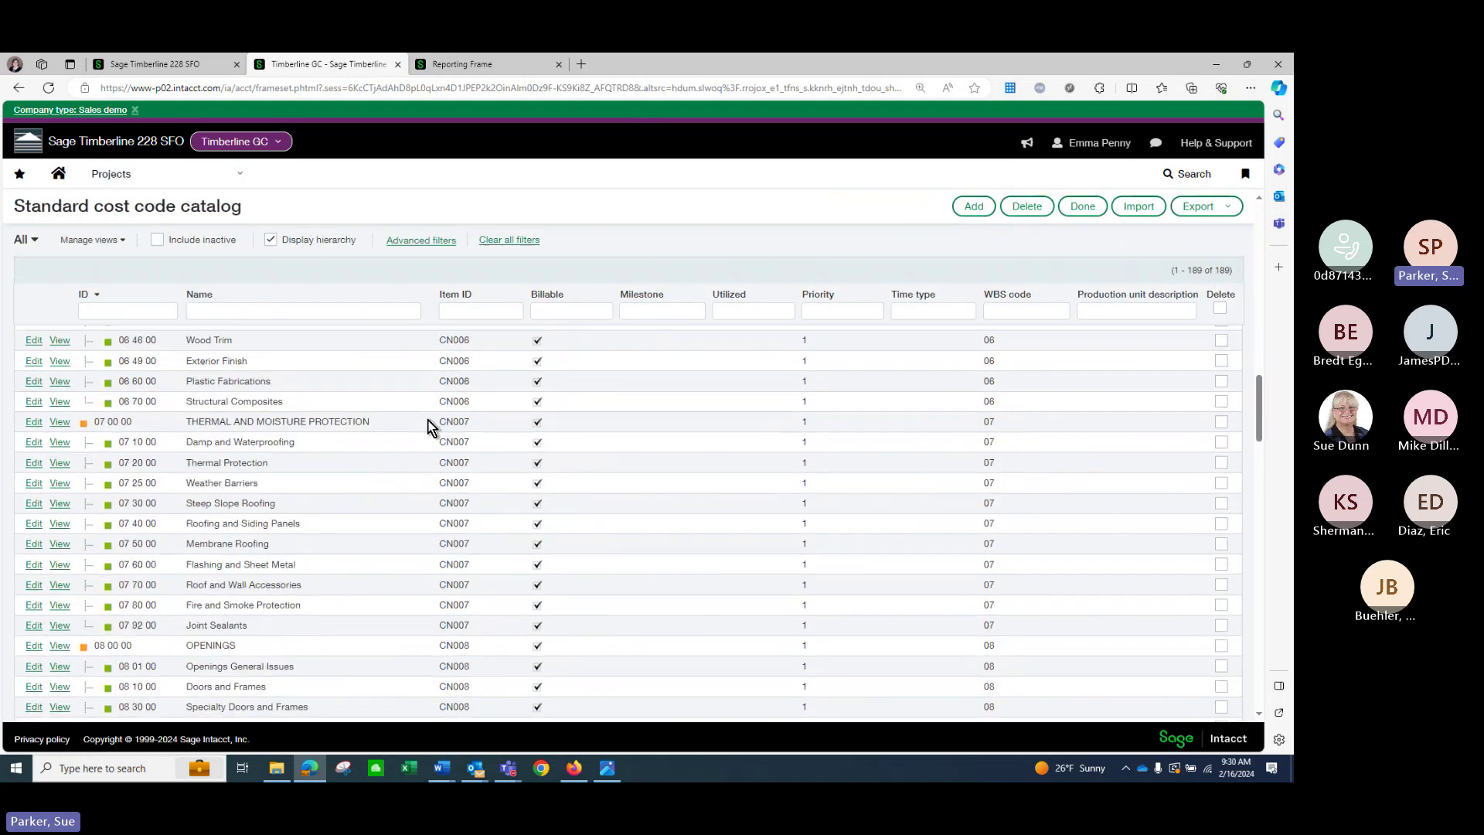
scroll(429, 425, down, 20)
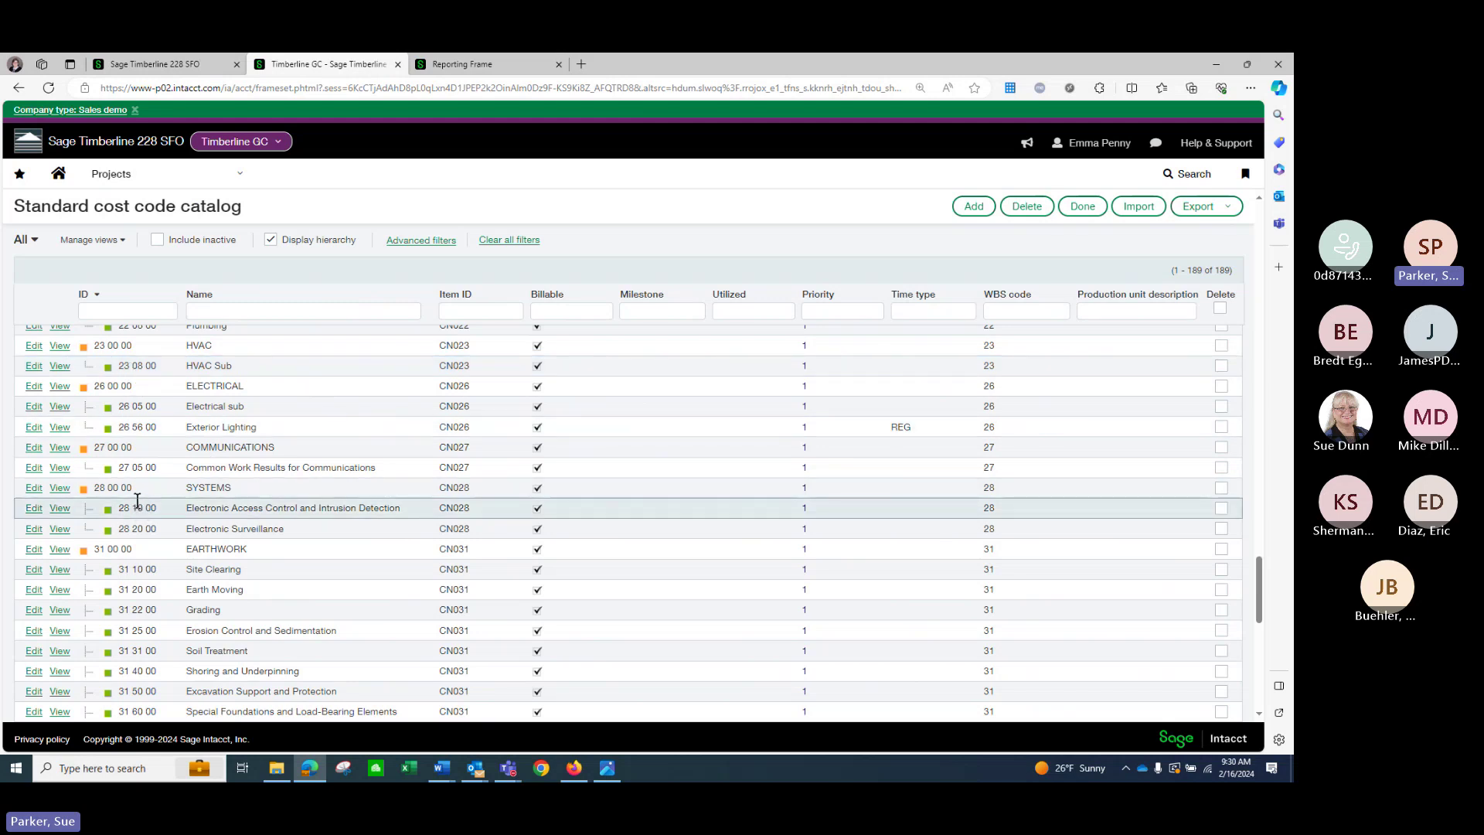
View cost code 05 14 00 Structural Aluminum Framing and its cost types OT, SUB, MAT, REG, BUR.
scroll(137, 500, up, 15)
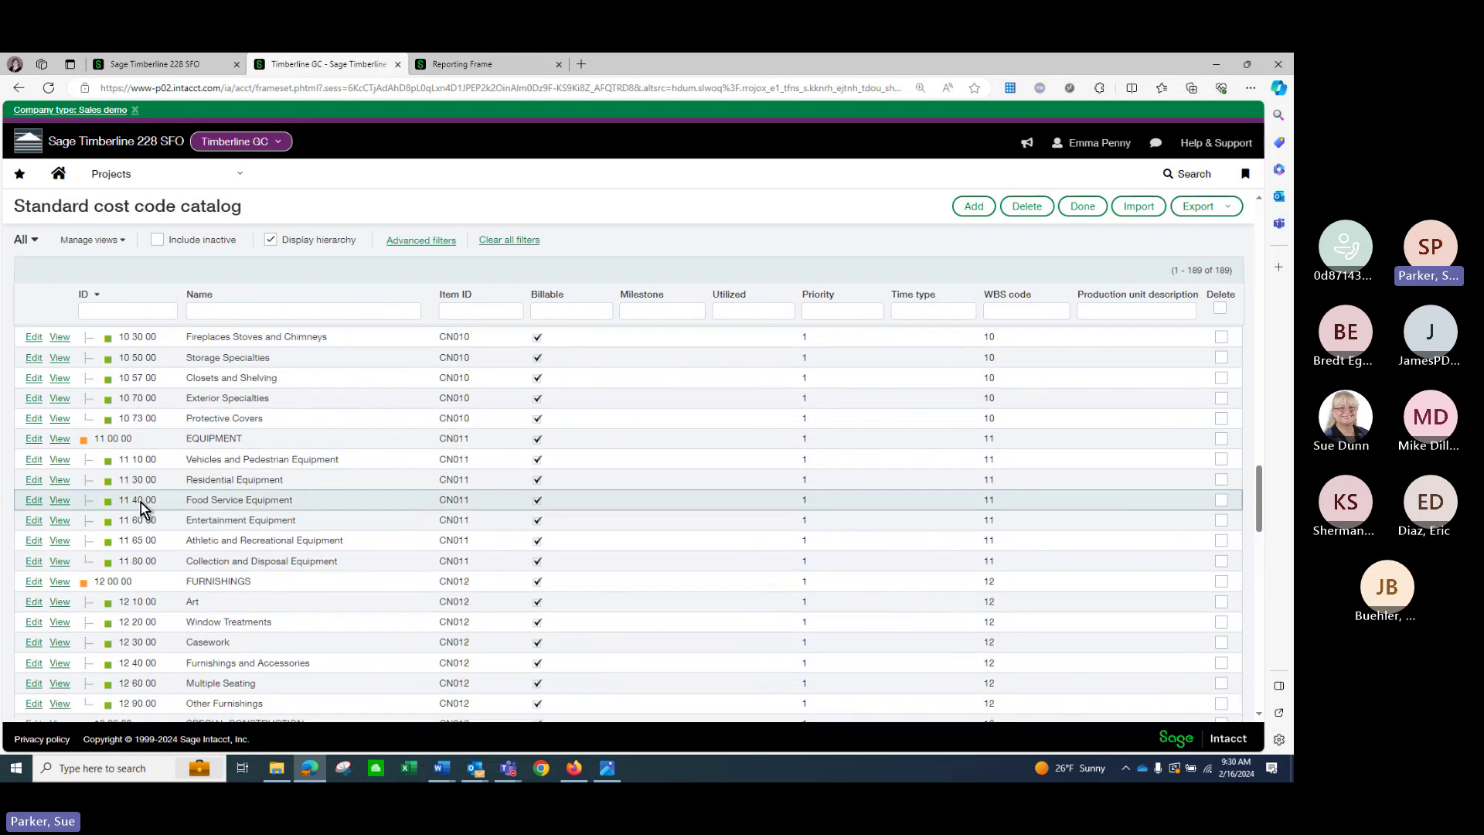
scroll(140, 503, up, 15)
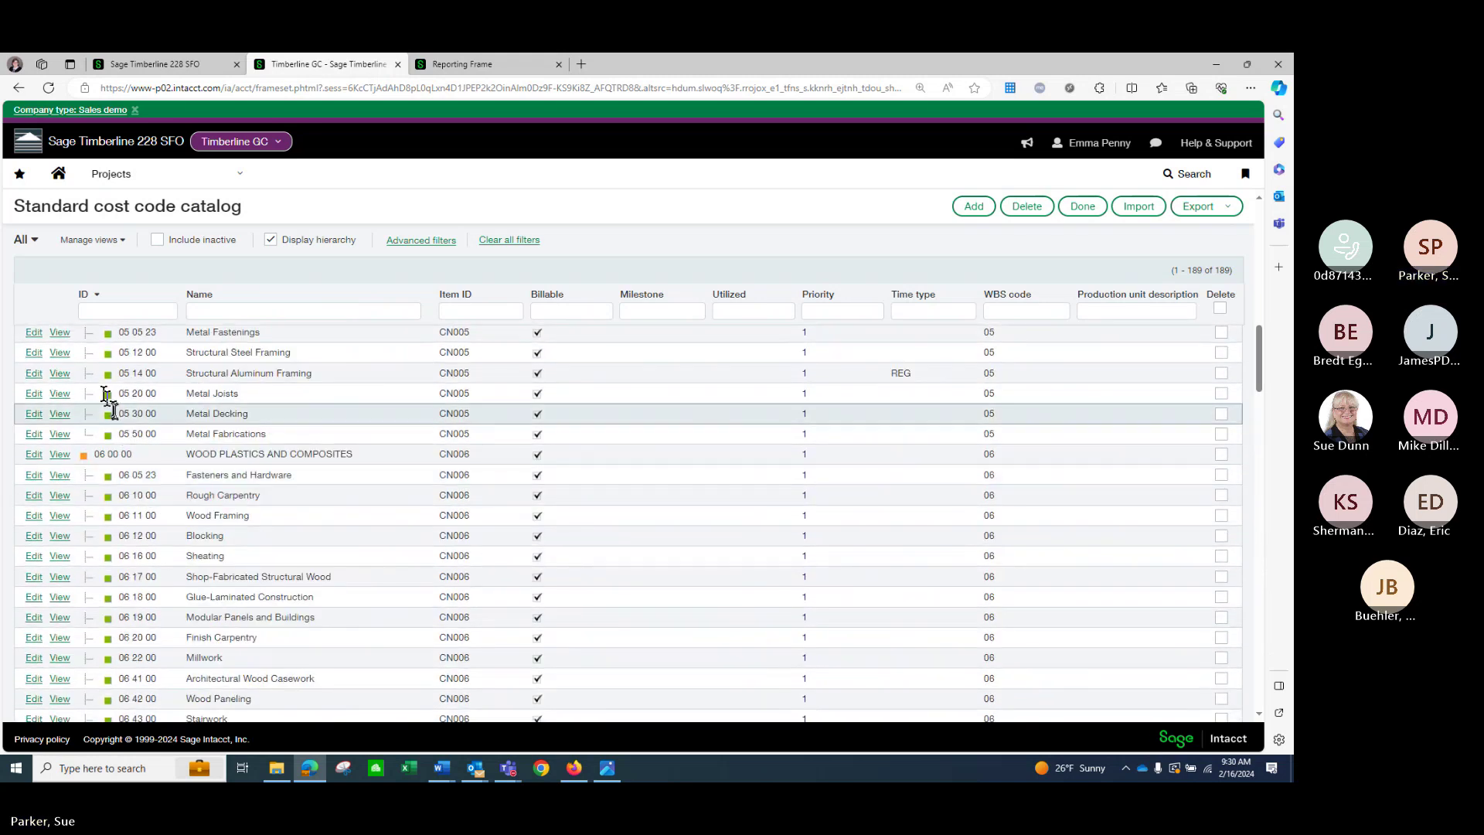
click(62, 374)
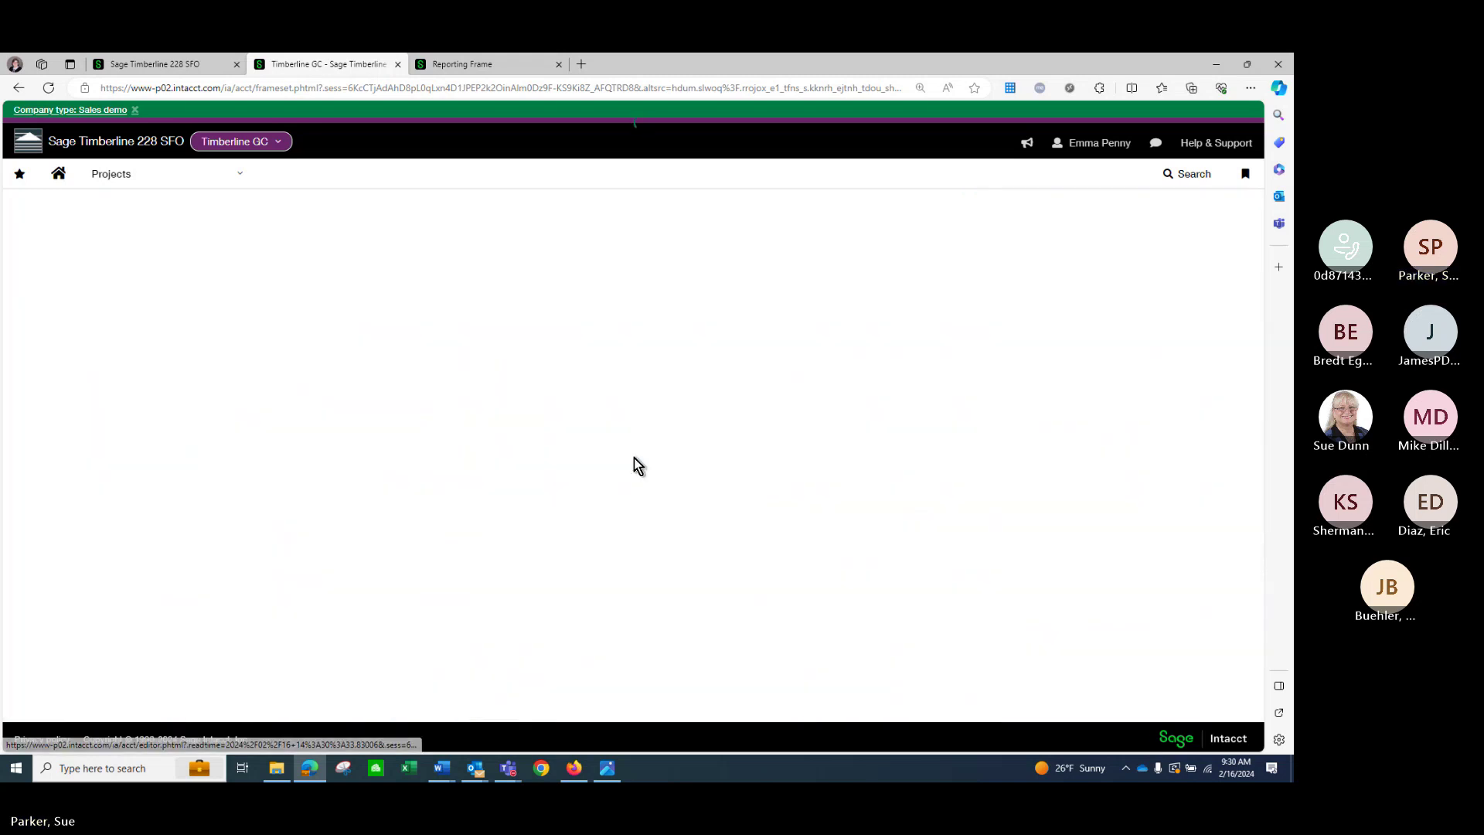
scroll(634, 461, down, 2)
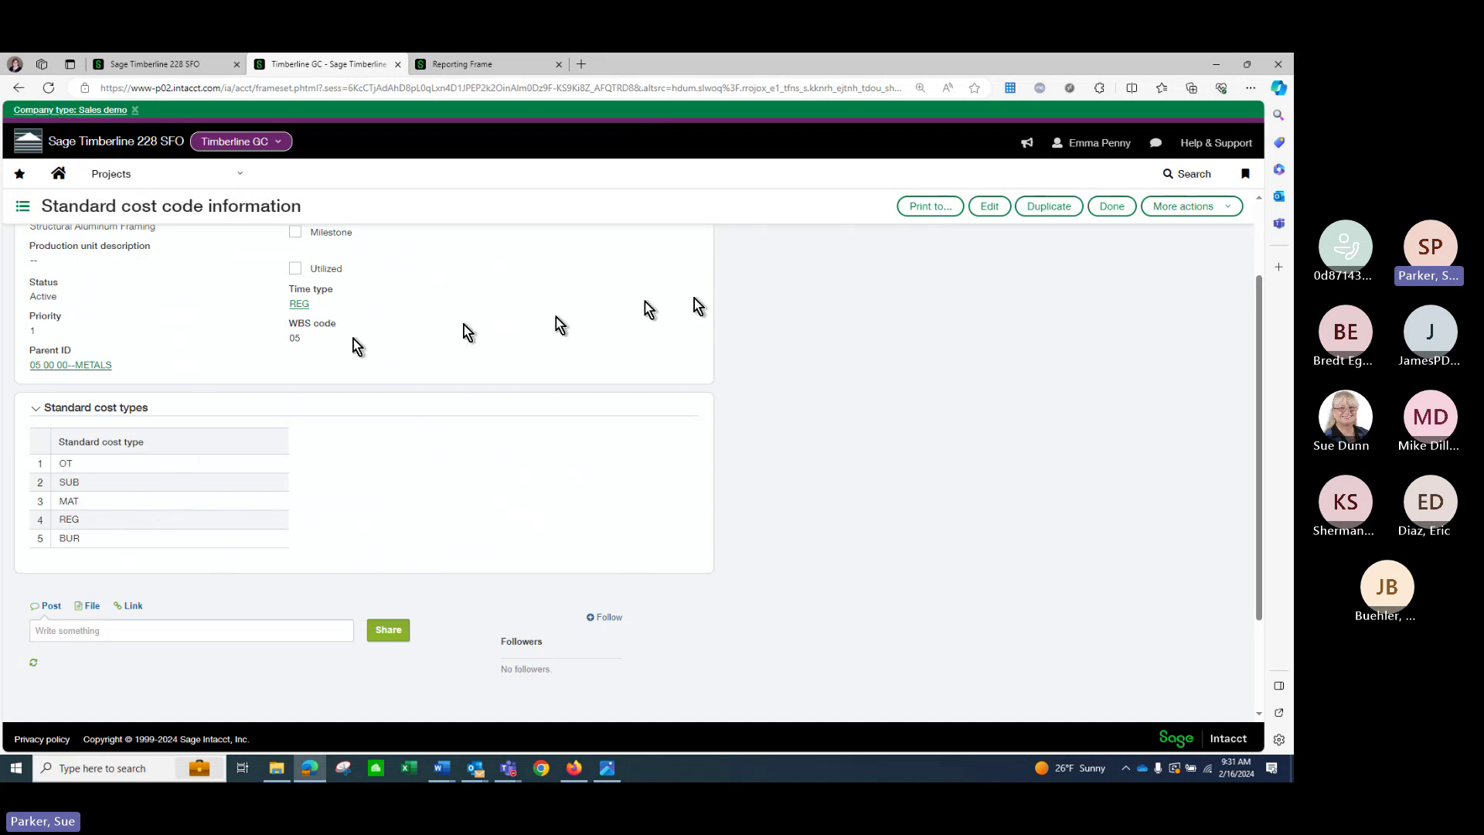
Review the 11-type standard cost type catalog, then show all Projects menu options.
click(1107, 212)
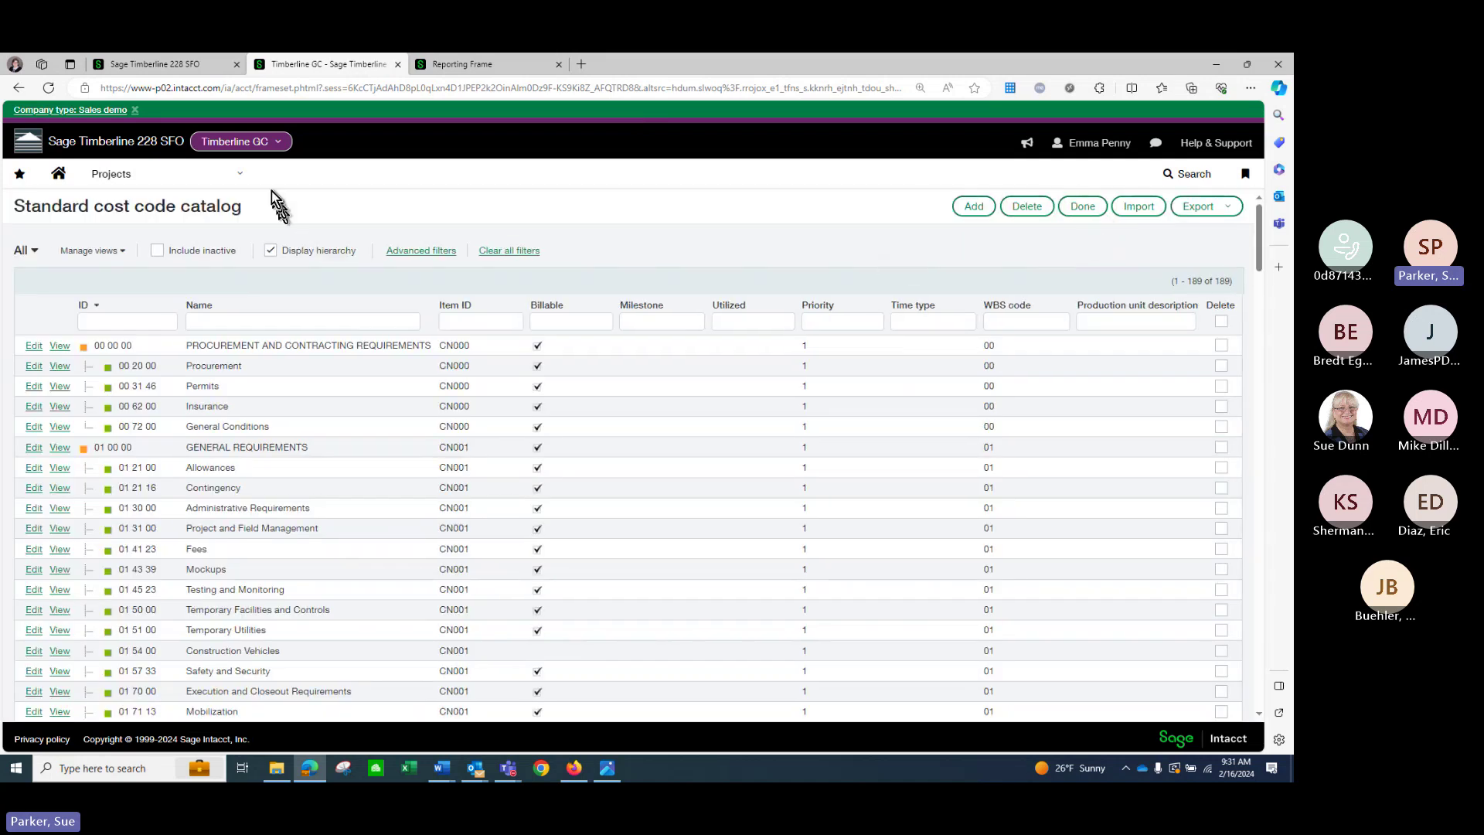
click(252, 183)
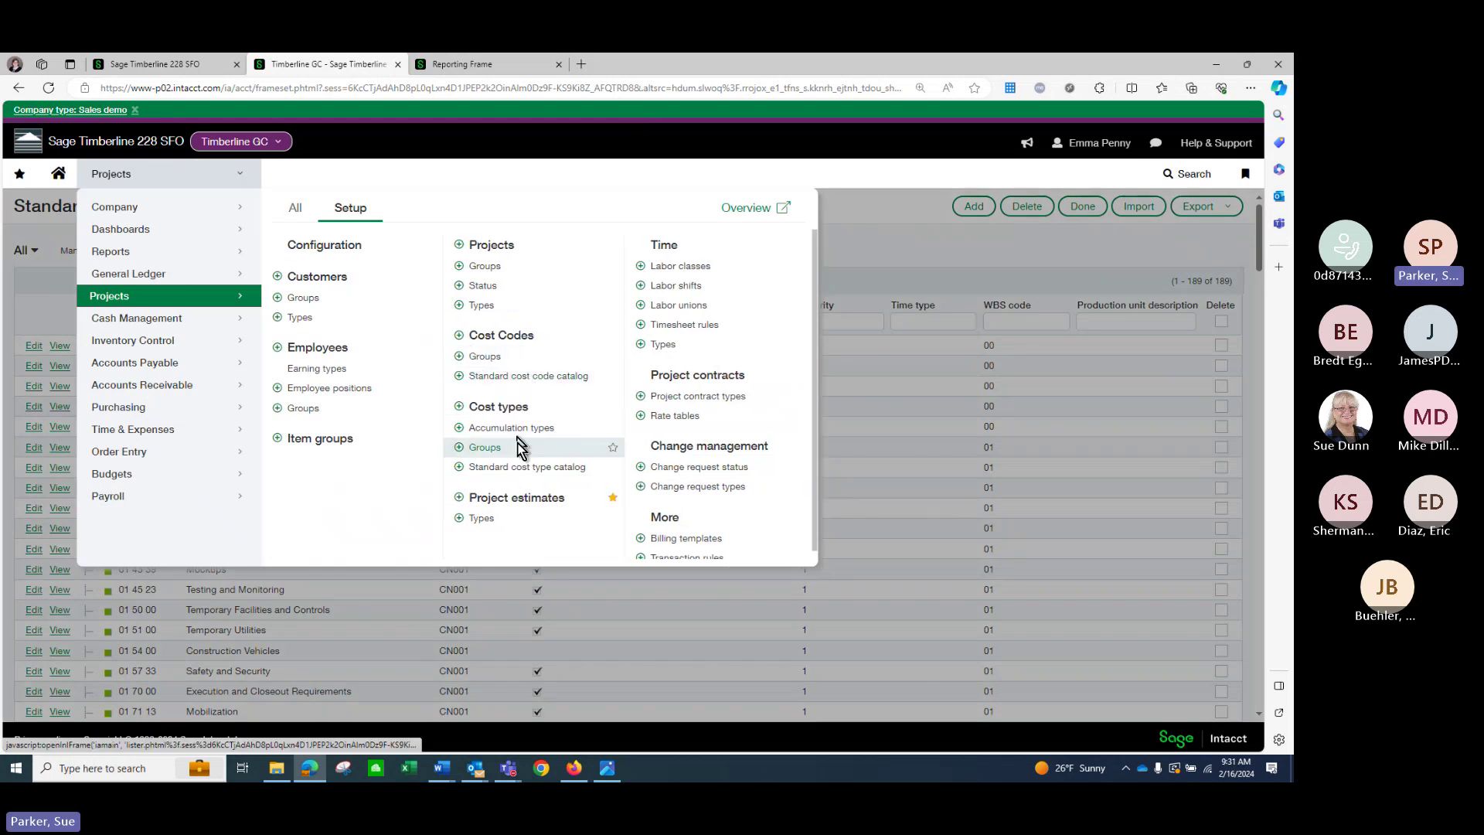
click(529, 467)
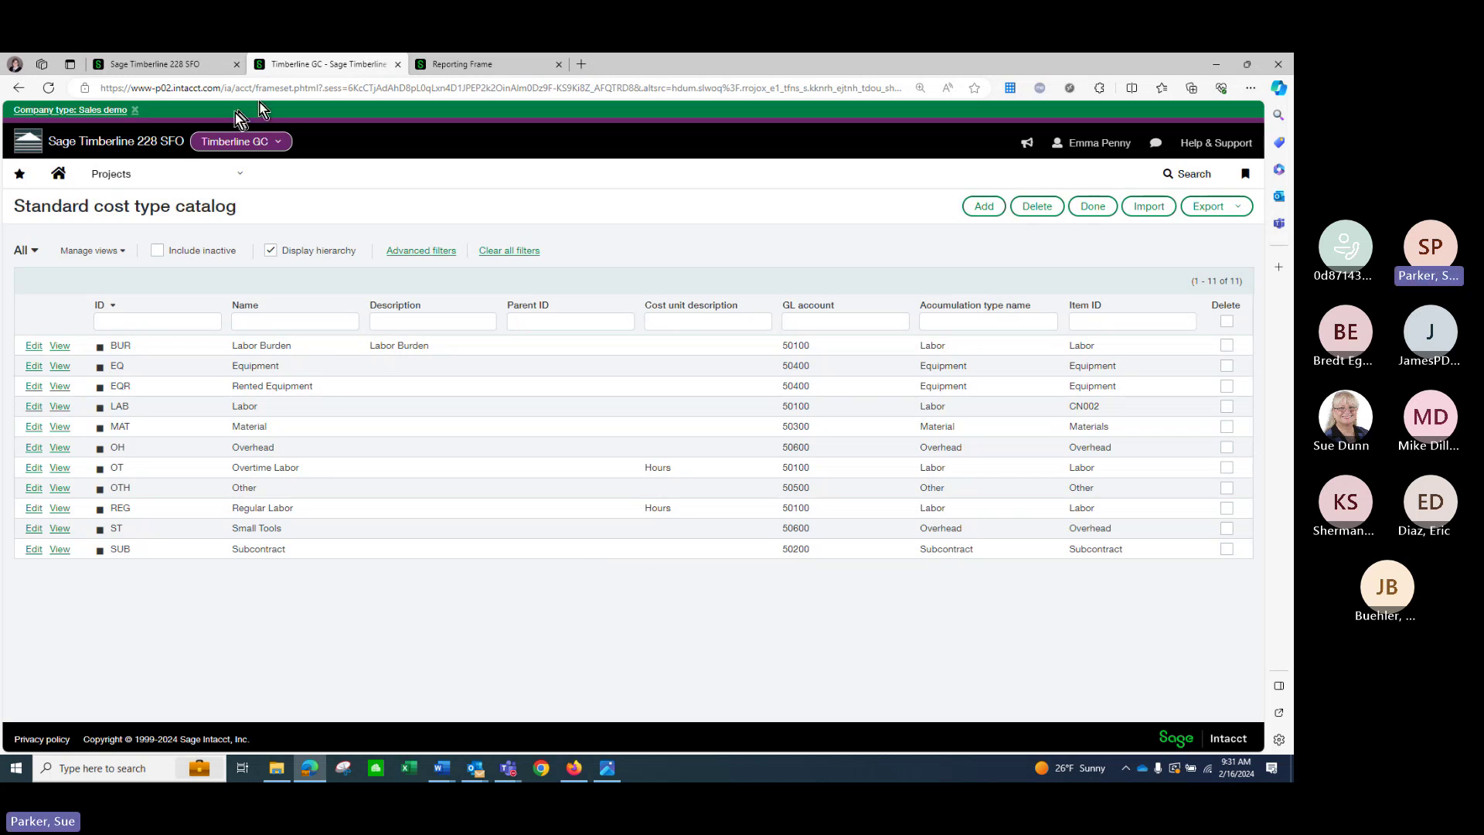
click(185, 172)
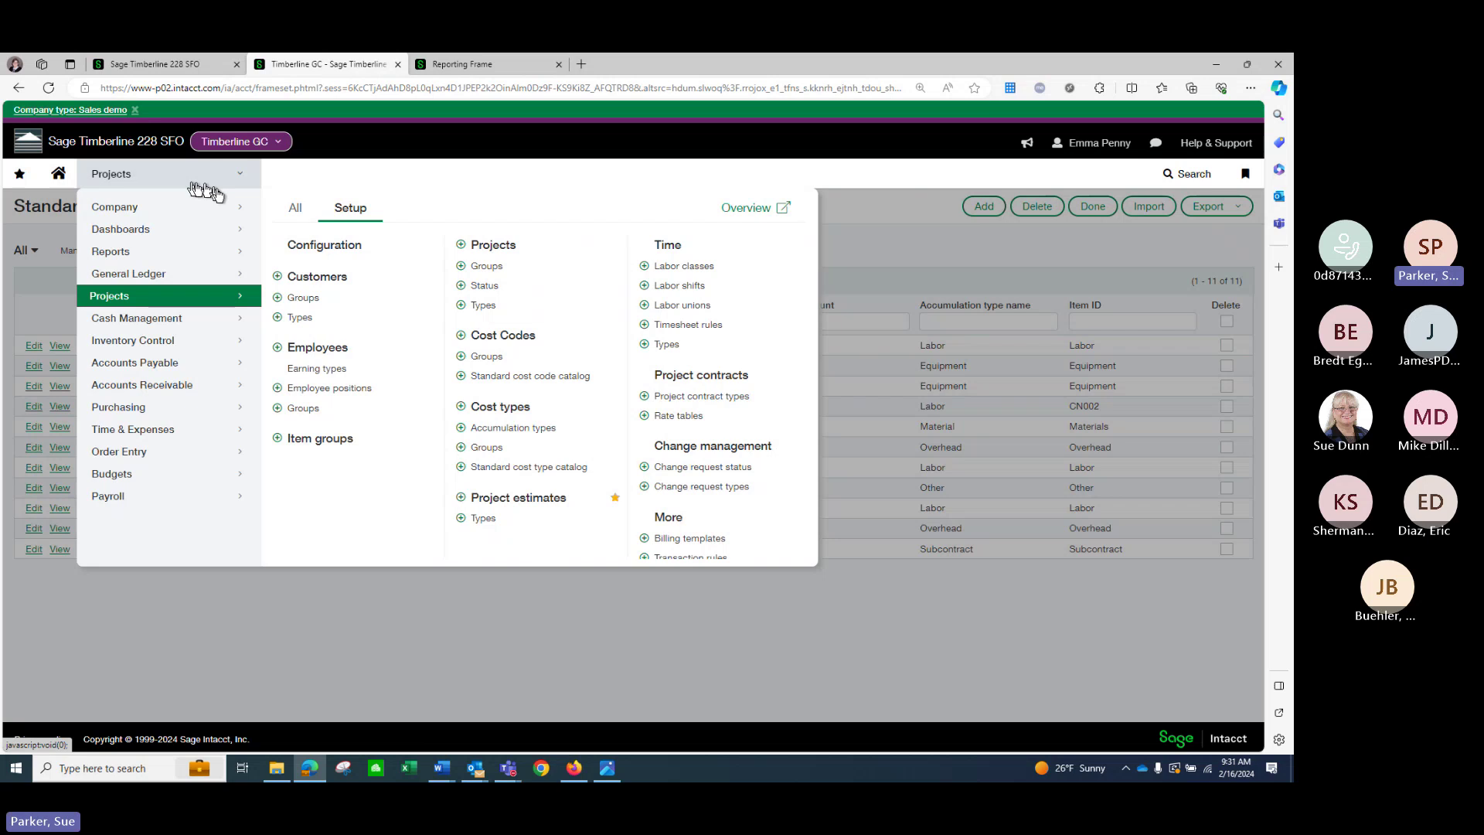
click(293, 212)
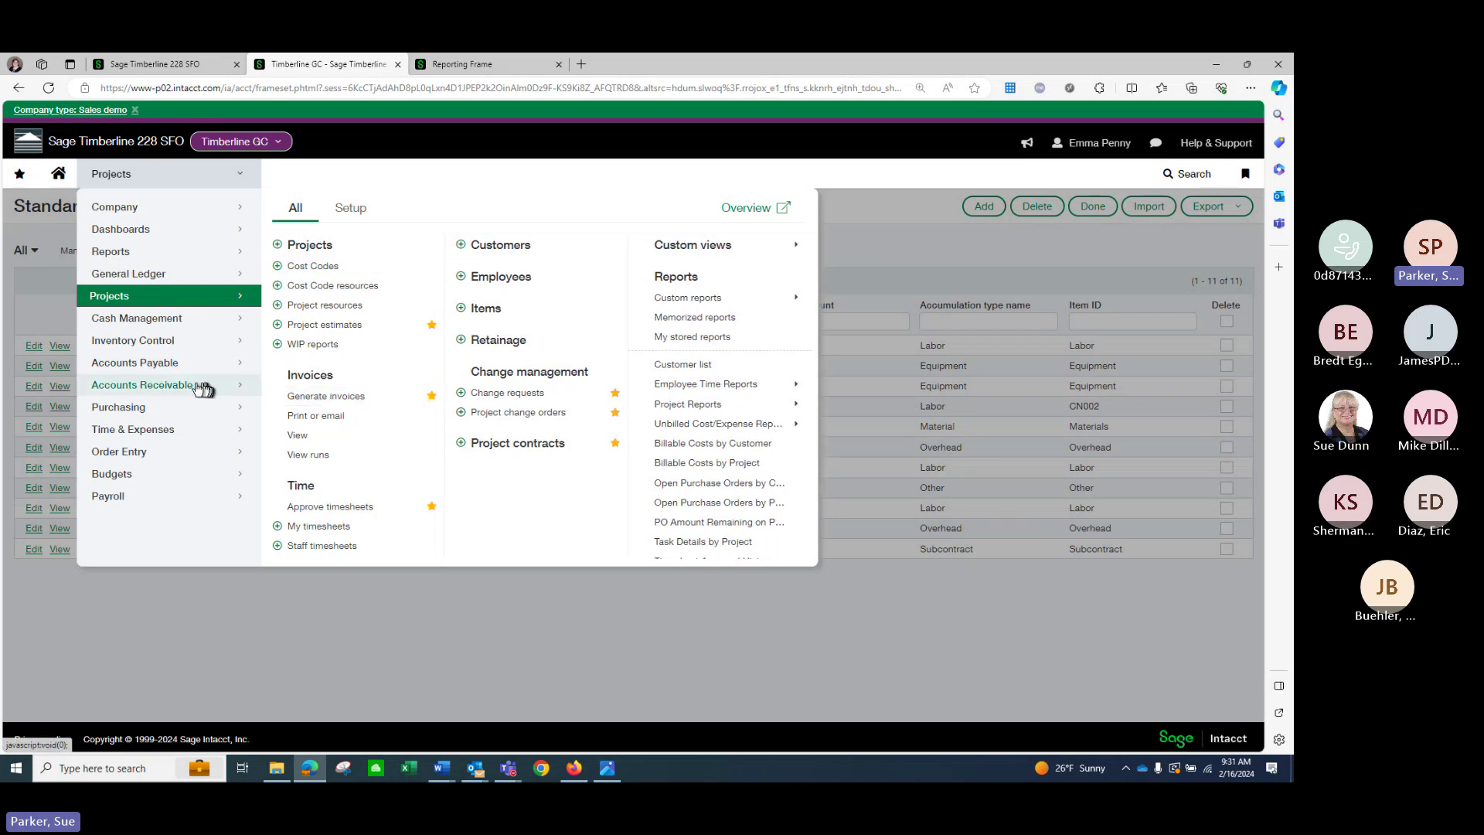
Review the Accounts Receivable Invoices list, then go back to the home dashboard.
mouse_move(183, 388)
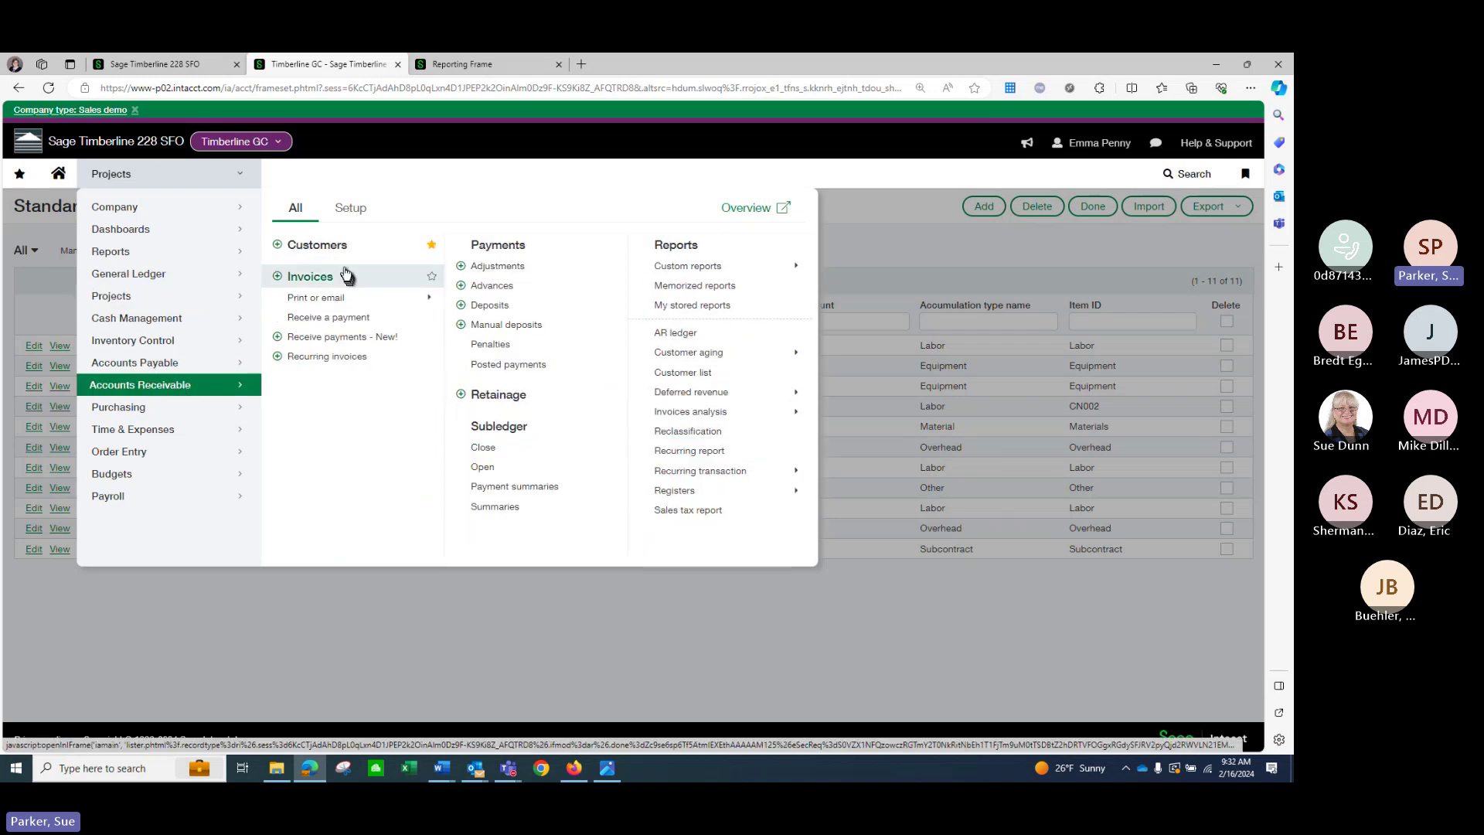
click(340, 276)
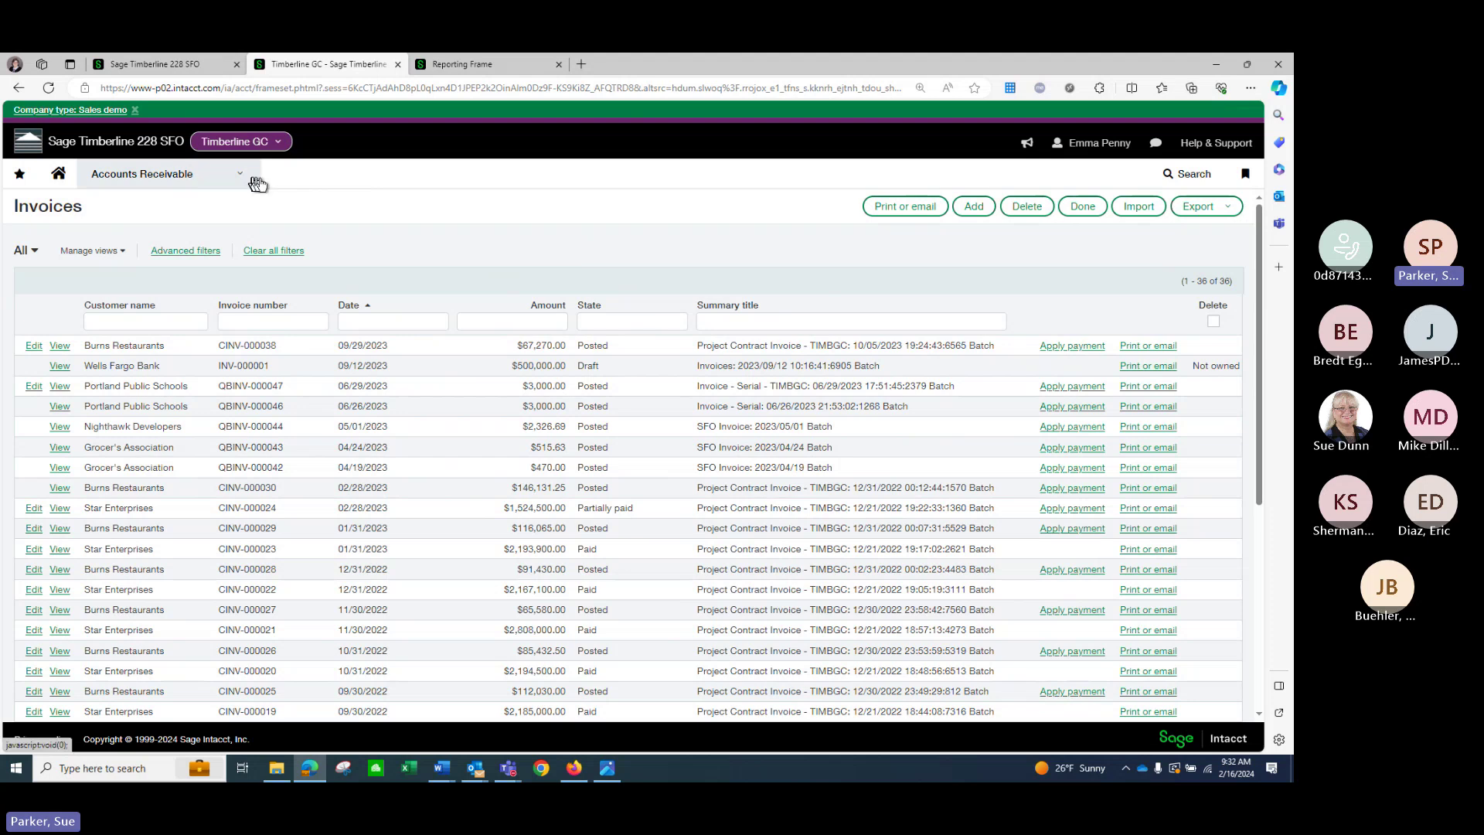
click(61, 175)
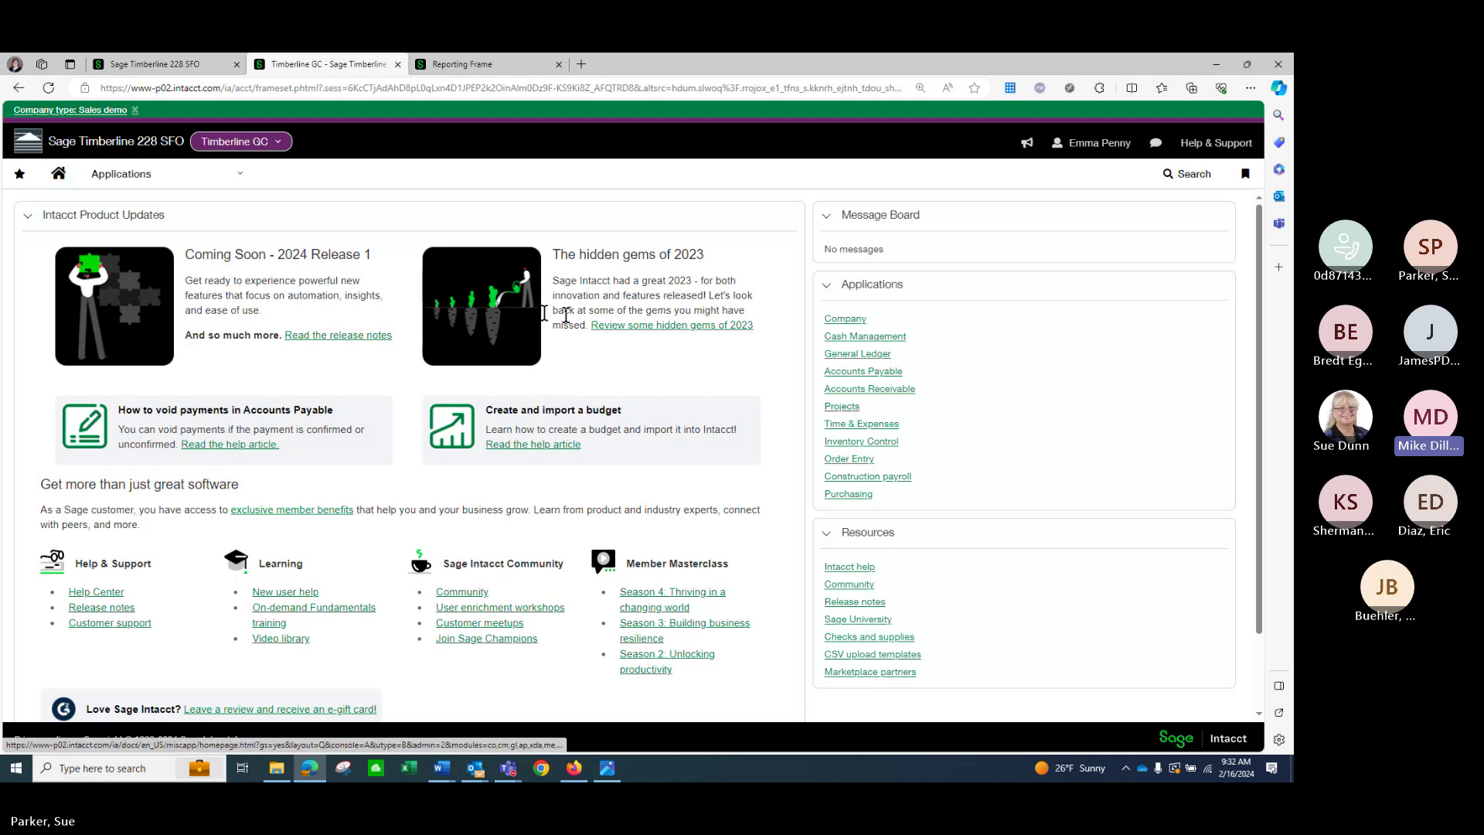
Choose Projects from the Applications list to show its project, invoice, time and report pages.
click(232, 185)
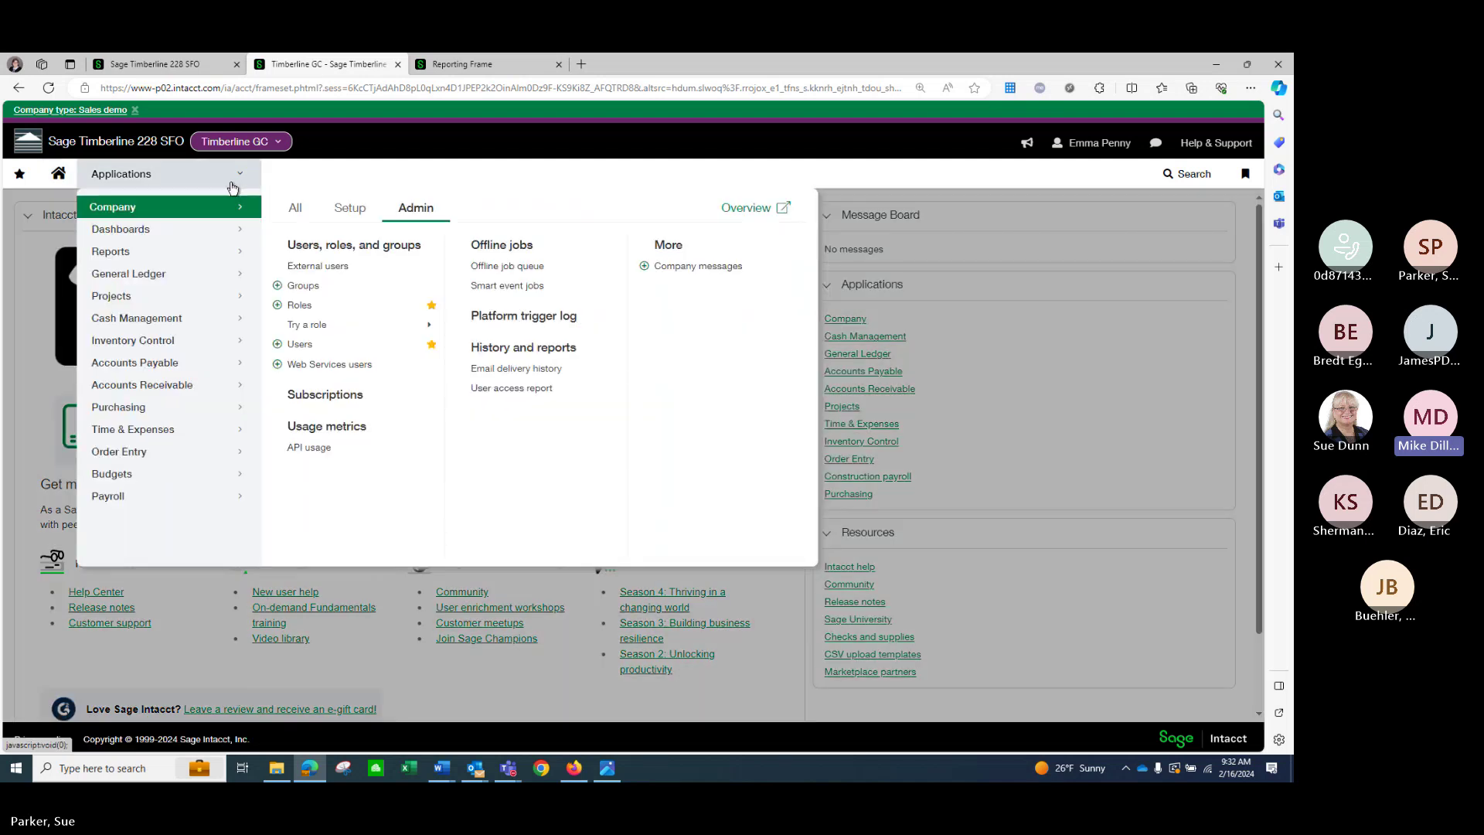
click(222, 297)
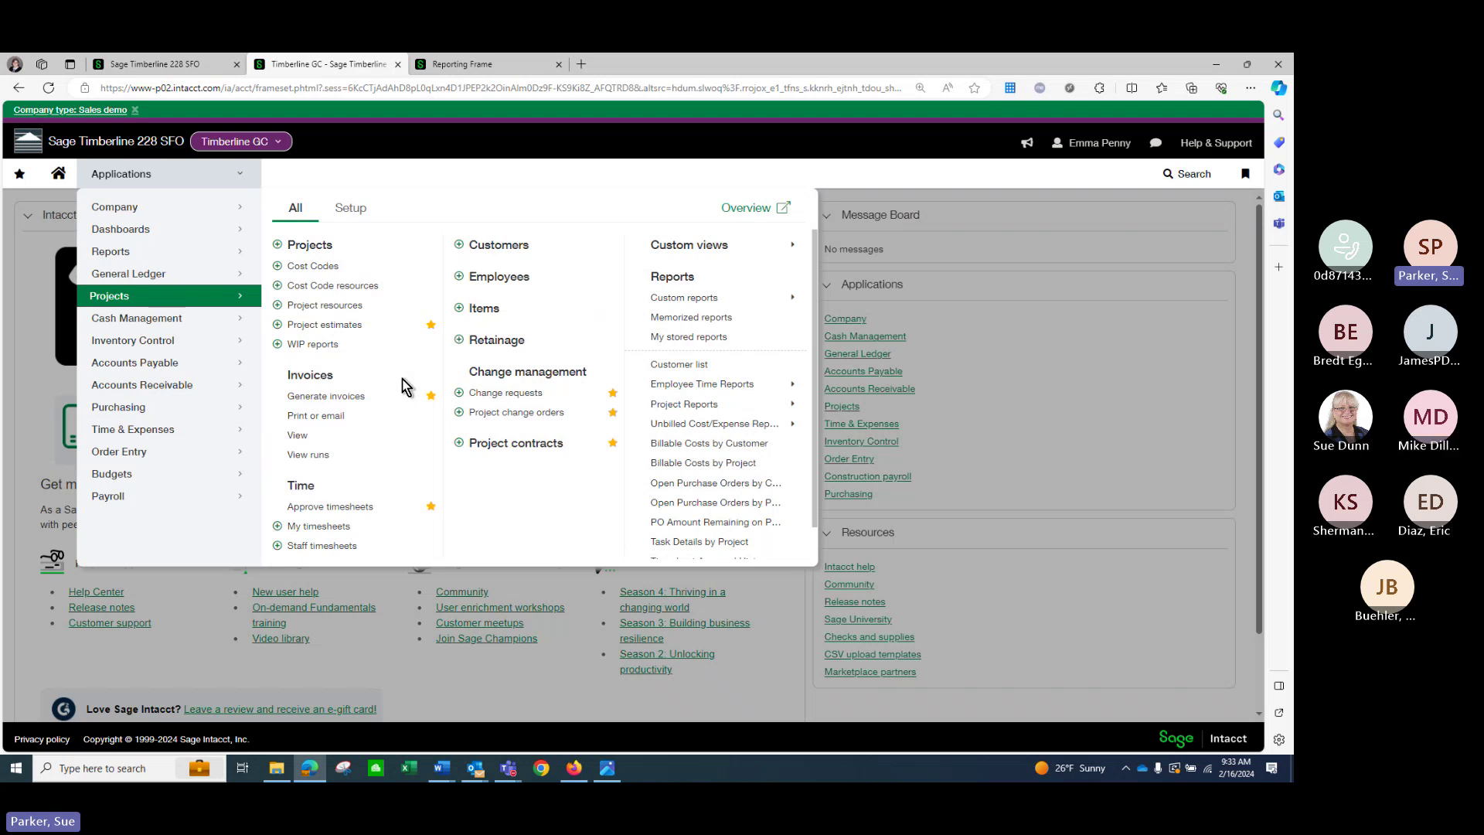
Open the 23-project Projects list for review, then return to the home dashboard.
click(311, 246)
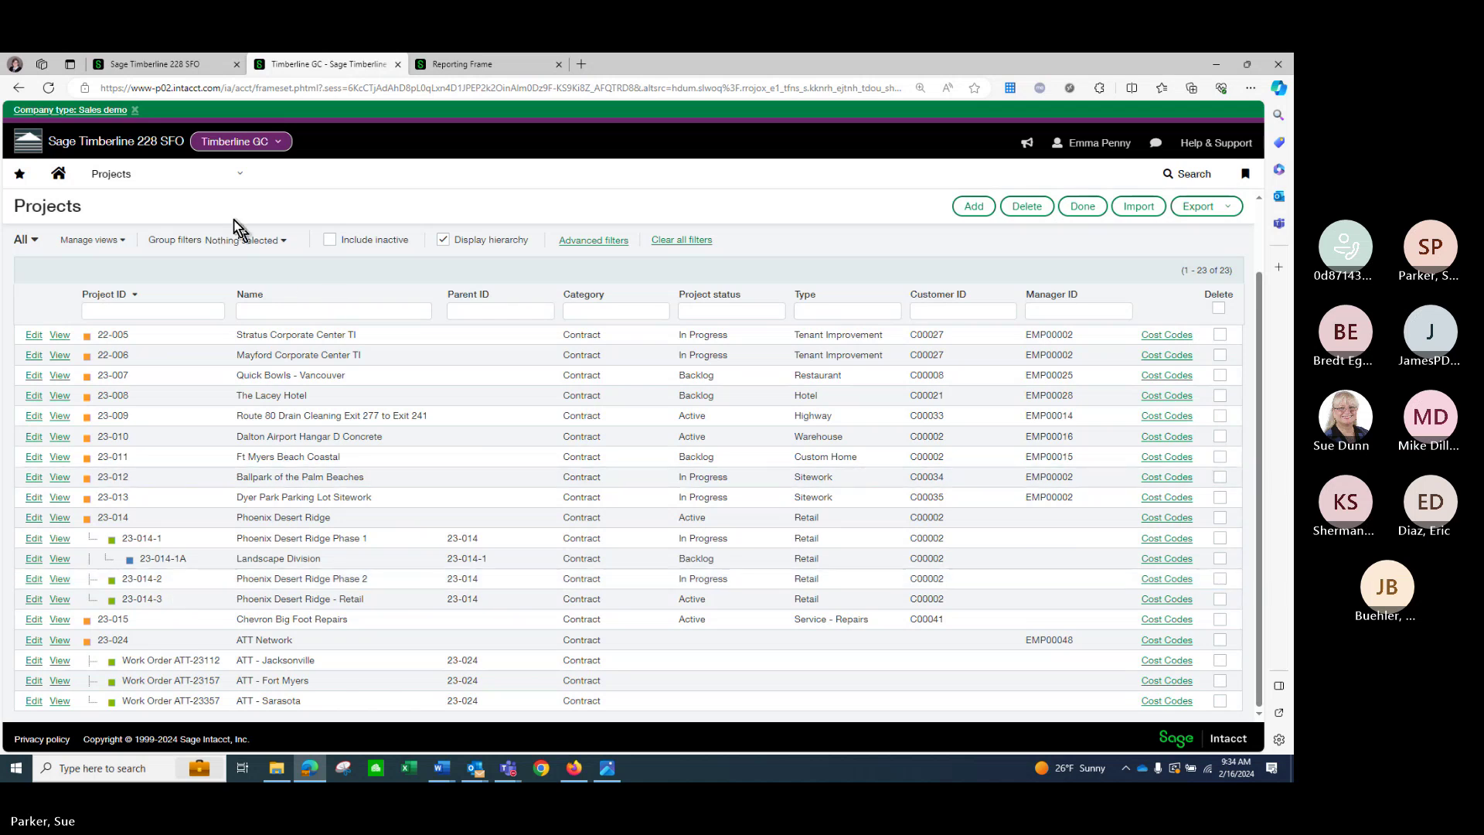
click(58, 174)
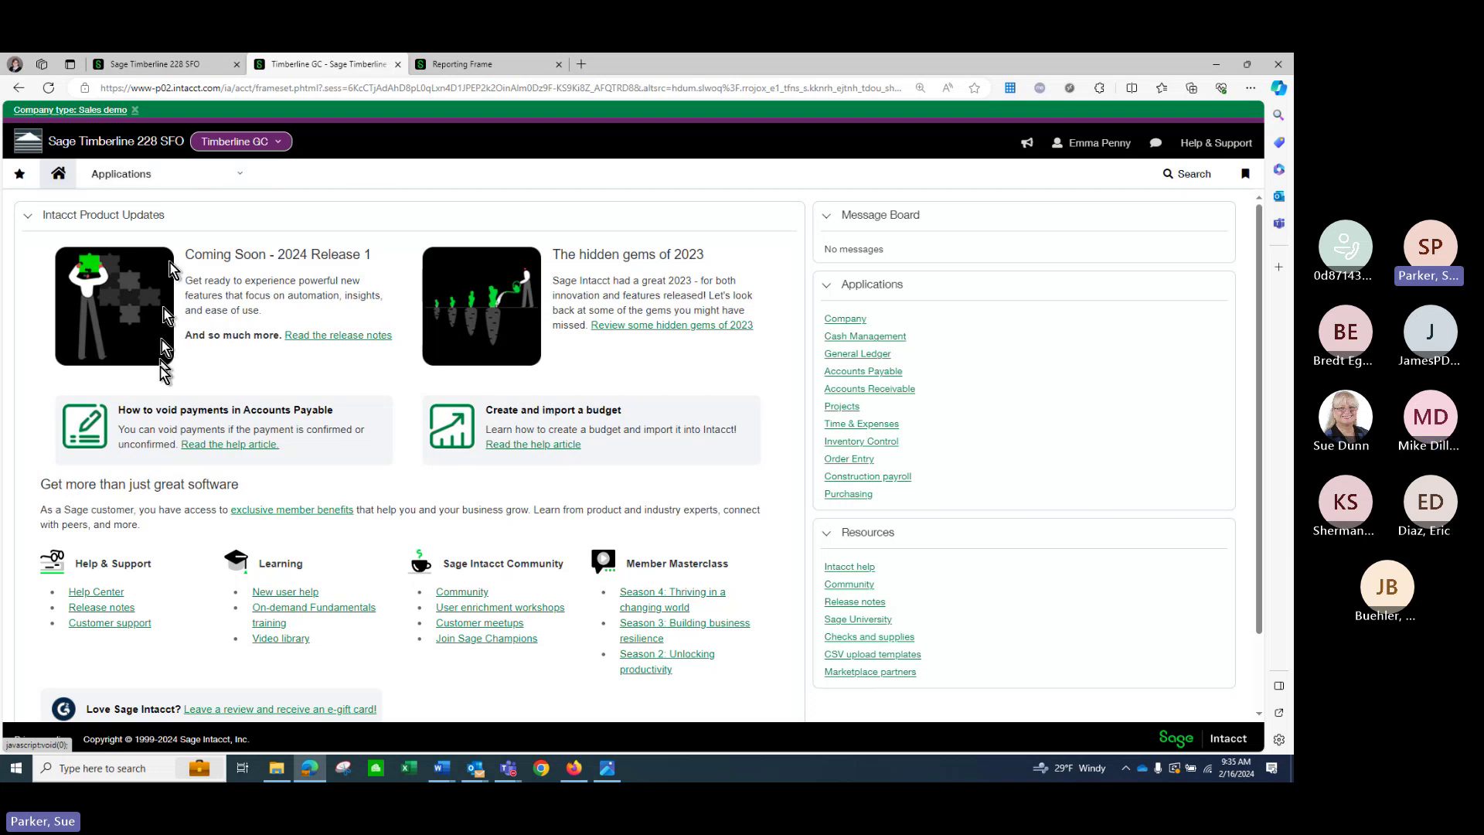
mouse_move(312, 770)
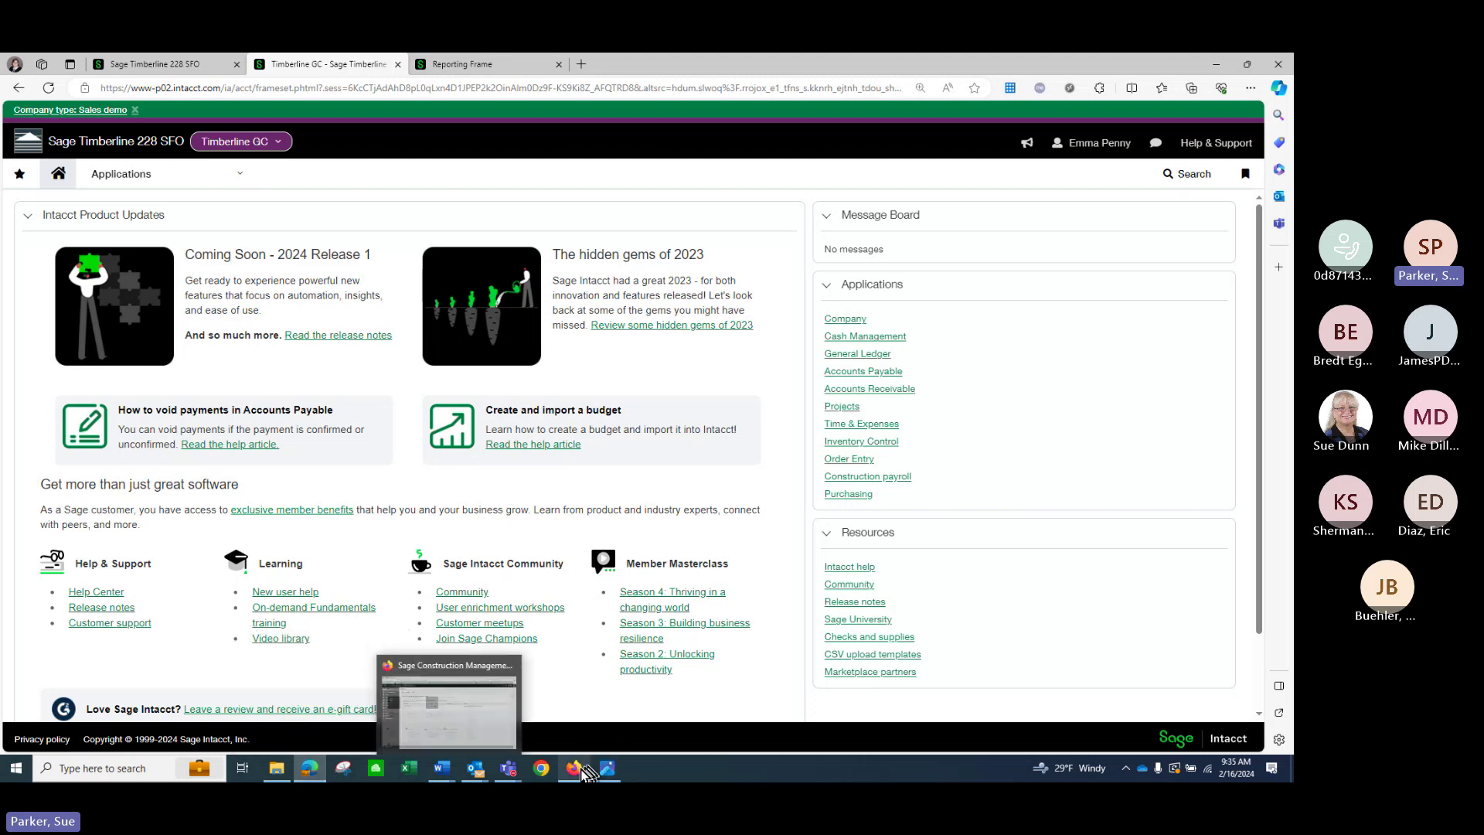
Switch to Sage Construction Management and open the Project Overview of 15 active projects.
mouse_move(576, 773)
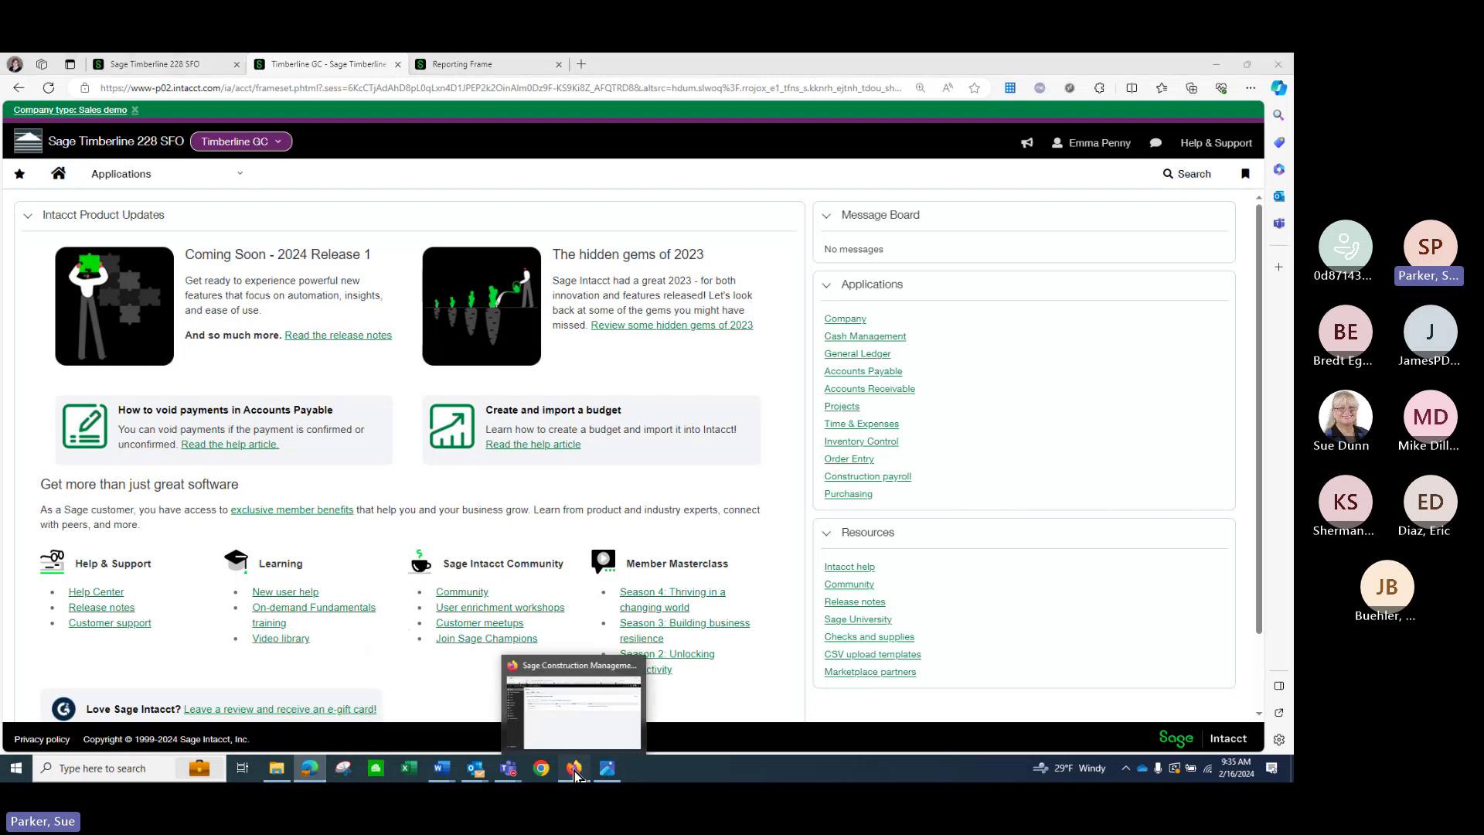
click(574, 771)
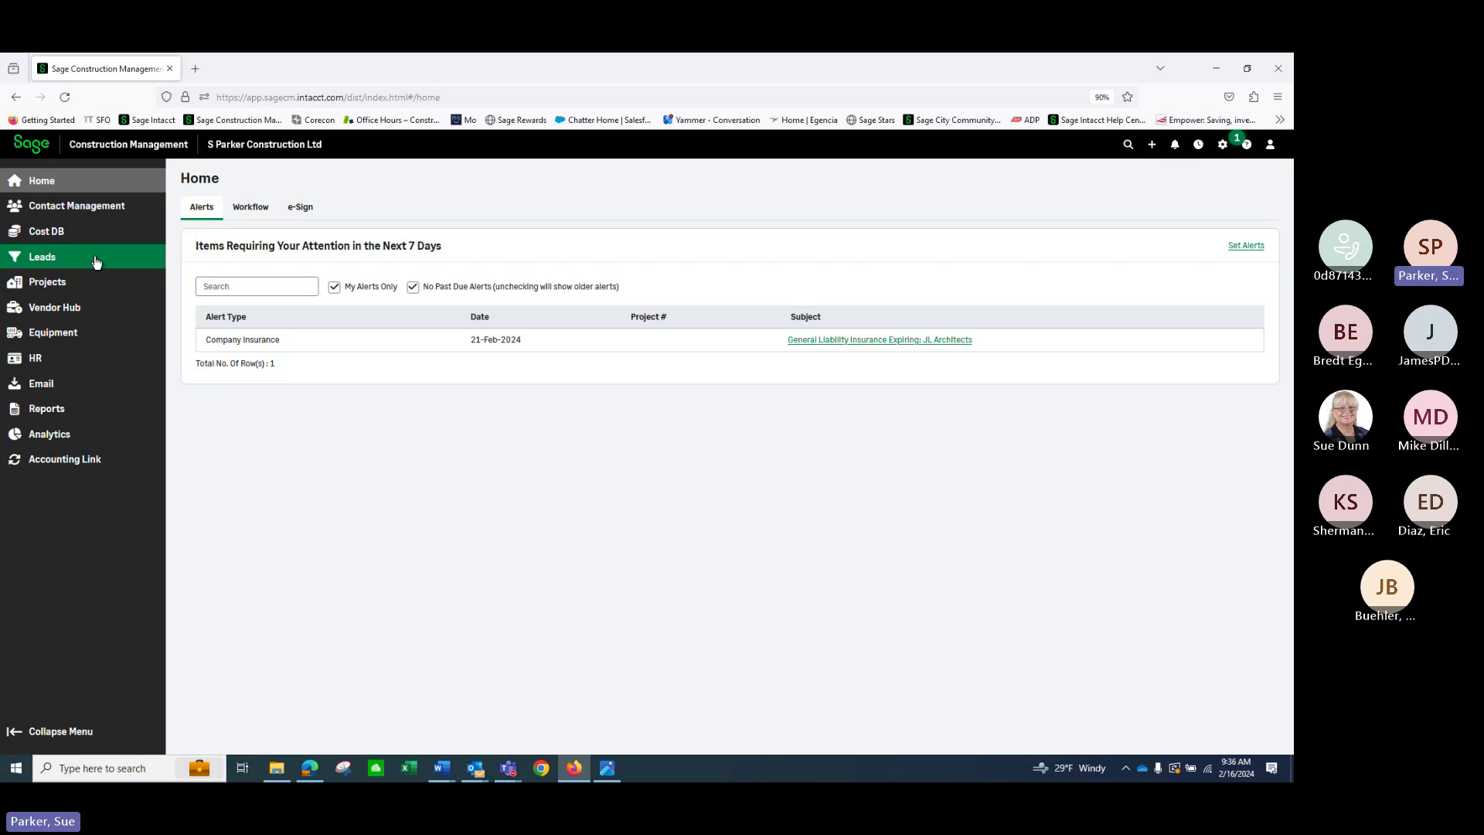
click(79, 281)
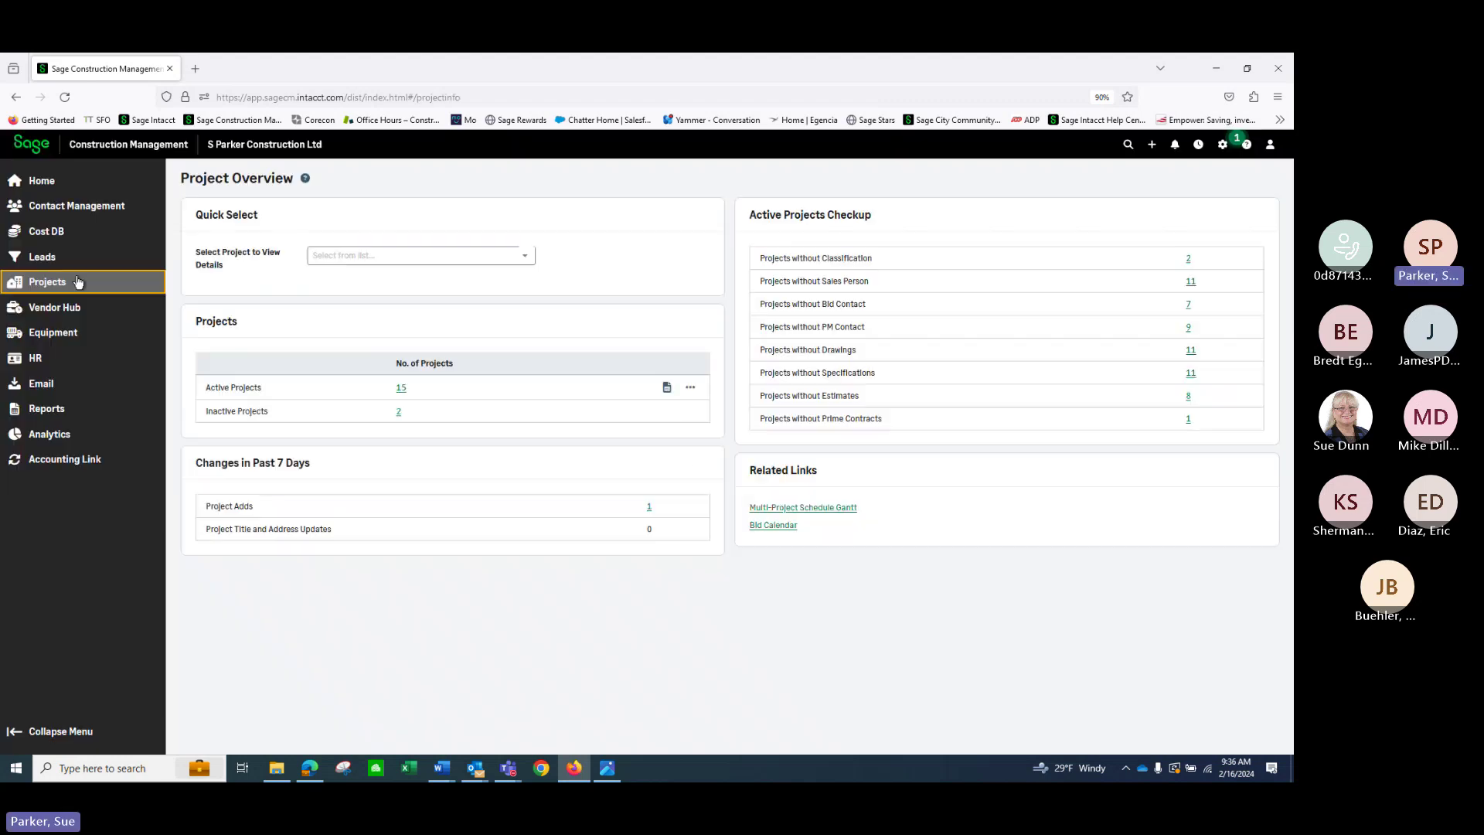
Pick project SC-001 to review its project menu, then return to the Sage Intacct window.
click(530, 257)
drag(530, 323, 530, 397)
click(465, 398)
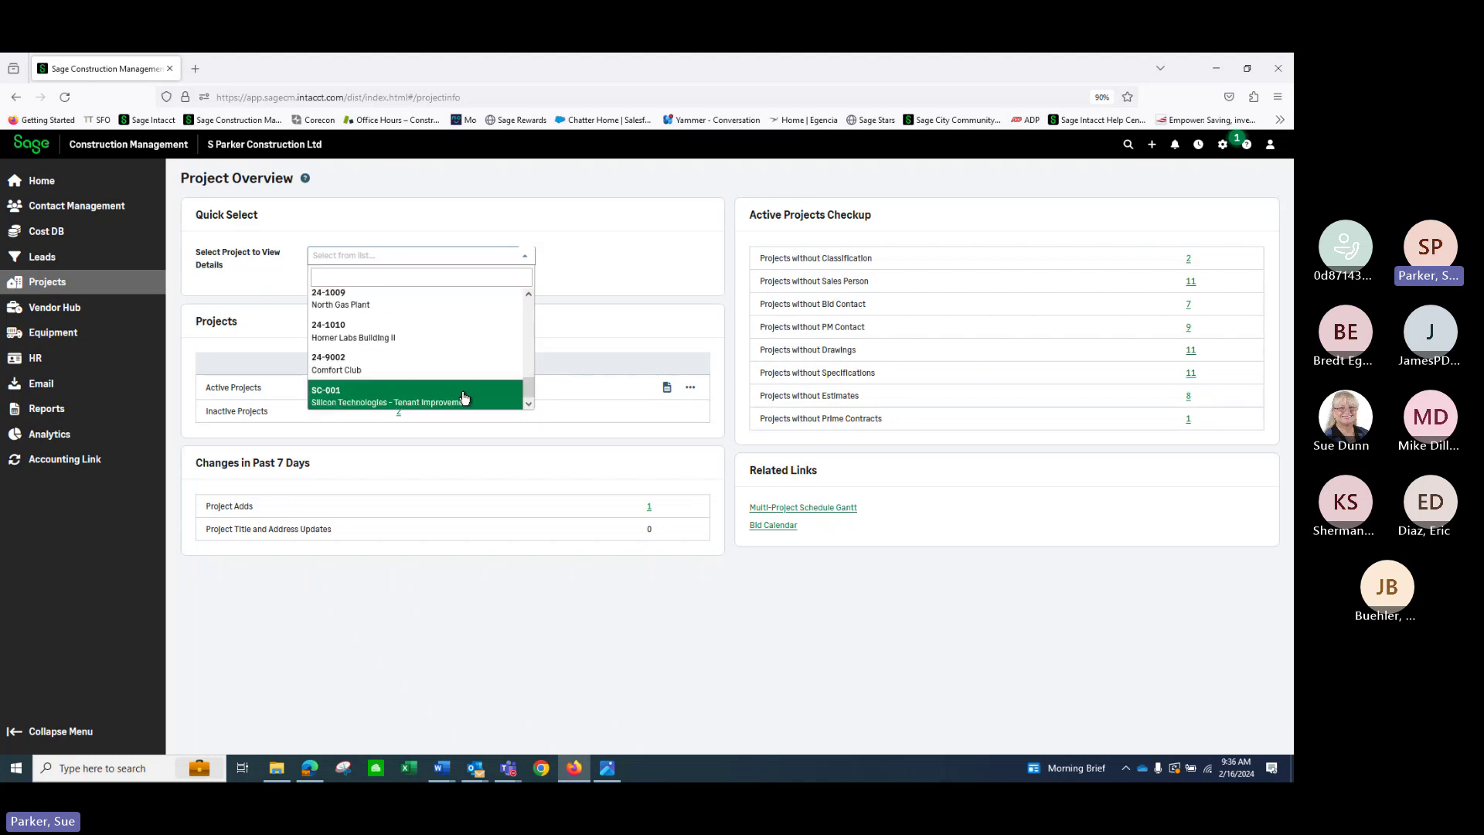
scroll(583, 516, down, 3)
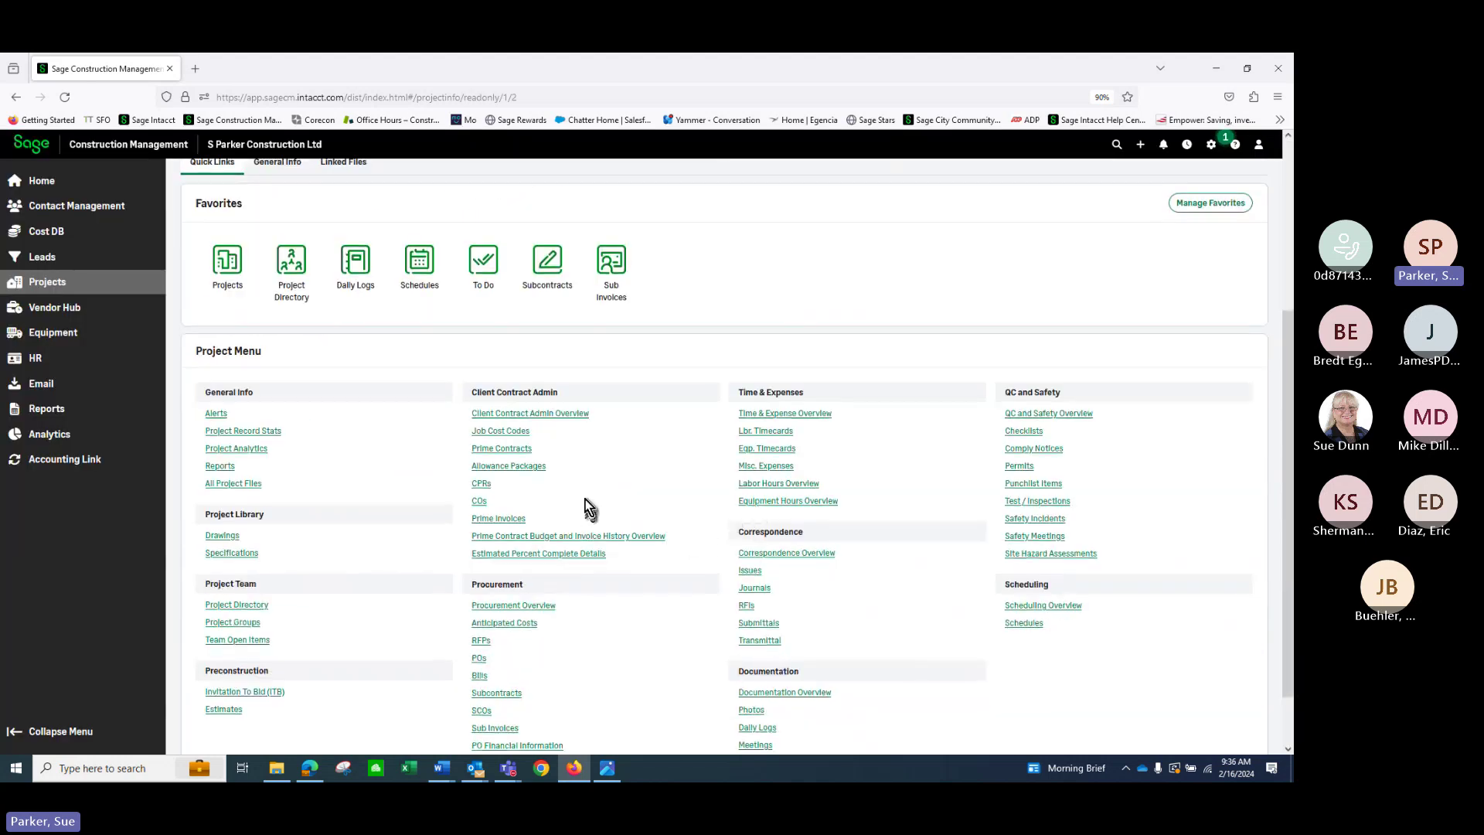
scroll(812, 558, down, 1)
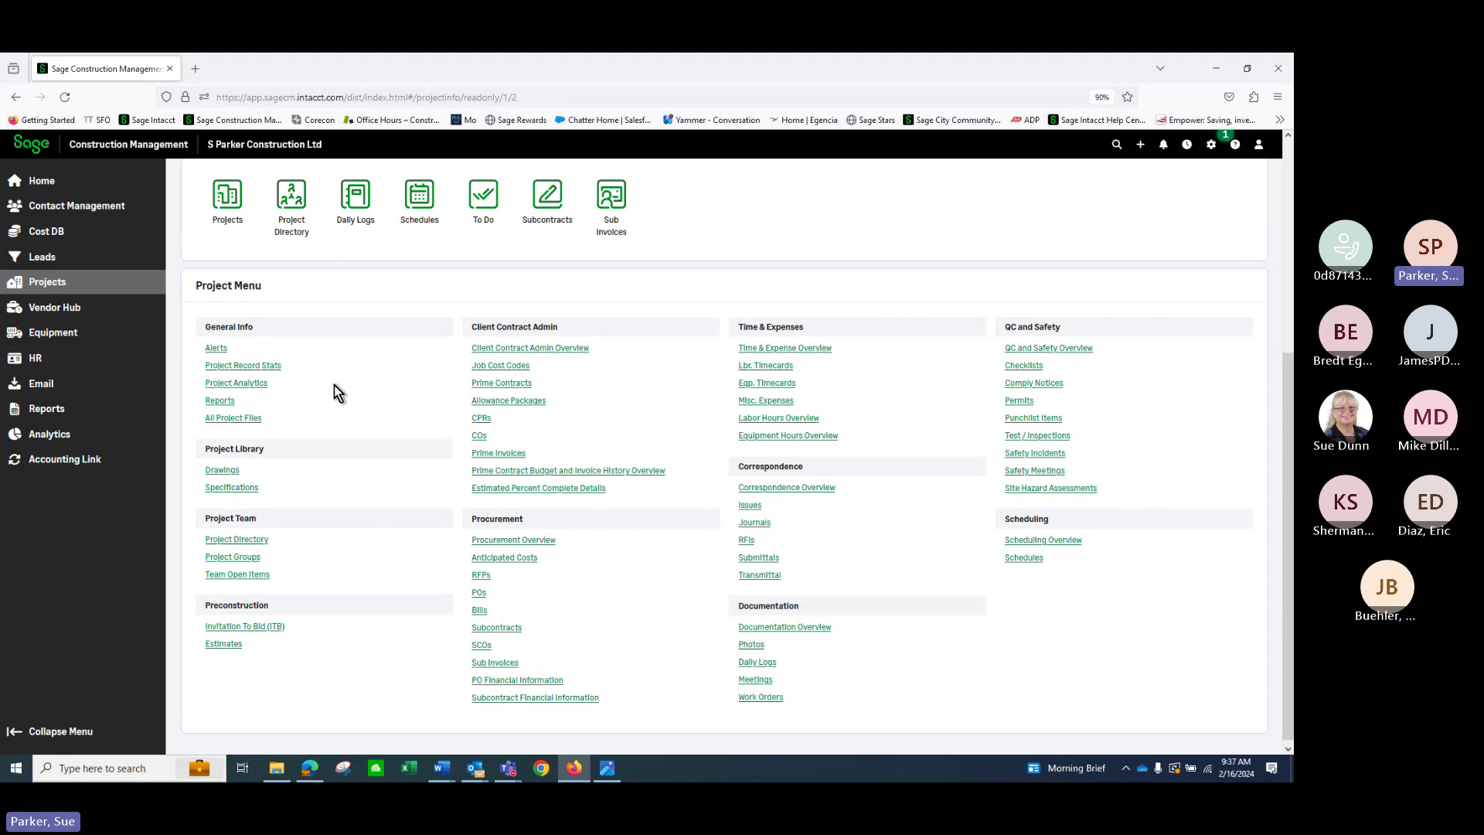
scroll(334, 385, up, 1)
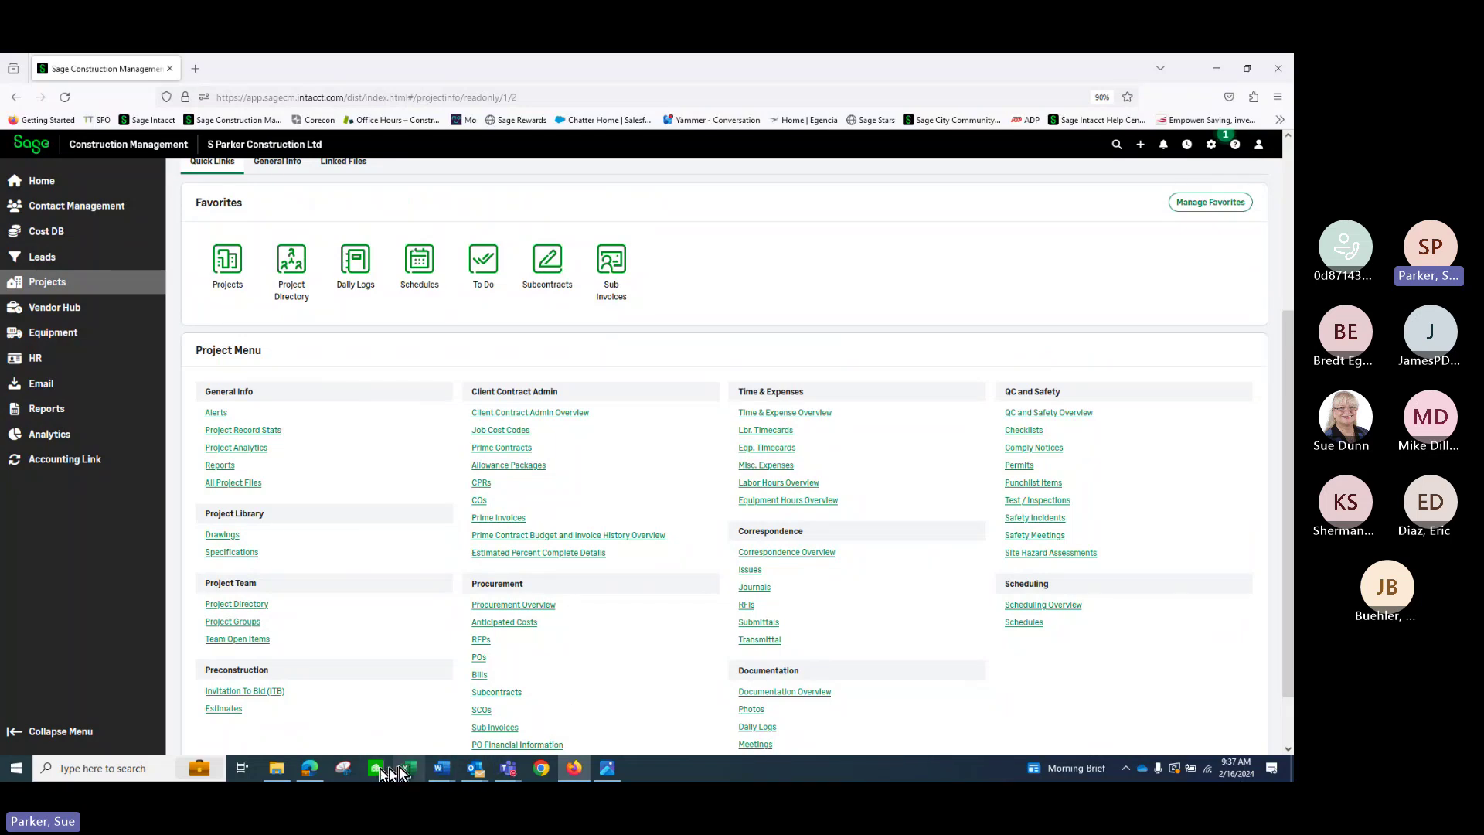
click(310, 769)
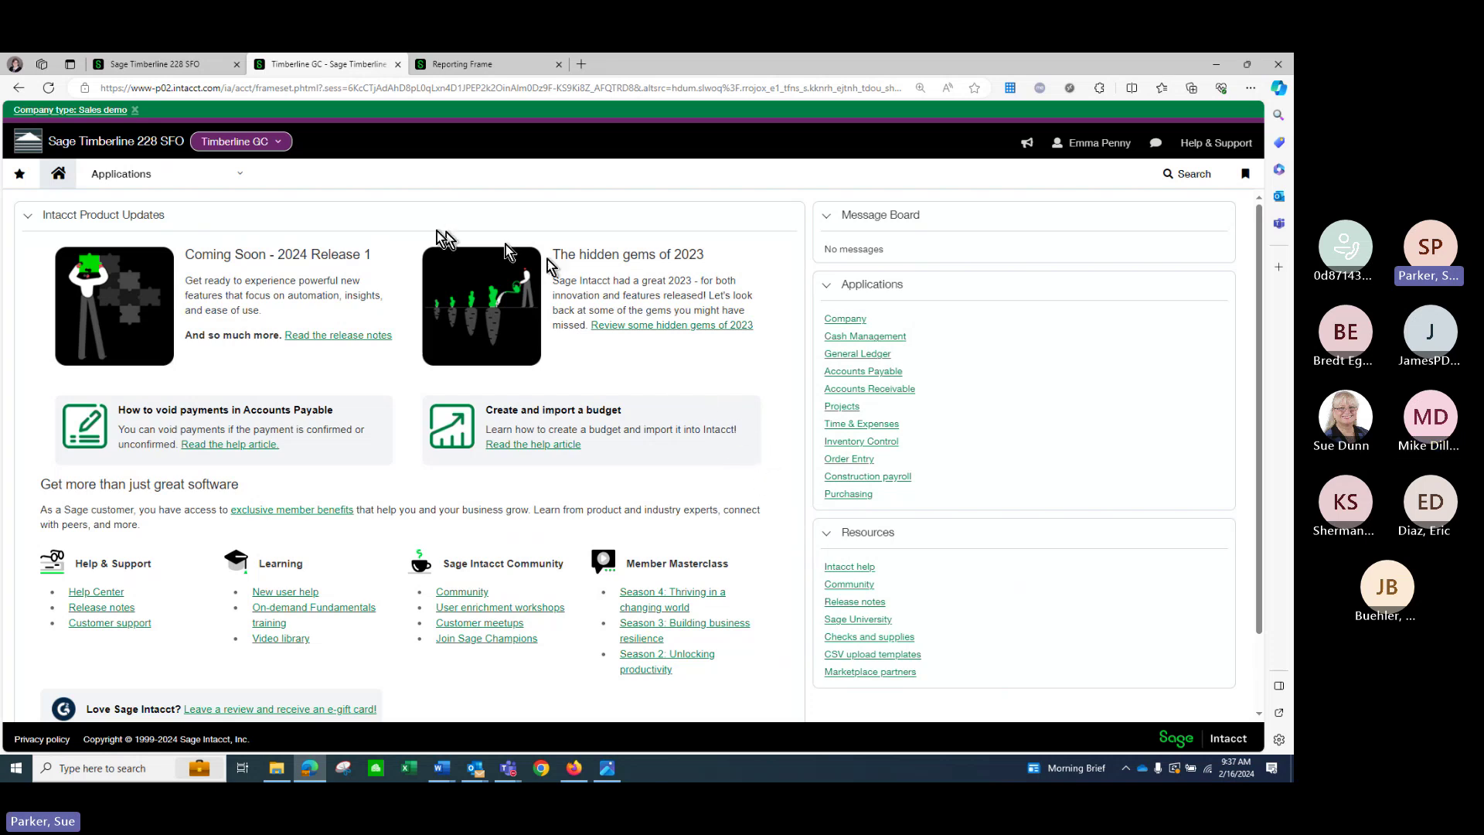
Show the Reports application options, including financial graphs, financial and custom reports.
click(237, 184)
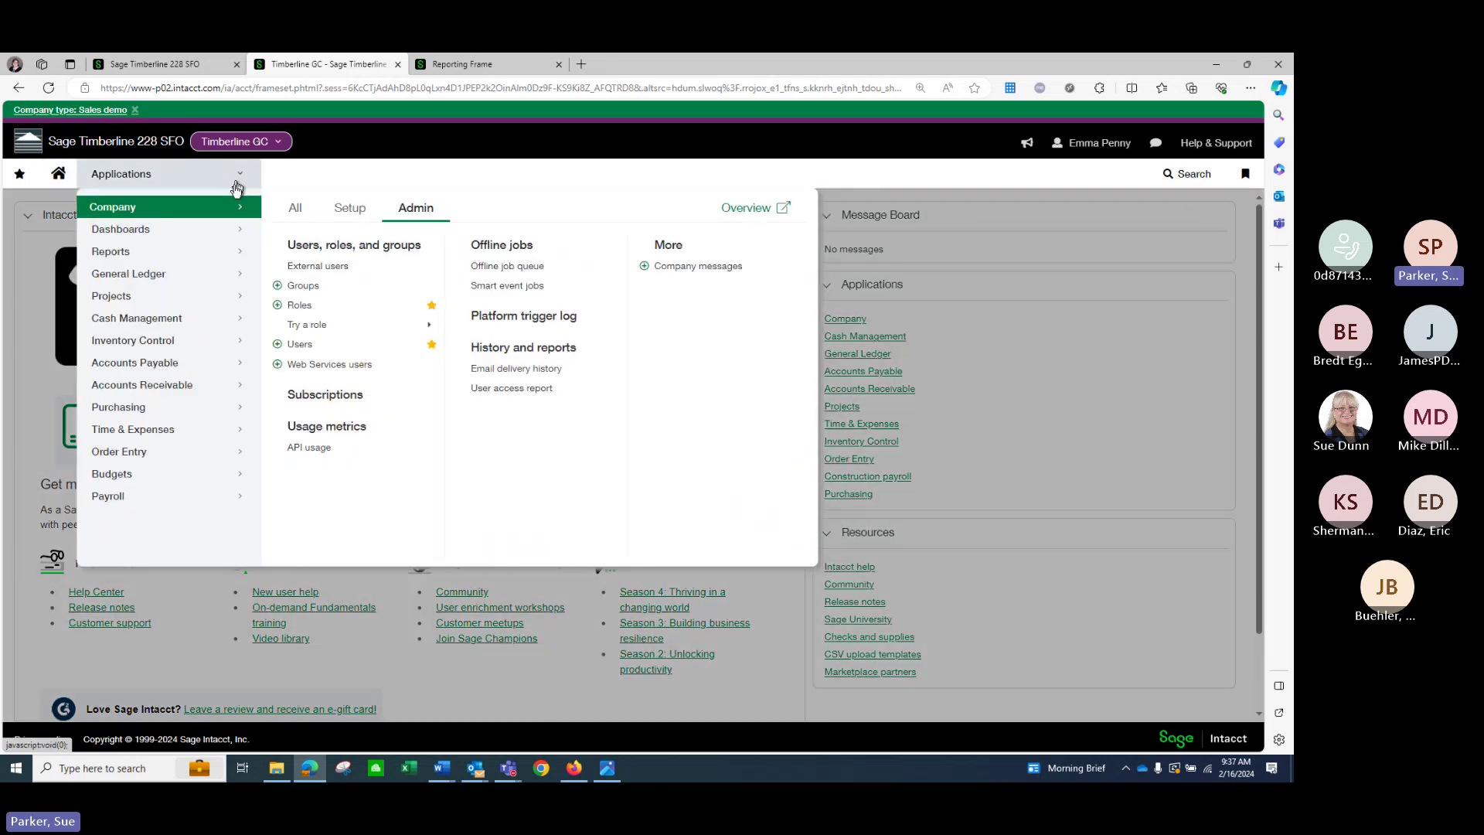
mouse_move(224, 253)
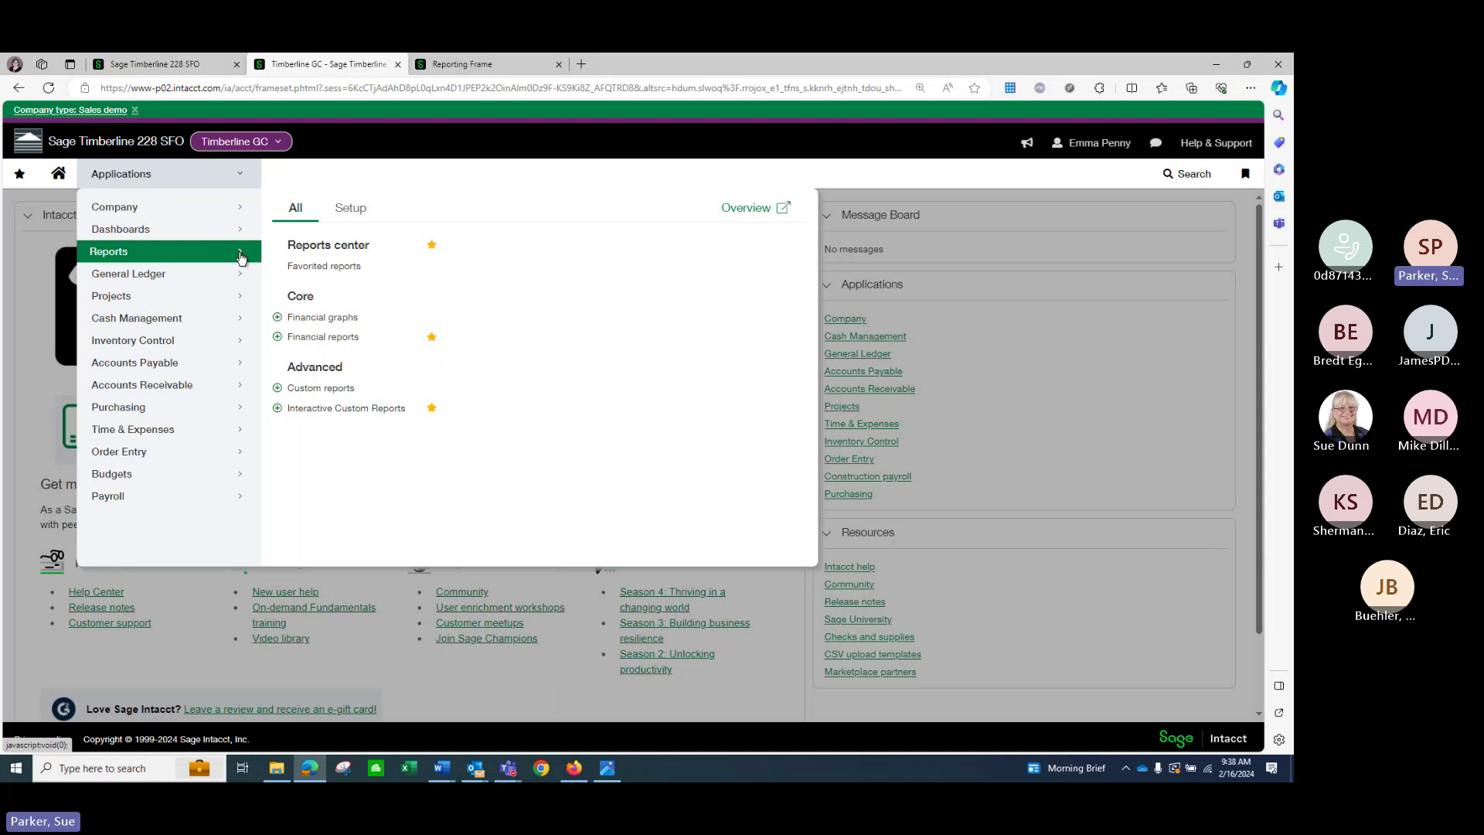
Process and store Project Profitability for Restaurants in Intacct from the Financial reports list.
click(345, 337)
scroll(684, 392, down, 3)
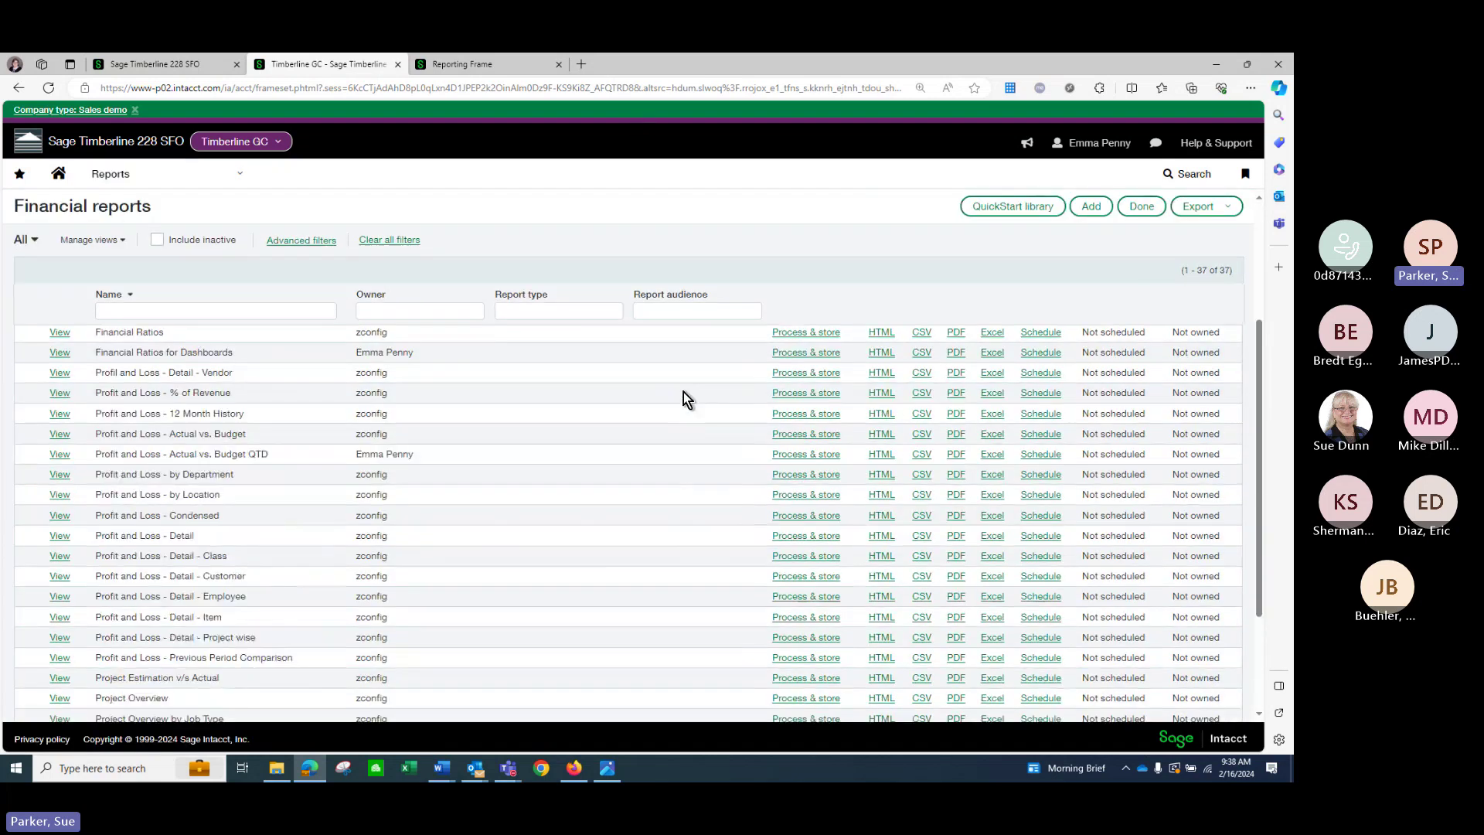
scroll(683, 391, down, 4)
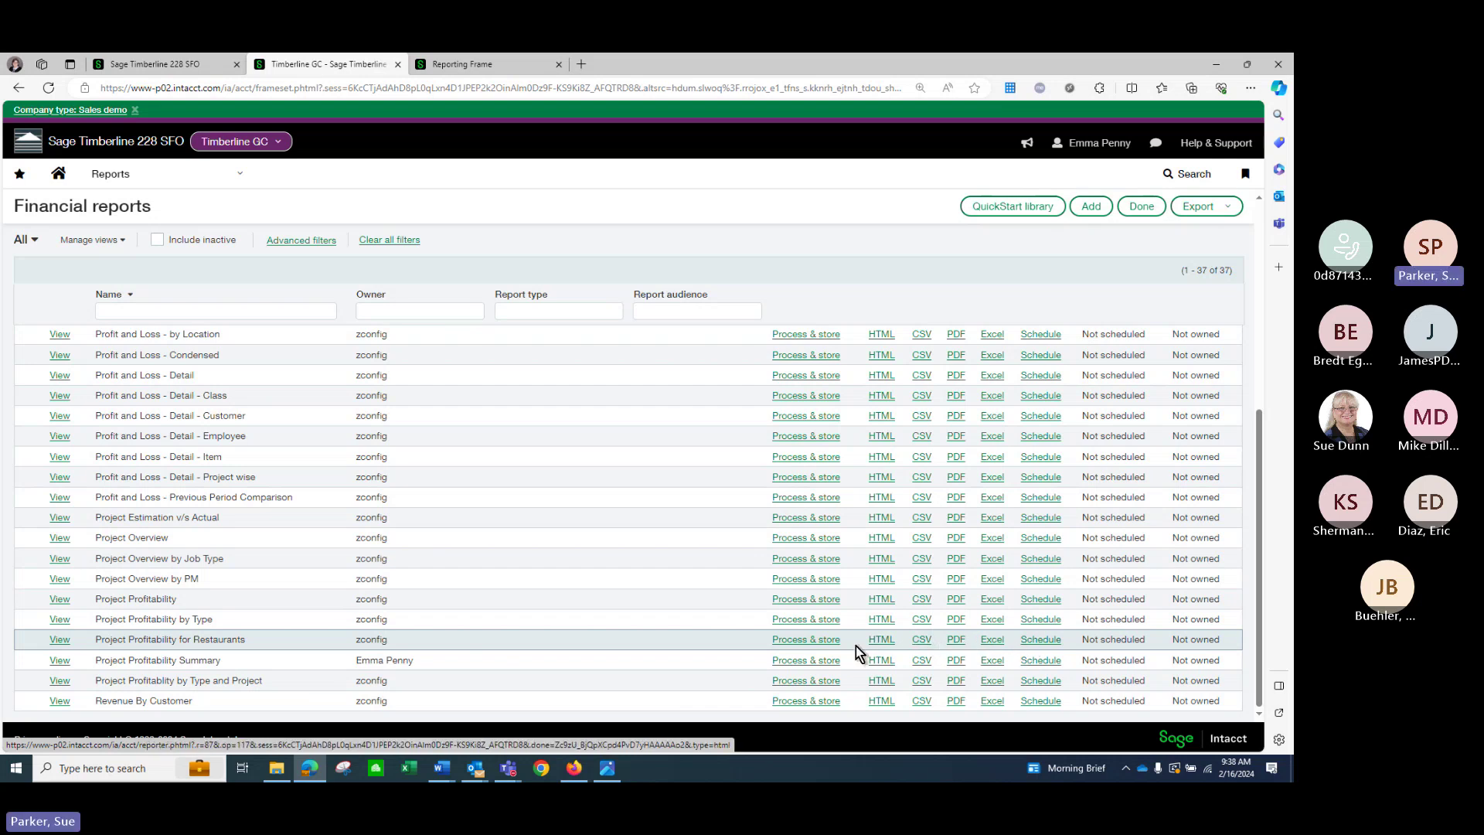
click(824, 640)
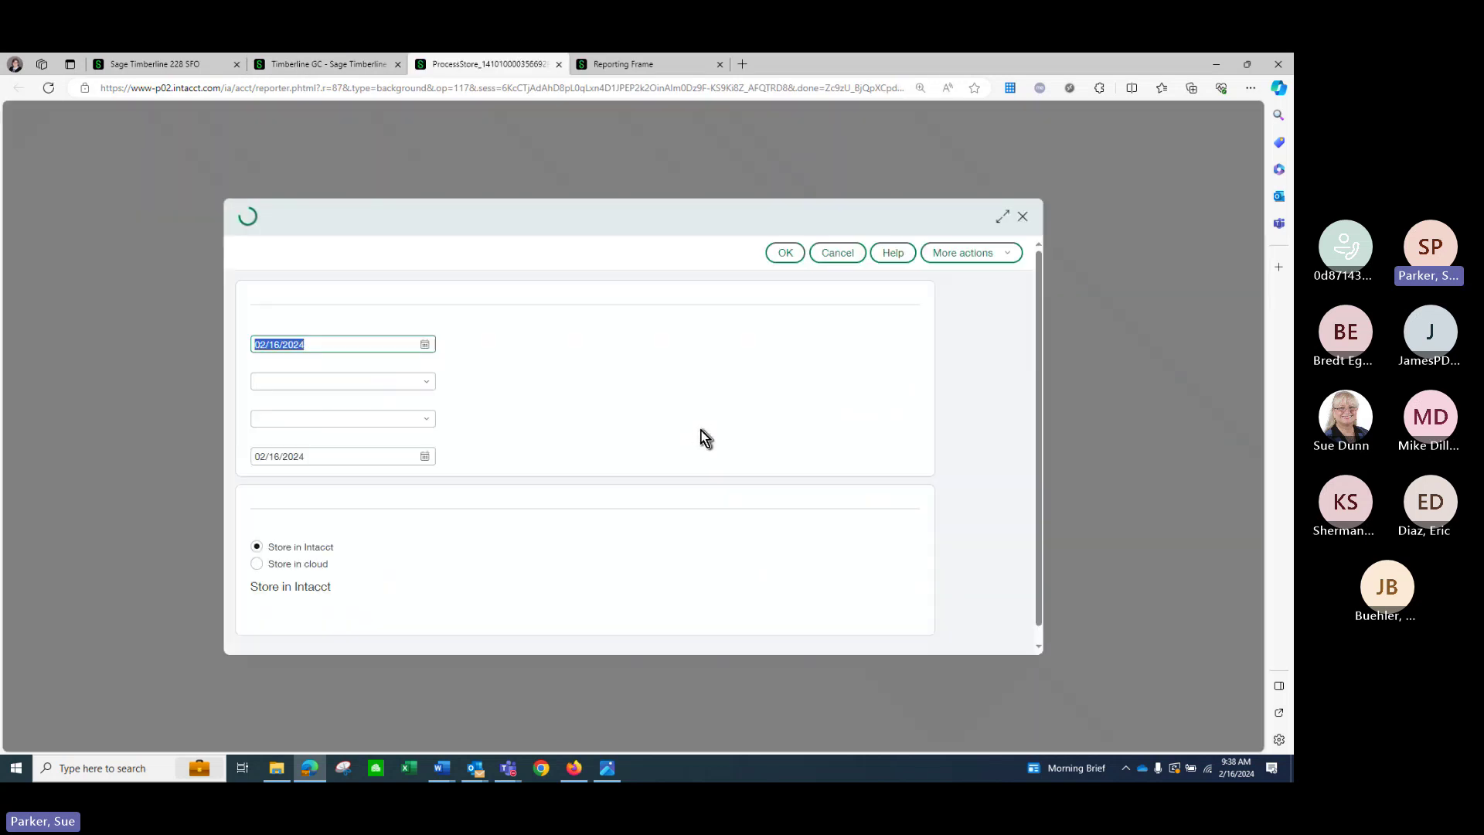
click(784, 255)
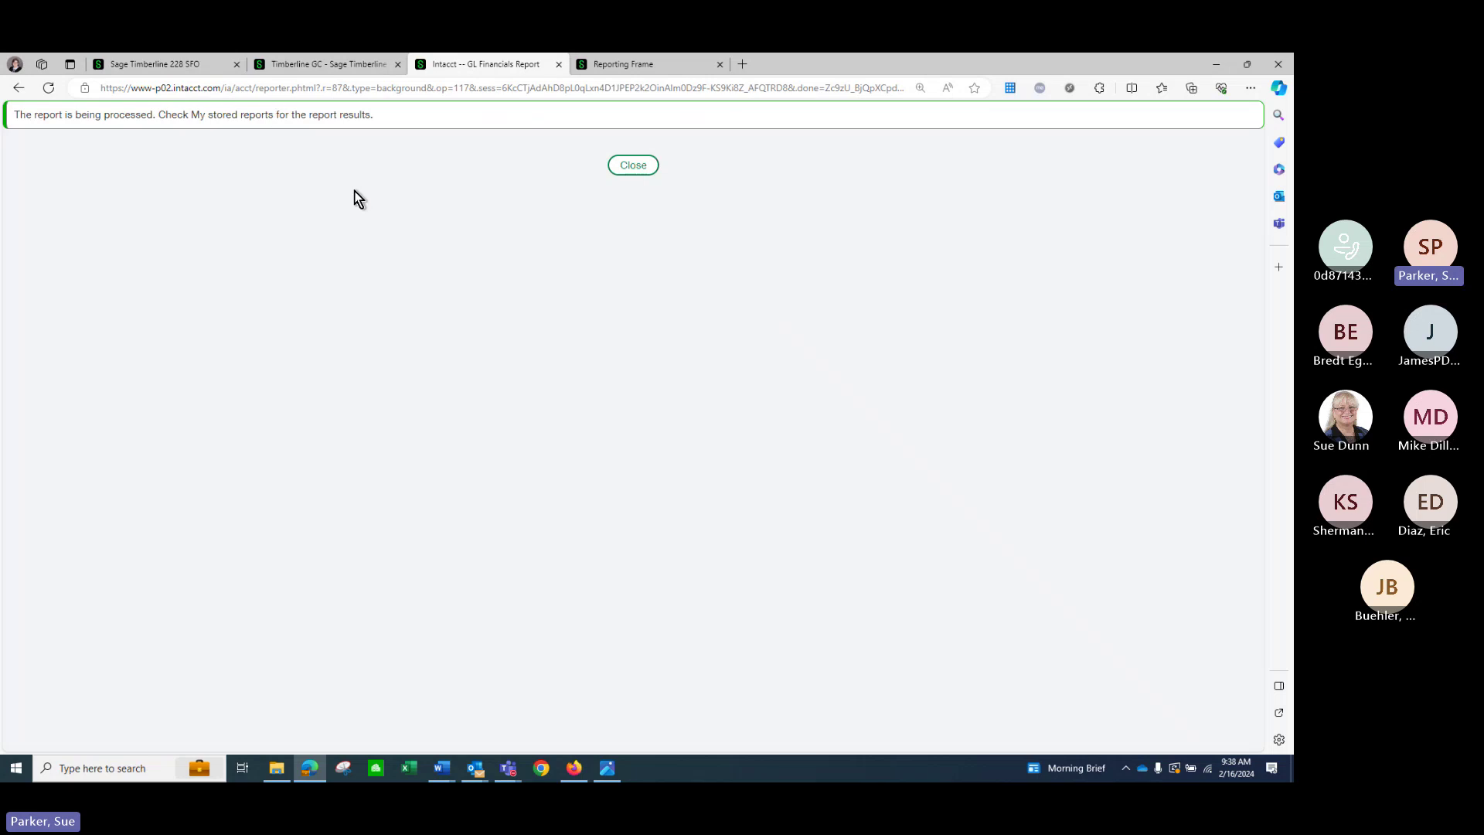
click(638, 168)
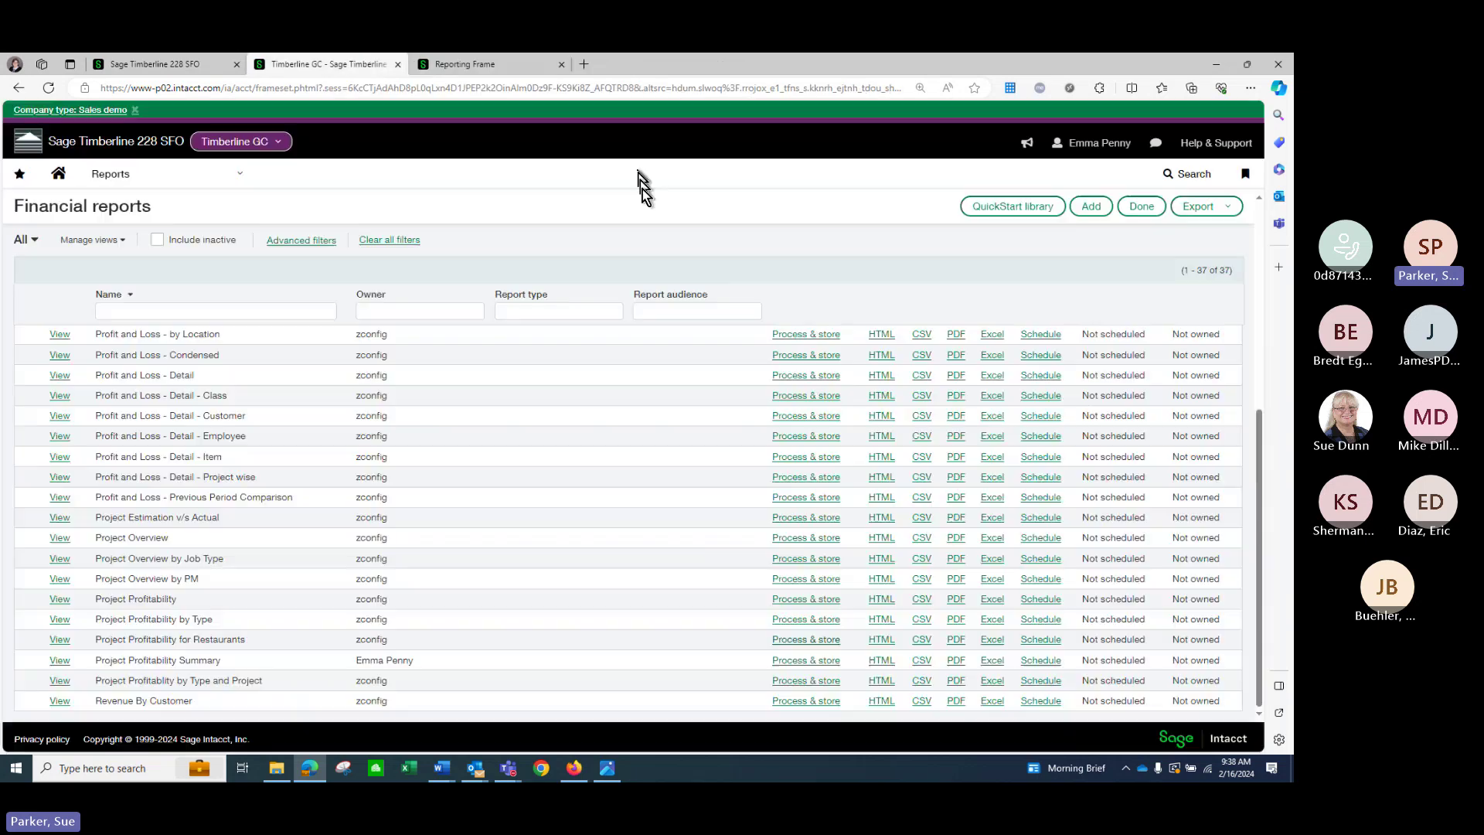
Schedule Profit and Loss - Detail - Class from 02/16/2024, never ending, repeating weekly.
click(1045, 403)
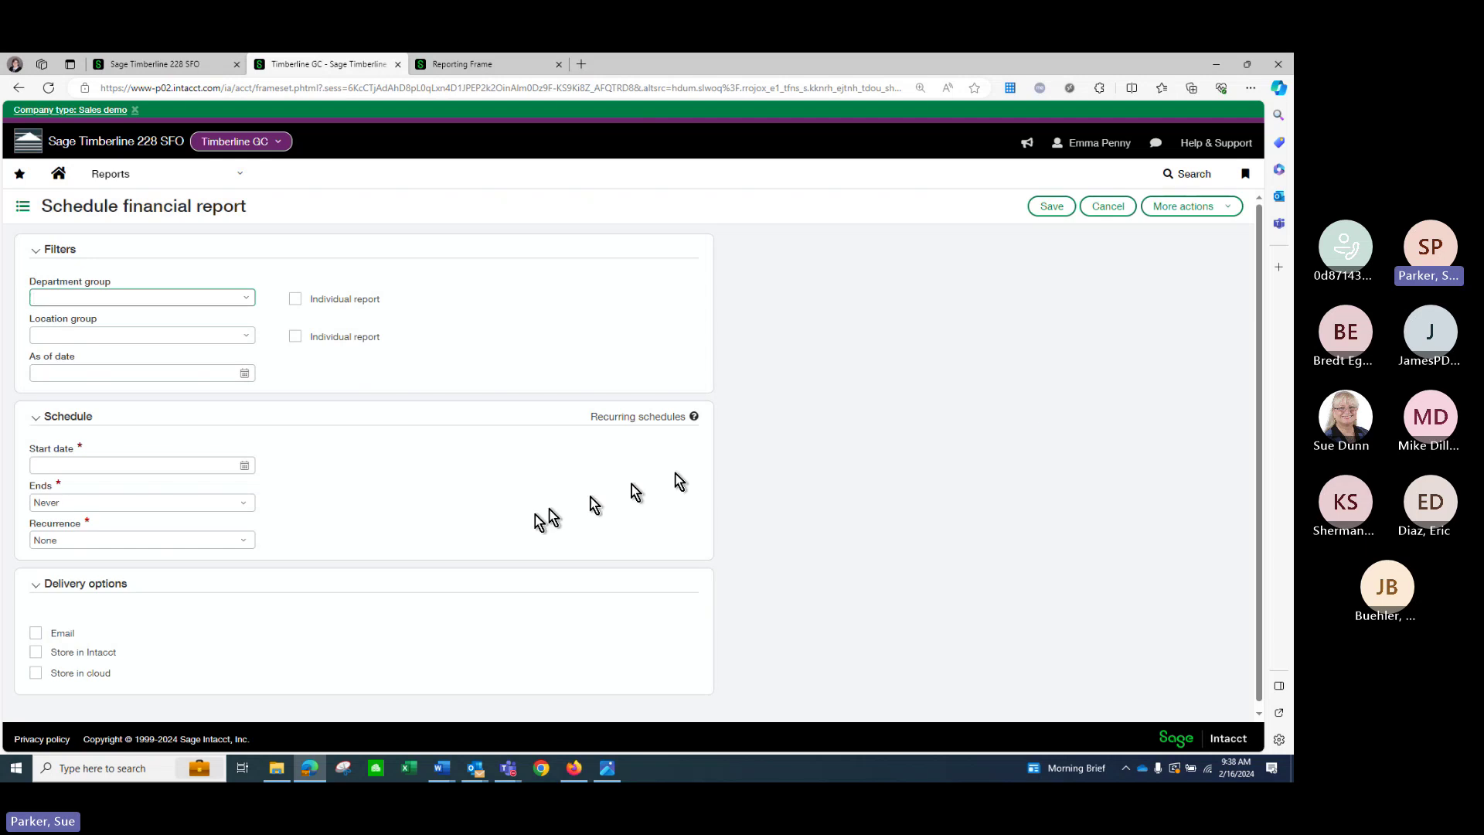
click(244, 465)
click(206, 567)
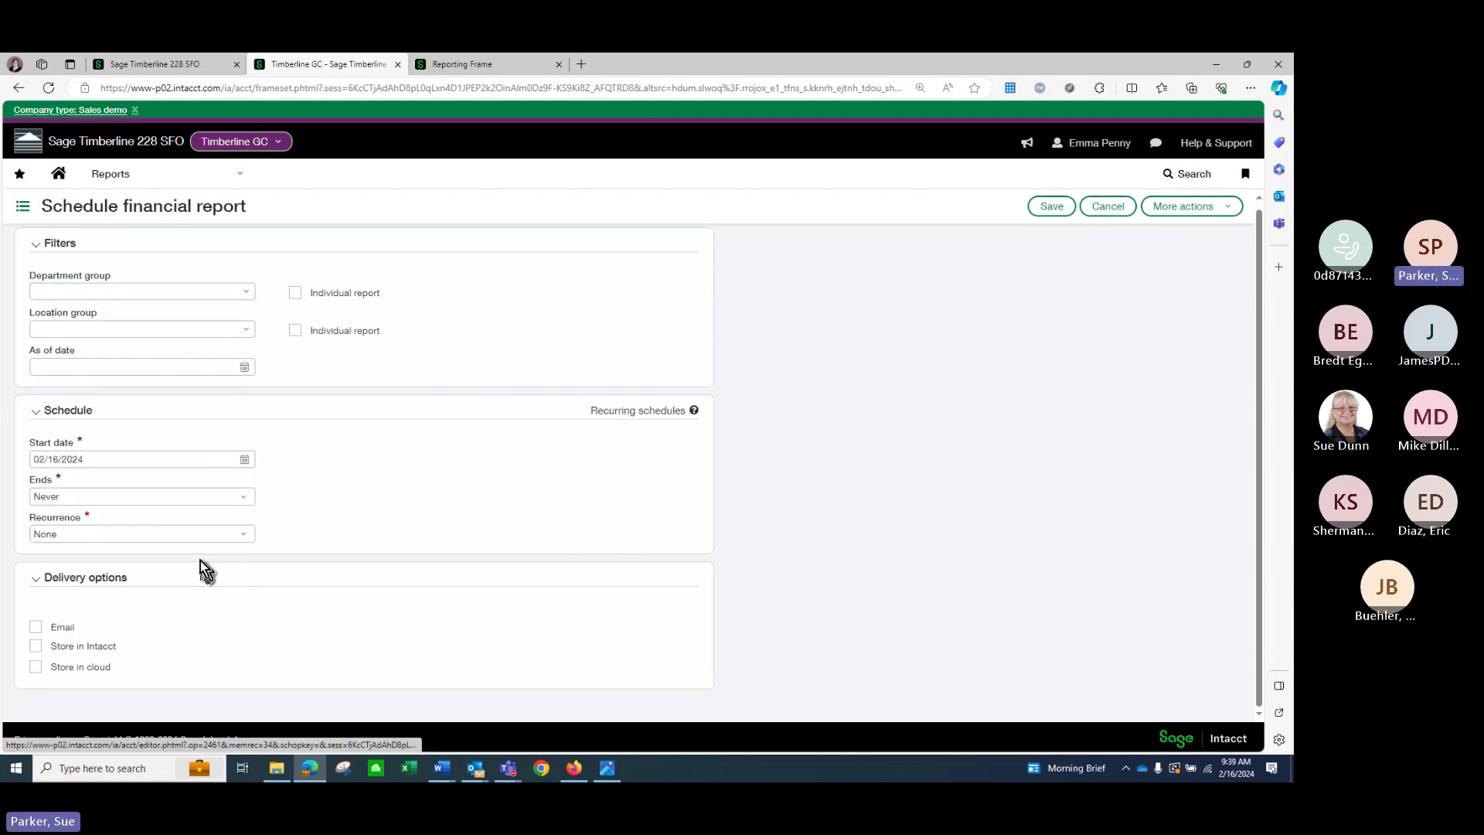
click(154, 498)
click(155, 503)
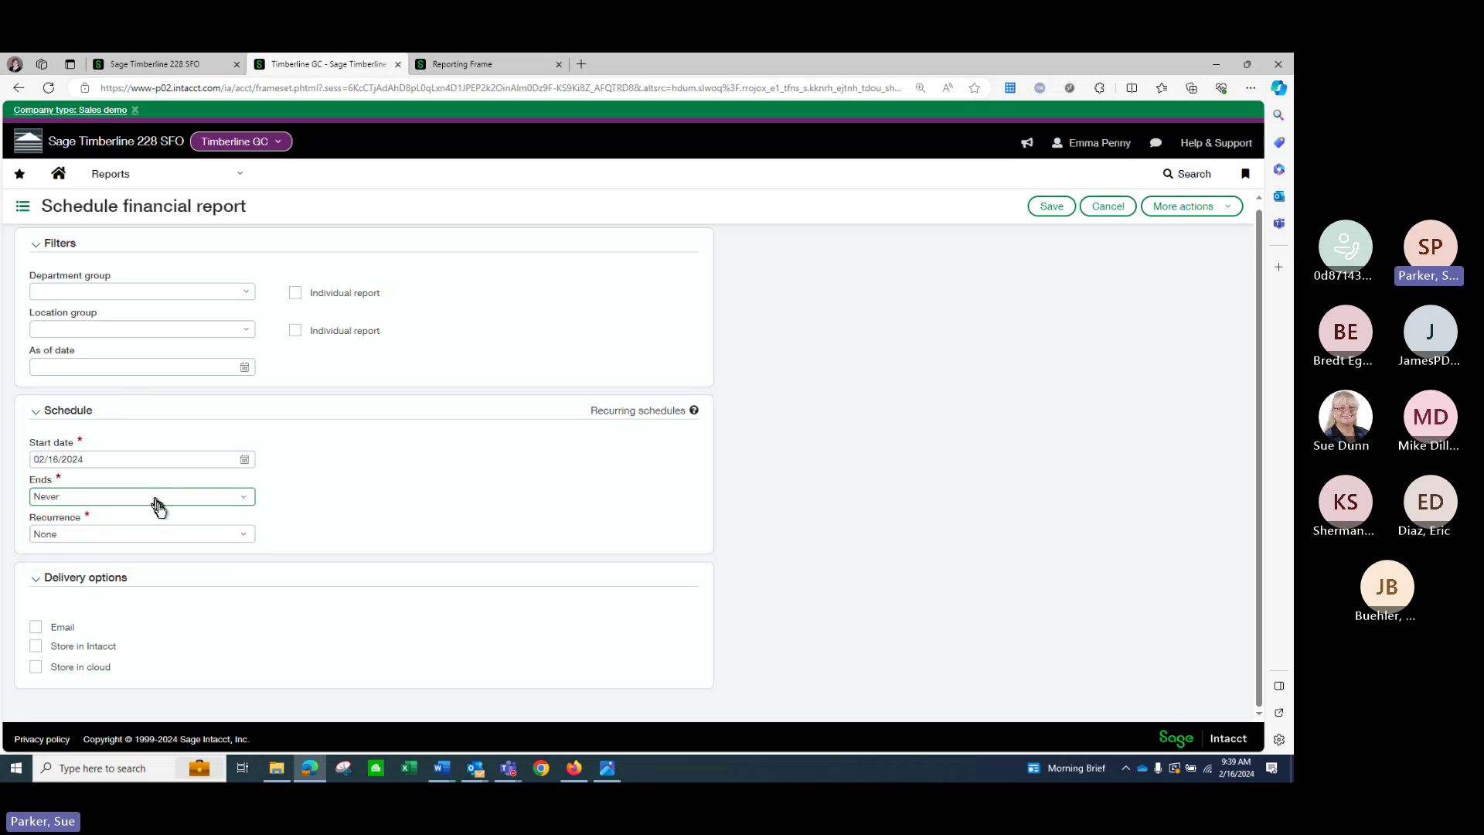
click(244, 539)
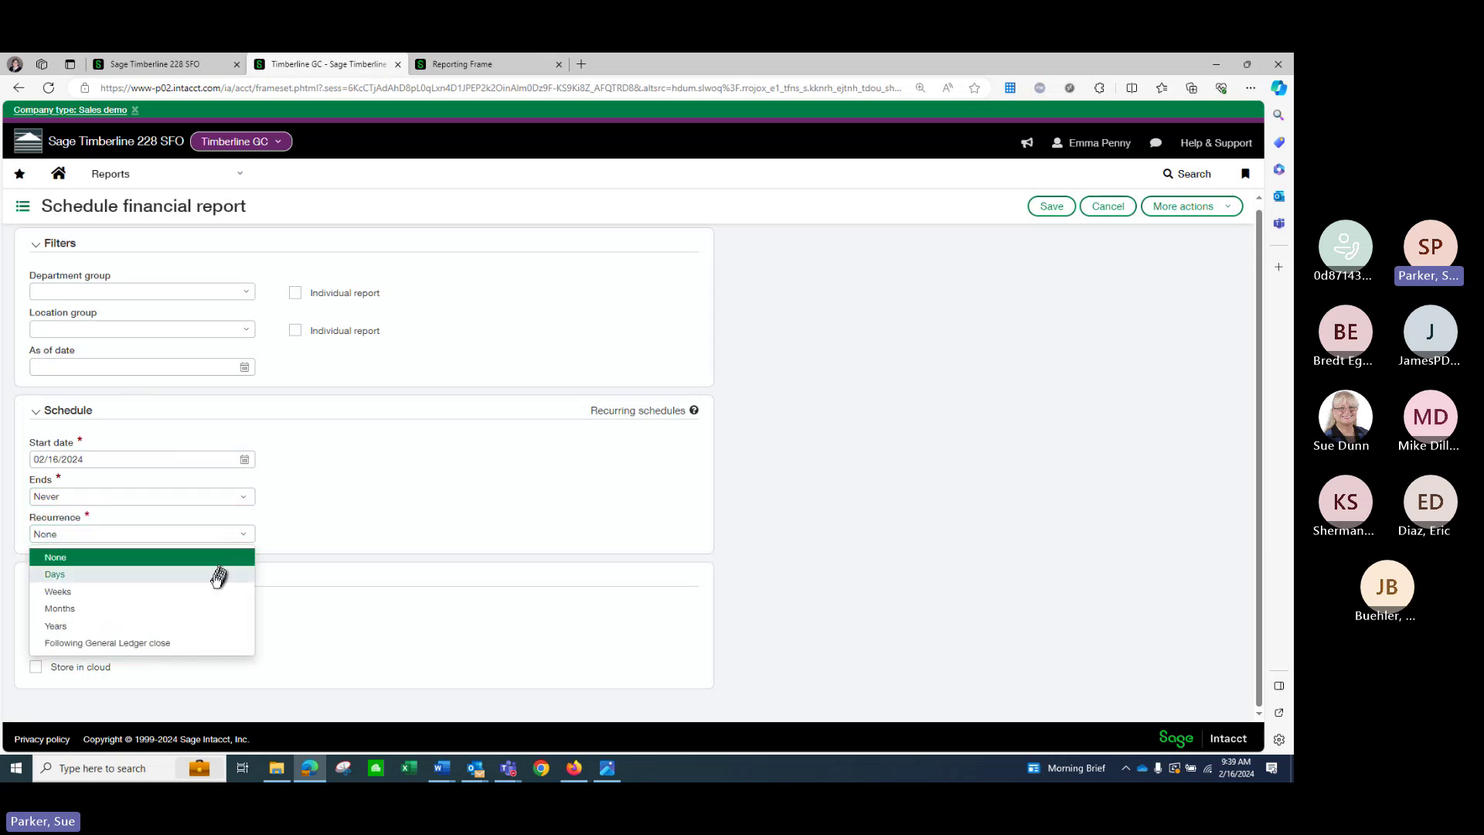
click(207, 600)
Add email delivery to the schedule, then head to Interactive Custom Reports.
scroll(220, 600, down, 1)
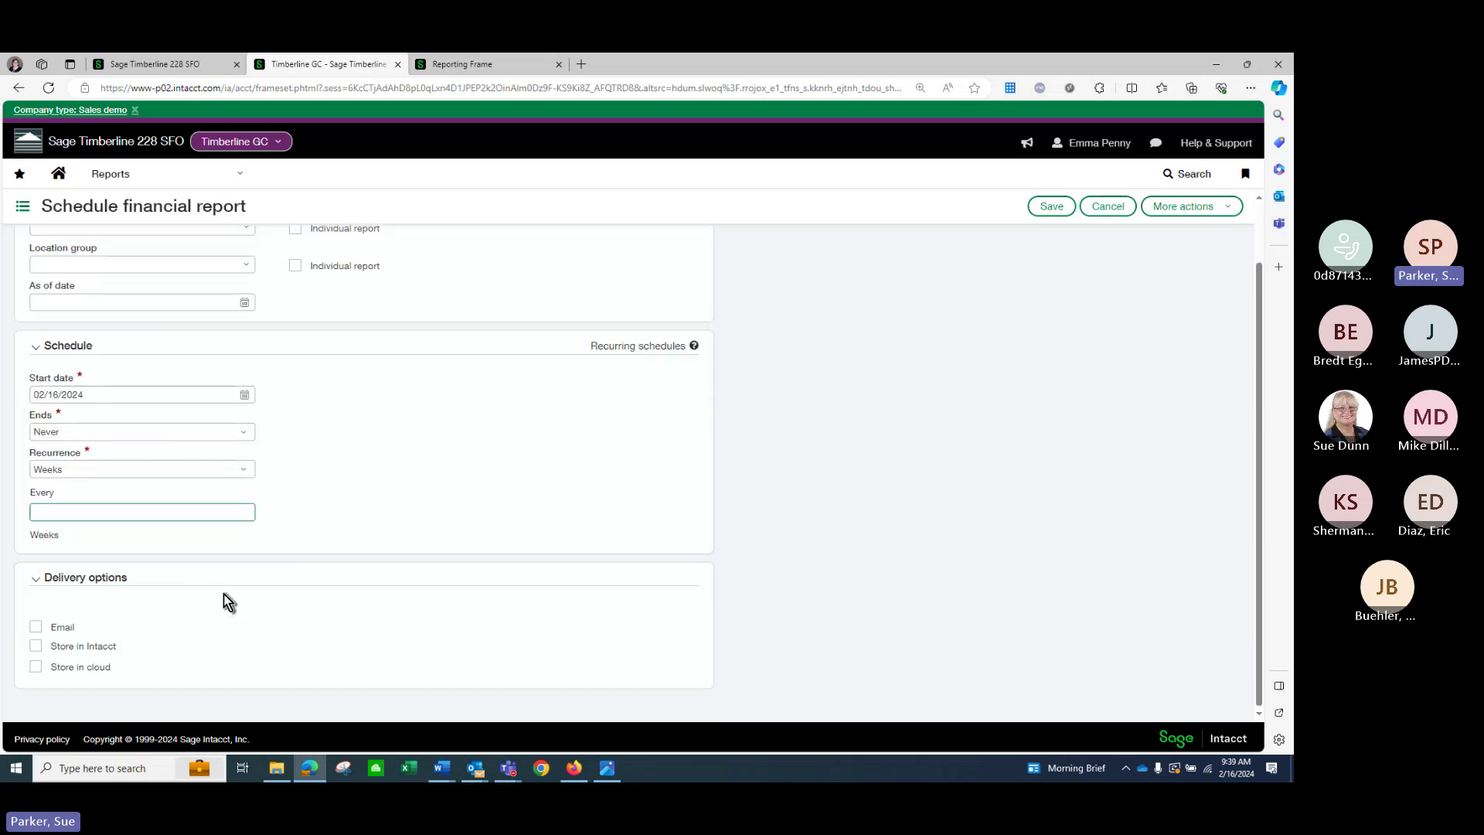
click(36, 626)
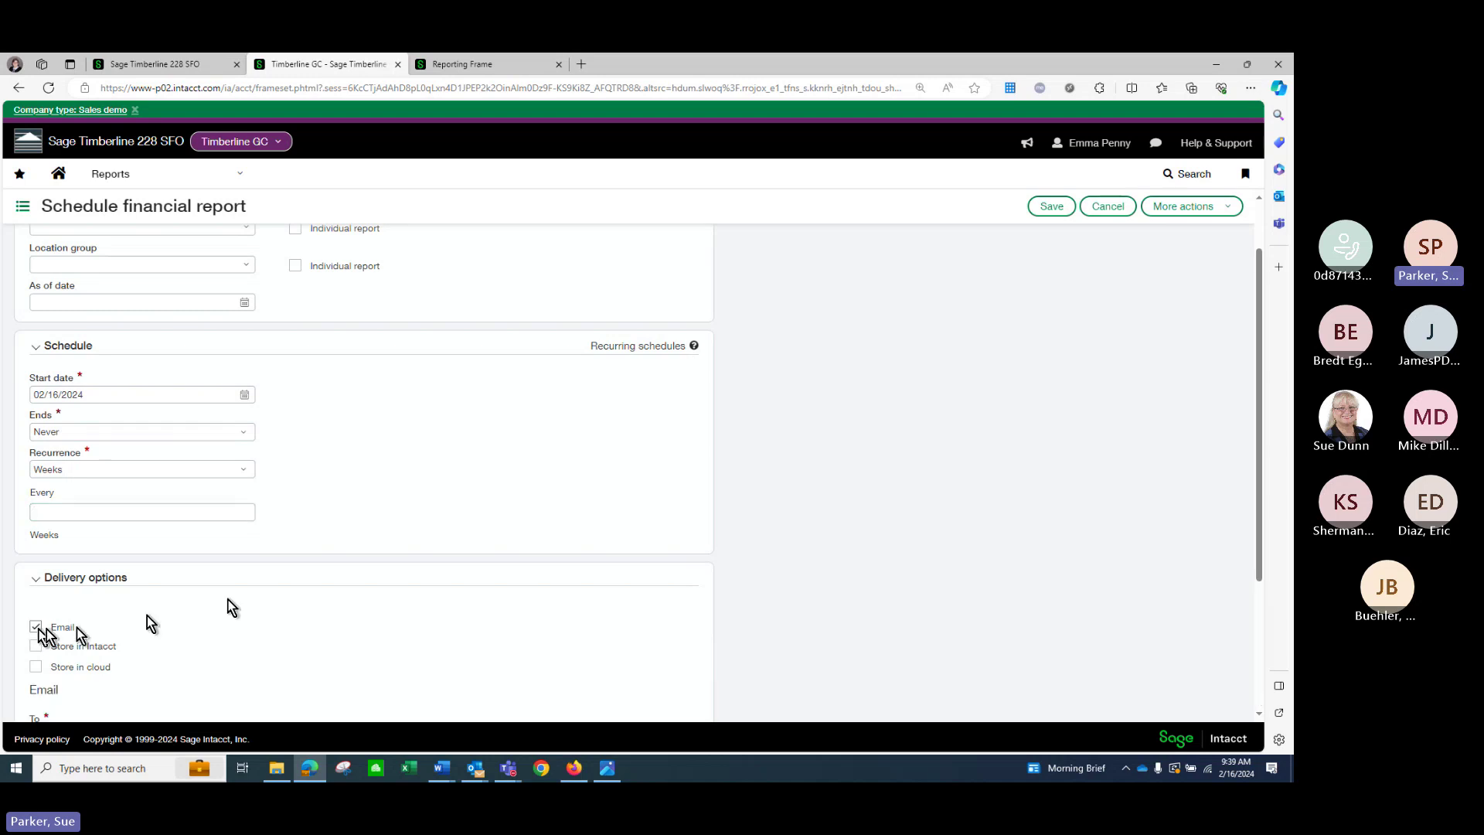
scroll(430, 585, down, 3)
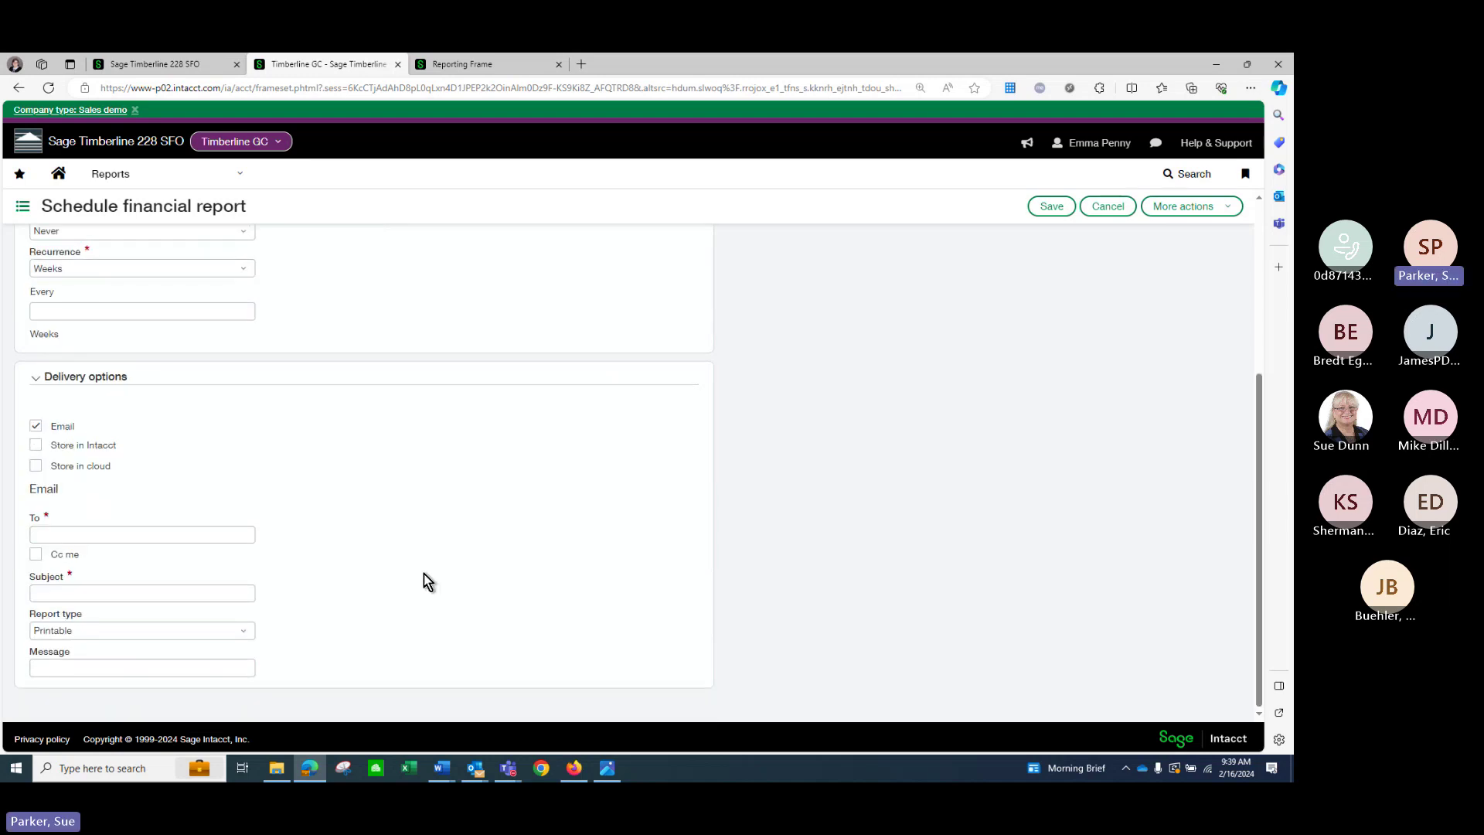
scroll(427, 576, up, 4)
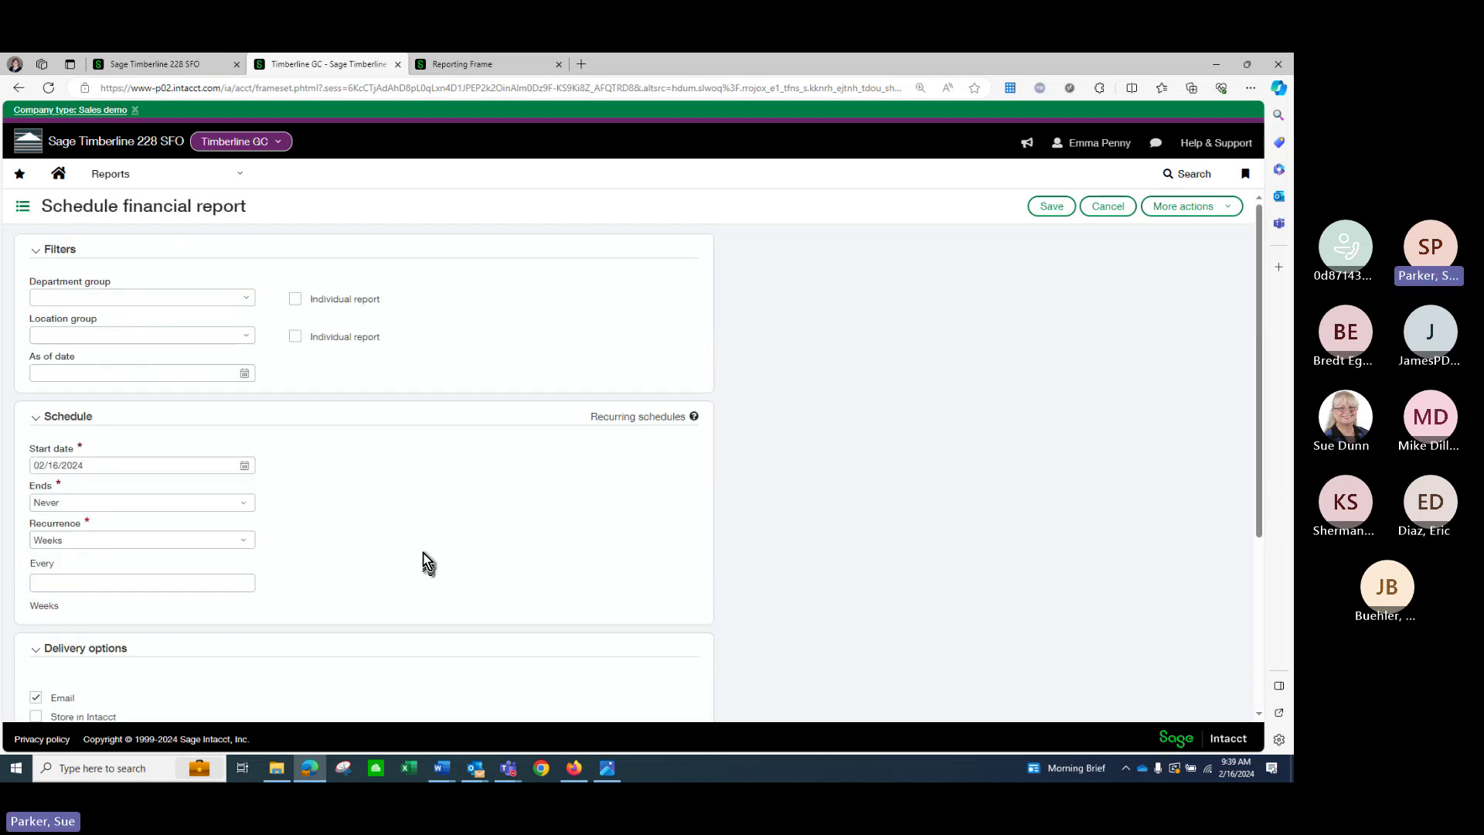
click(120, 182)
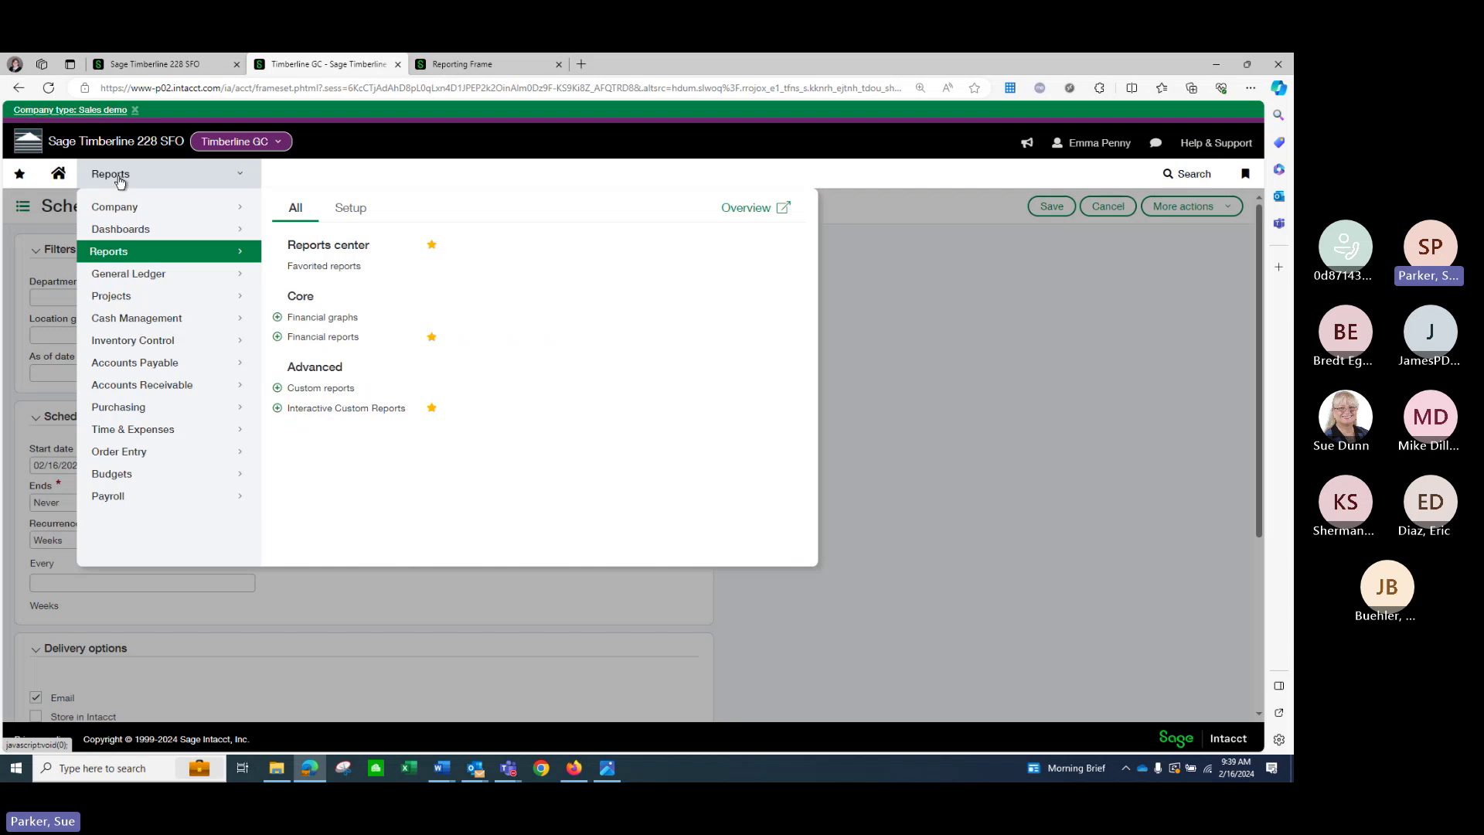
click(371, 408)
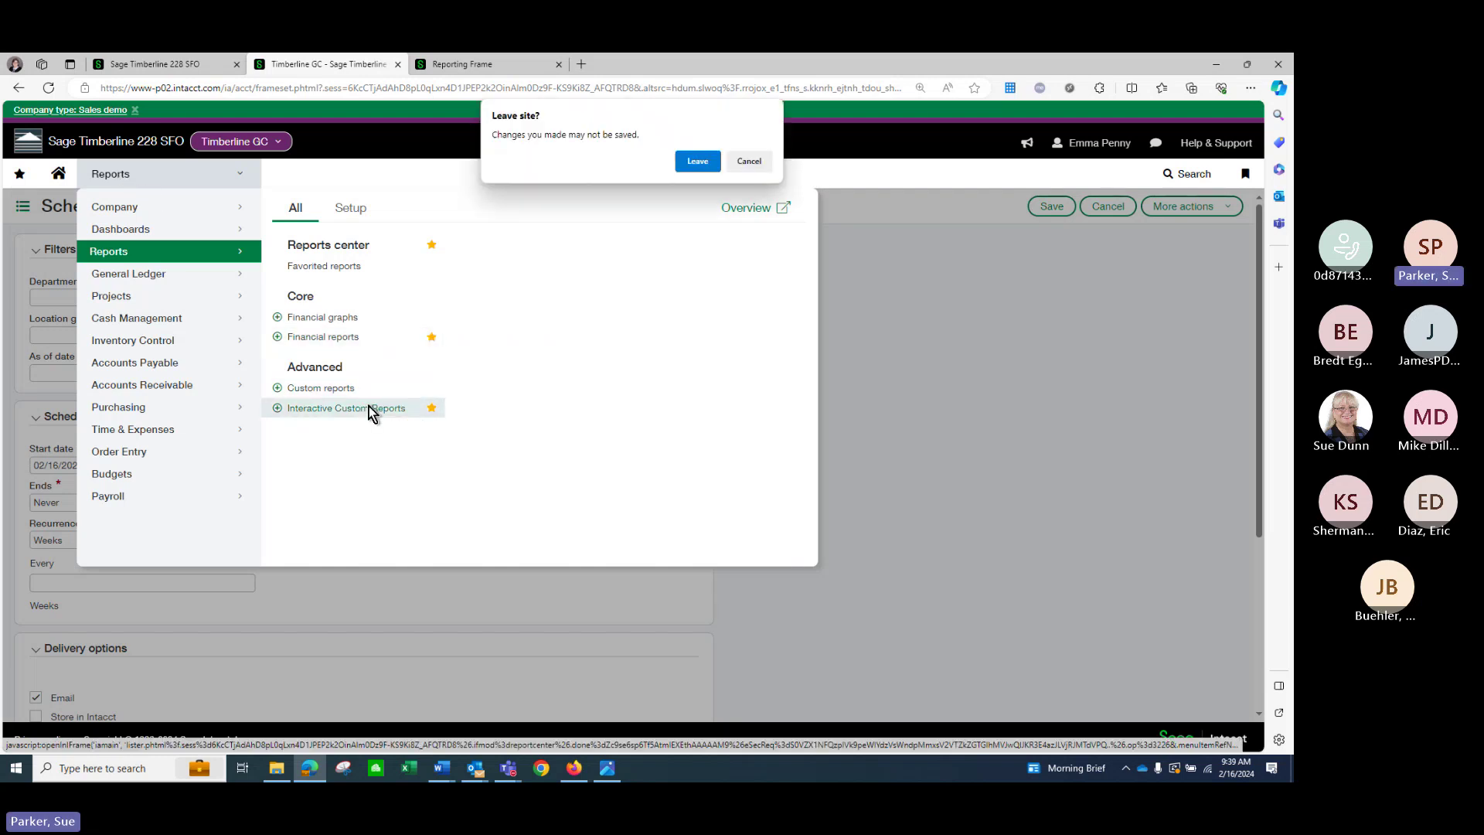
Discard the unsaved schedule and browse the construction, payables and payroll CRE reports.
click(705, 163)
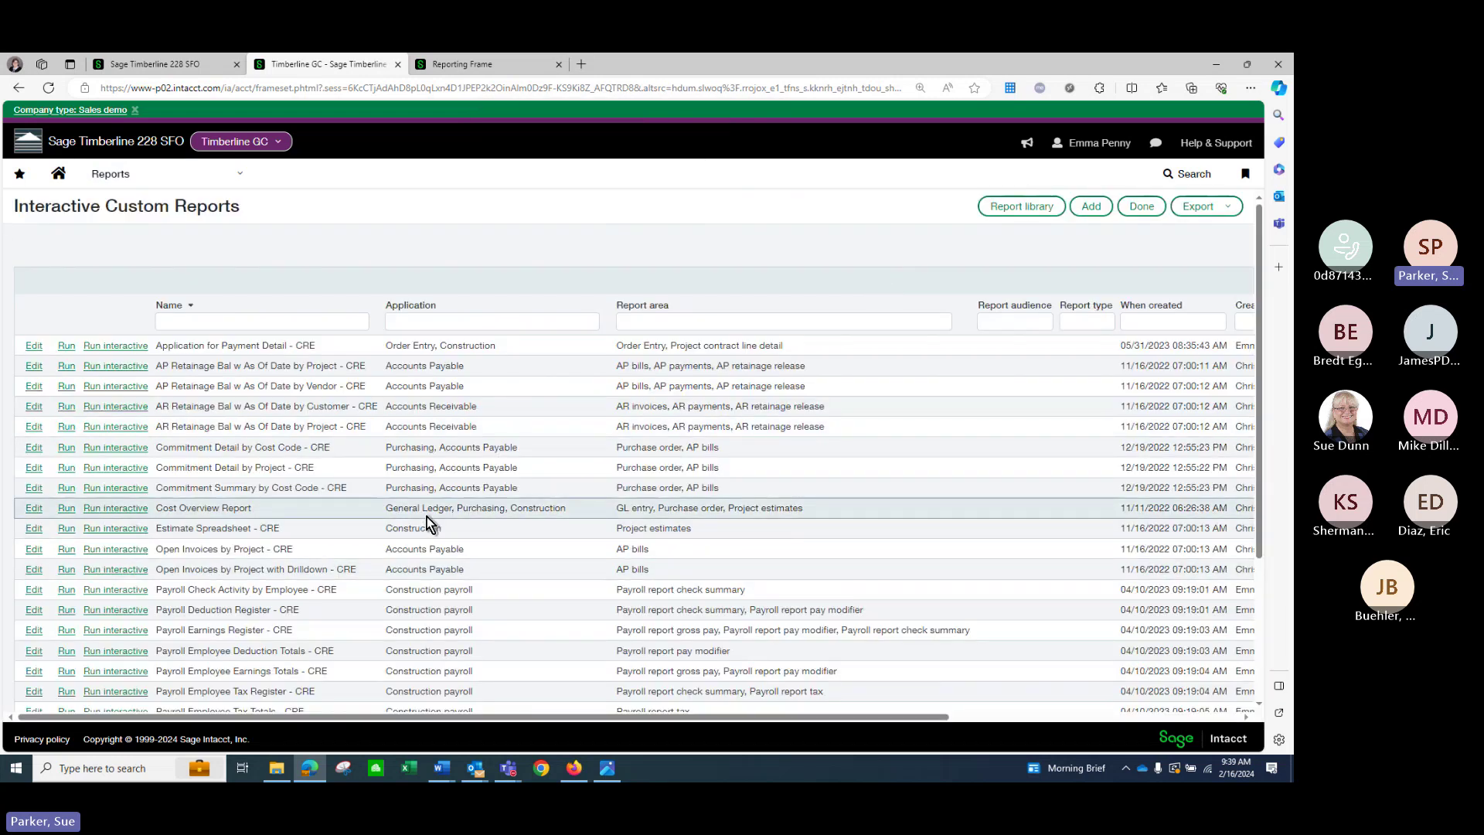
scroll(427, 537, down, 1)
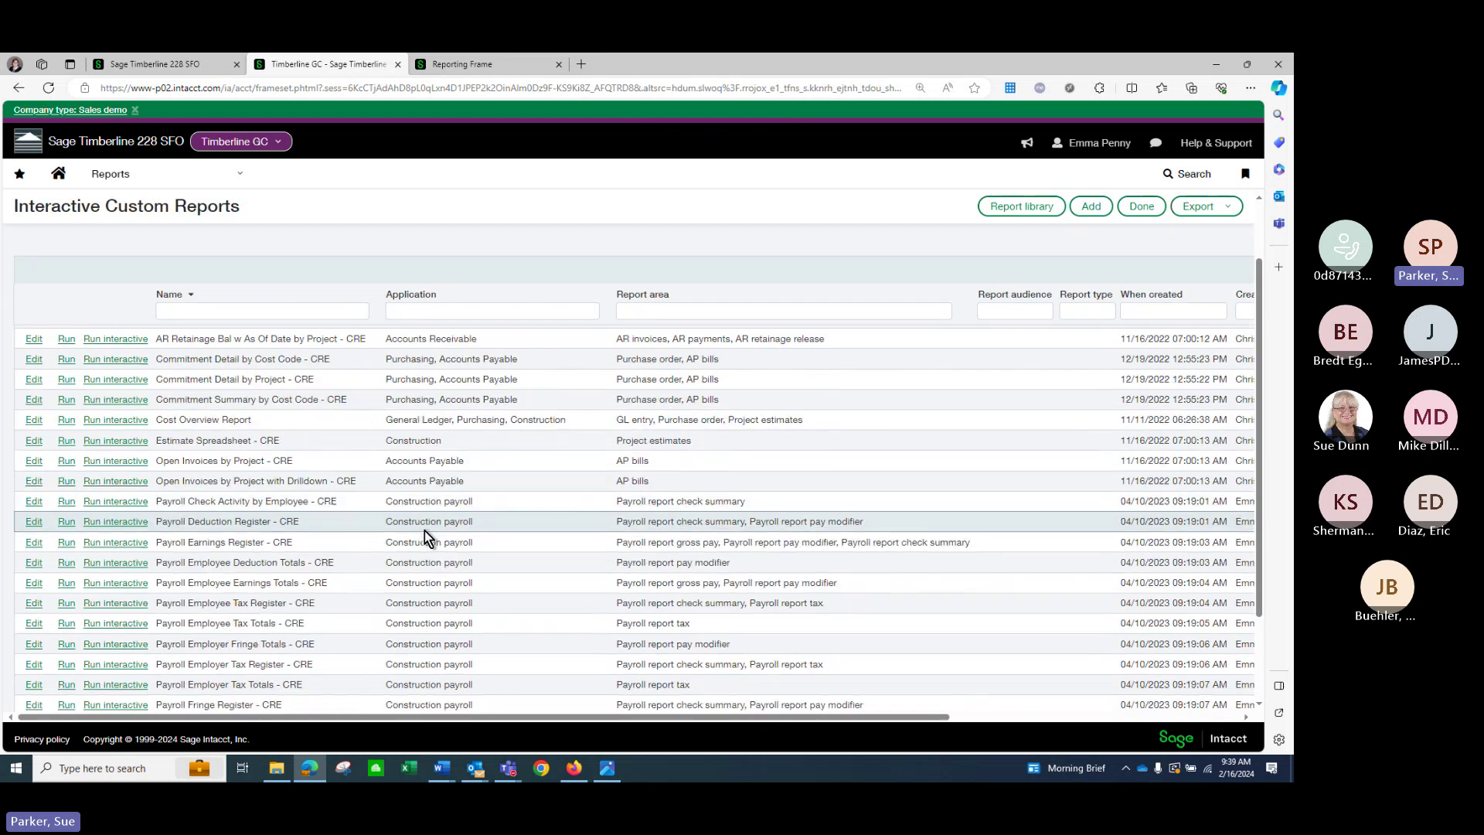
scroll(428, 537, down, 1)
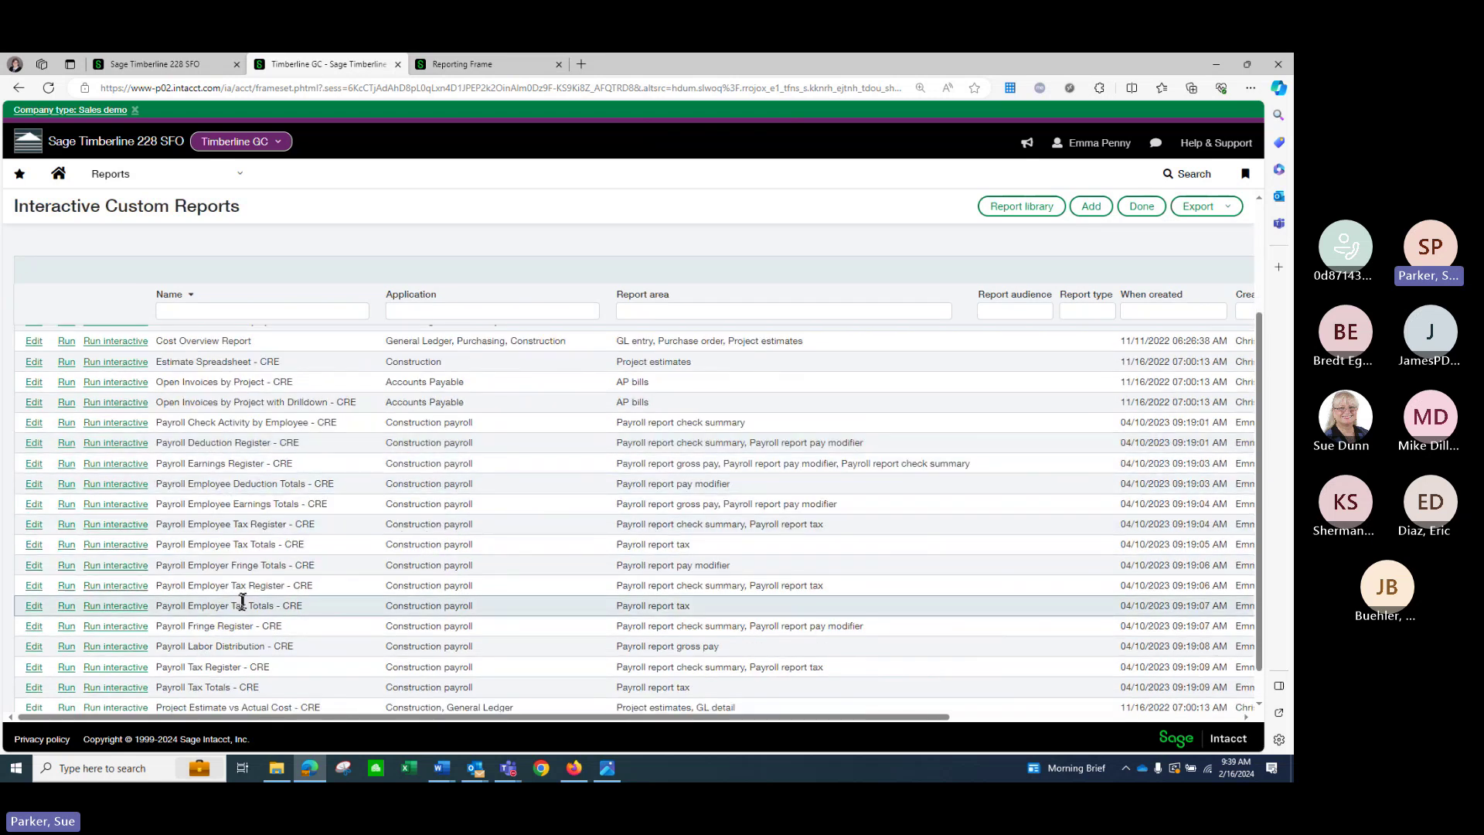
scroll(239, 597, down, 1)
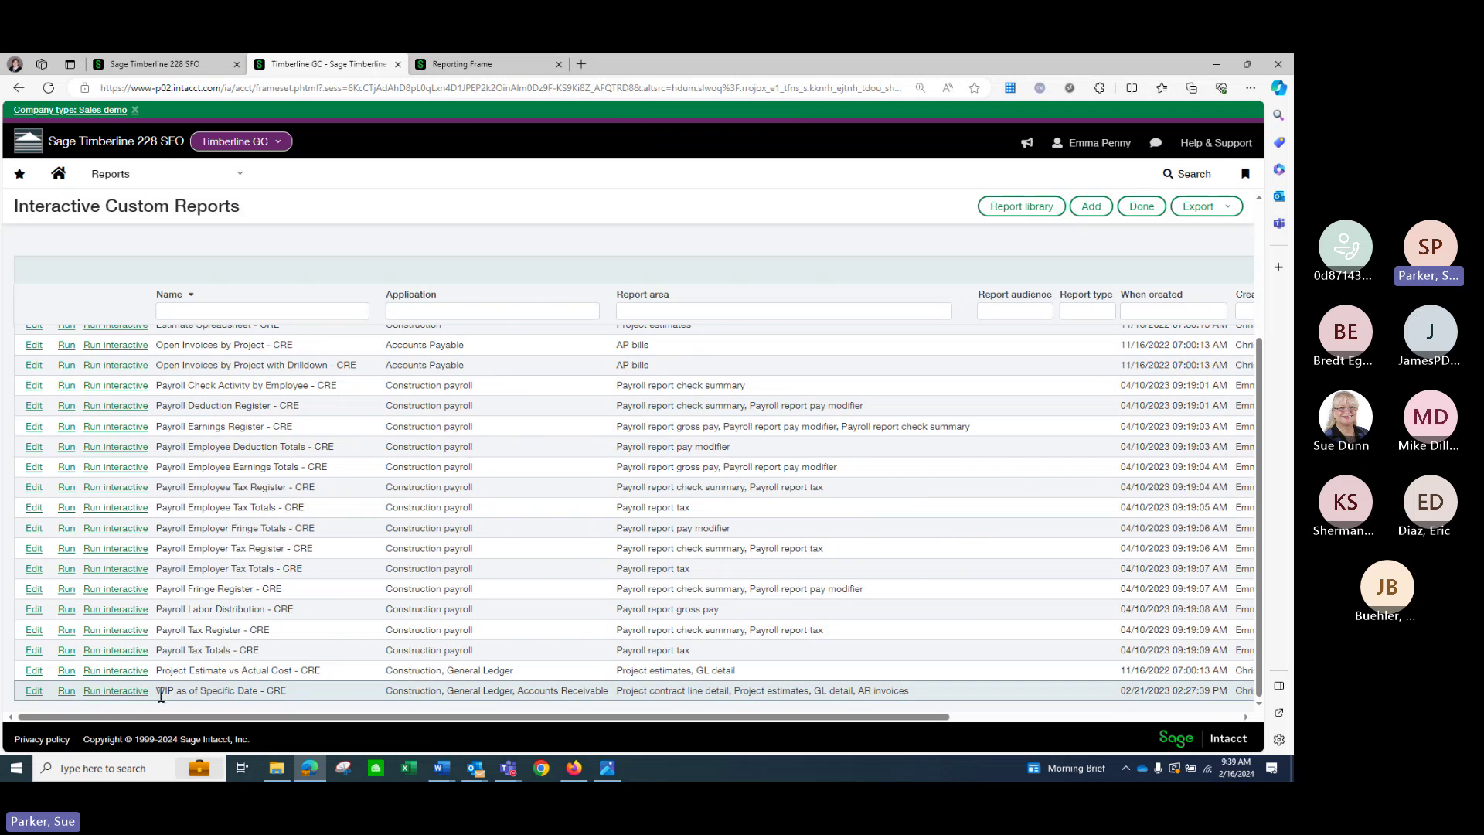
scroll(294, 595, up, 2)
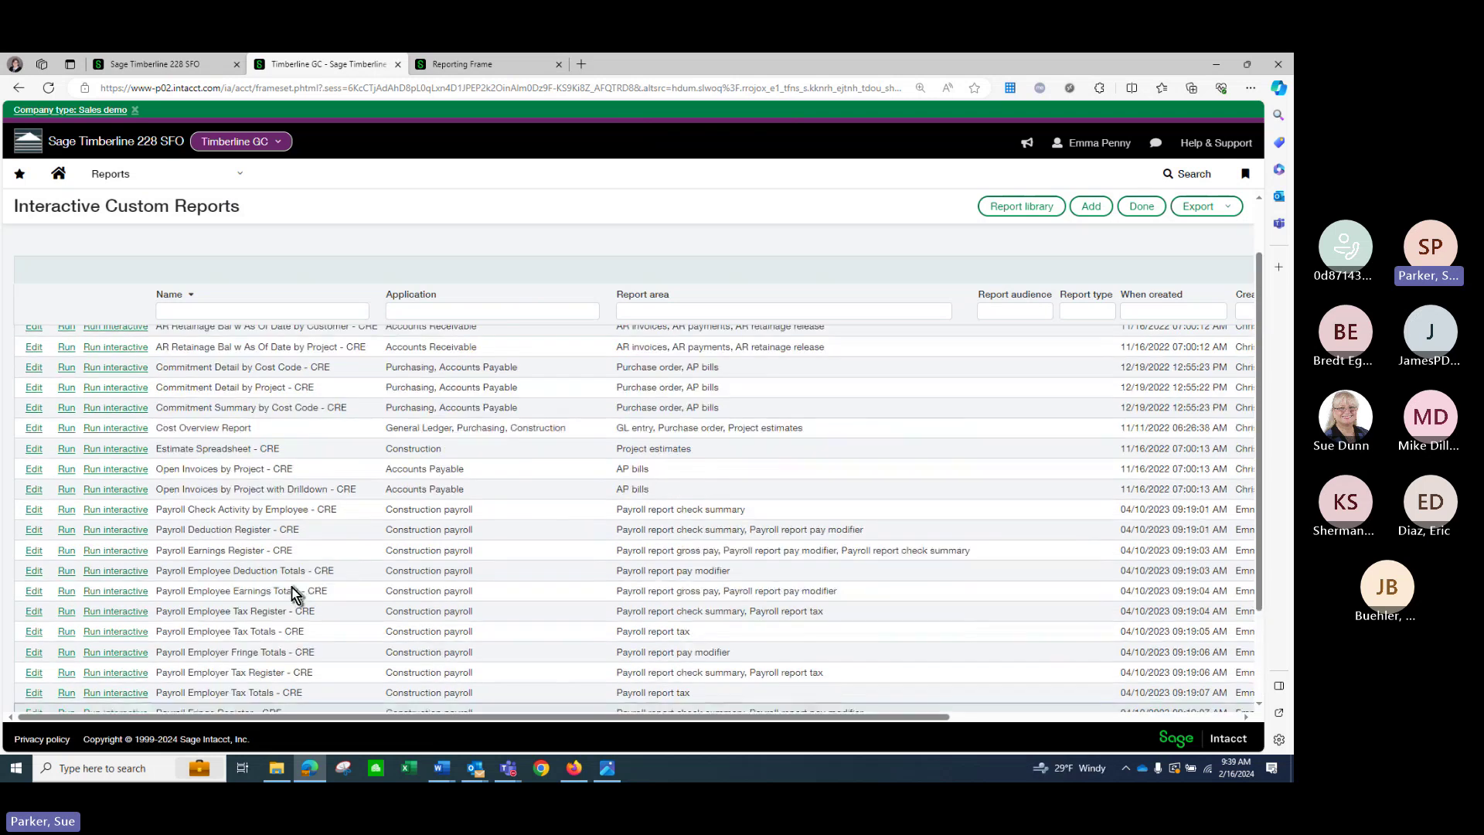
scroll(294, 593, up, 2)
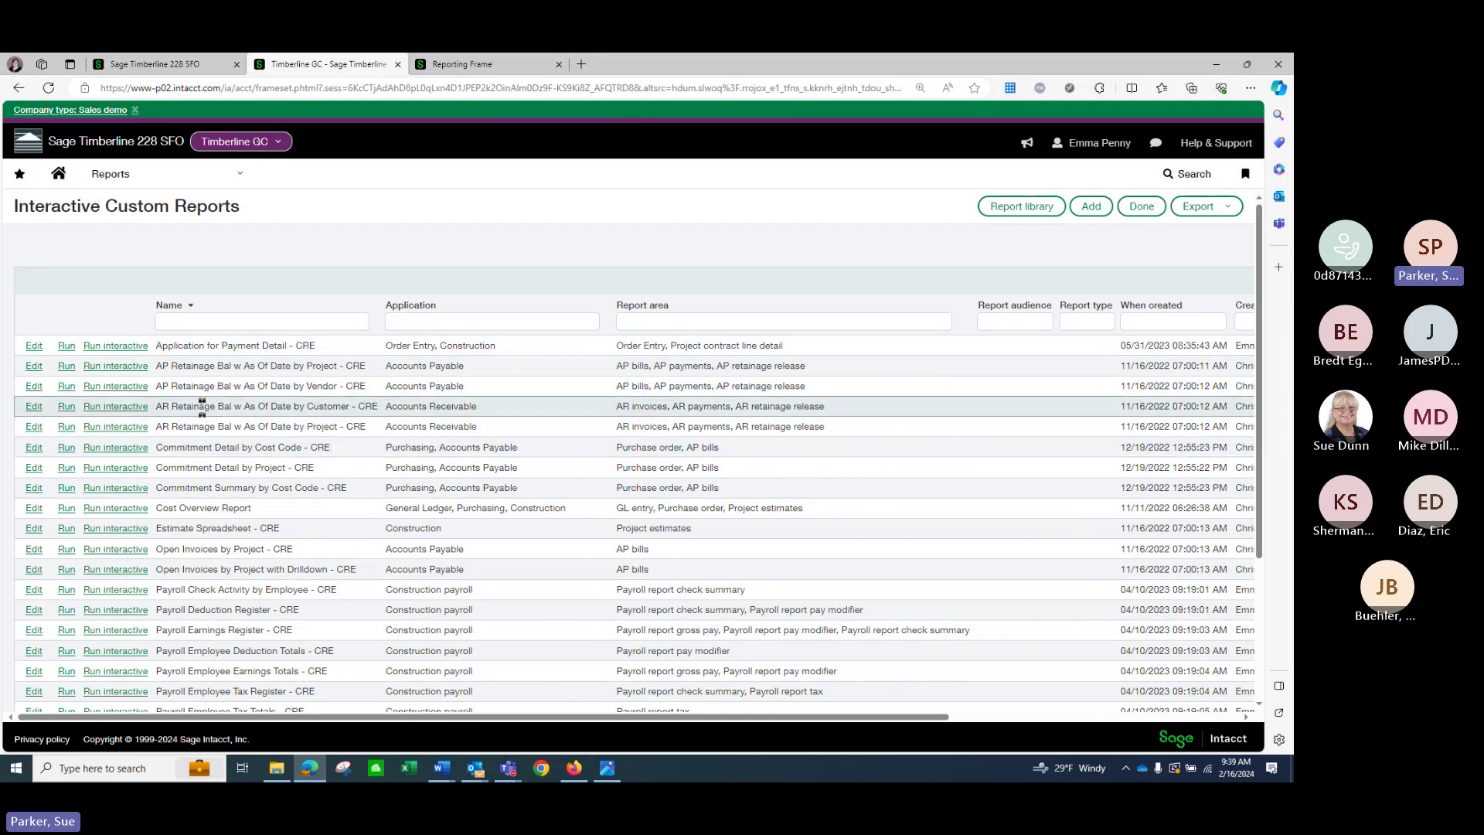
Run the WIP as of Specific Date report, then go back and open the Custom reports list.
click(457, 68)
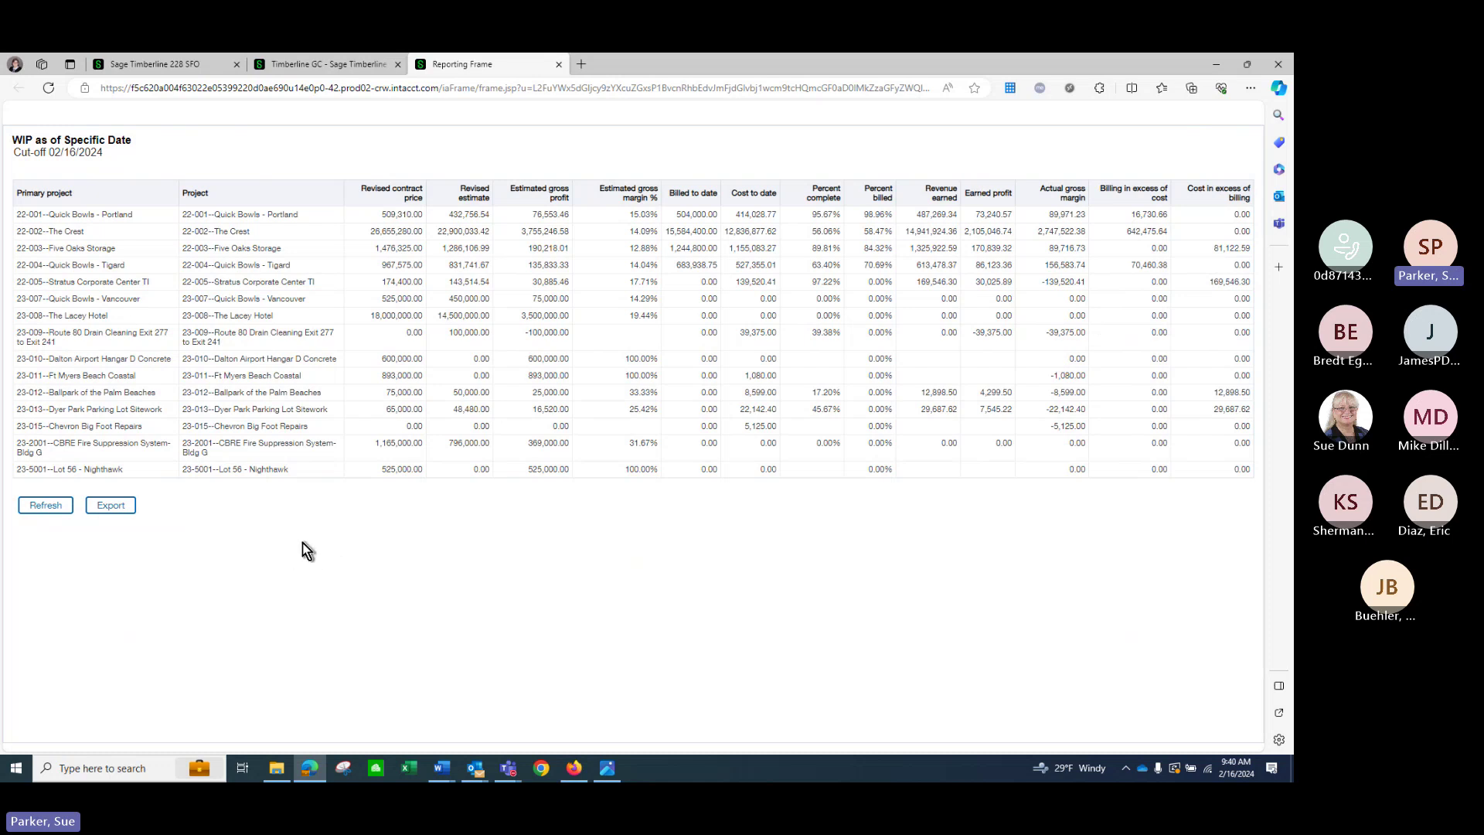
click(343, 66)
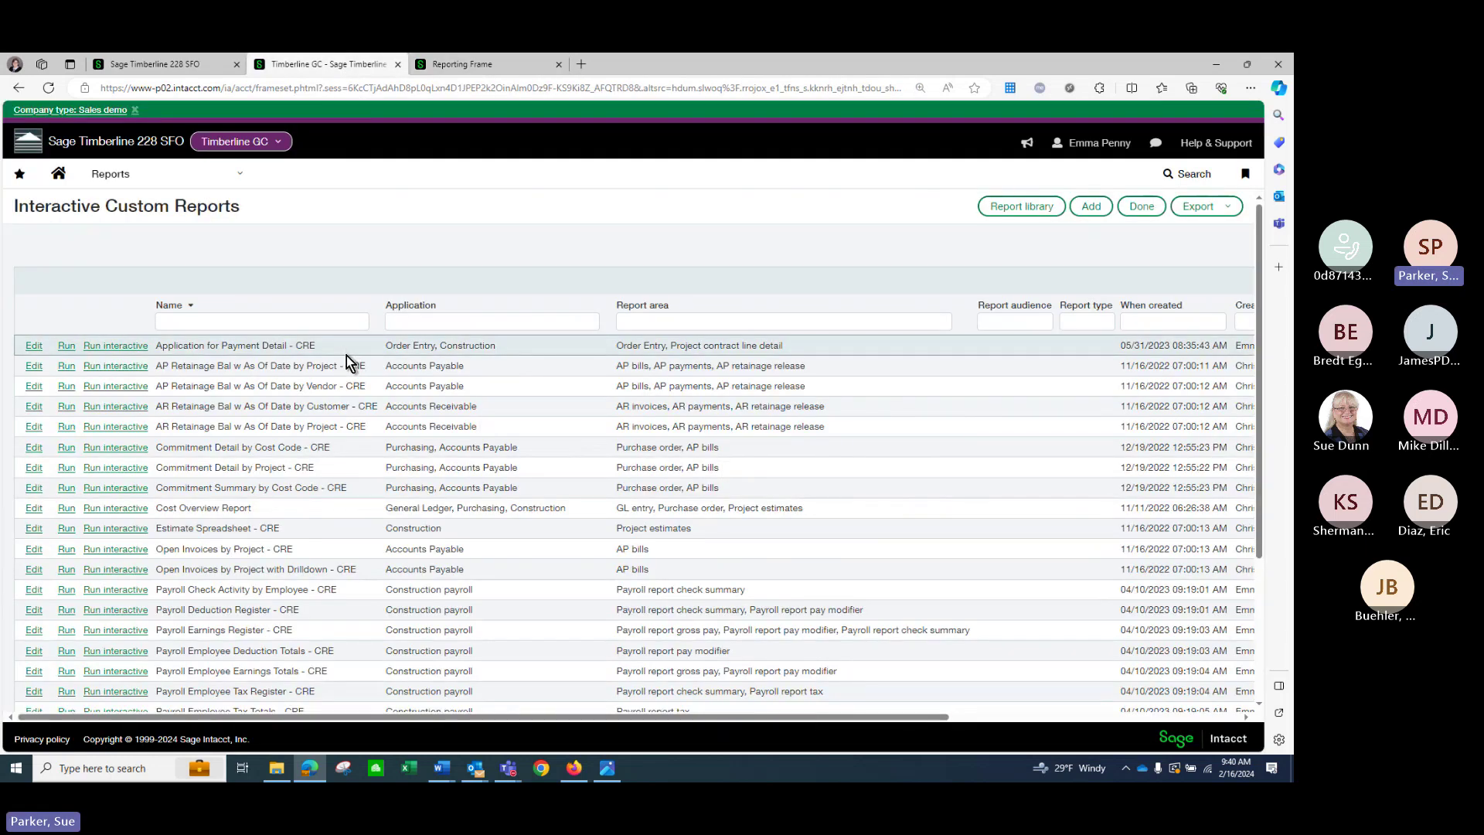
scroll(348, 357, down, 5)
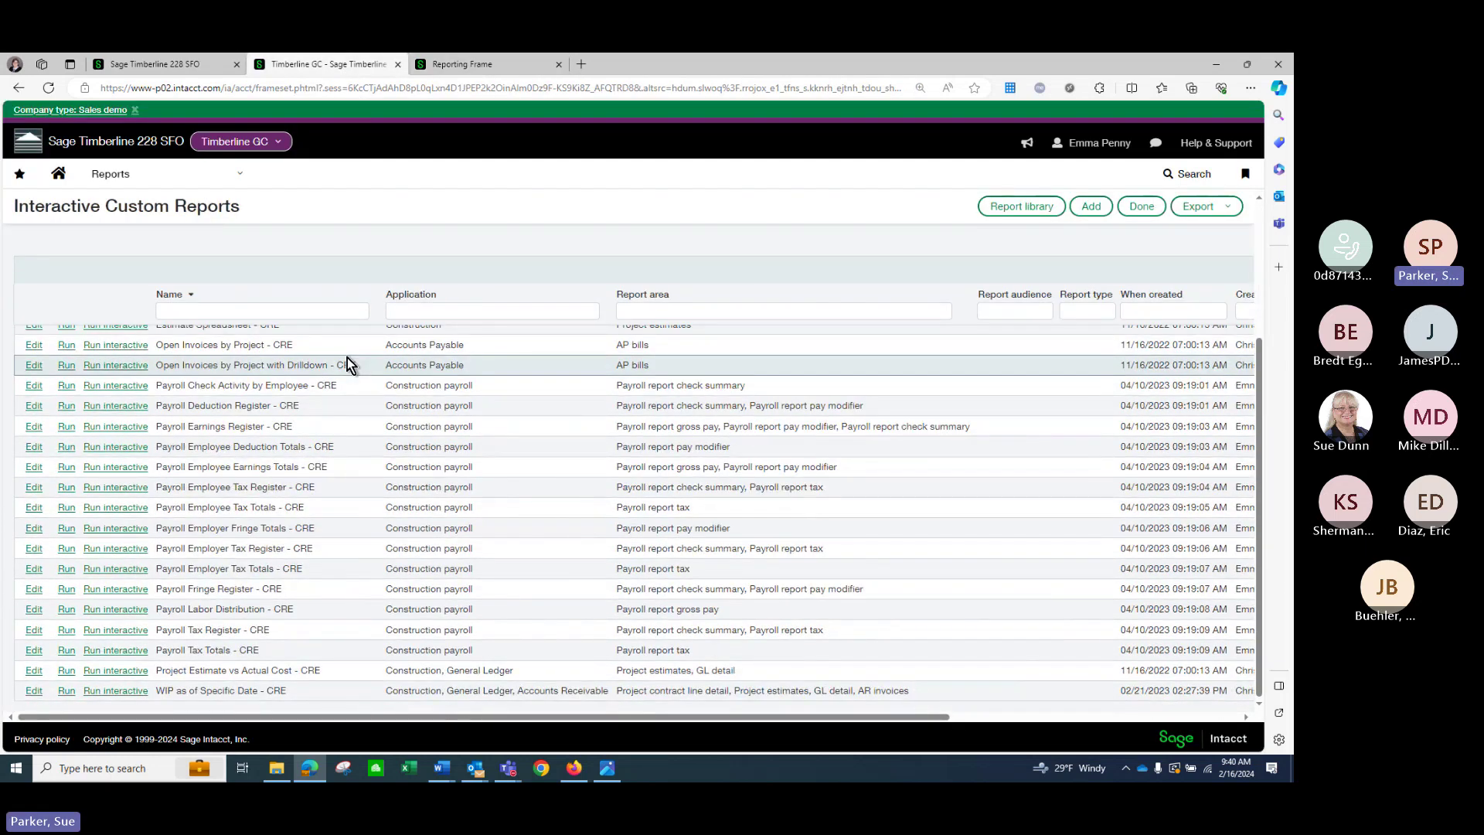
scroll(348, 364, up, 5)
click(229, 178)
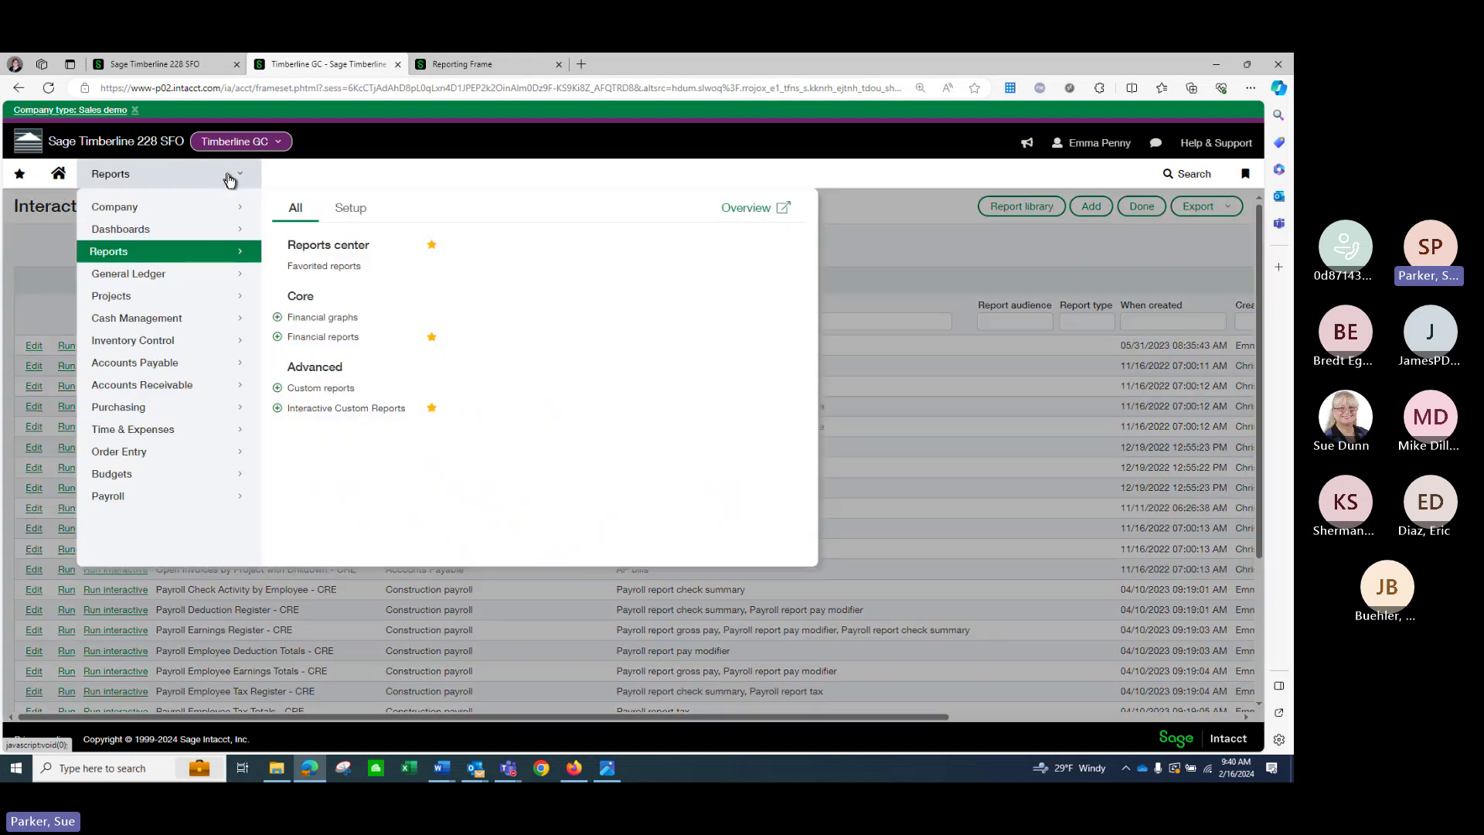
click(344, 390)
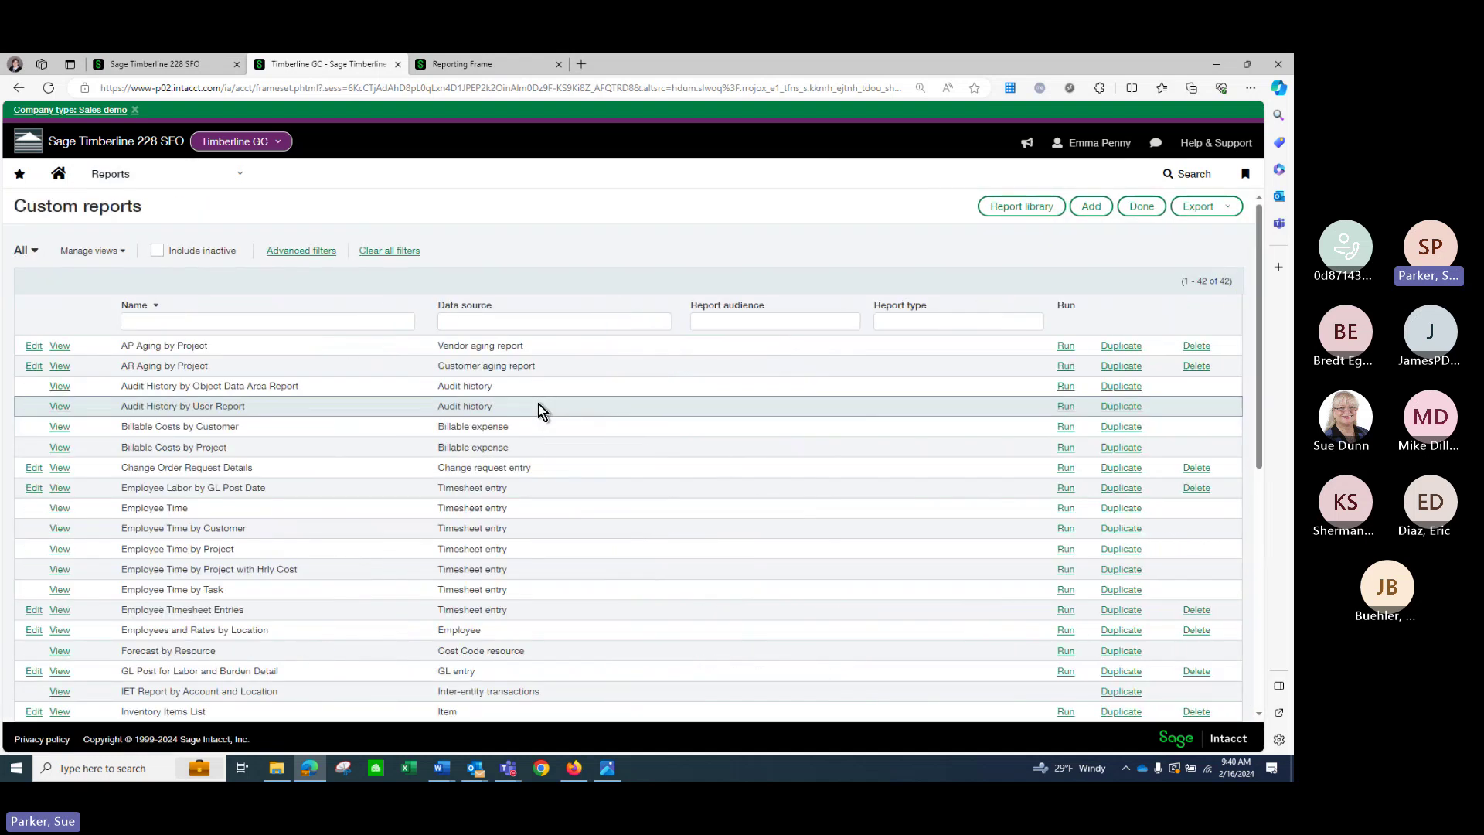
Scroll through the list of 42 custom reports.
scroll(540, 433, down, 4)
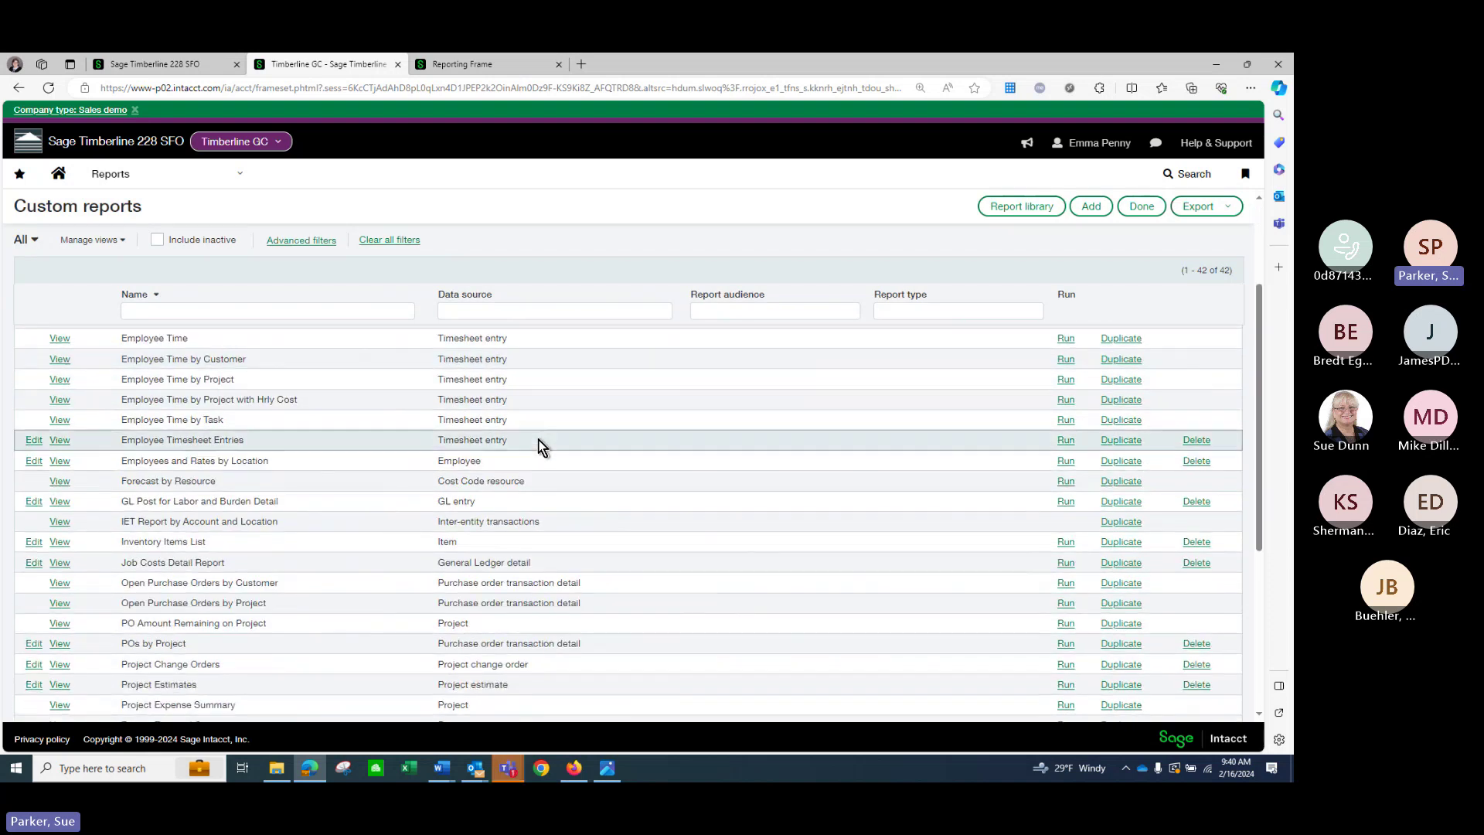
scroll(541, 444, down, 3)
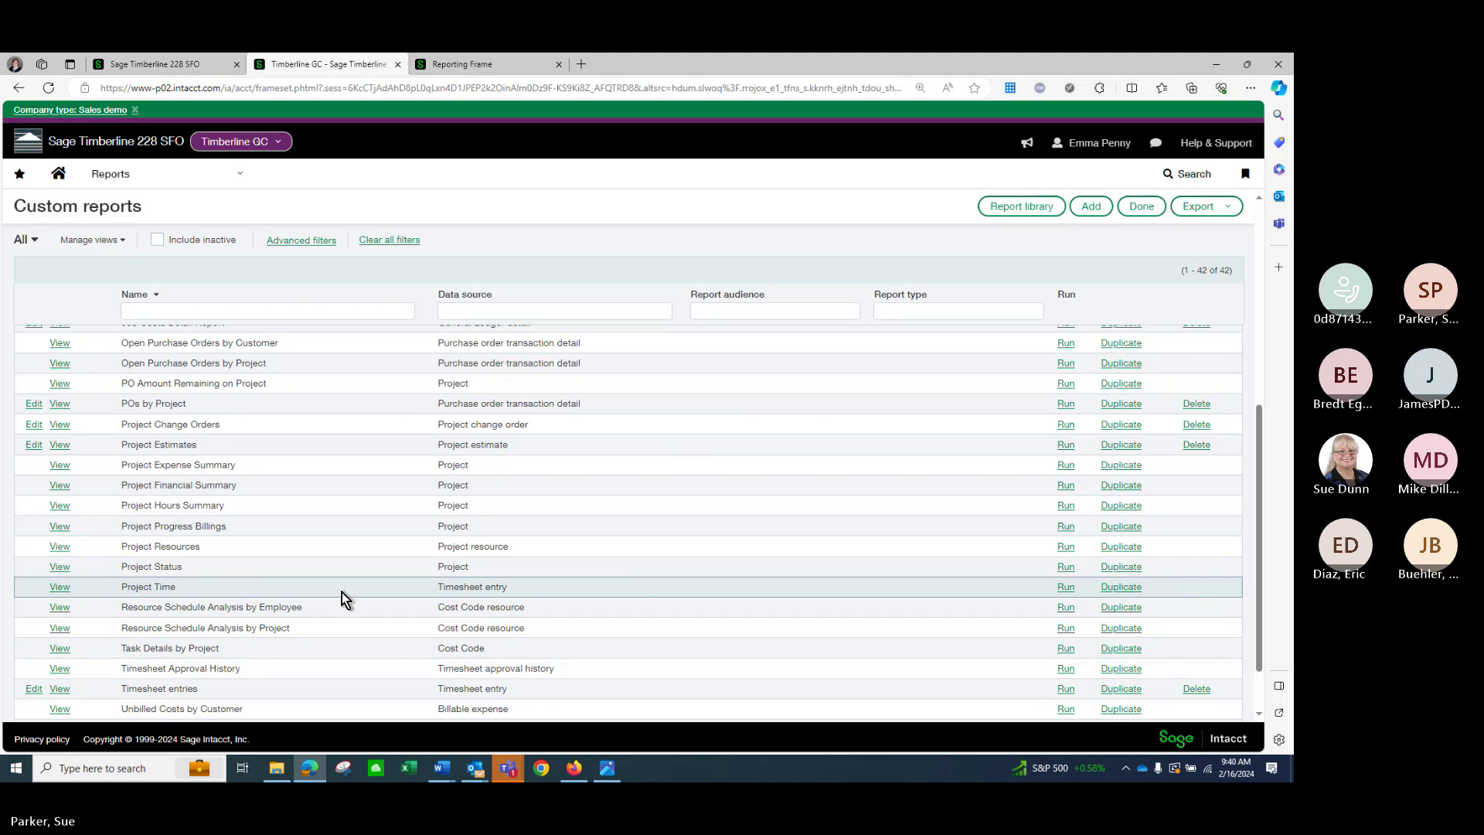
scroll(342, 592, up, 10)
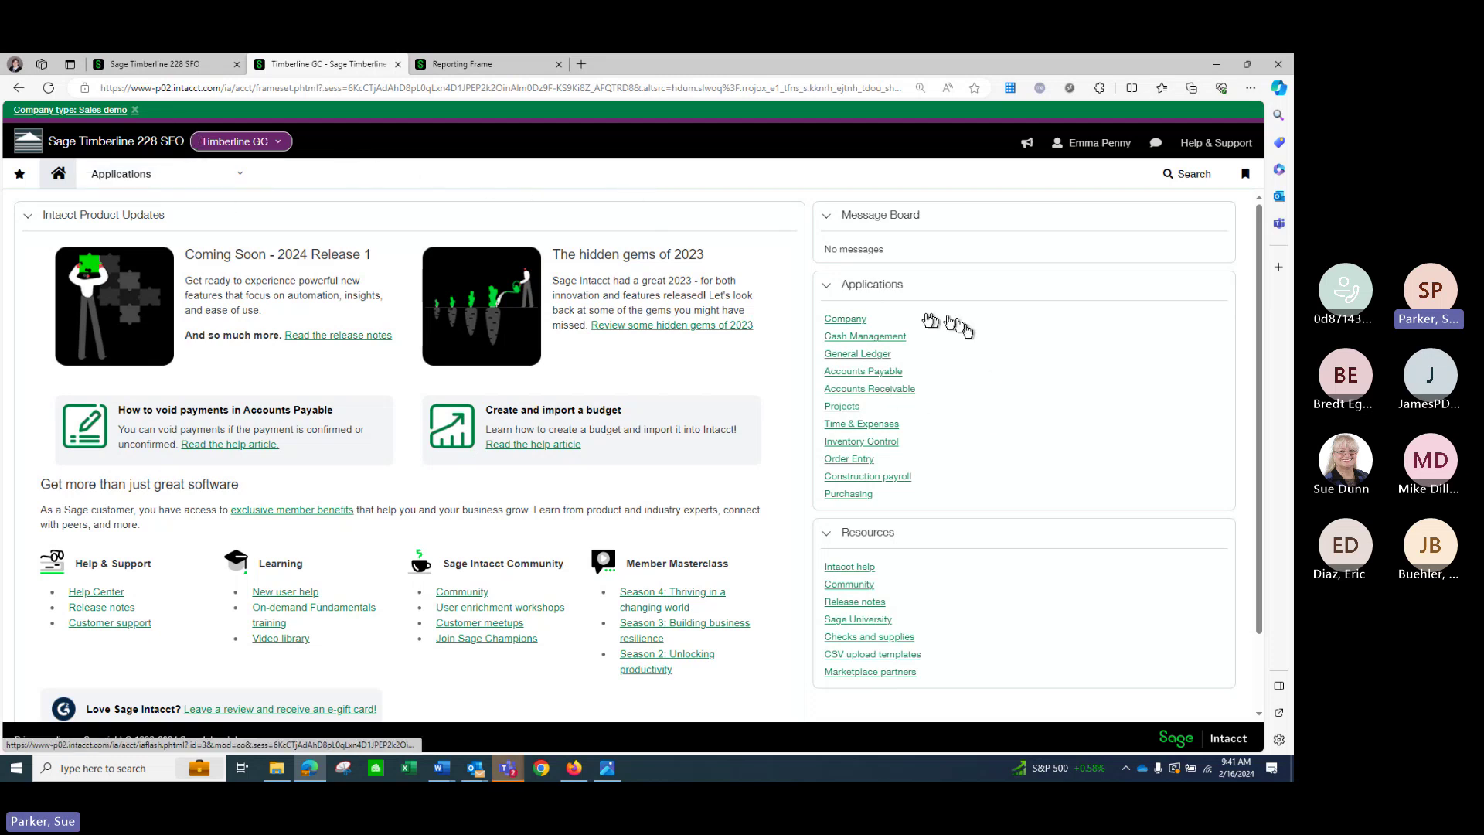
List the dashboards, including Financial, Operations, Owner-President-CEO and Project Performance.
click(242, 186)
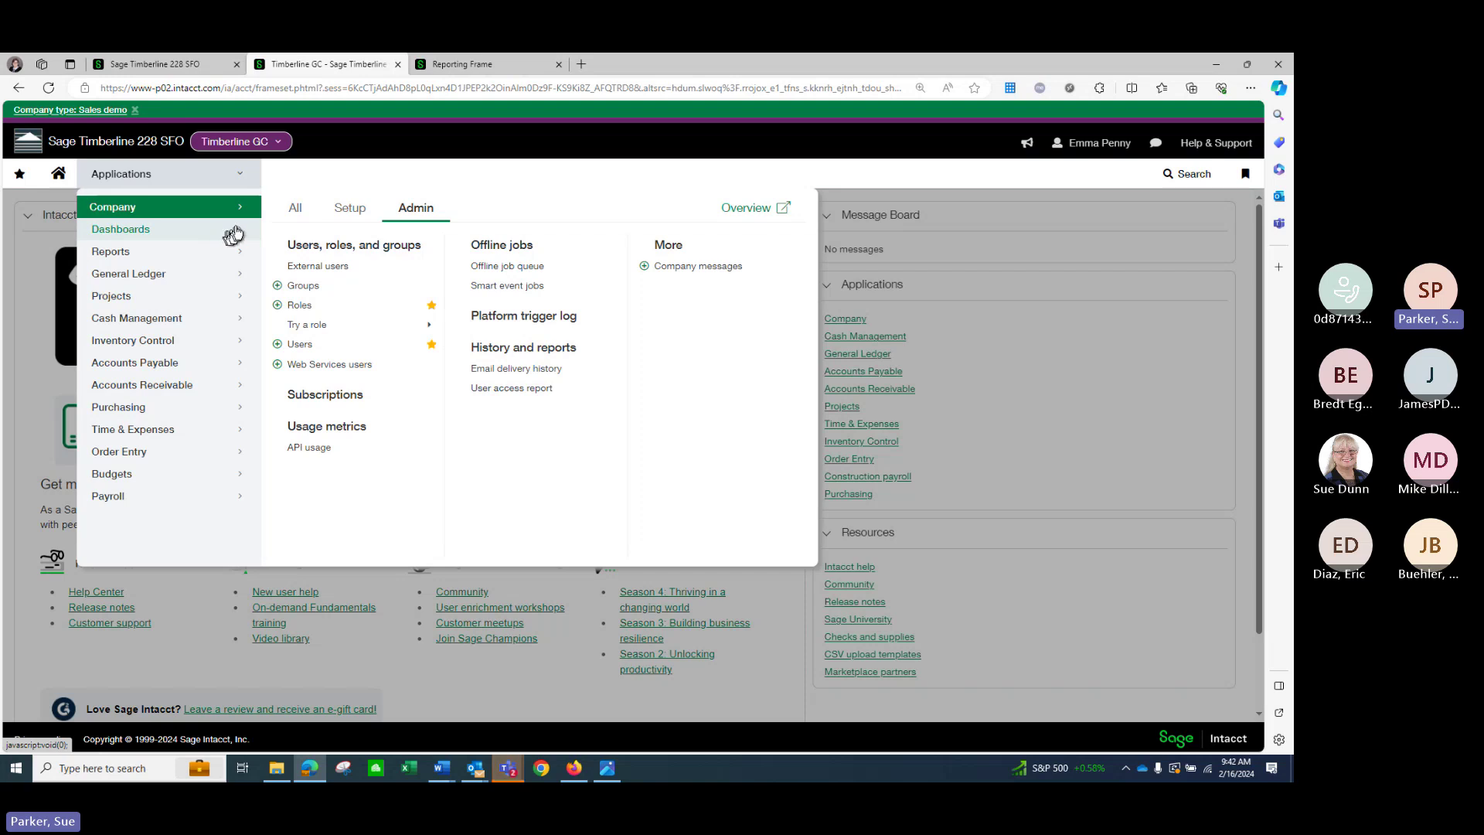
click(236, 231)
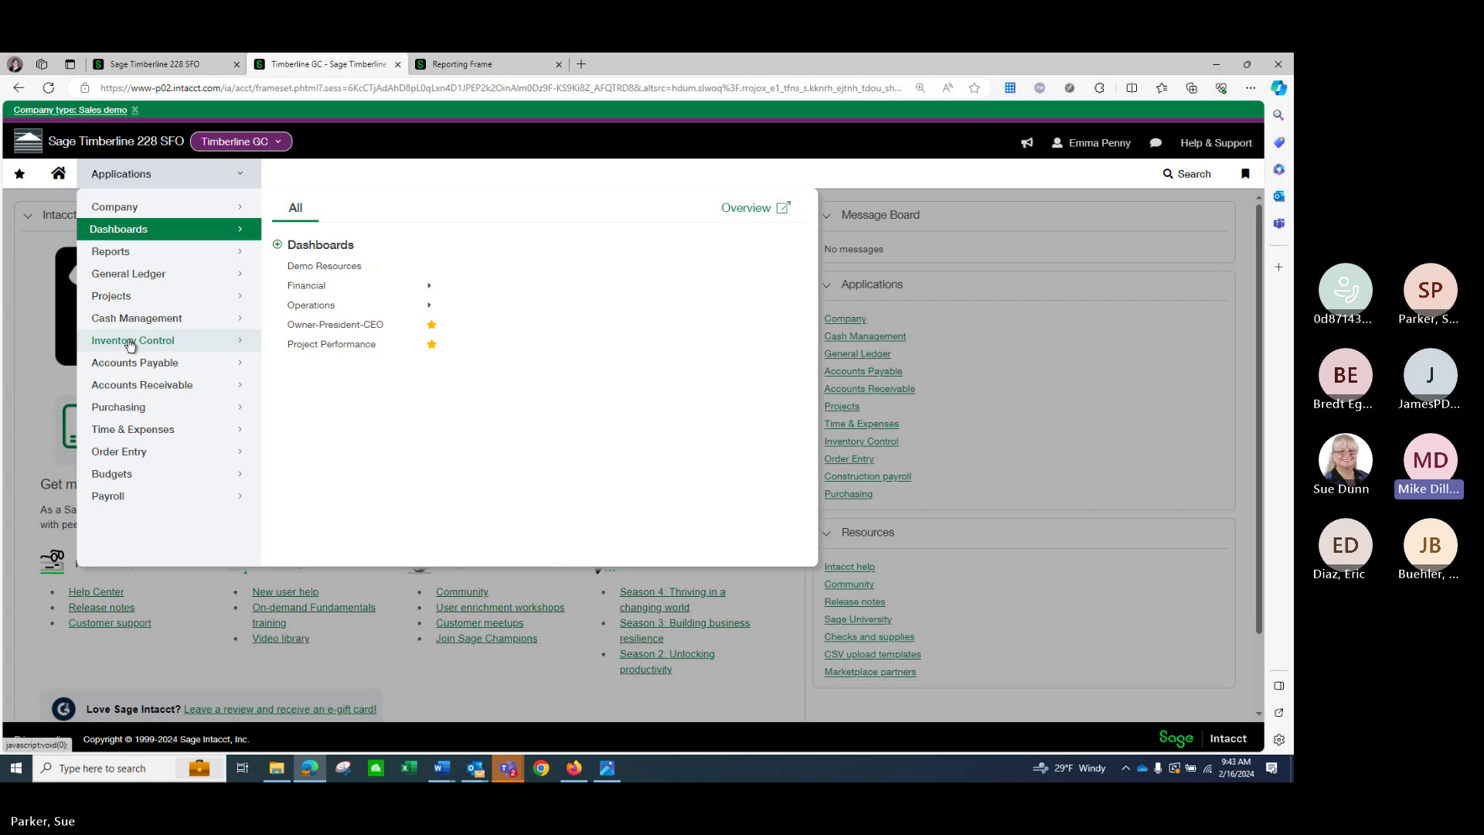
Open the Purchasing Purchase Order list with its 13 orders, PO-000001 through PO-000021.
click(169, 406)
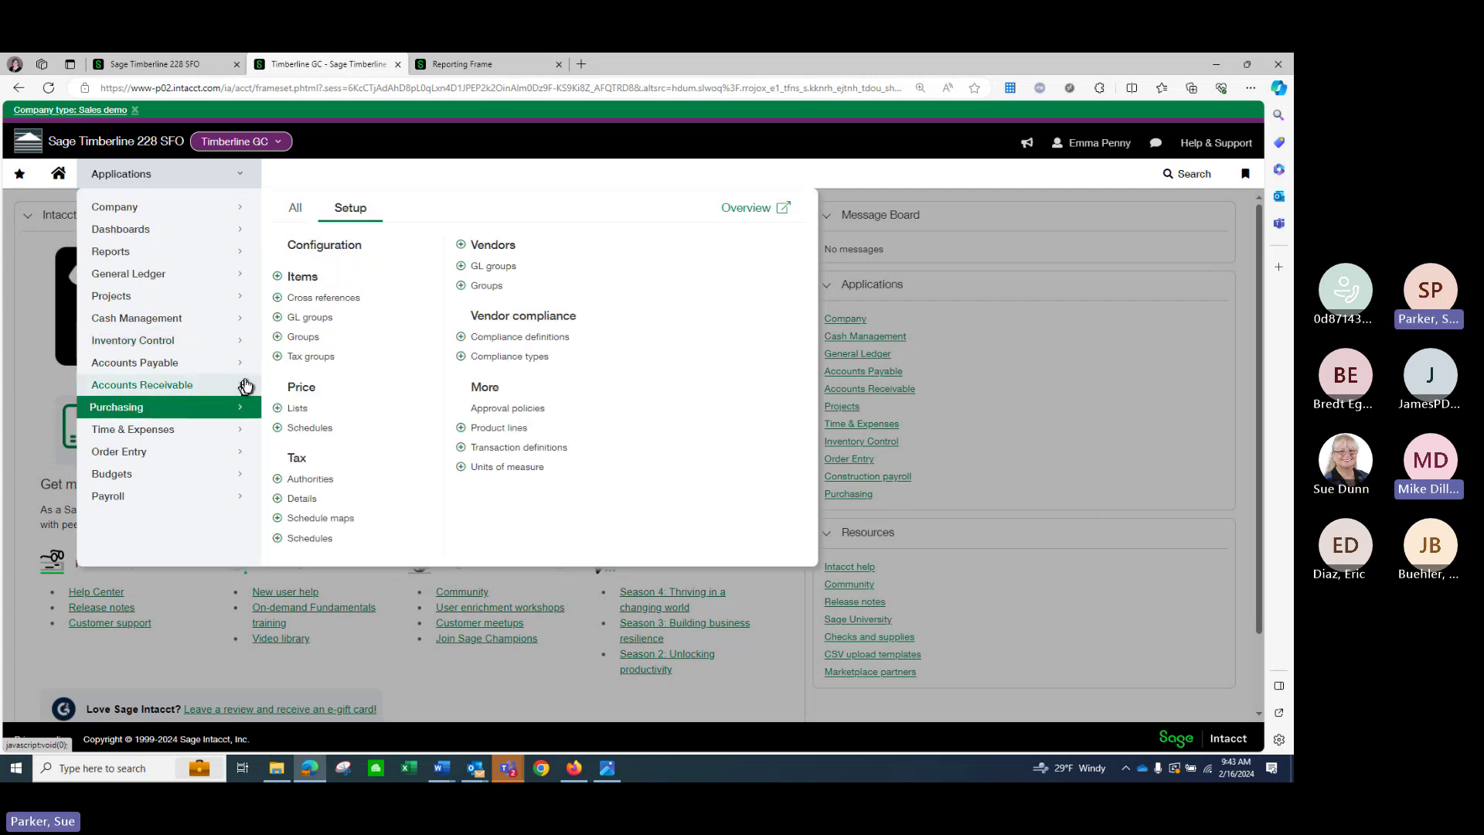
click(300, 209)
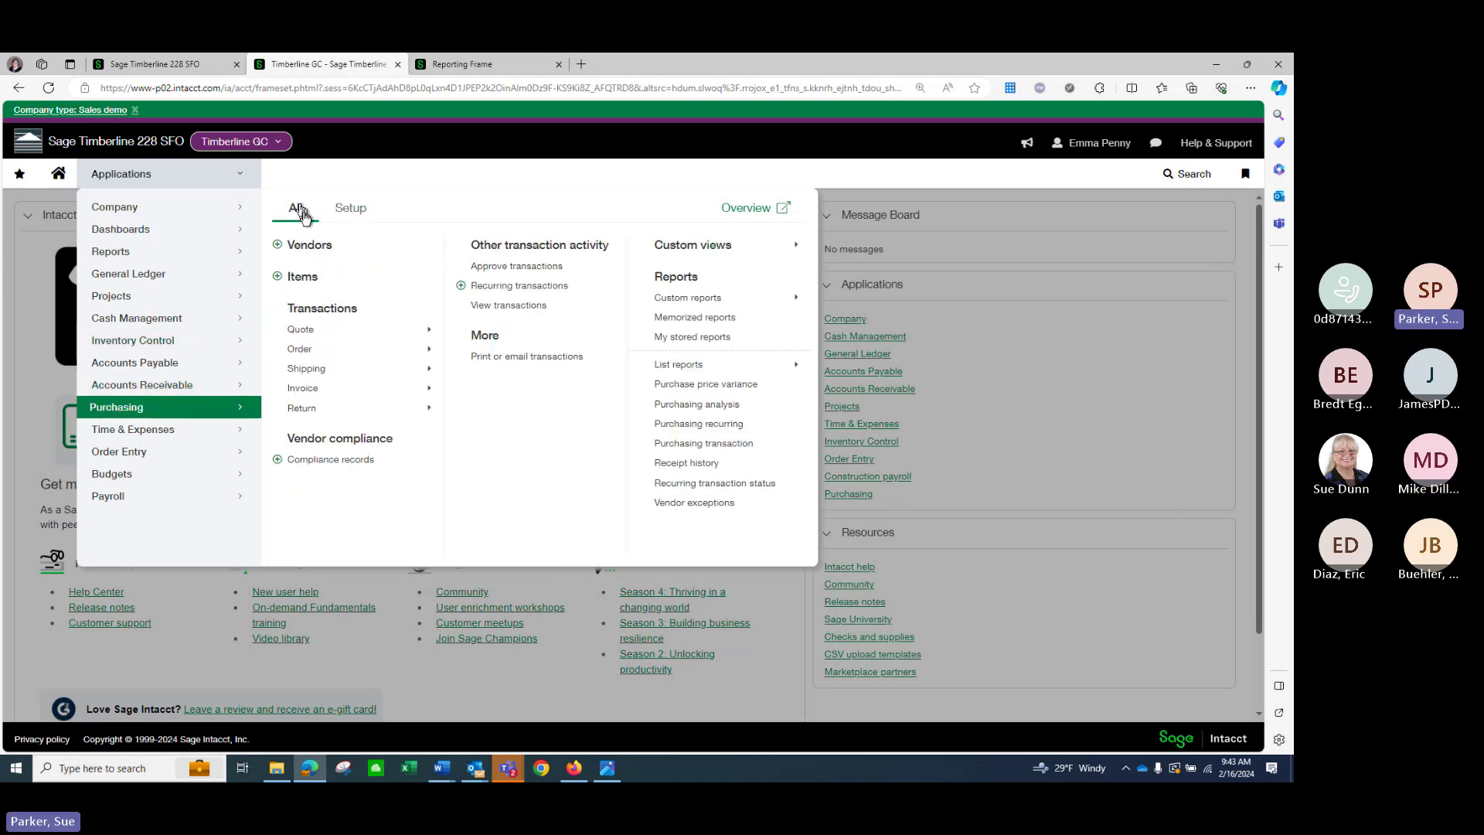
mouse_move(316, 353)
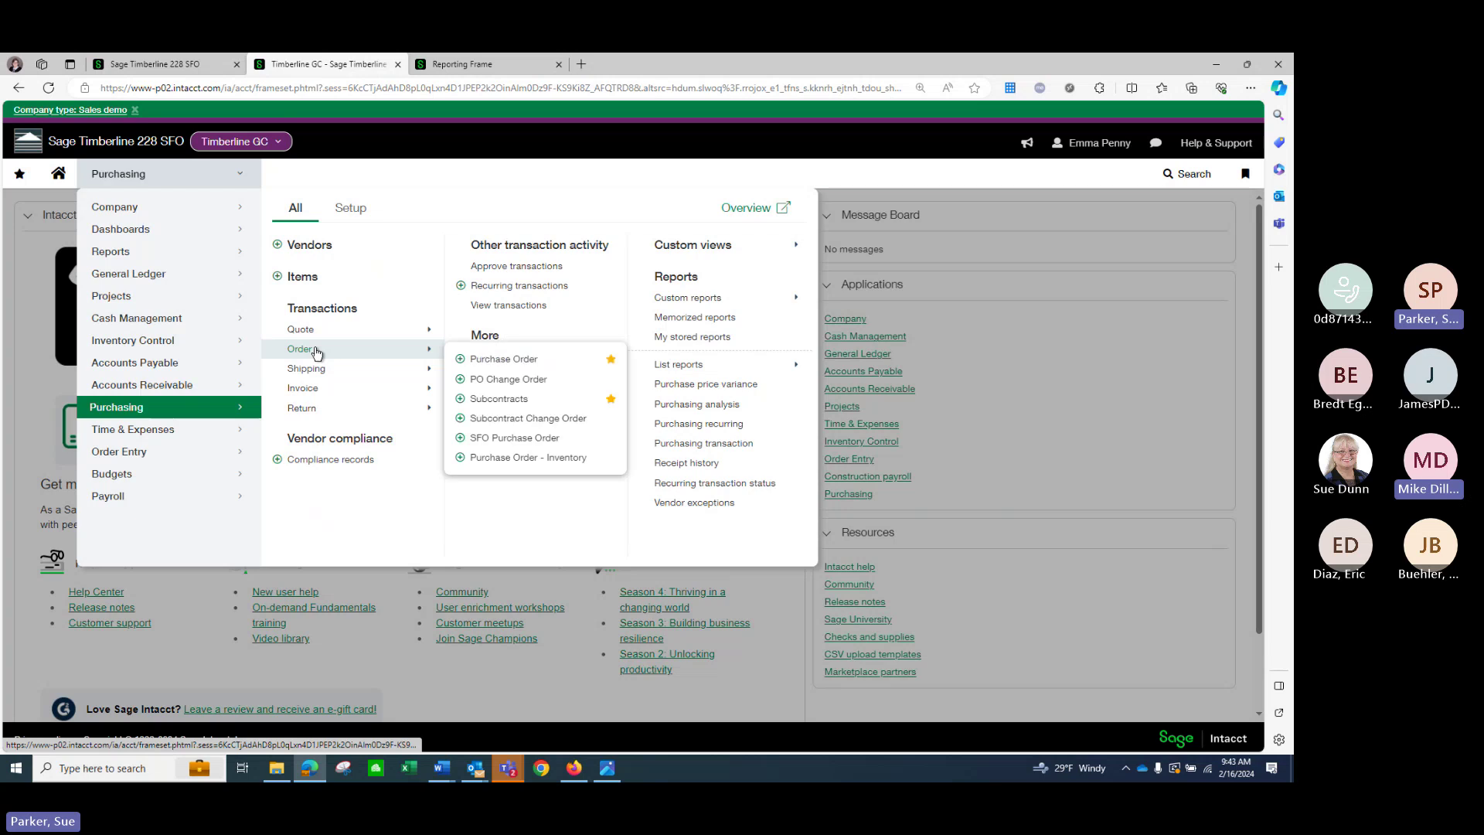
click(498, 365)
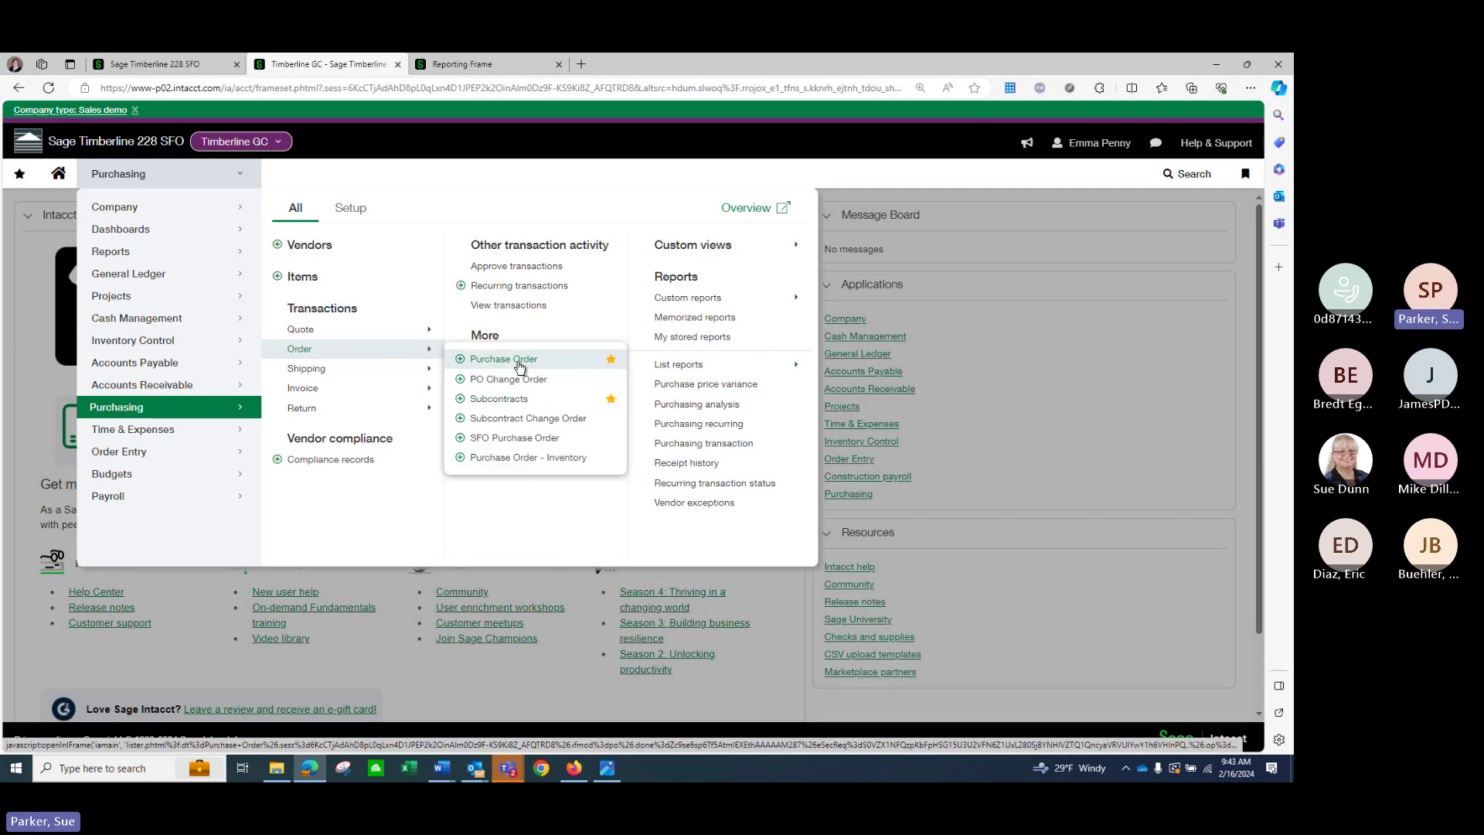
click(518, 363)
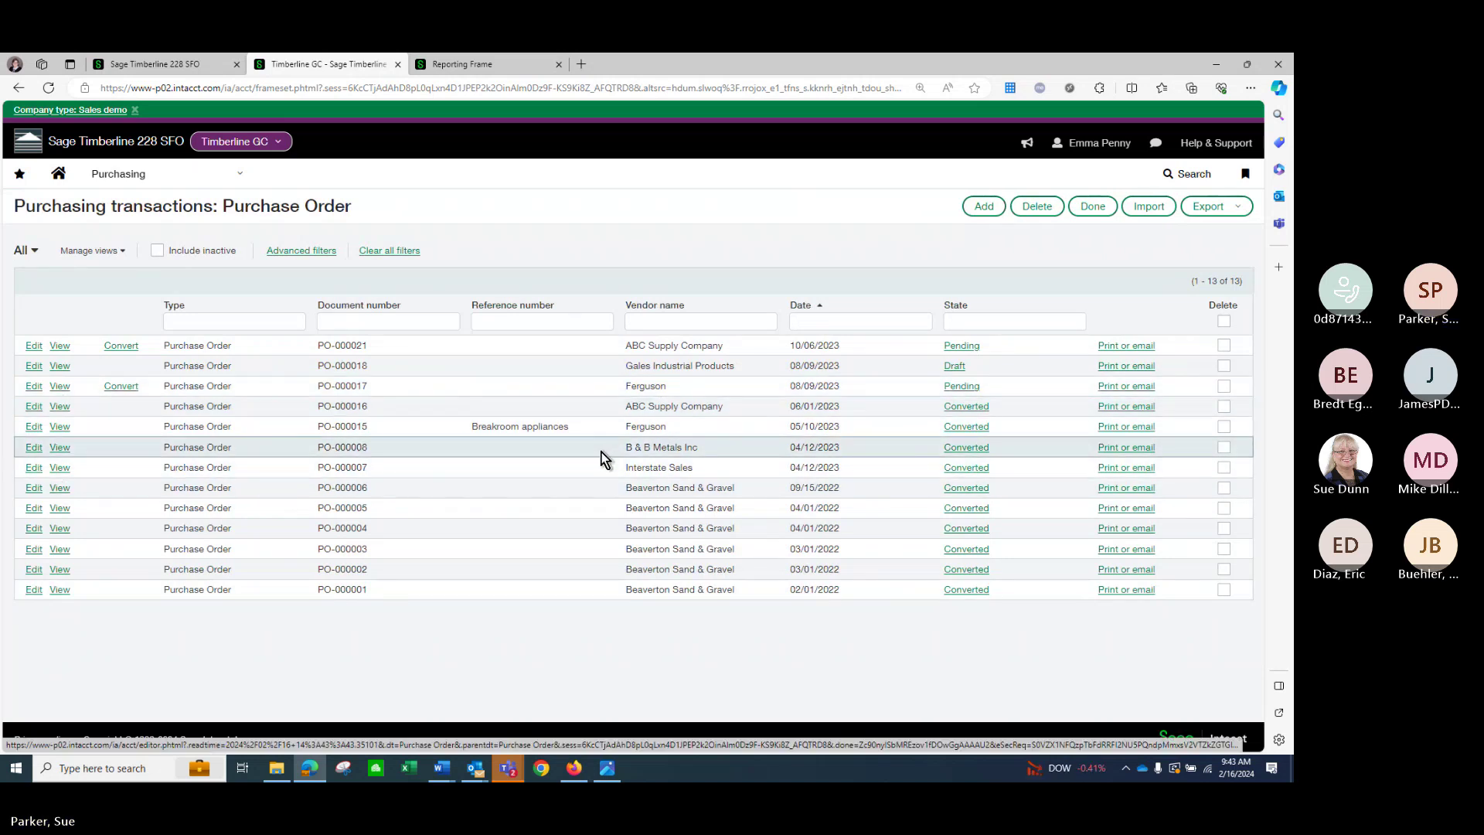
Open PO-000006 (Beaverton Sand & Gravel, 31,245.30), review its entries and empty change documents.
click(444, 480)
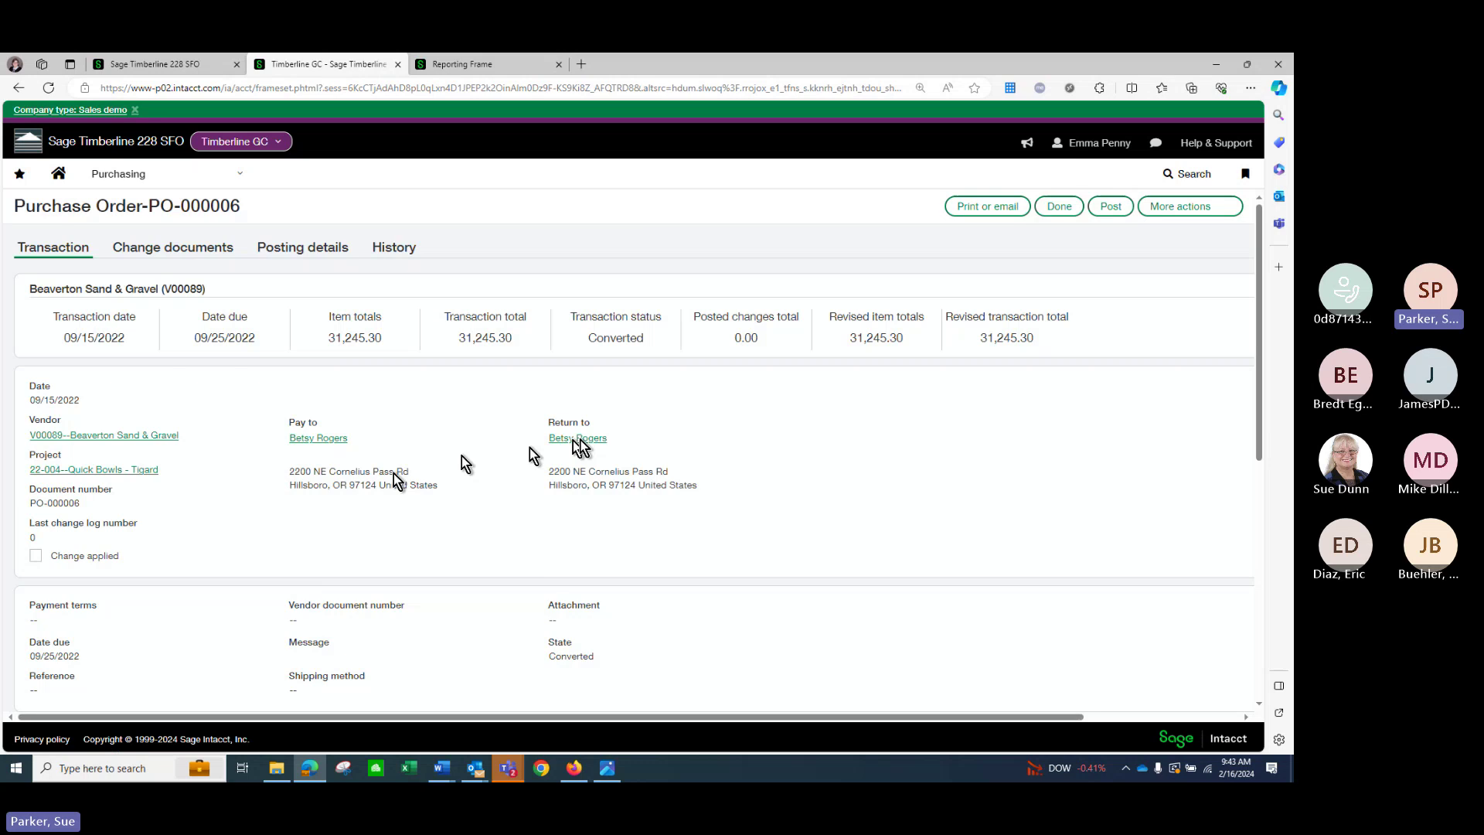
scroll(830, 437, down, 2)
scroll(831, 438, down, 5)
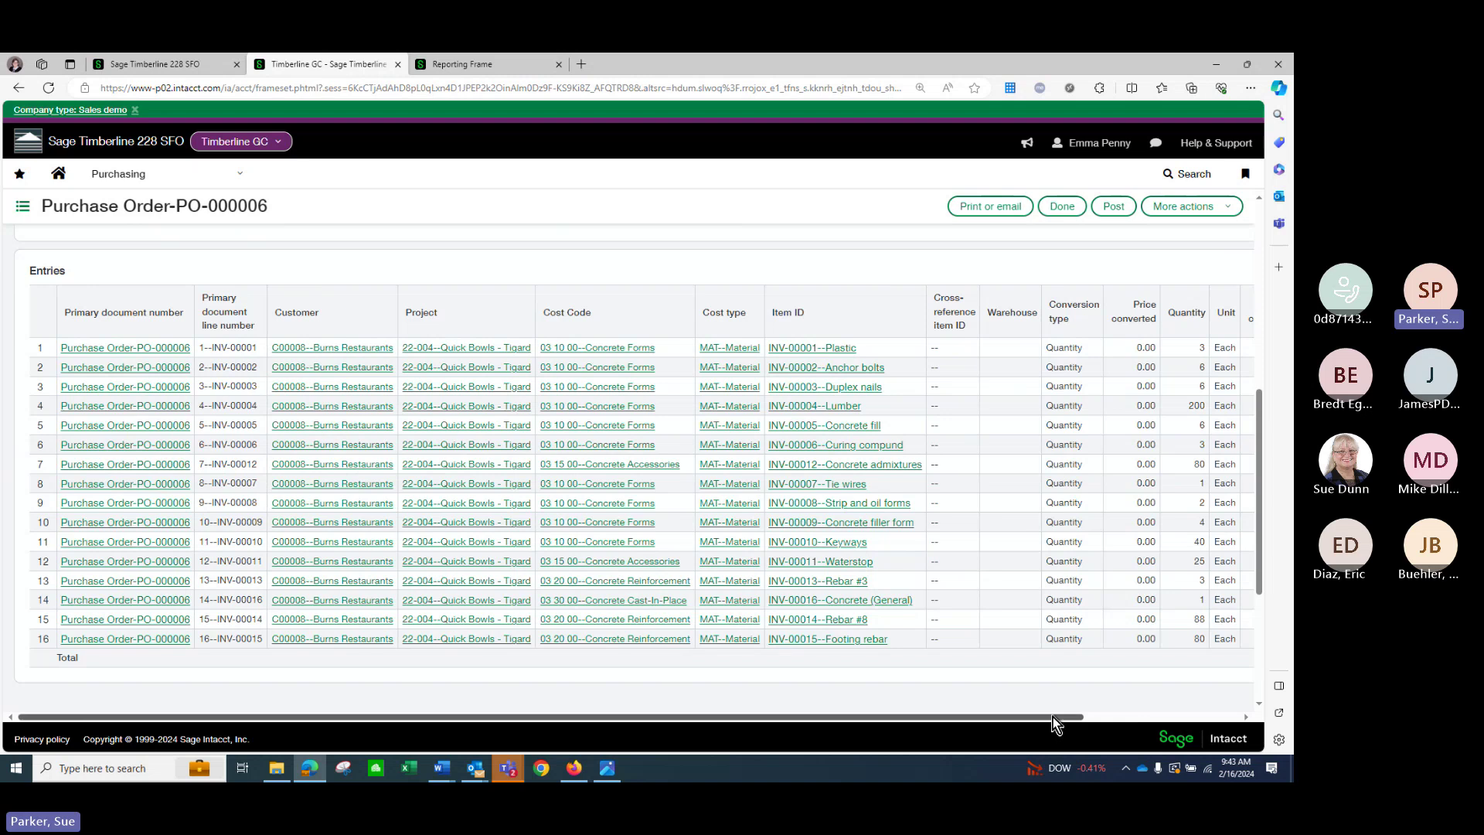
drag(1053, 717, 816, 376)
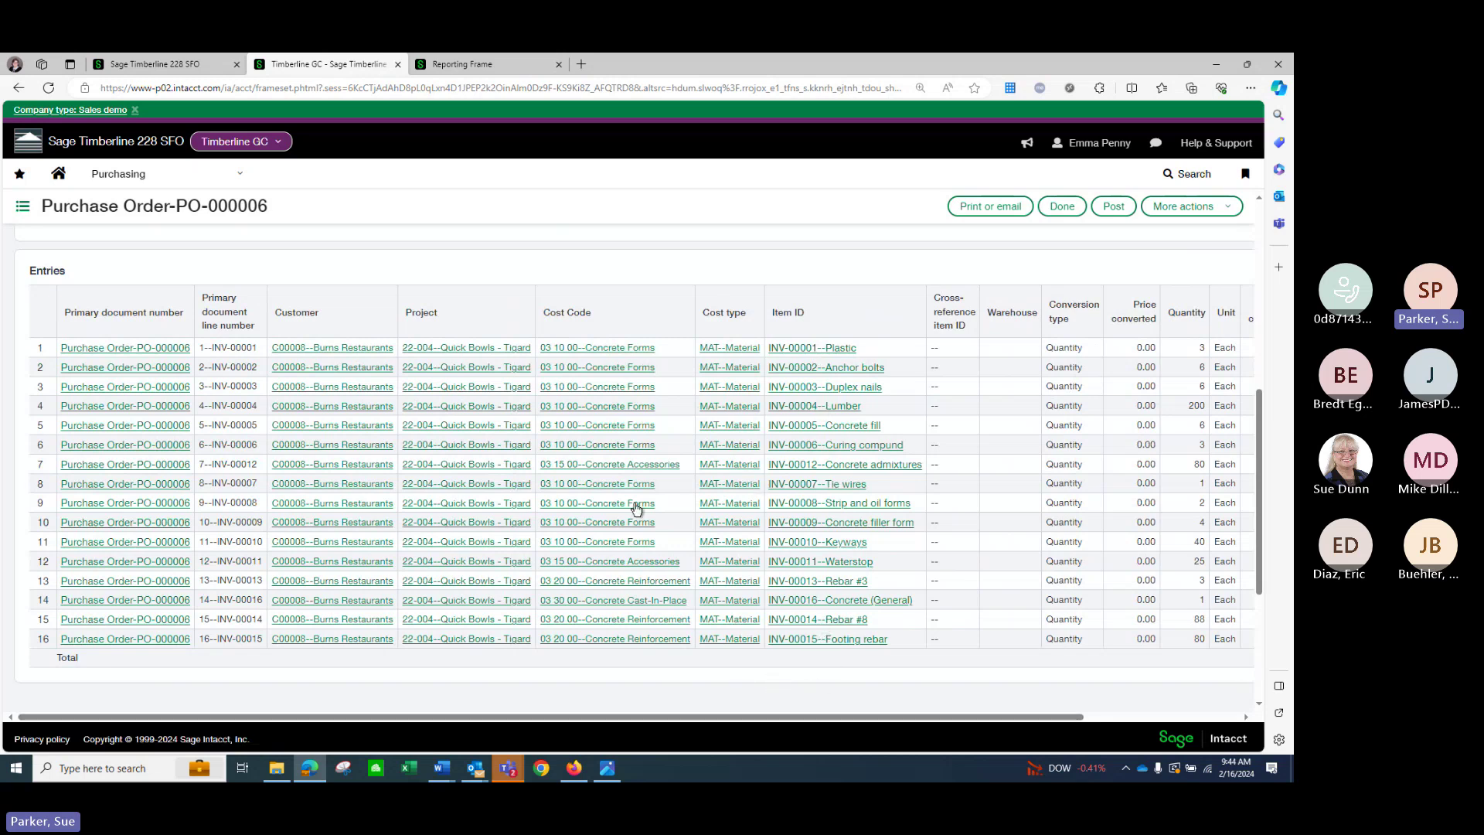
scroll(453, 263, up, 2)
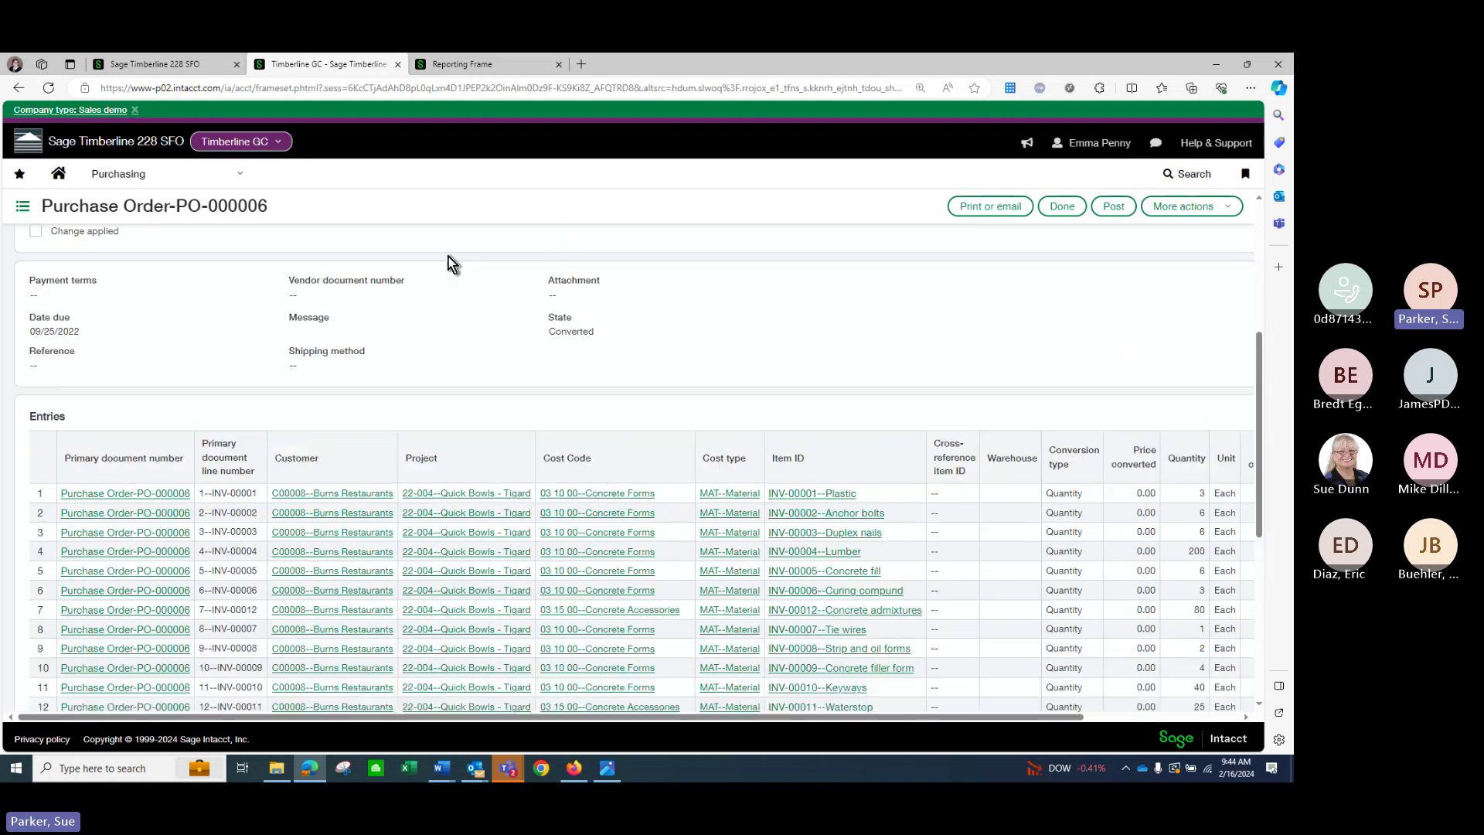
scroll(451, 263, up, 4)
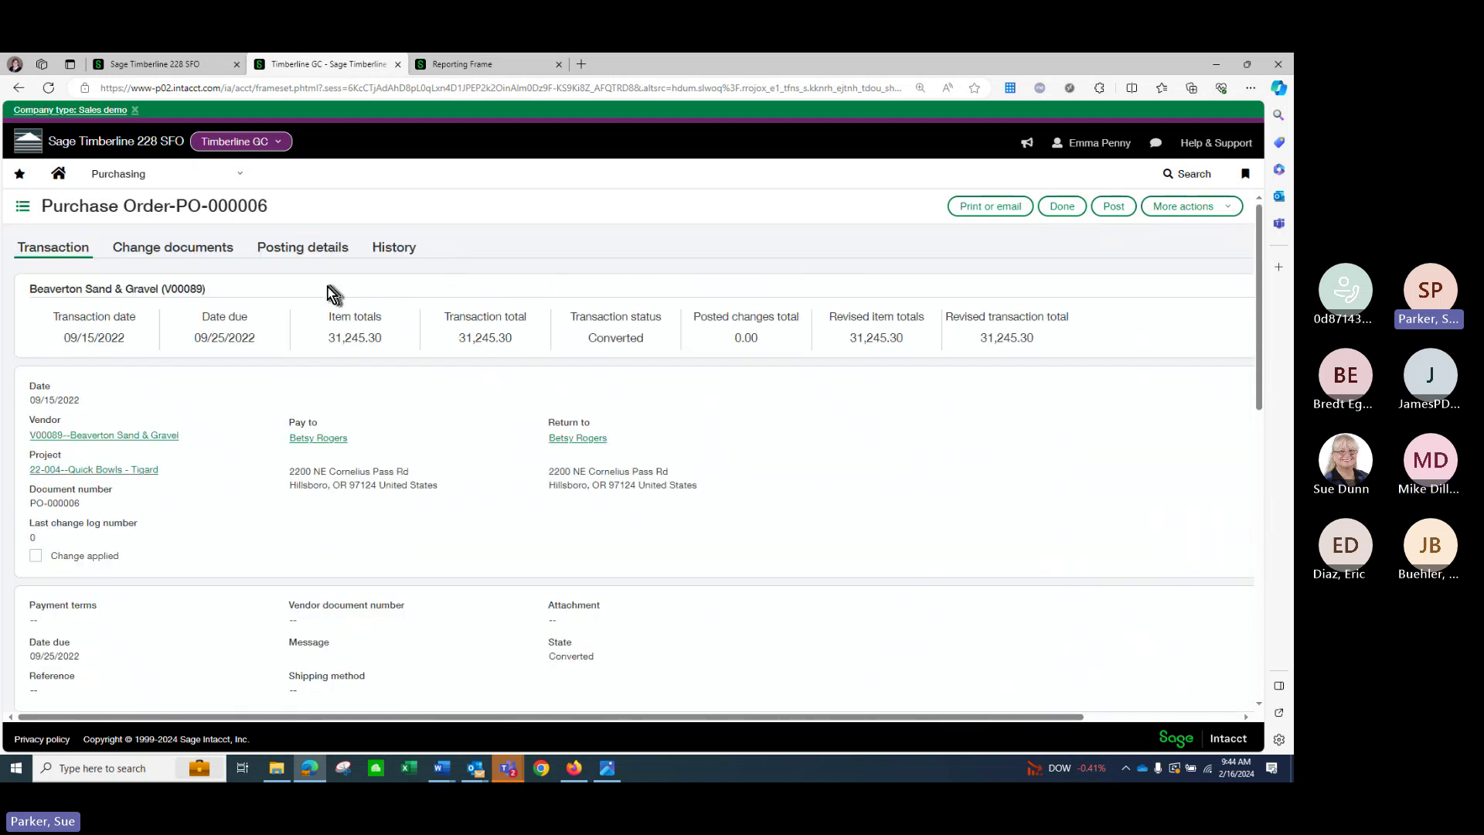
click(204, 249)
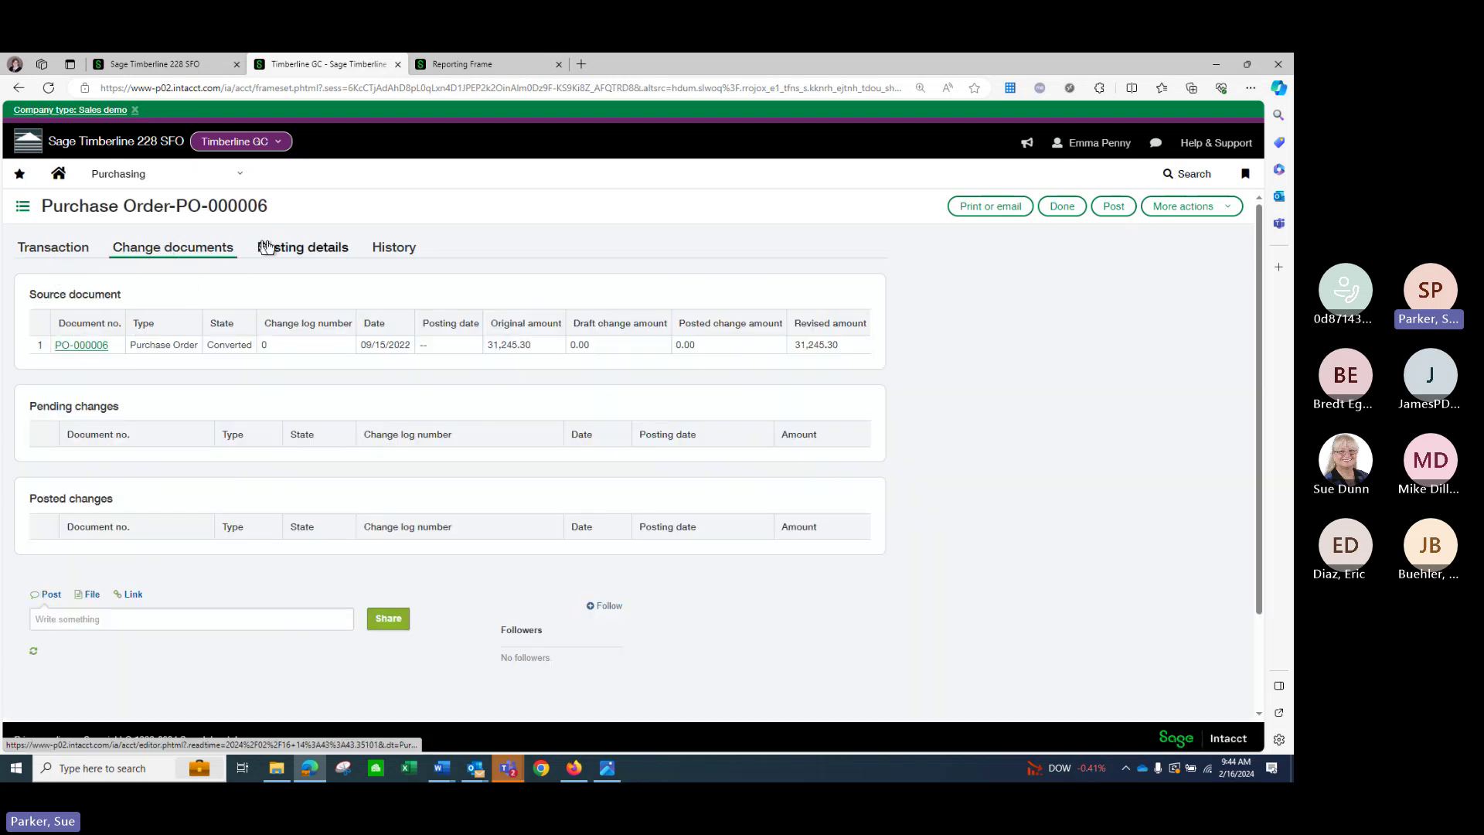
Review PO-000006's posting details showing GL journal 21.
click(302, 249)
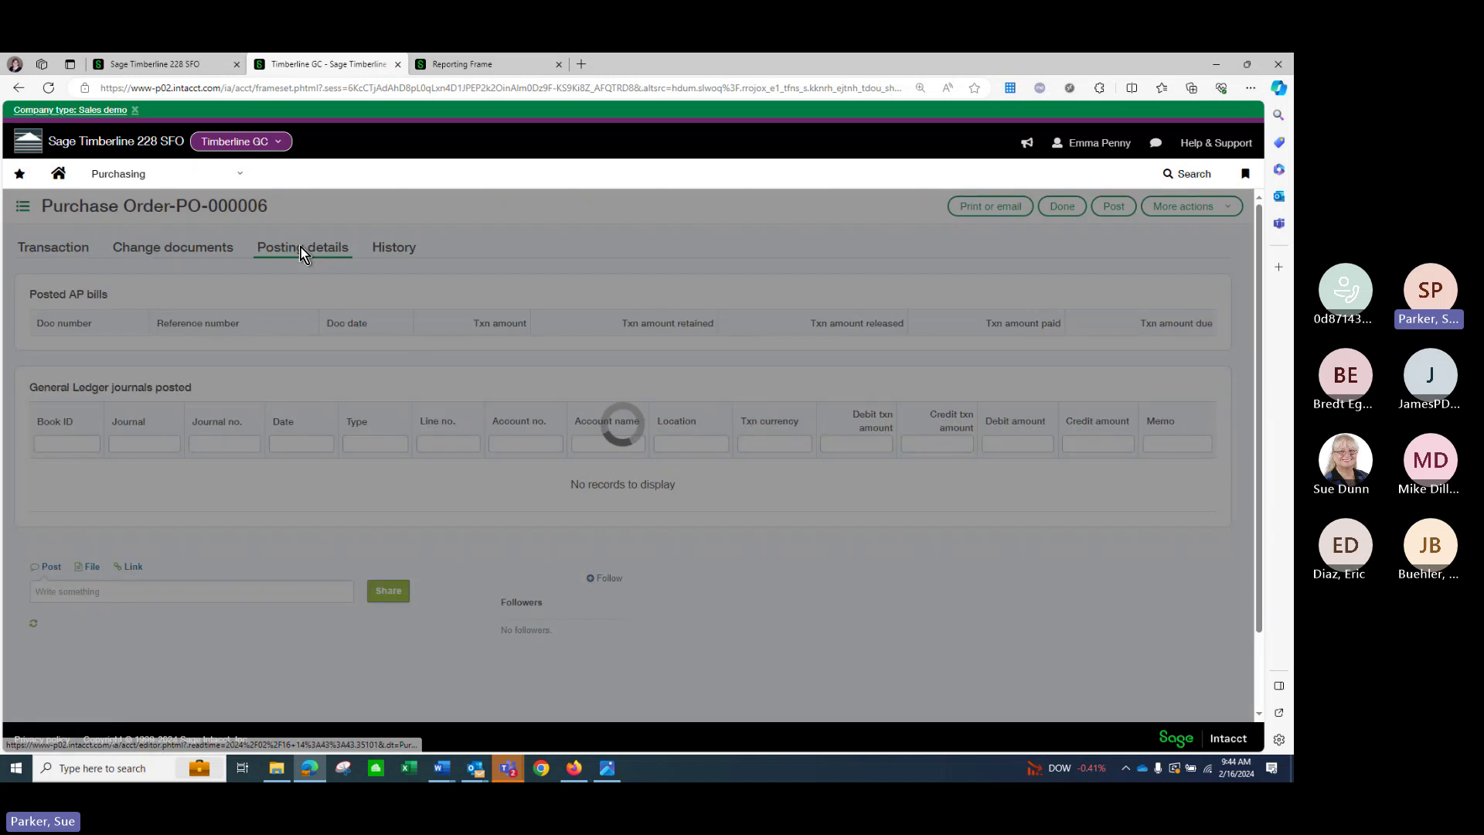
scroll(409, 320, down, 1)
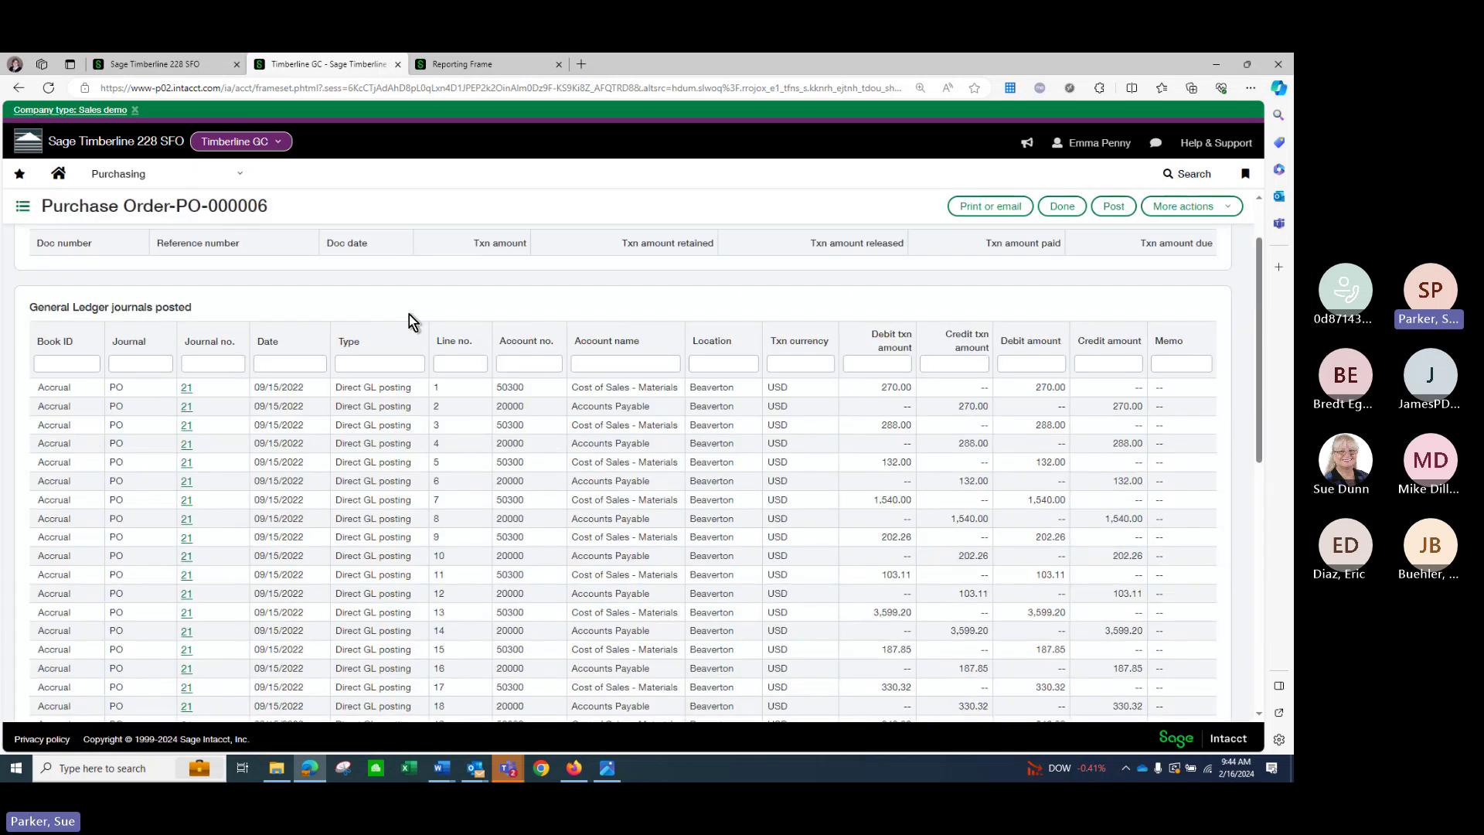
scroll(410, 314, up, 1)
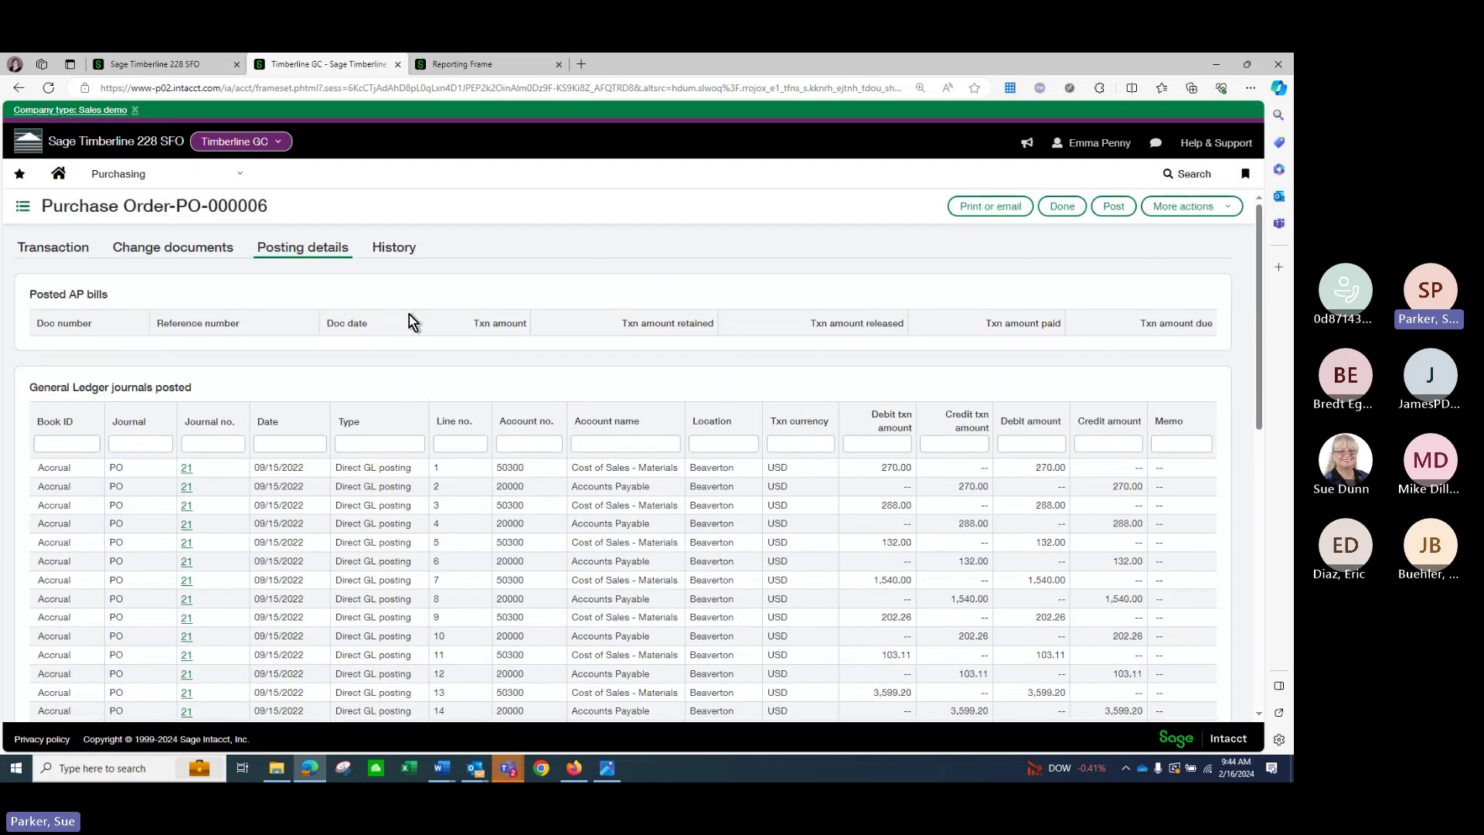
Check the history showing conversion to PINV-000012 and PINV-000013, then open and close the Purchasing menu.
click(397, 252)
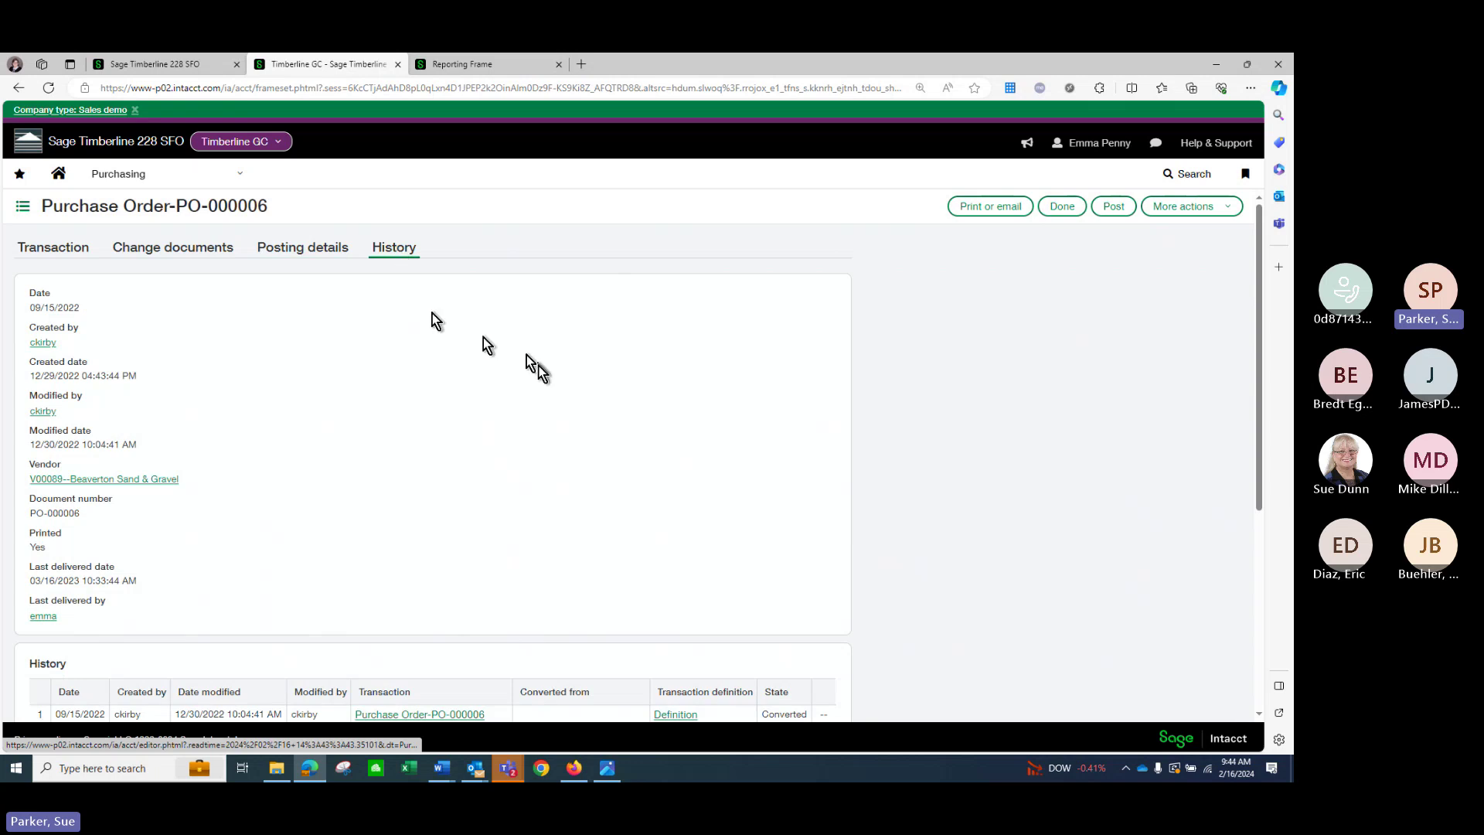
scroll(536, 360, down, 1)
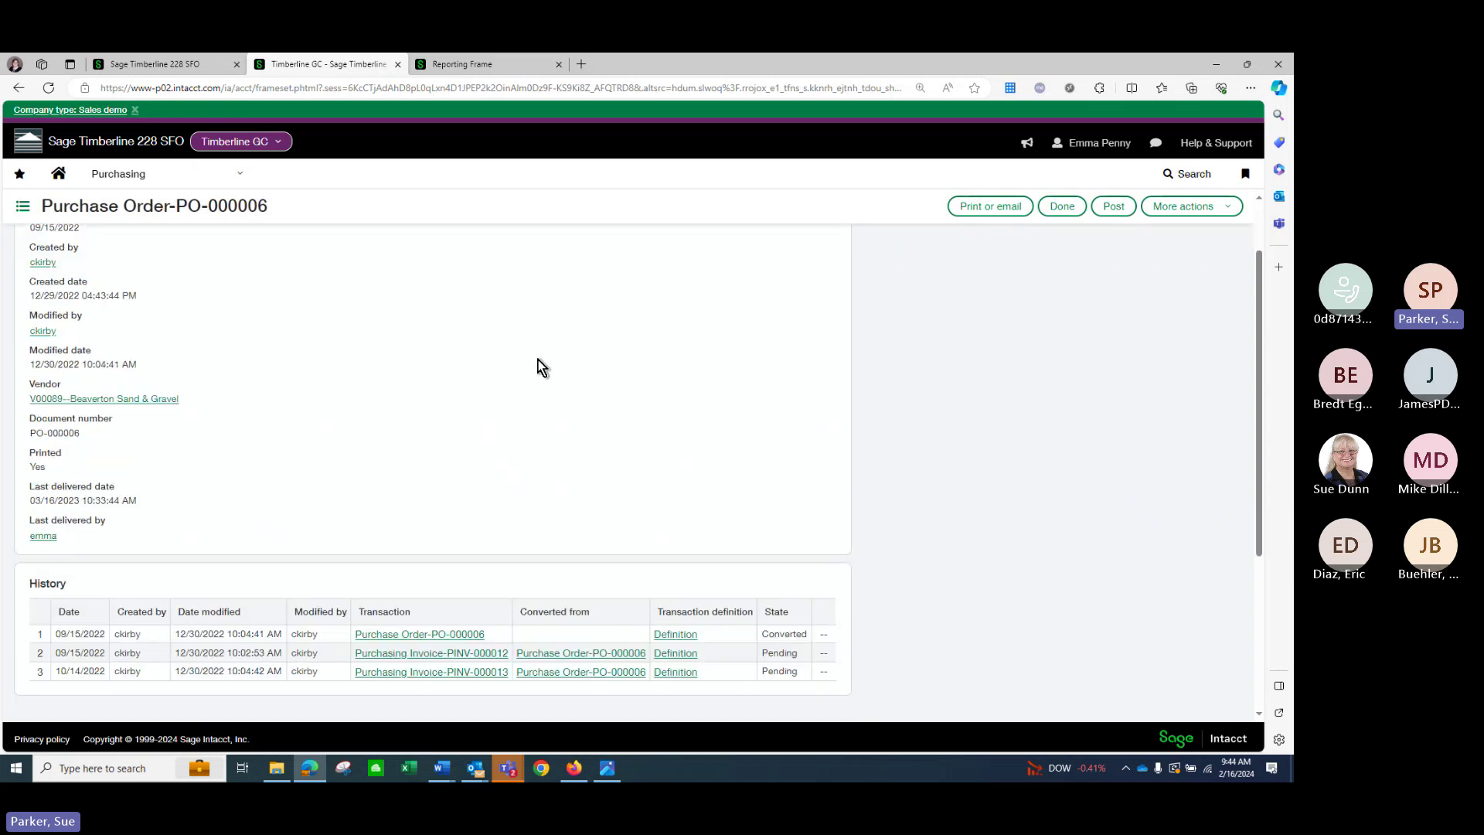
scroll(539, 365, up, 1)
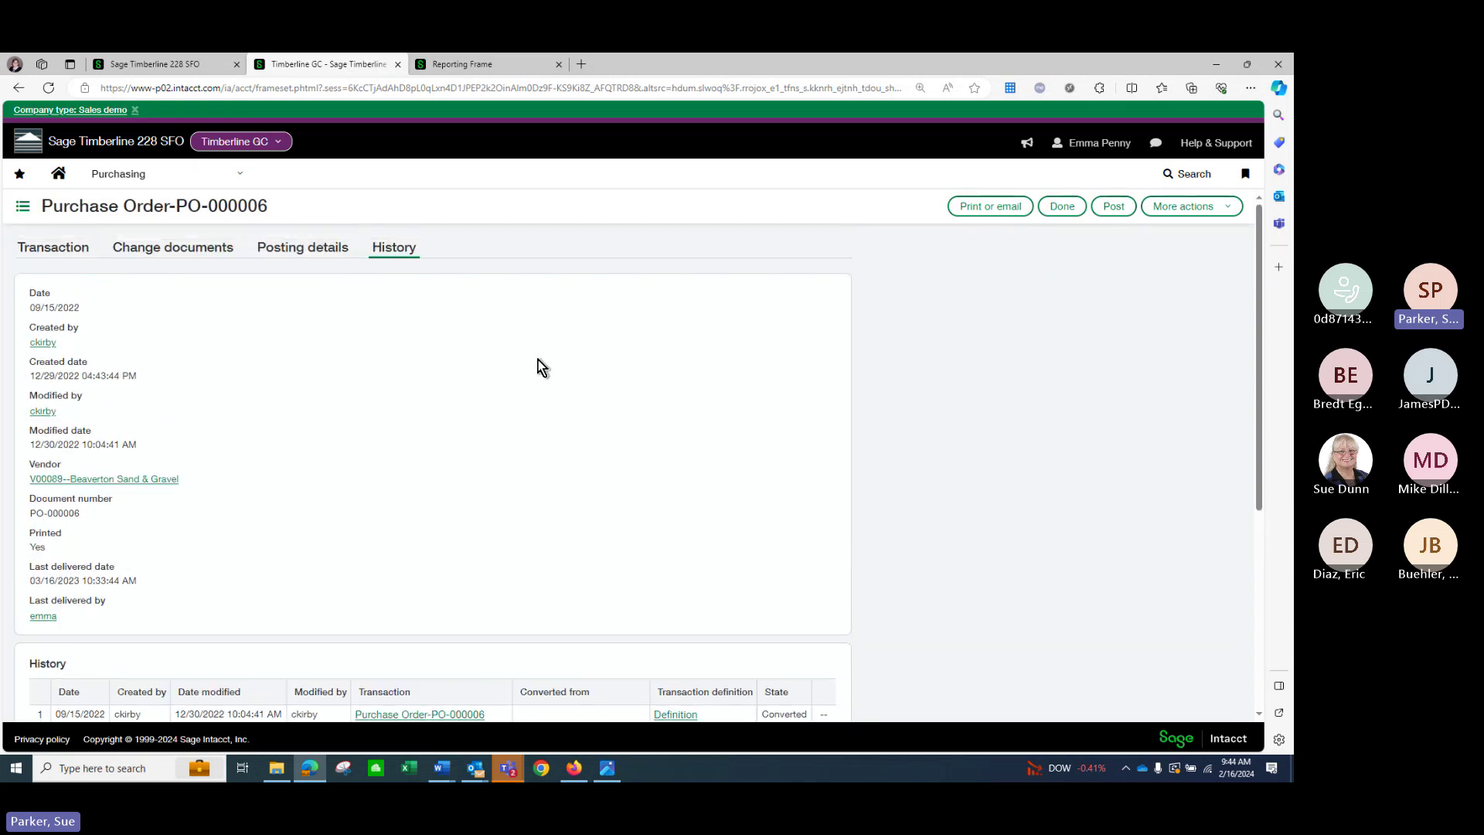
click(222, 173)
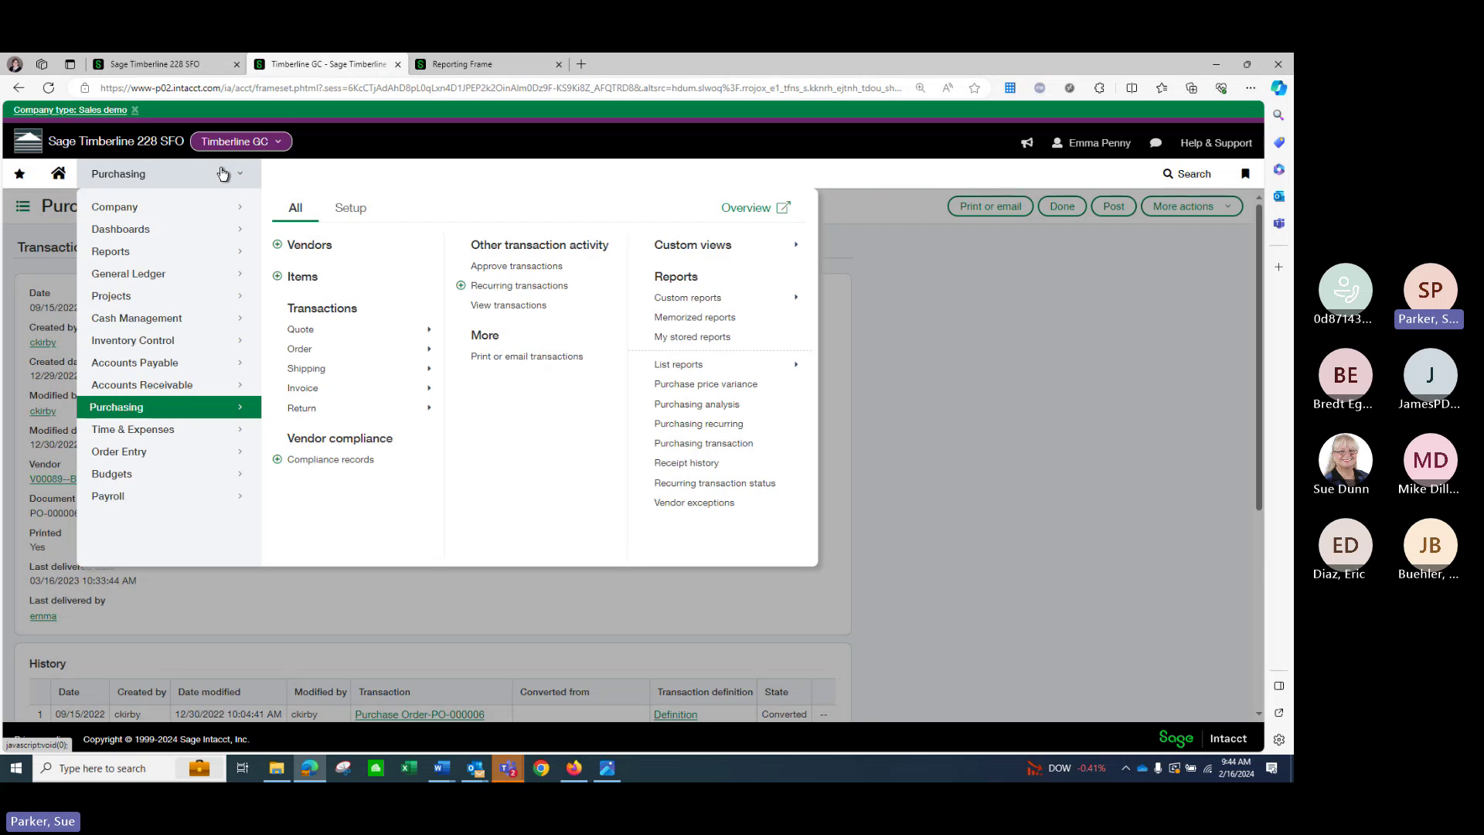
click(991, 295)
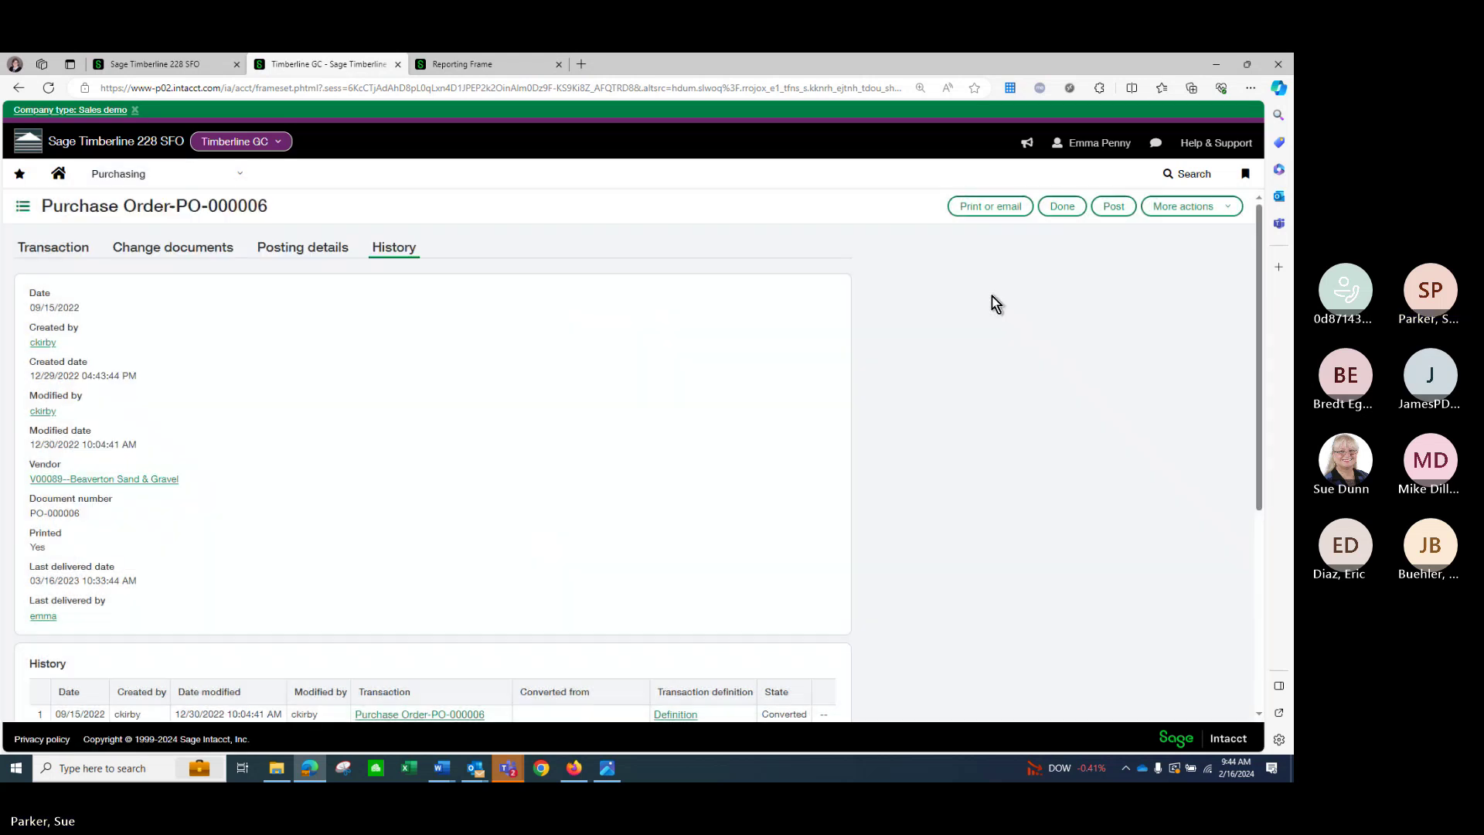
Go back home and show the Applications menu with Company admin pages for users, roles and groups.
click(57, 174)
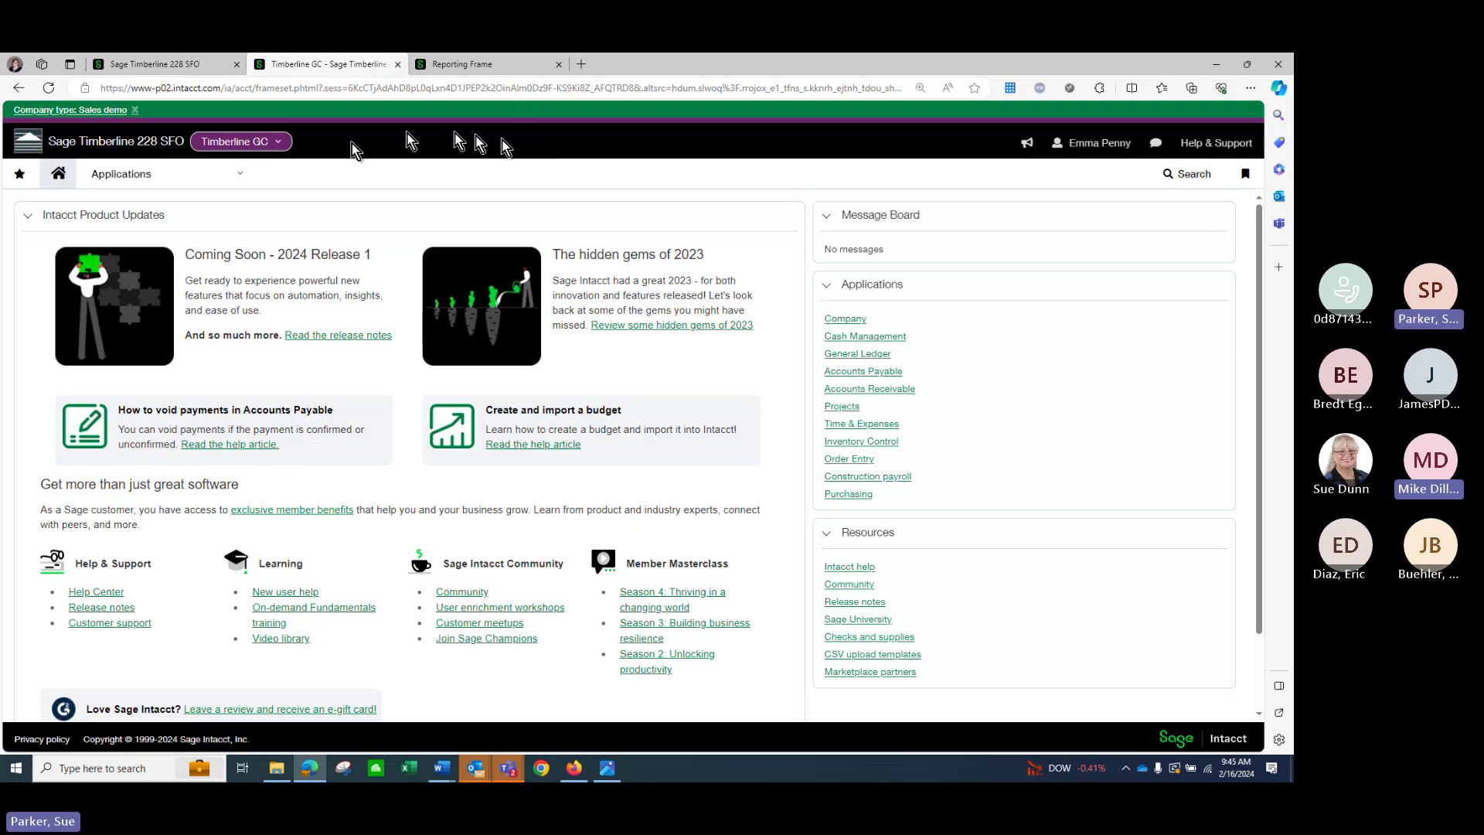
click(229, 185)
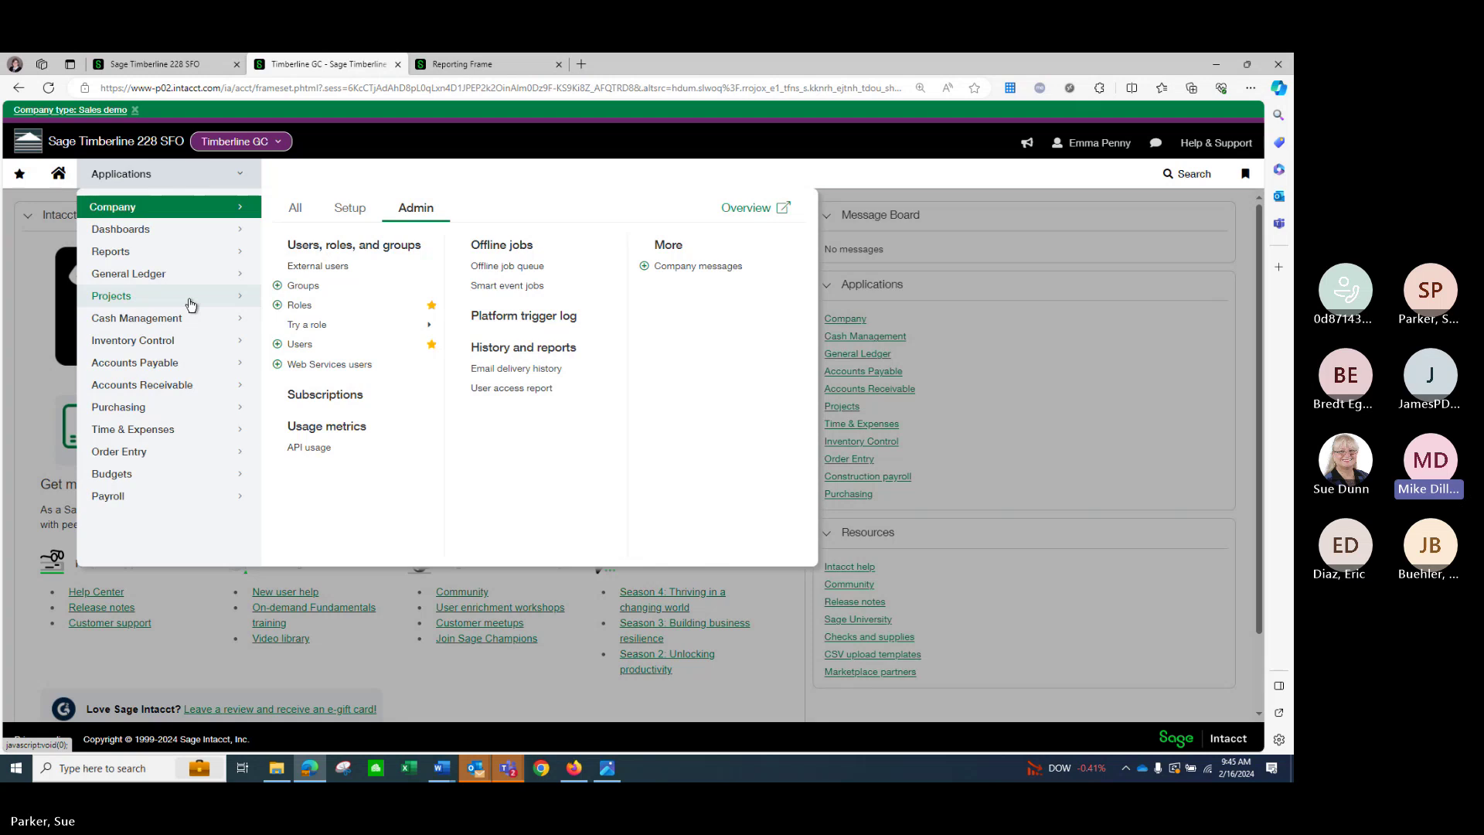
Show the Projects menu options and choose the project contracts list.
click(122, 299)
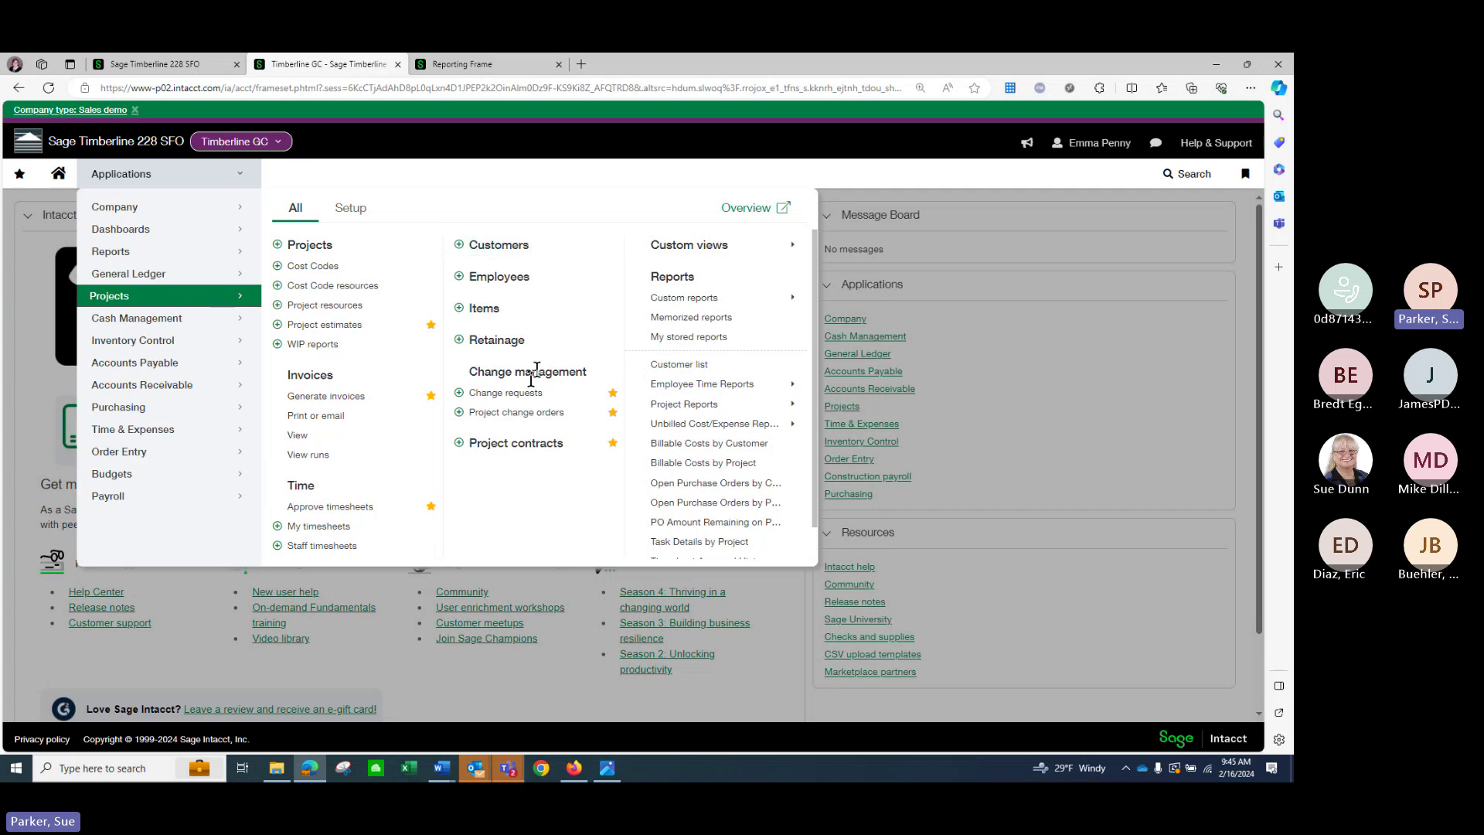
click(518, 443)
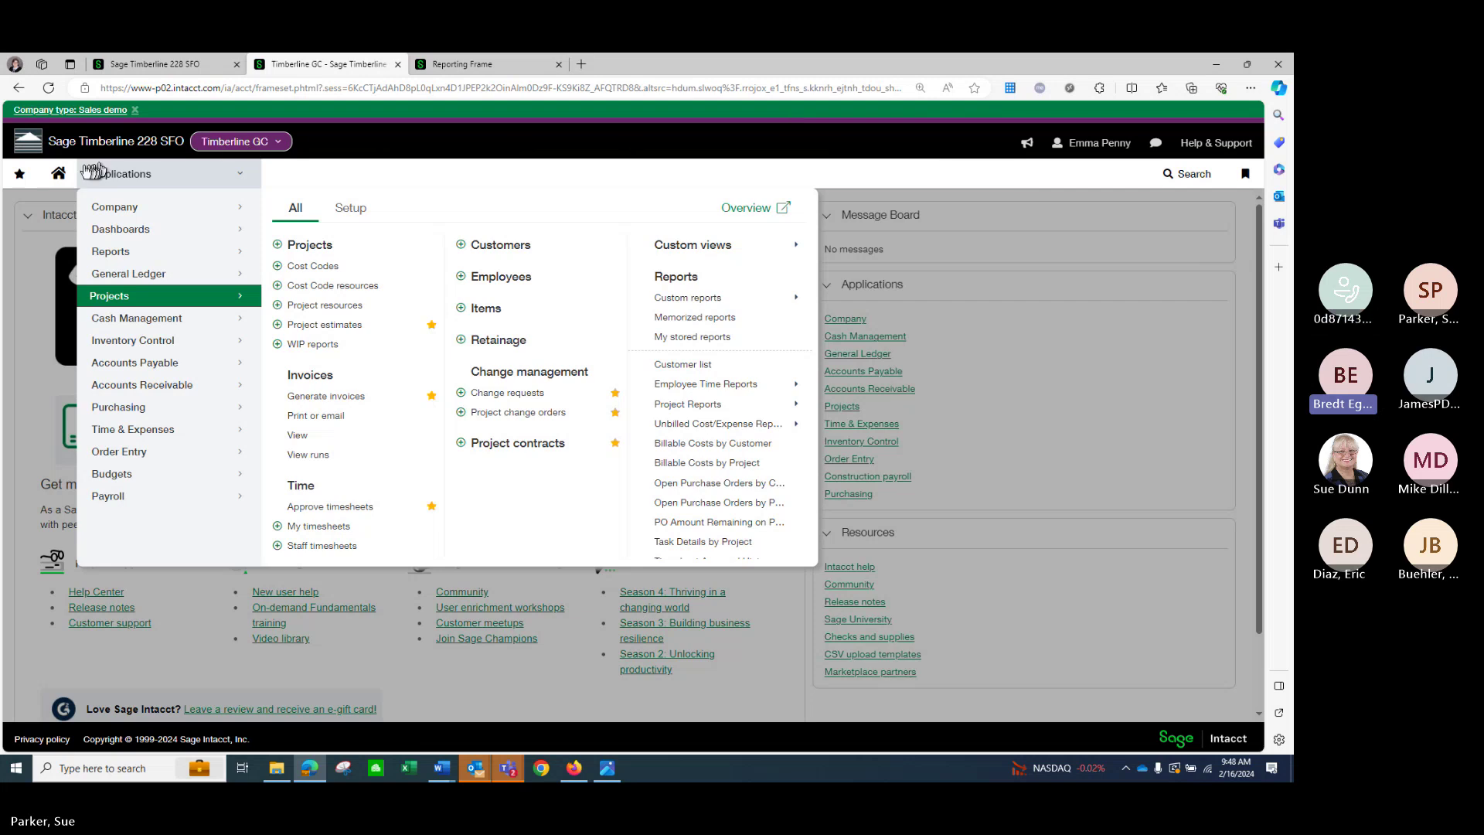
Return to the home dashboard, close the Reporting Frame tab, and switch to the Teams windows.
click(61, 179)
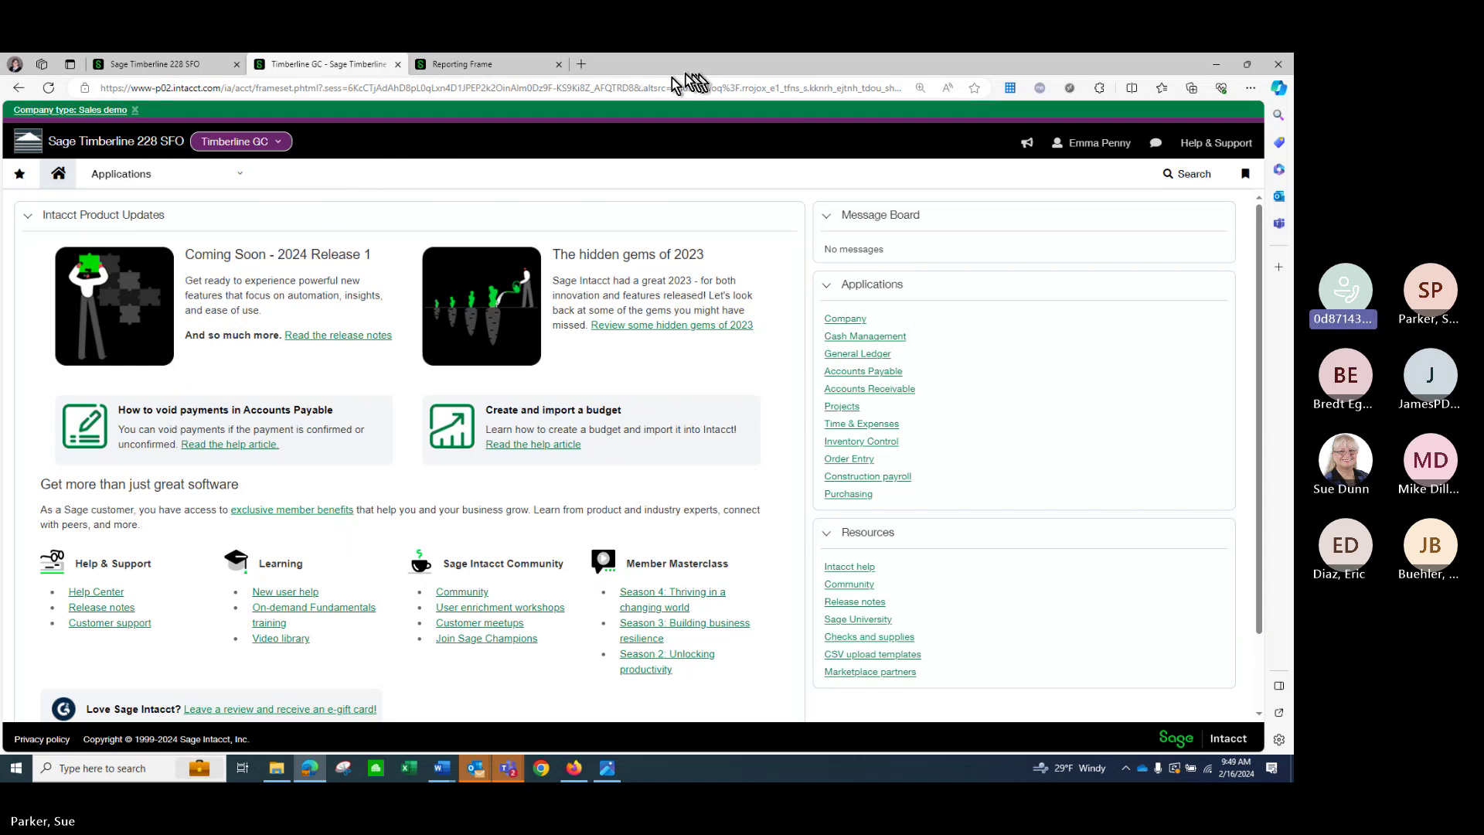
click(558, 65)
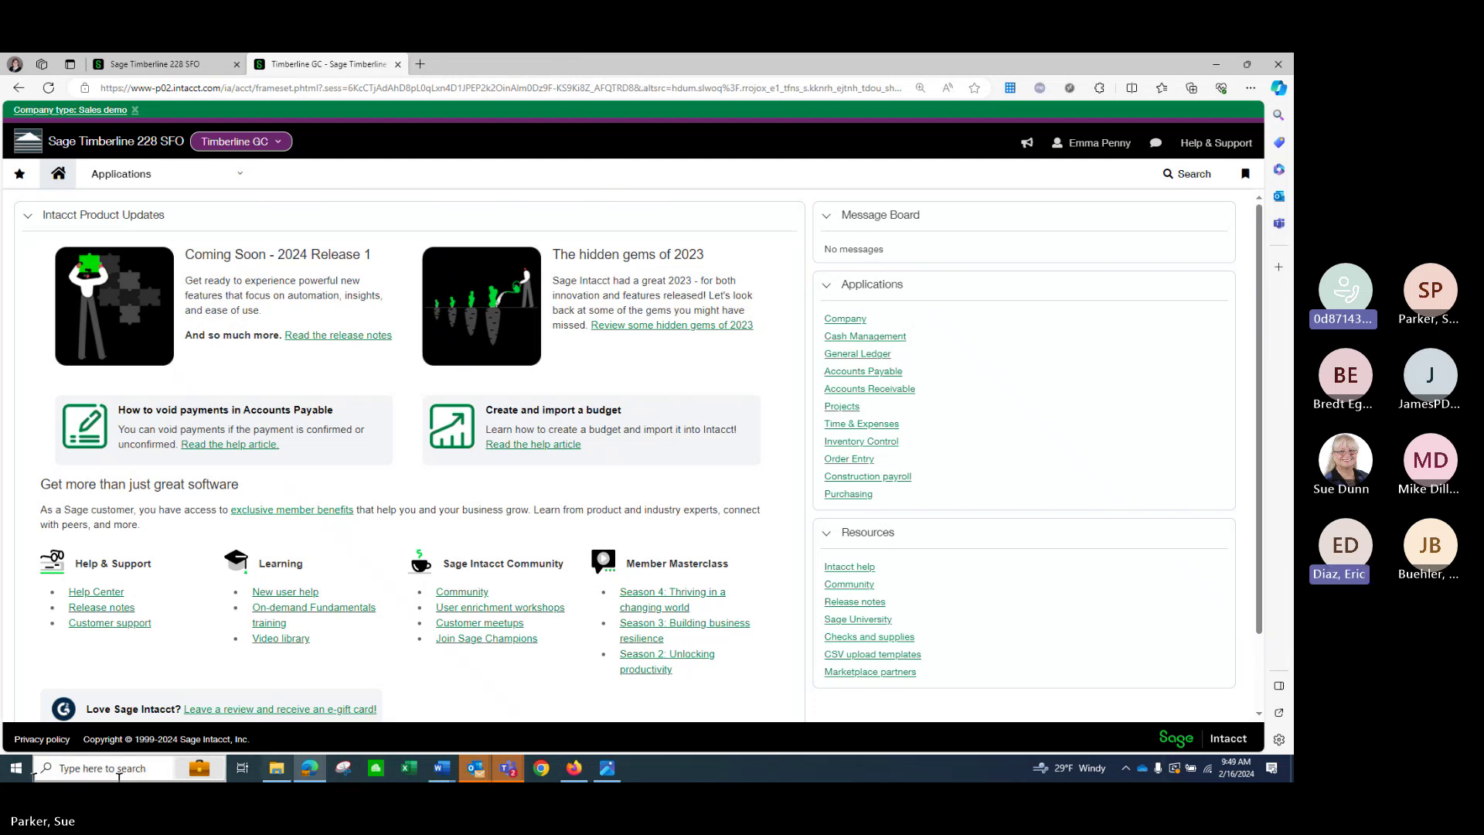
click(509, 769)
mouse_move(509, 769)
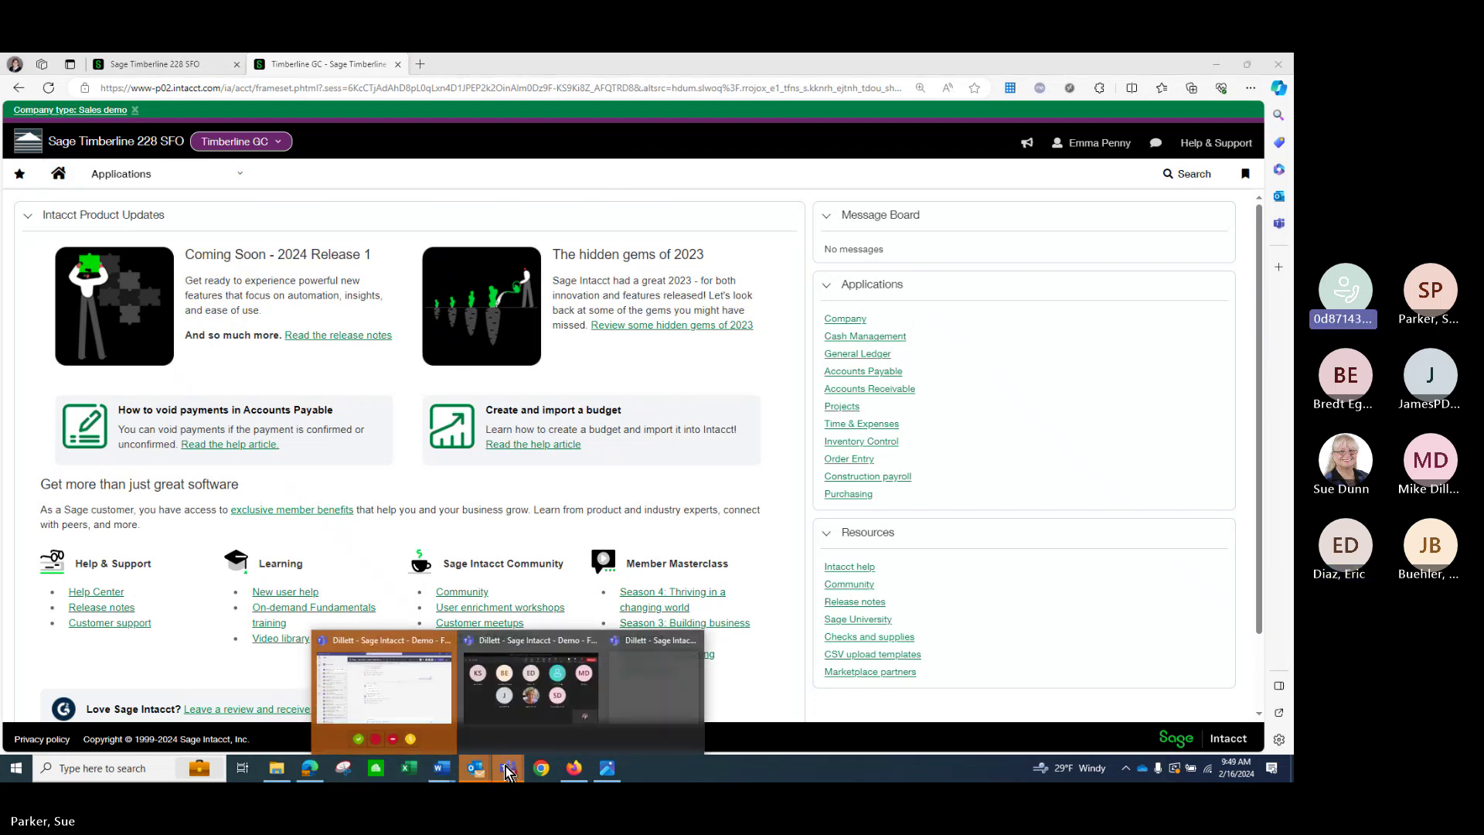